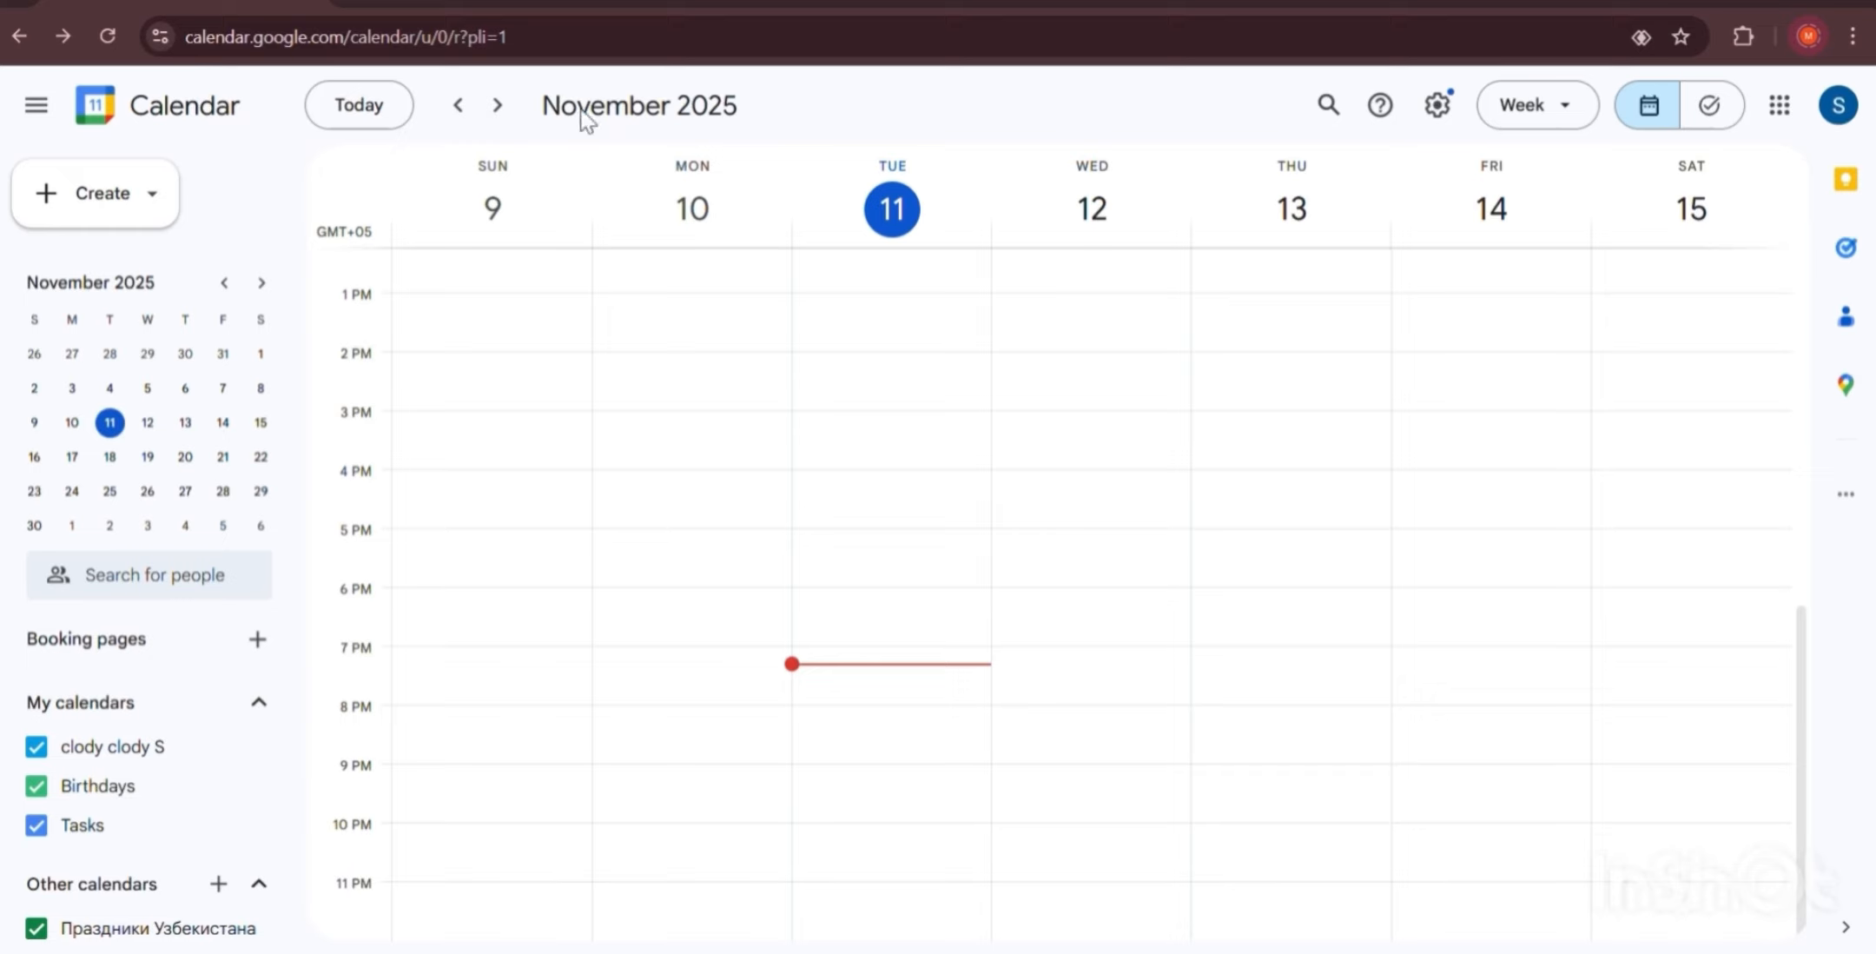
Switch to Day view, step ahead to 14 November, then back to today, 11 November.
left_click(1534, 126)
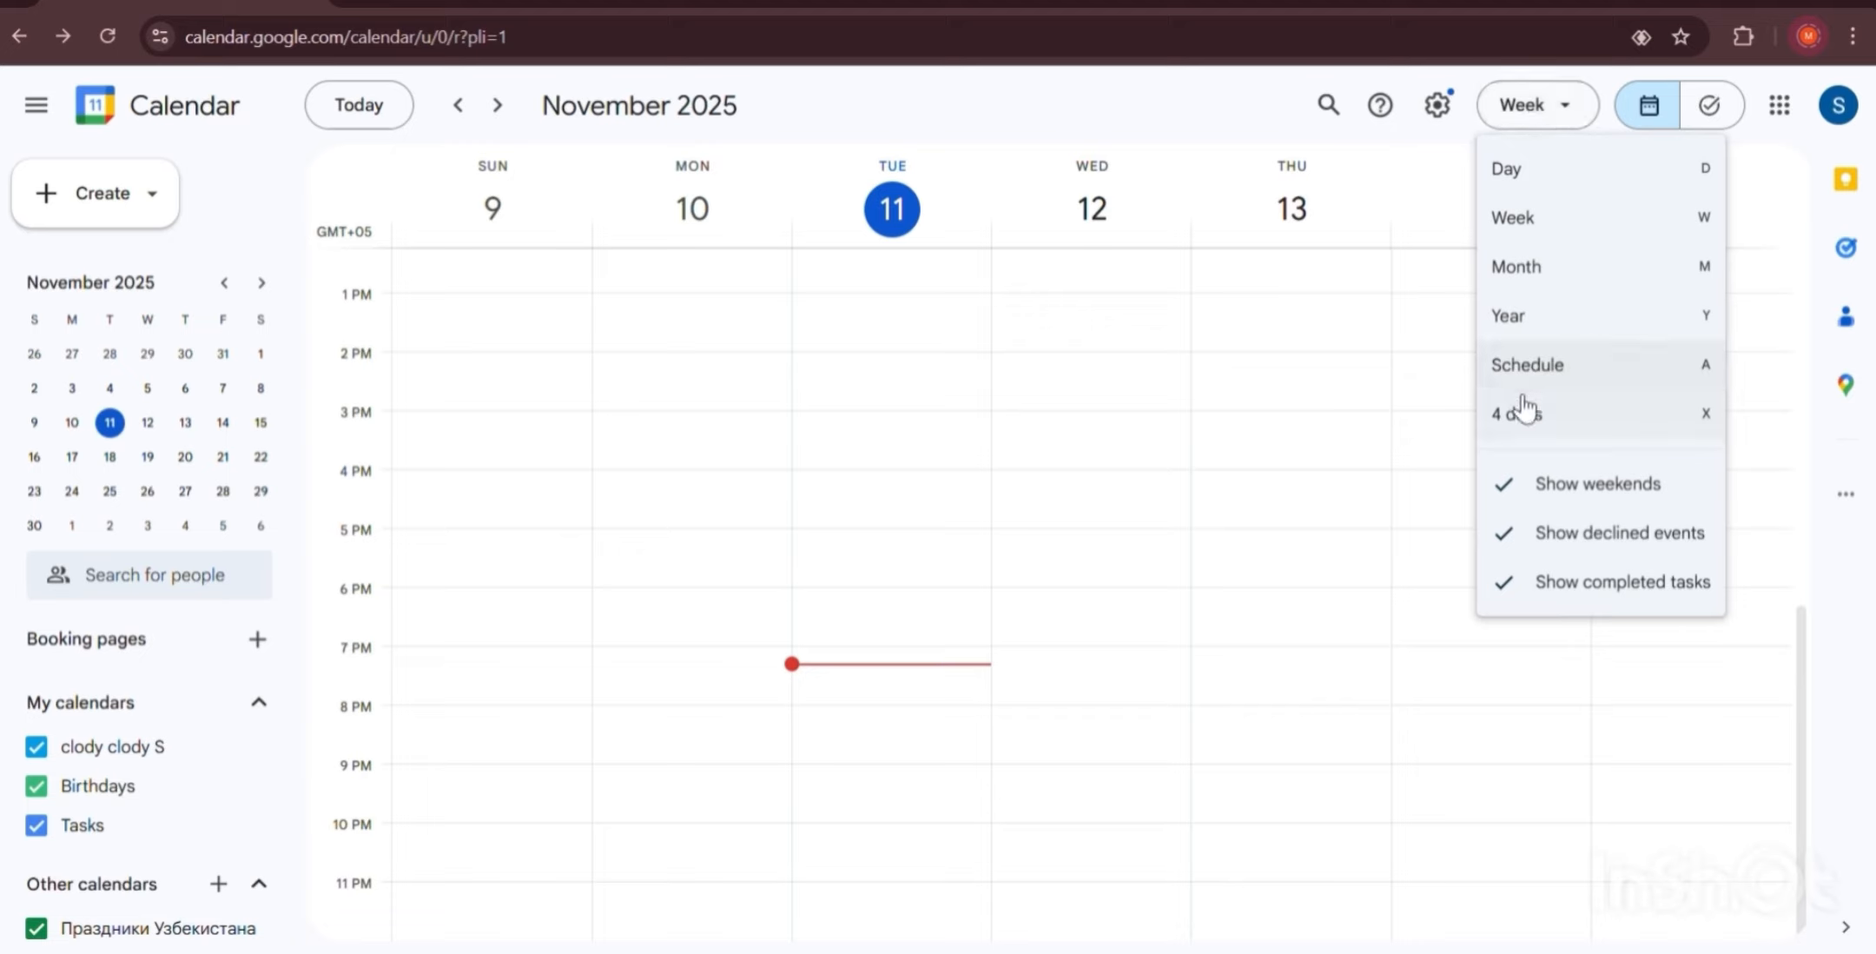
left_click(1514, 177)
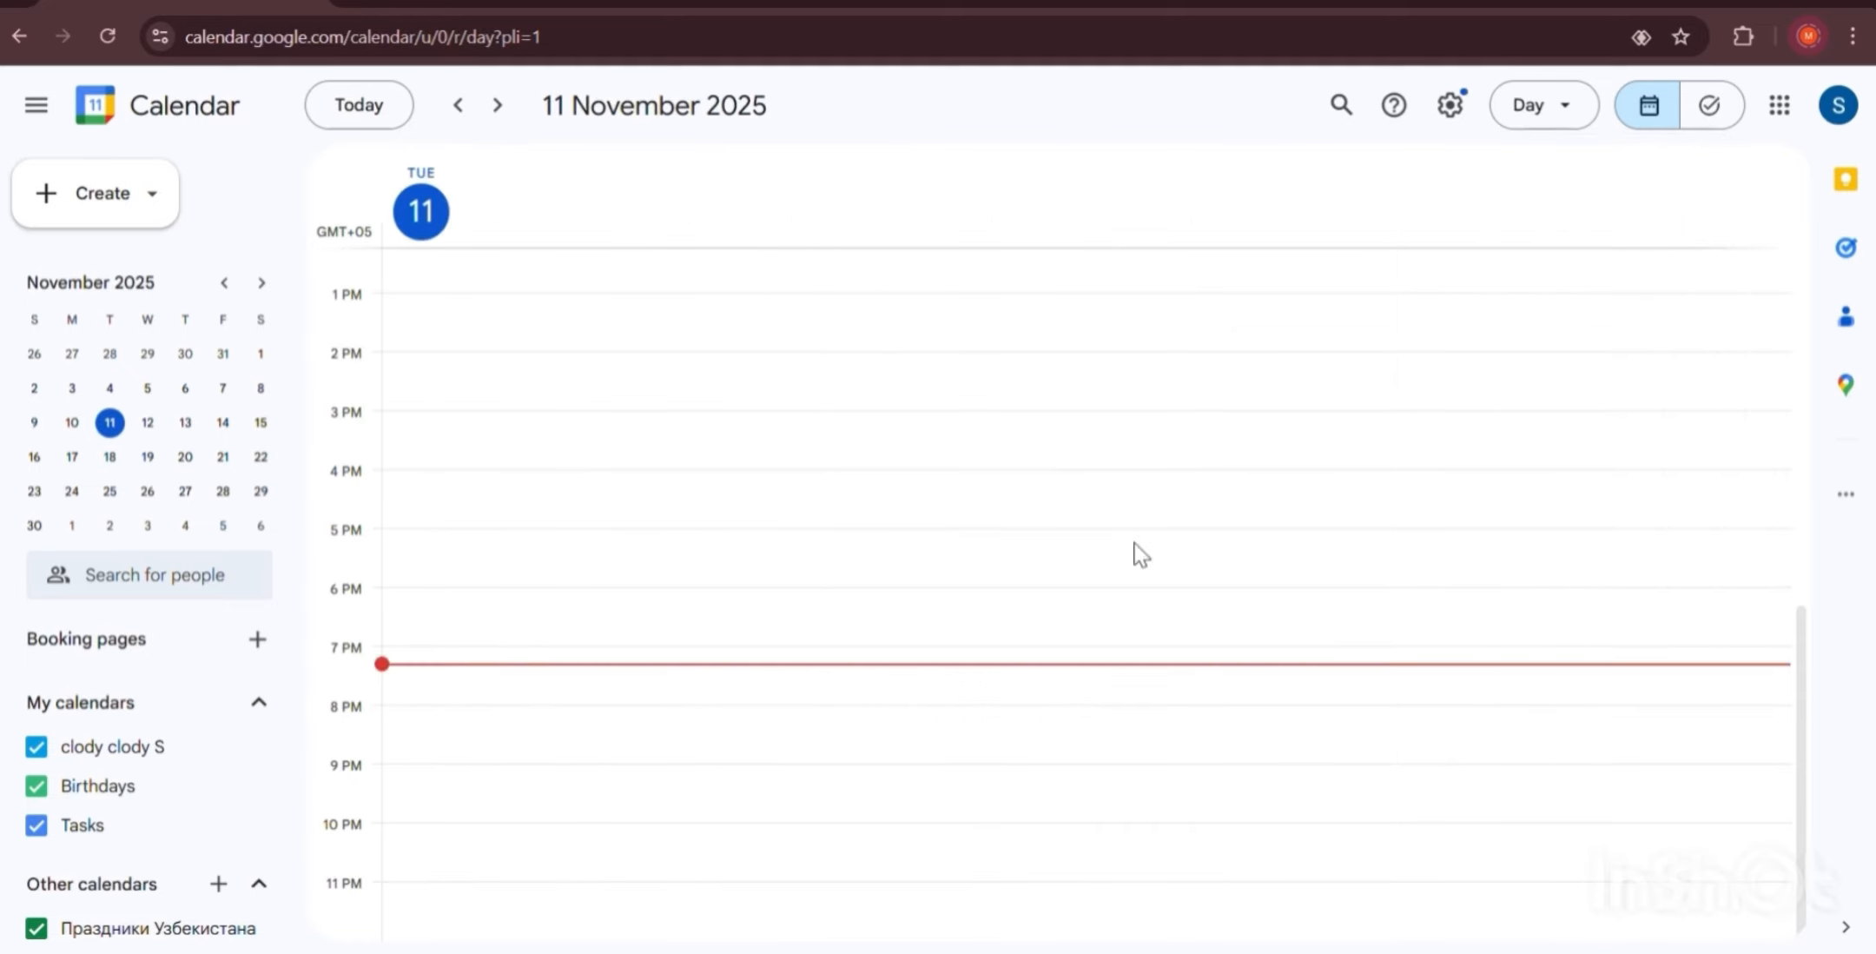
left_click(496, 106)
left_click(497, 106)
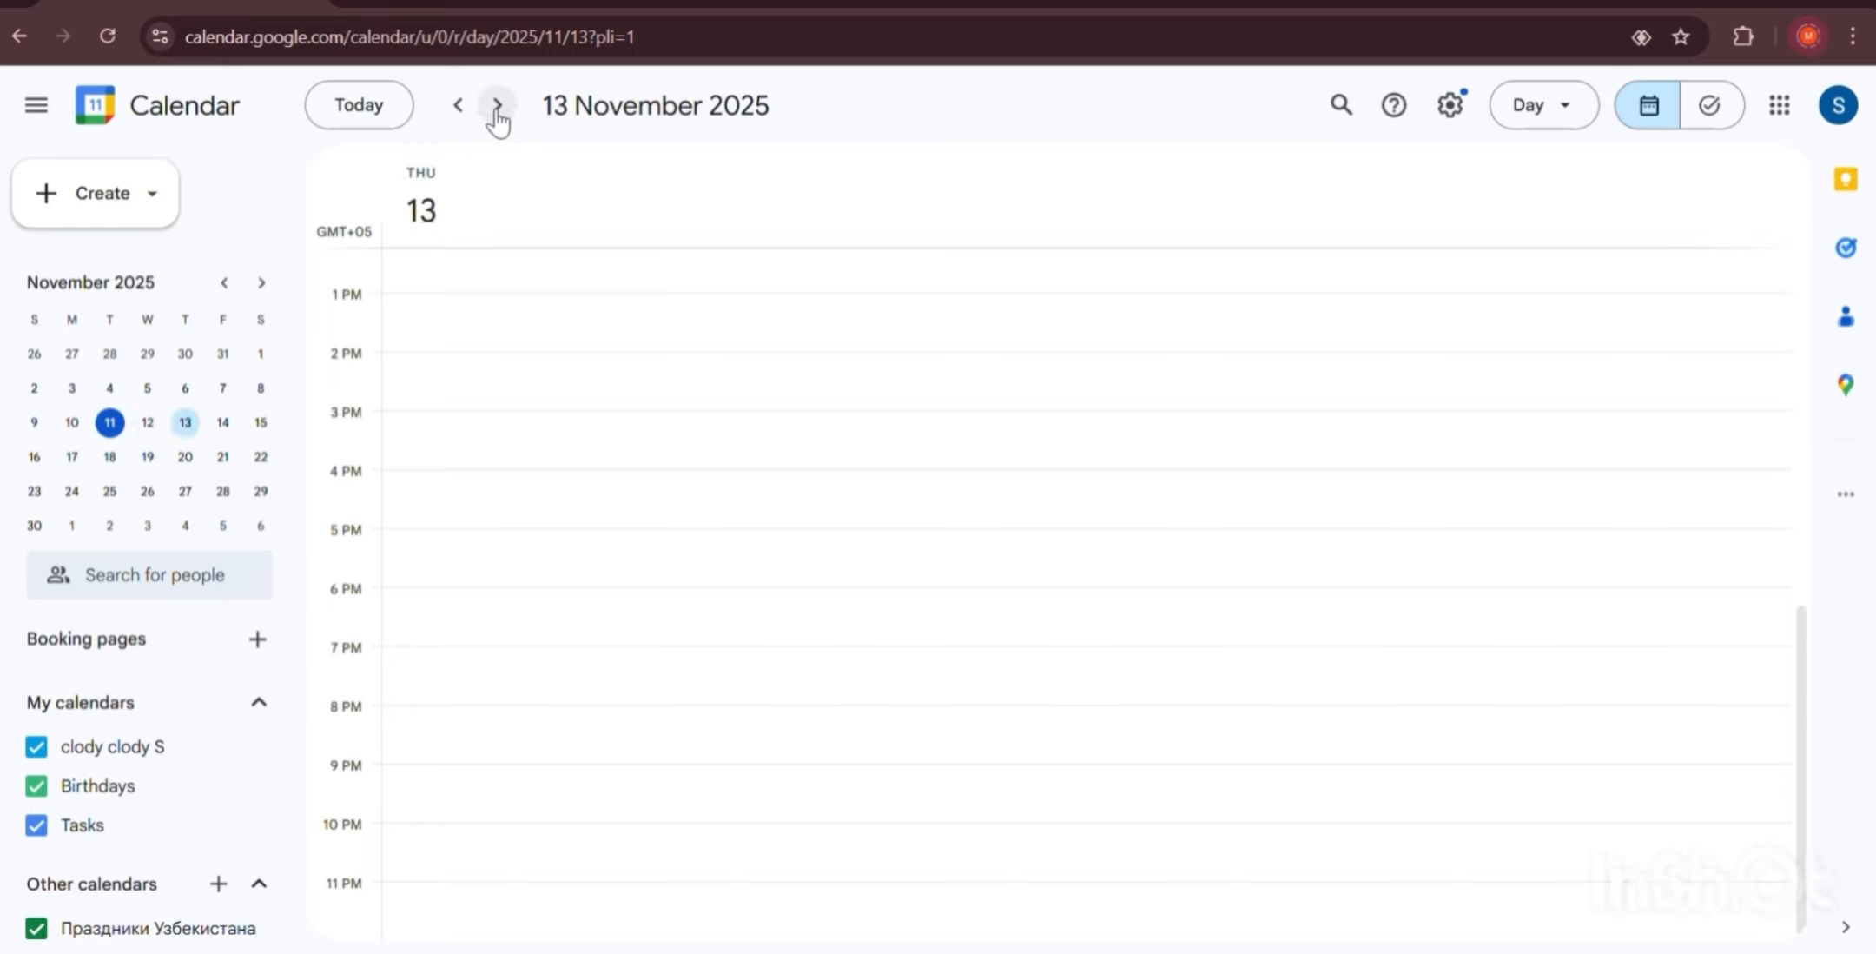
left_click(497, 106)
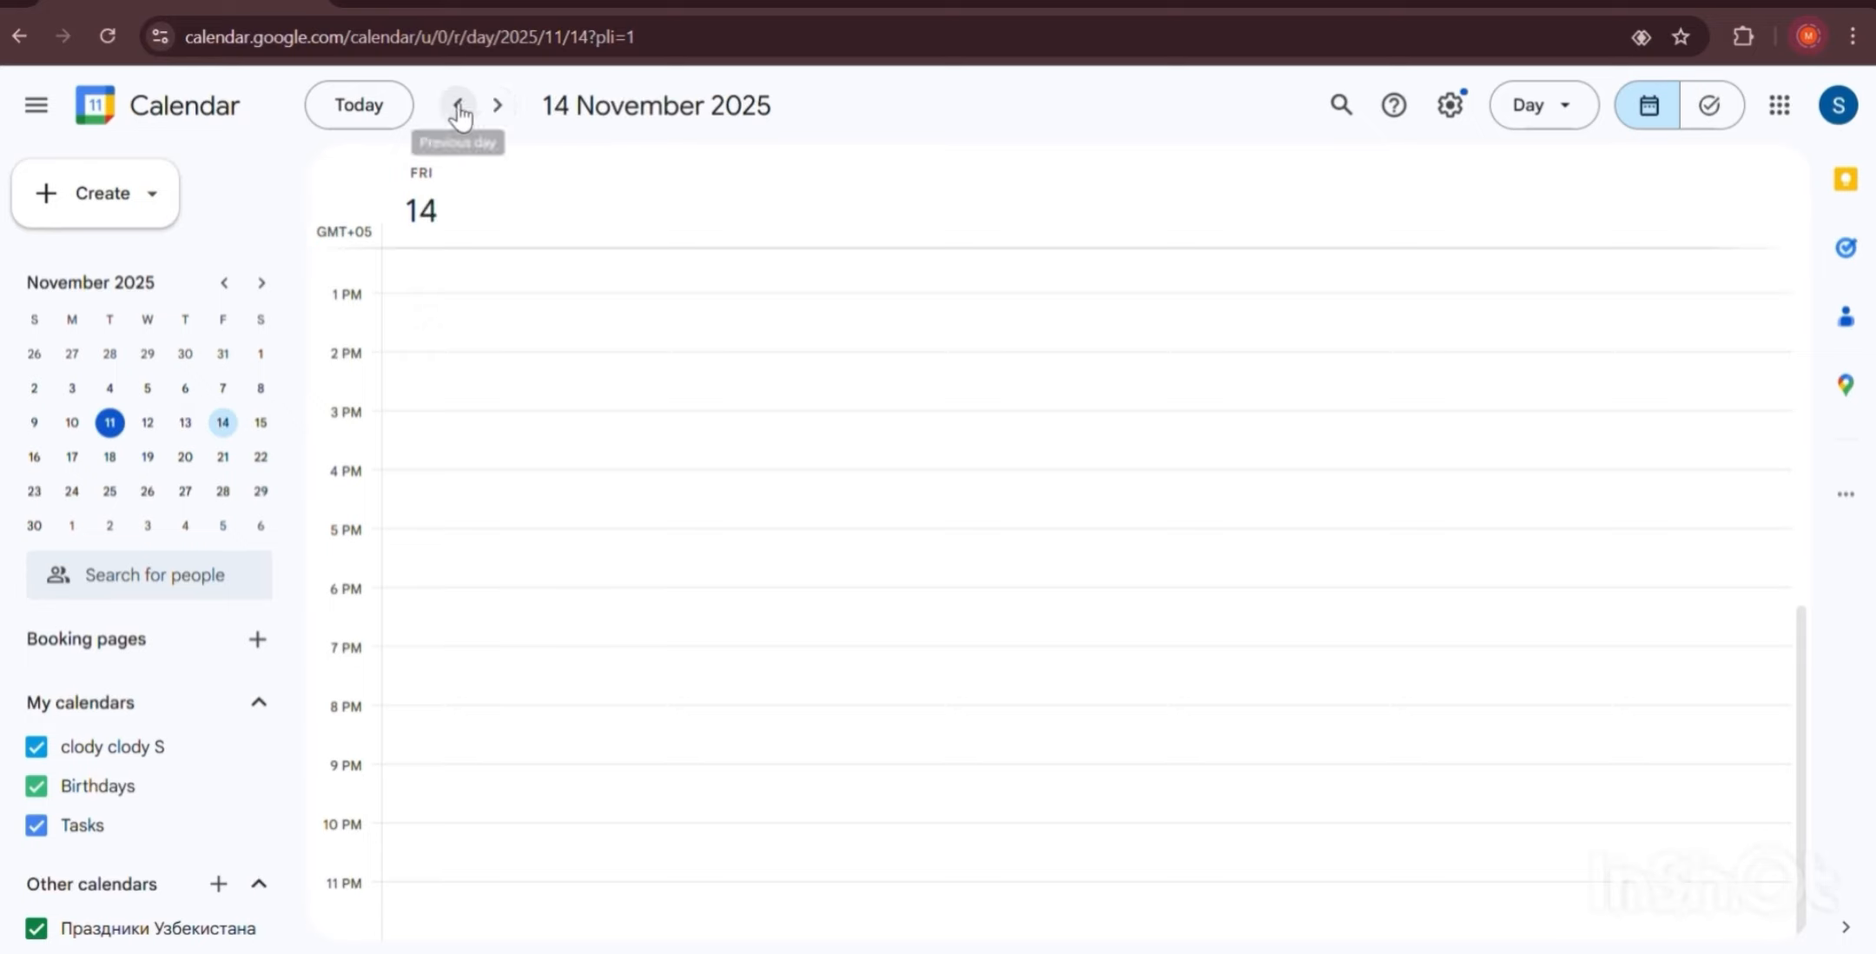
left_click(459, 108)
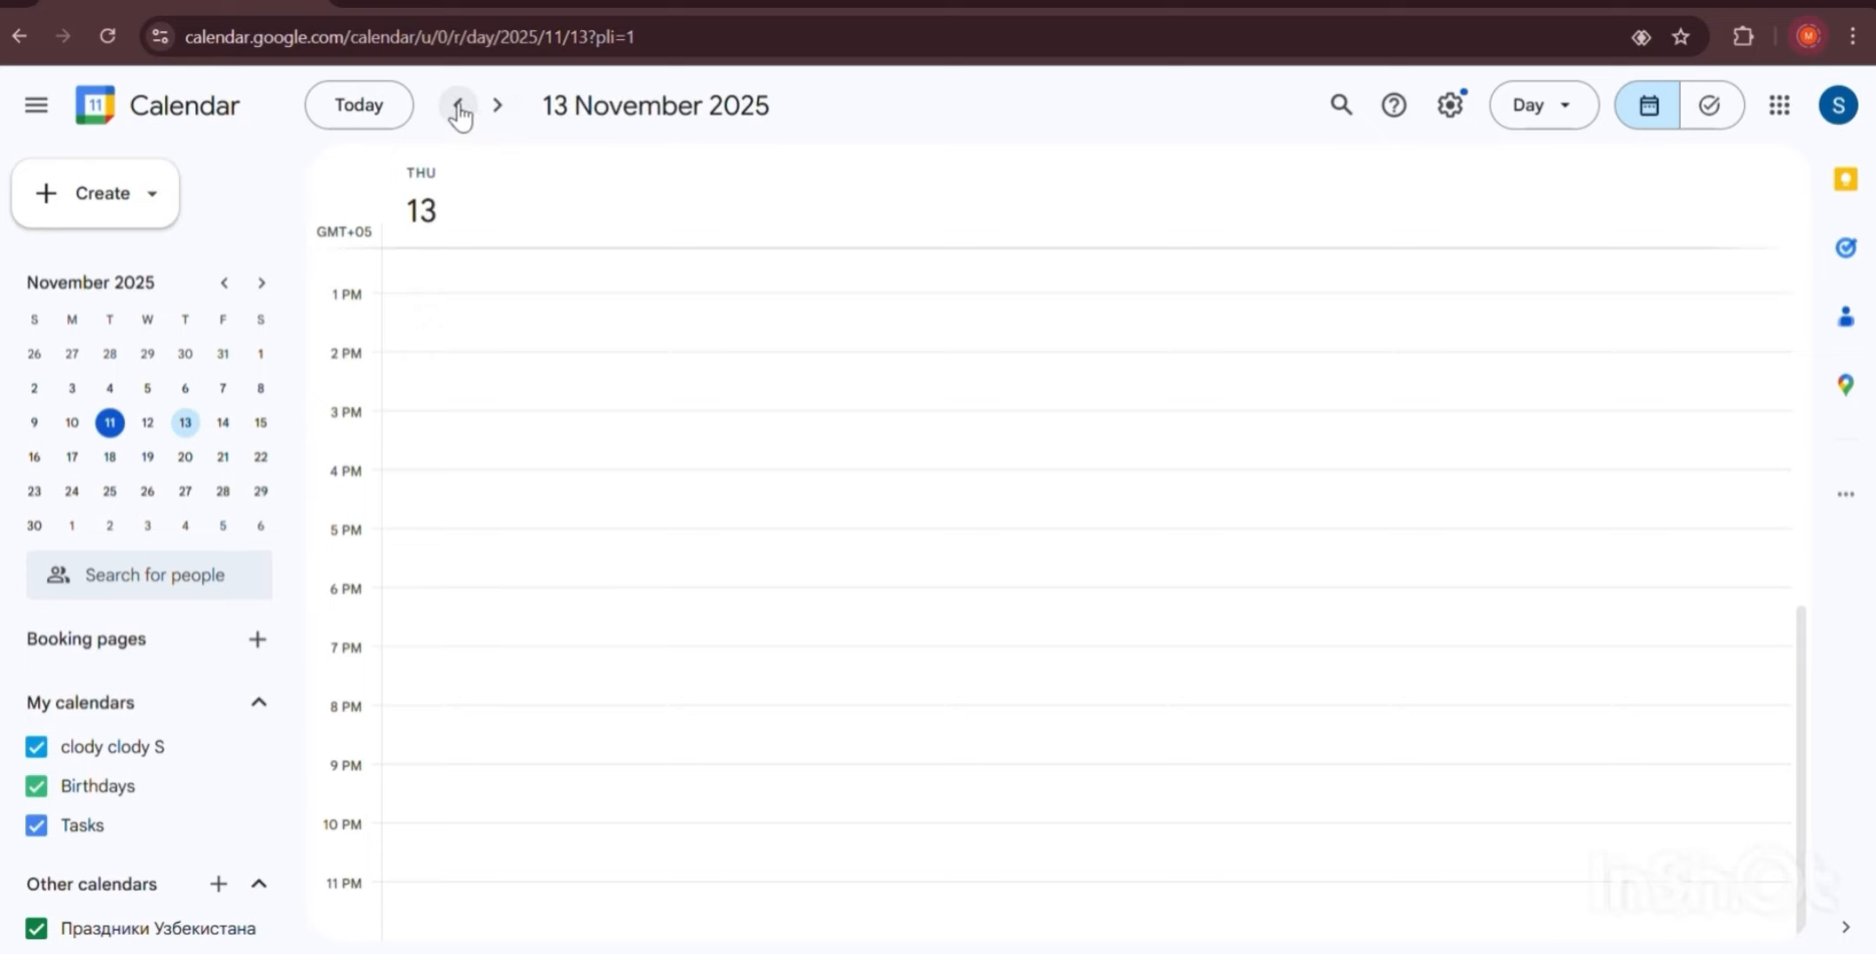
left_click(458, 108)
left_click(459, 106)
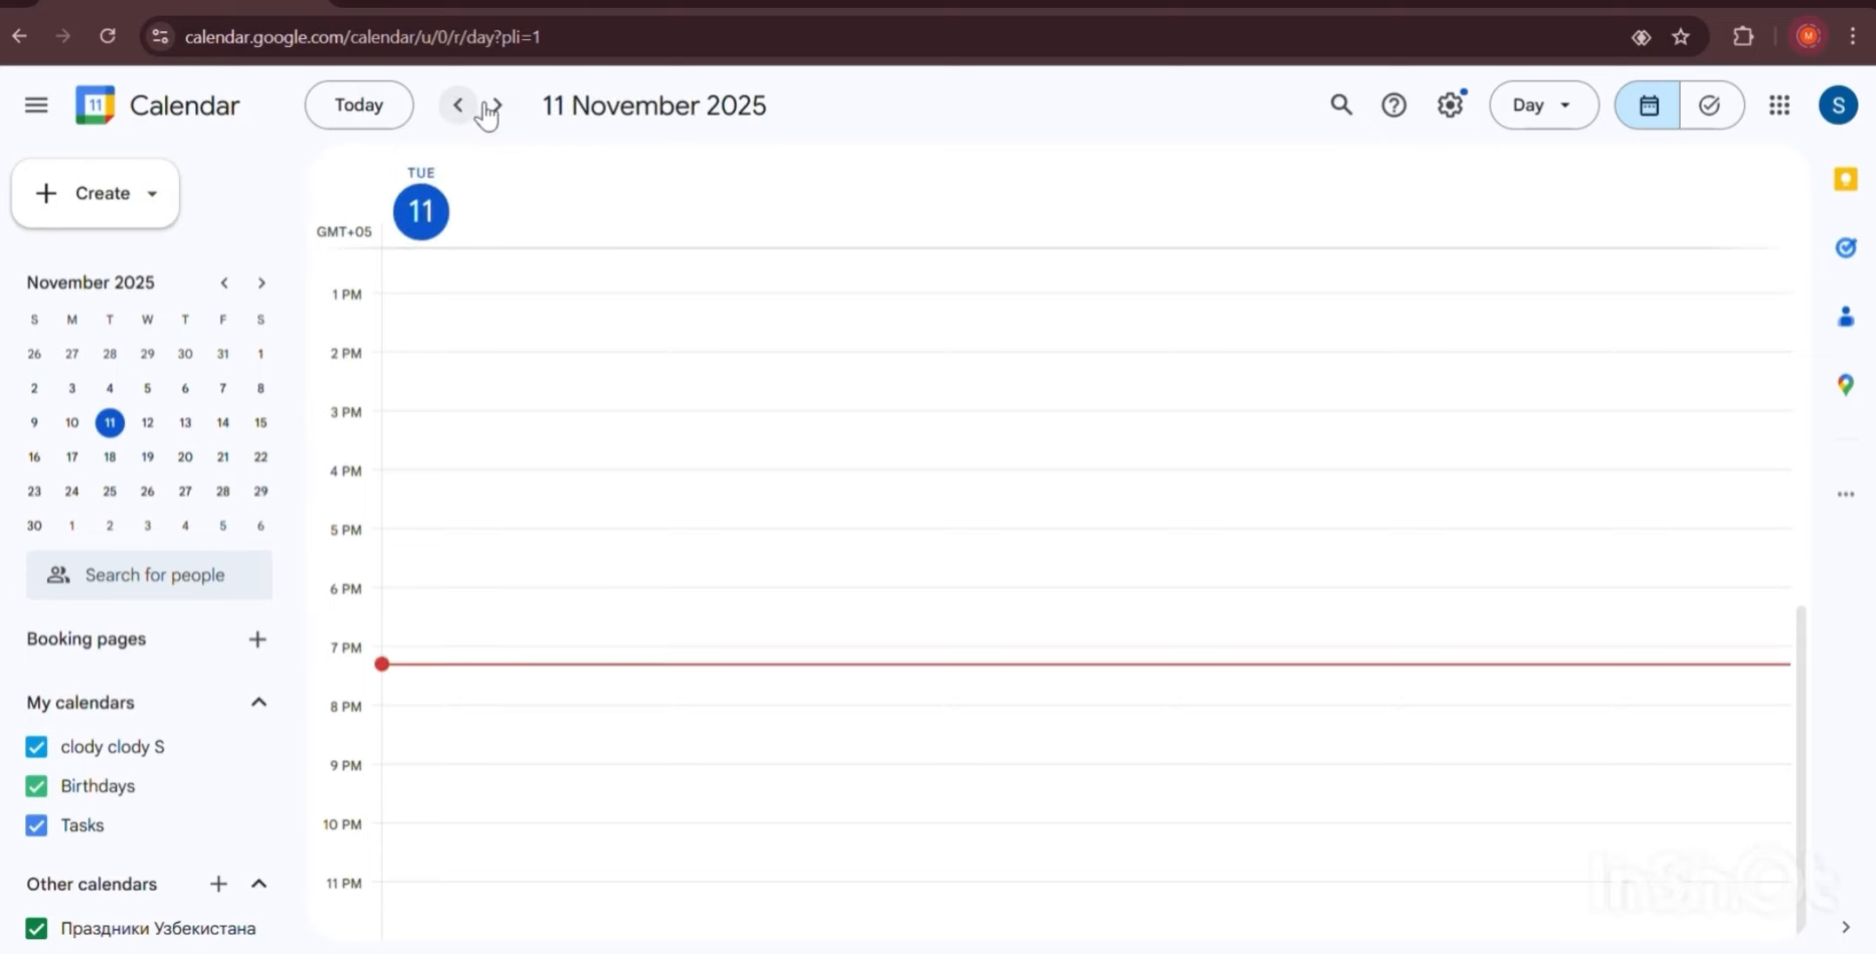
left_click(1533, 108)
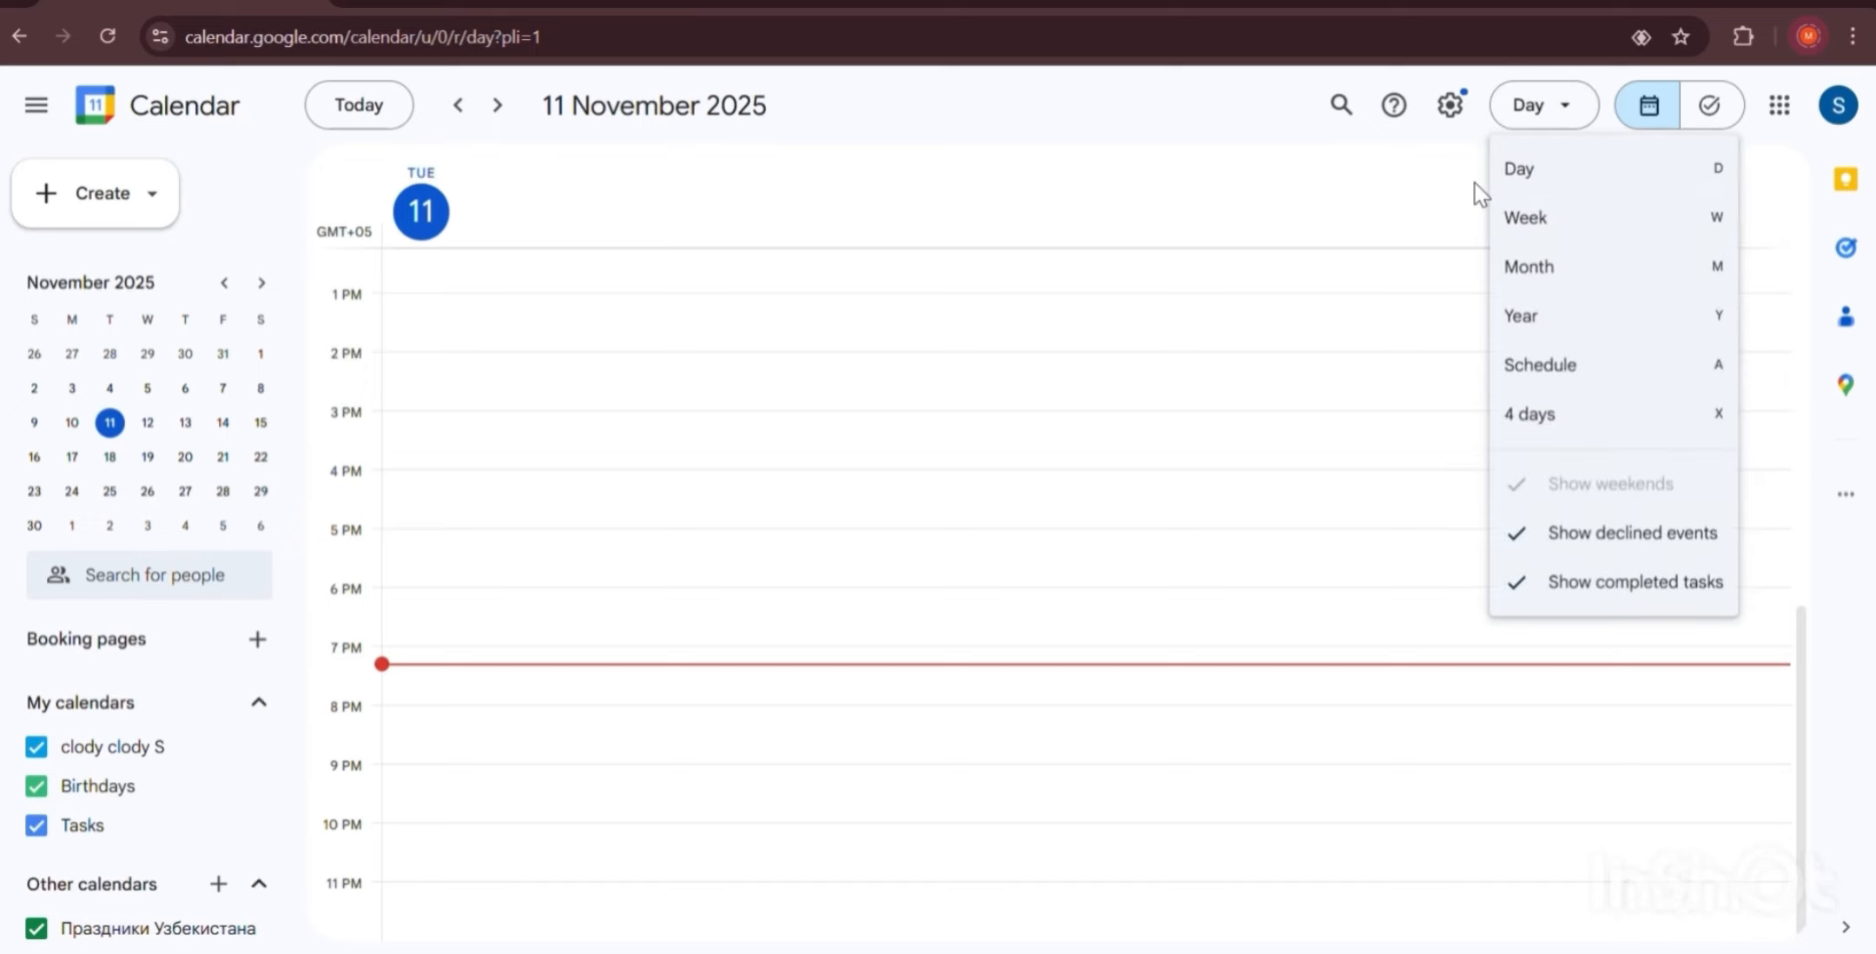
Switch to Week view, then Month view, paging to October and back to November 2025.
left_click(1536, 227)
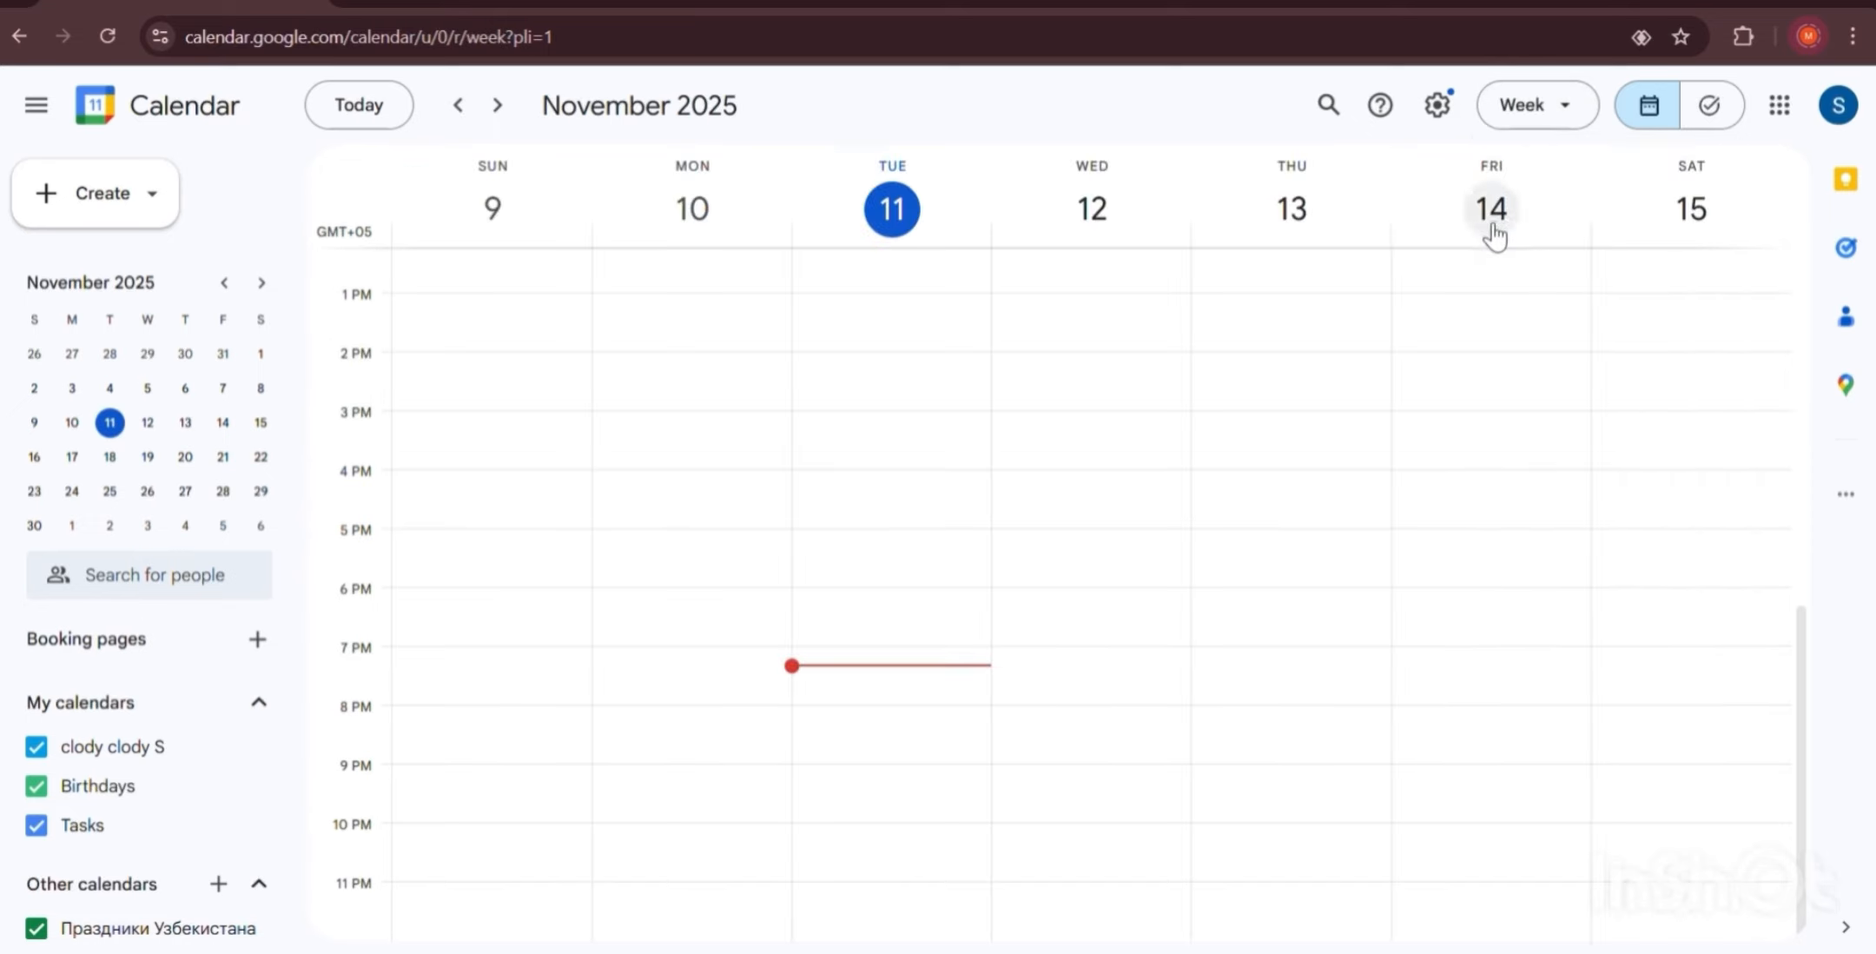
key("k")
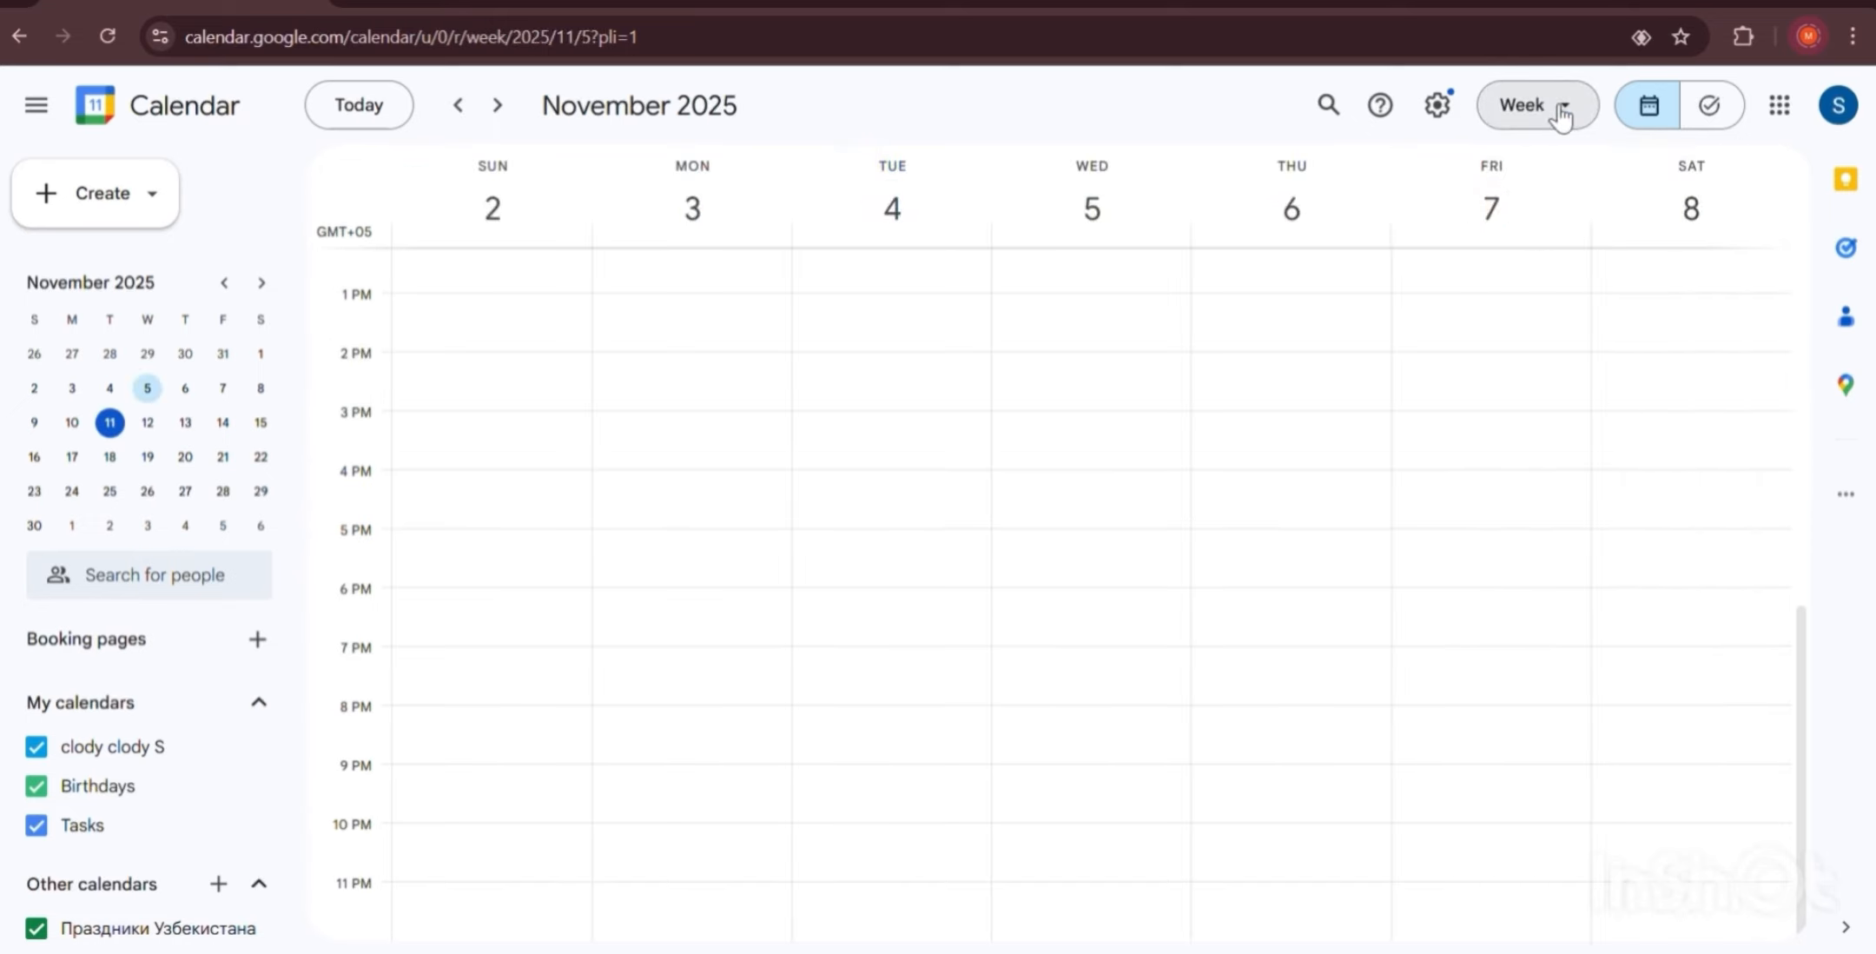
left_click(1557, 115)
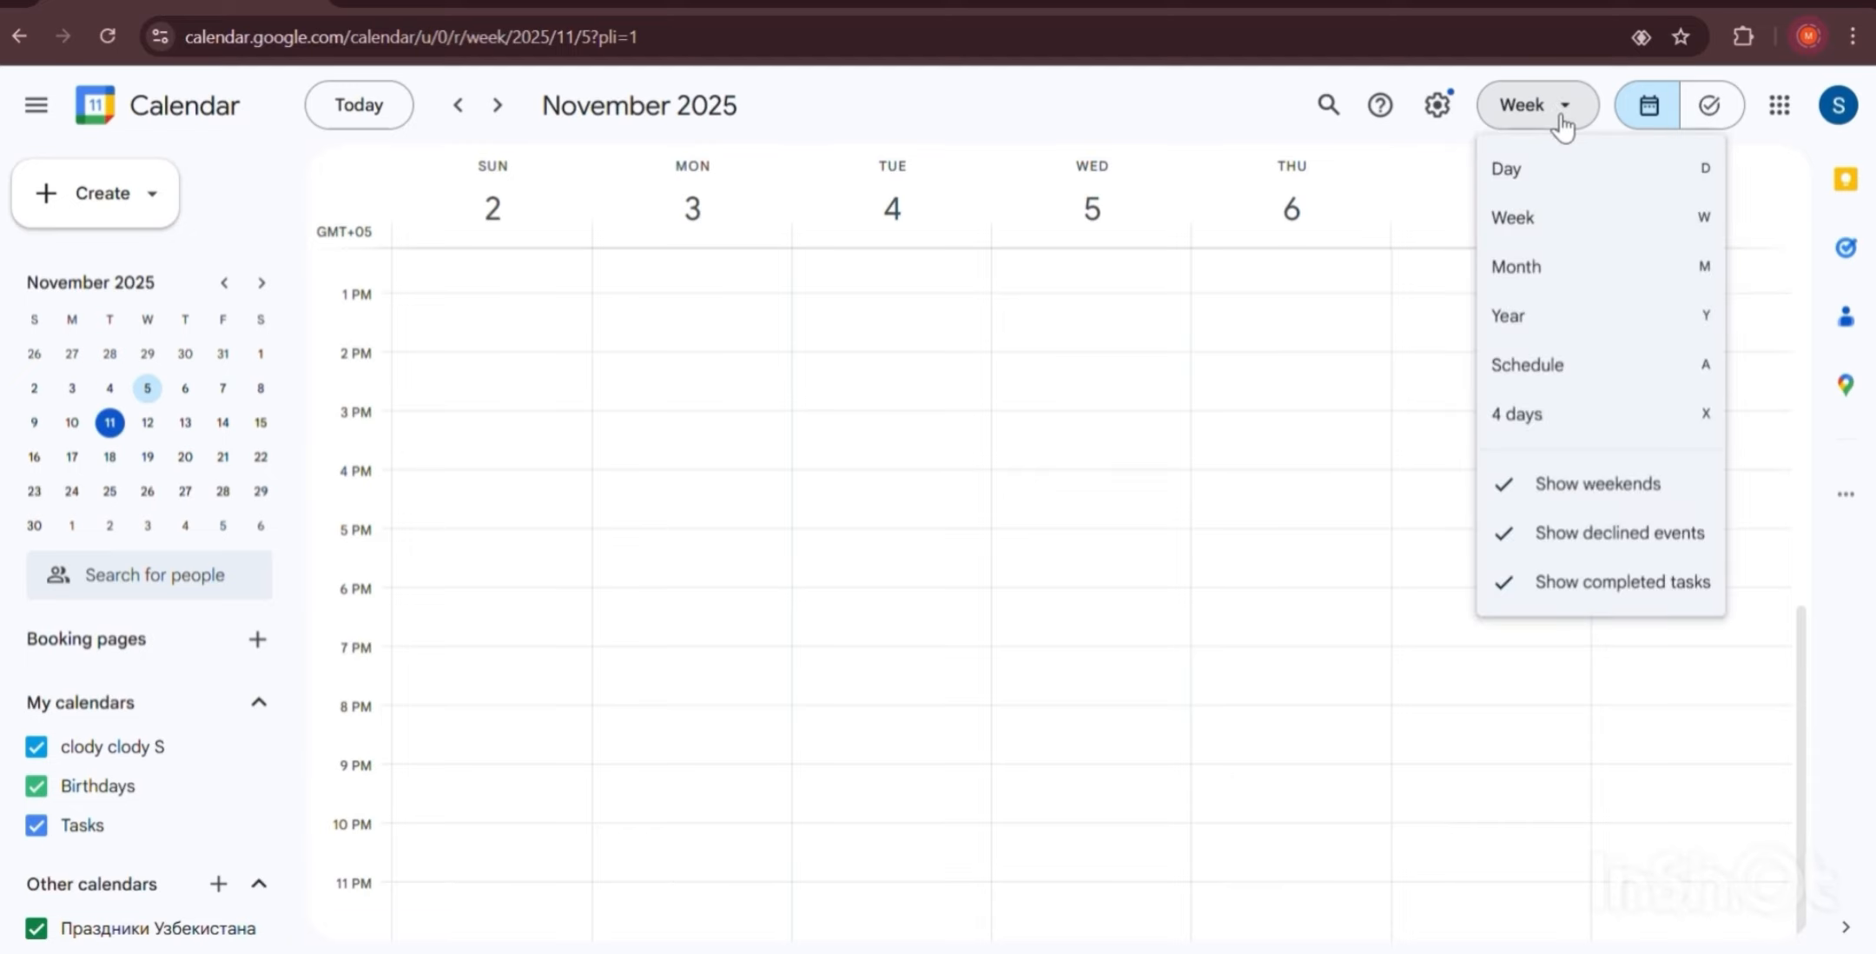
left_click(1577, 270)
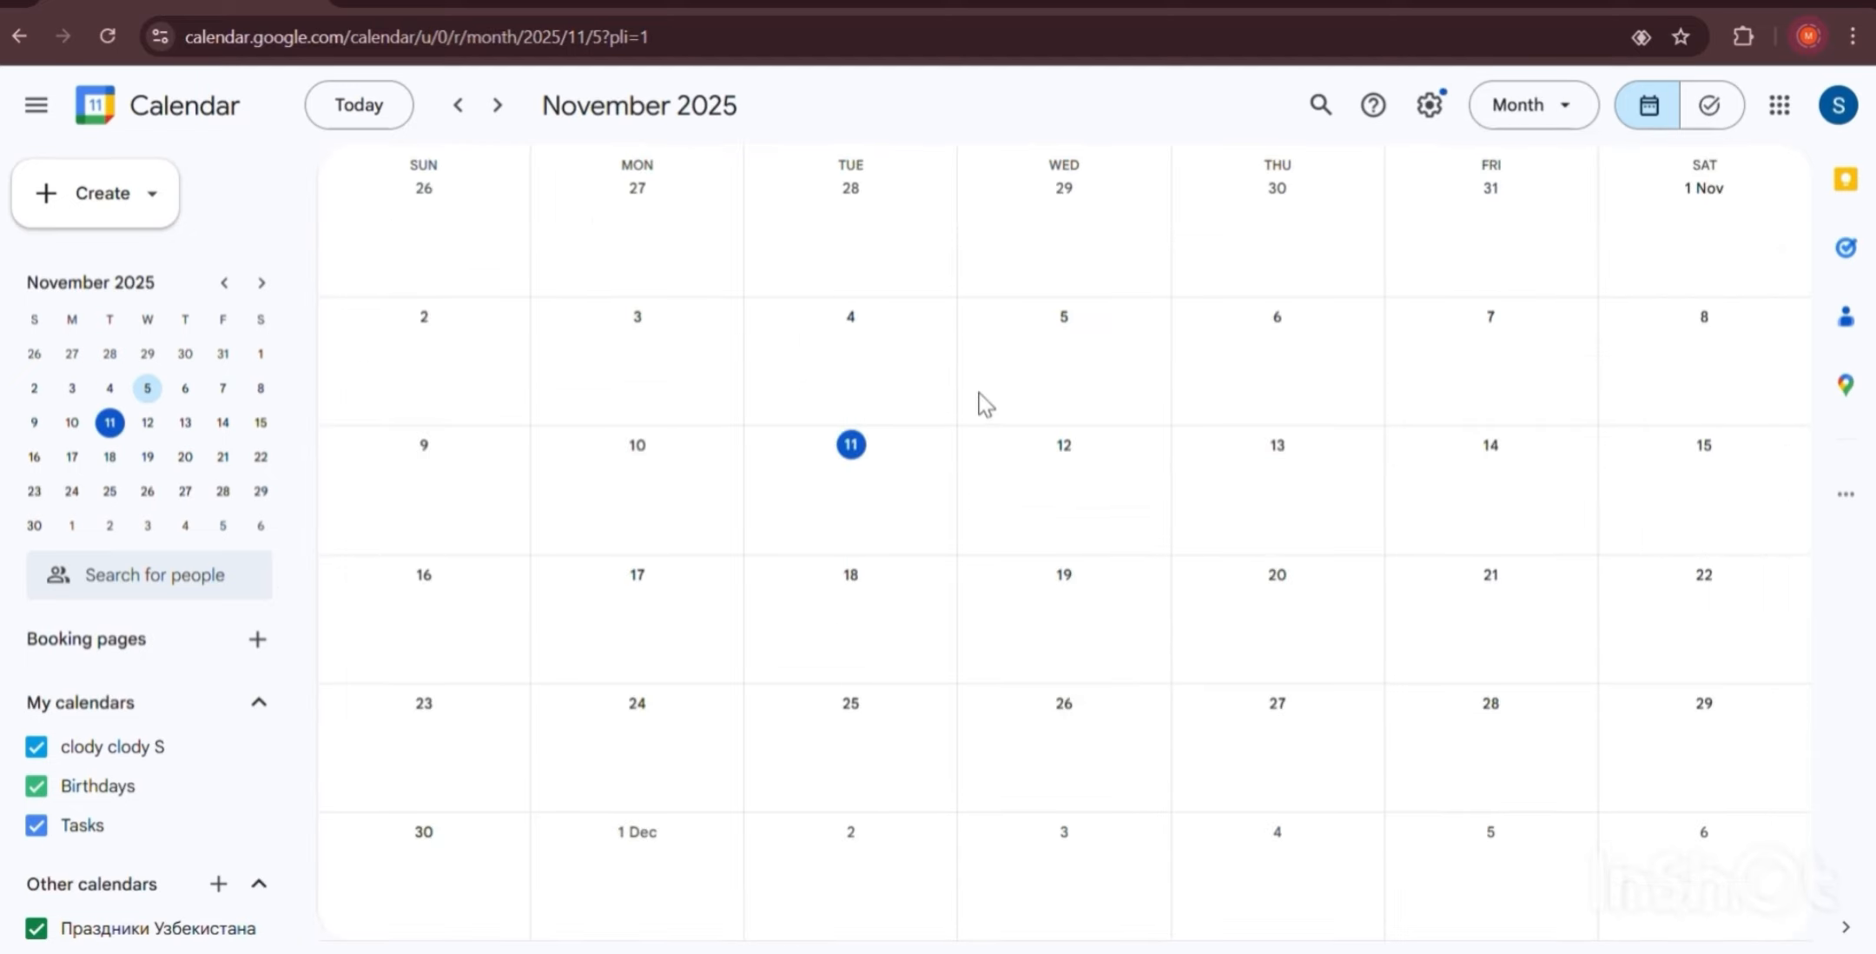
key("k")
key("j")
key("j")
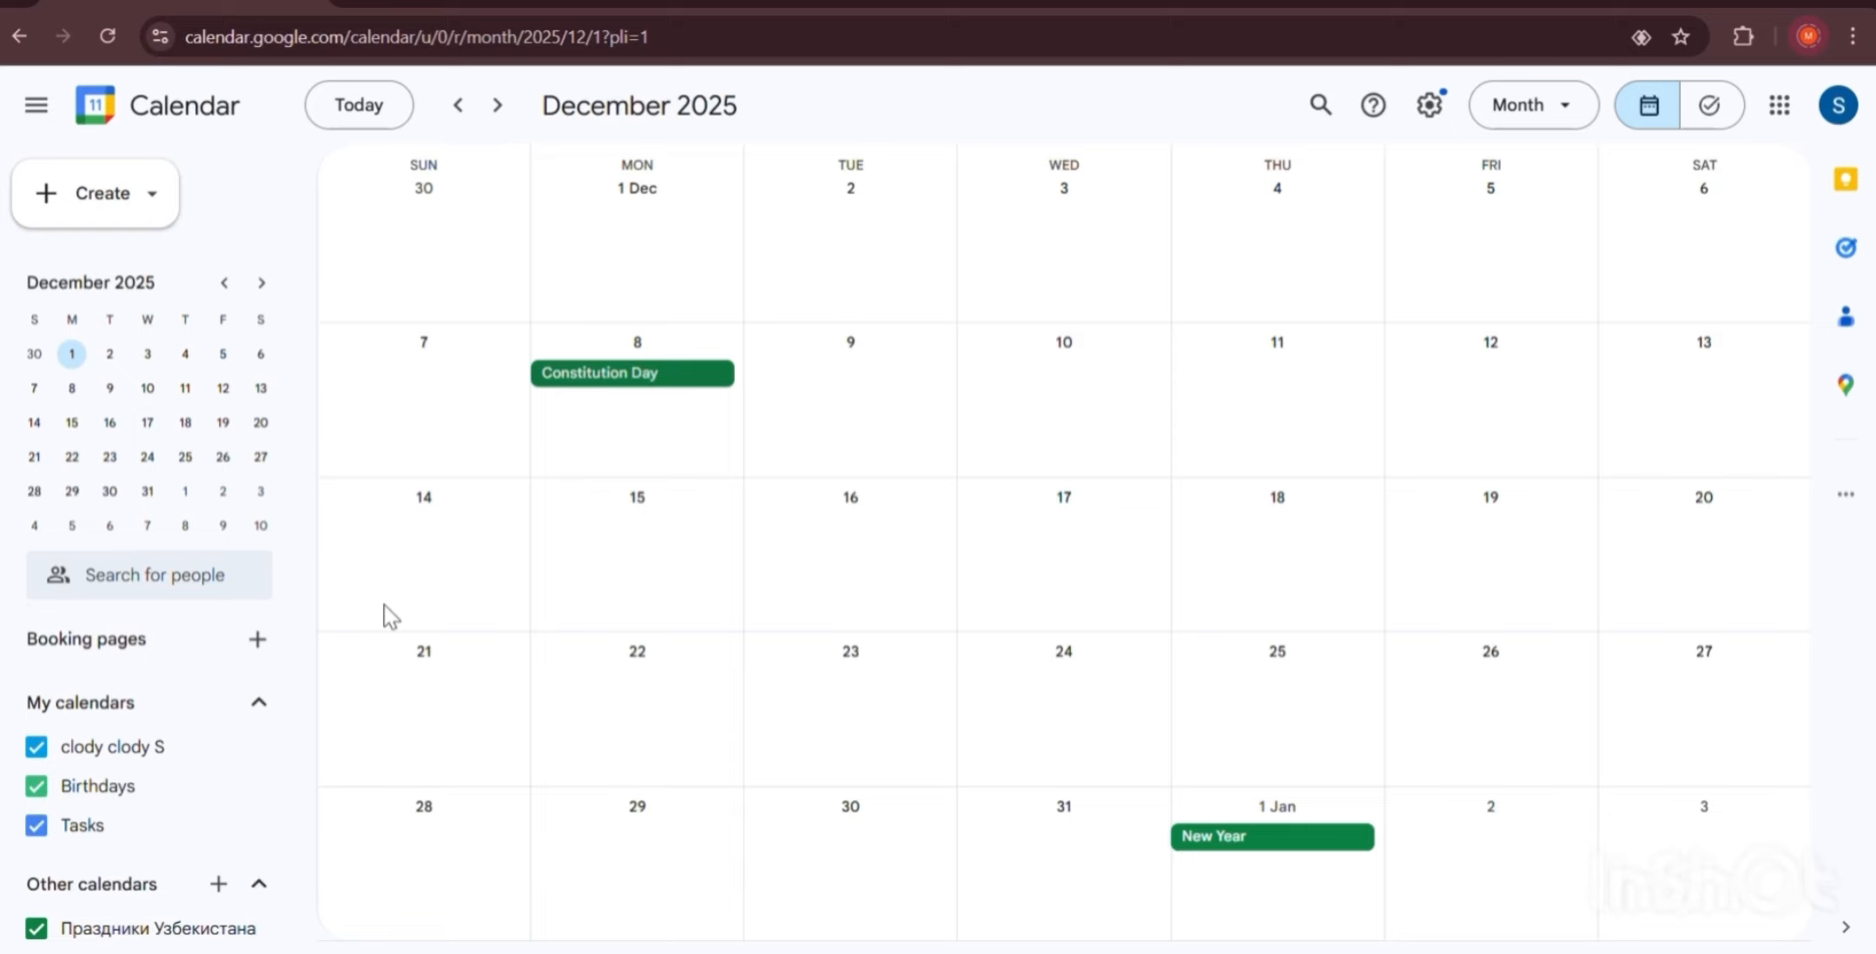
Browse the months, hiding and re-showing the Праздники Узбекистана holidays, ending on December 2025.
scroll(384, 603, "down", 1)
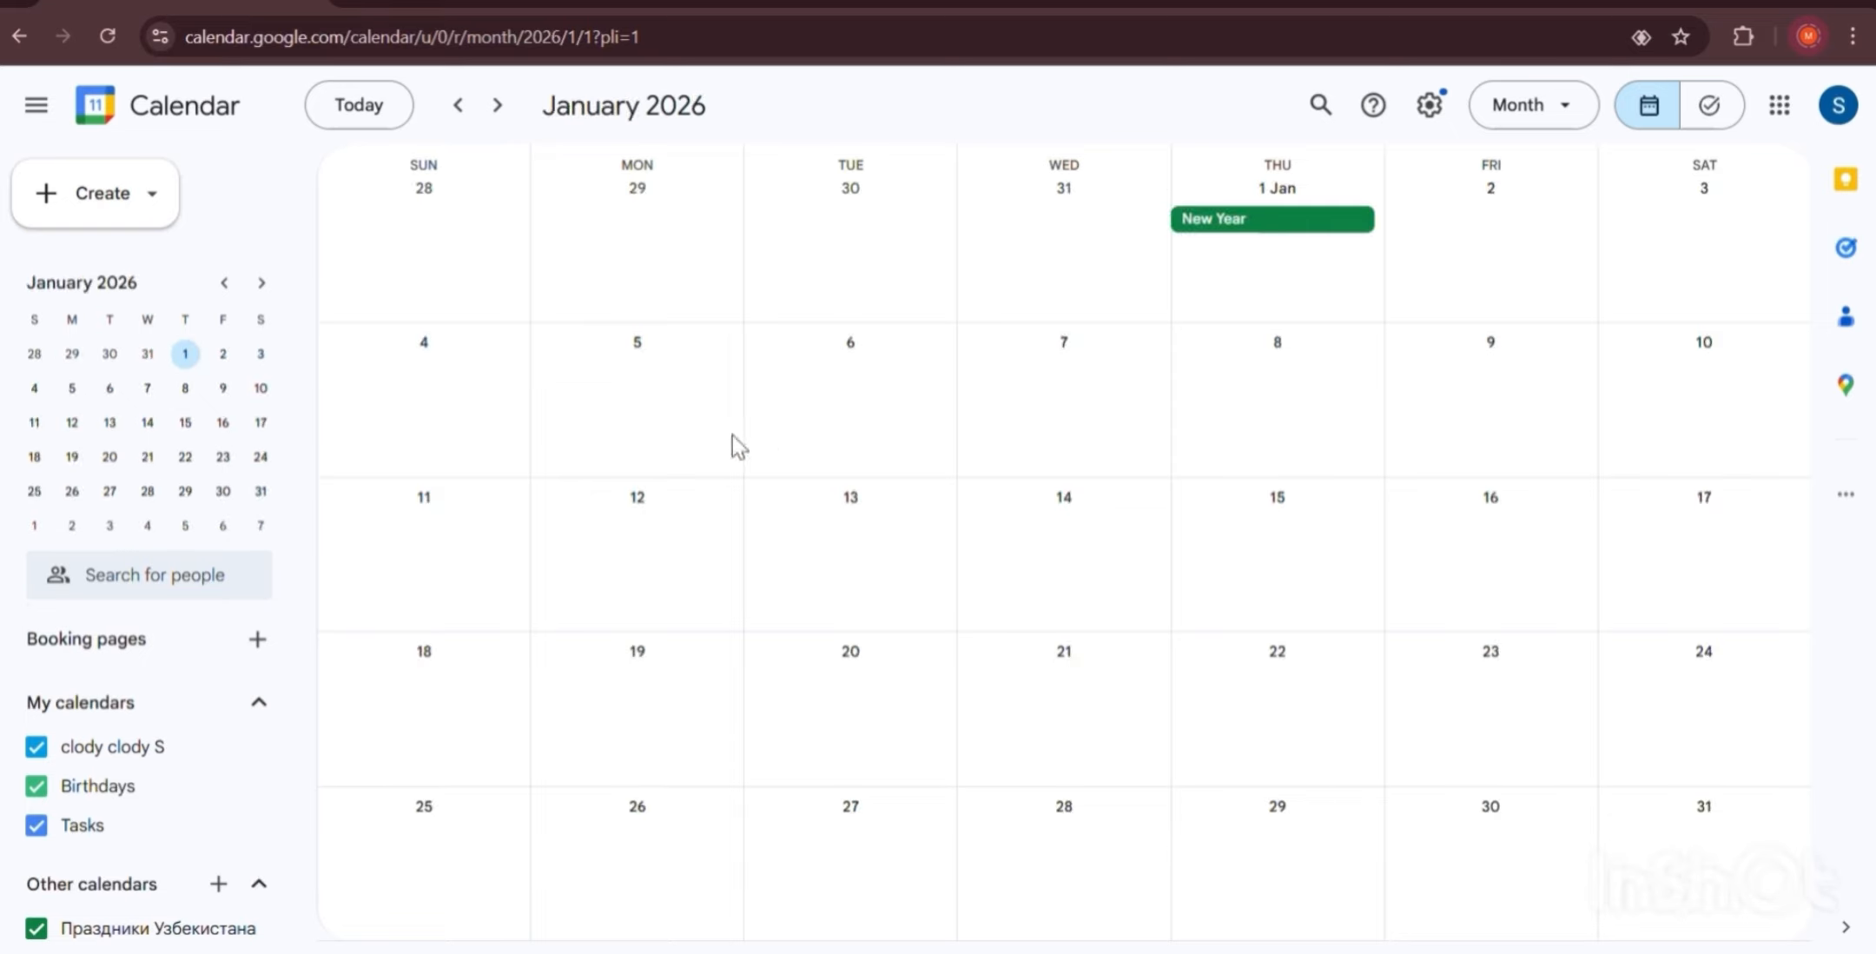
scroll(52, 868, "down", 1)
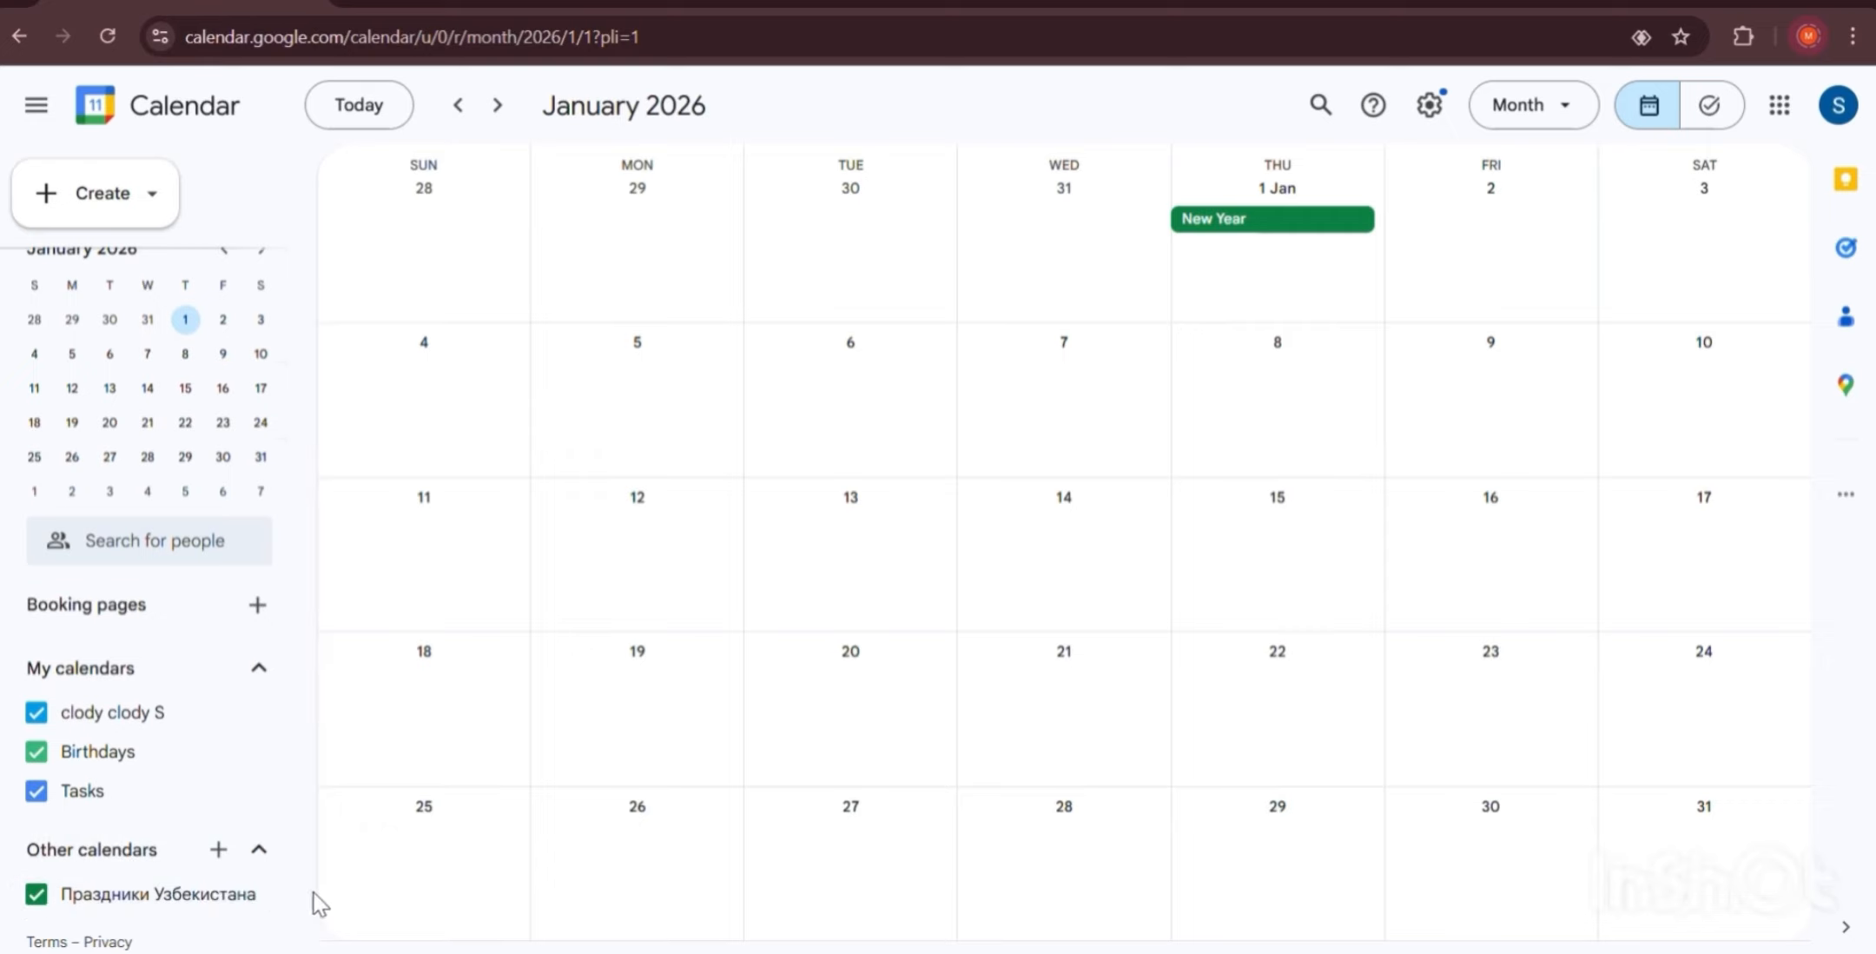
left_click(37, 896)
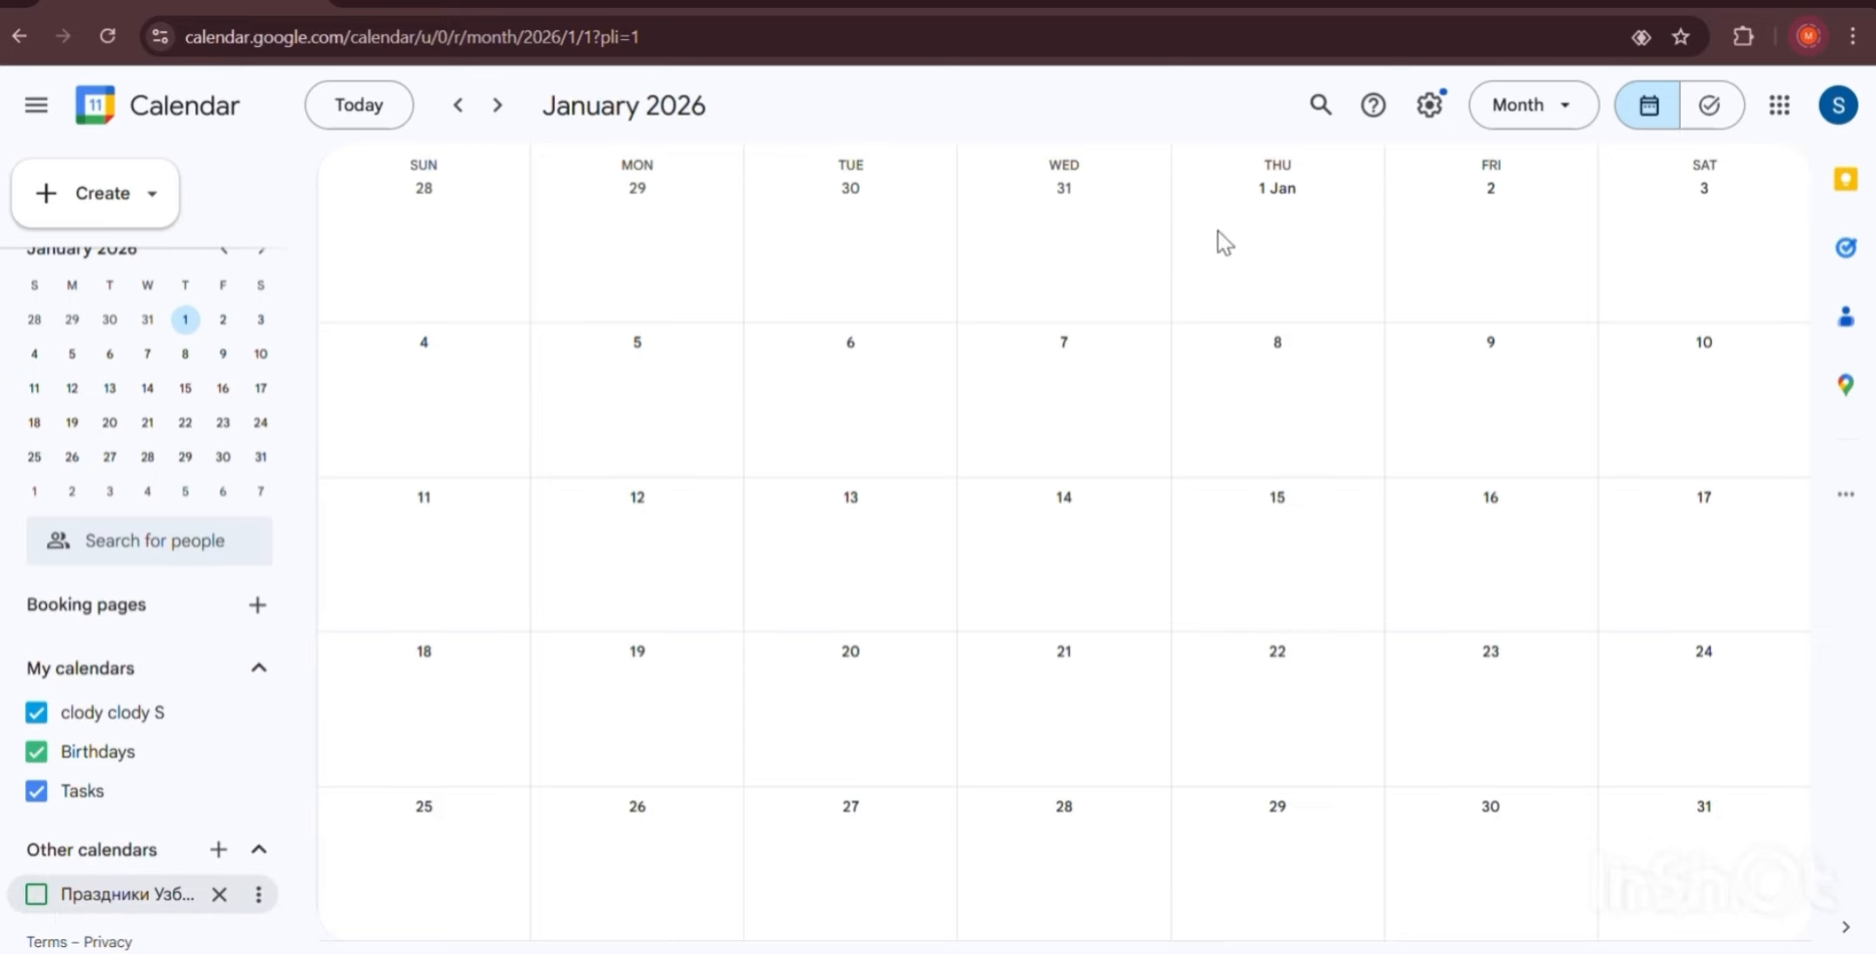
left_click(35, 899)
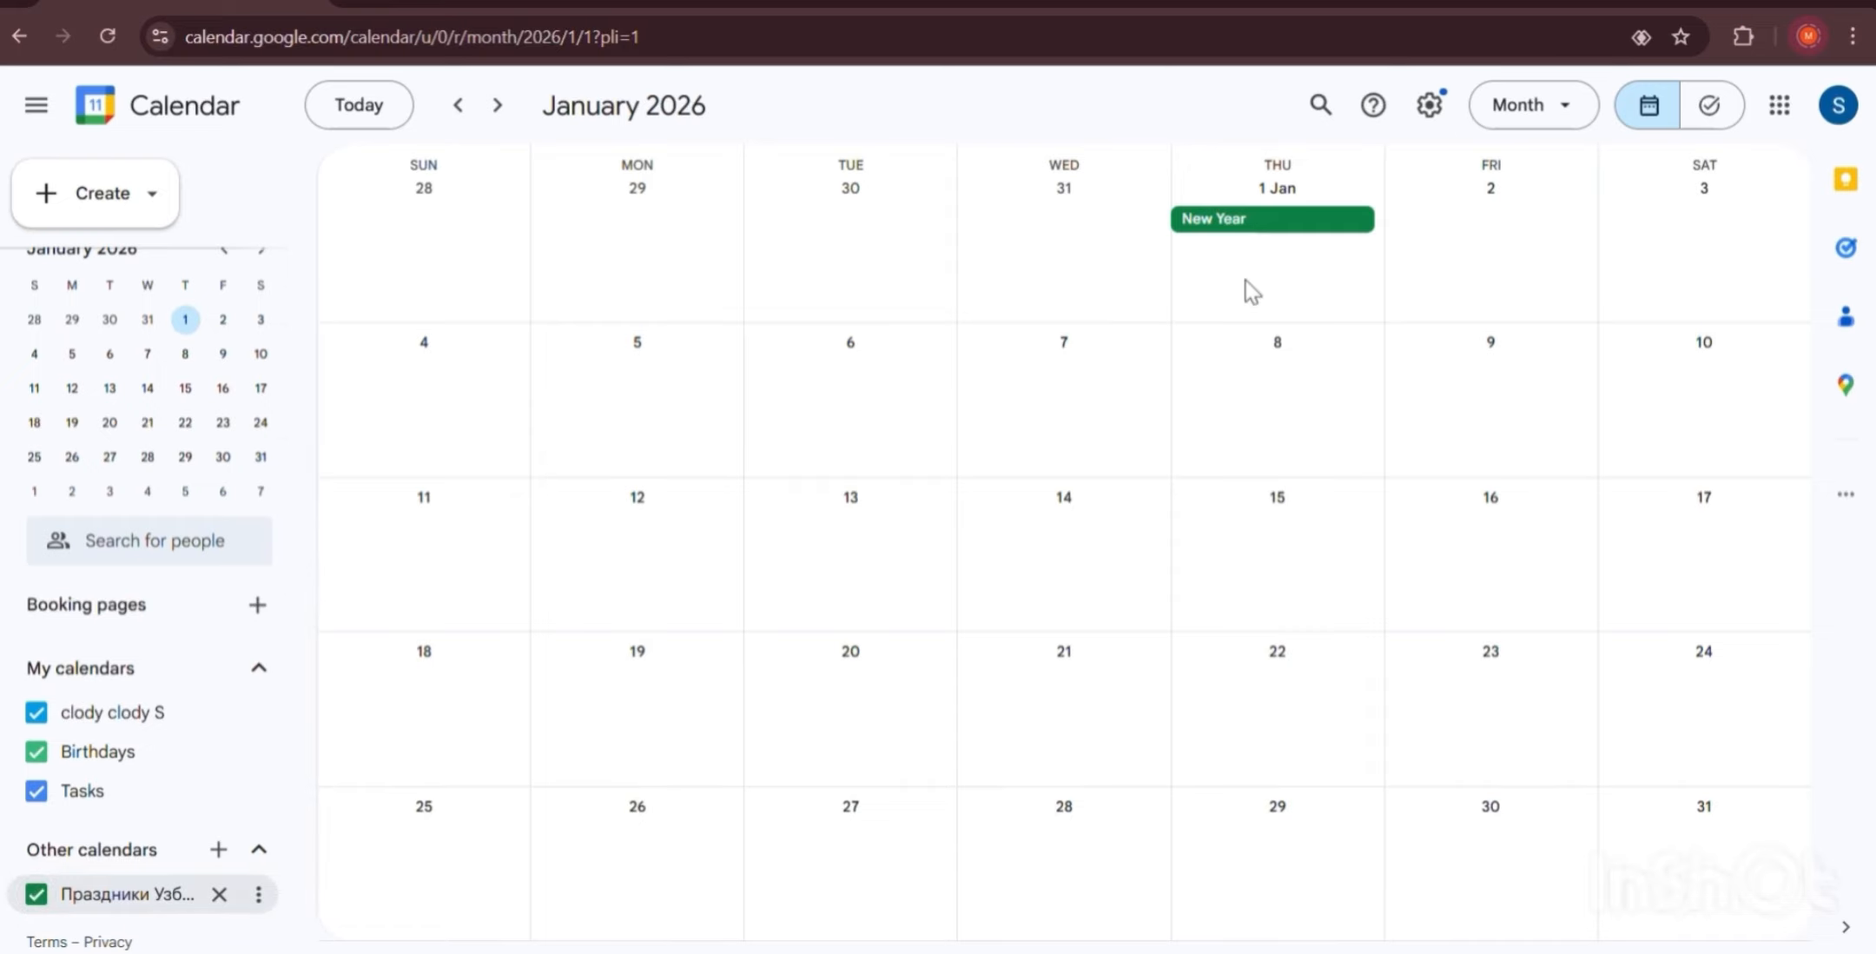
scroll(1235, 280, "up", 1)
Switch to Year view and page forward through the years to 2029.
left_click(1547, 115)
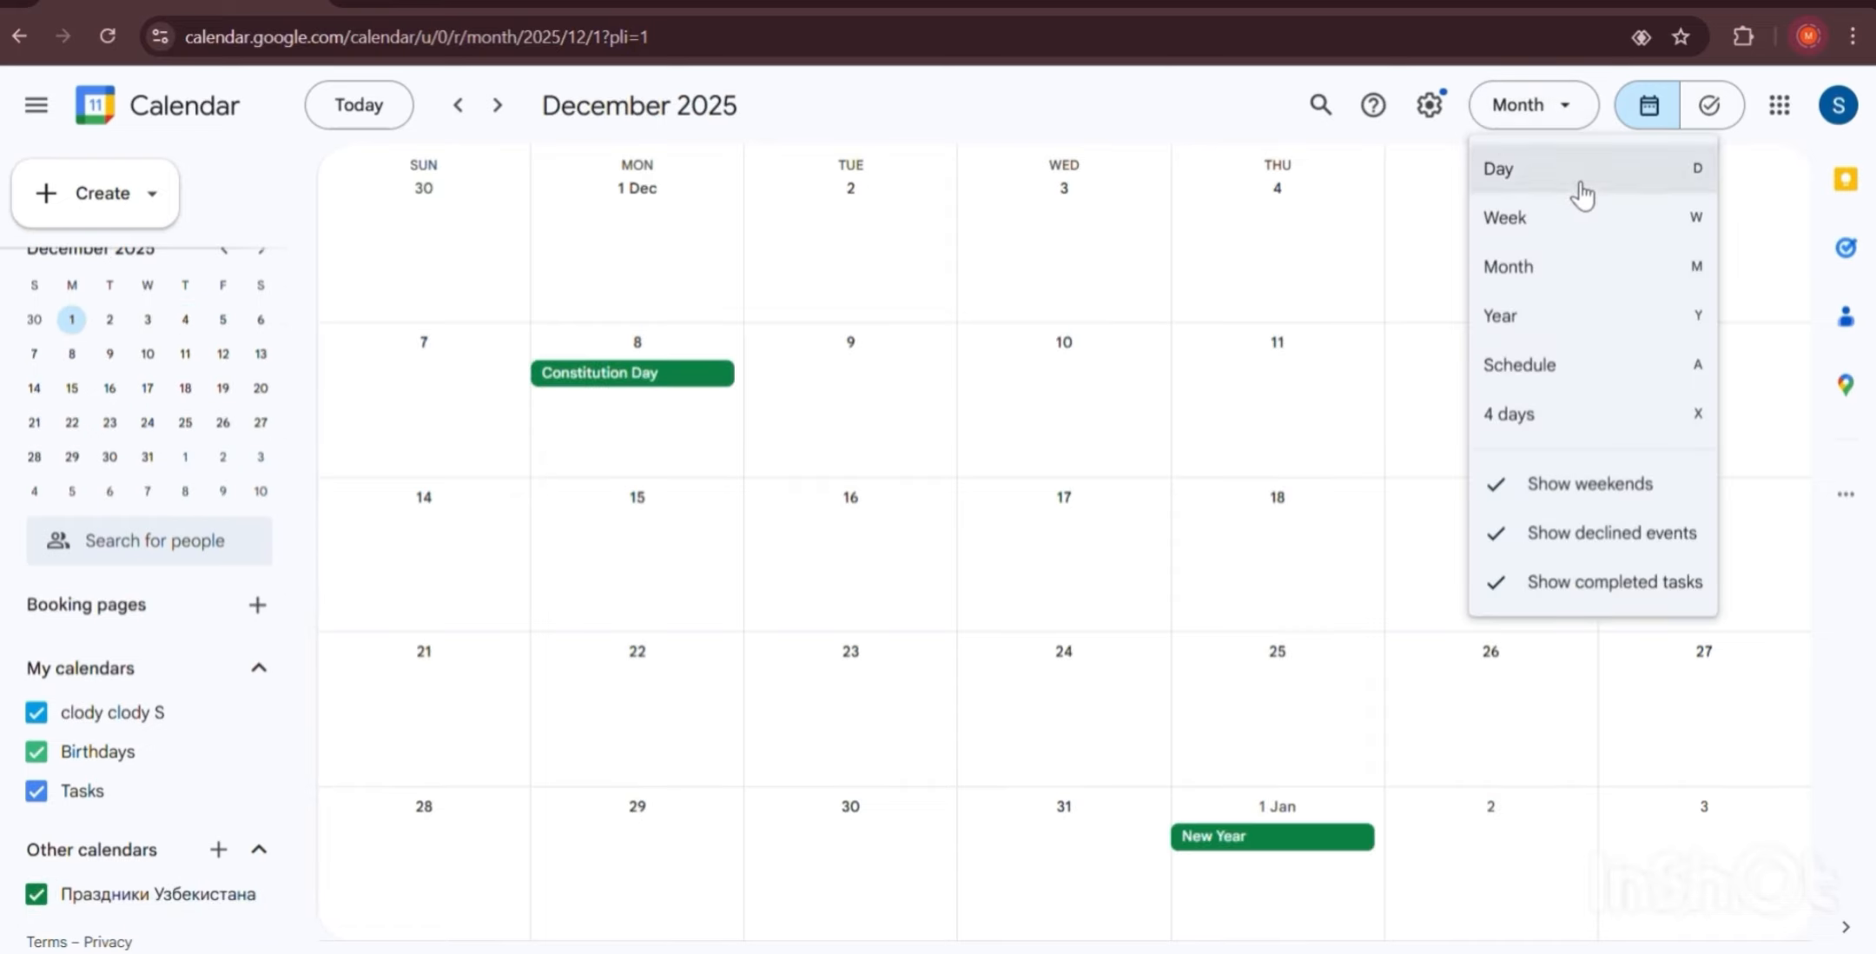
left_click(1513, 330)
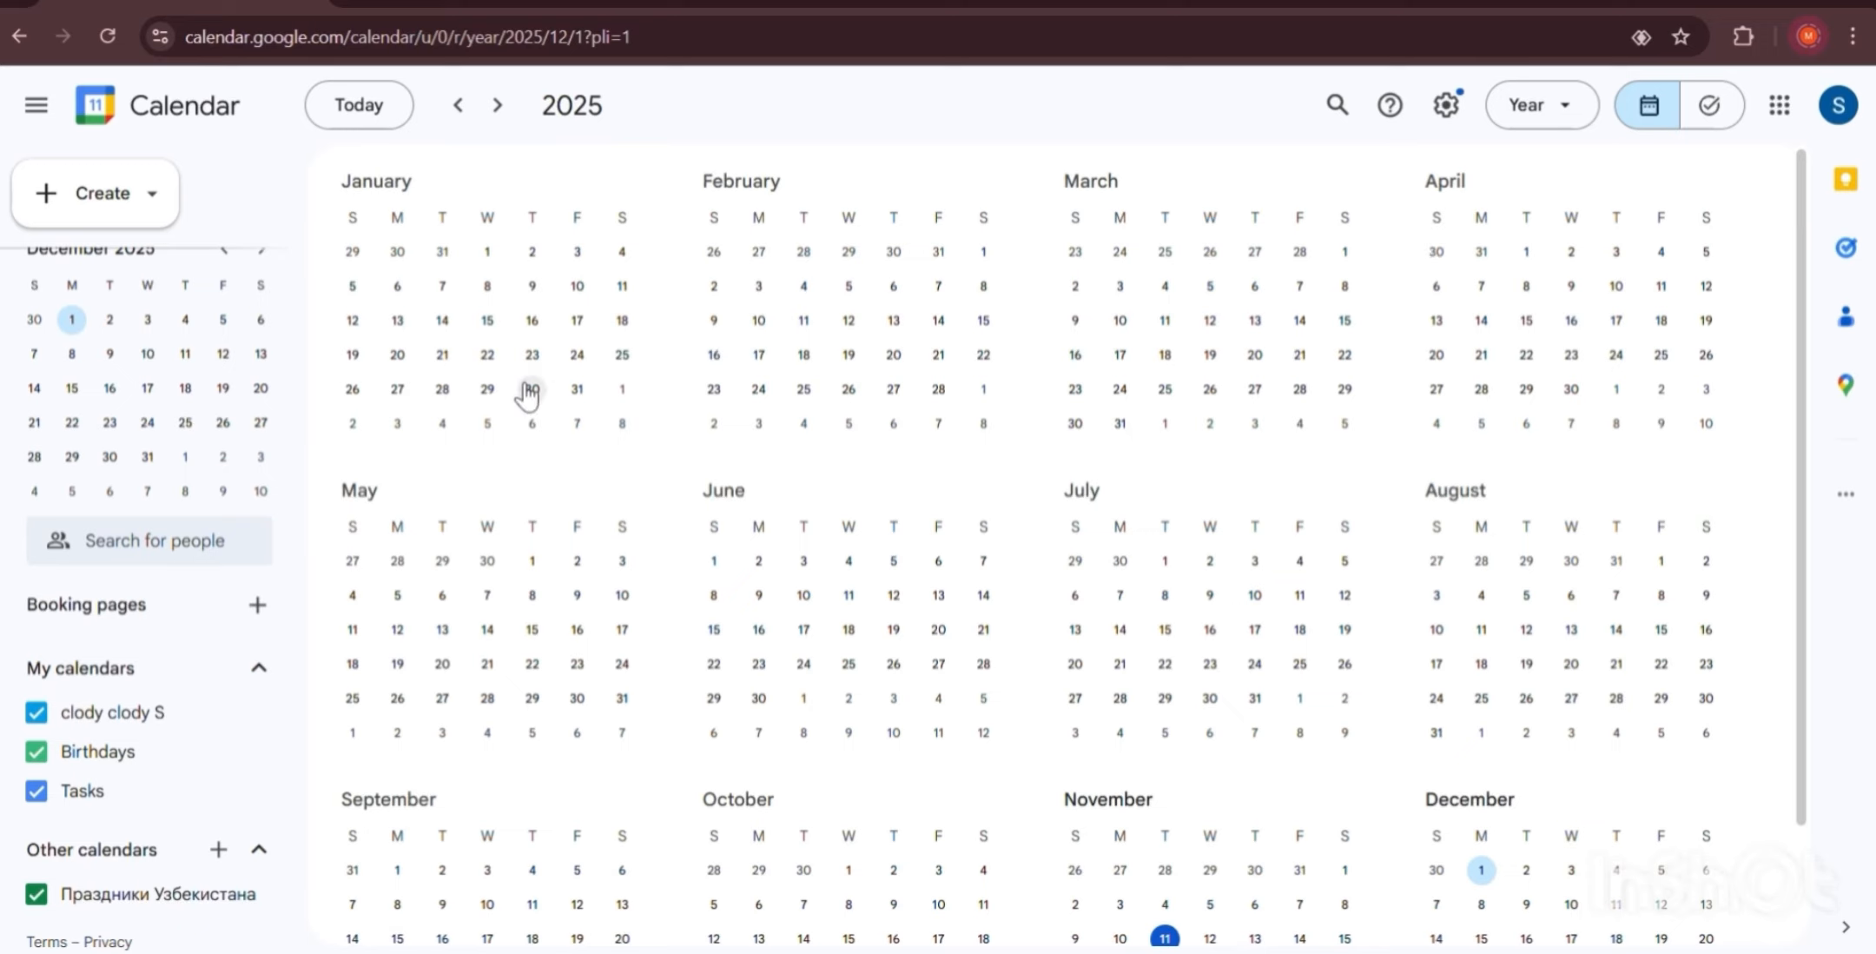
scroll(528, 394, "down", 2)
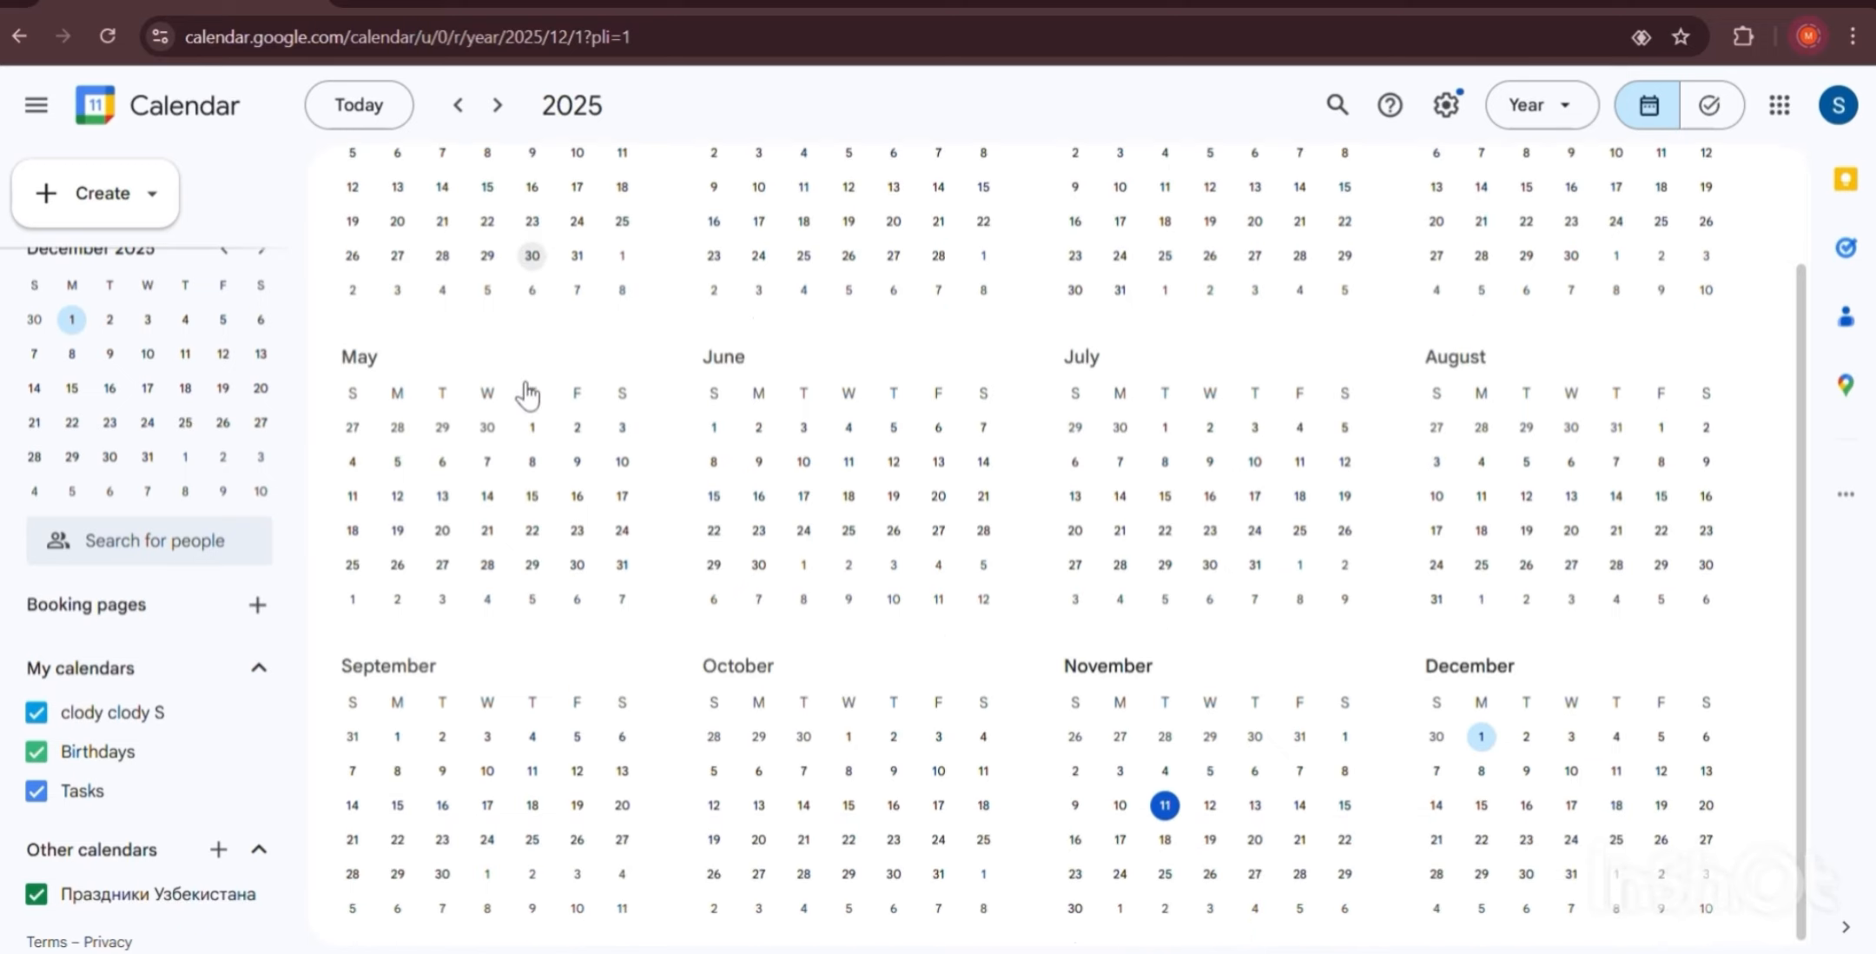
scroll(527, 393, "up", 2)
left_click(494, 111)
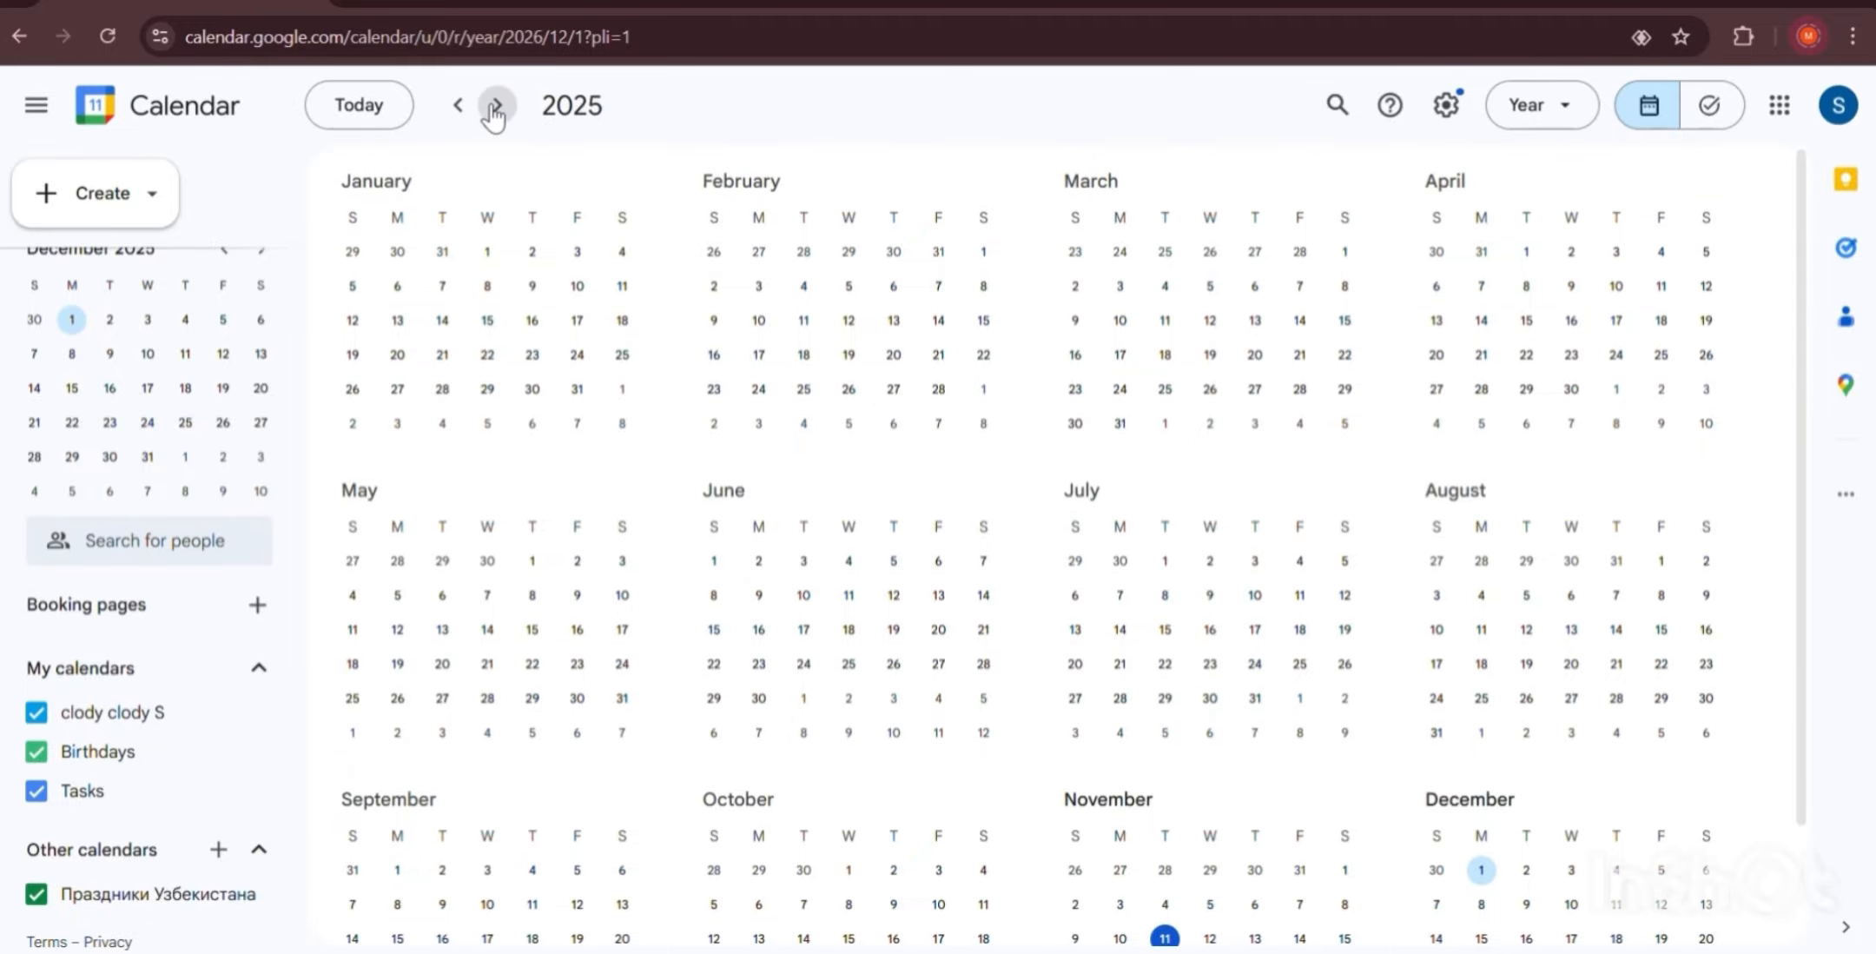
left_click(497, 105)
left_click(497, 105)
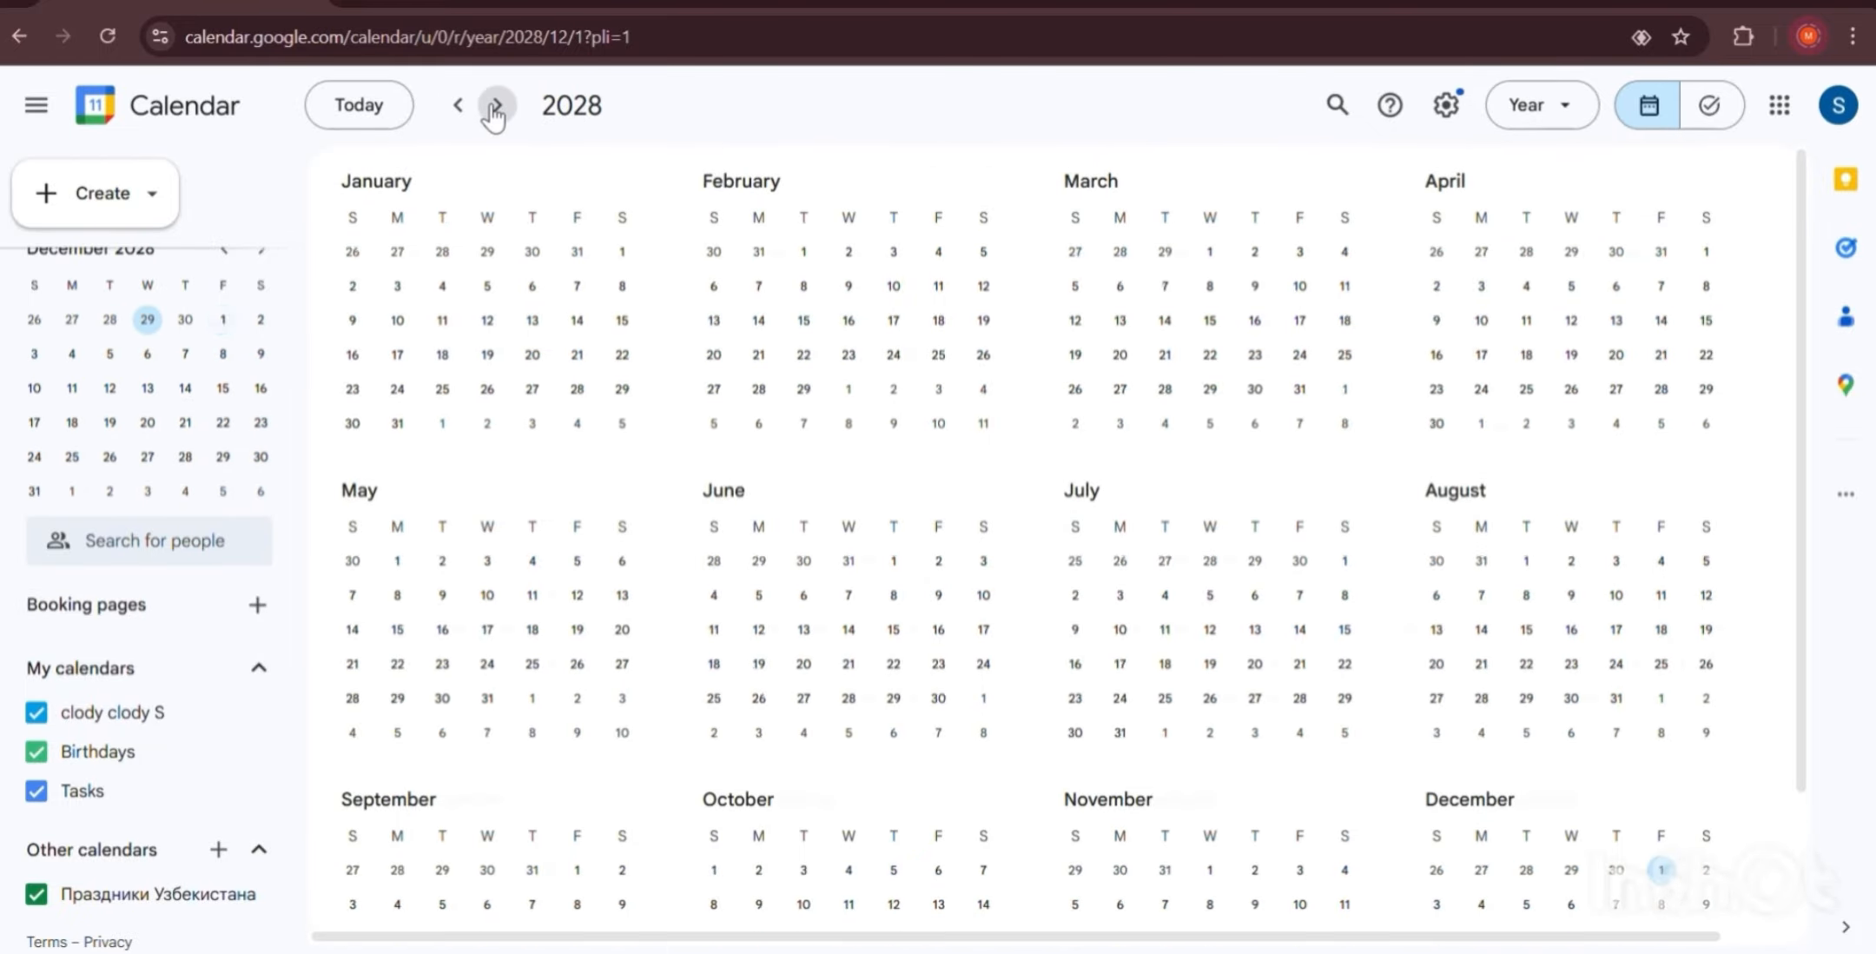
left_click(496, 107)
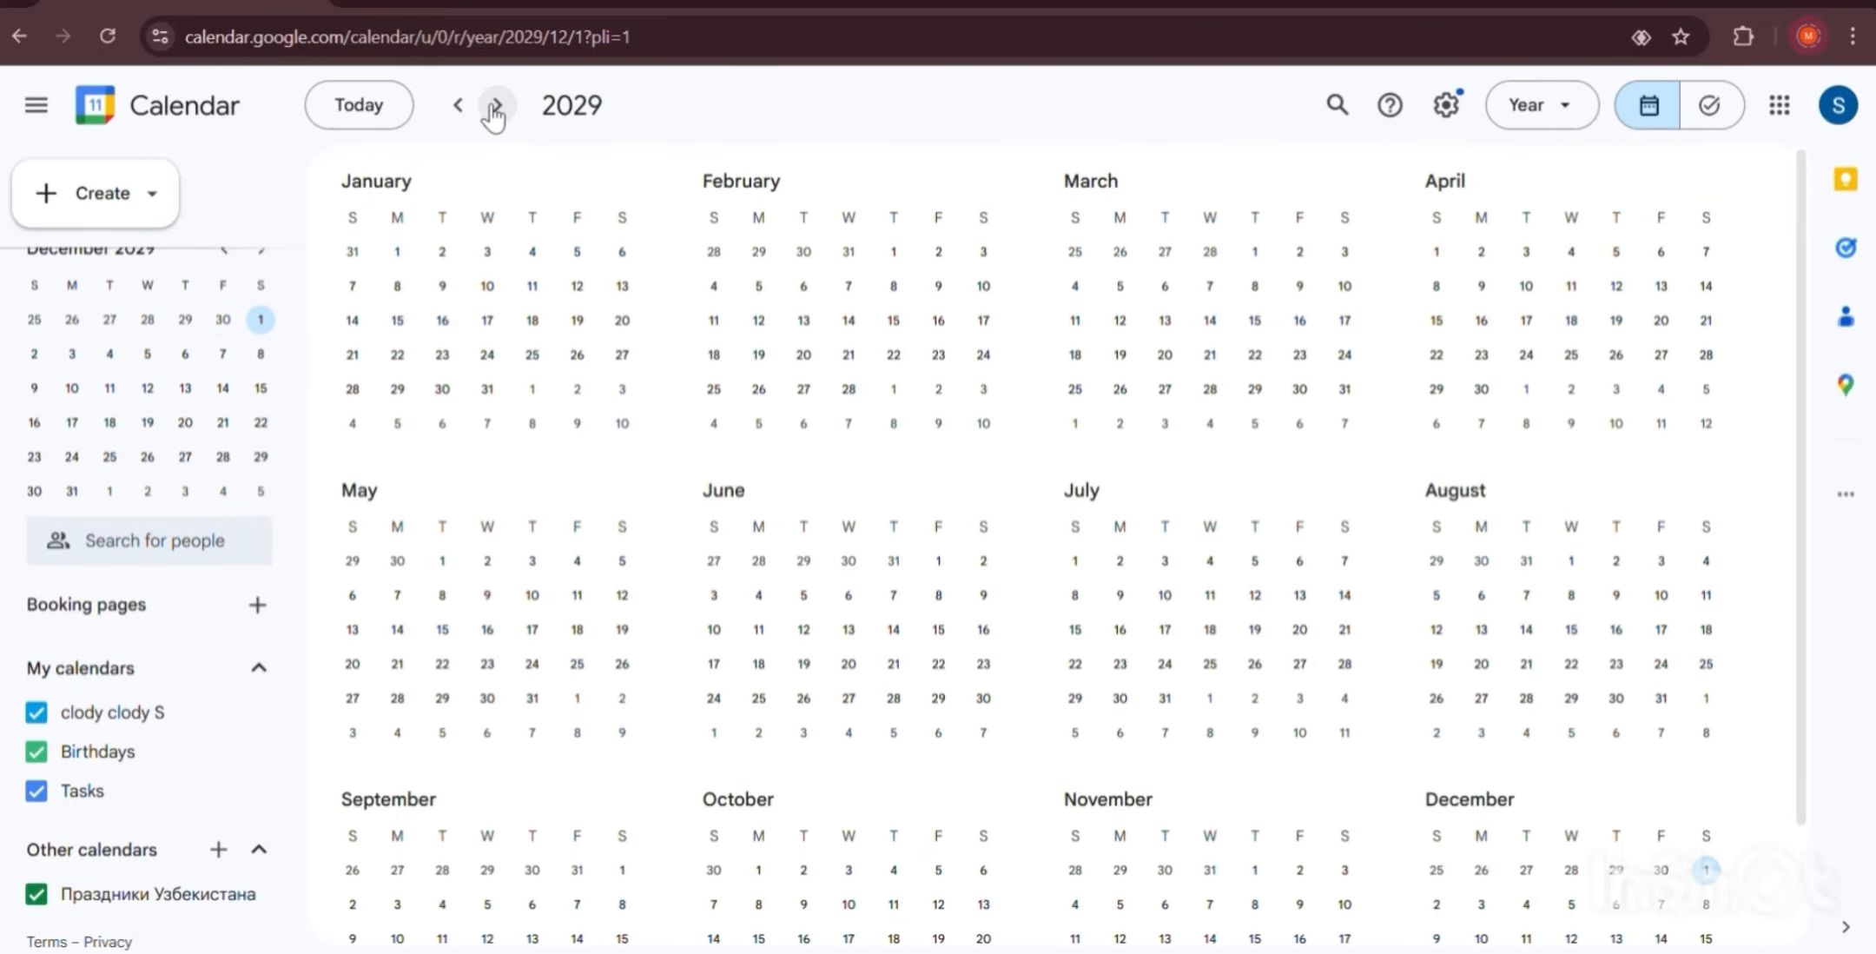
Preview 13 June and 30 May 2029, then close the summary and keep Year view.
left_click(847, 628)
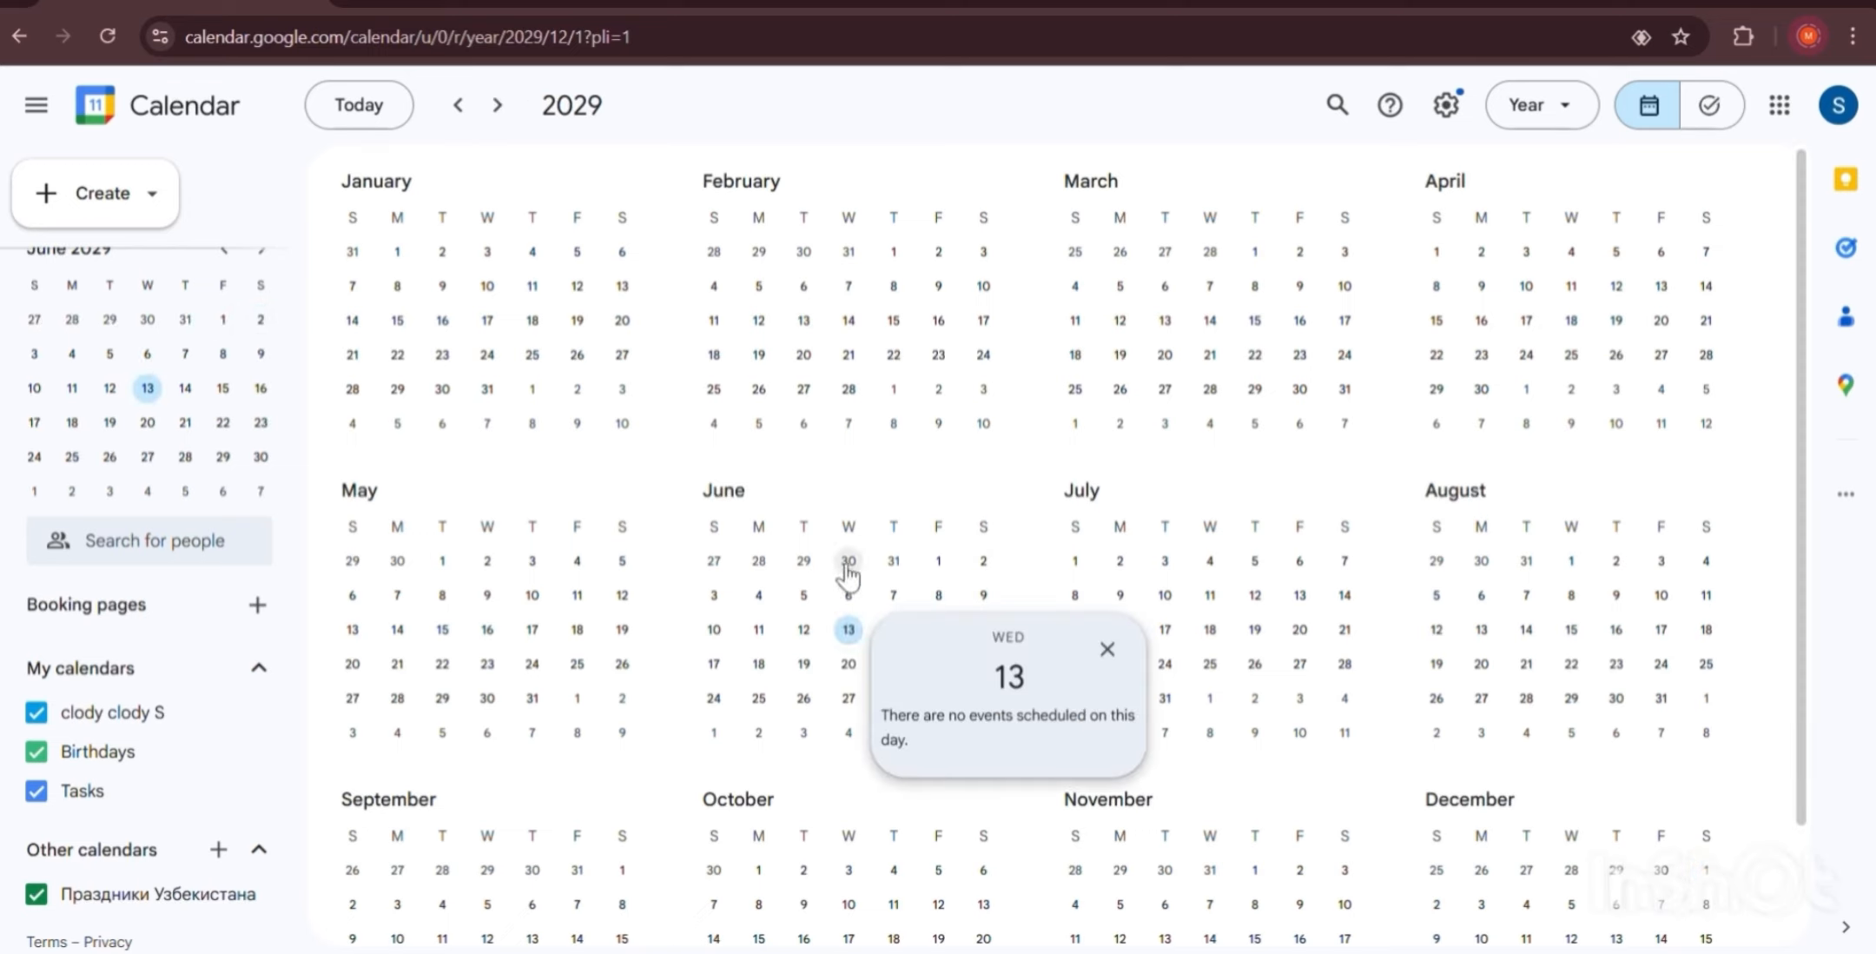
left_click(847, 563)
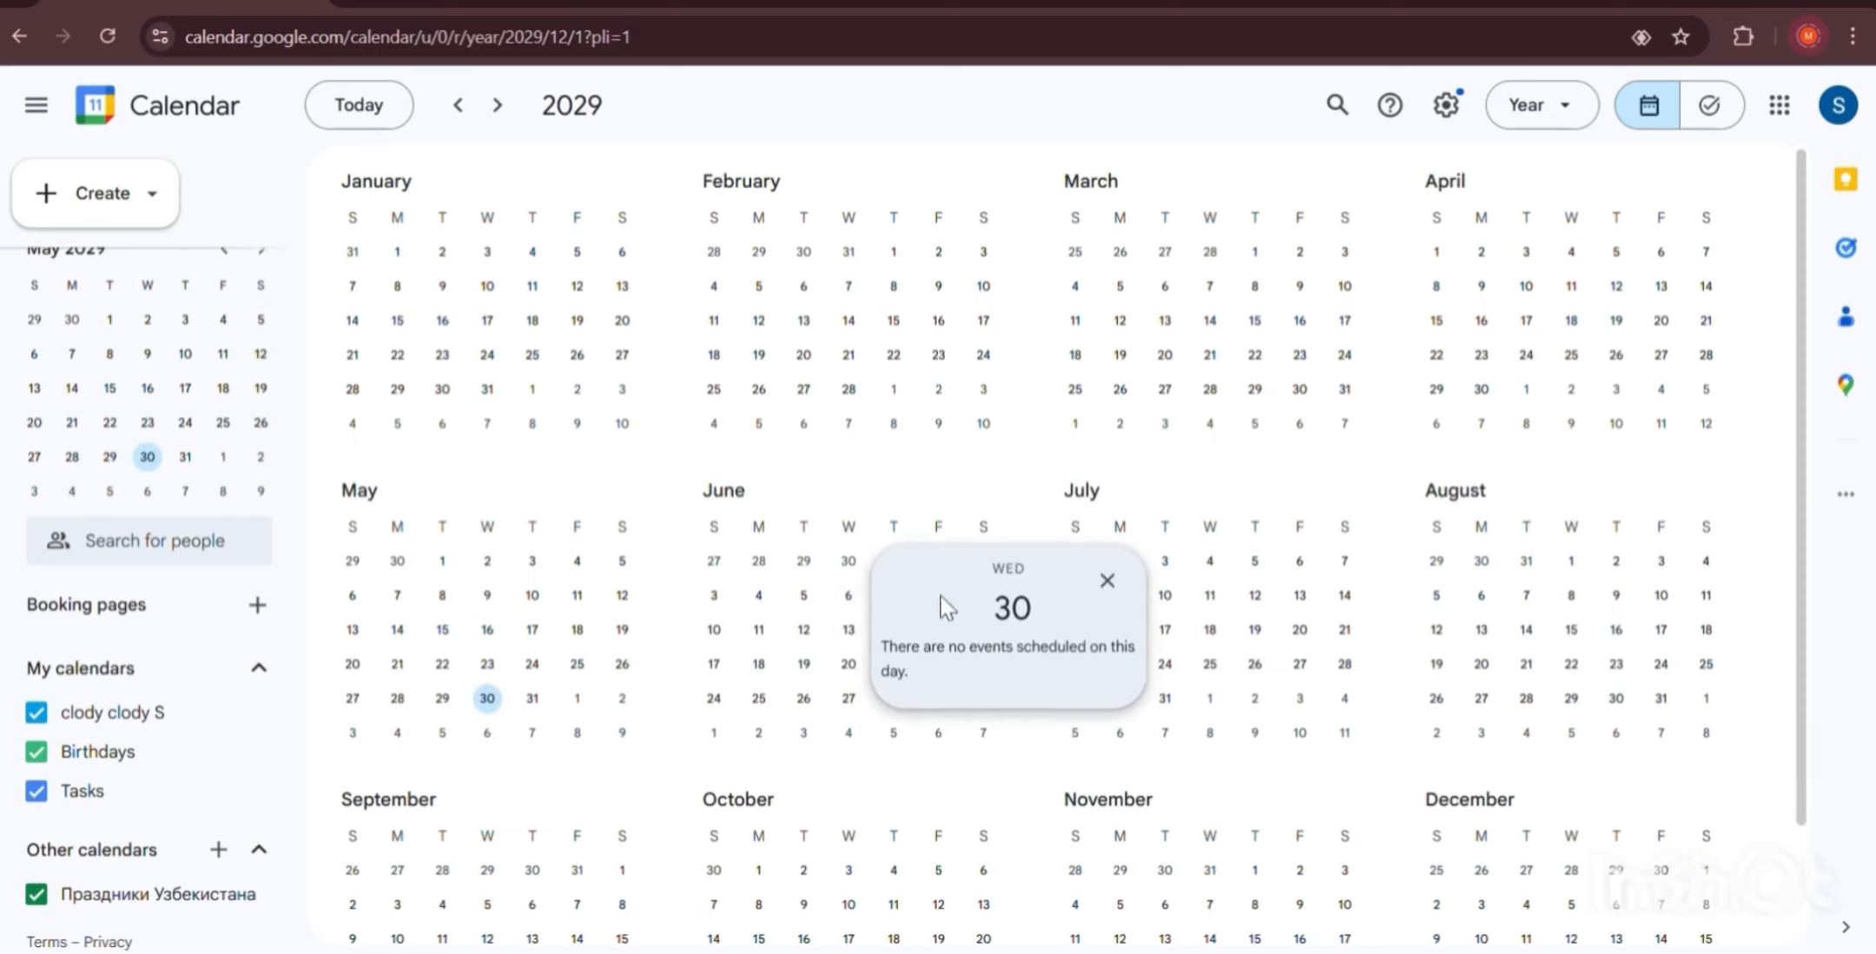
left_click(711, 537)
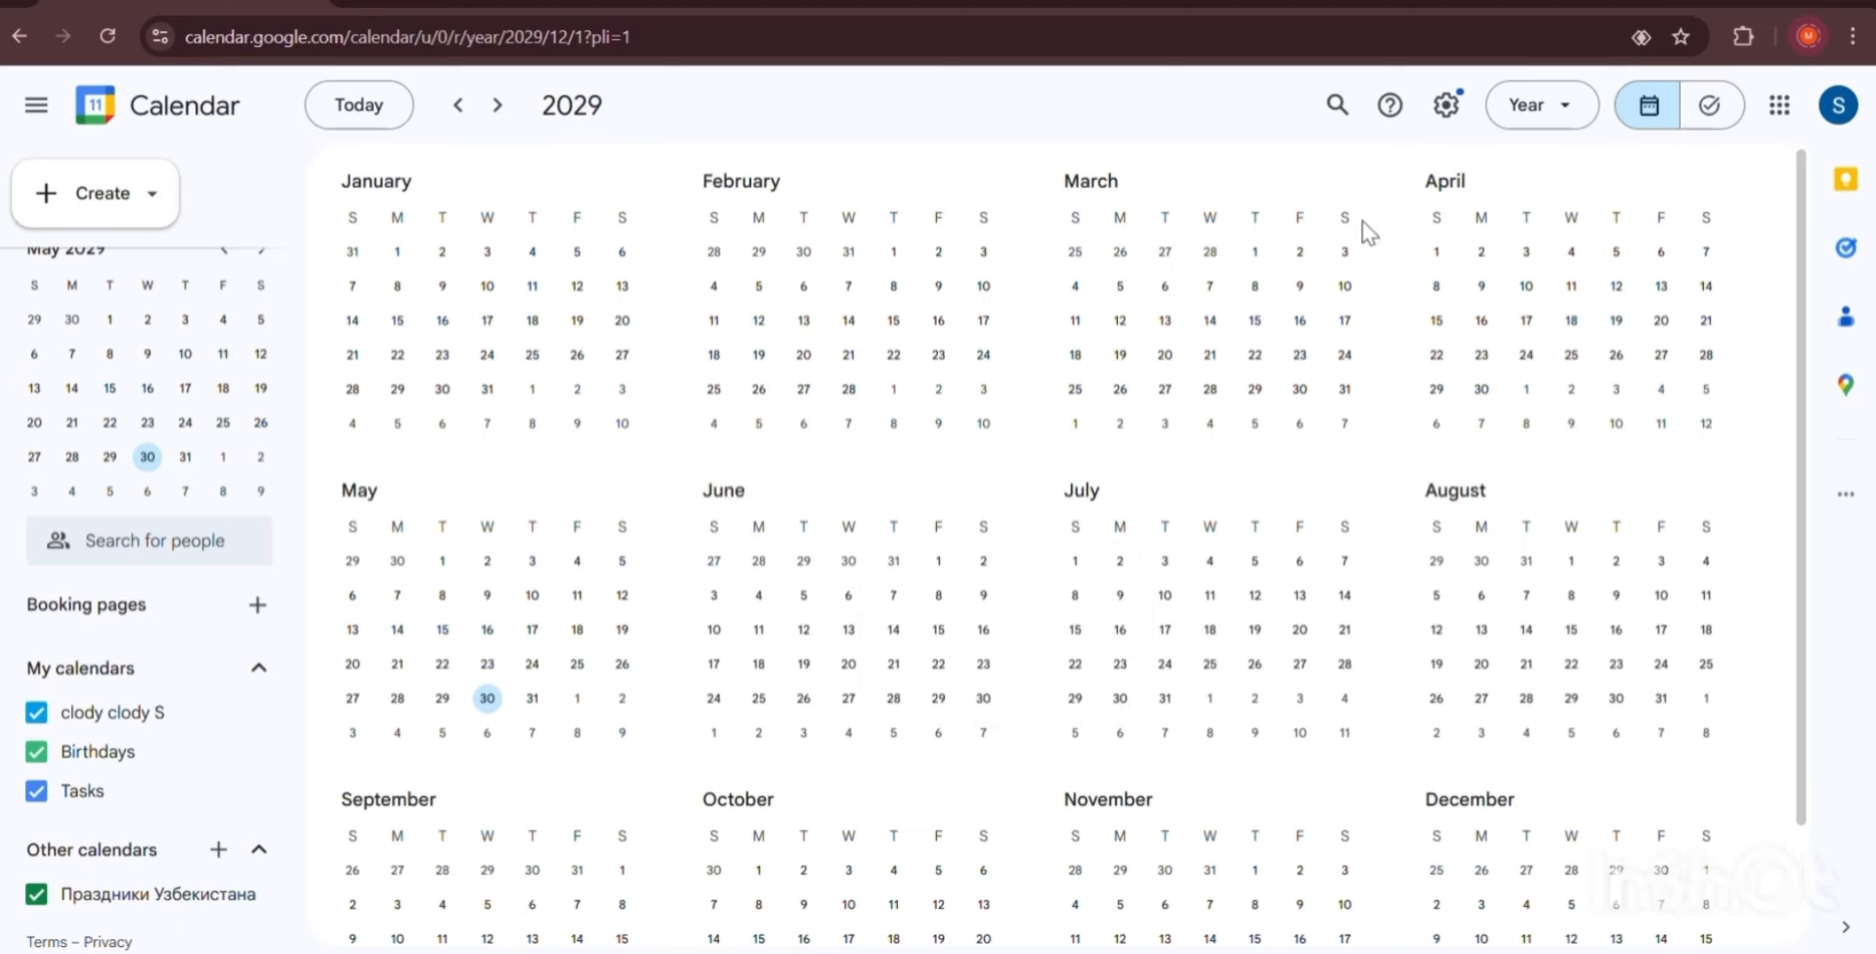
left_click(1546, 109)
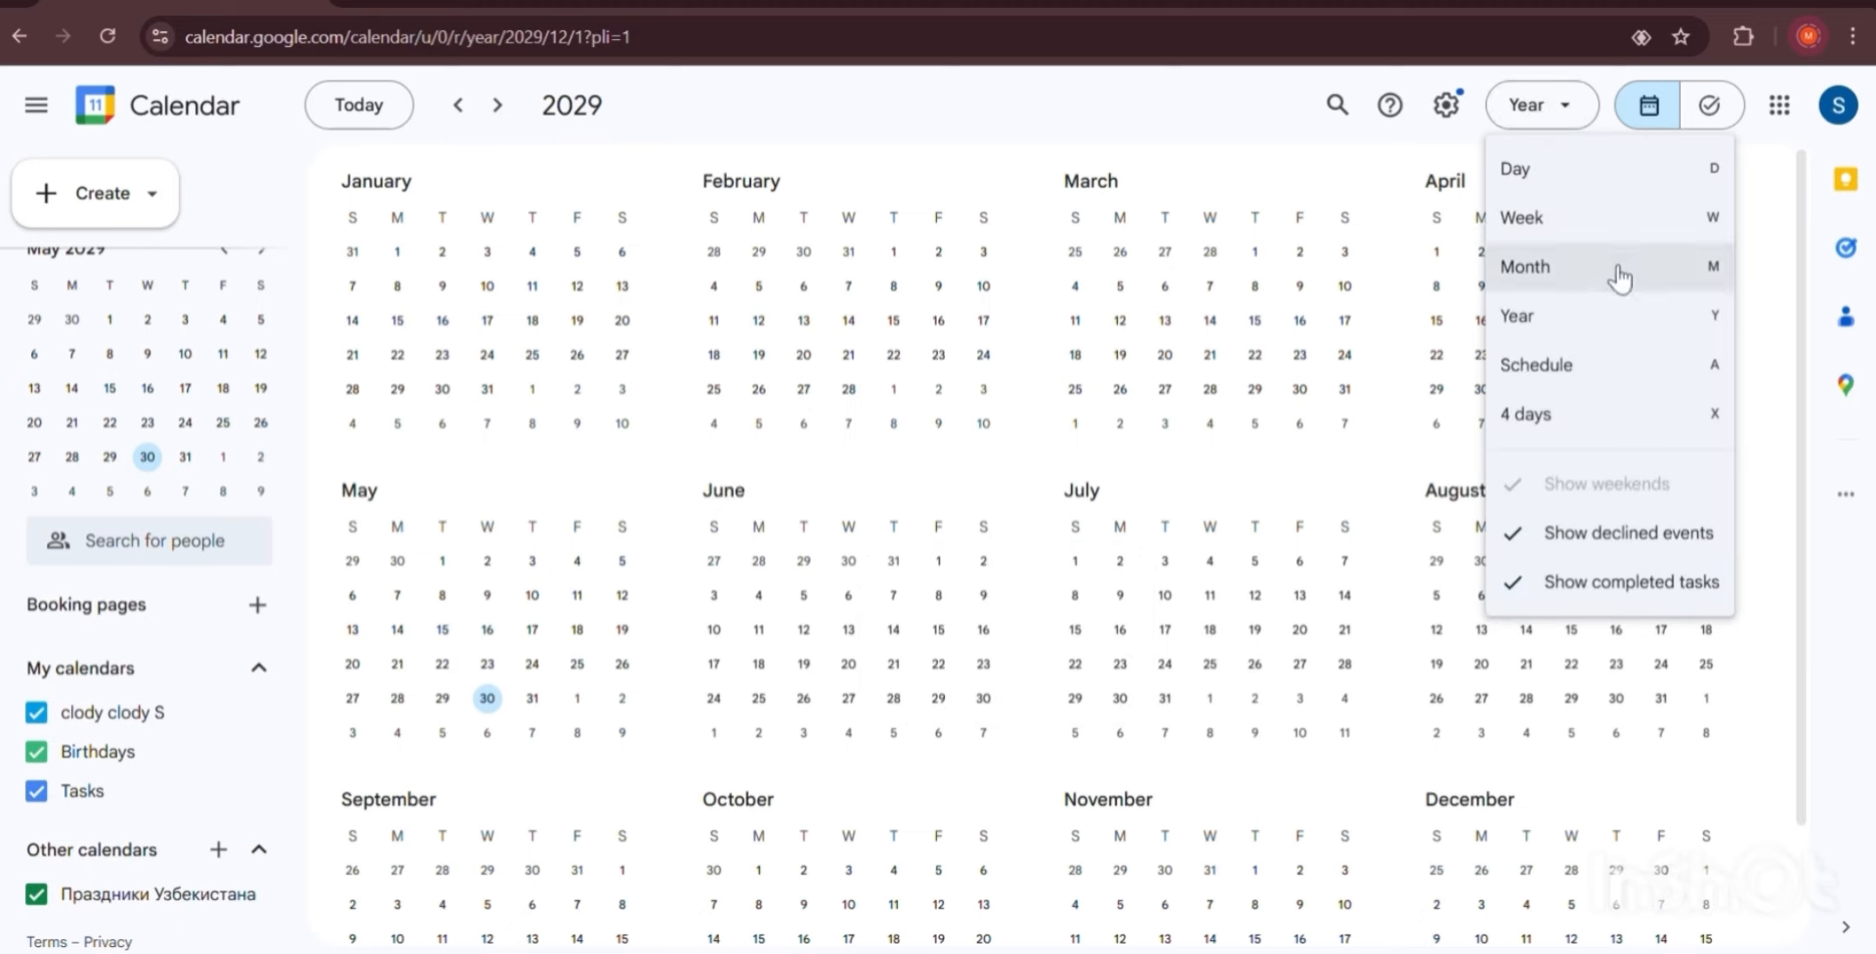
left_click(1178, 139)
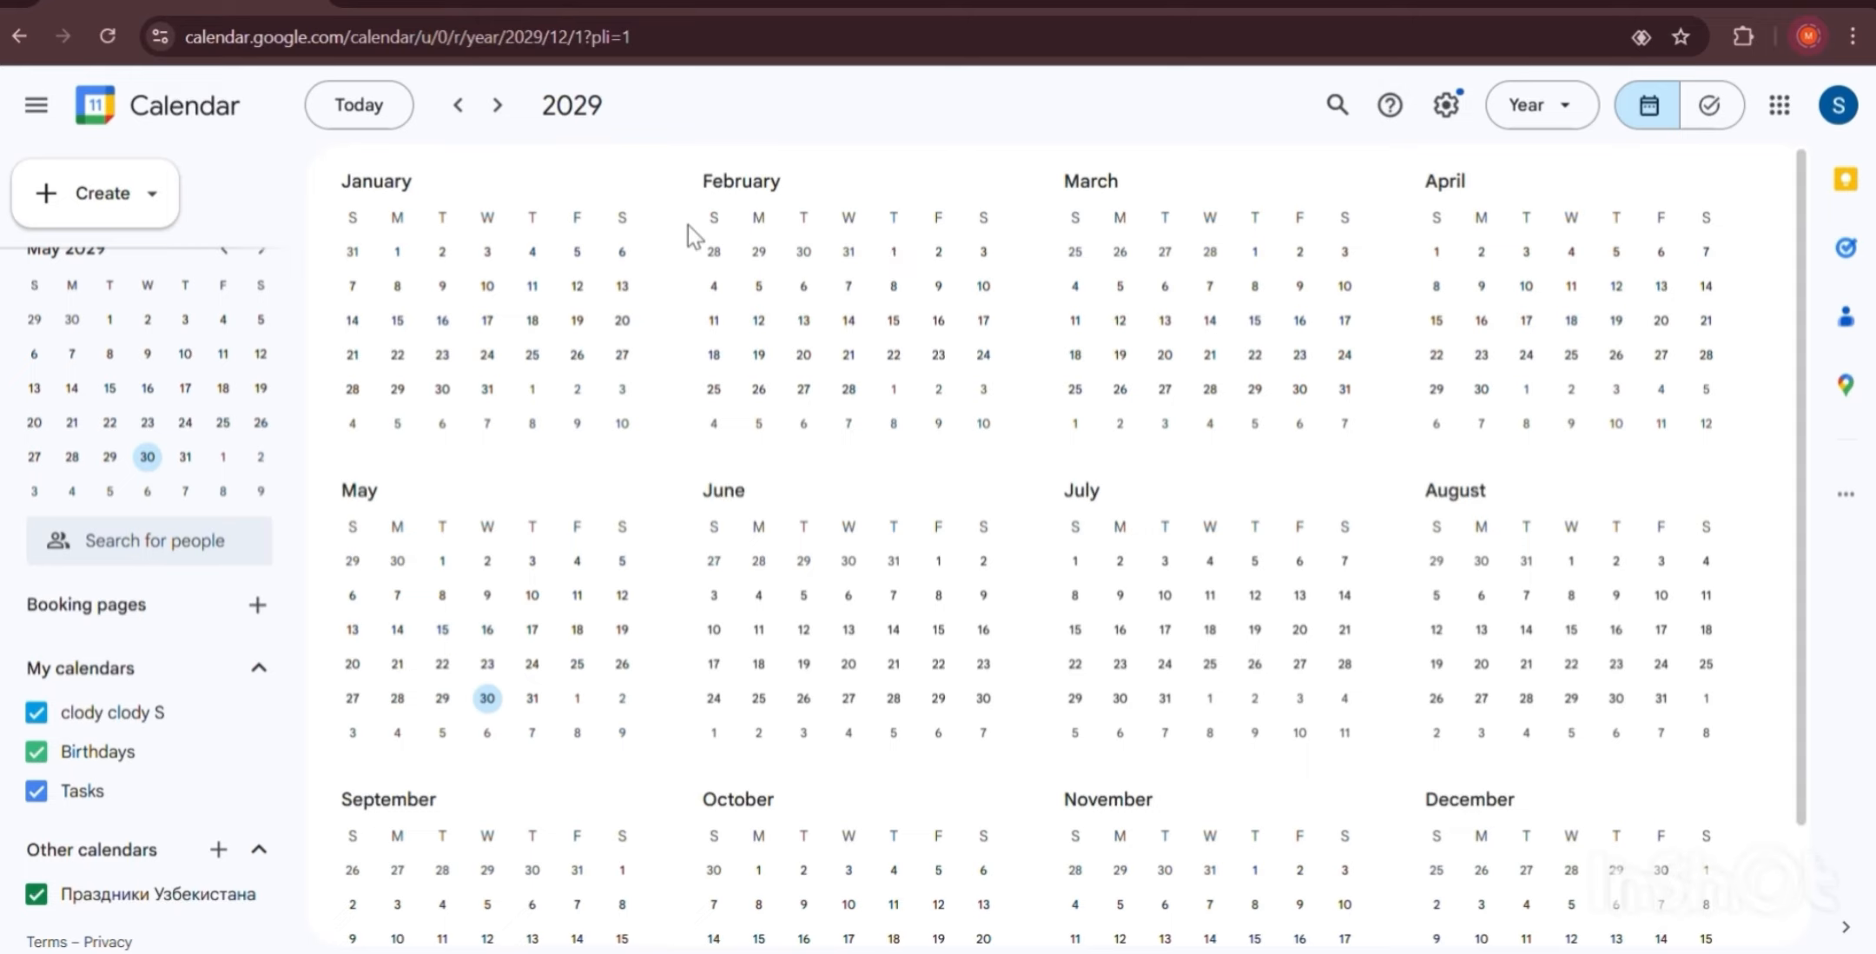
Return to 2025 in Day view and step forward four days.
key("t")
left_click(1526, 106)
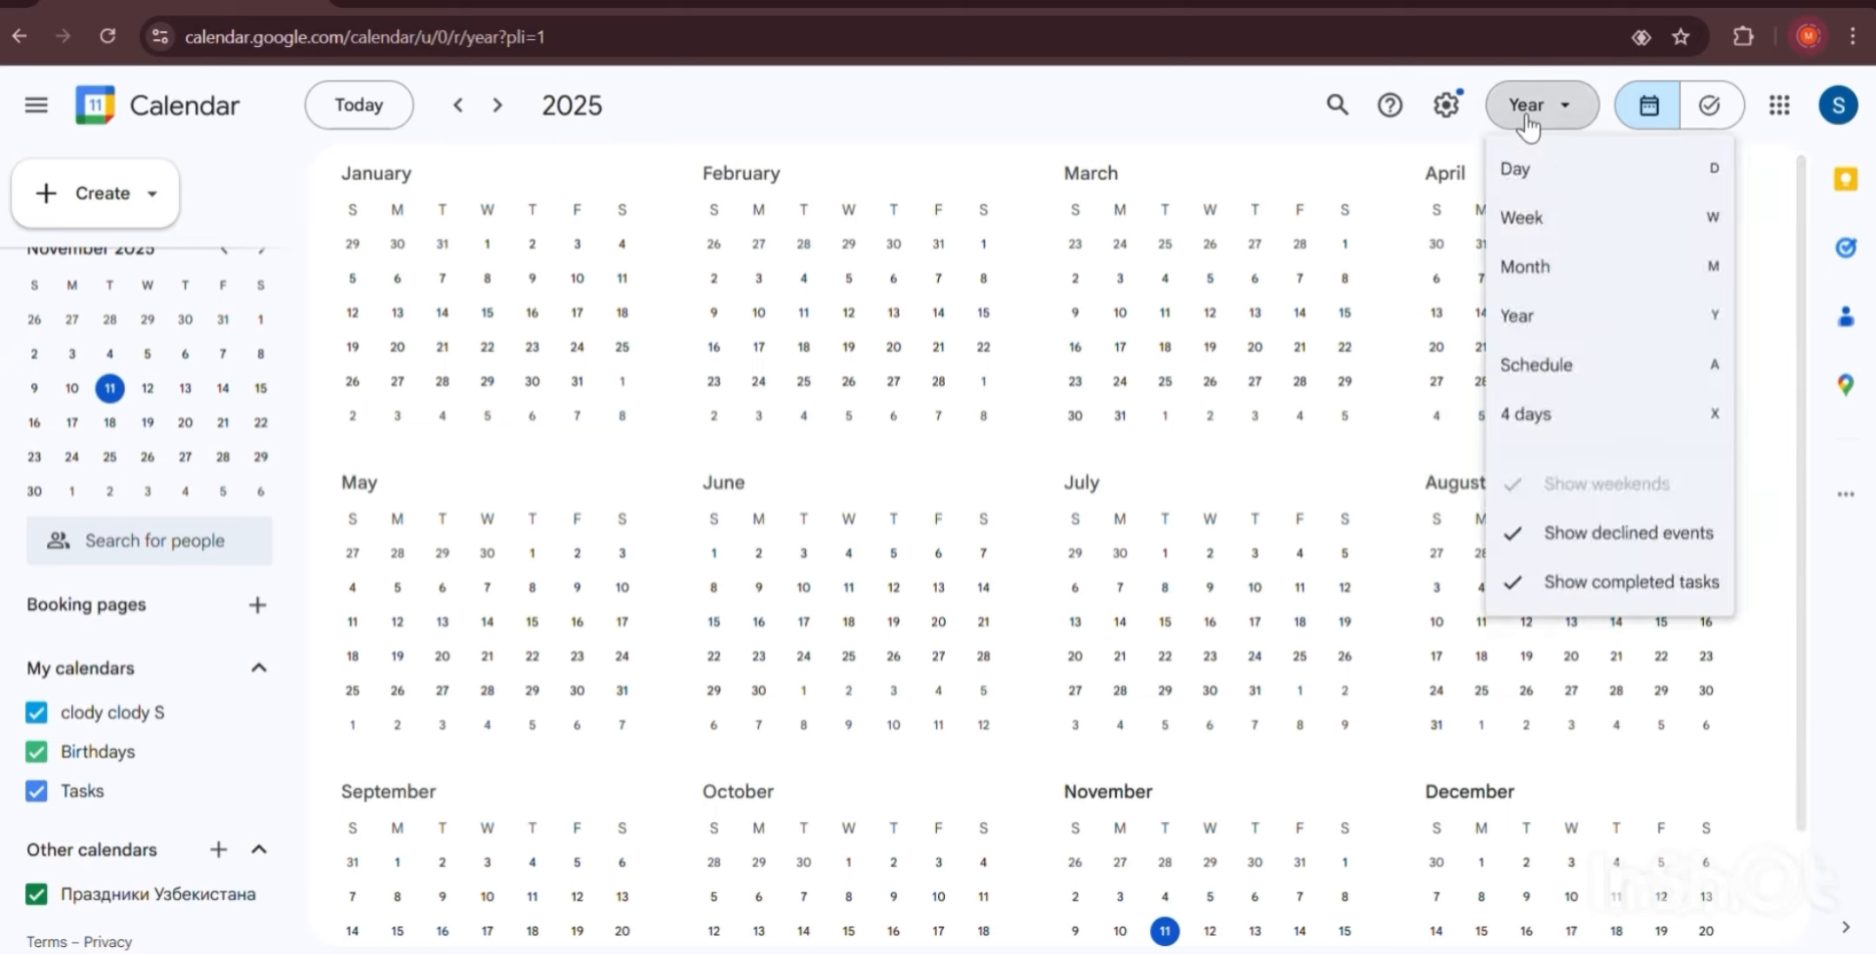
left_click(1552, 185)
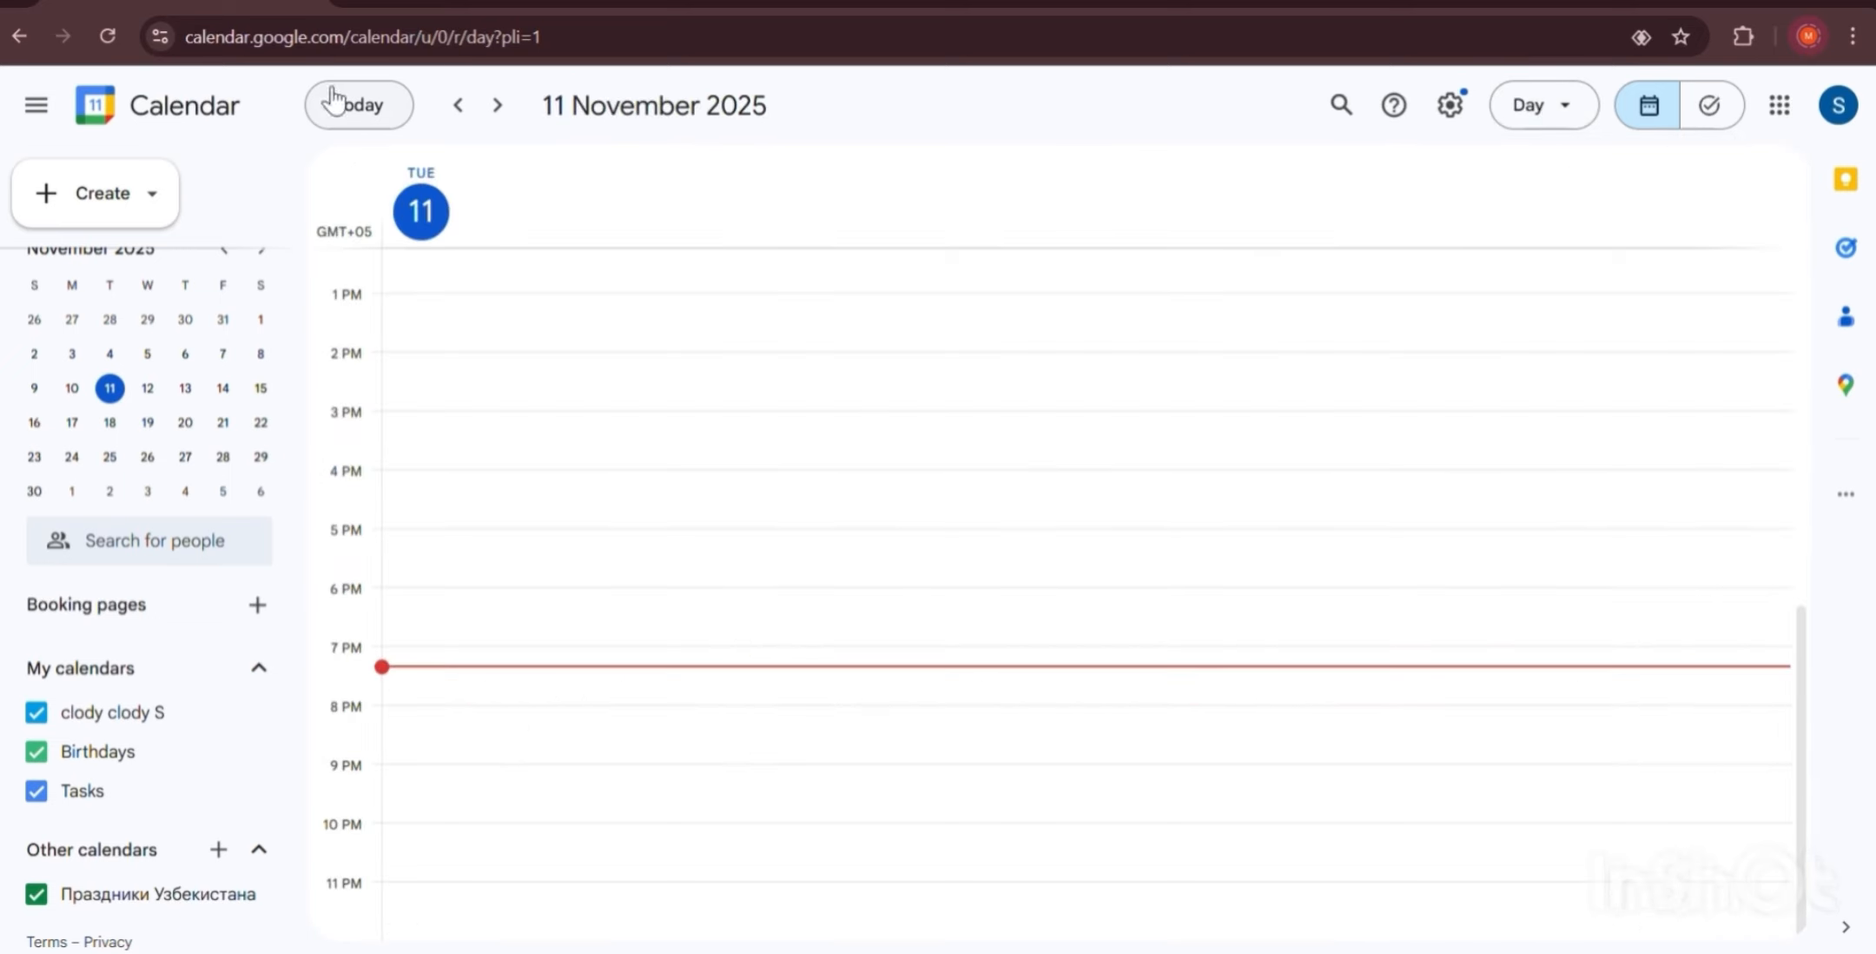
left_click(497, 106)
left_click(497, 106)
left_click(497, 106)
left_click(497, 106)
left_click(497, 106)
left_click(497, 106)
left_click(497, 106)
left_click(497, 106)
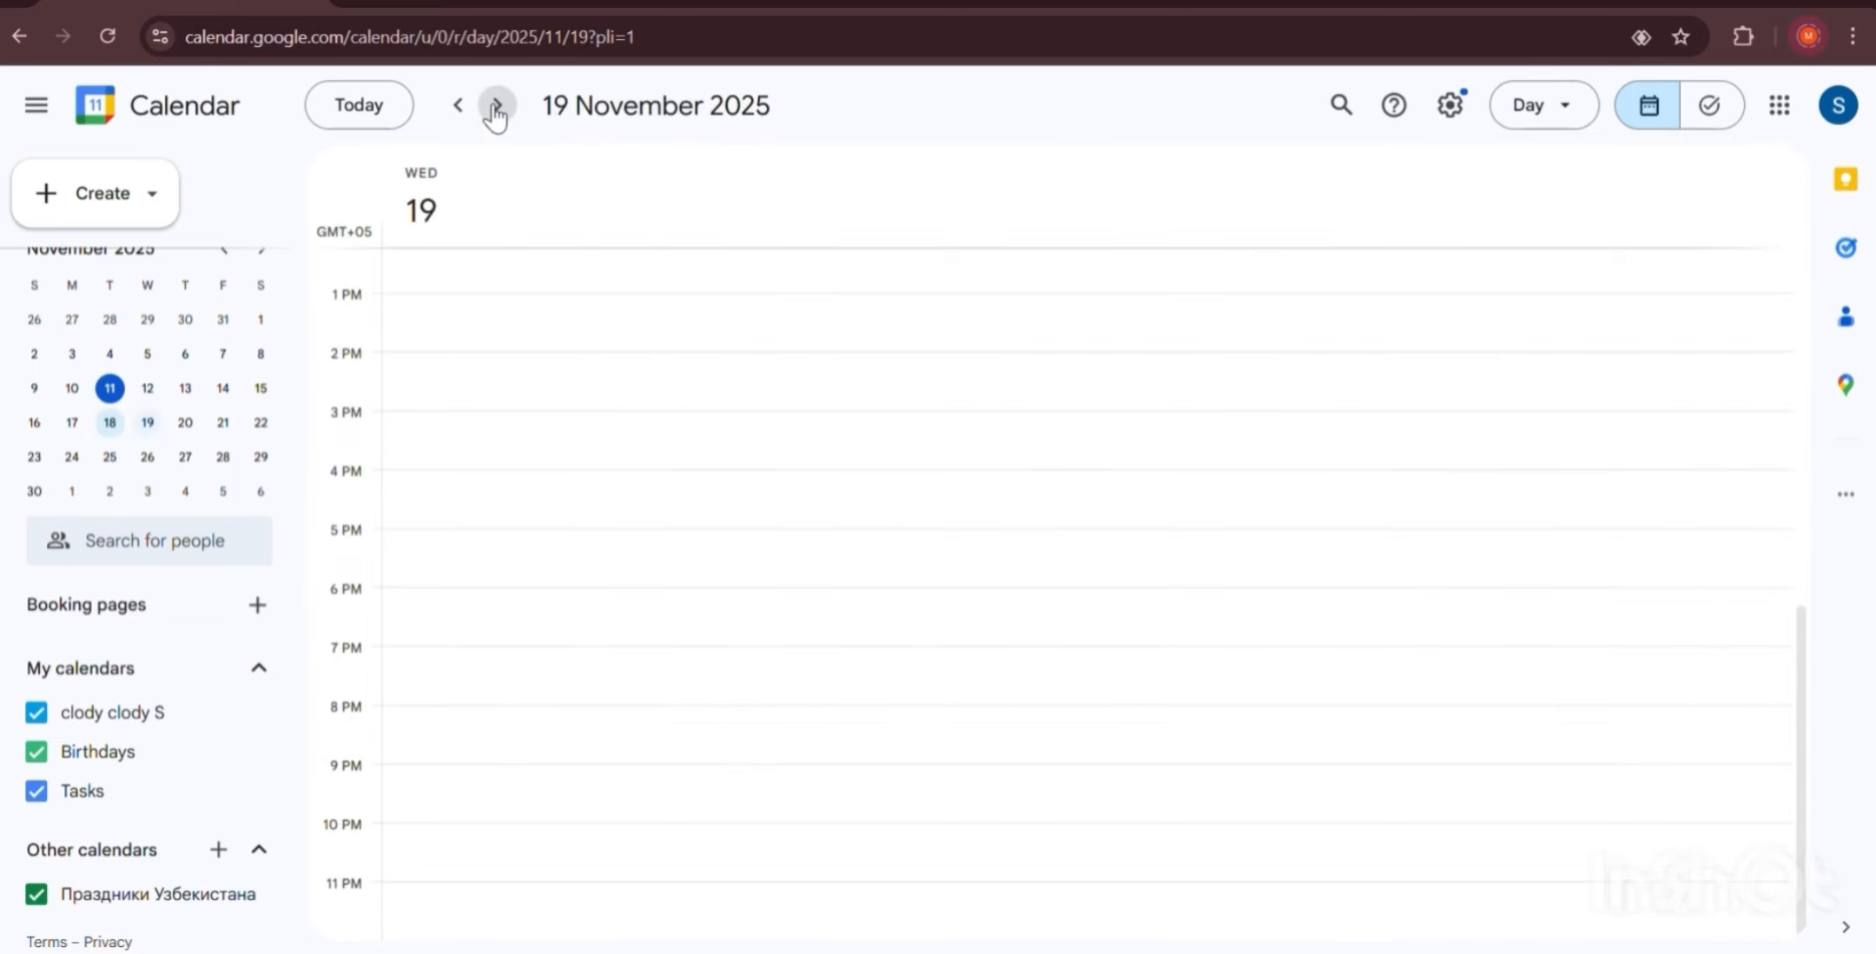
left_click(497, 106)
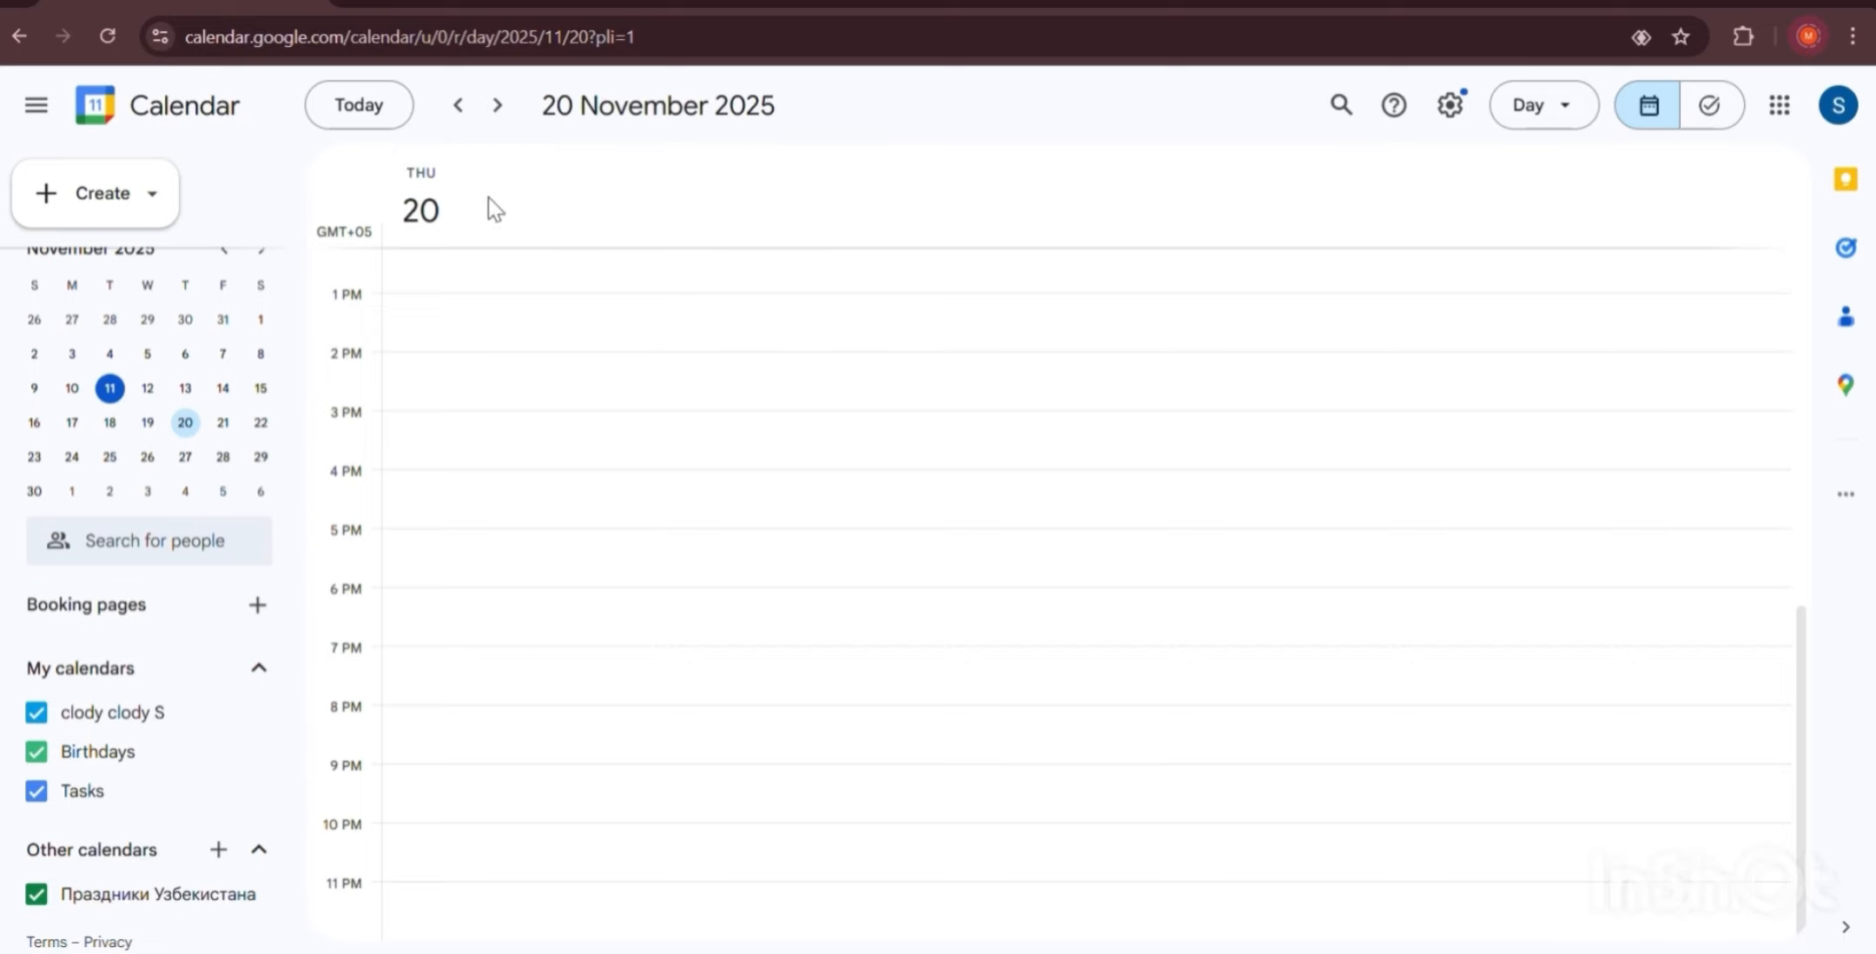
Jump back to today, then move ahead to Wednesday 12 November.
left_click(380, 127)
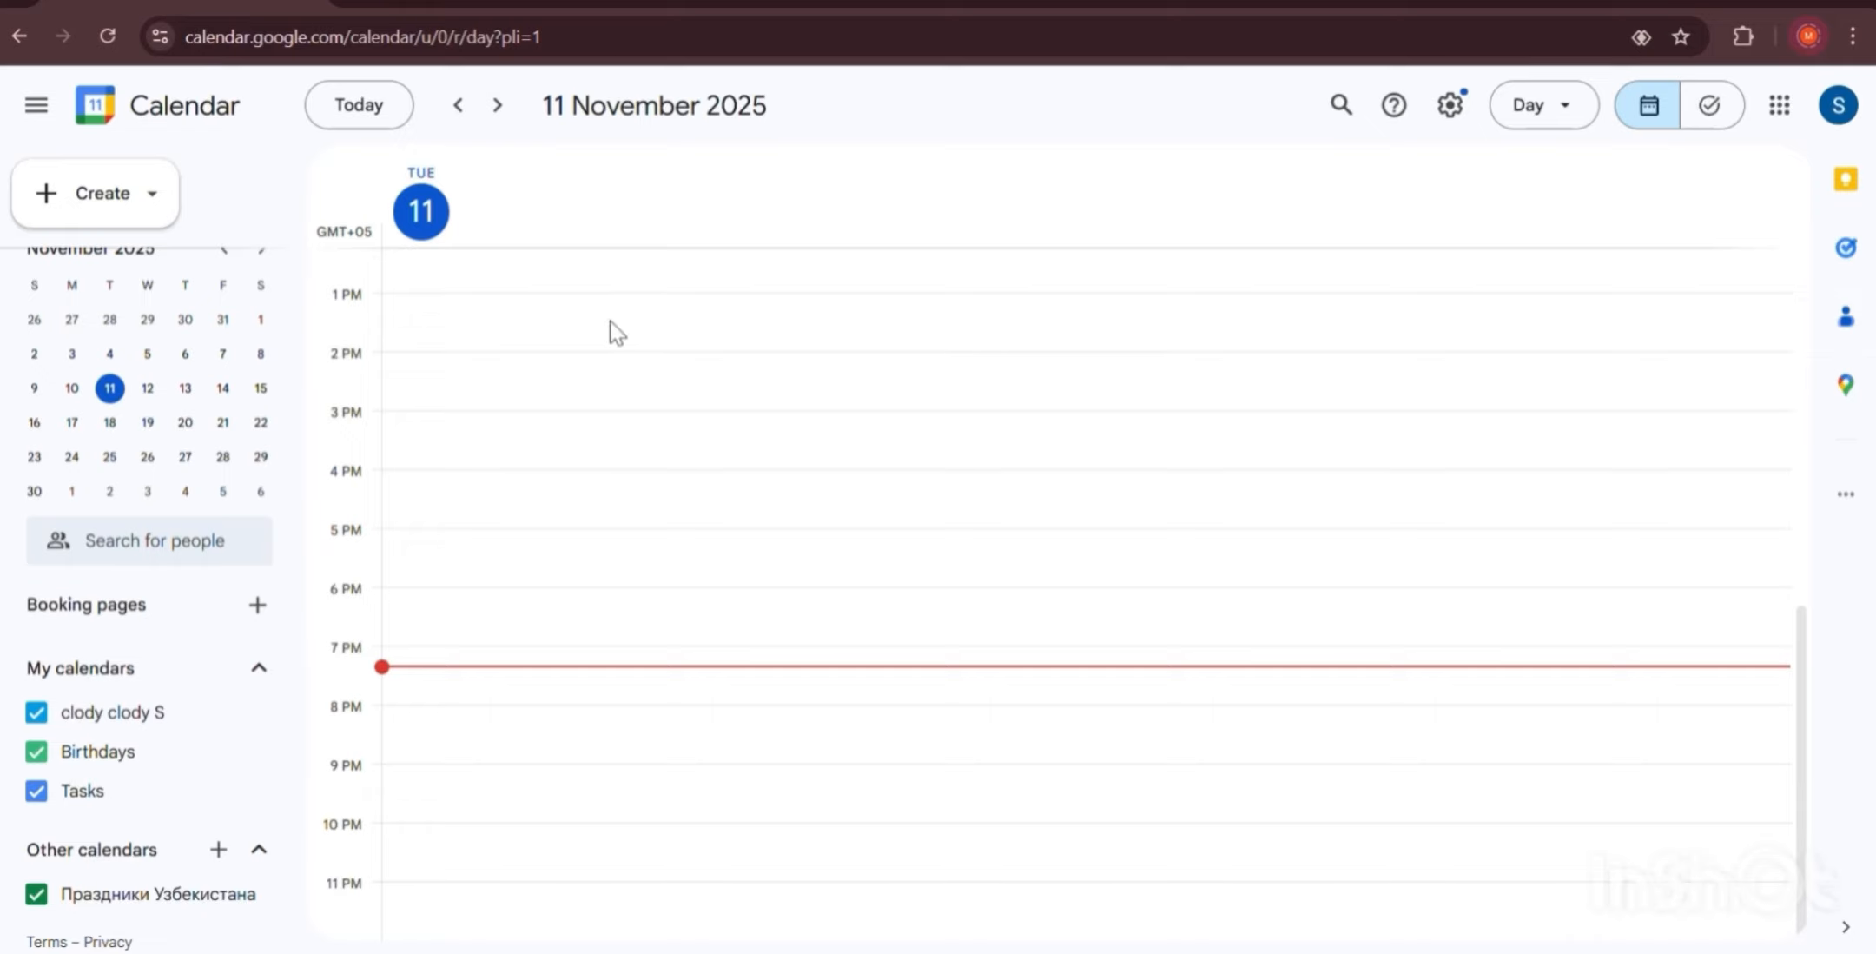
scroll(525, 335, "up", 8)
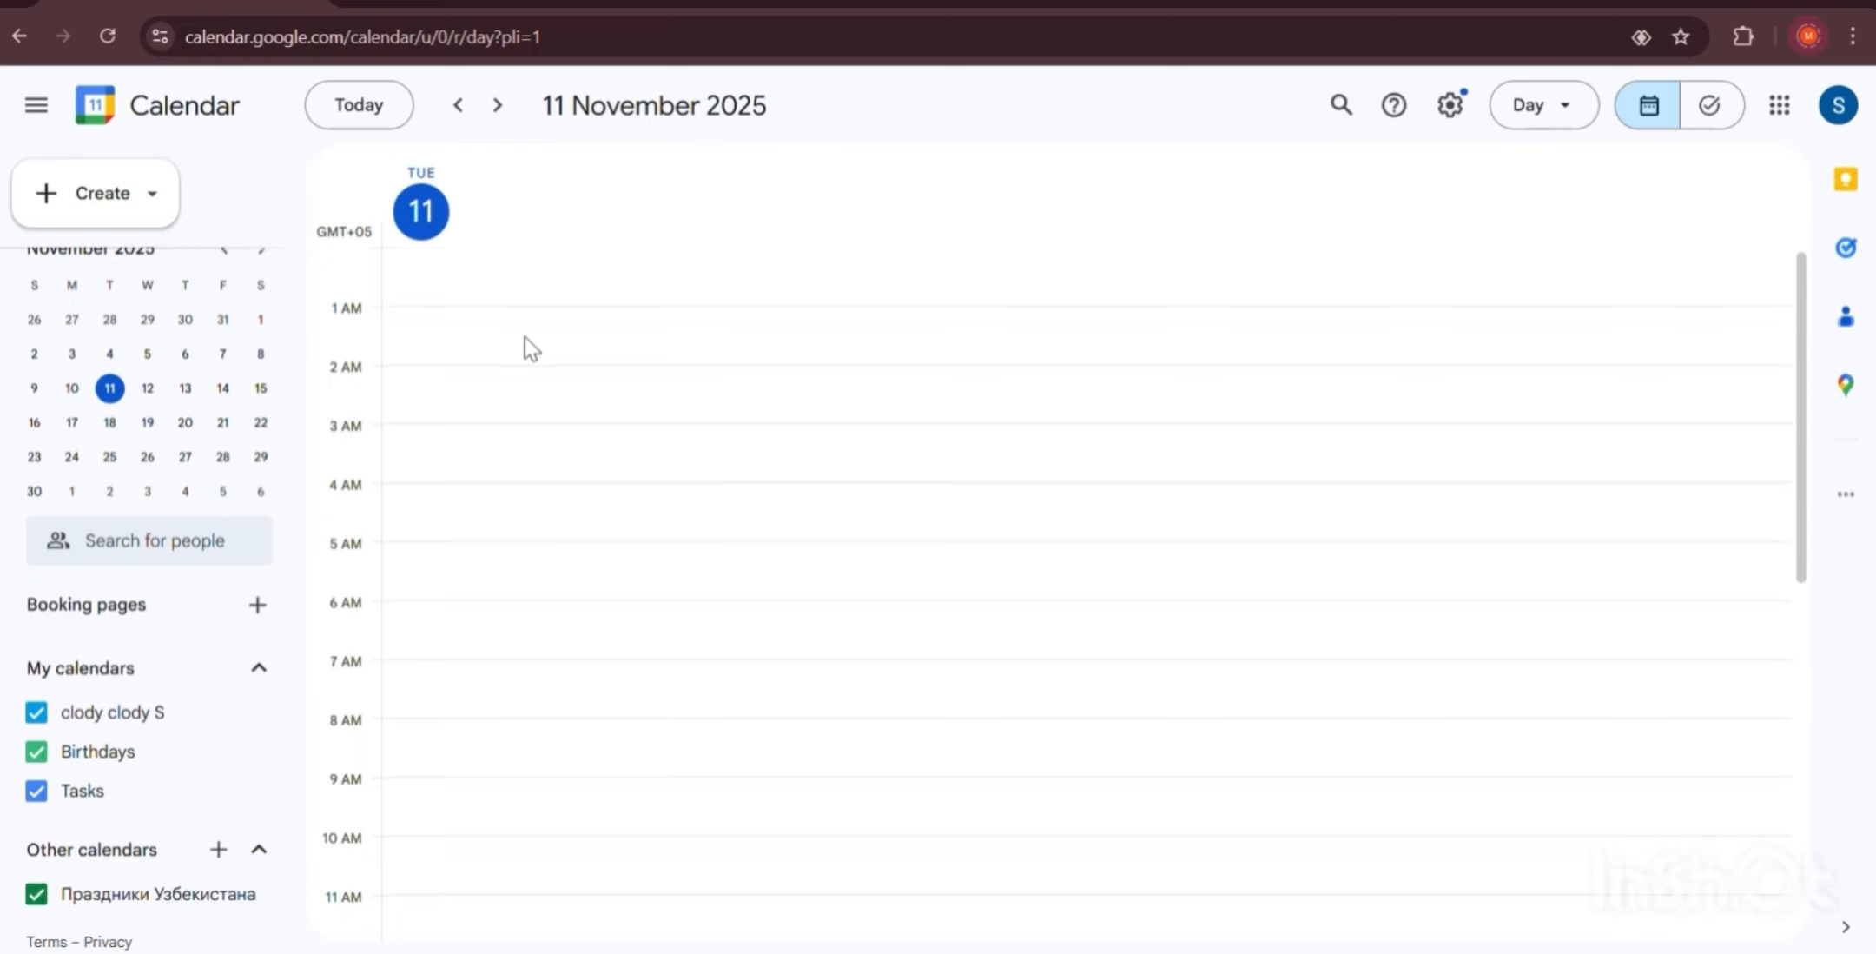
scroll(524, 337, "down", 8)
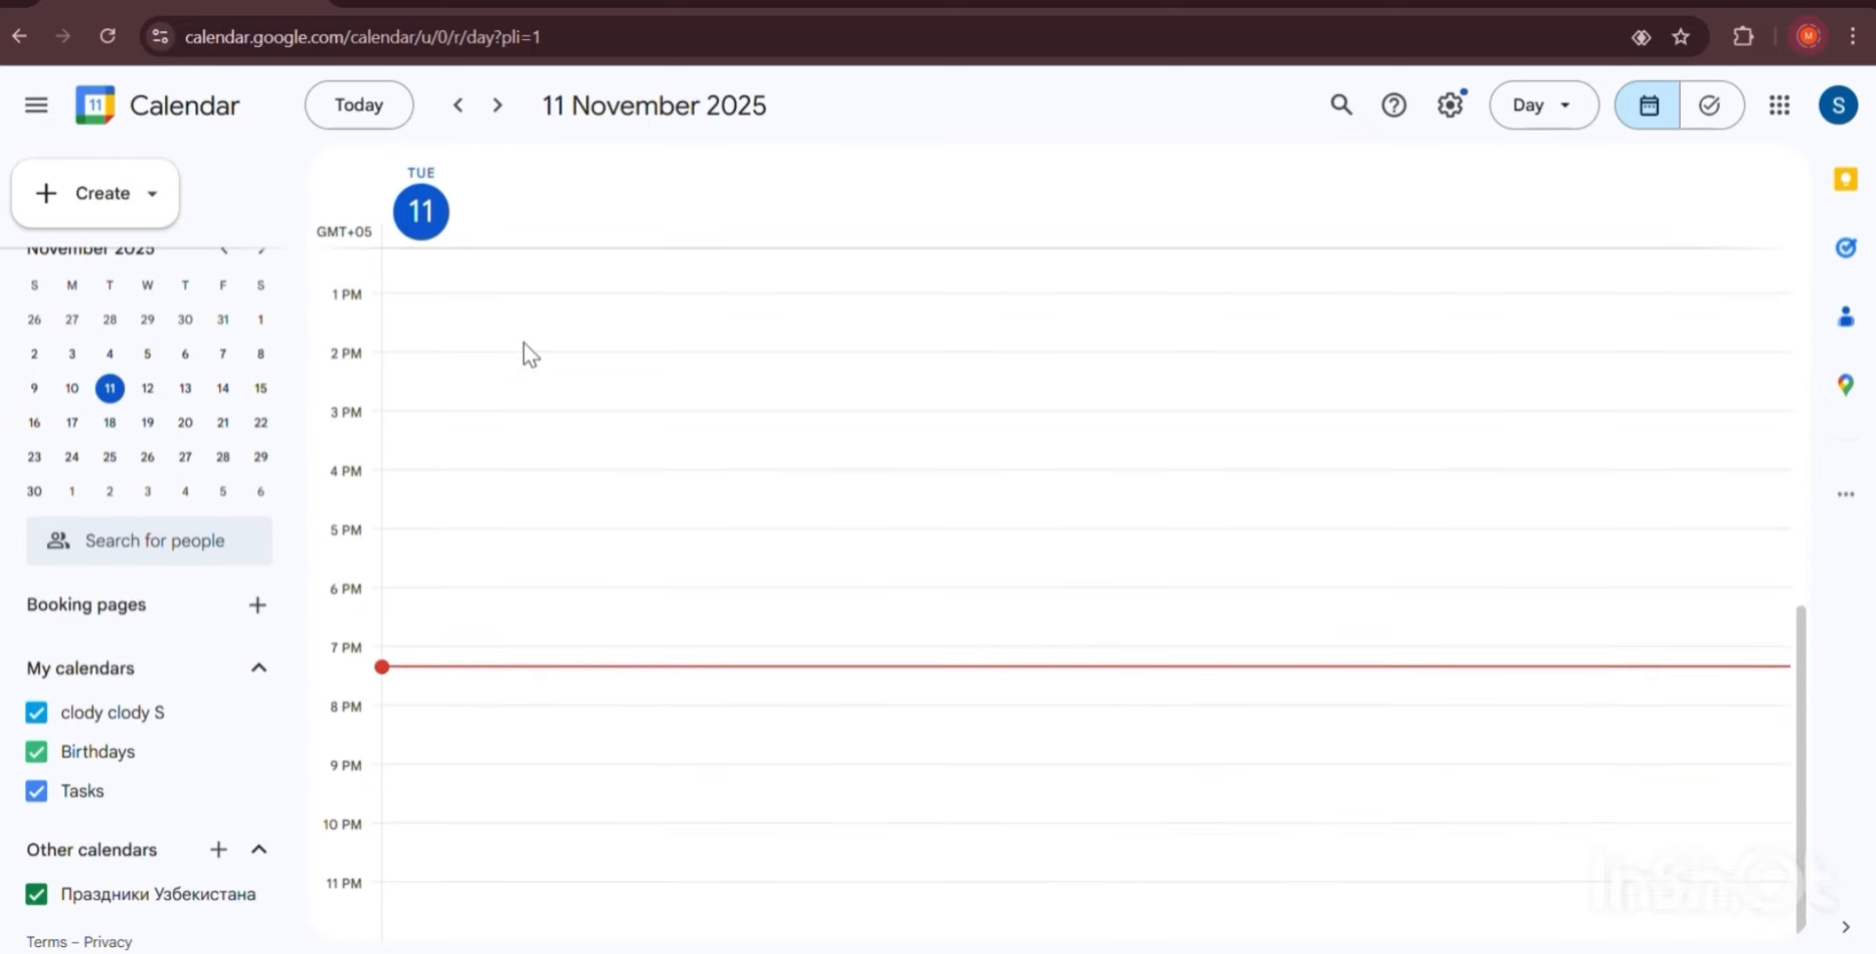
left_click(500, 108)
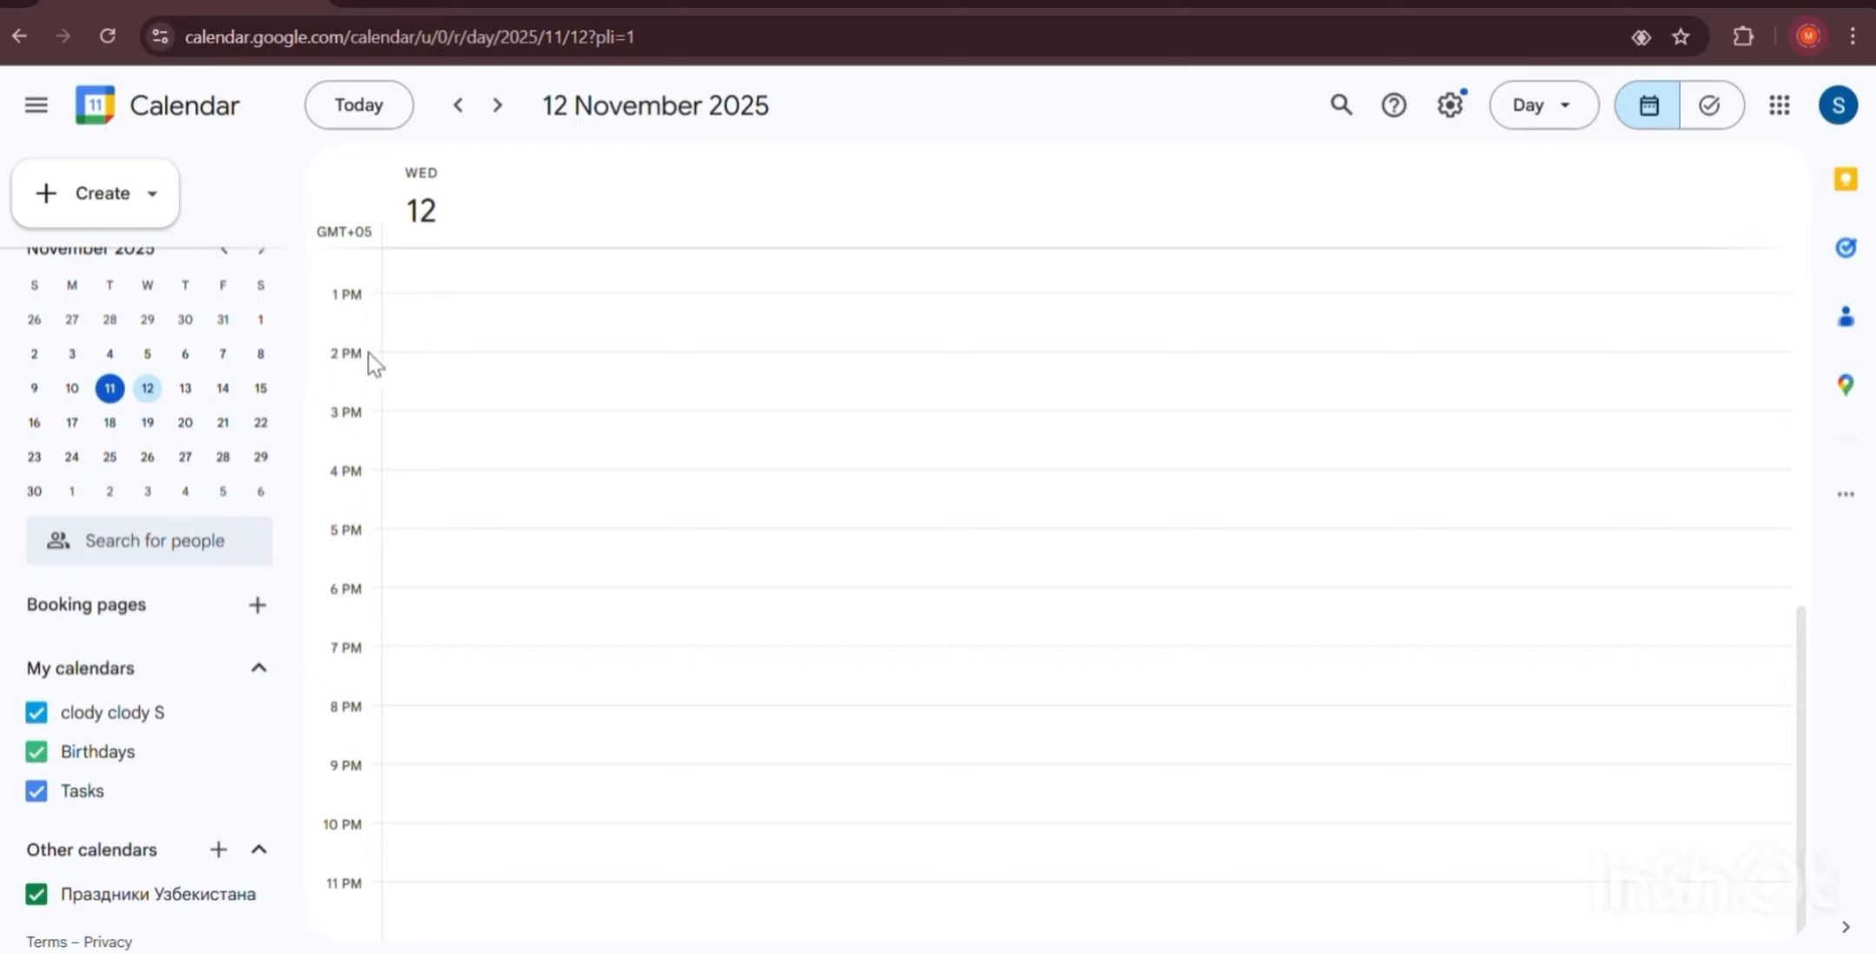
Start a new 2pm entry on 12 November and make it a task.
left_click(416, 382)
left_click_drag(426, 408, 429, 368)
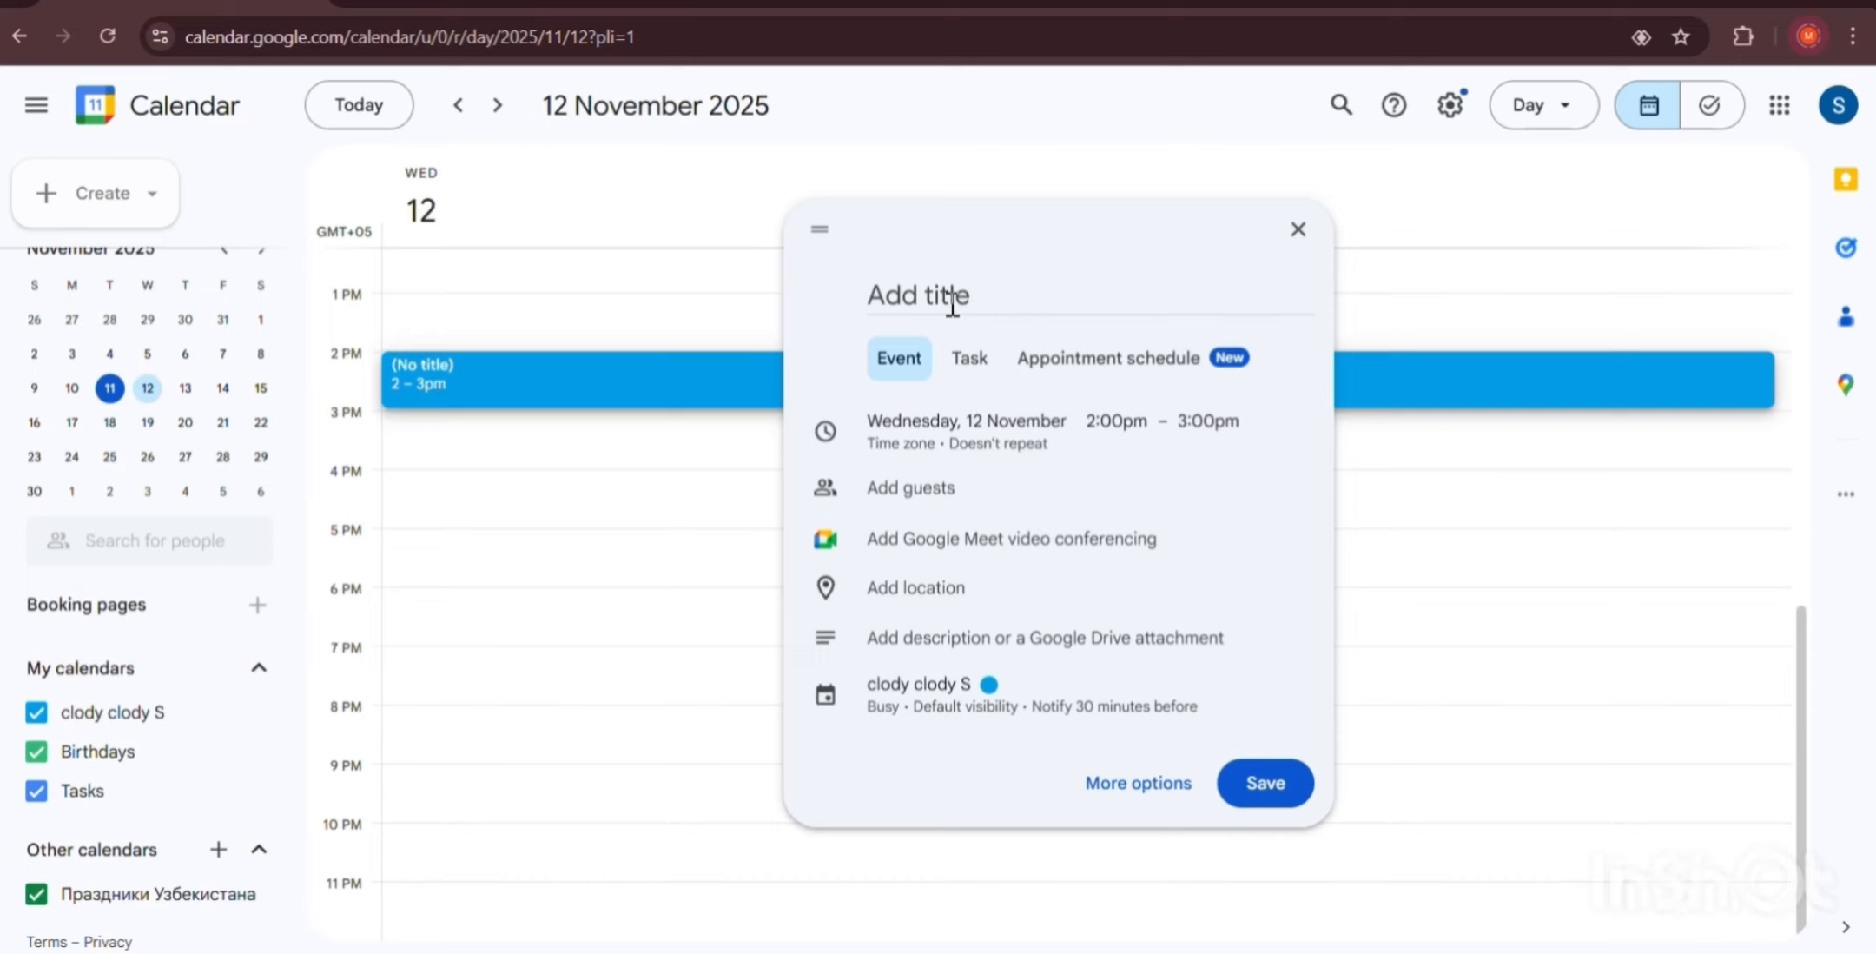
left_click(966, 361)
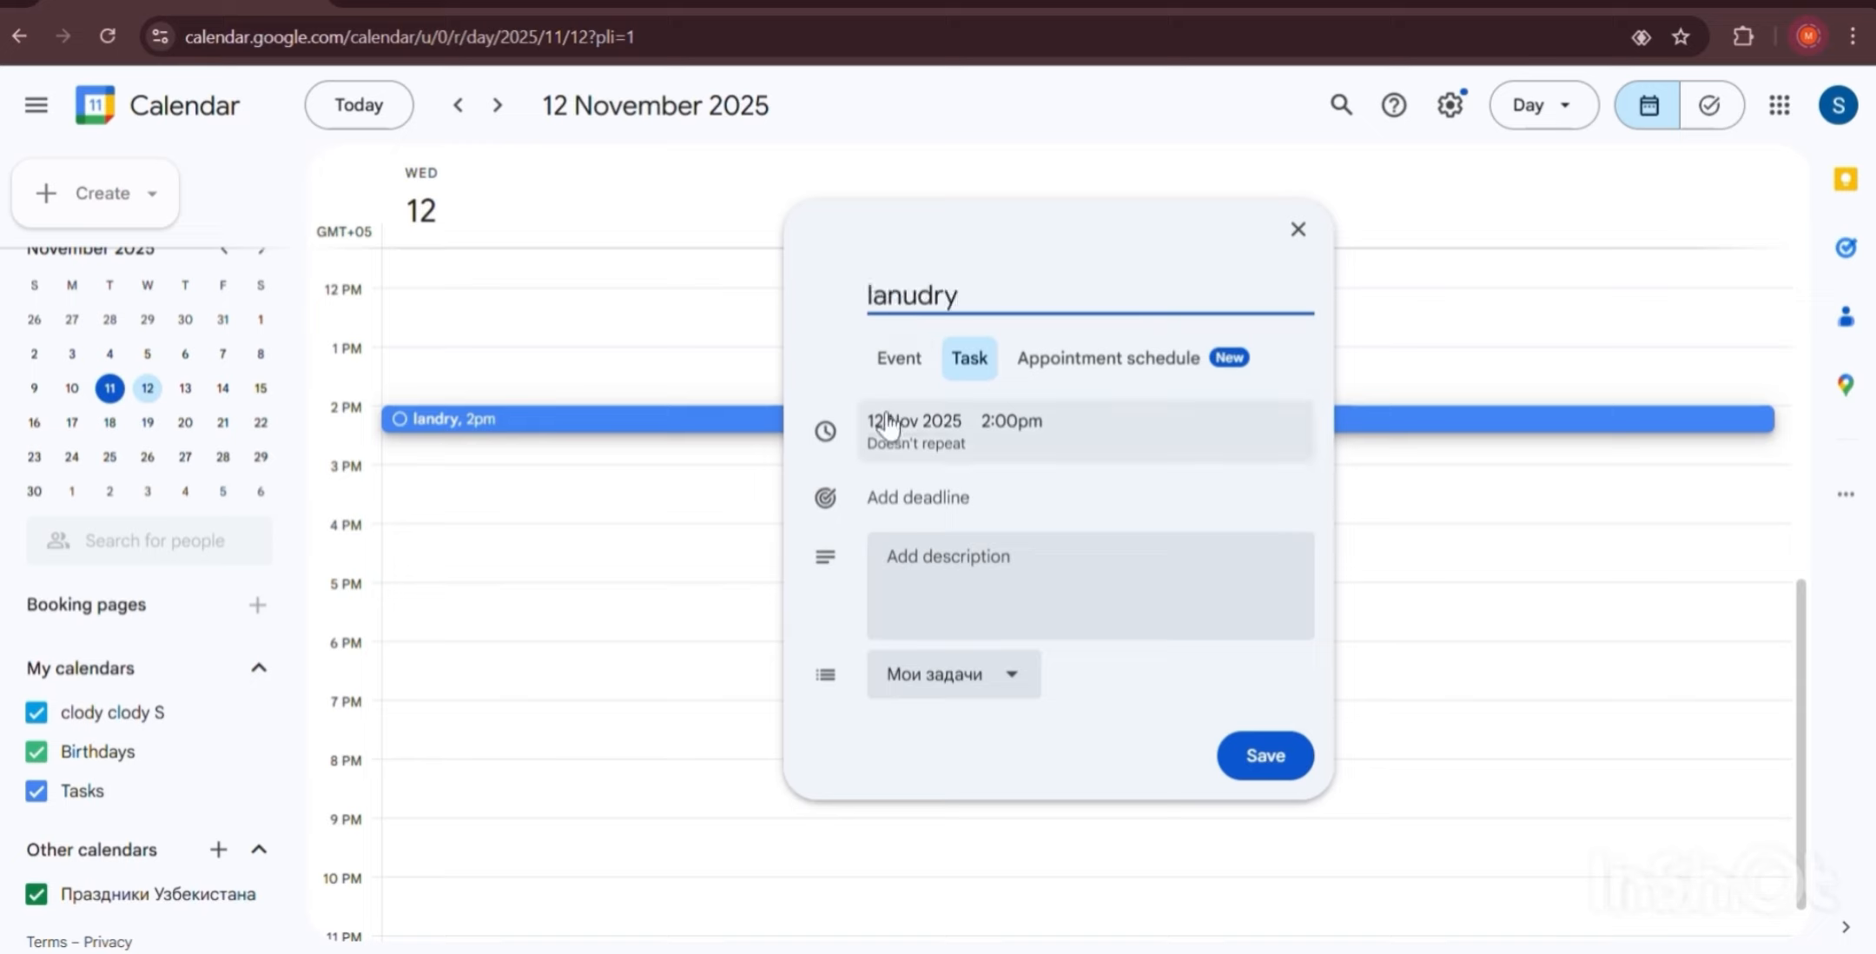
Change the task's time to 2:45pm.
left_click(916, 454)
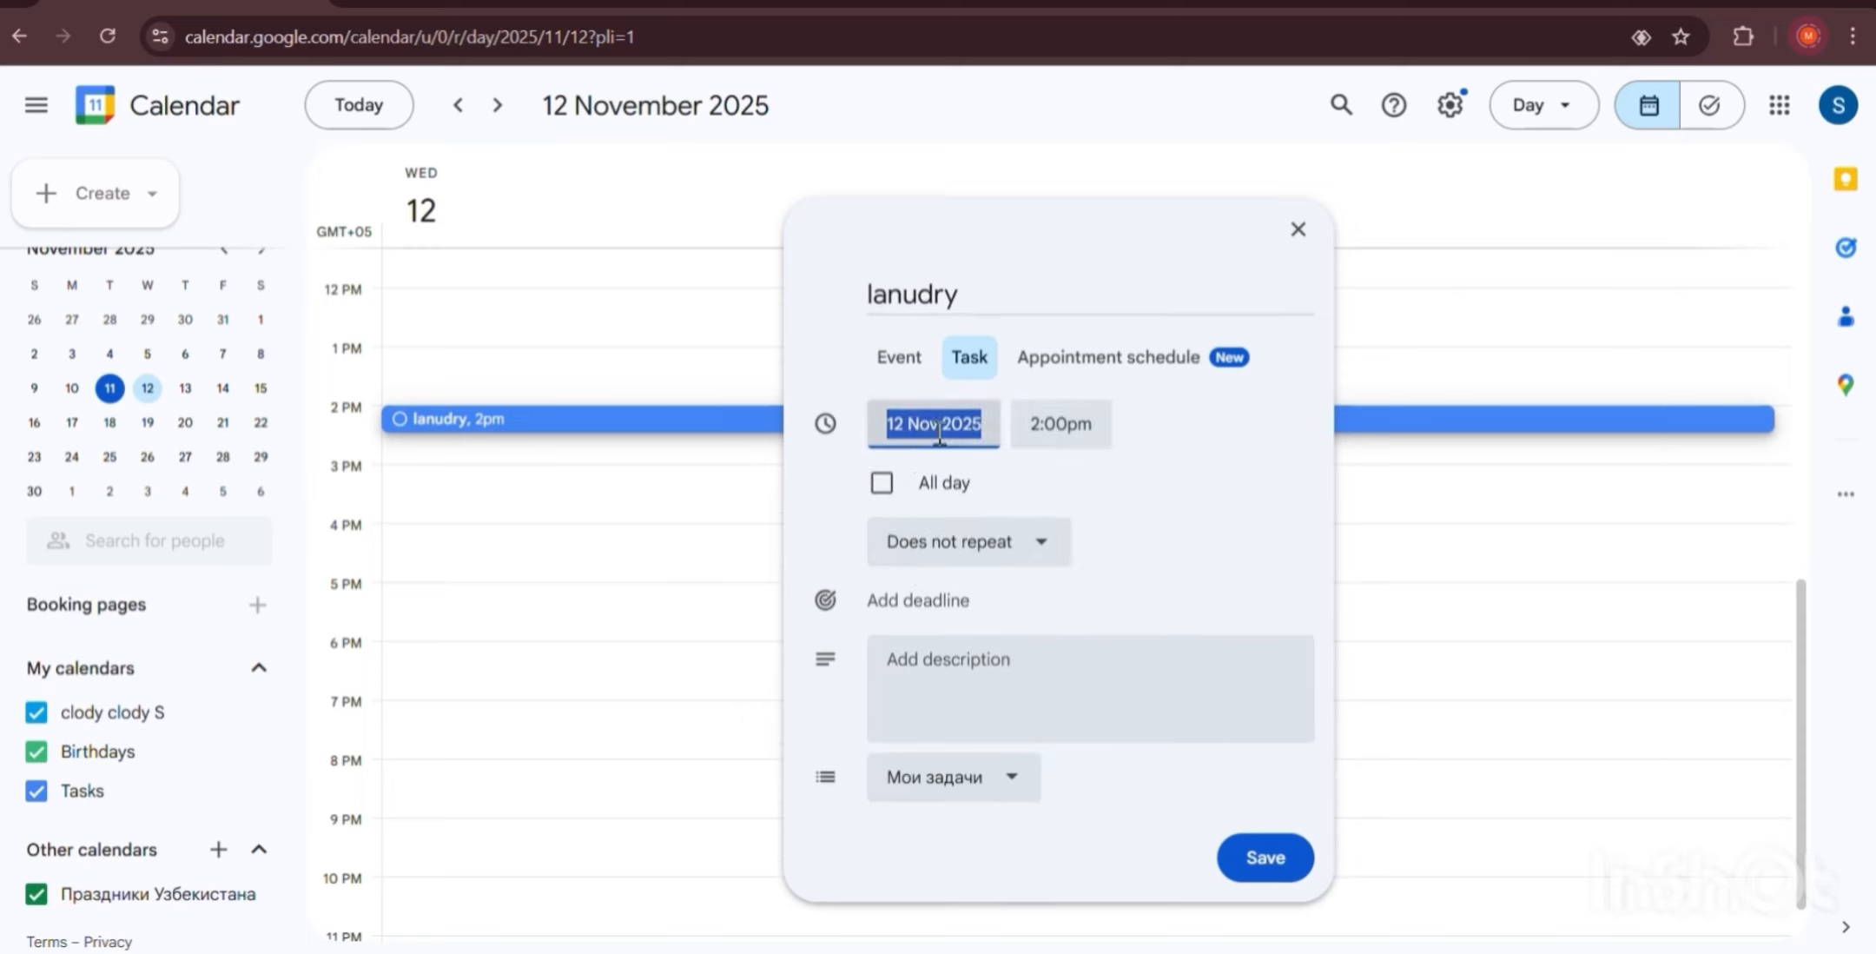
left_click(1071, 426)
left_click(1073, 425)
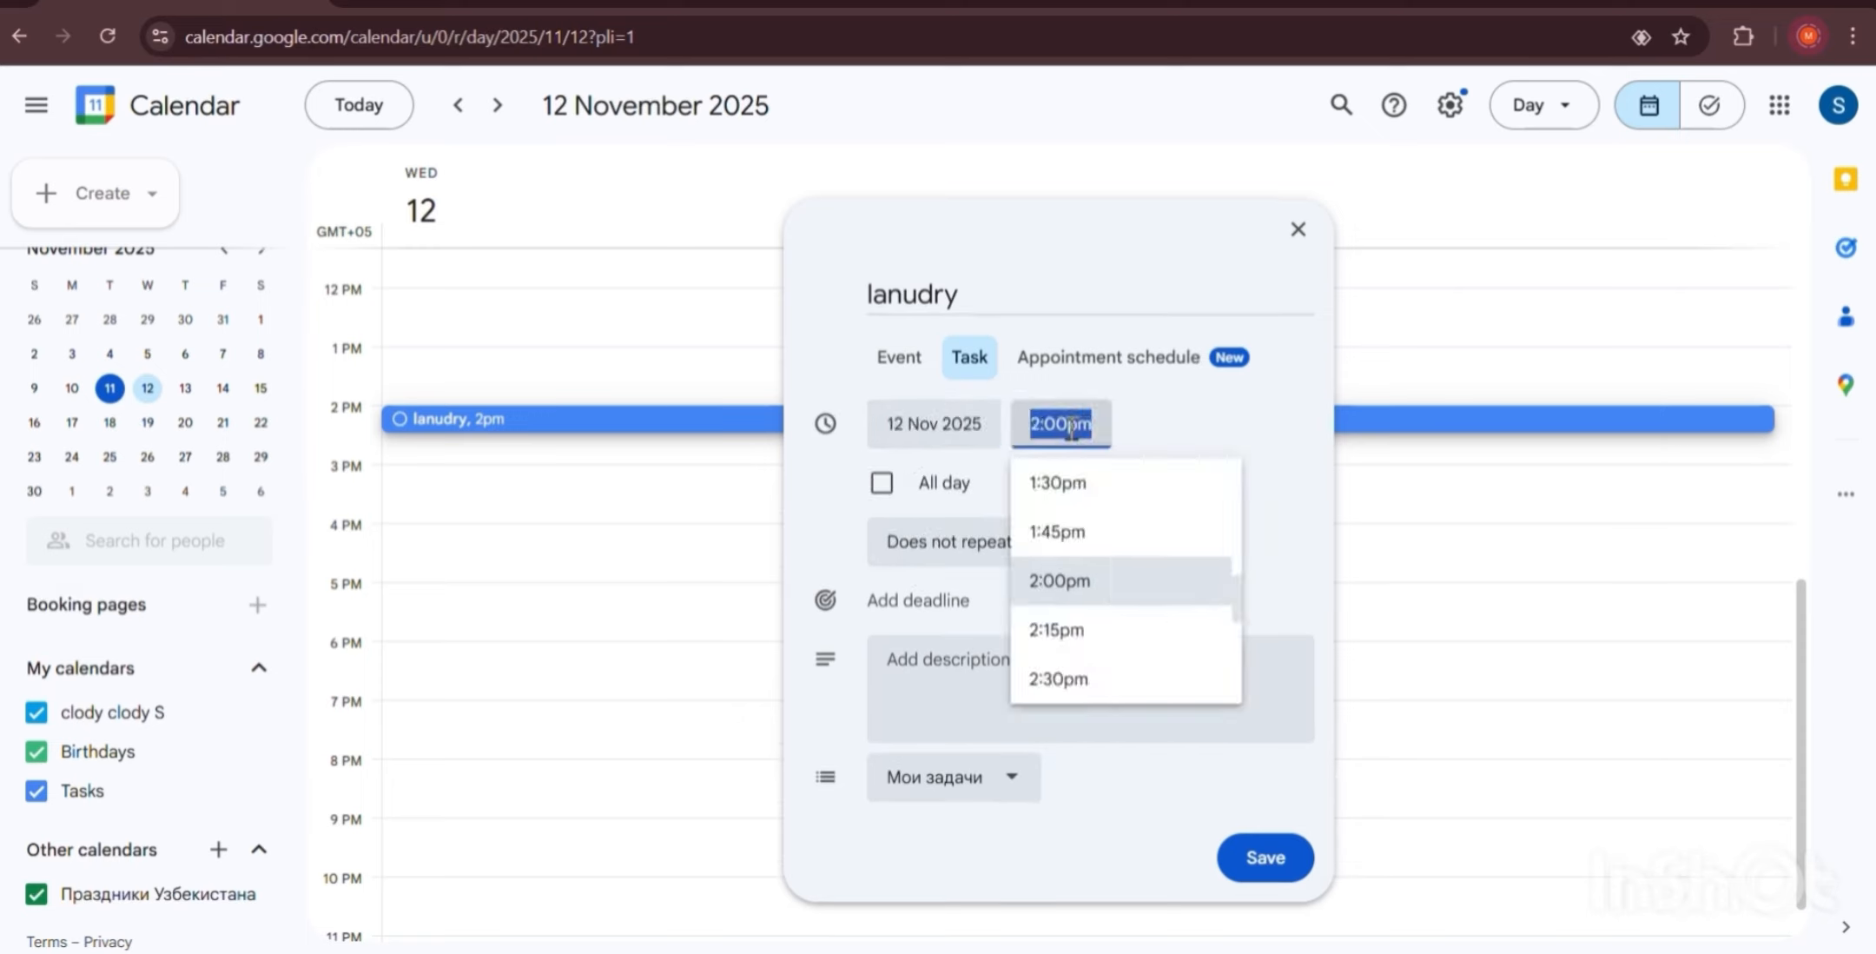
scroll(1081, 512, "down", 2)
scroll(1083, 518, "down", 2)
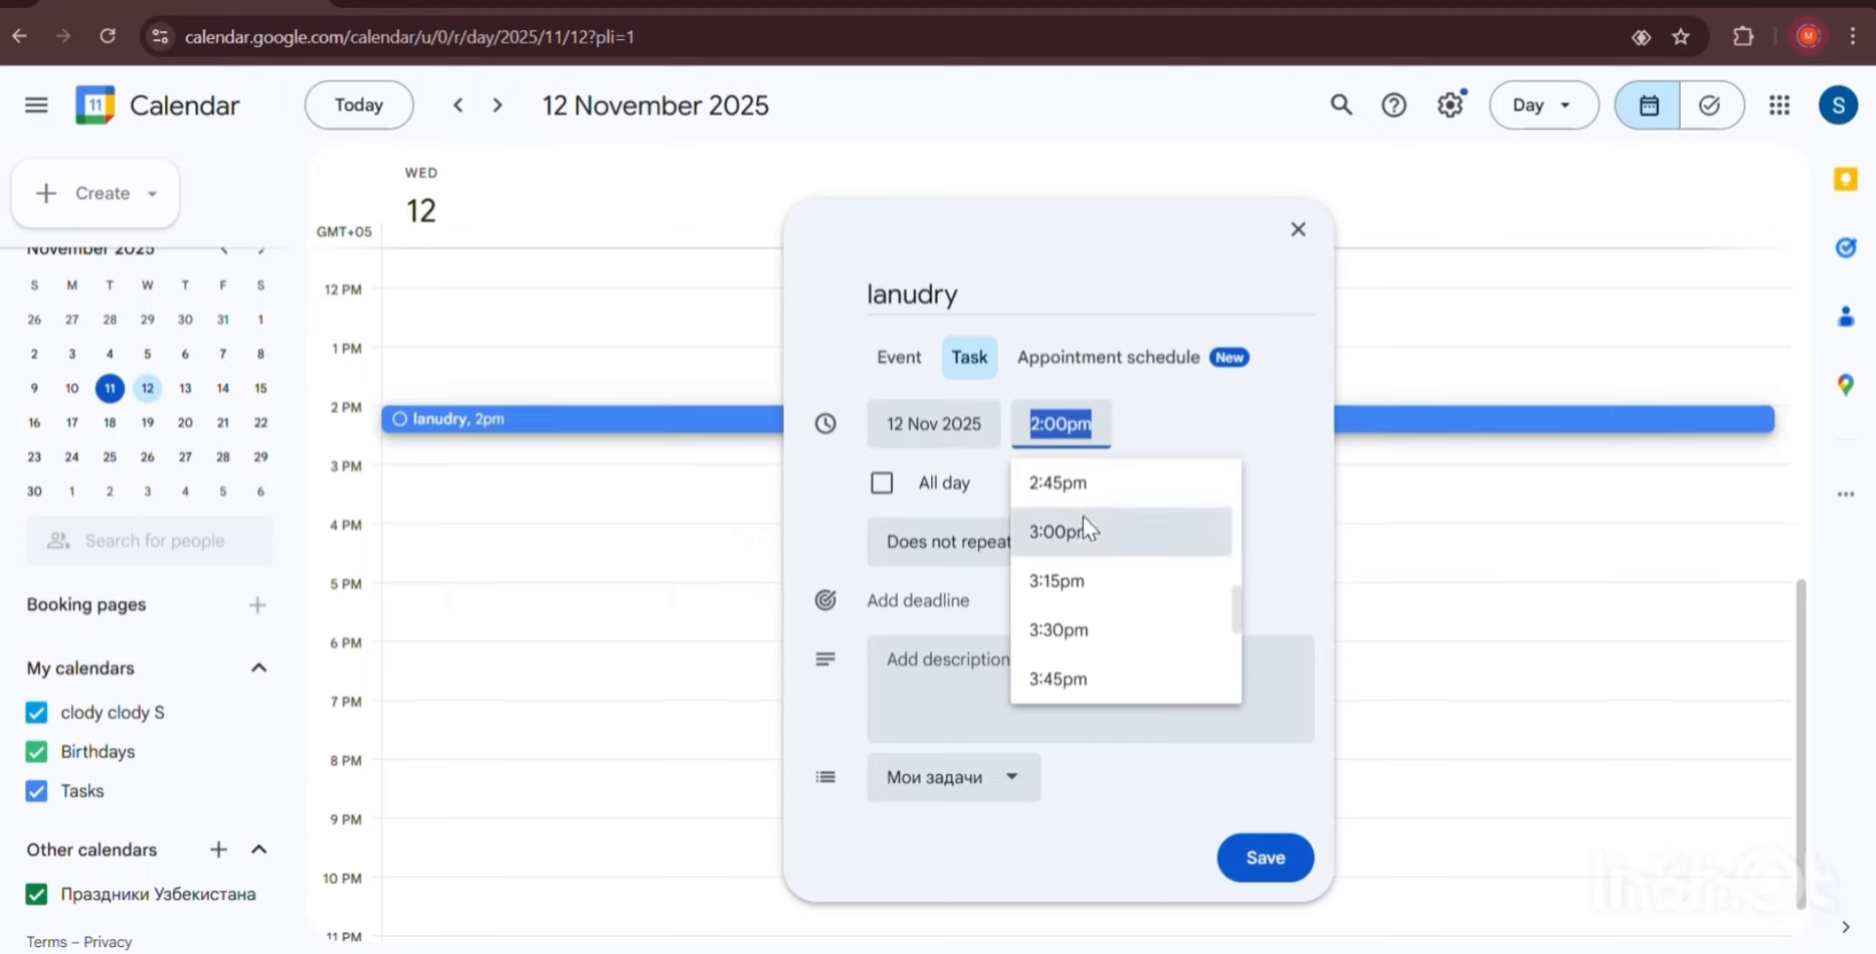
scroll(1073, 556, "up", 2)
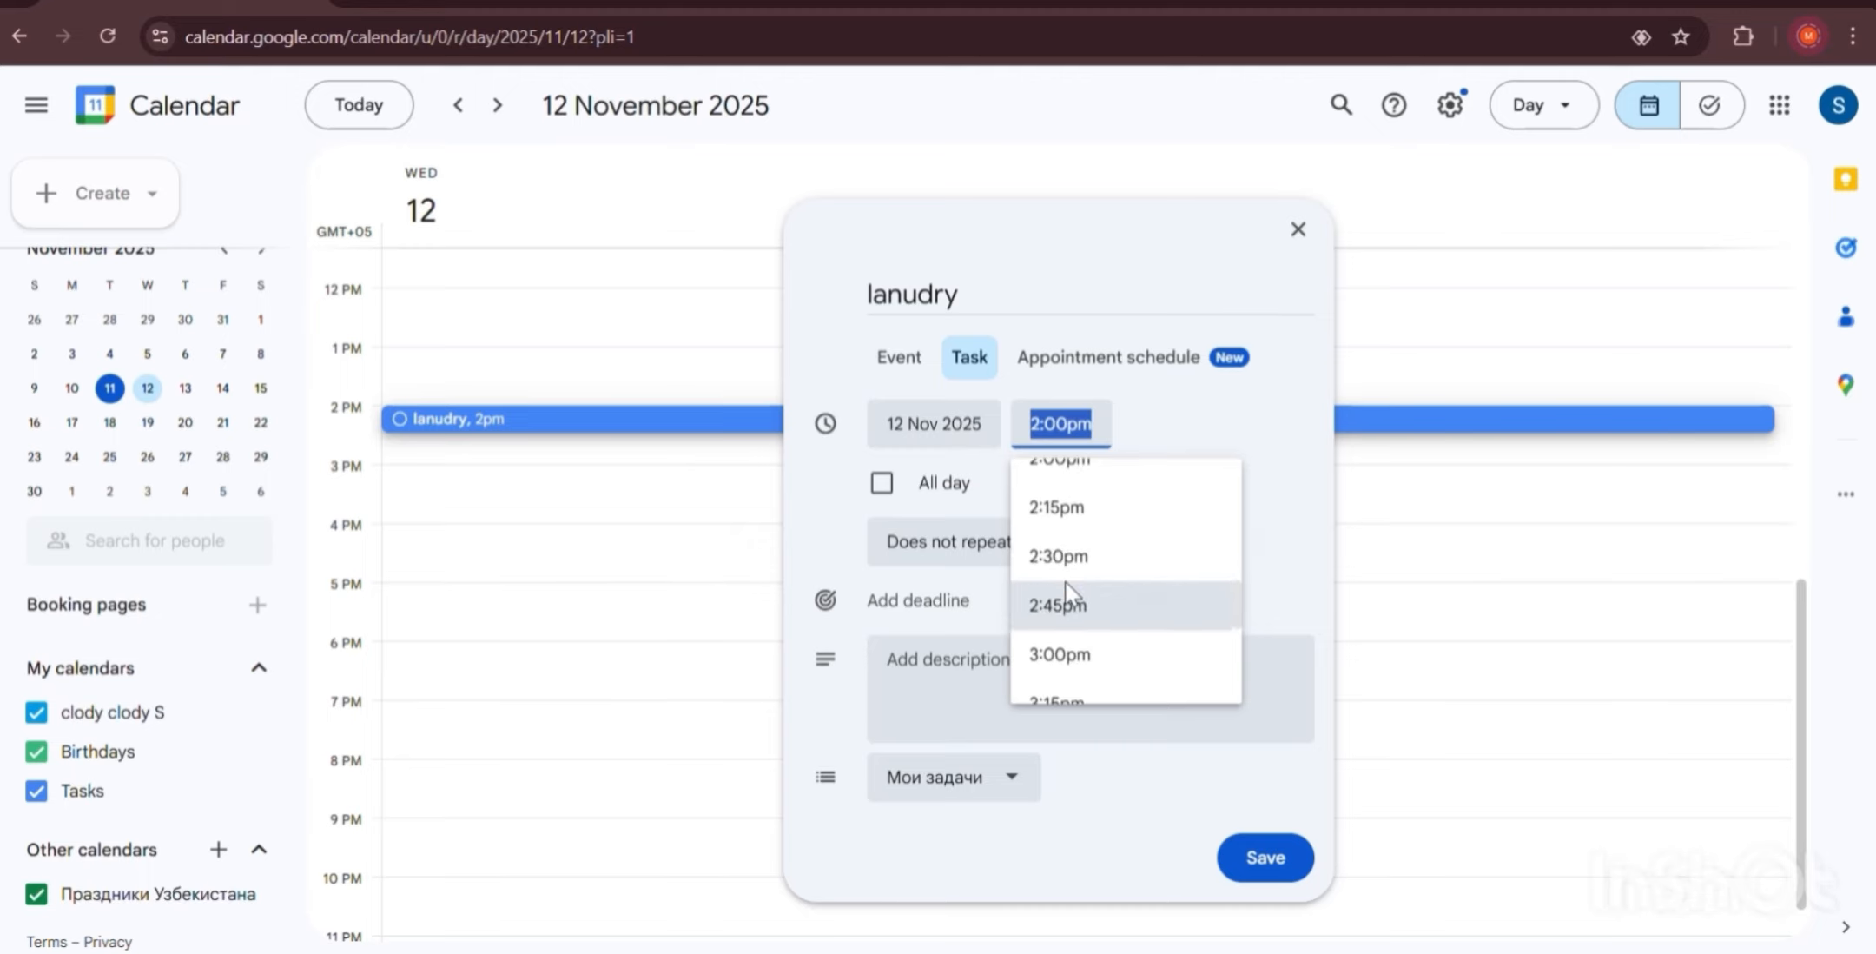
left_click(1068, 607)
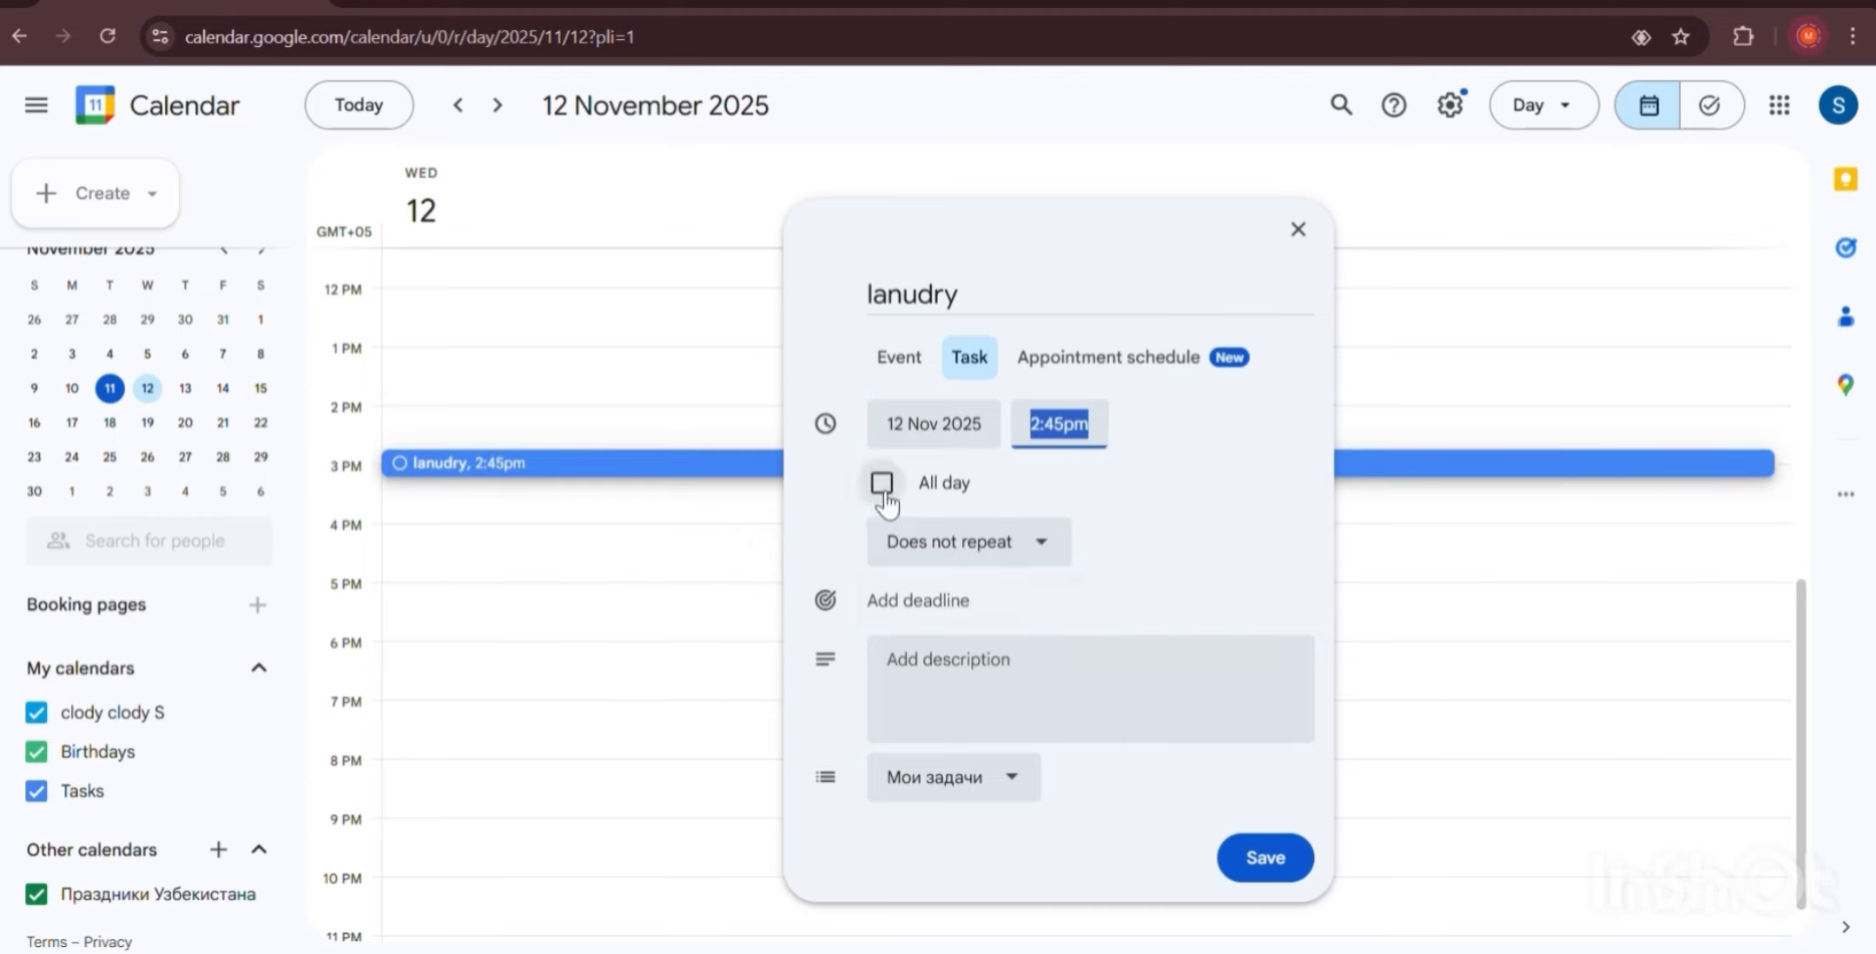
left_click(932, 541)
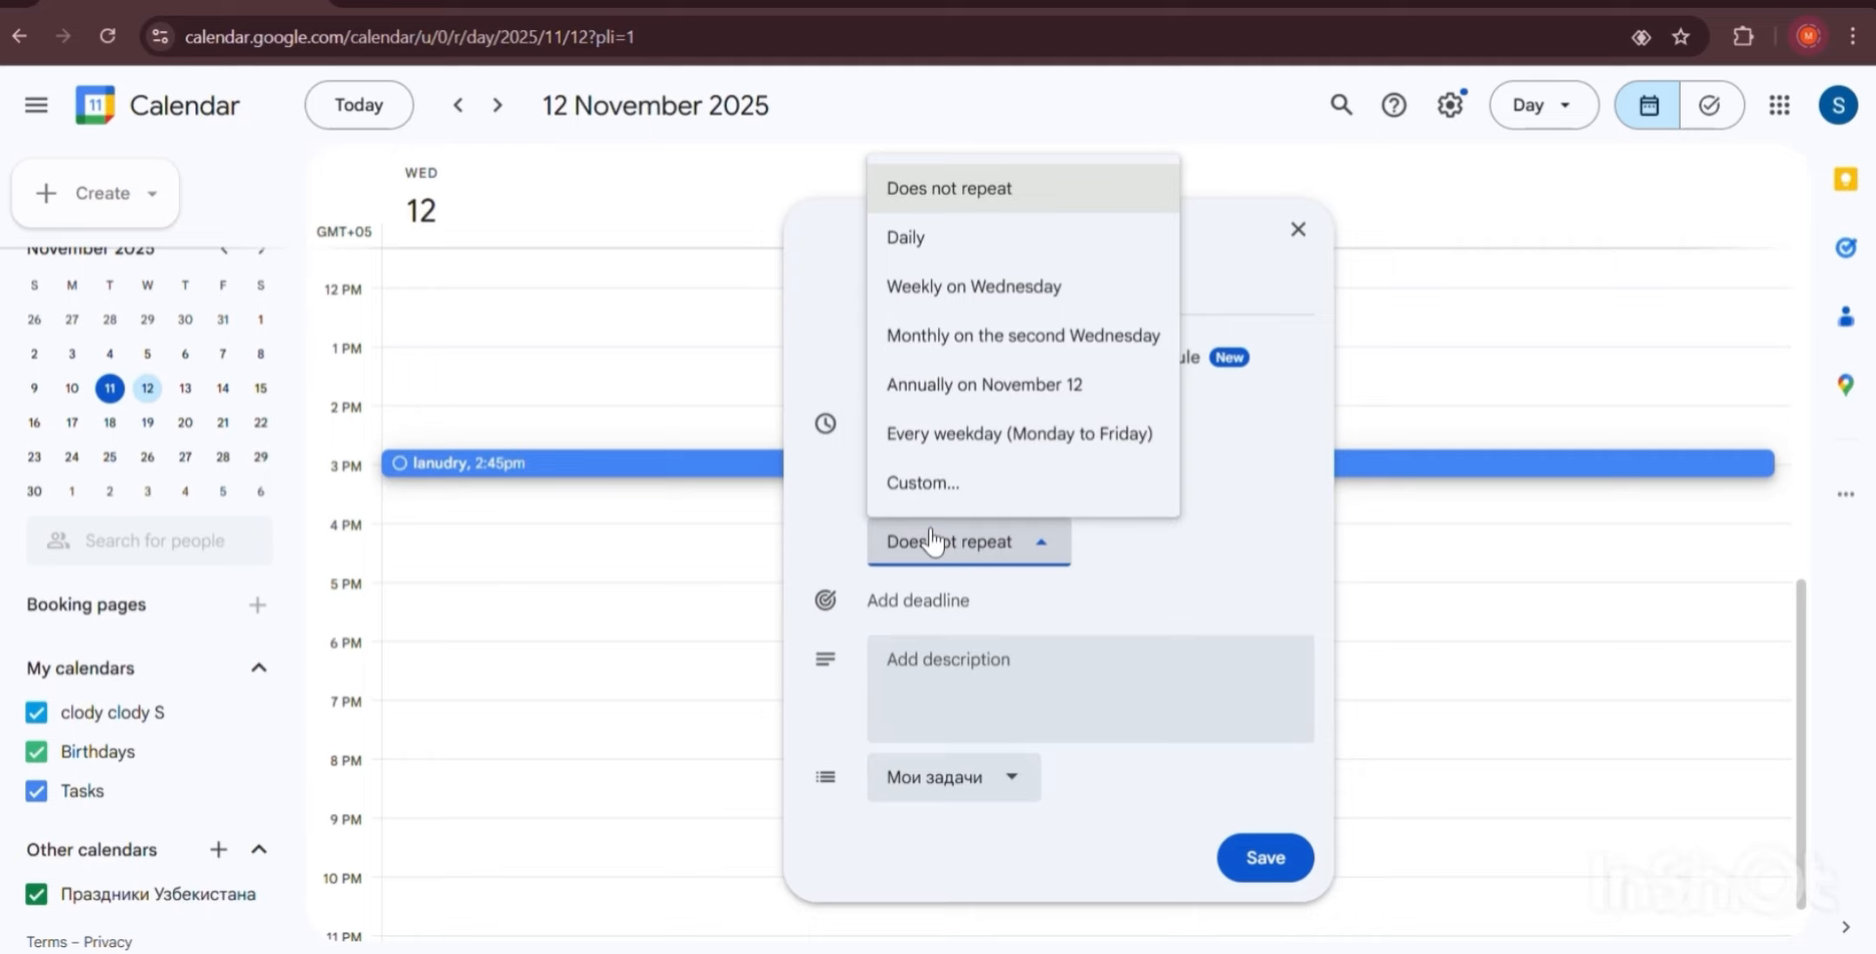
left_click(903, 247)
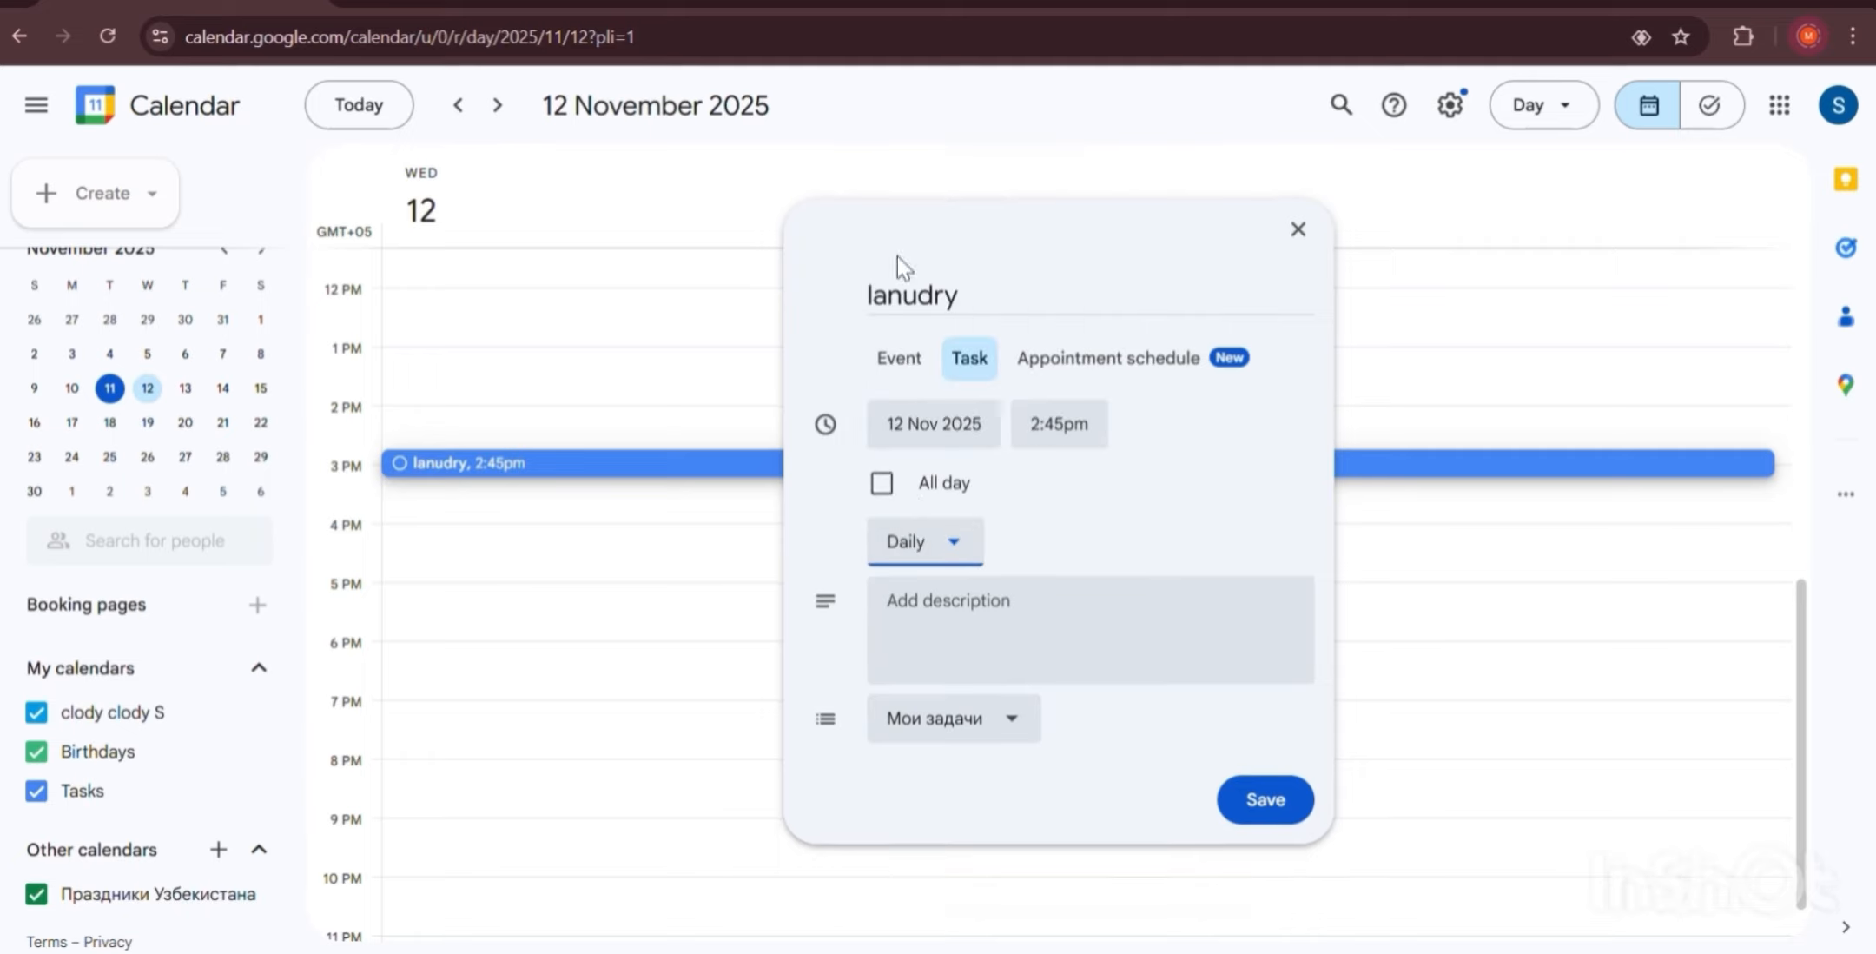
left_click(948, 565)
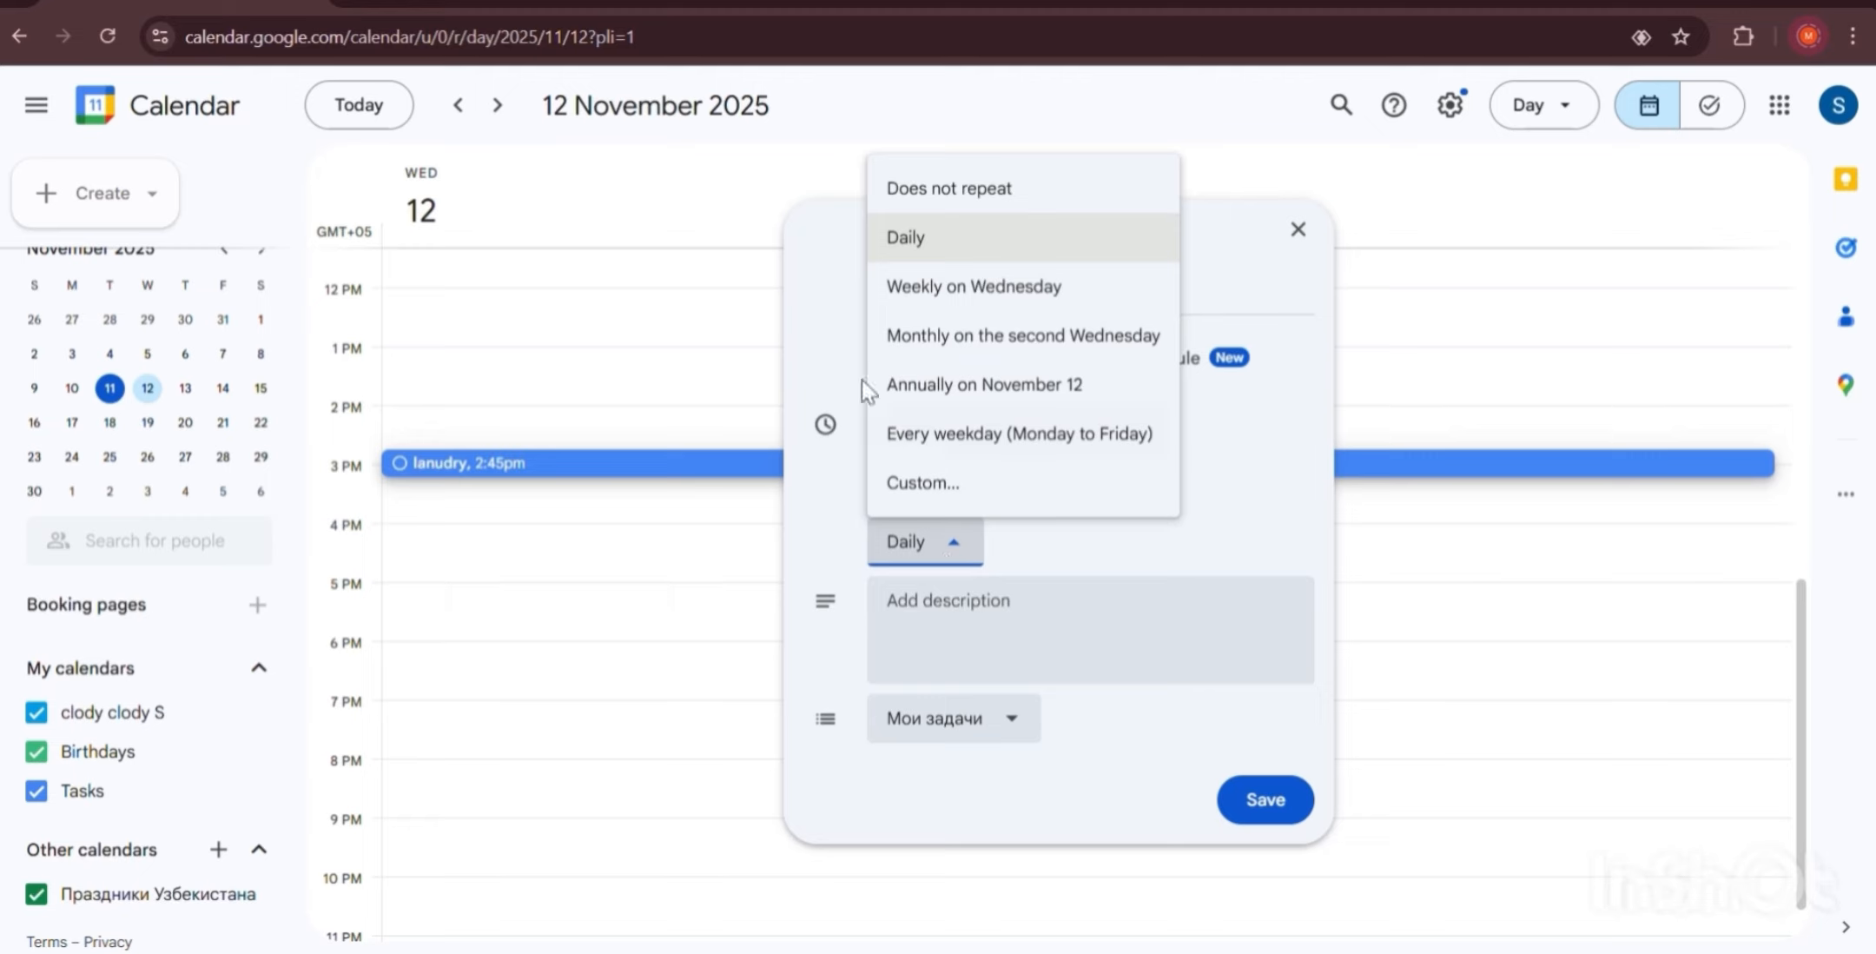
left_click(910, 291)
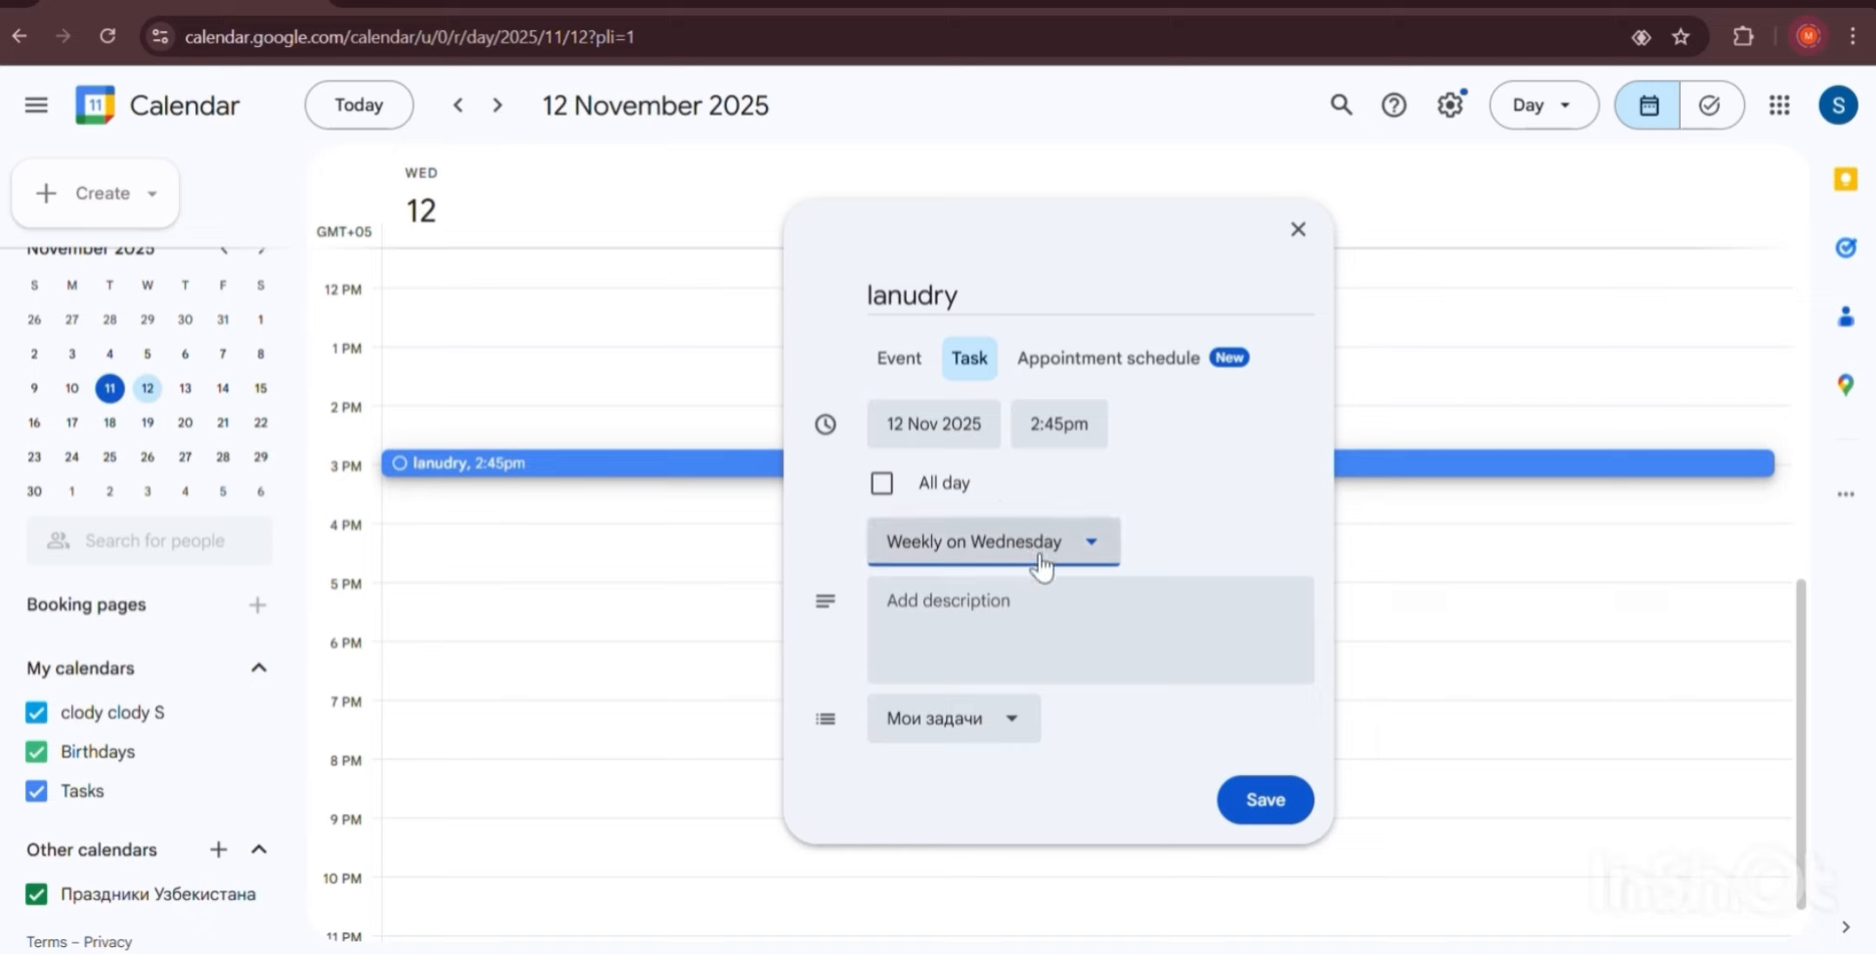
left_click(1110, 545)
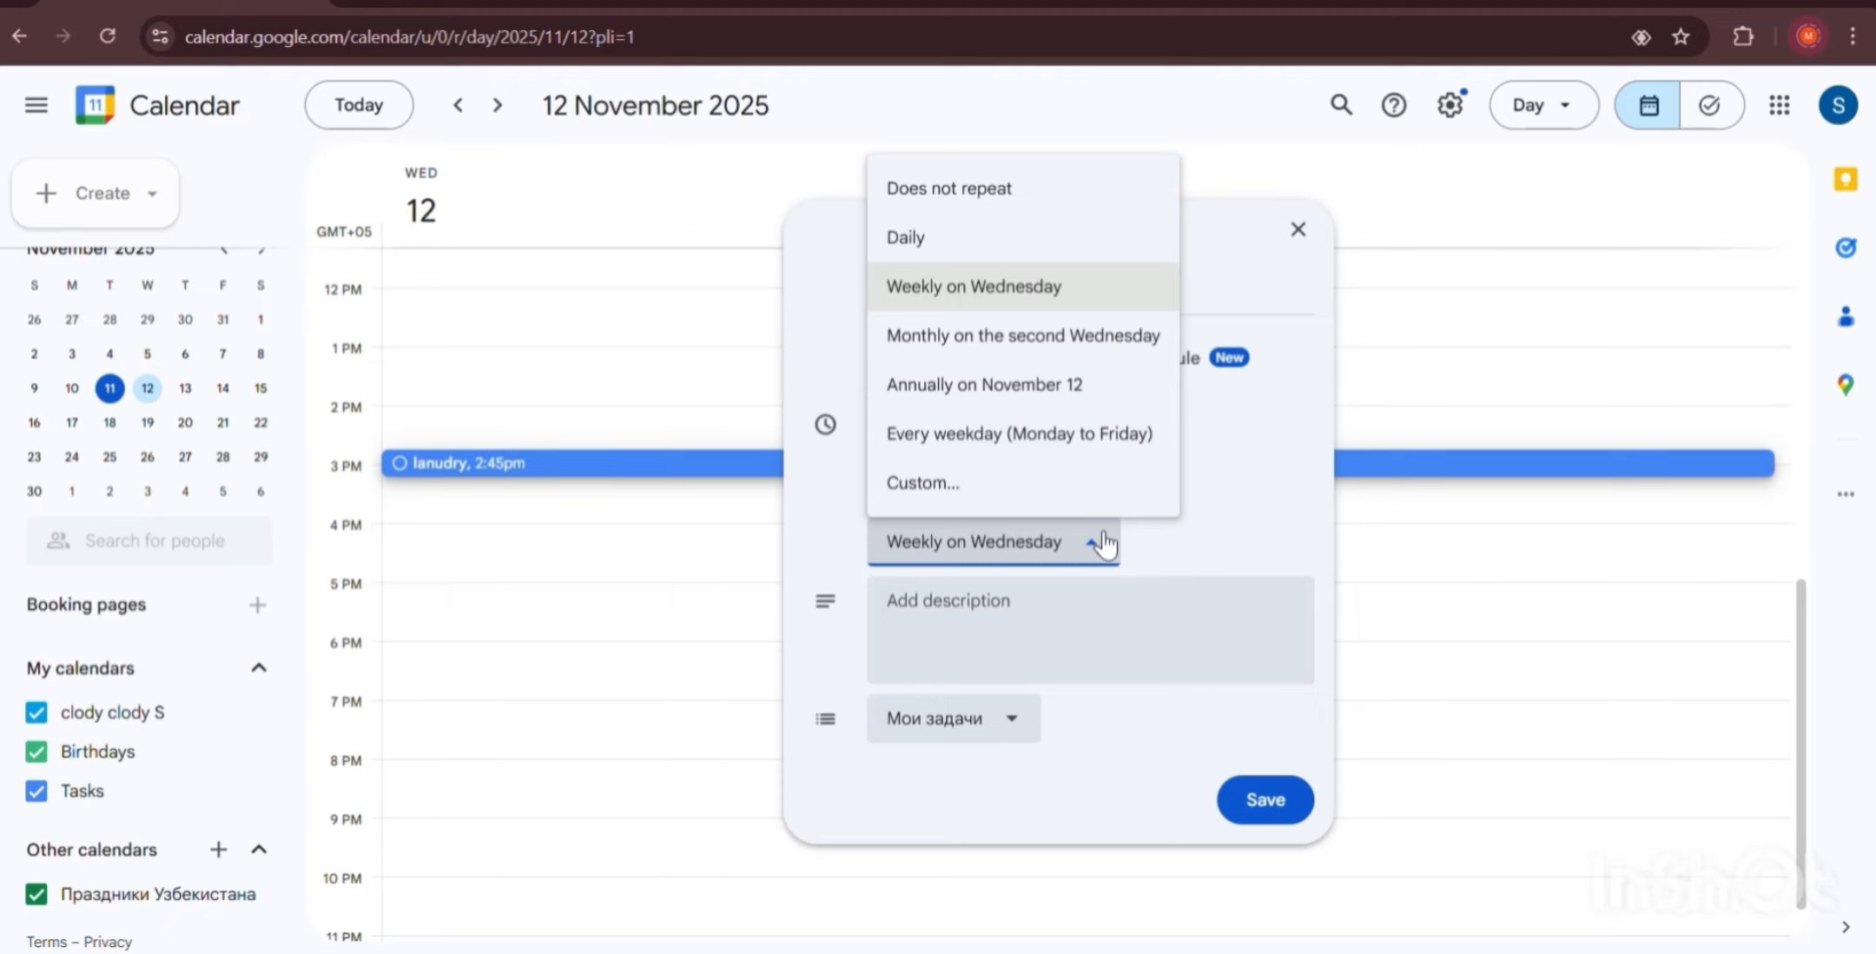
left_click(1062, 339)
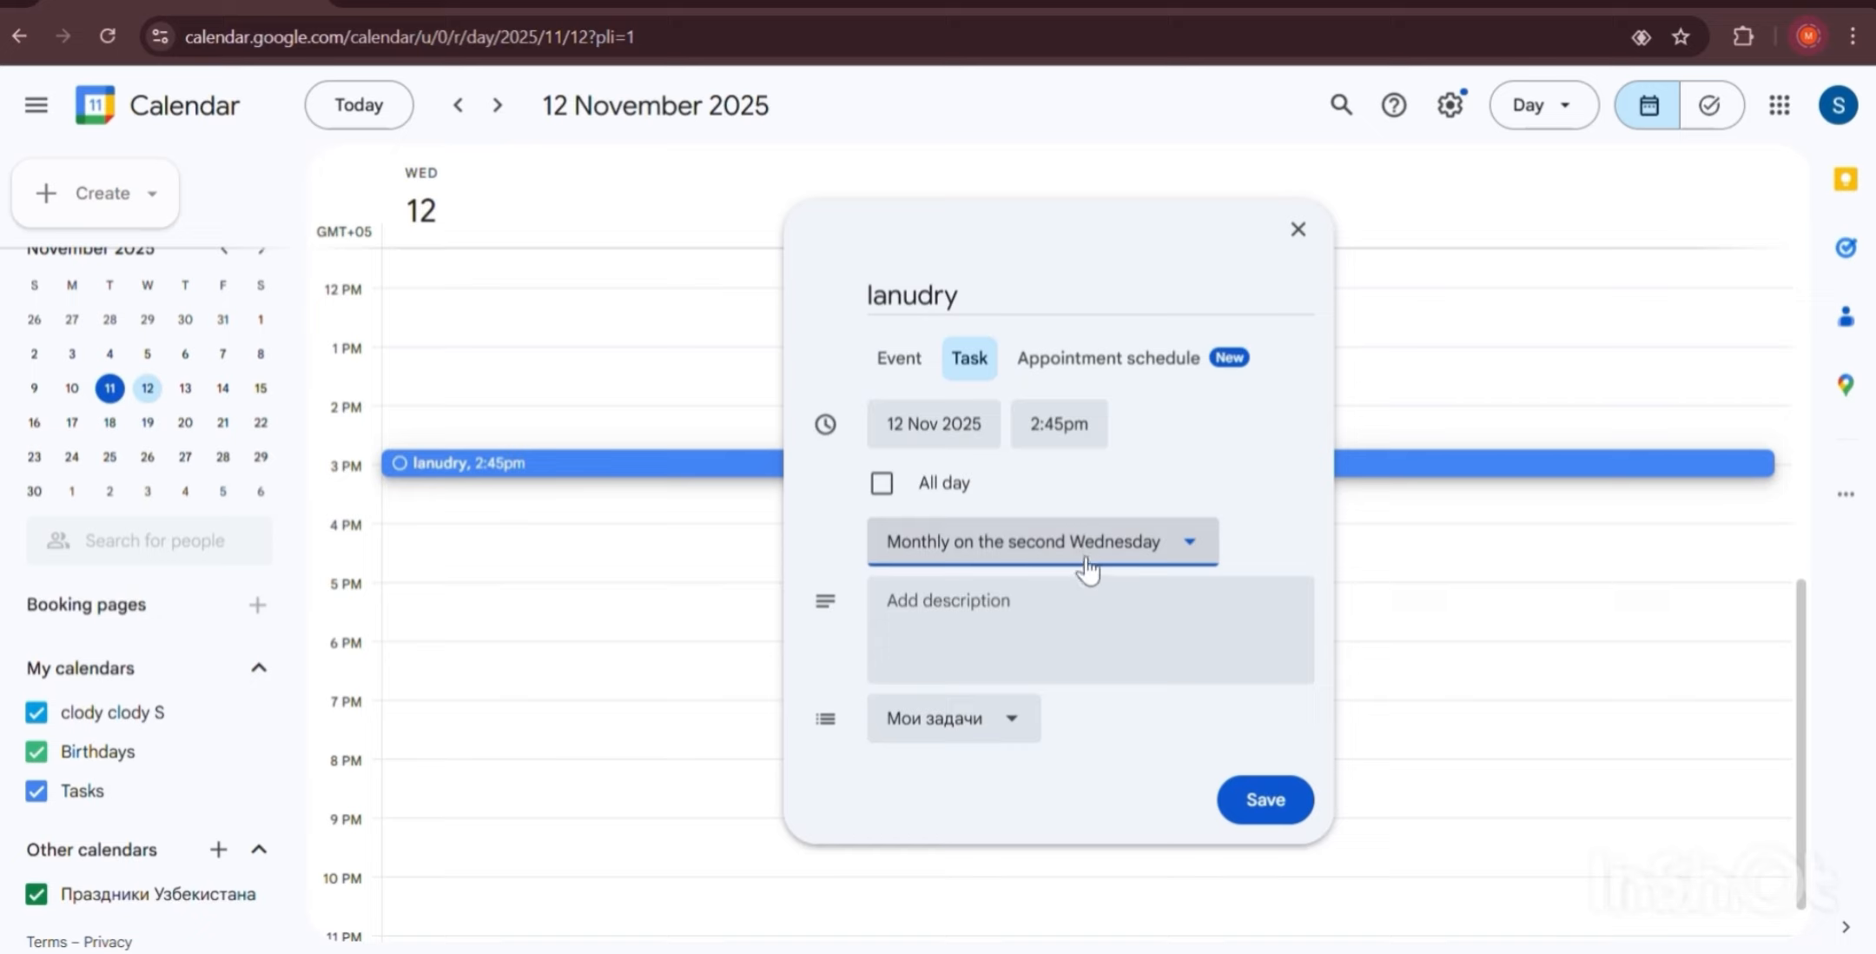
left_click(1087, 554)
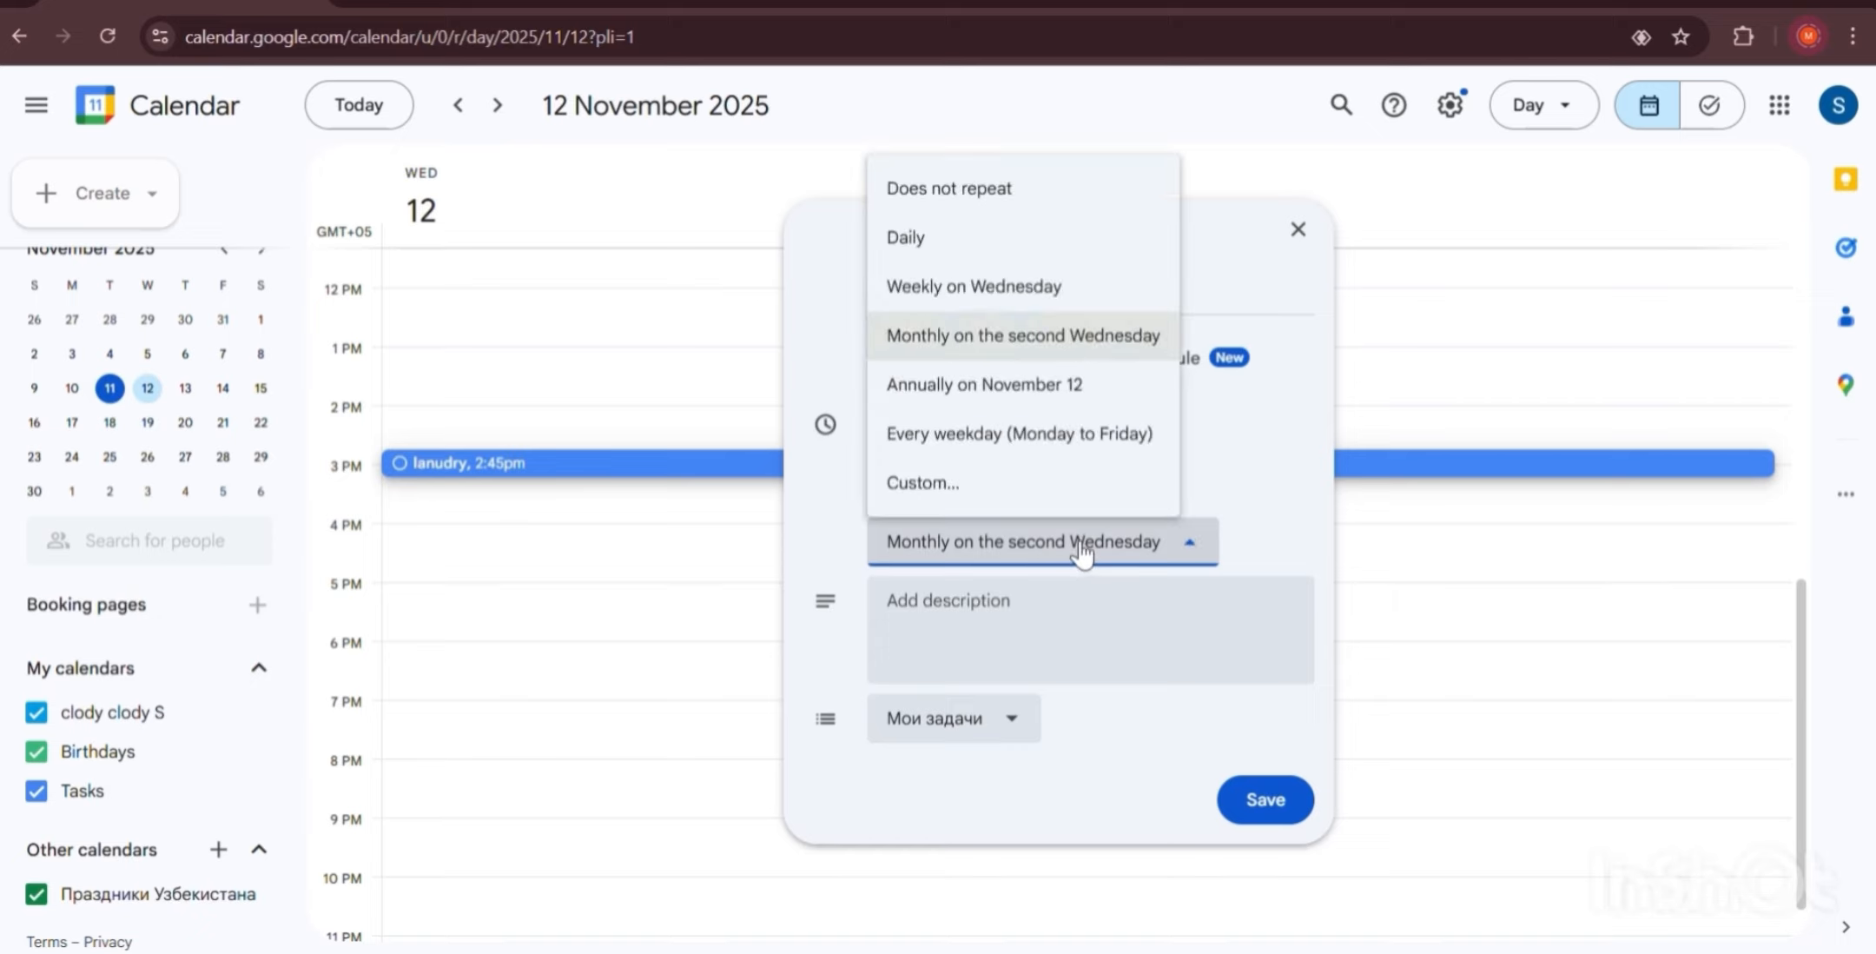
left_click(1010, 395)
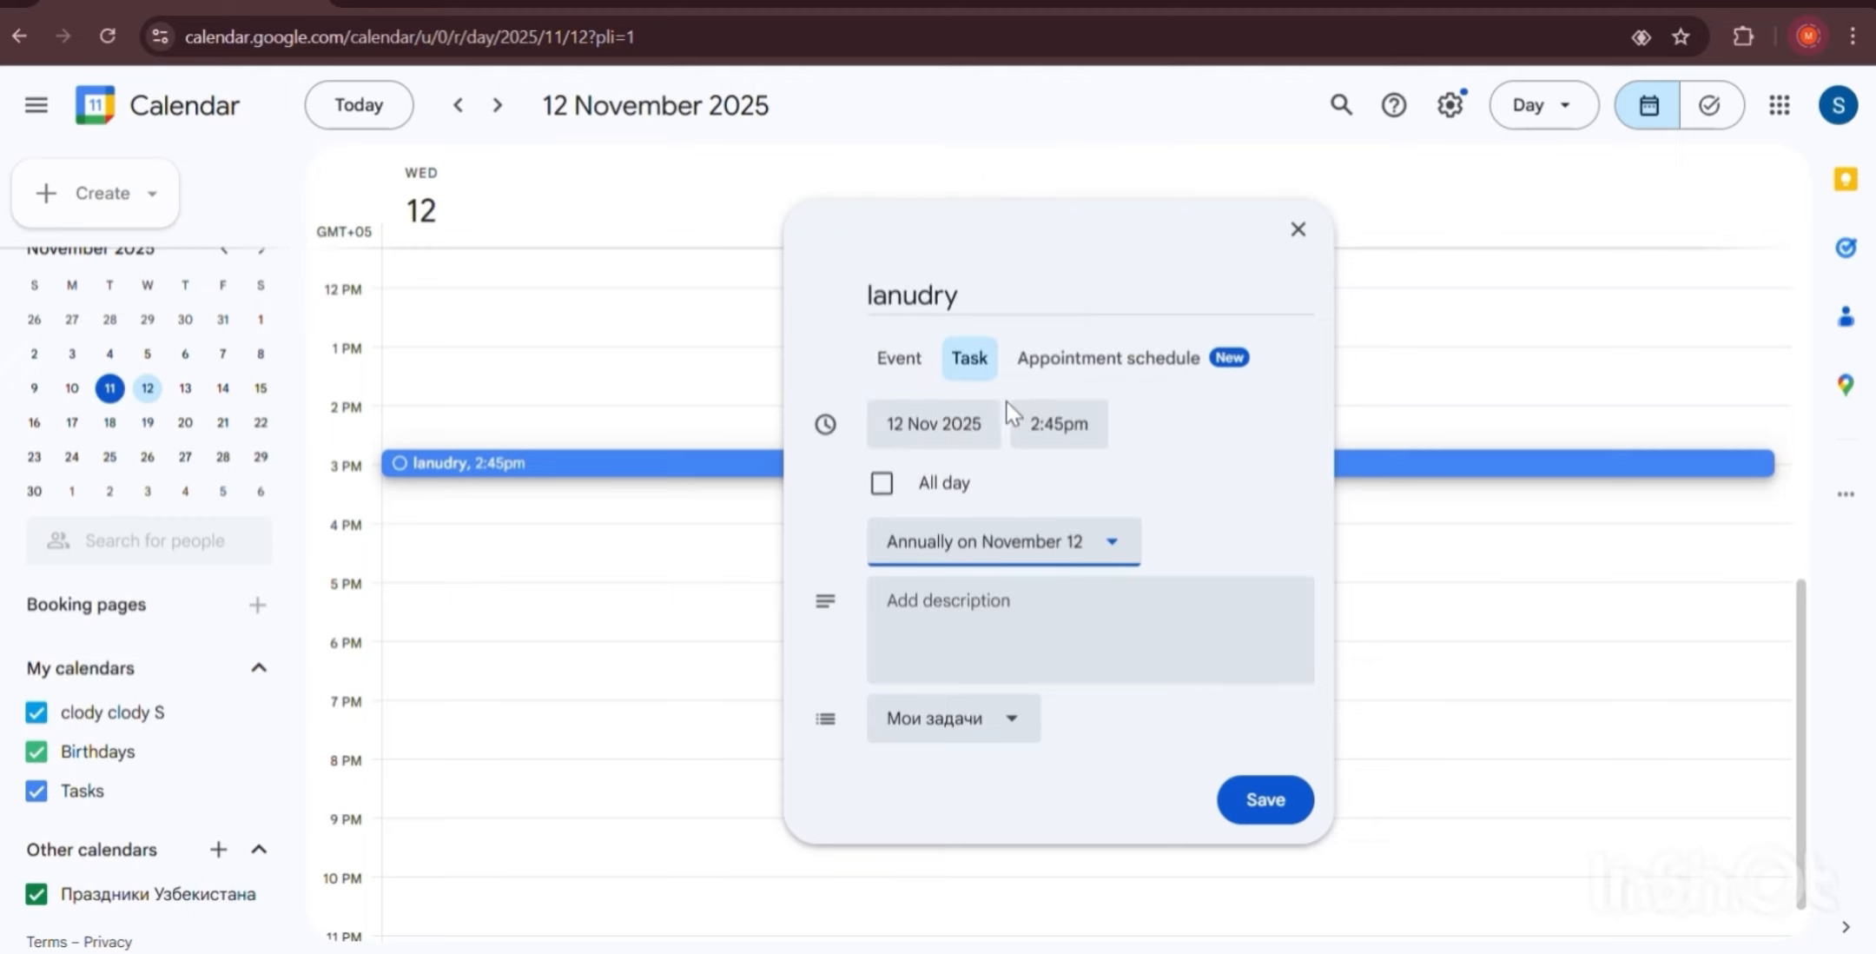
left_click(1106, 561)
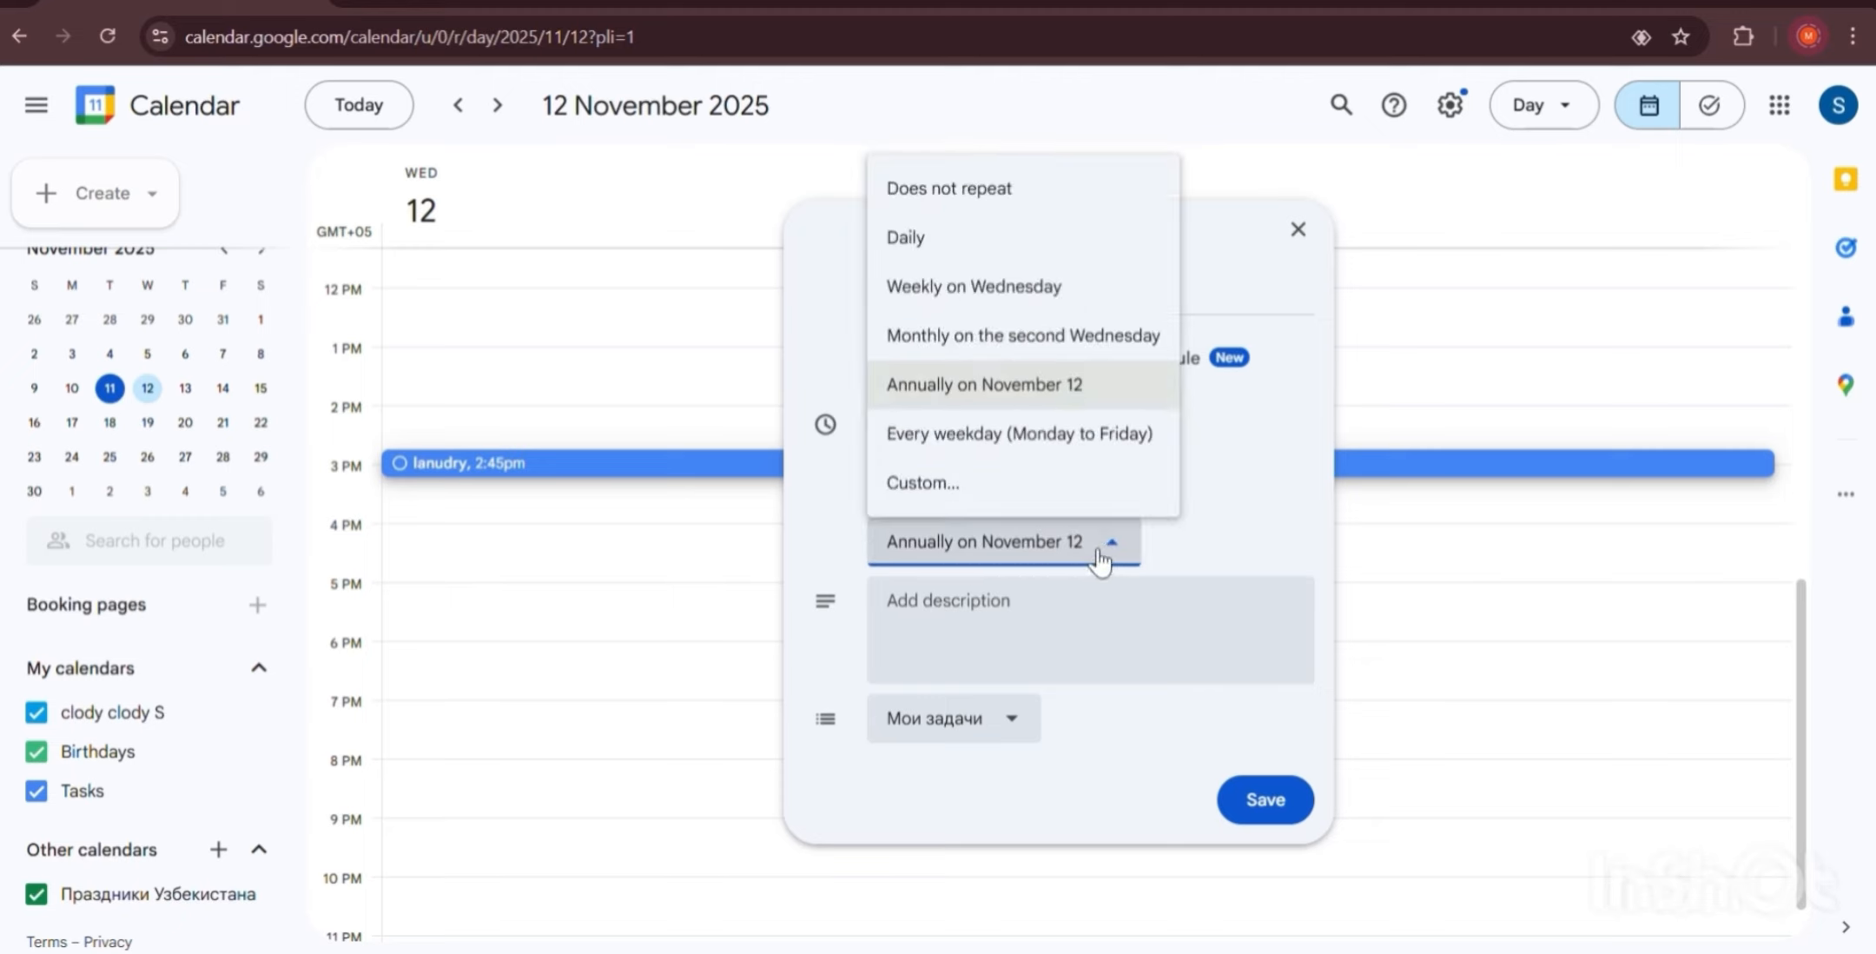
left_click(1005, 434)
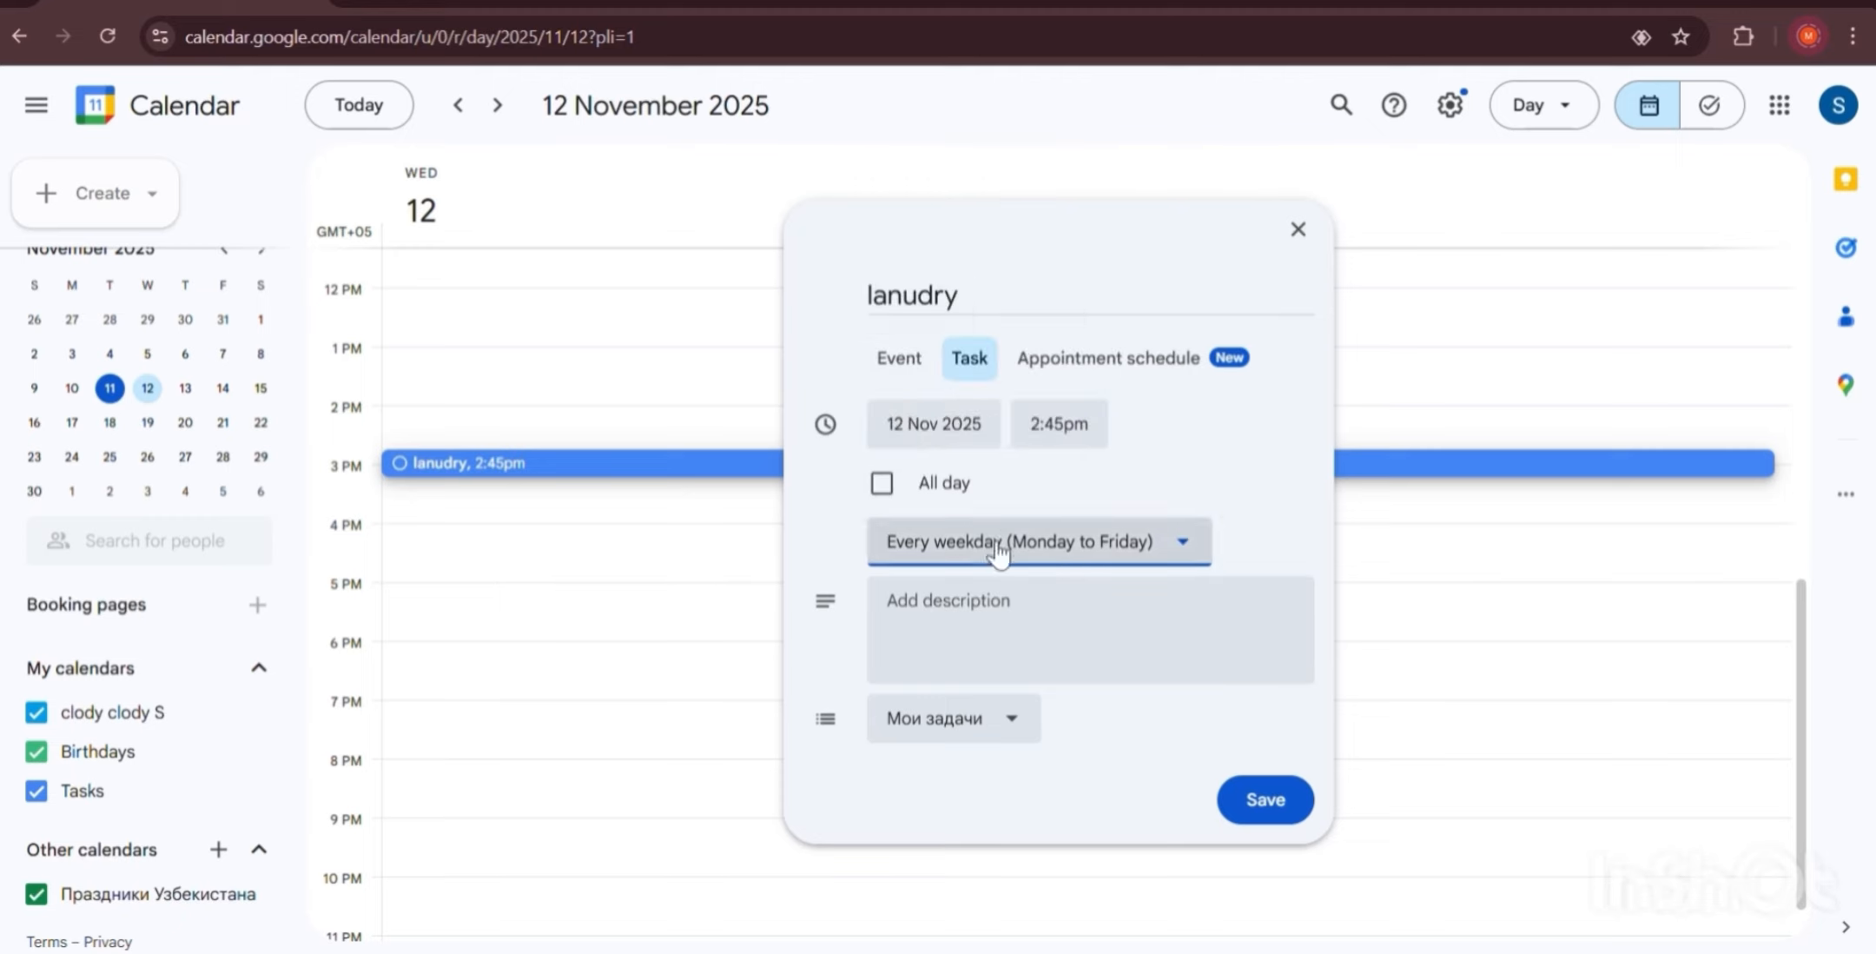
left_click(1171, 554)
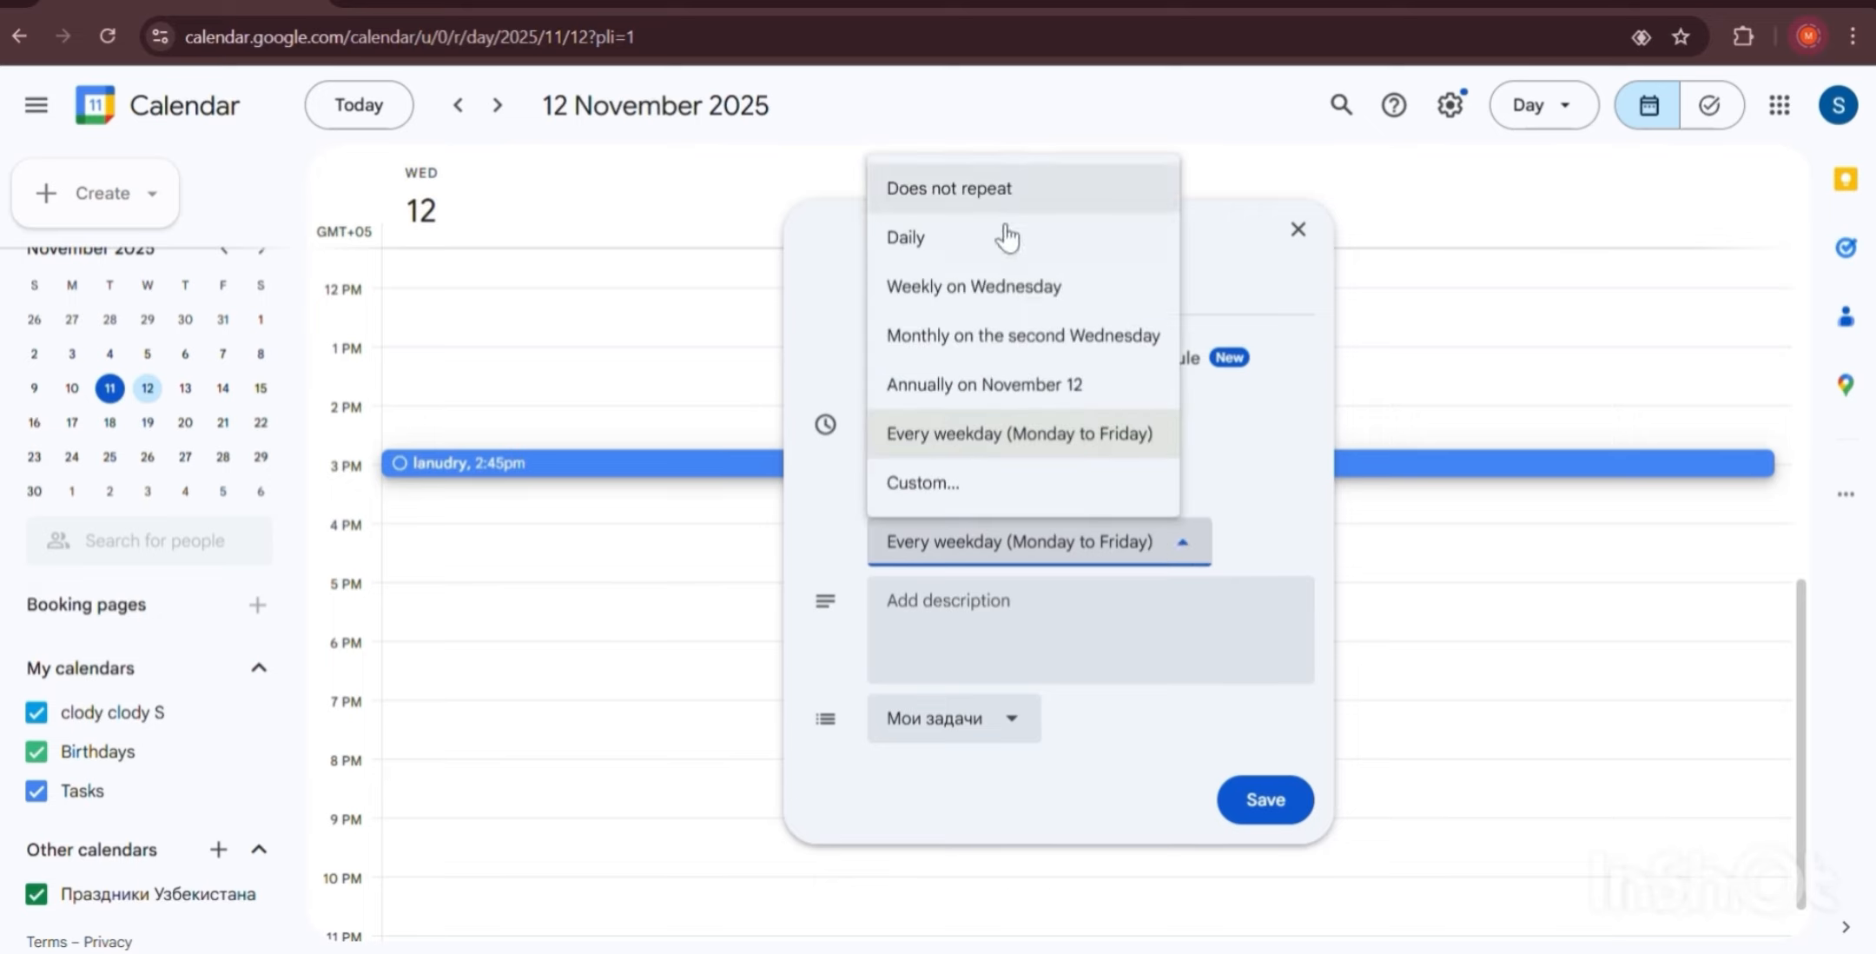
left_click(983, 193)
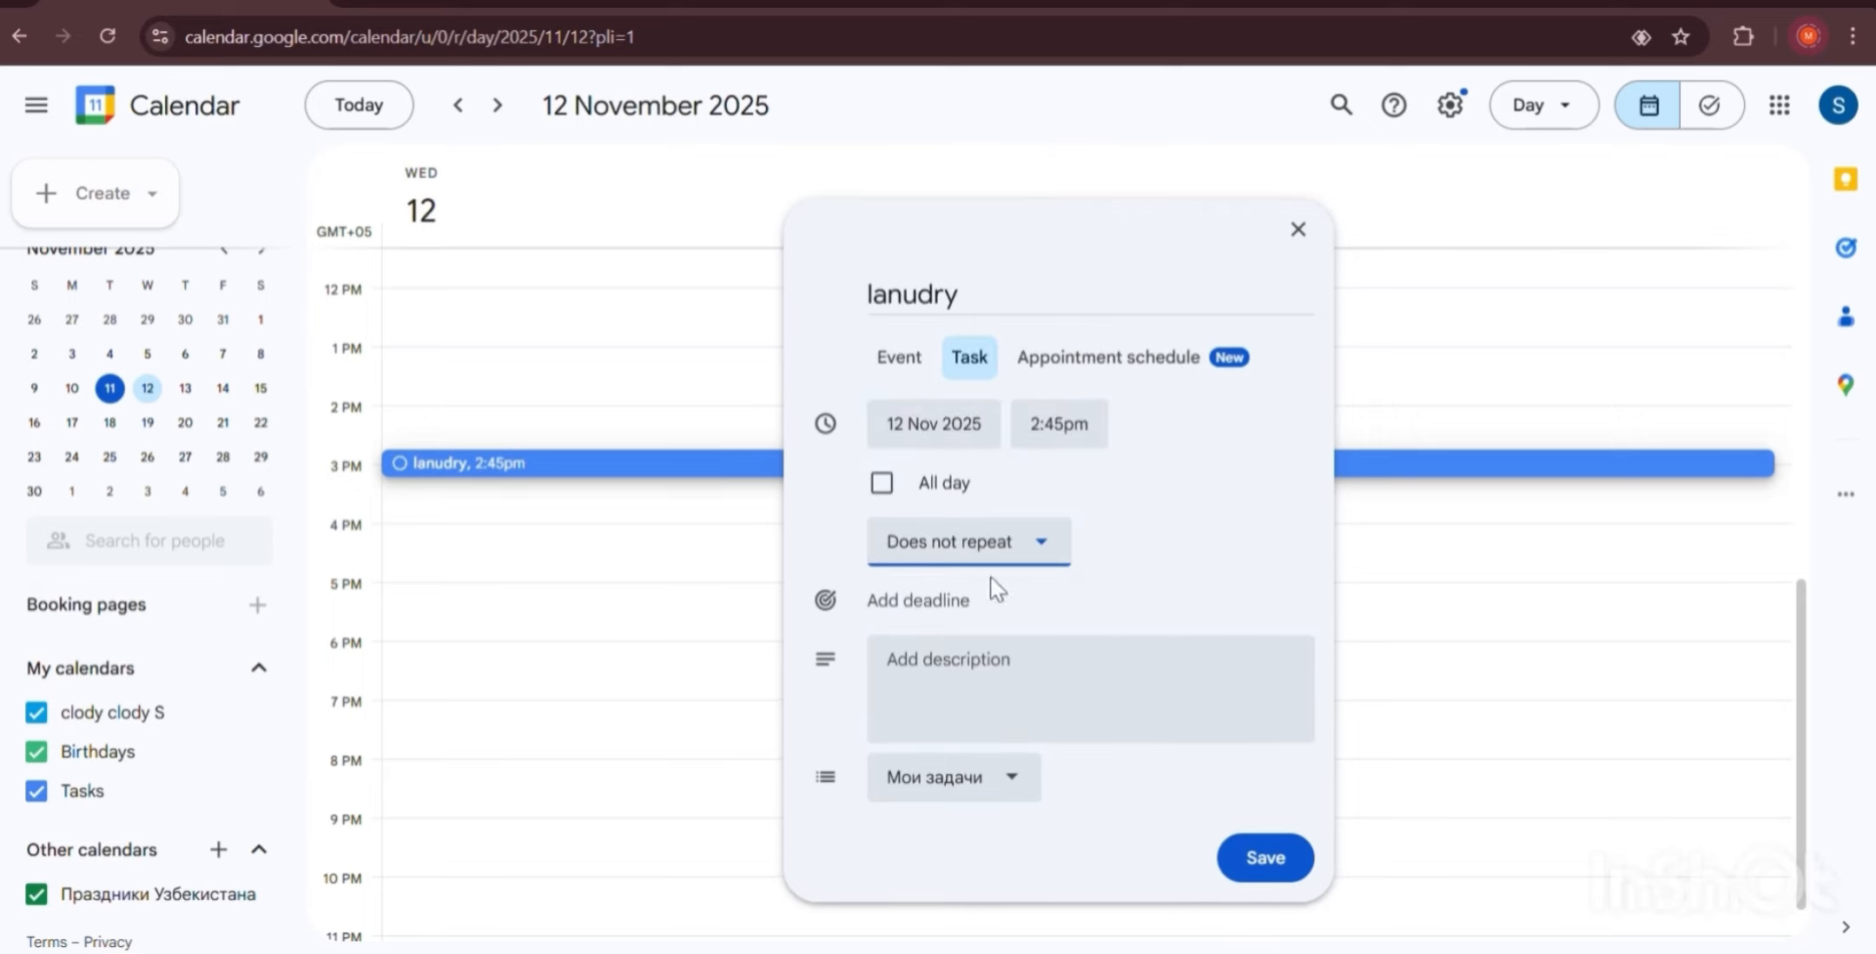
Give the lanudry task a deadline of 12 November 2025.
left_click(947, 617)
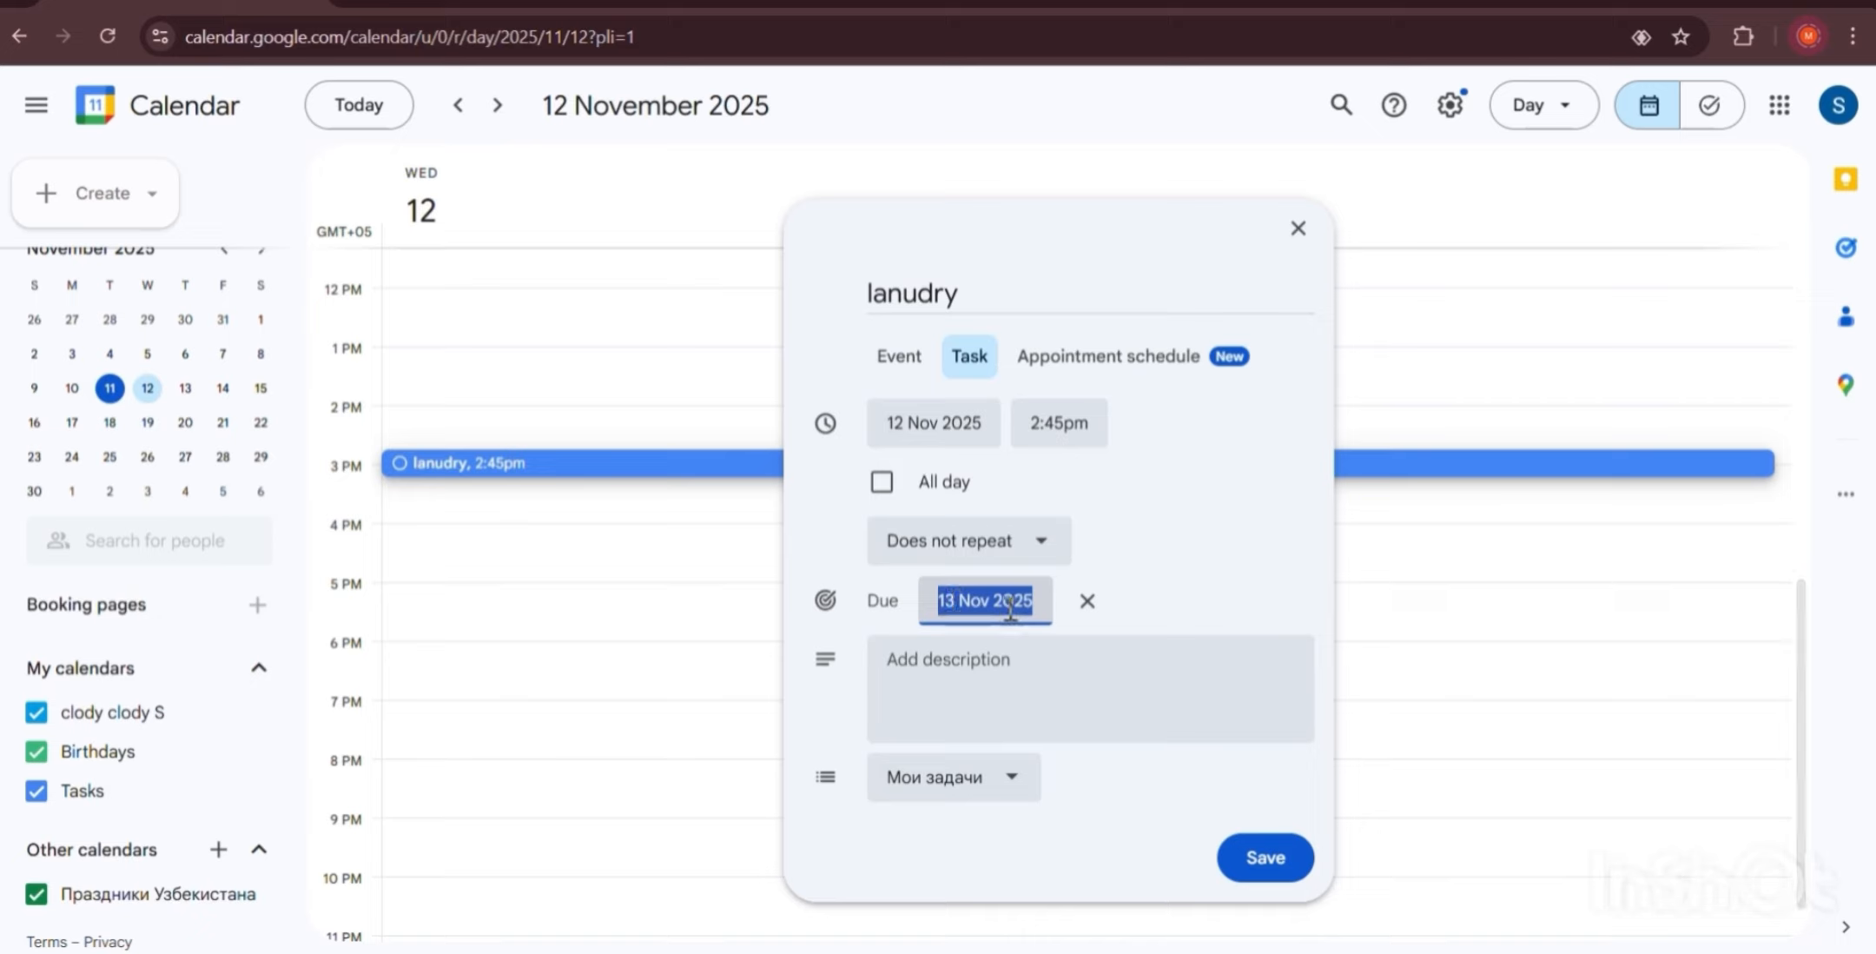
left_click(964, 602)
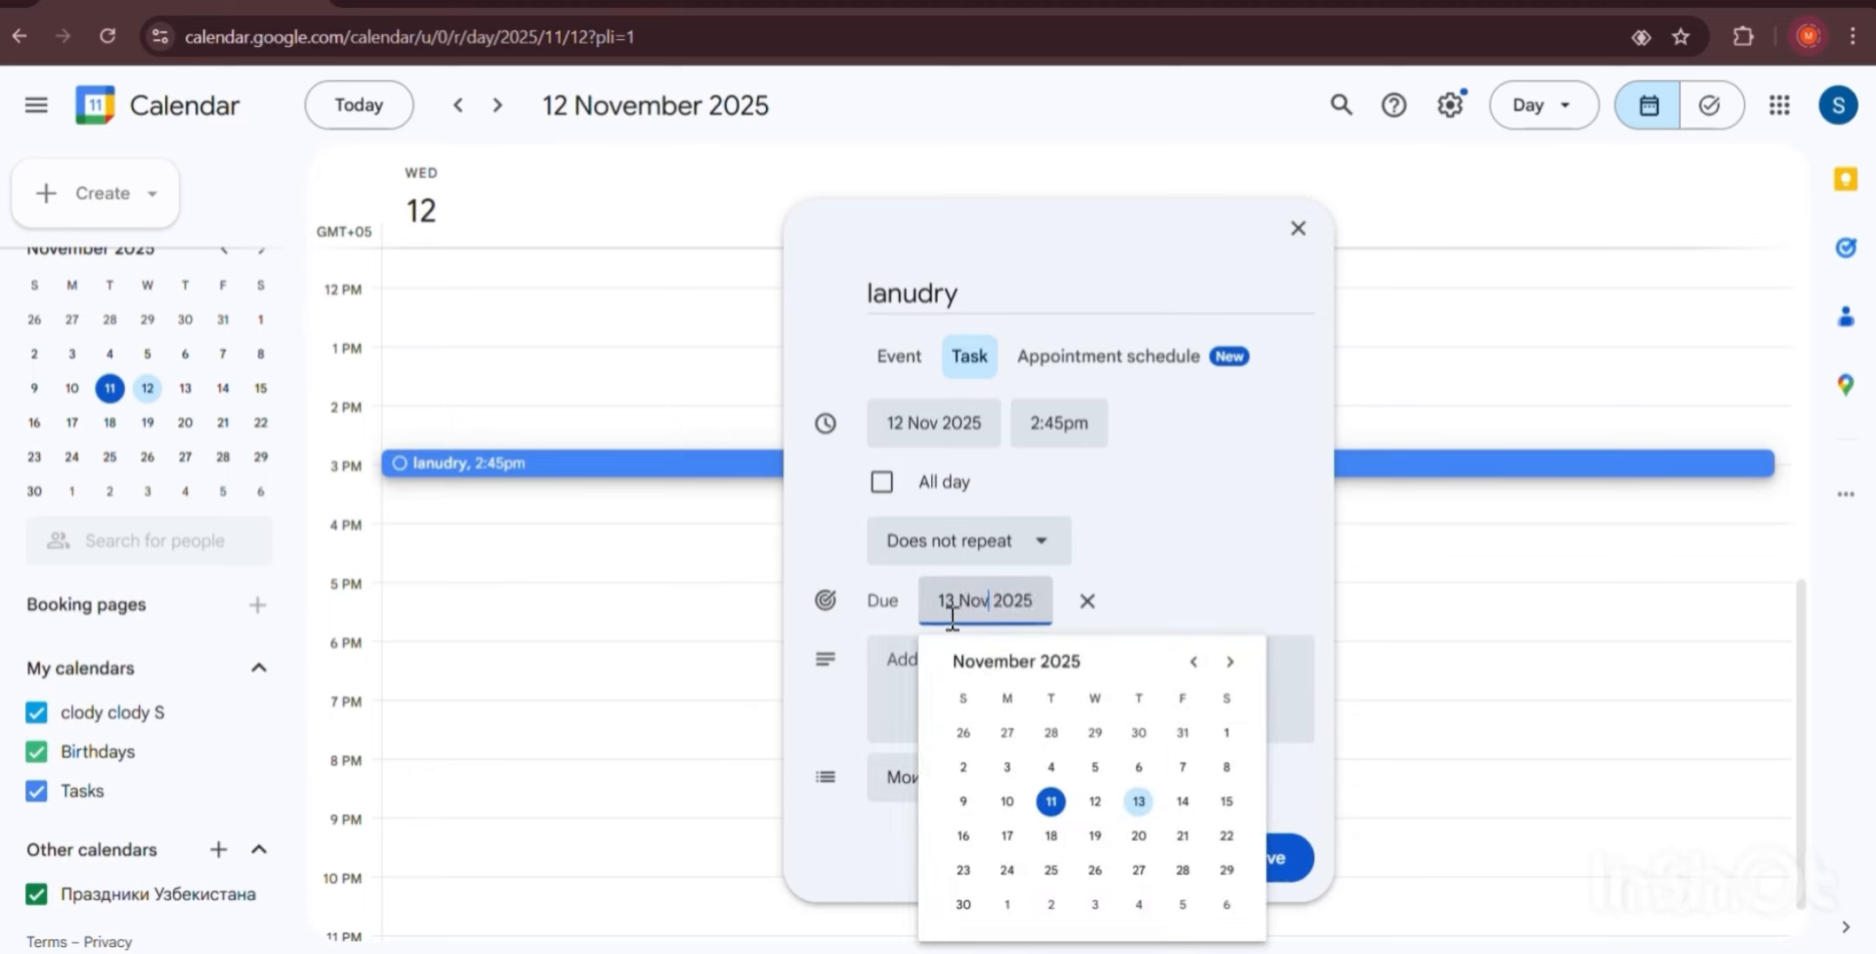
left_click(1095, 801)
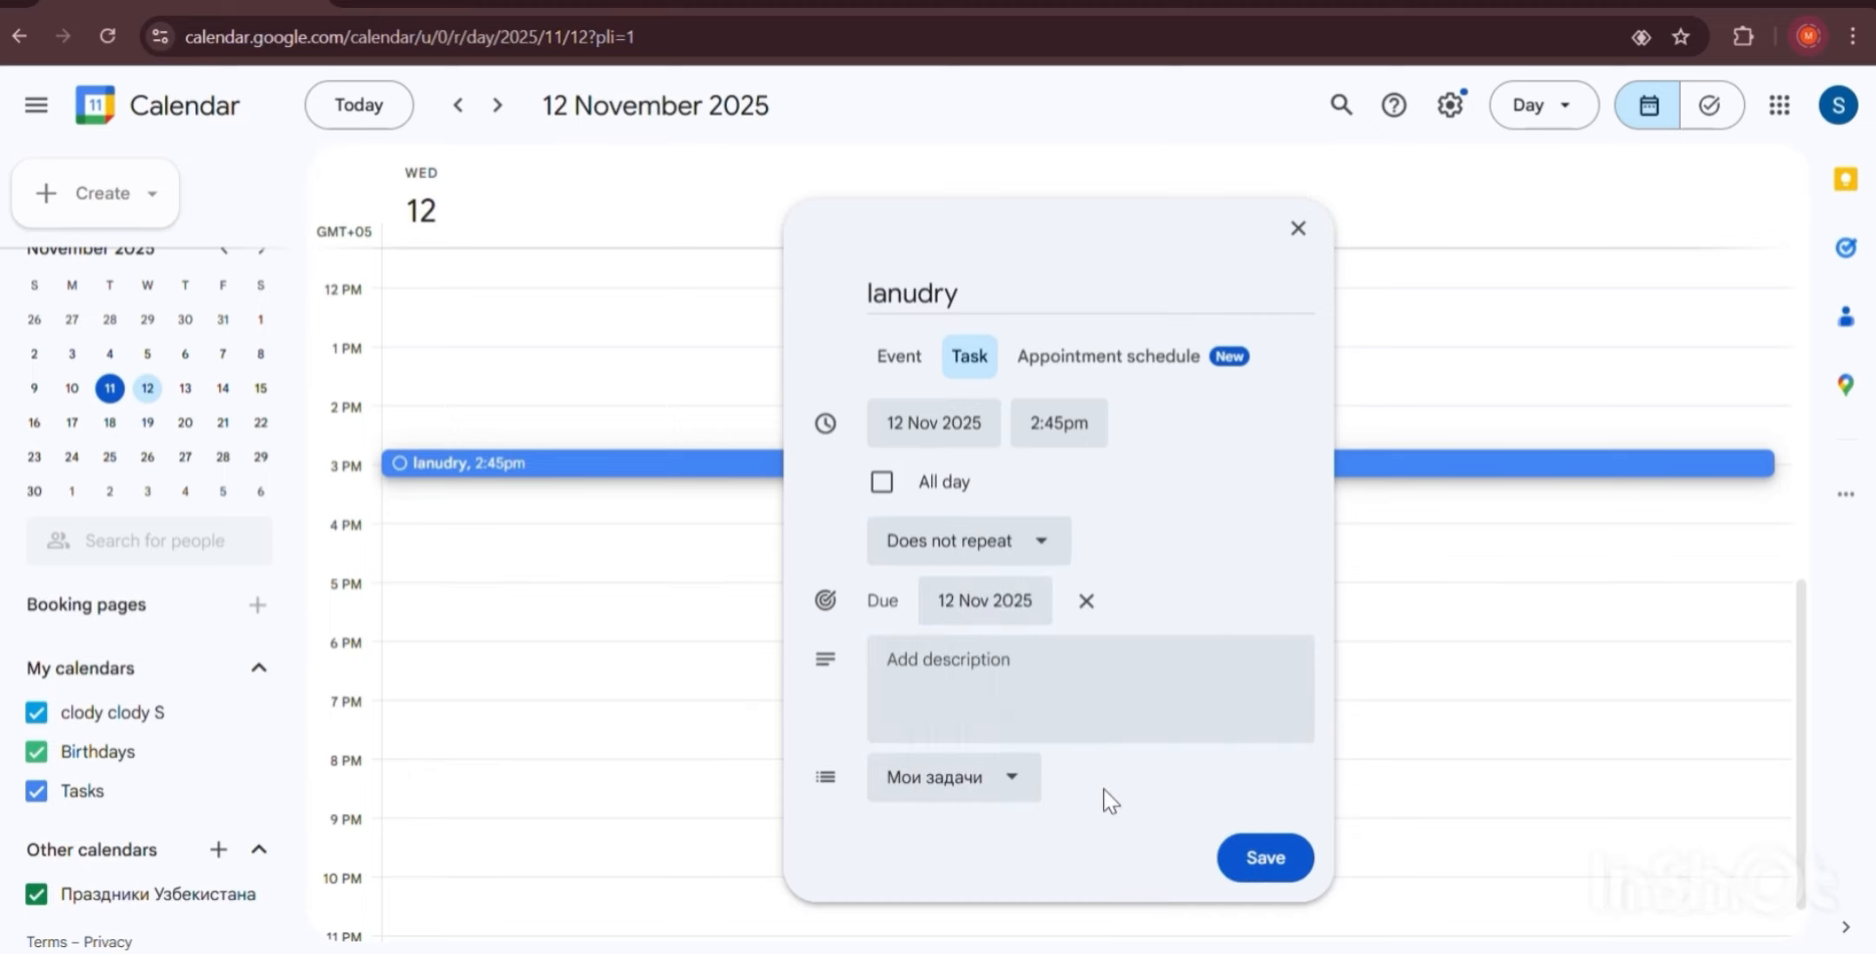
left_click(1018, 610)
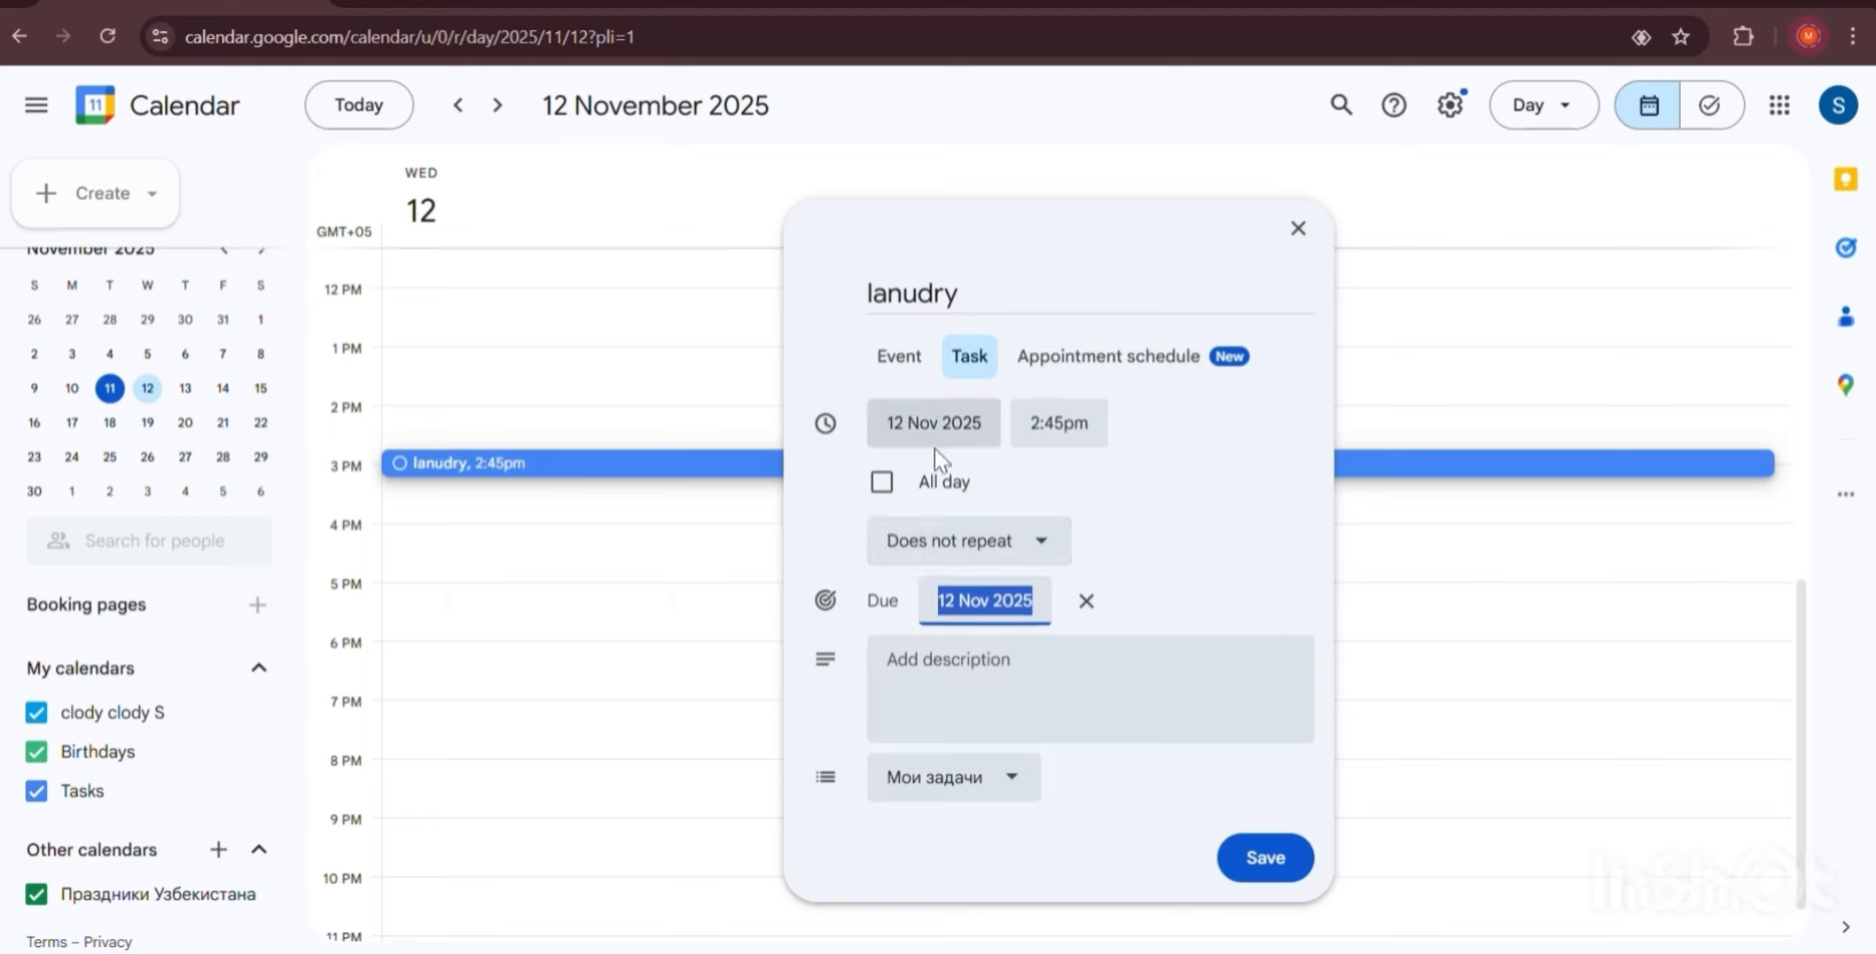
Add the description 'urgent!' and keep the task in the Мои задачи list.
left_click(992, 652)
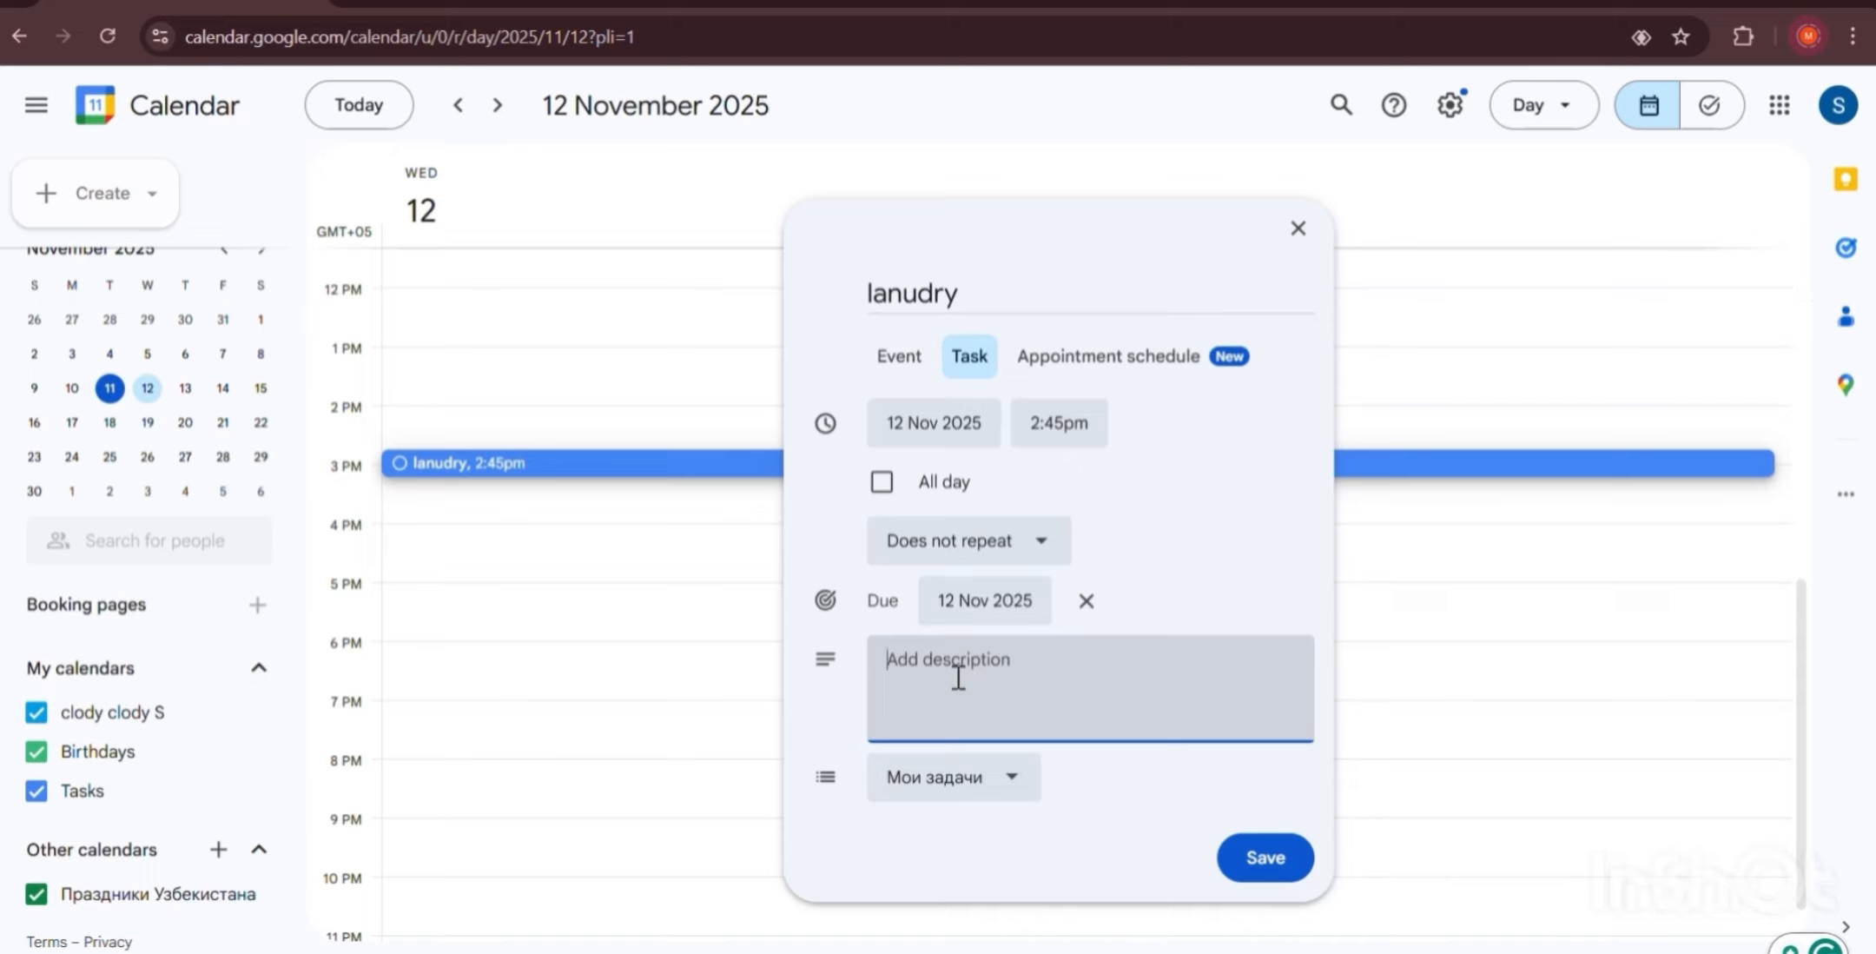
type("urge")
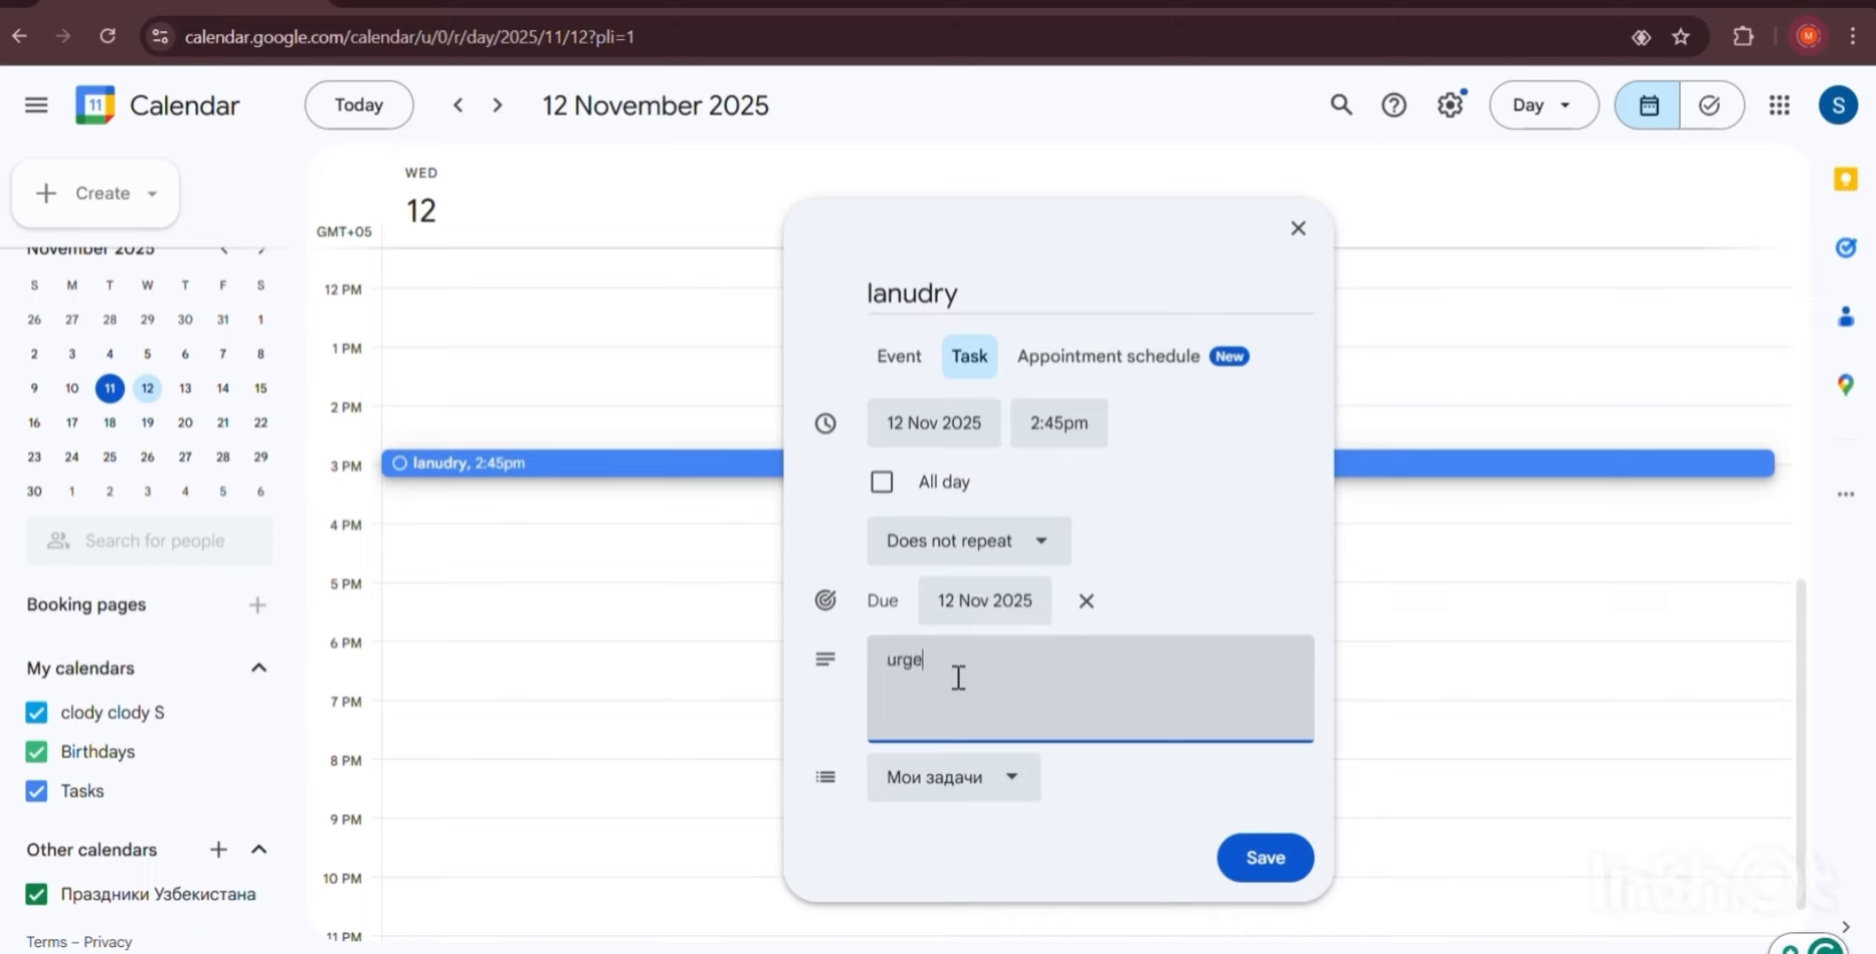
type("nt!")
left_click(1025, 777)
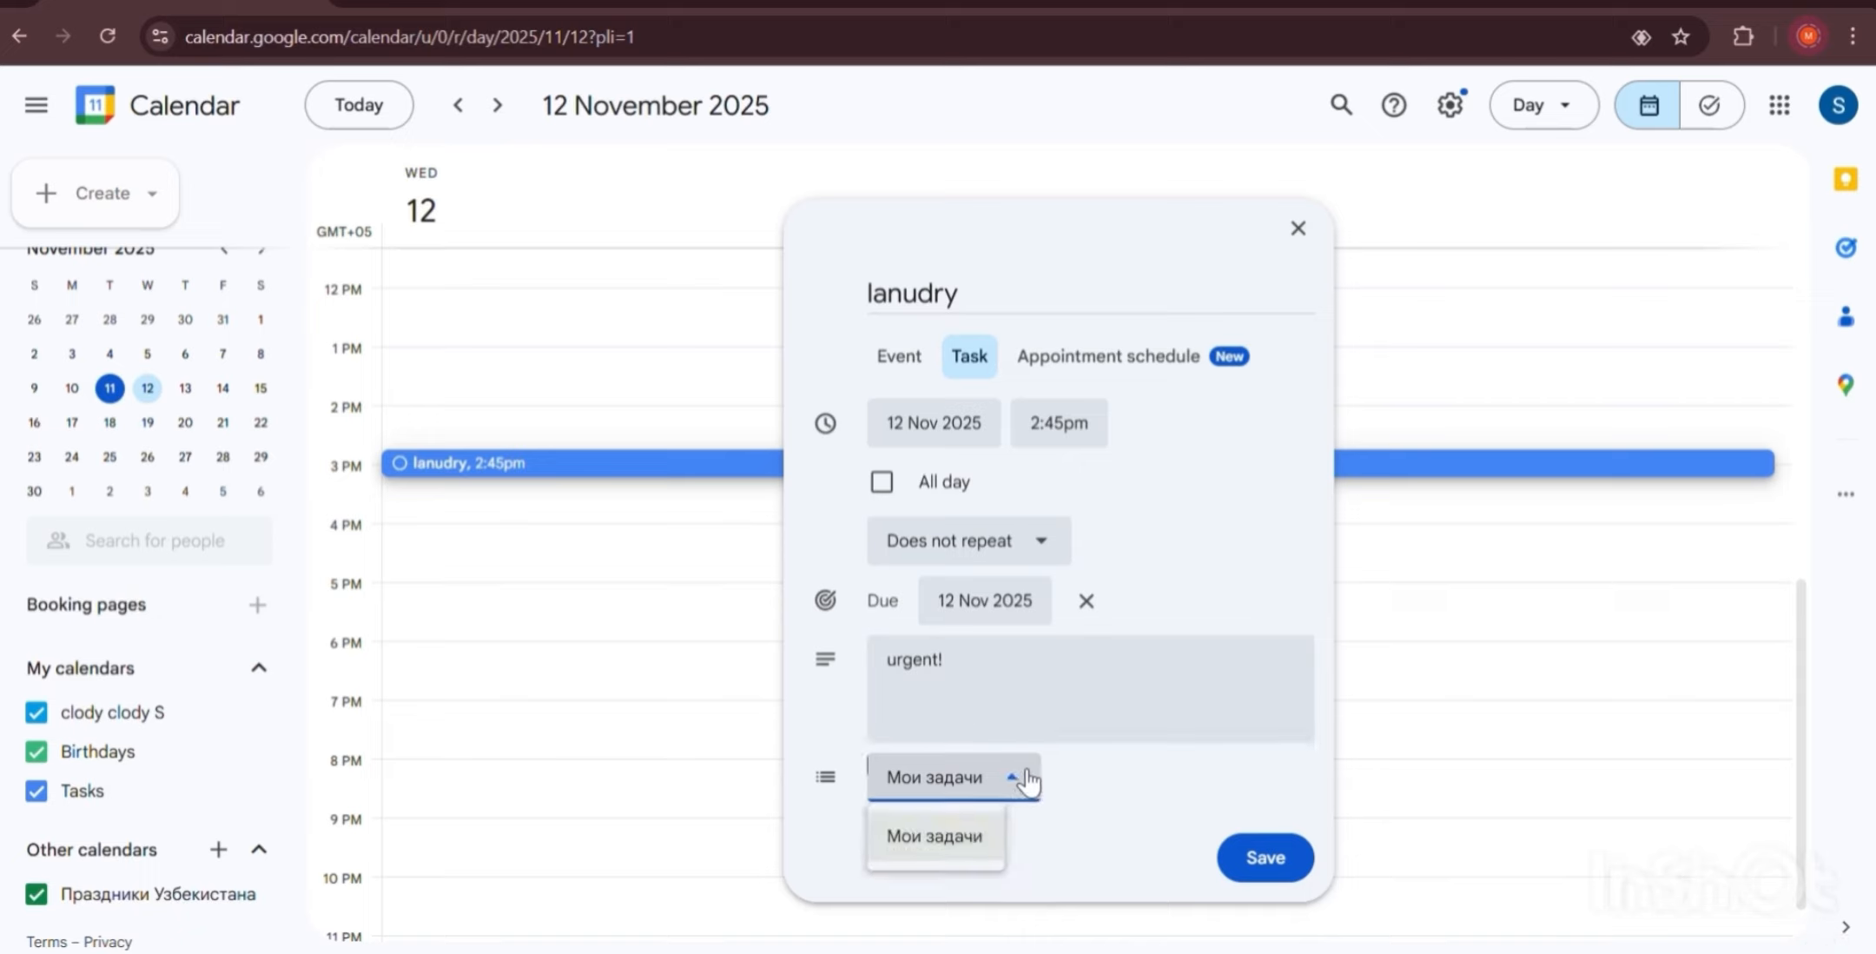
left_click(843, 769)
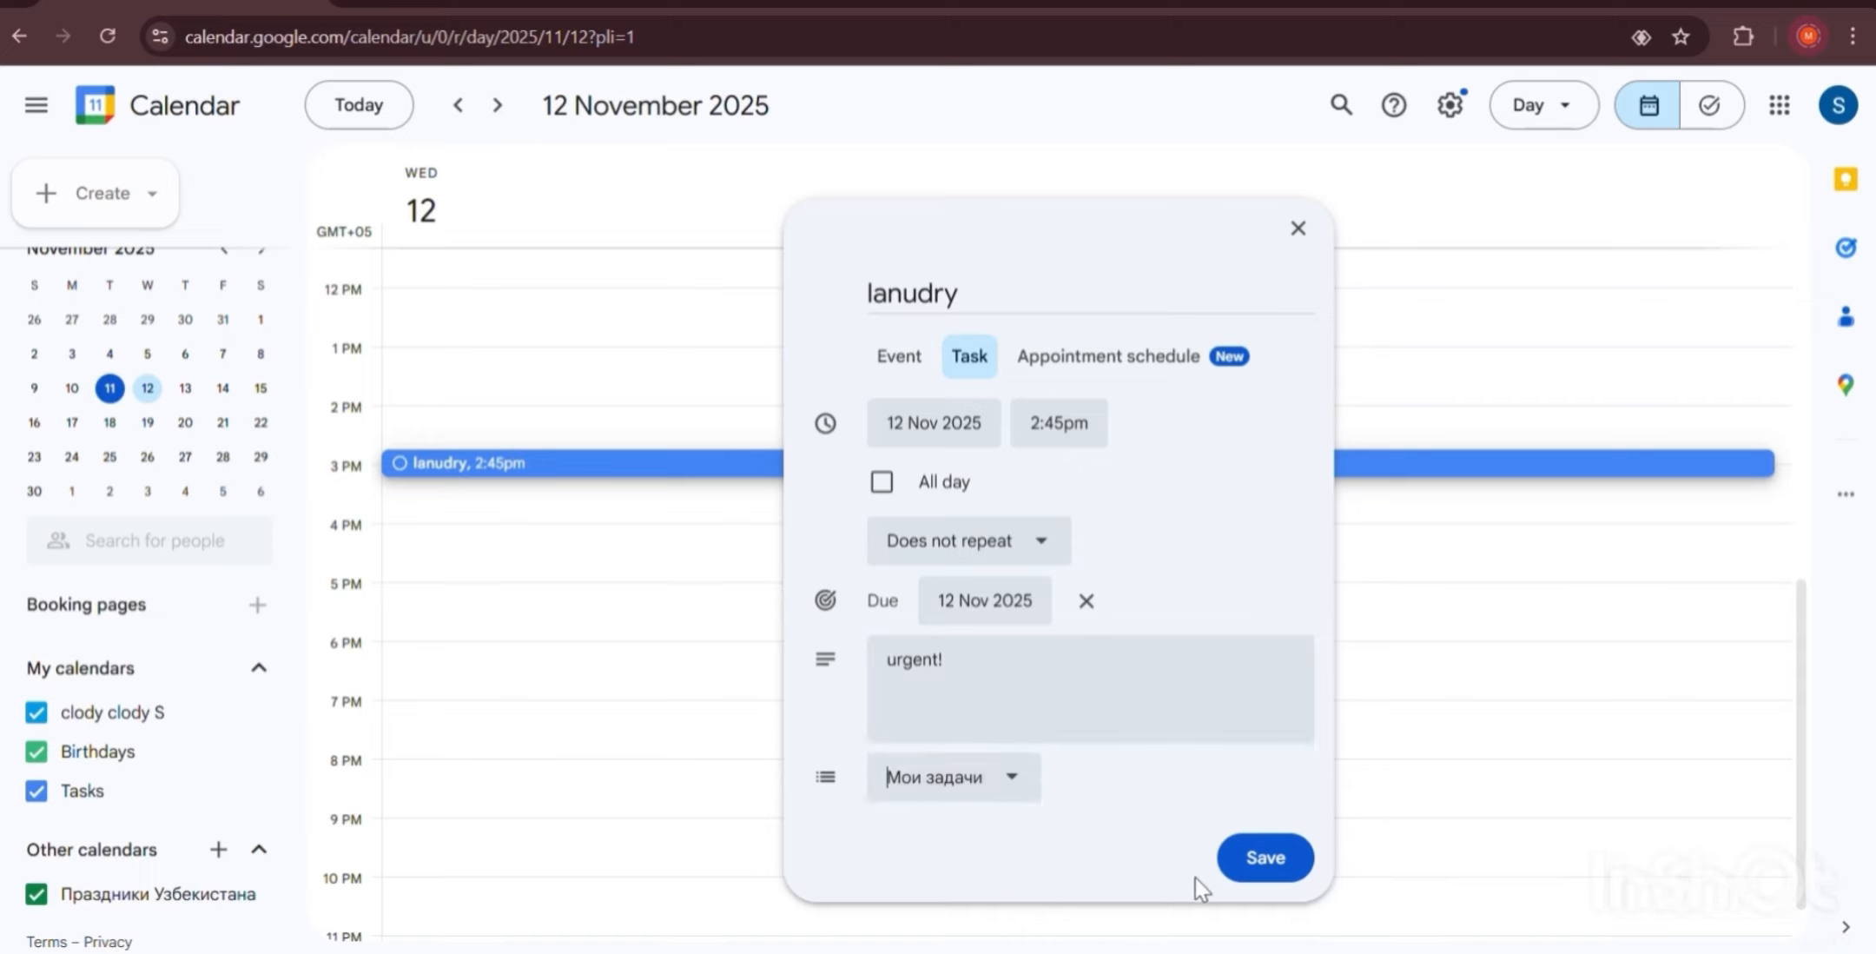
Save the lanudry task, then reopen it for editing and save it again.
left_click(1254, 876)
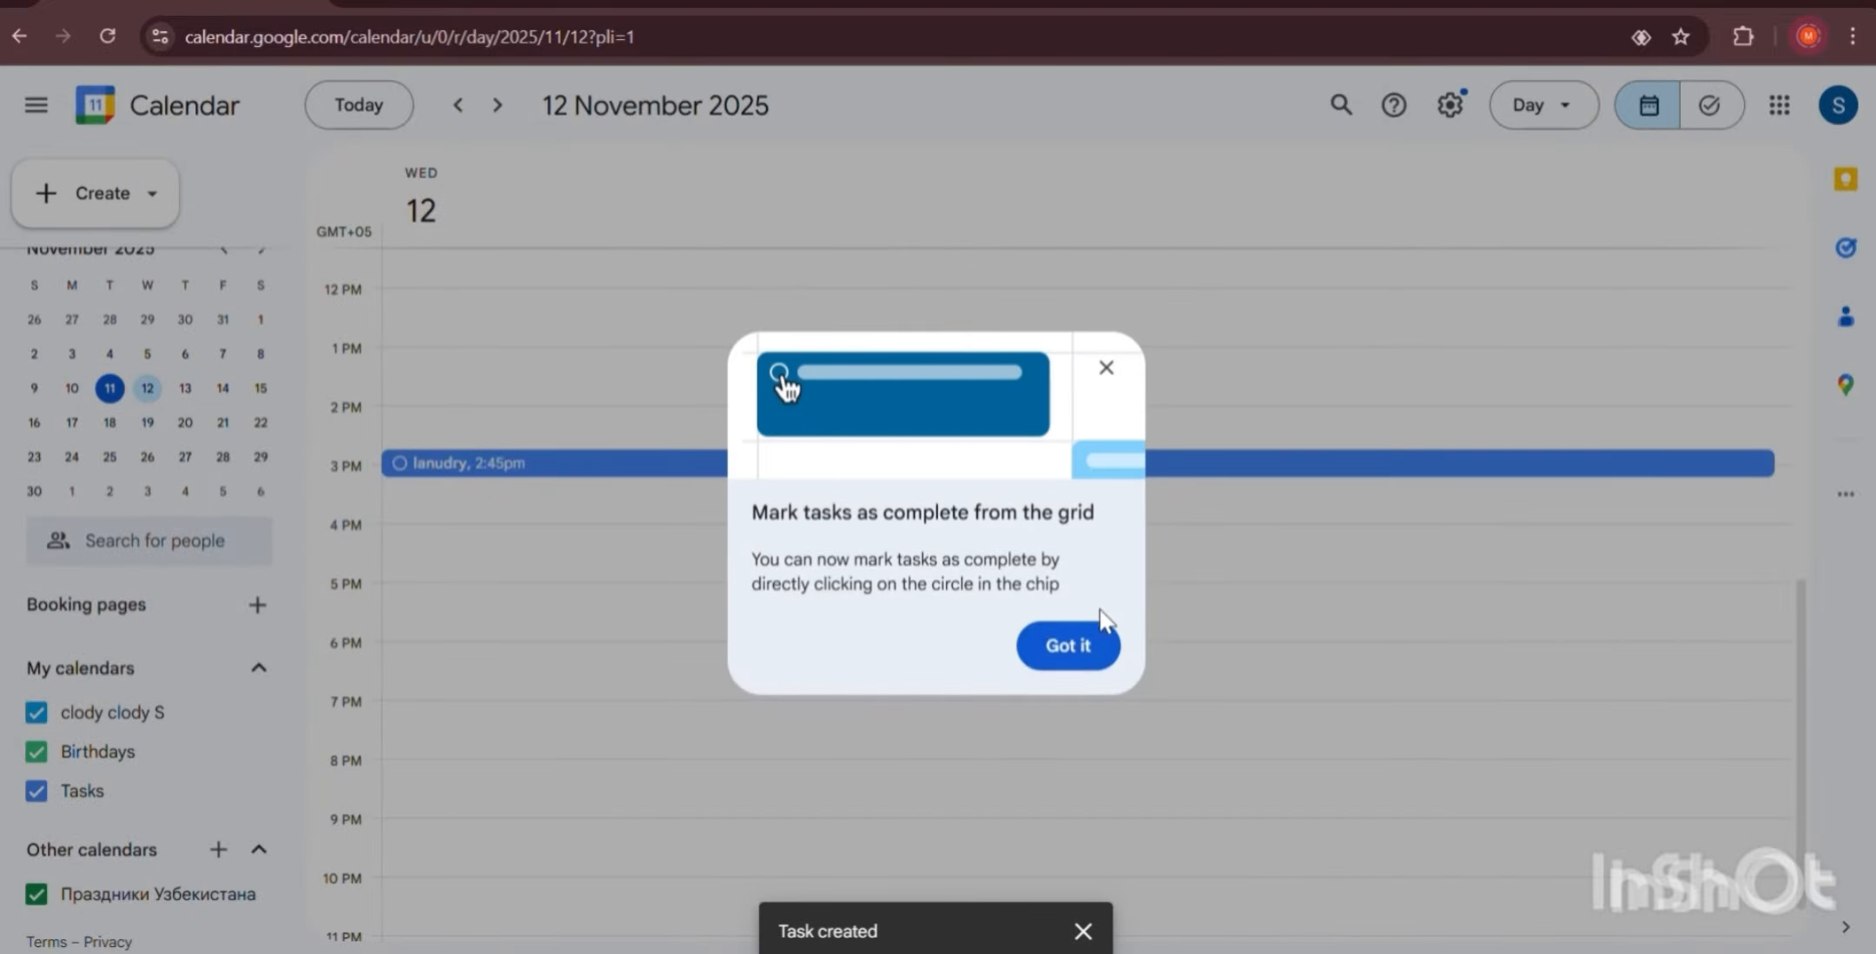
left_click(1086, 648)
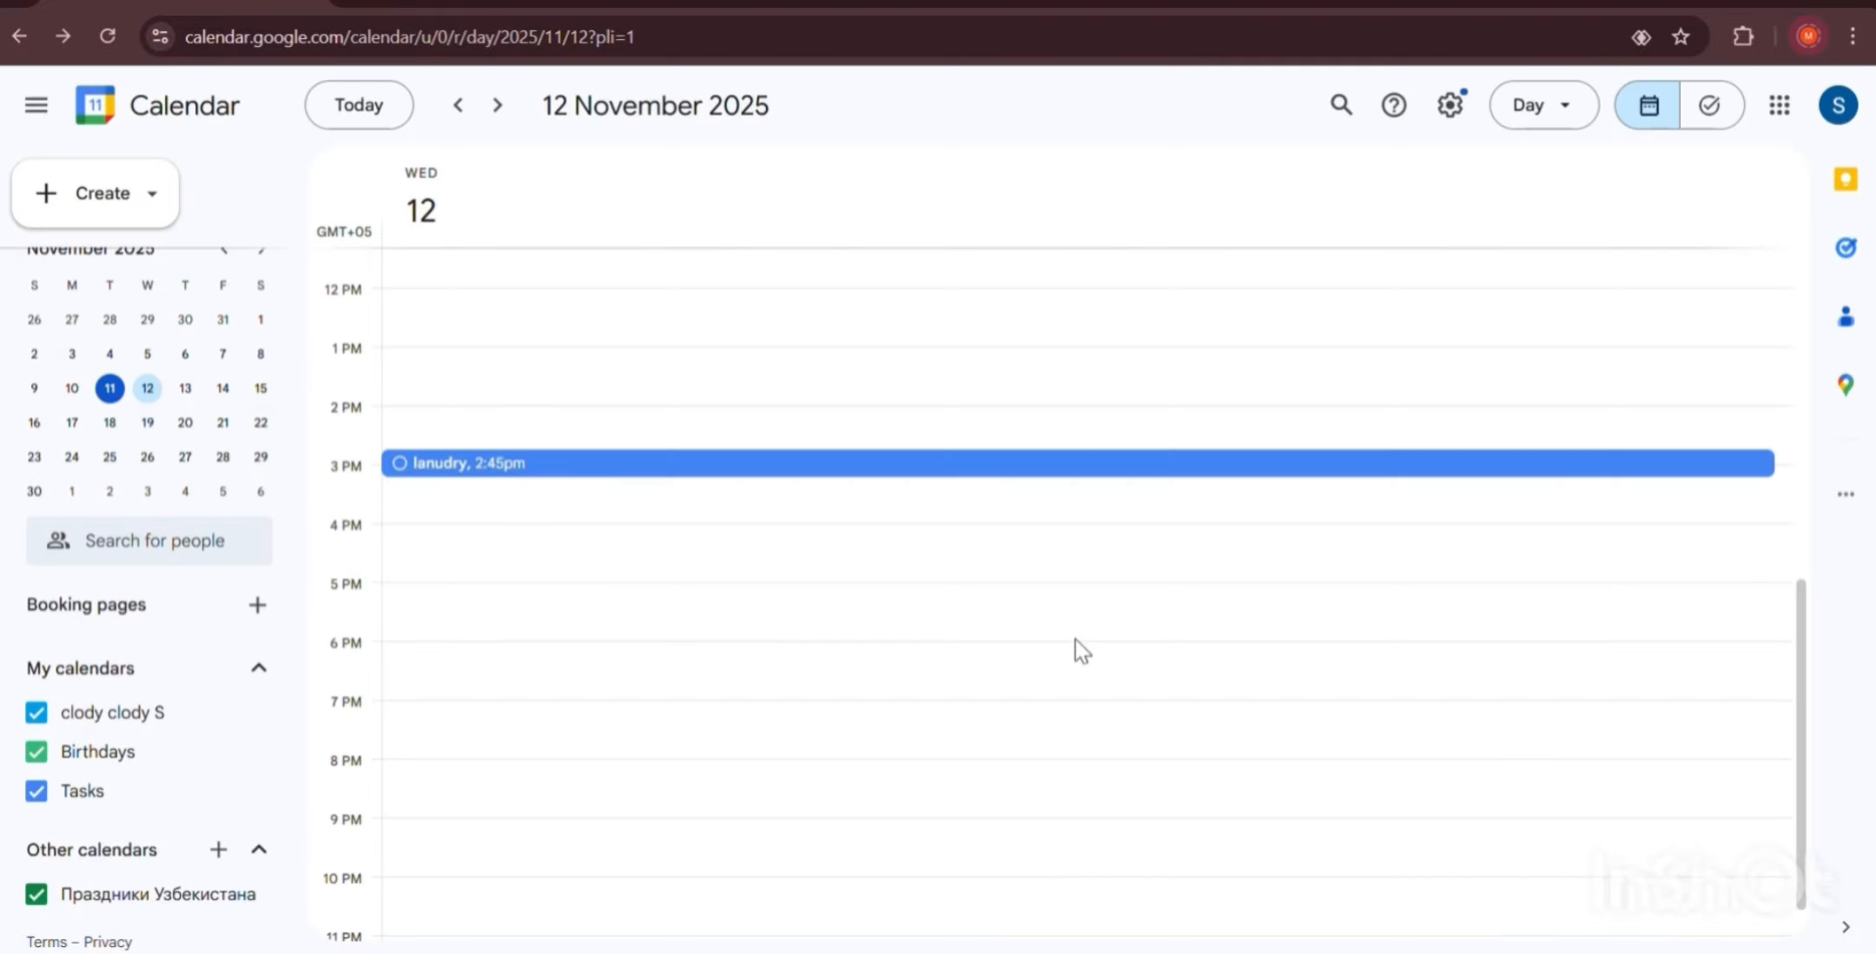
left_click(573, 465)
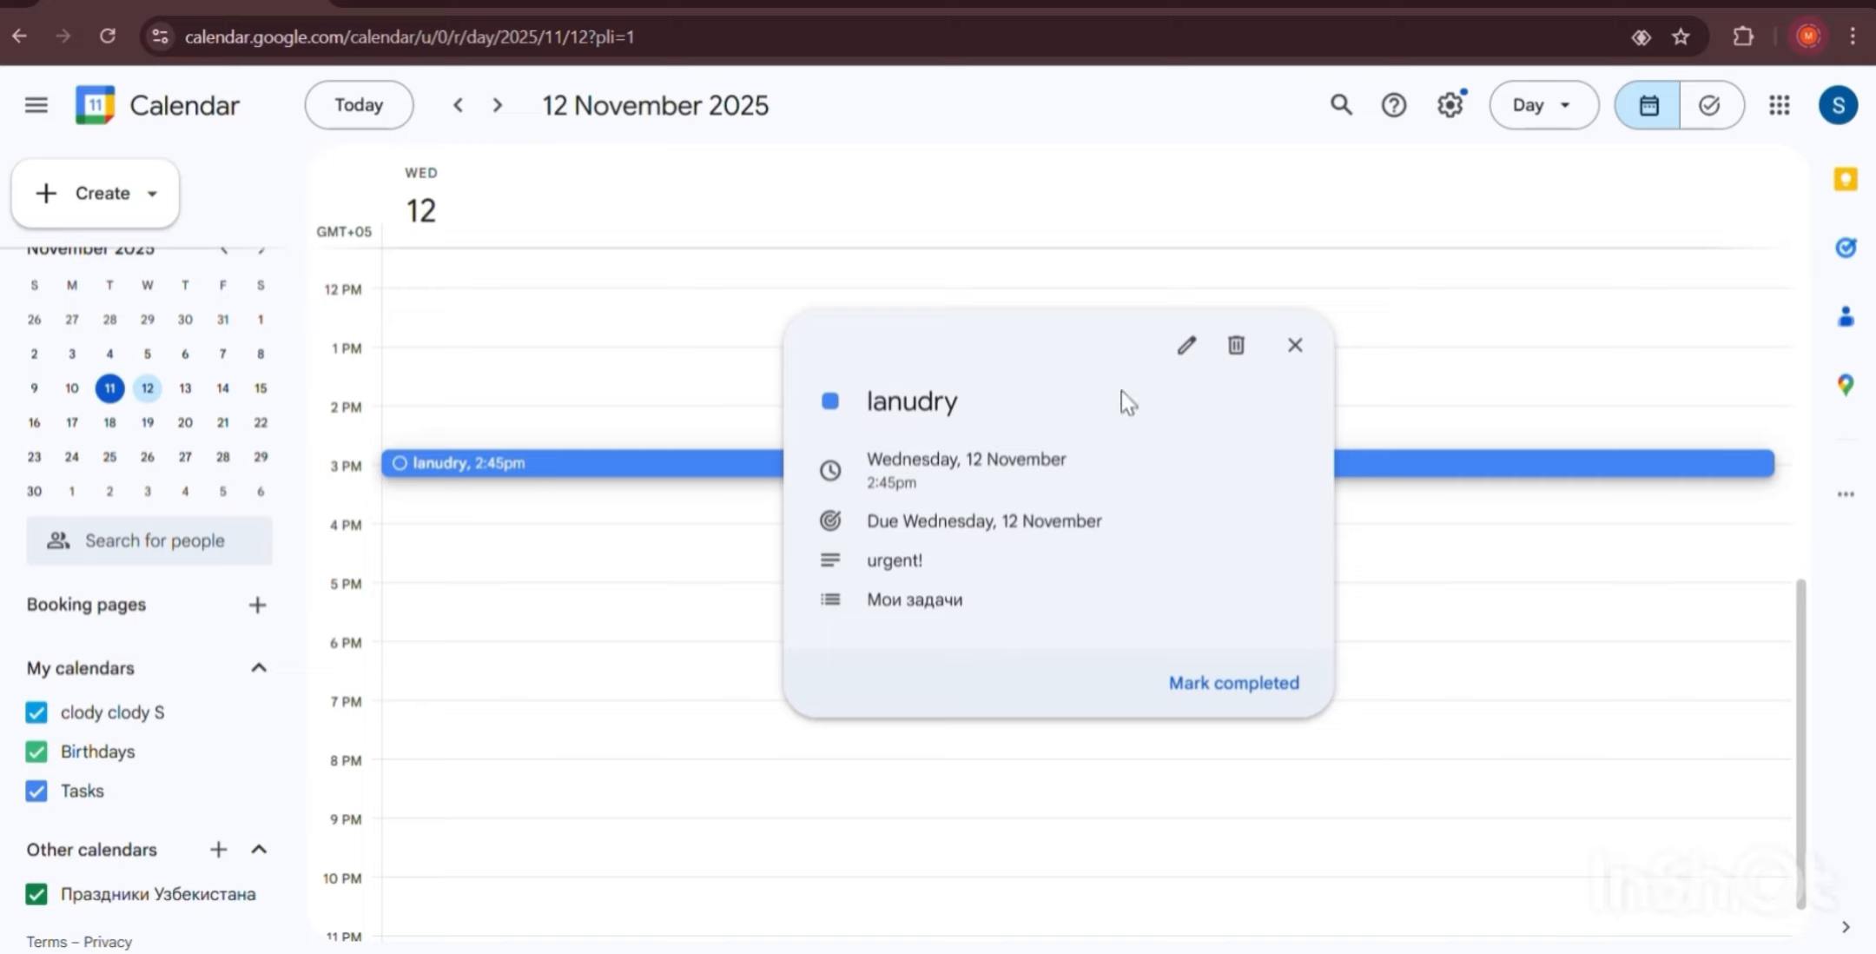
left_click(1186, 347)
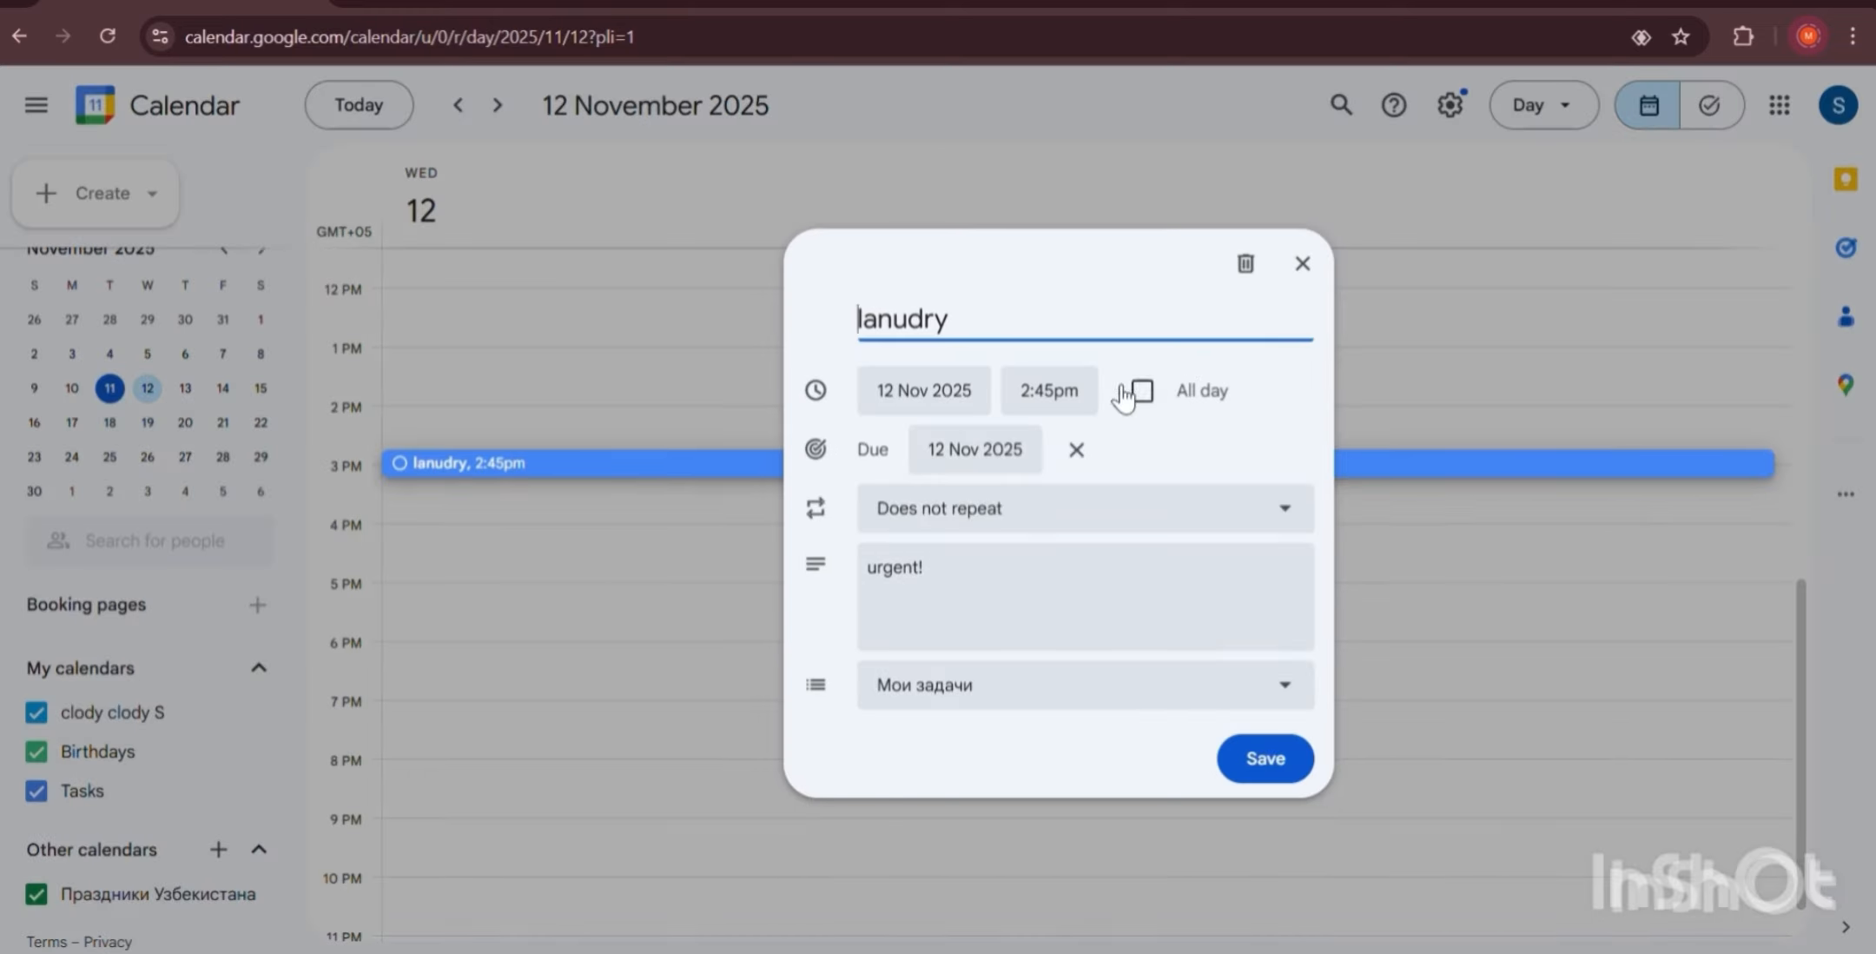
left_click(1285, 757)
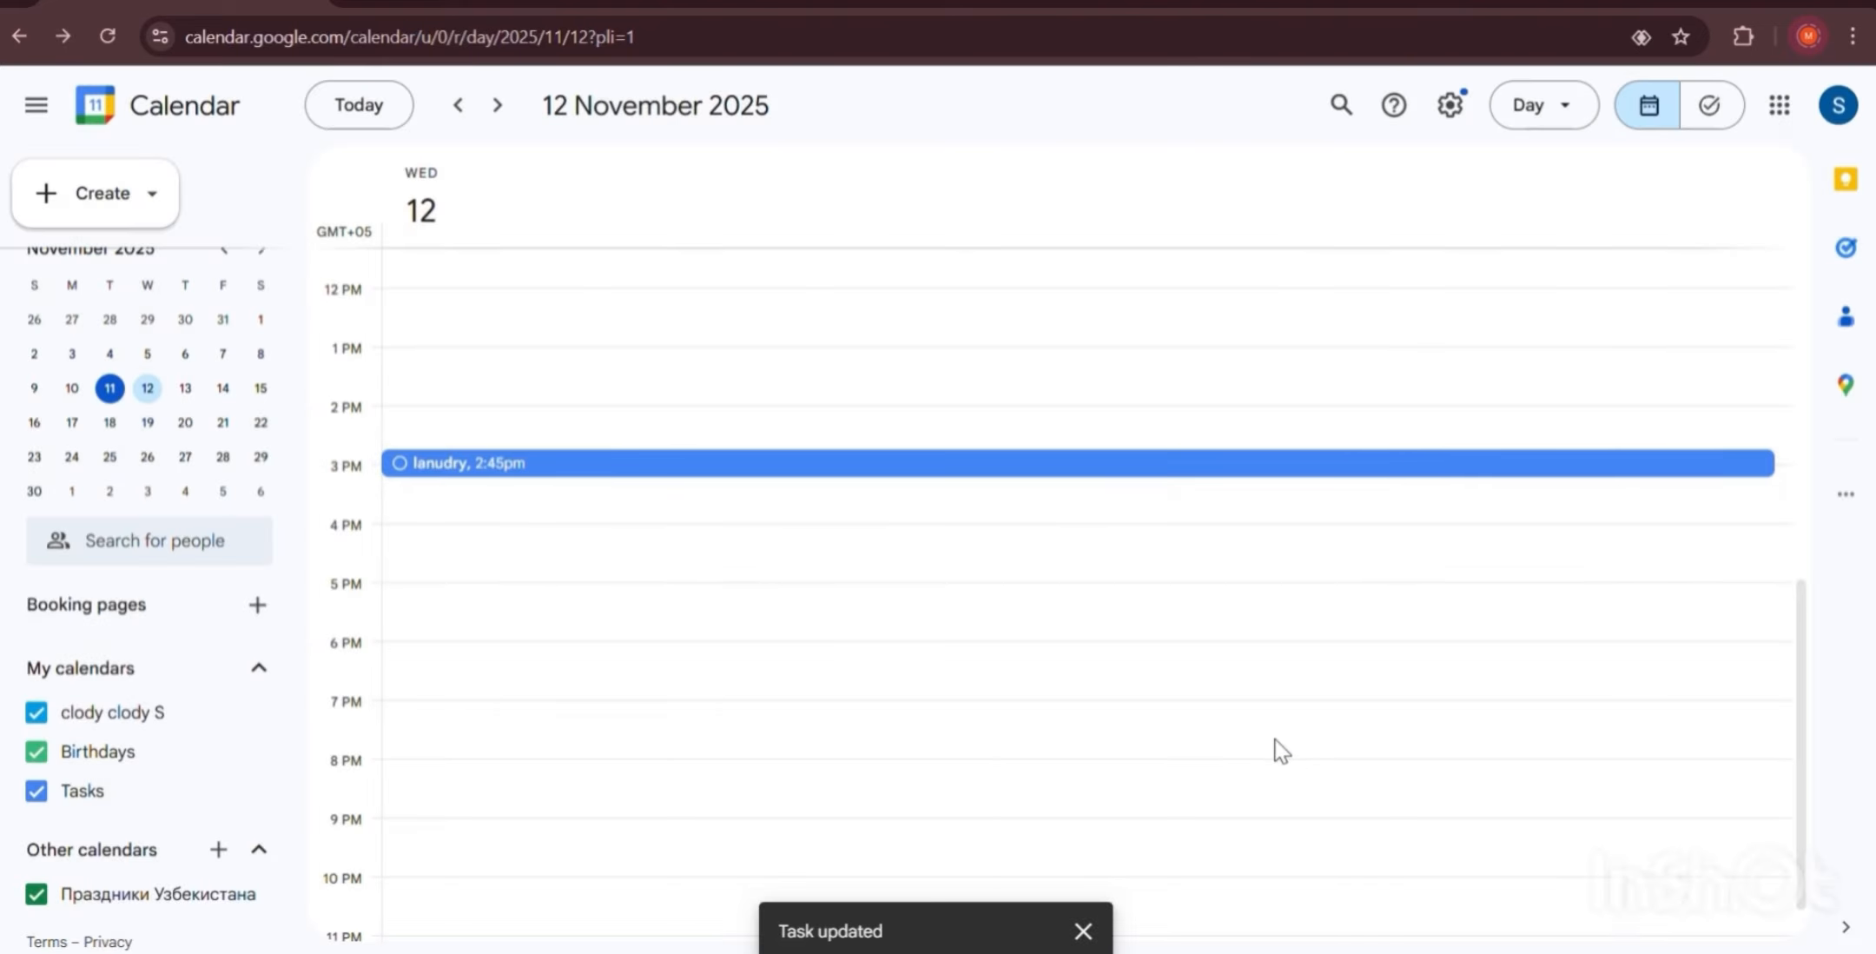
Mark the lanudry task completed so it appears struck through on 12 November.
left_click(980, 464)
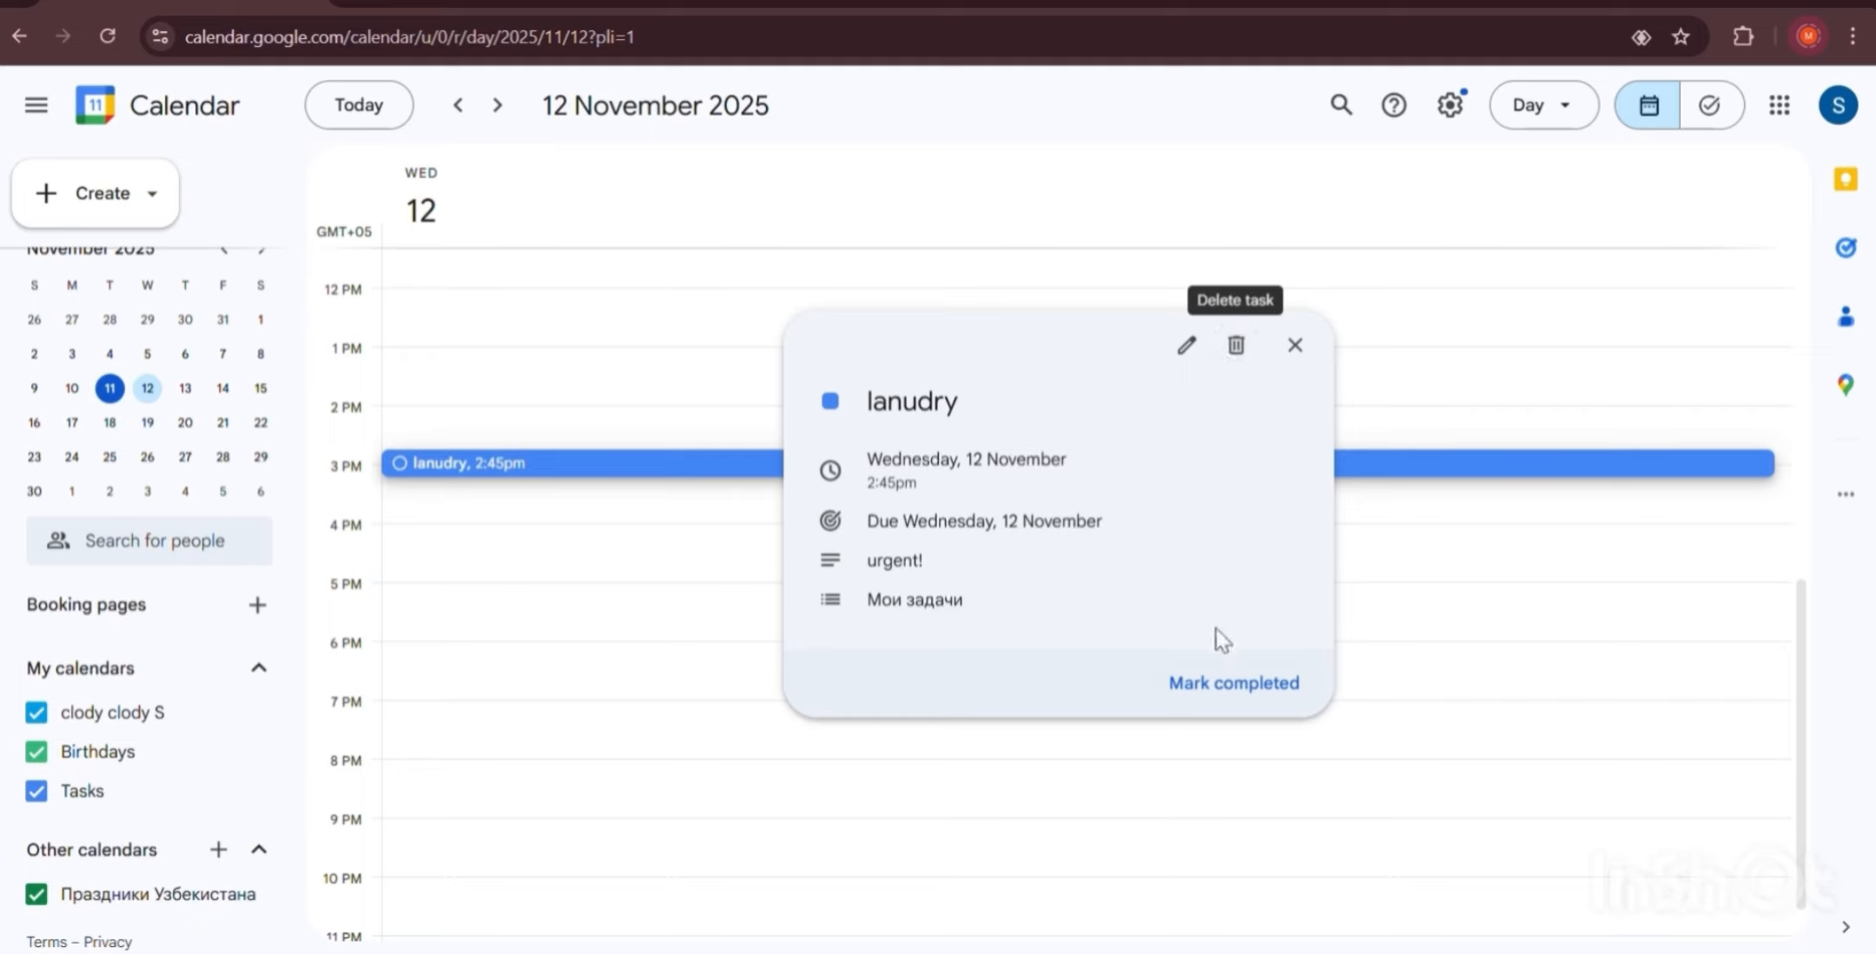
left_click(1237, 686)
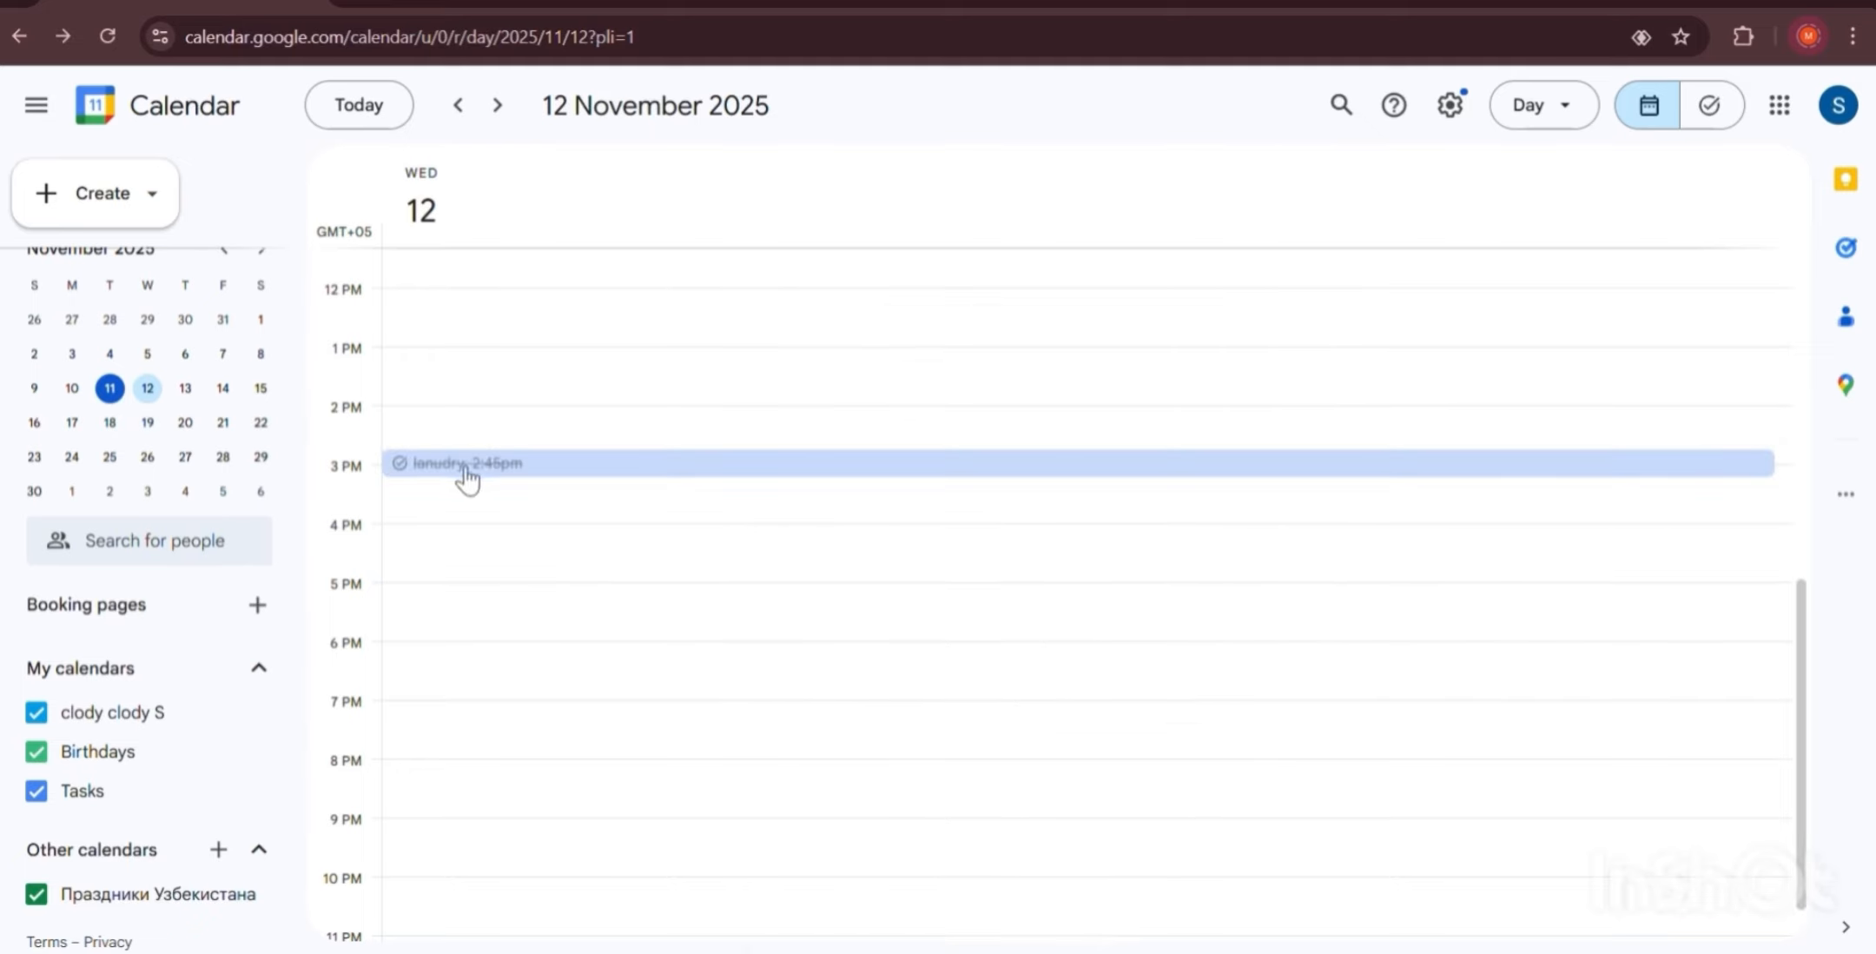
scroll(487, 570, "up", 2)
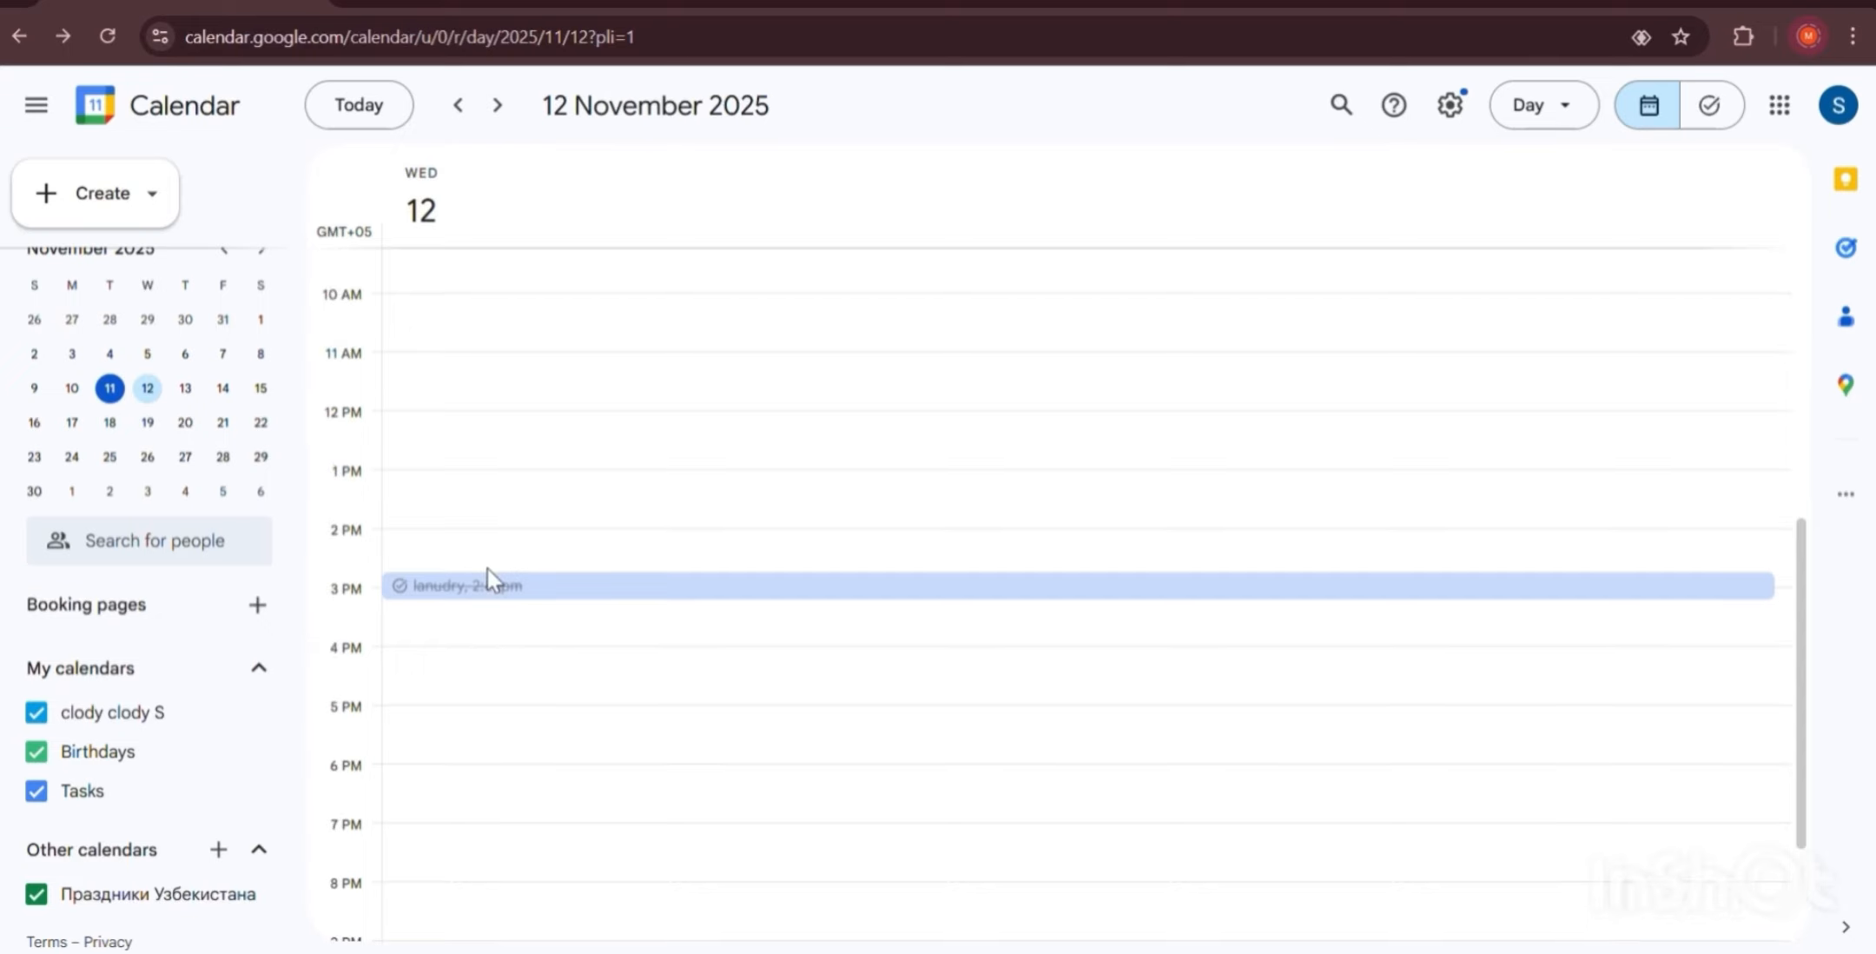
scroll(493, 565, "down", 2)
scroll(497, 566, "up", 4)
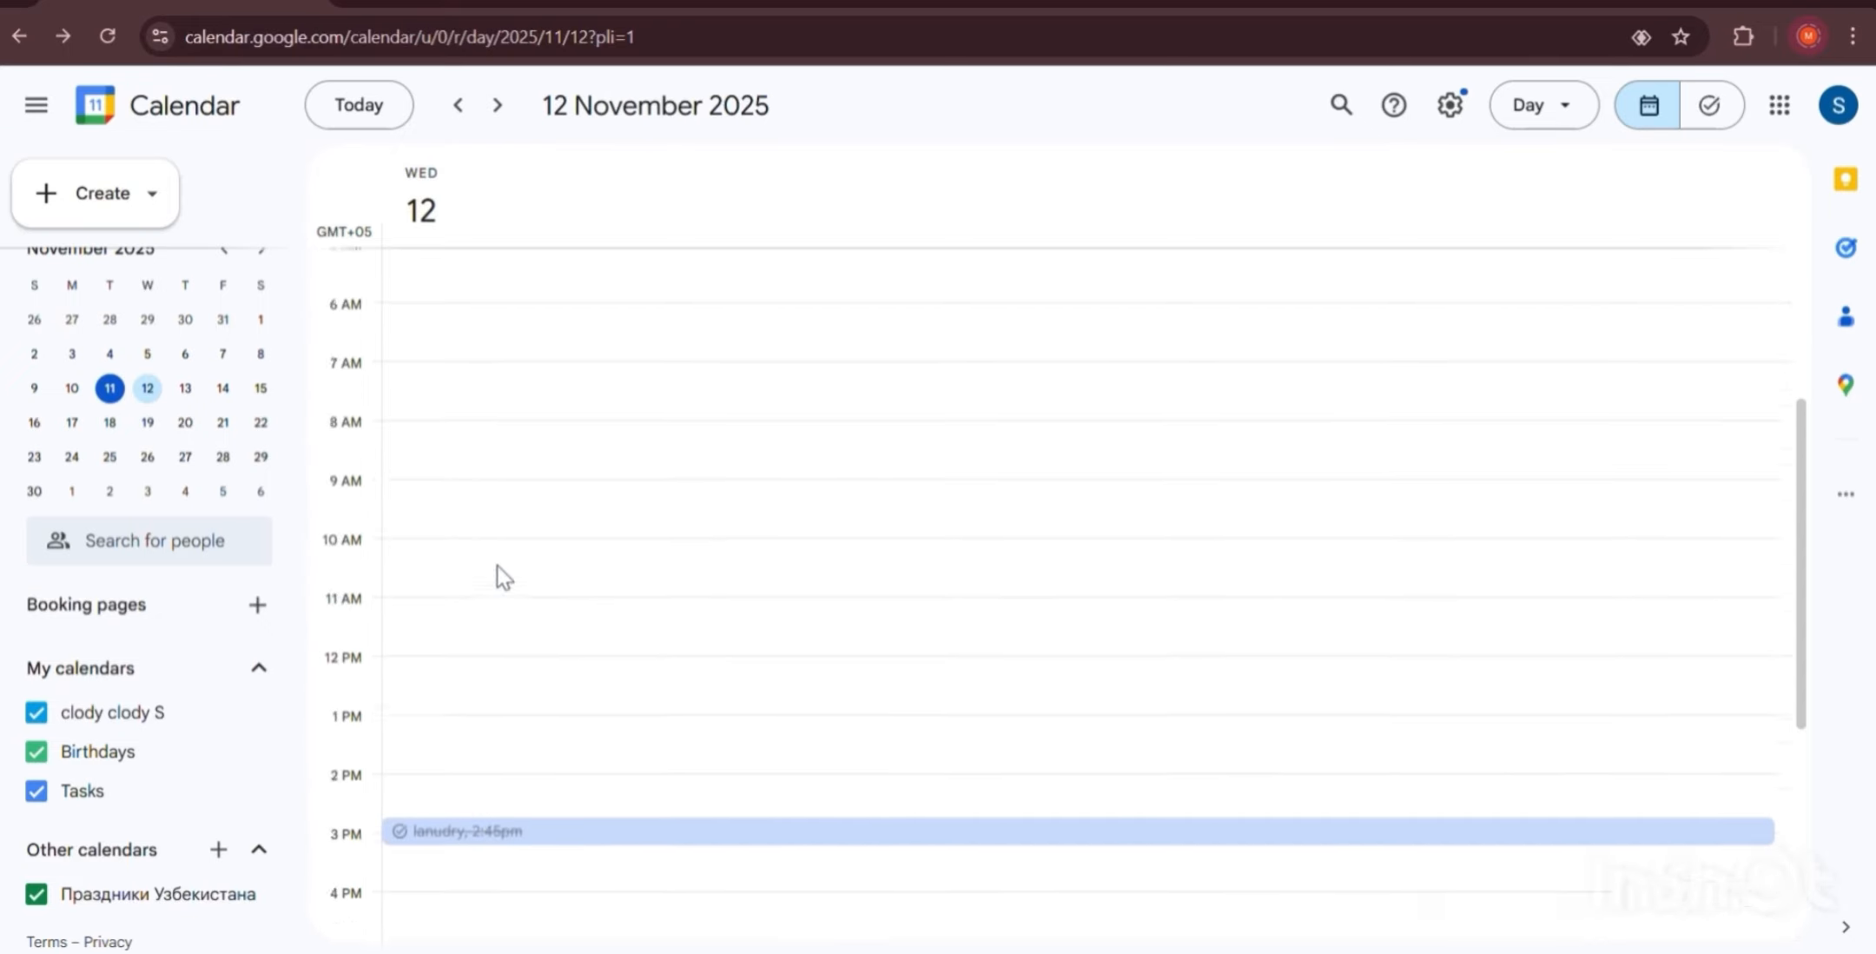
scroll(497, 566, "down", 4)
scroll(500, 565, "up", 4)
scroll(503, 446, "down", 5)
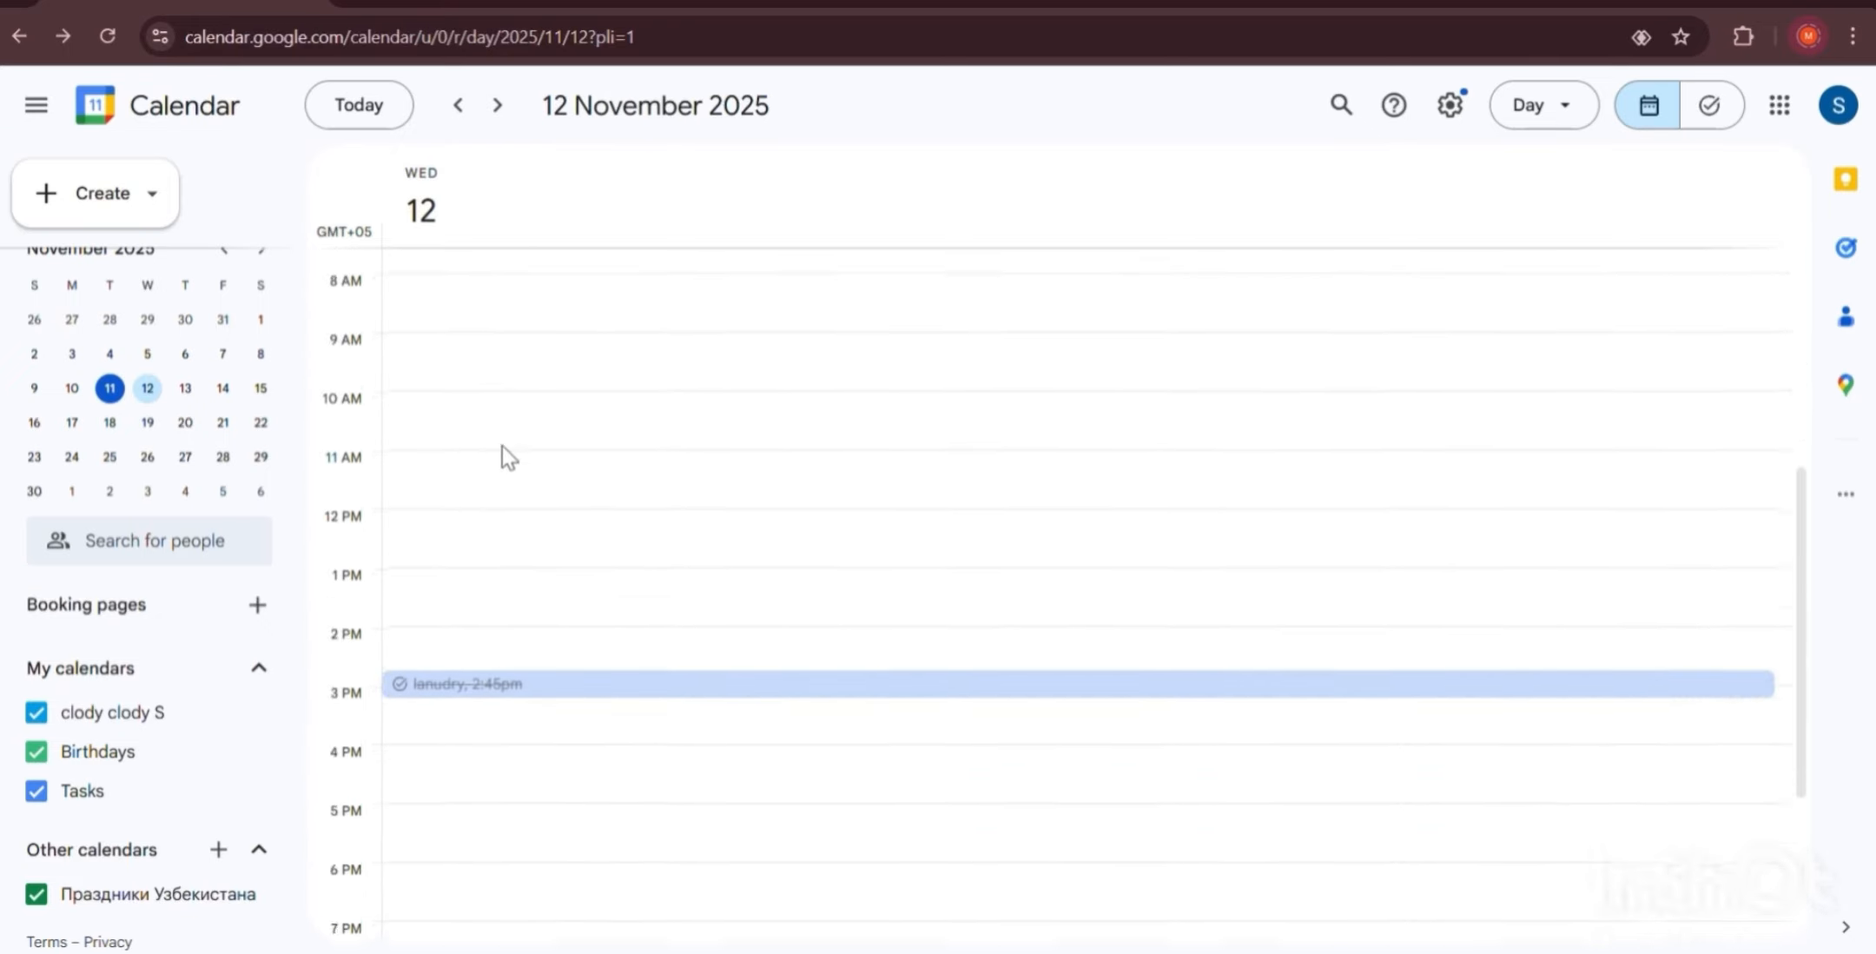
Create a 'wedding' event from 6:00pm 12 November to 12:00am 13 November.
left_click(473, 626)
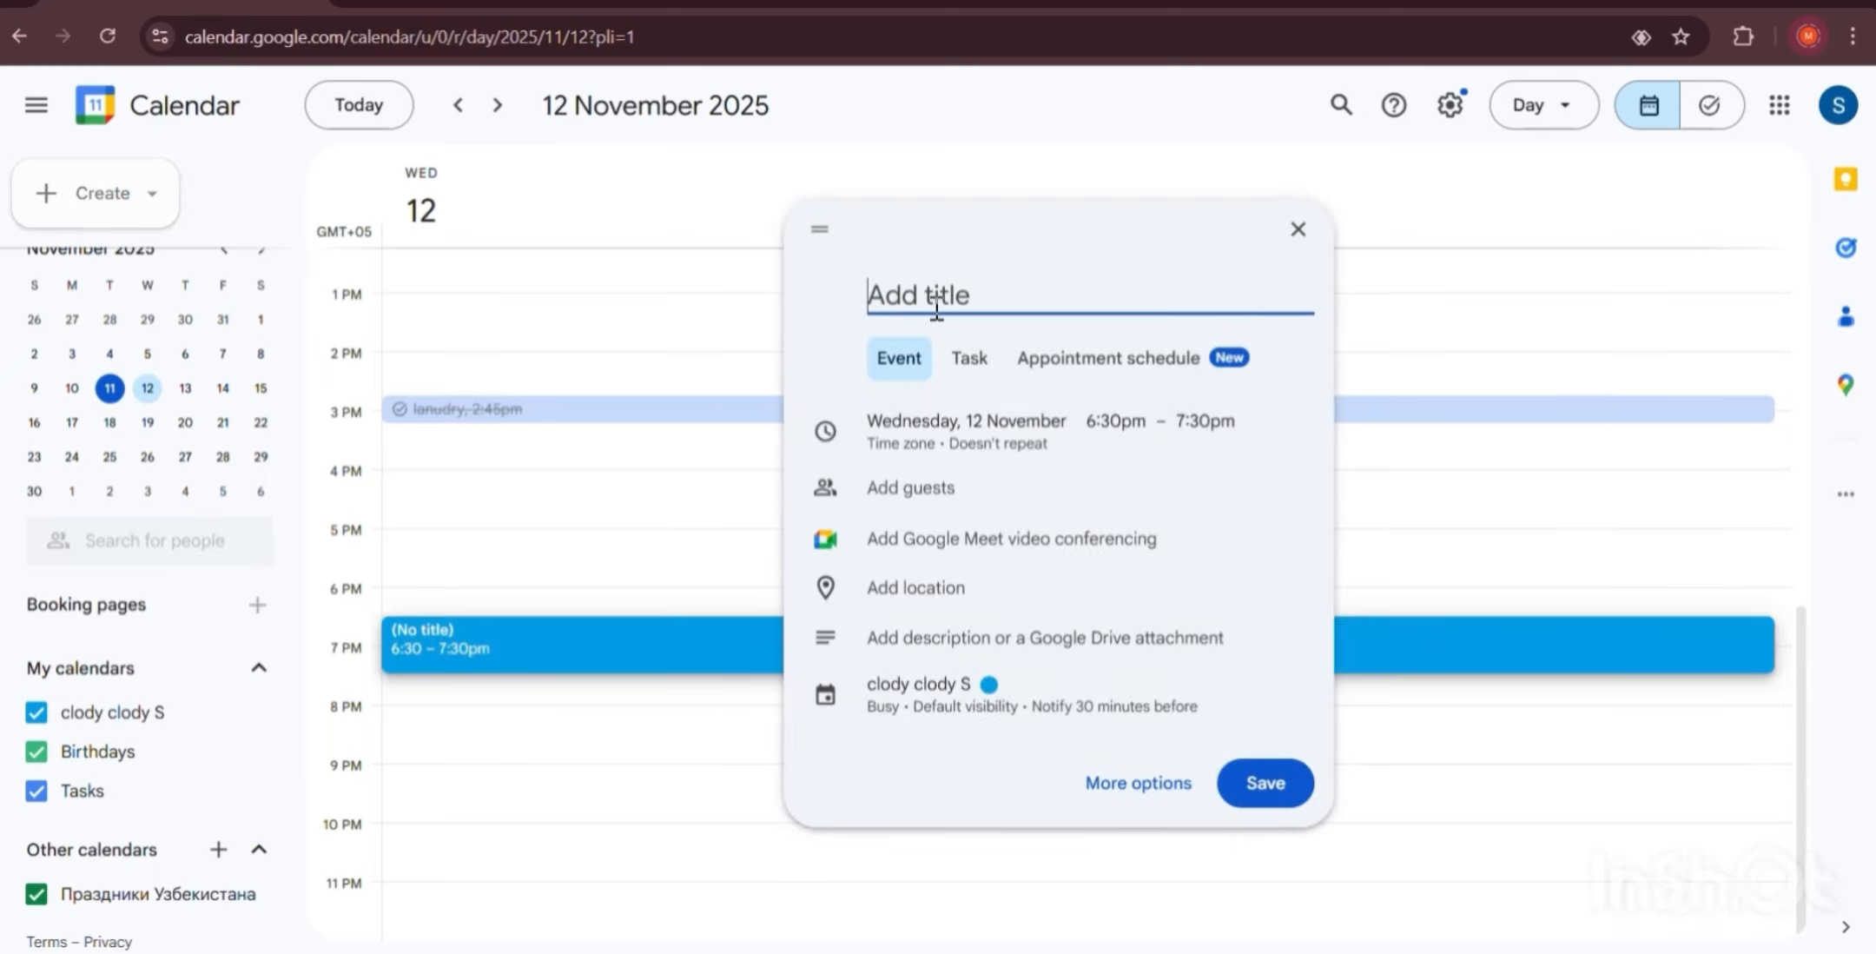
type("wedding")
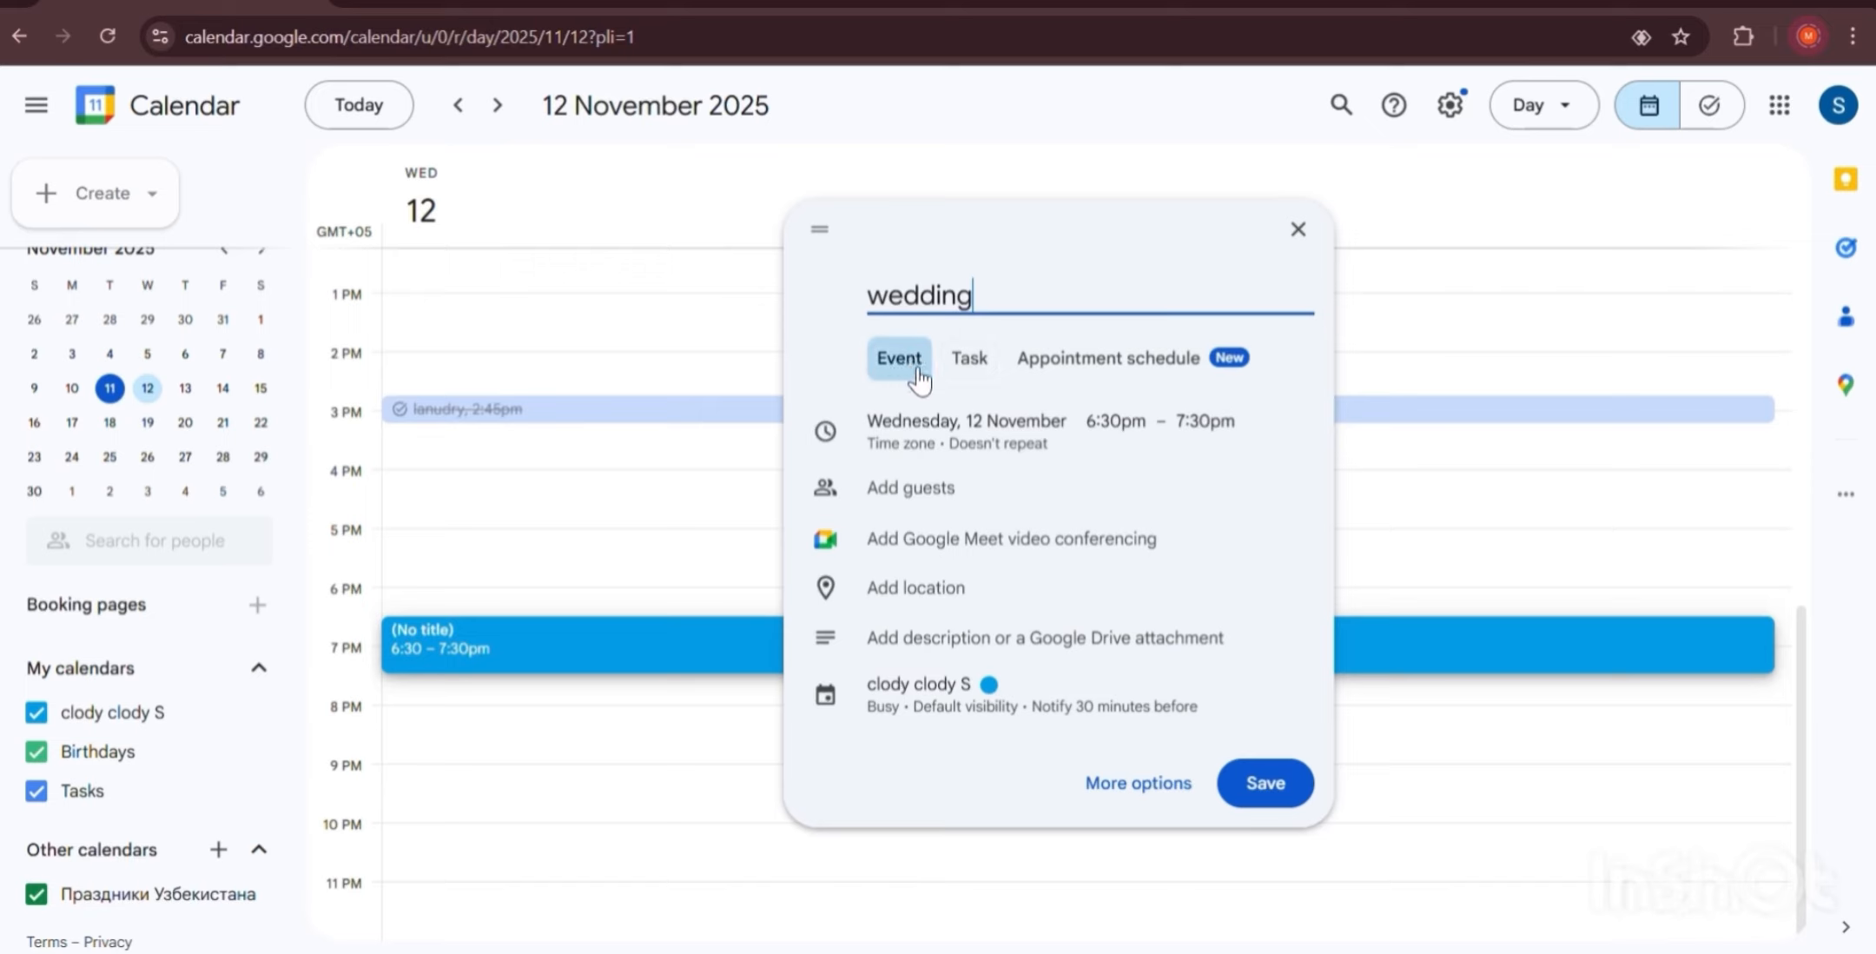
left_click(1039, 441)
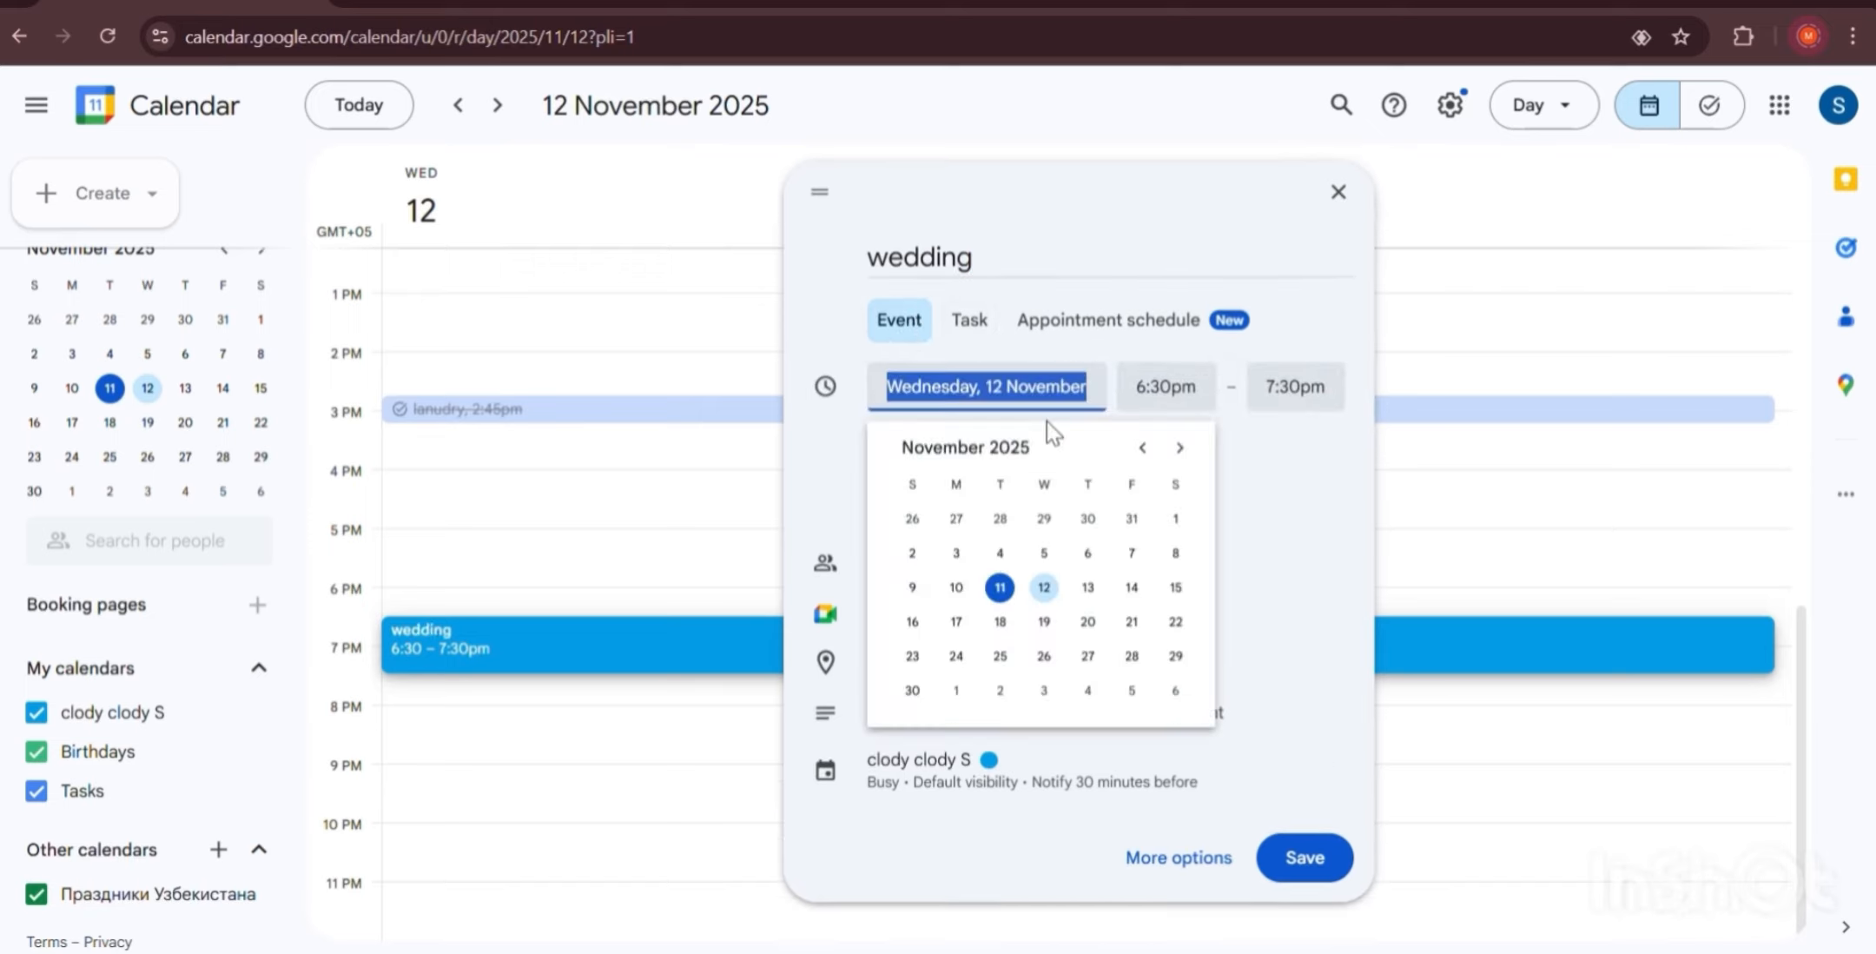
left_click(1197, 382)
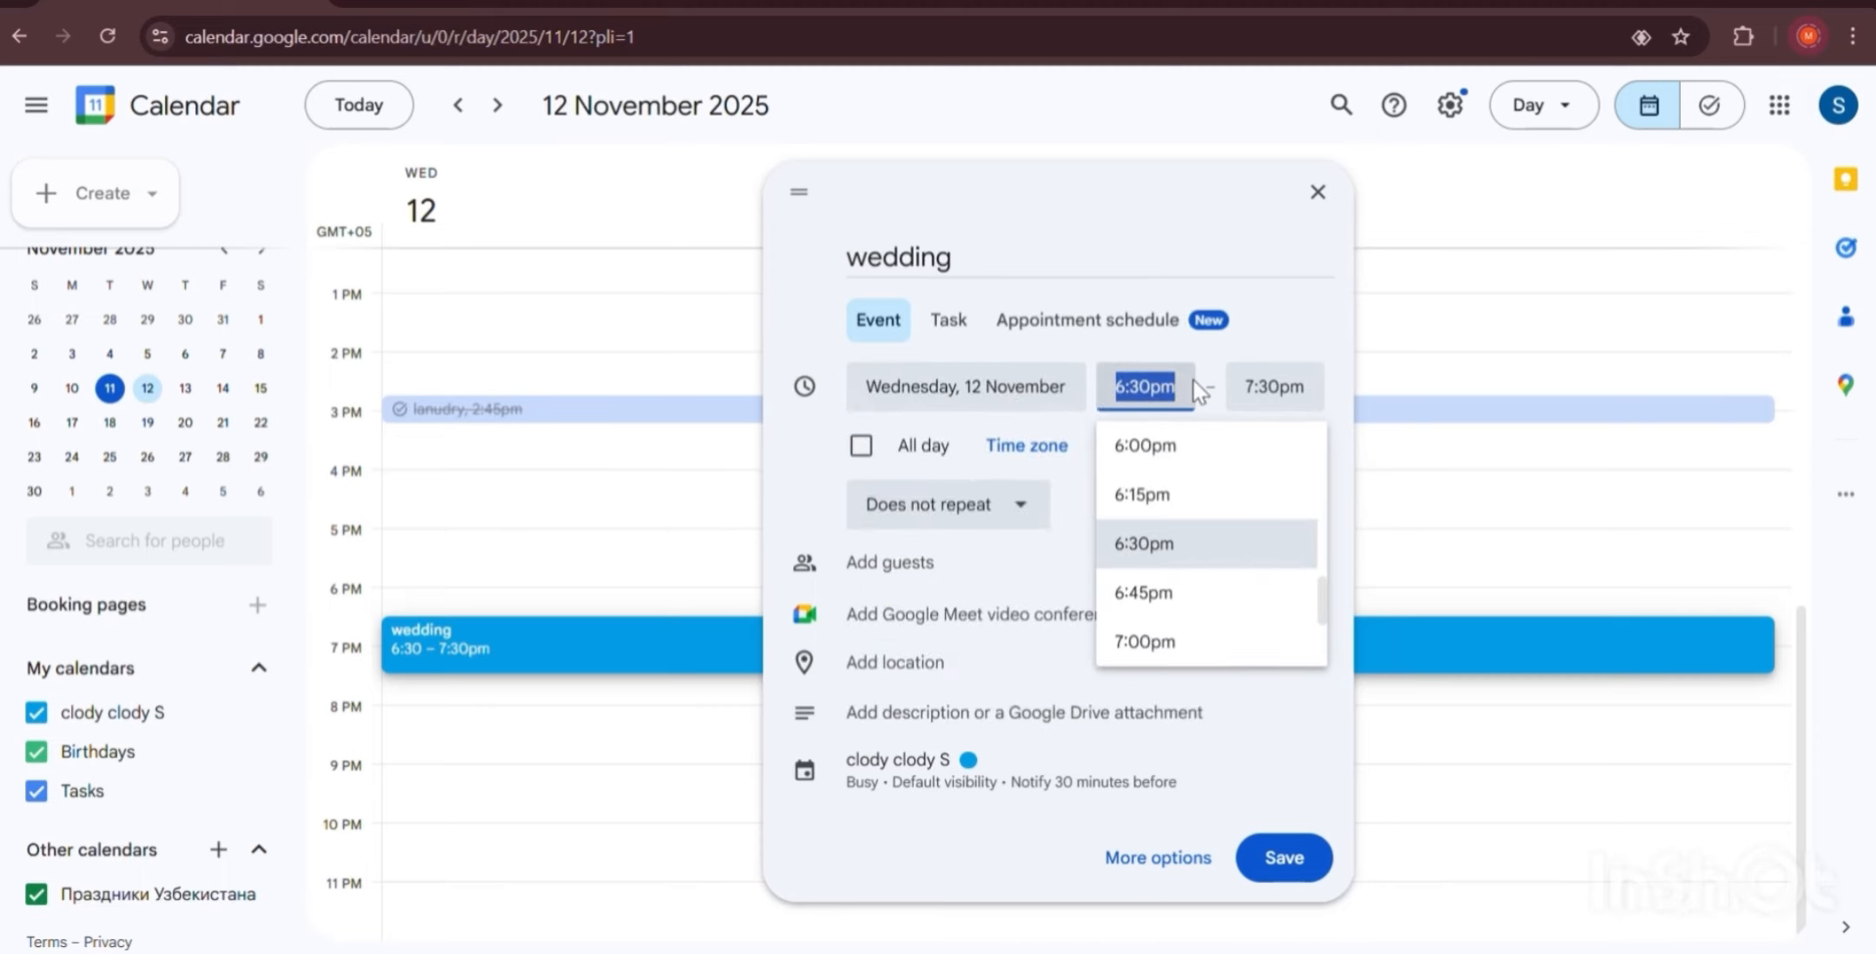
left_click(1146, 450)
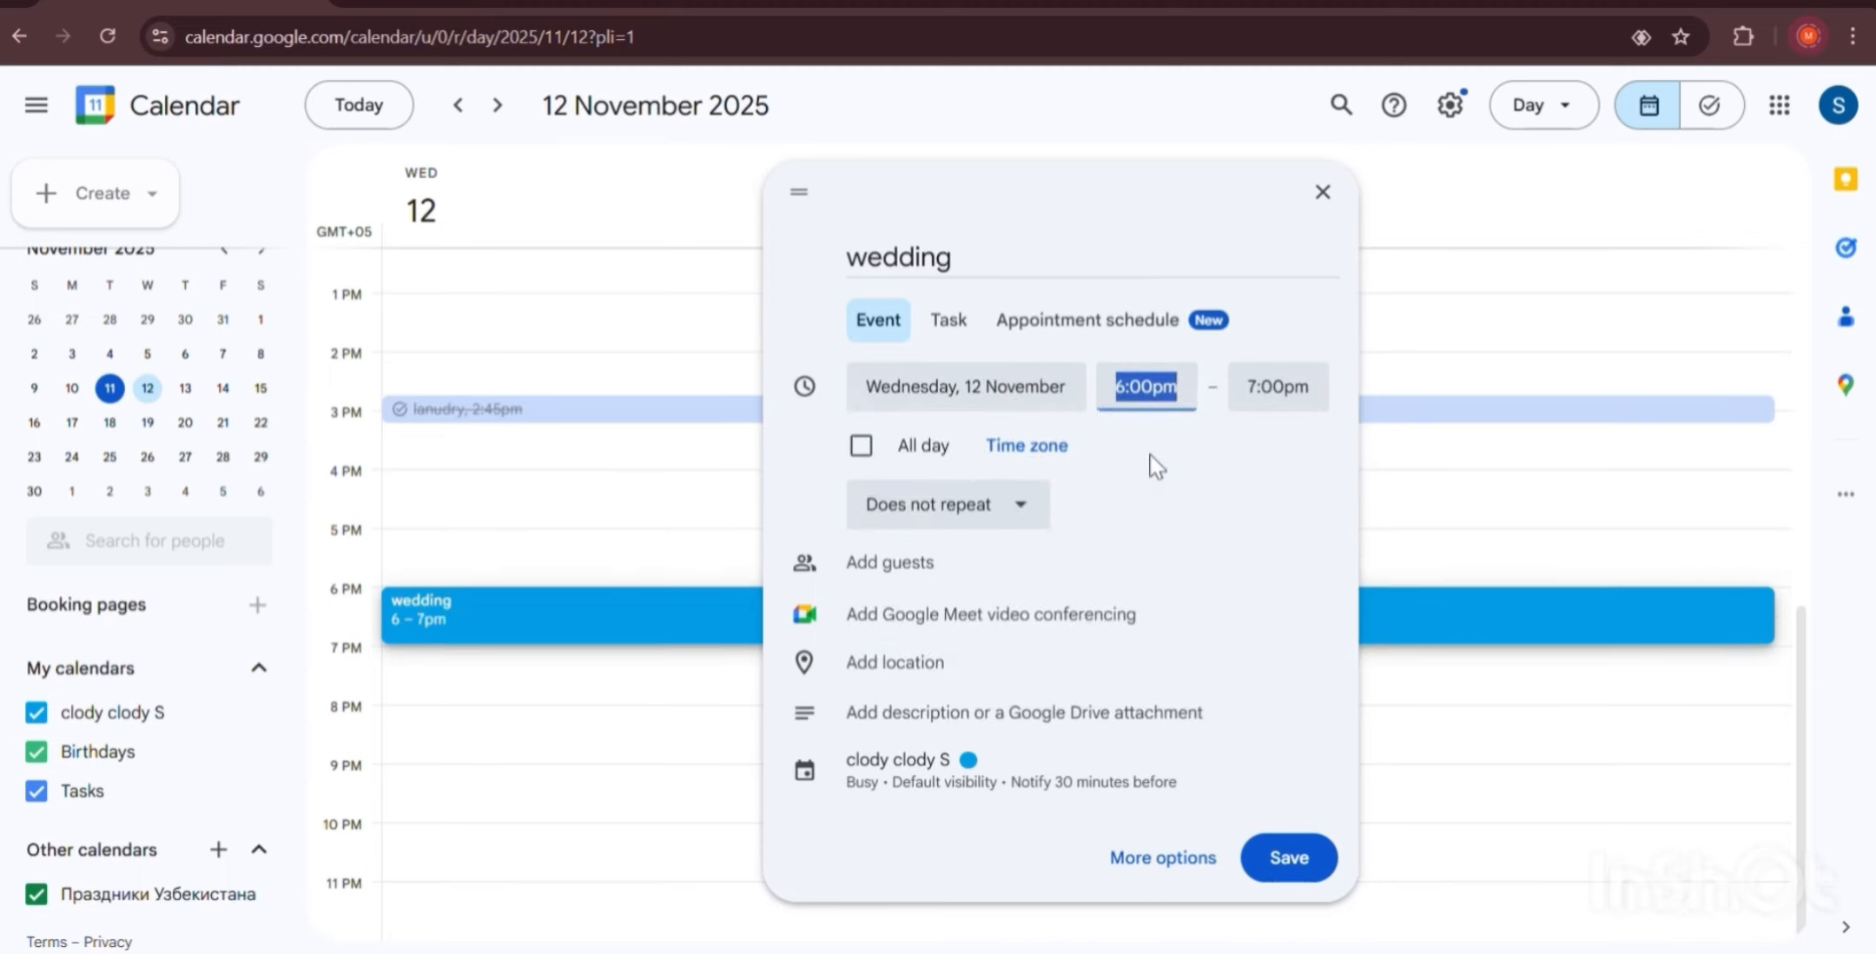
left_click(1247, 400)
scroll(1280, 521, "down", 6)
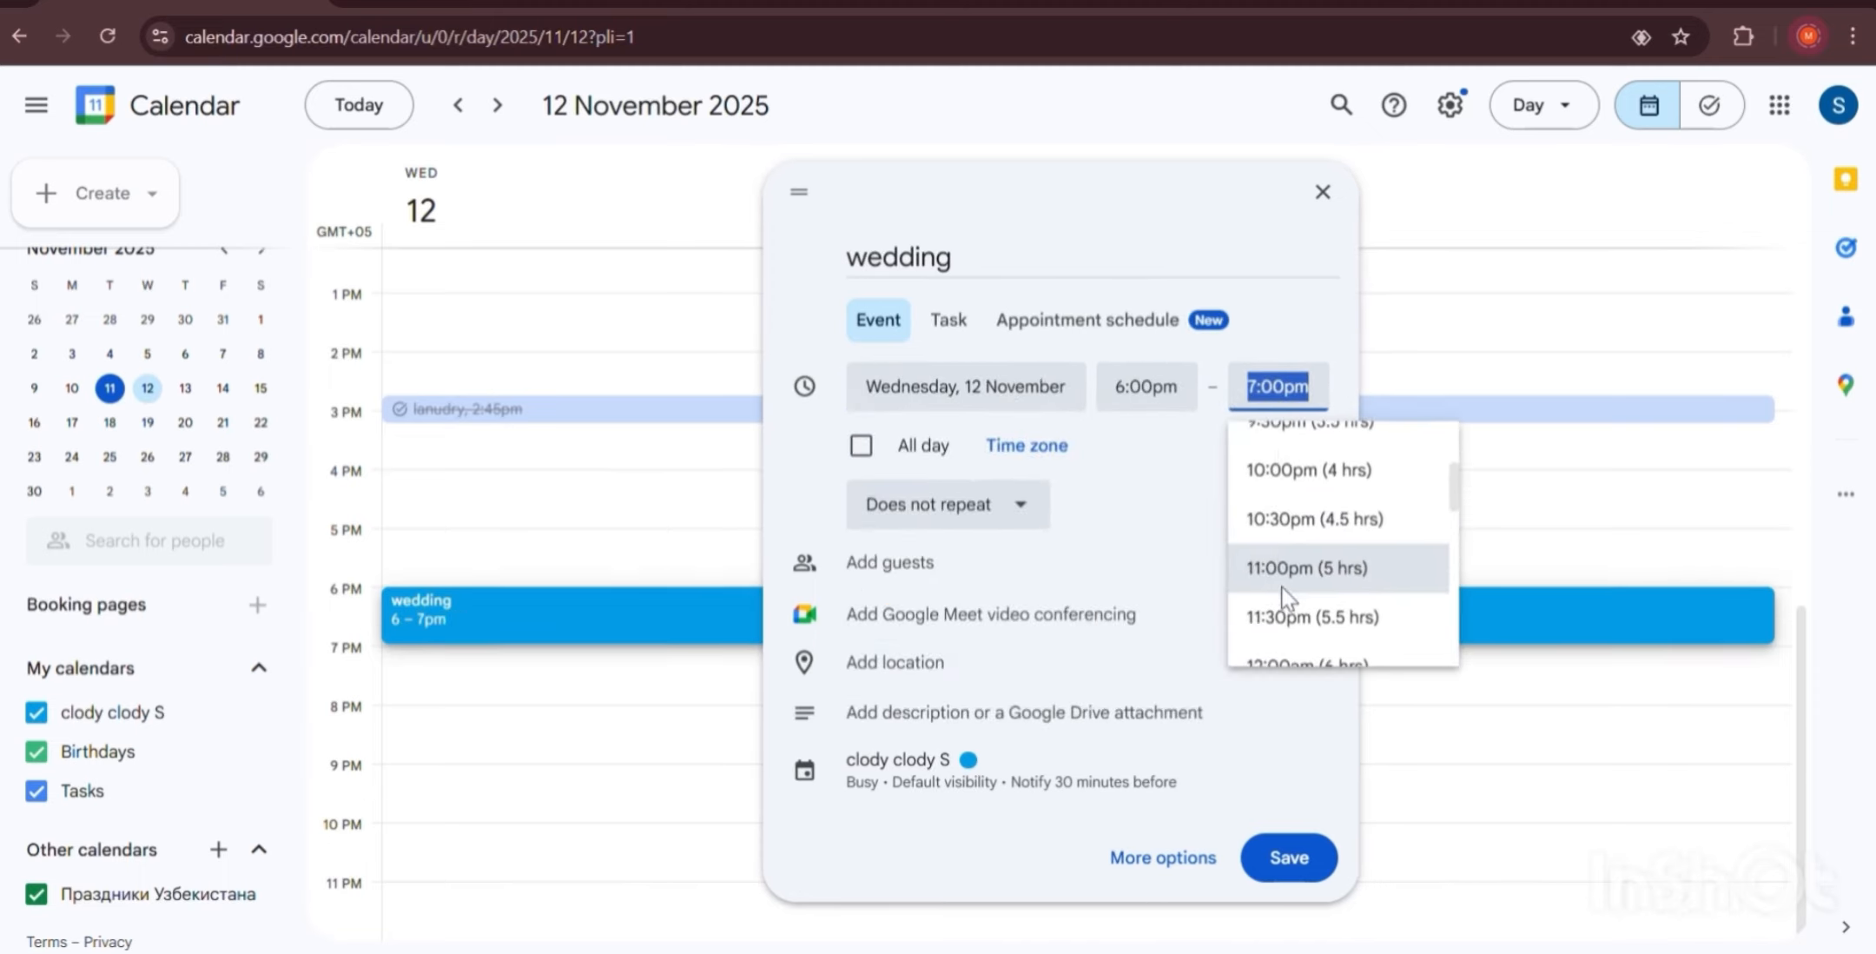
scroll(1286, 496, "up", 2)
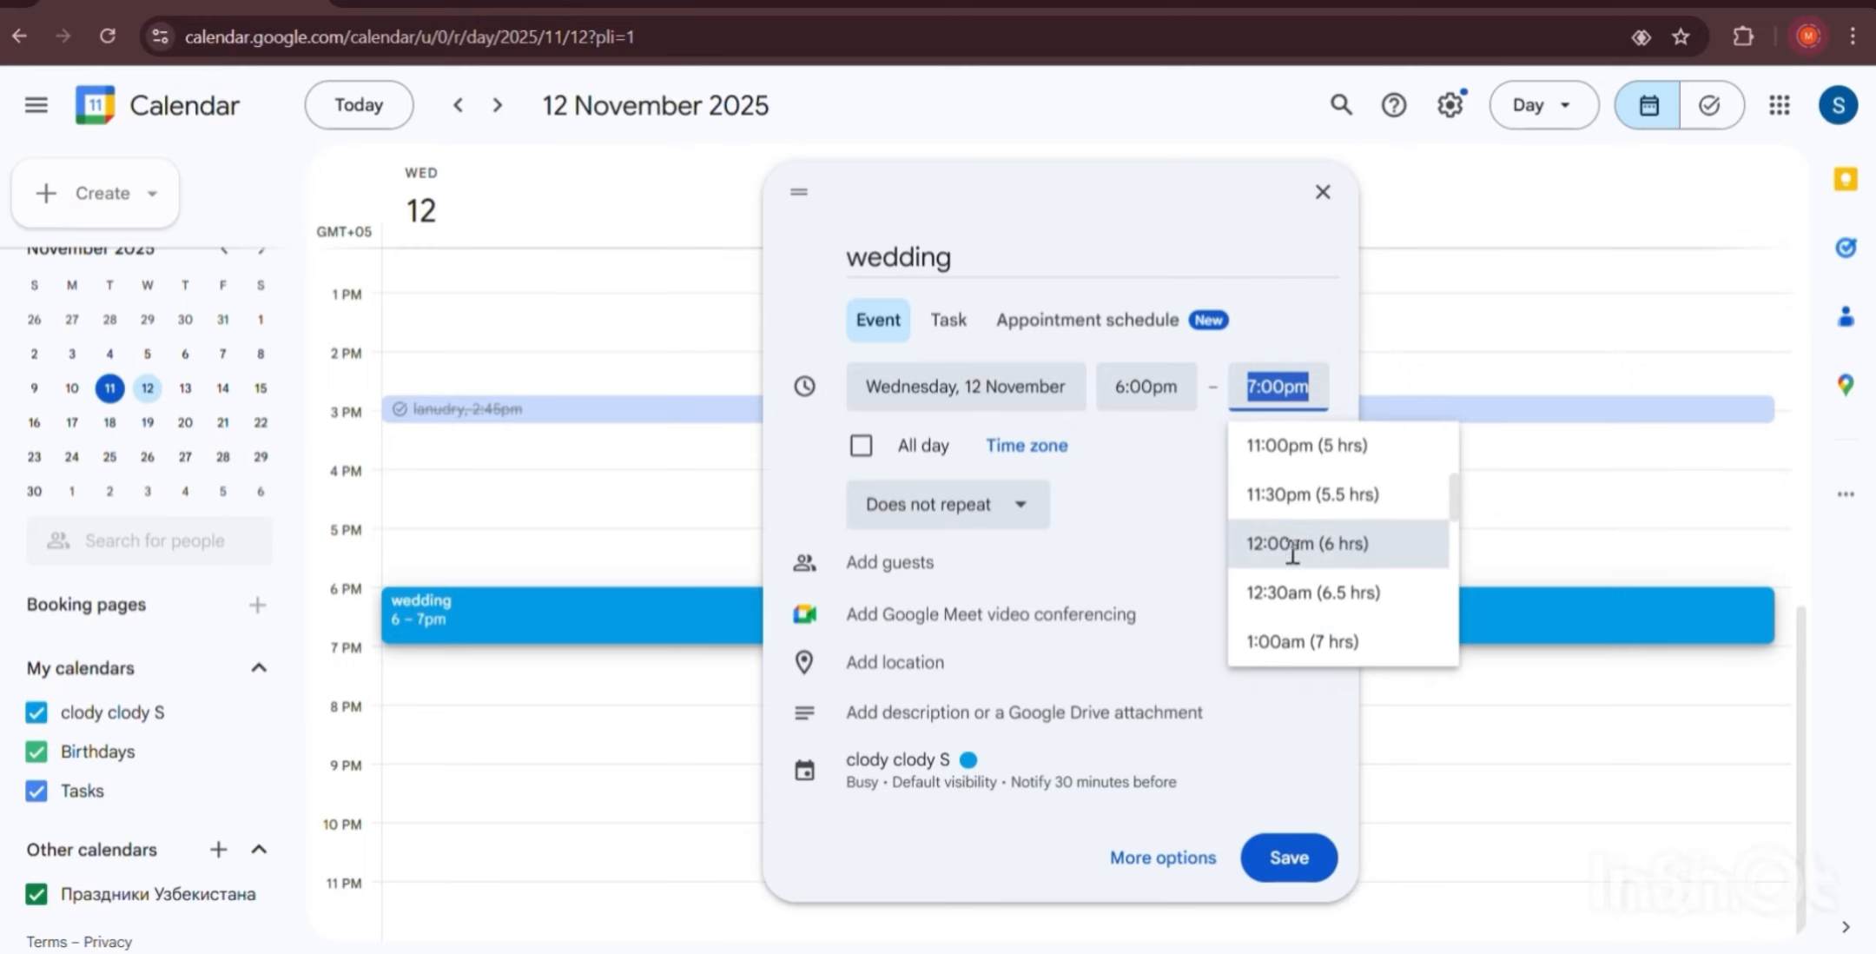
left_click(1291, 546)
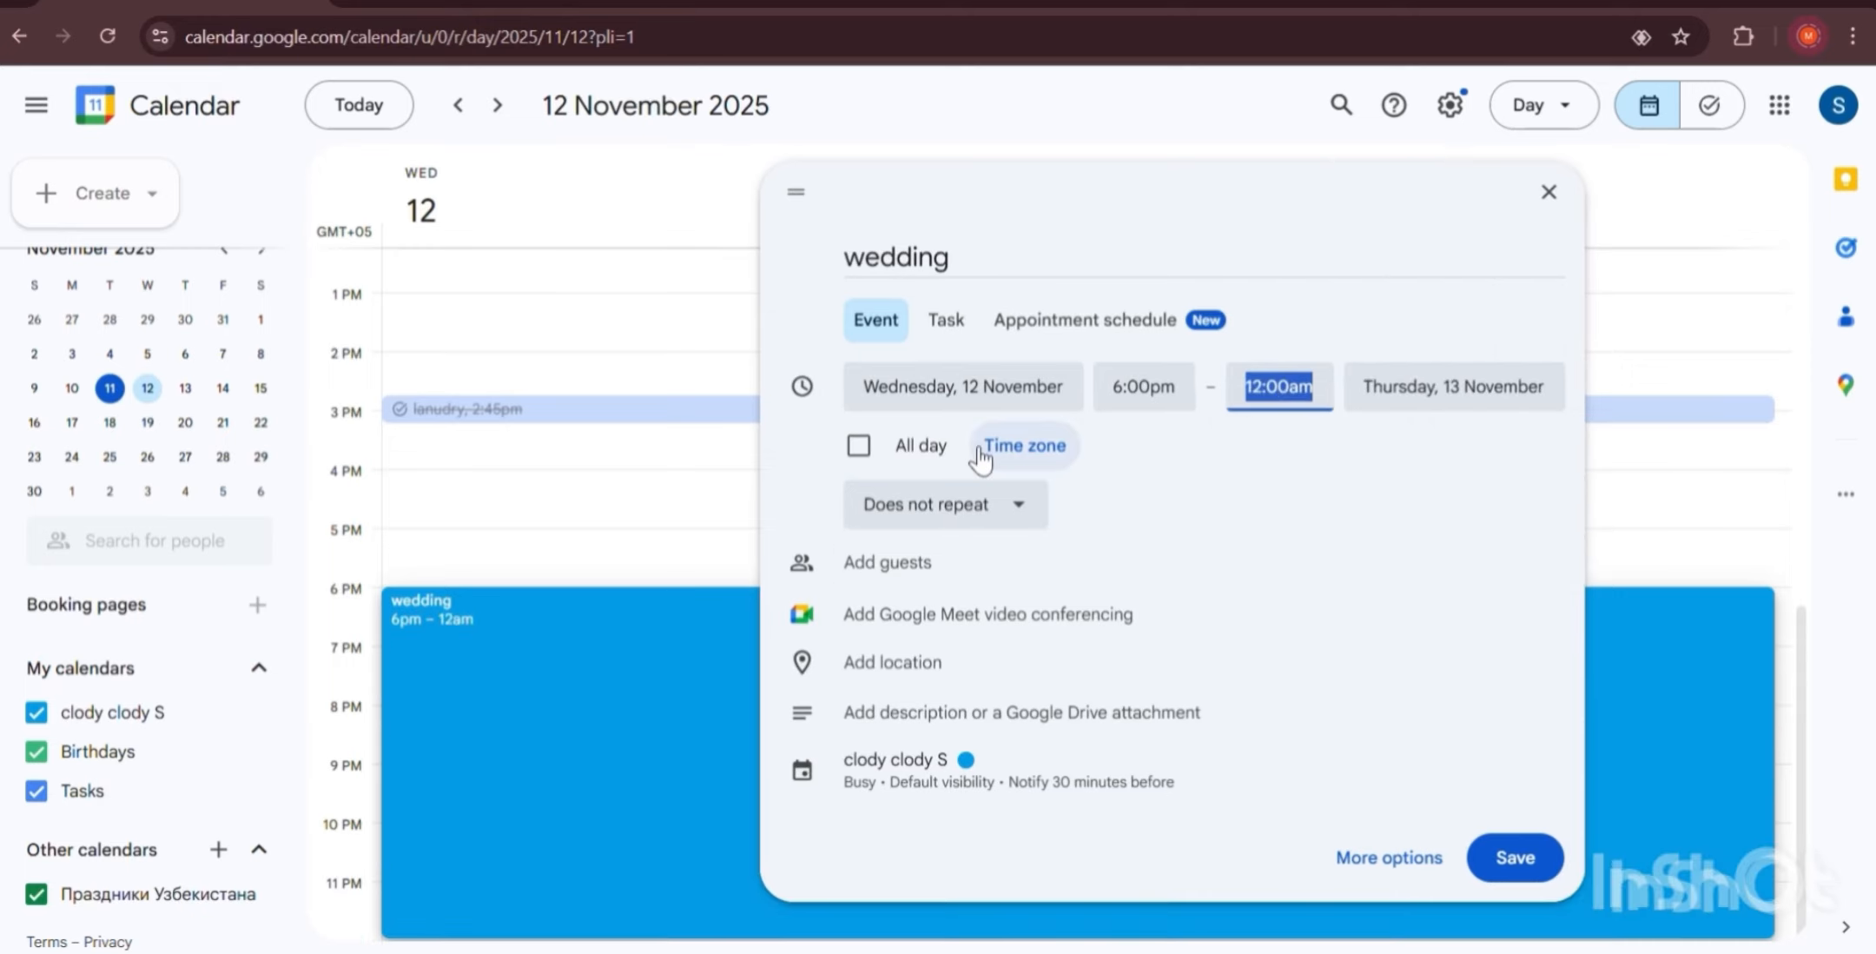
Confirm the Uzbekistan time zone and keep the event set to Does not repeat.
left_click(1049, 458)
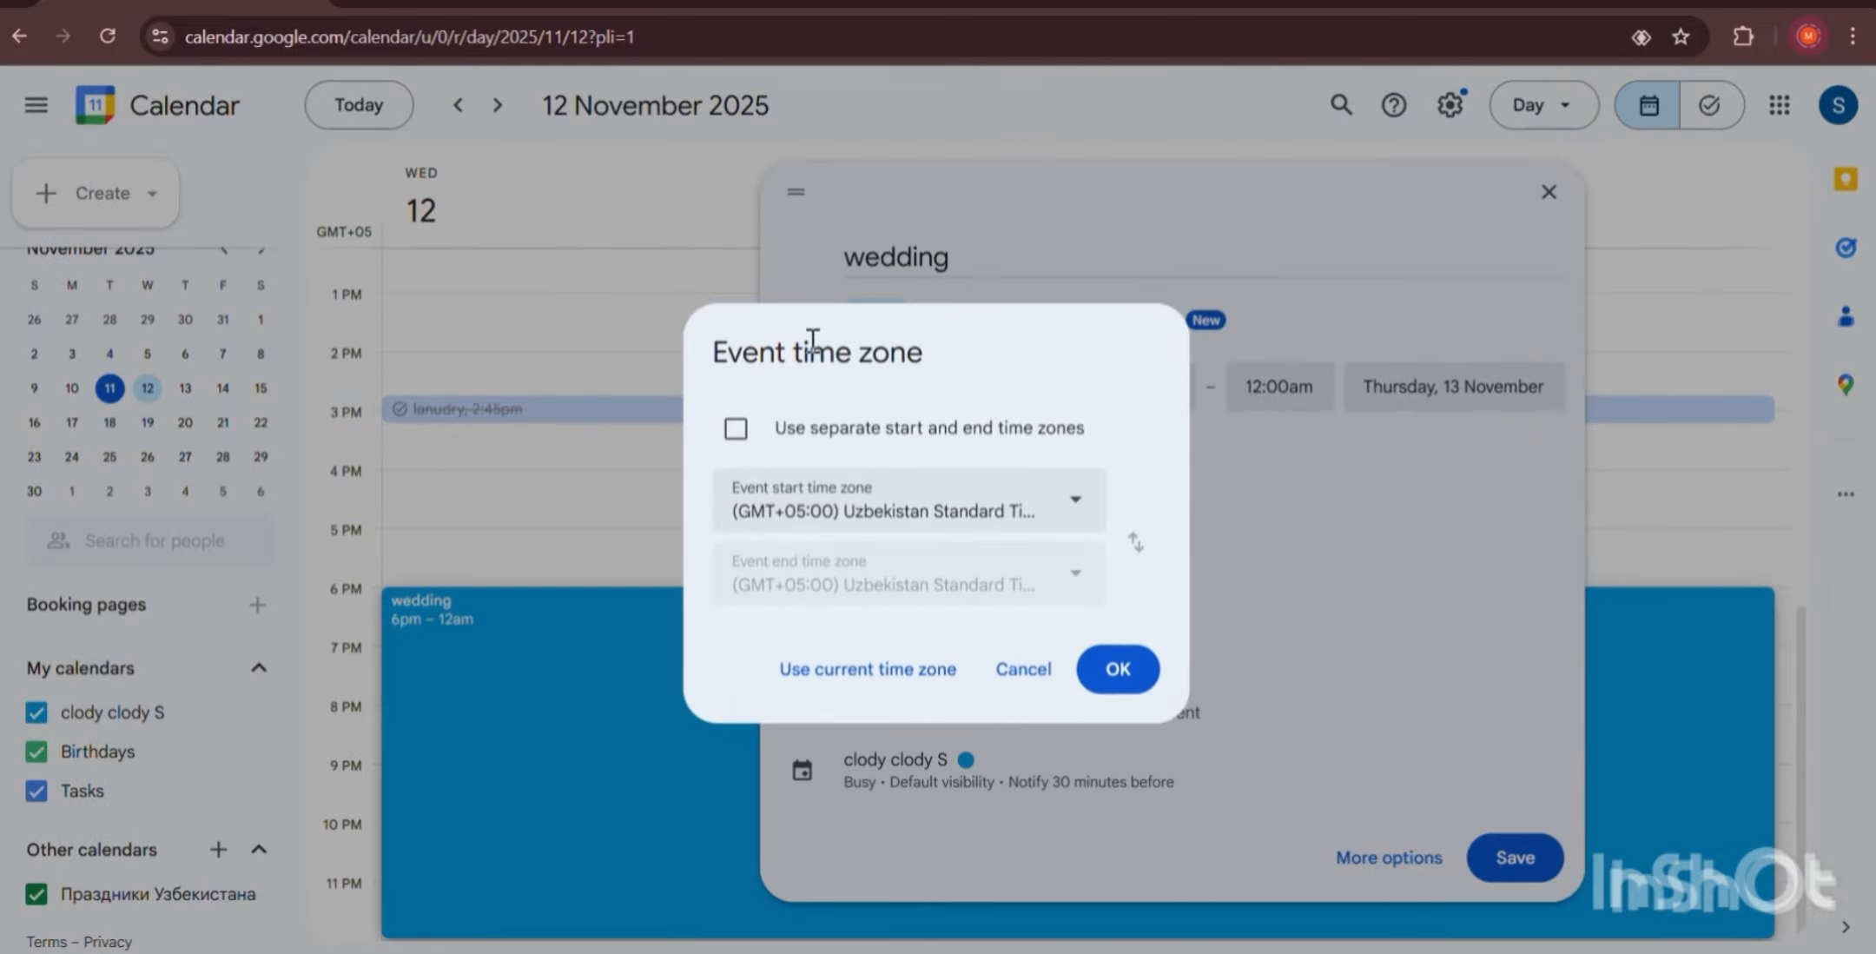
left_click(1120, 669)
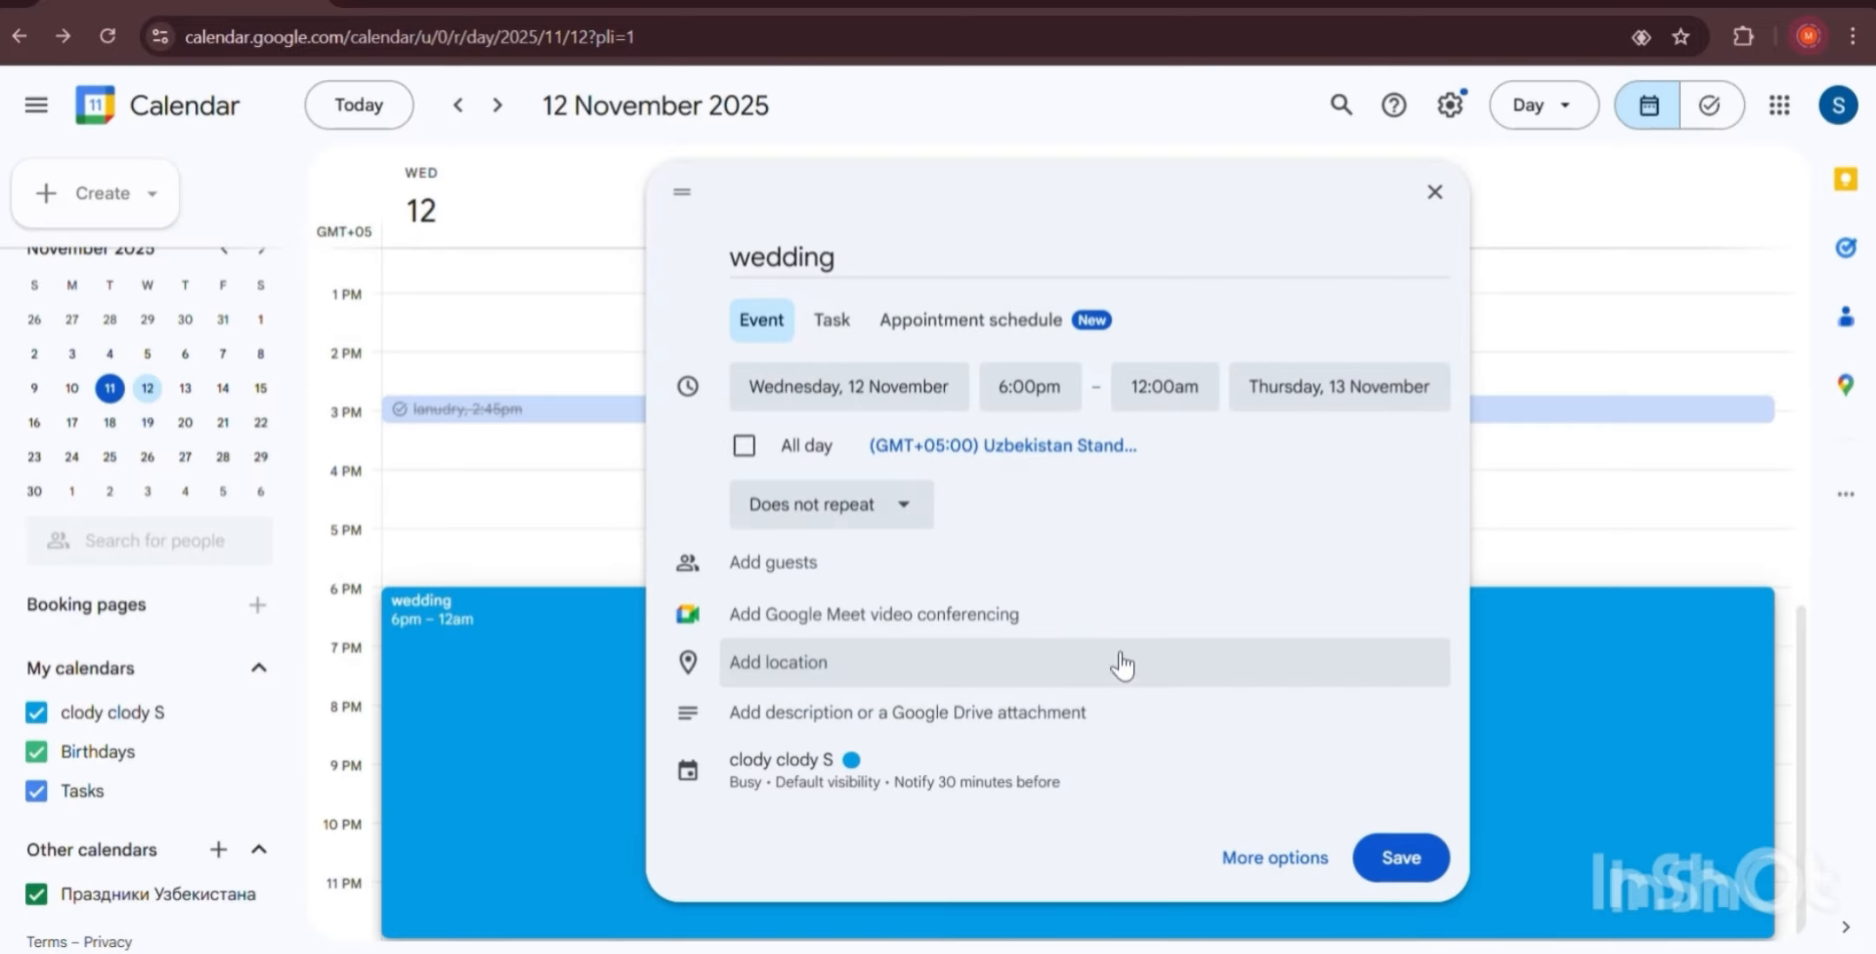
left_click(801, 511)
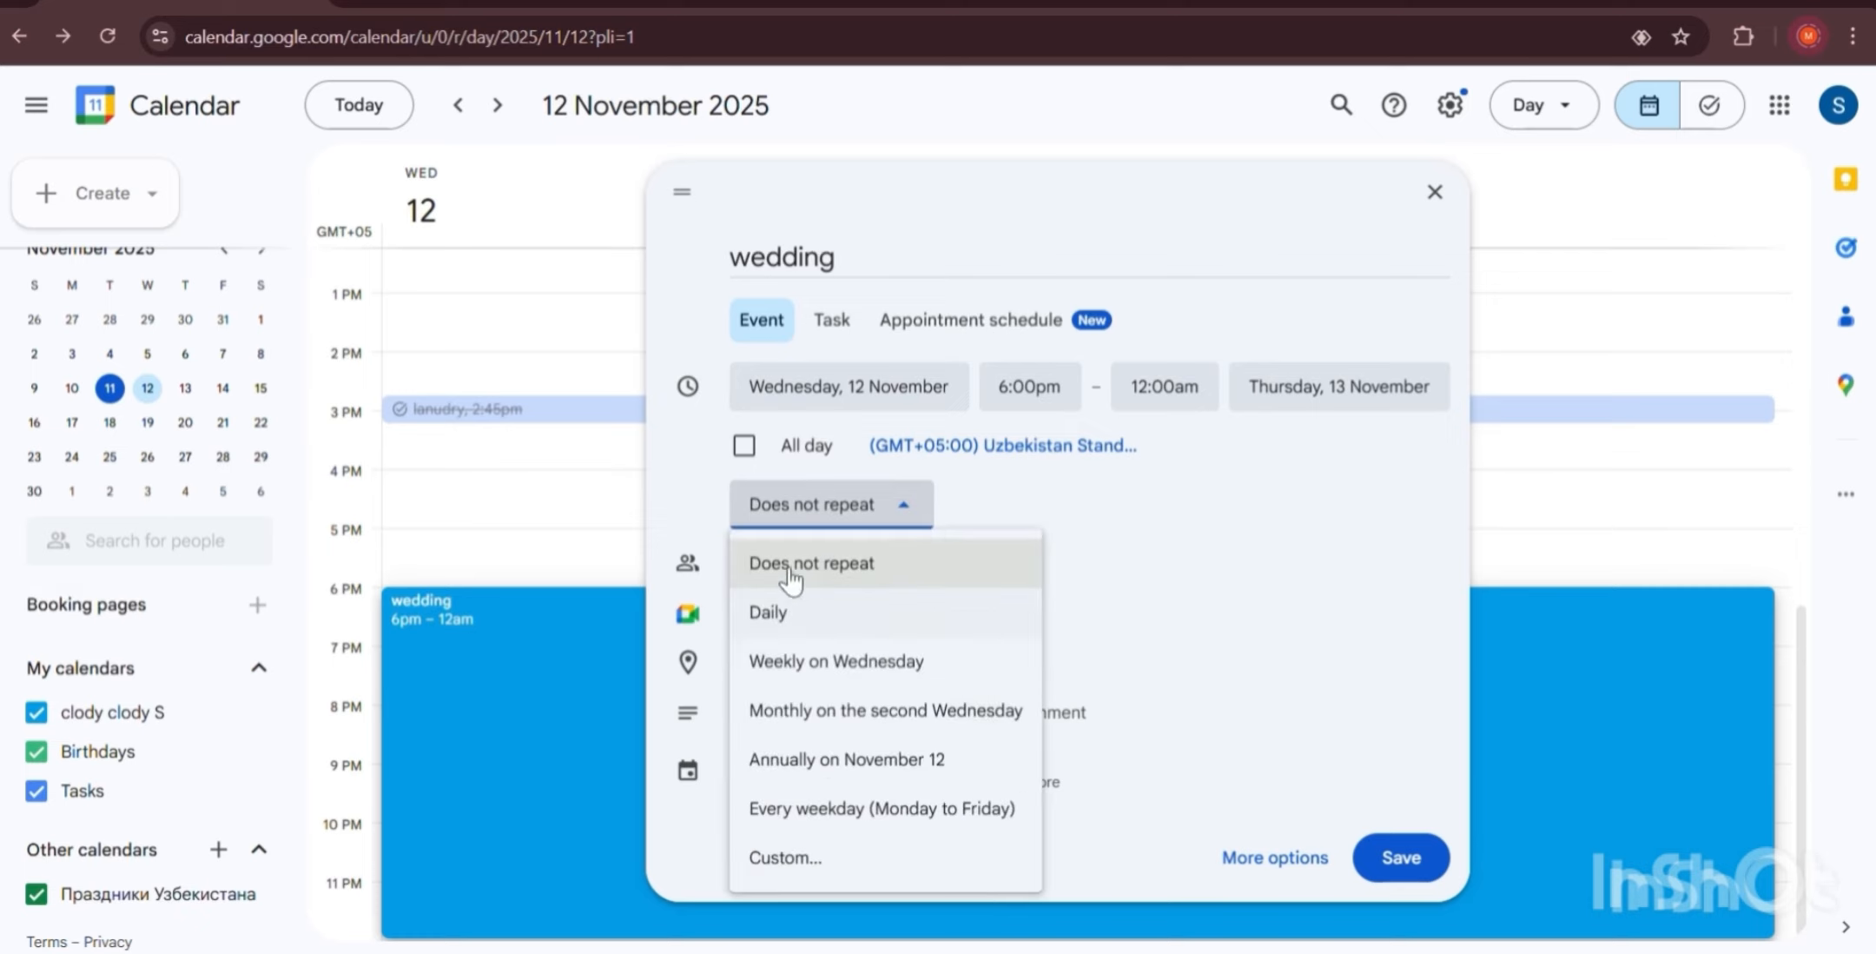
left_click(795, 508)
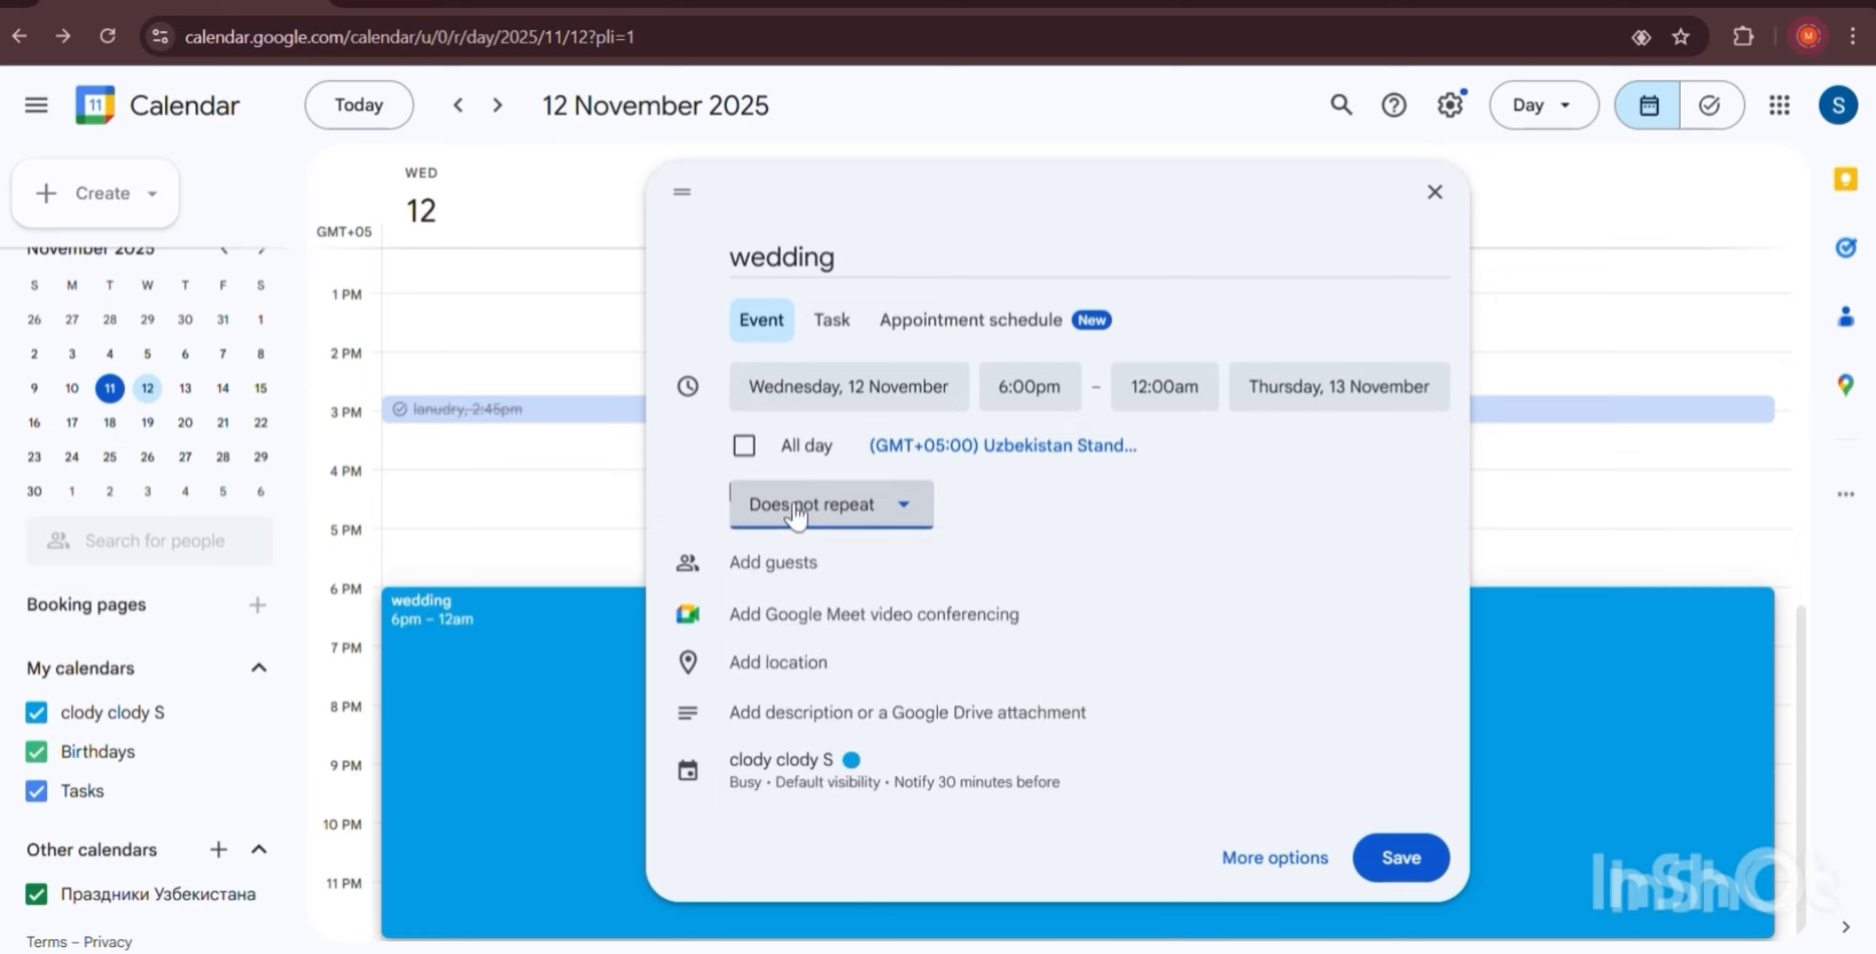
Invite a guest to the wedding event by entering their e-mail address.
left_click(836, 569)
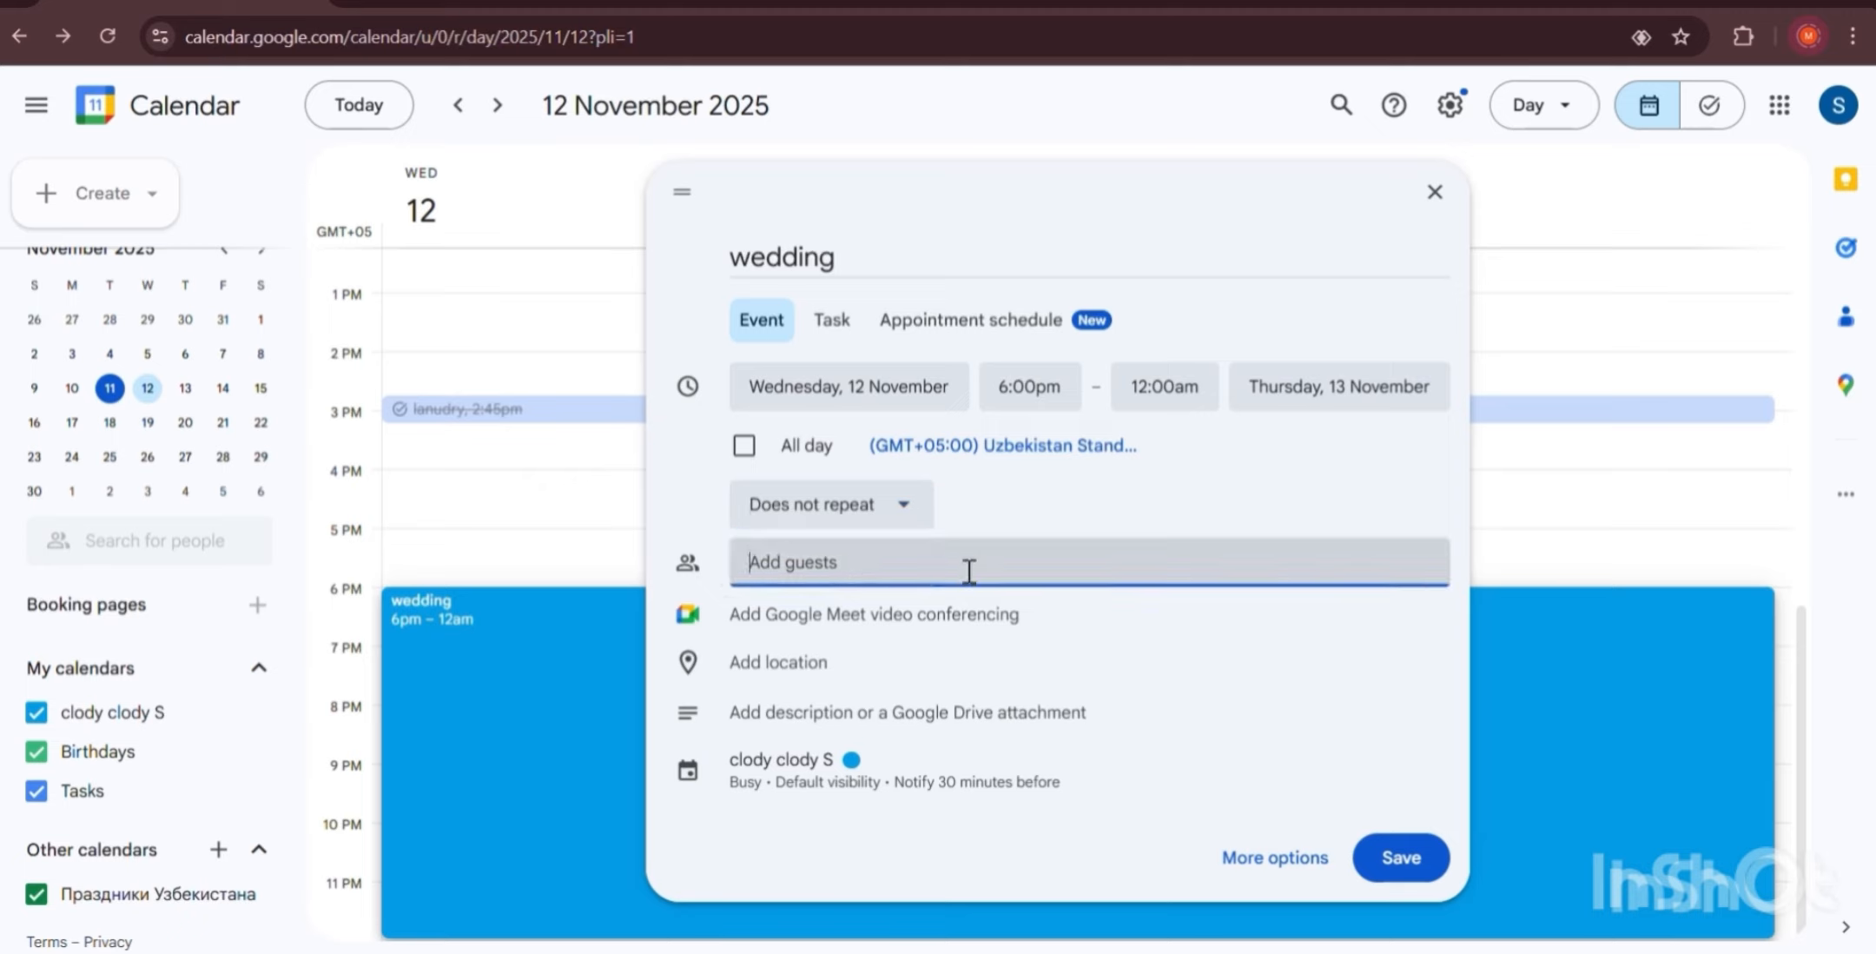
type("w")
key("BackSpace")
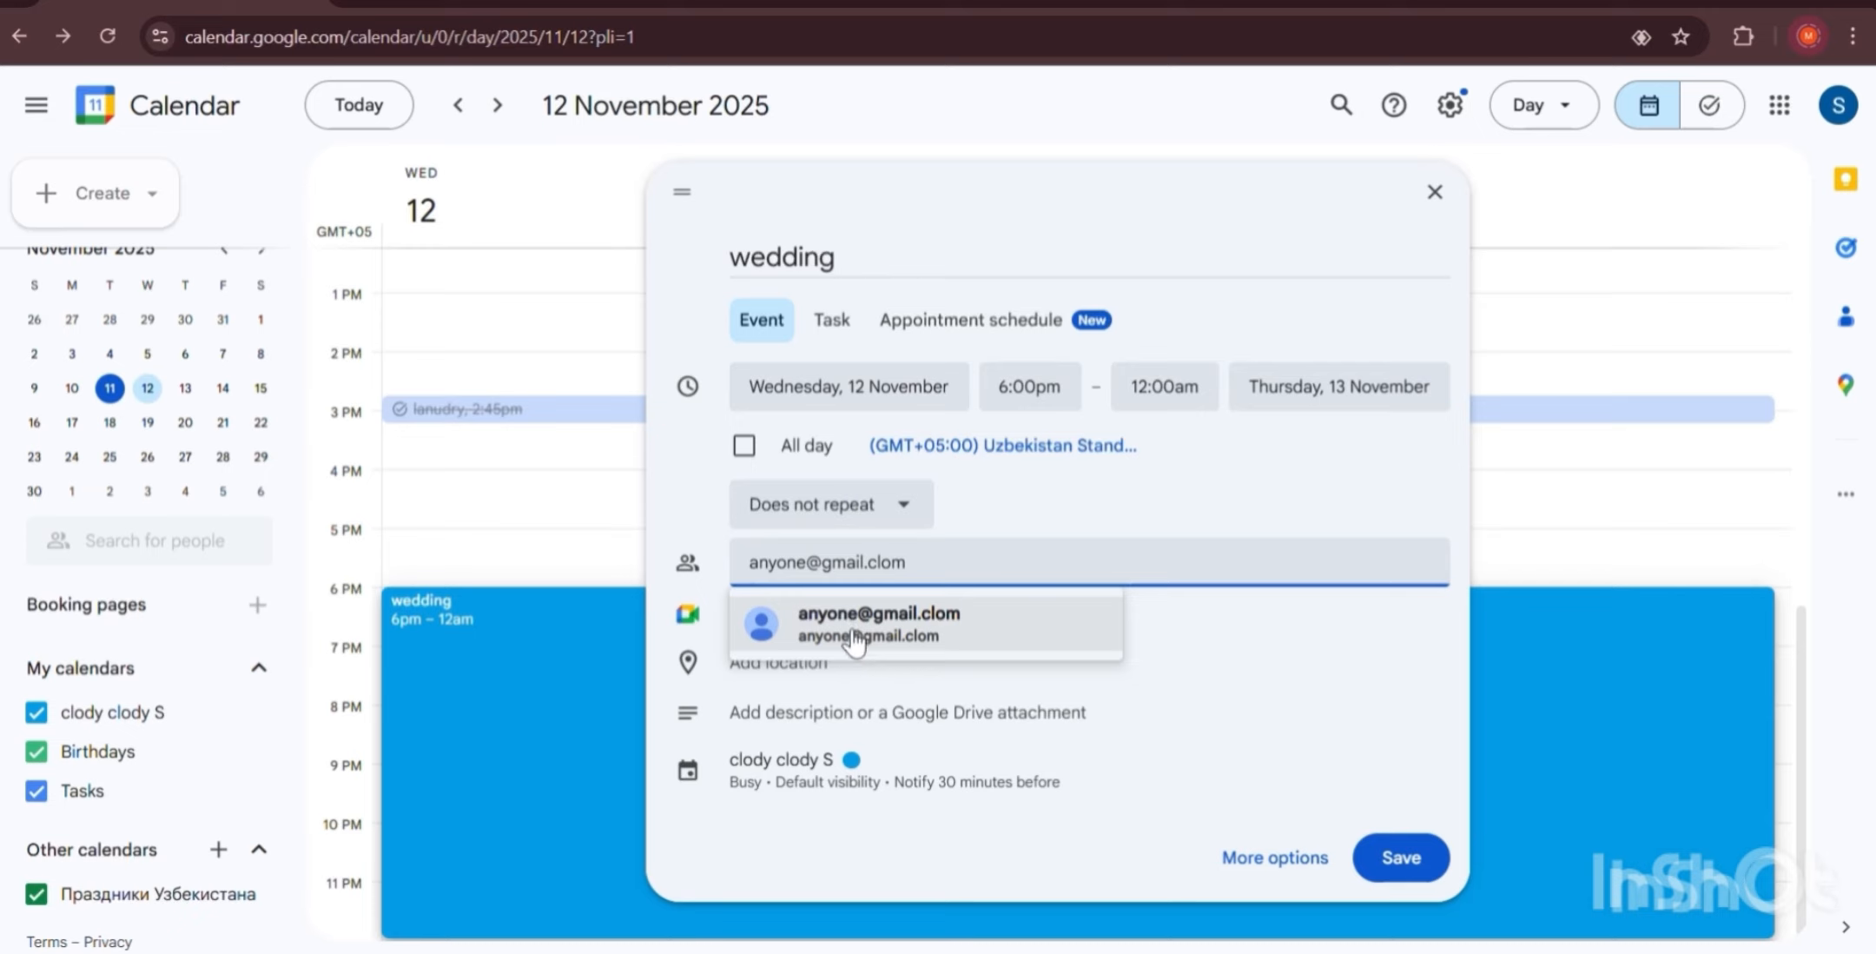
left_click(926, 627)
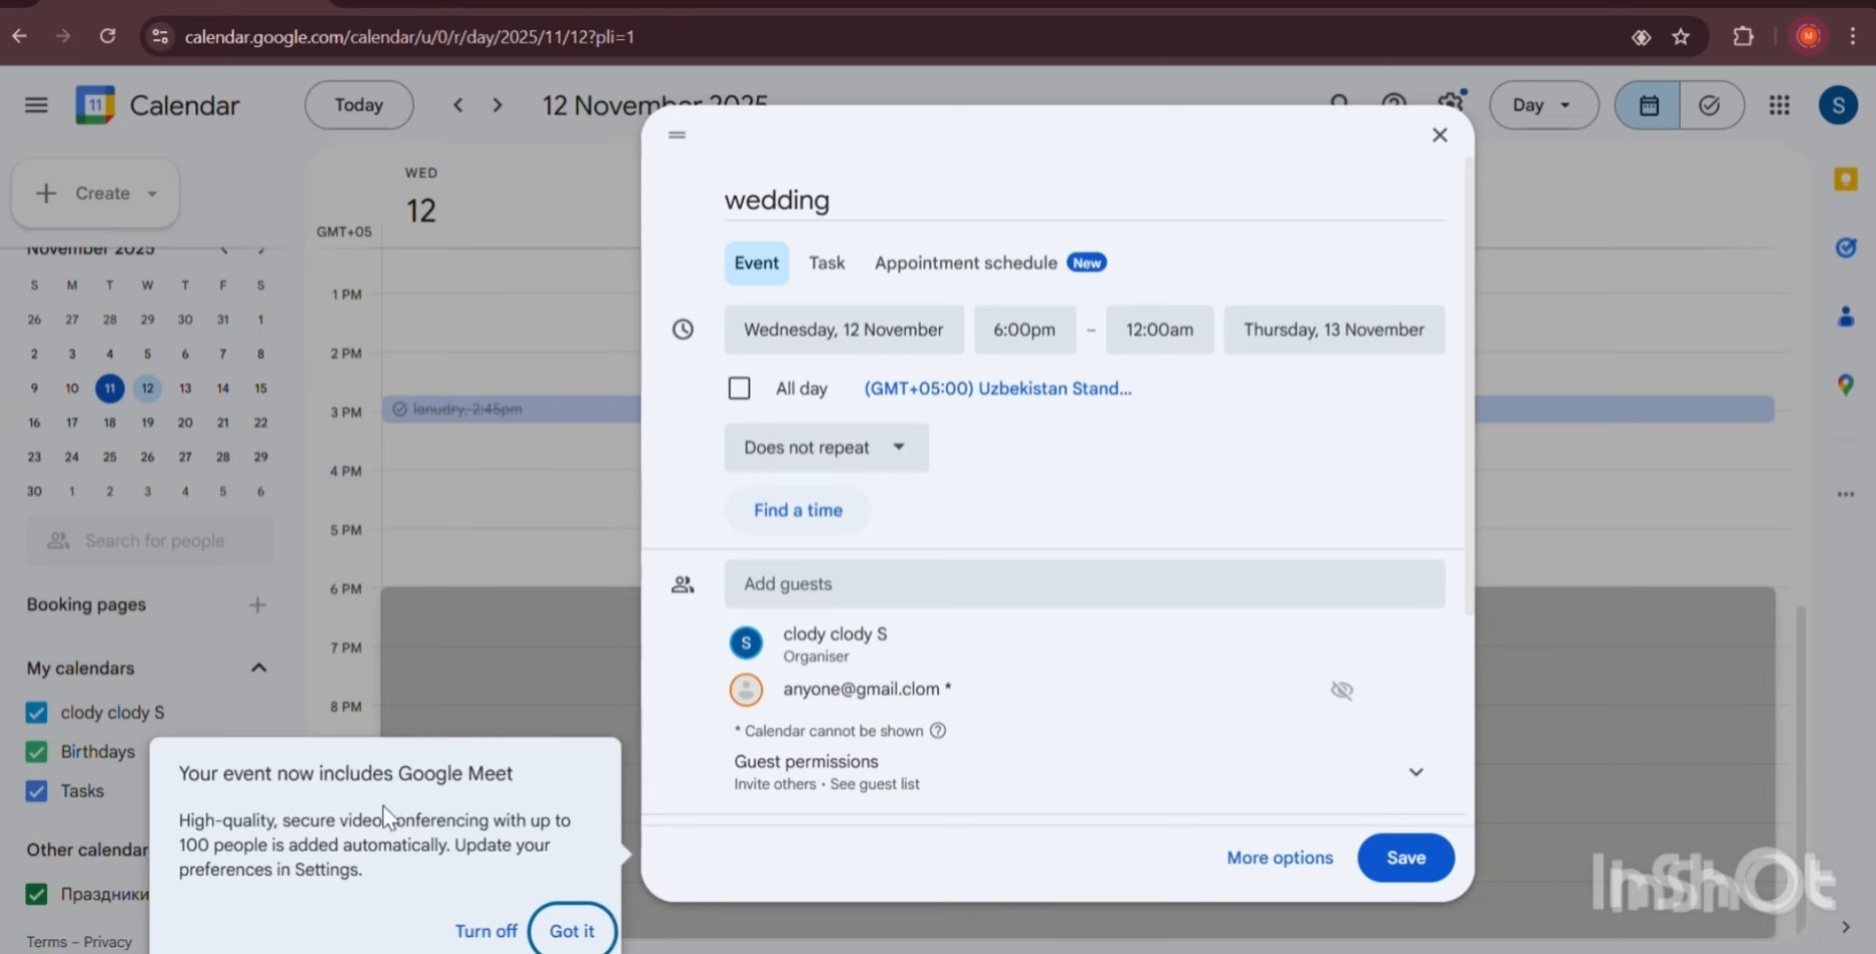
Dismiss the Google Meet tip, mark the guest optional, then remove them.
left_click(573, 930)
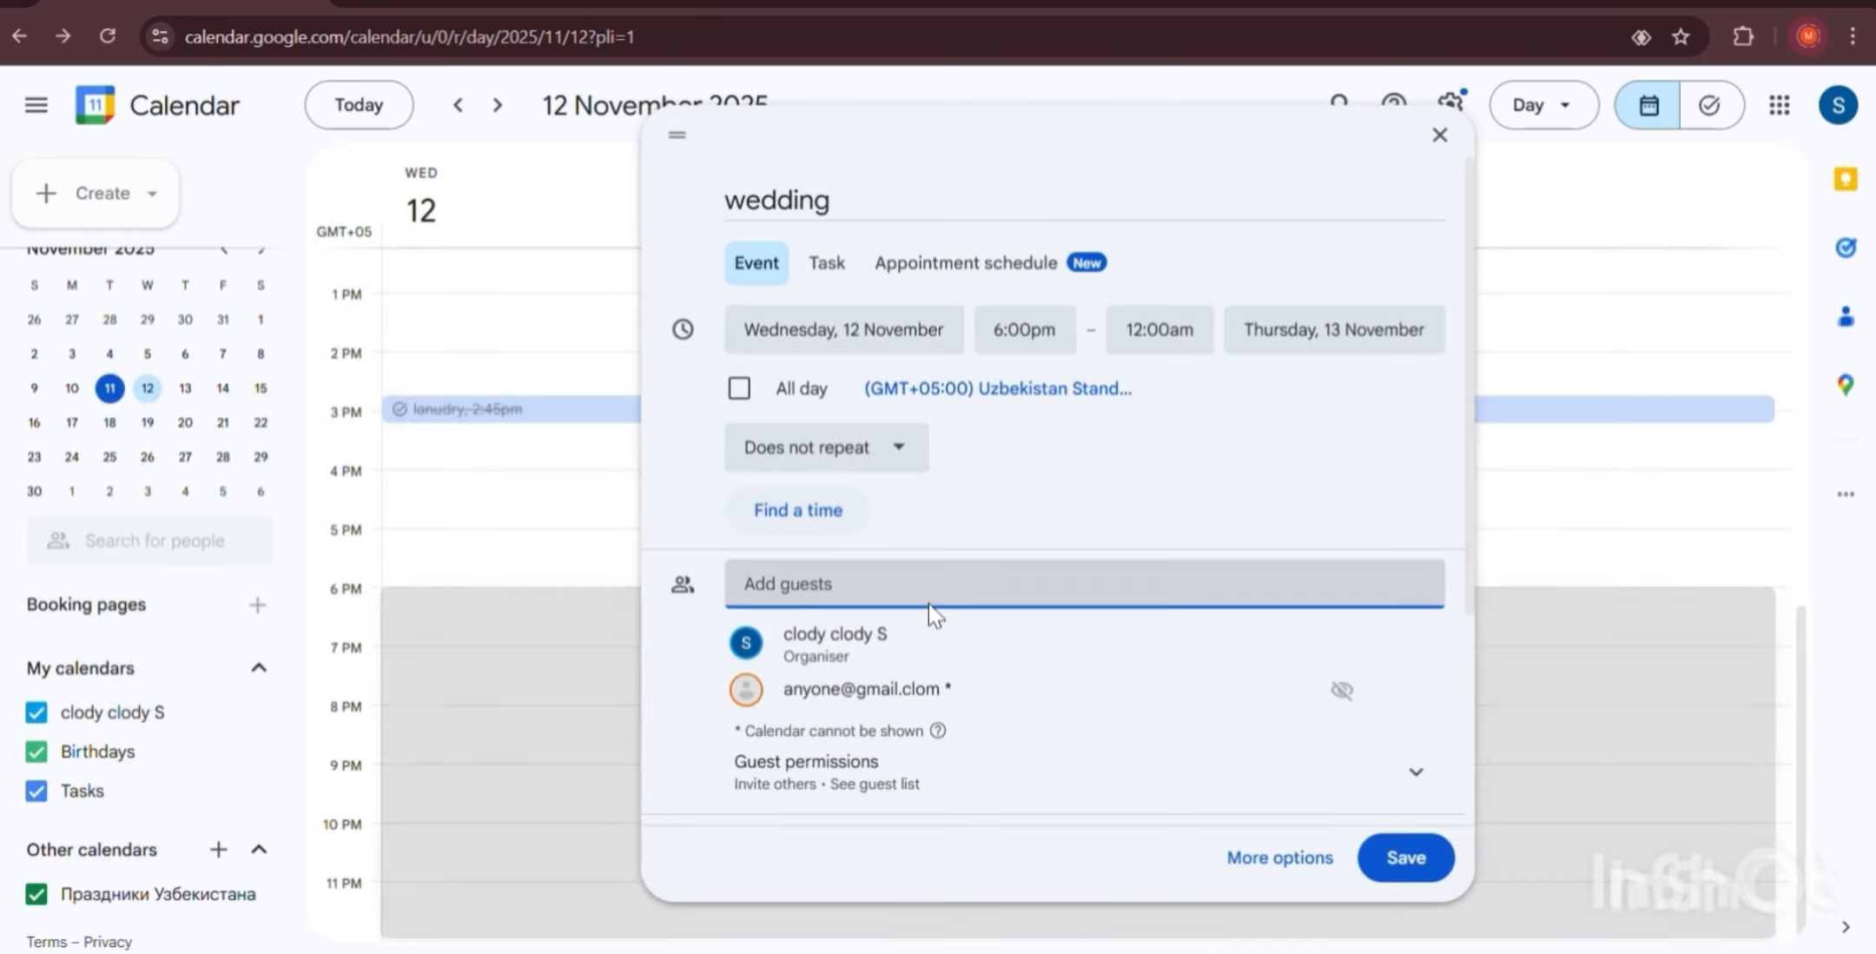
scroll(930, 612, "down", 2)
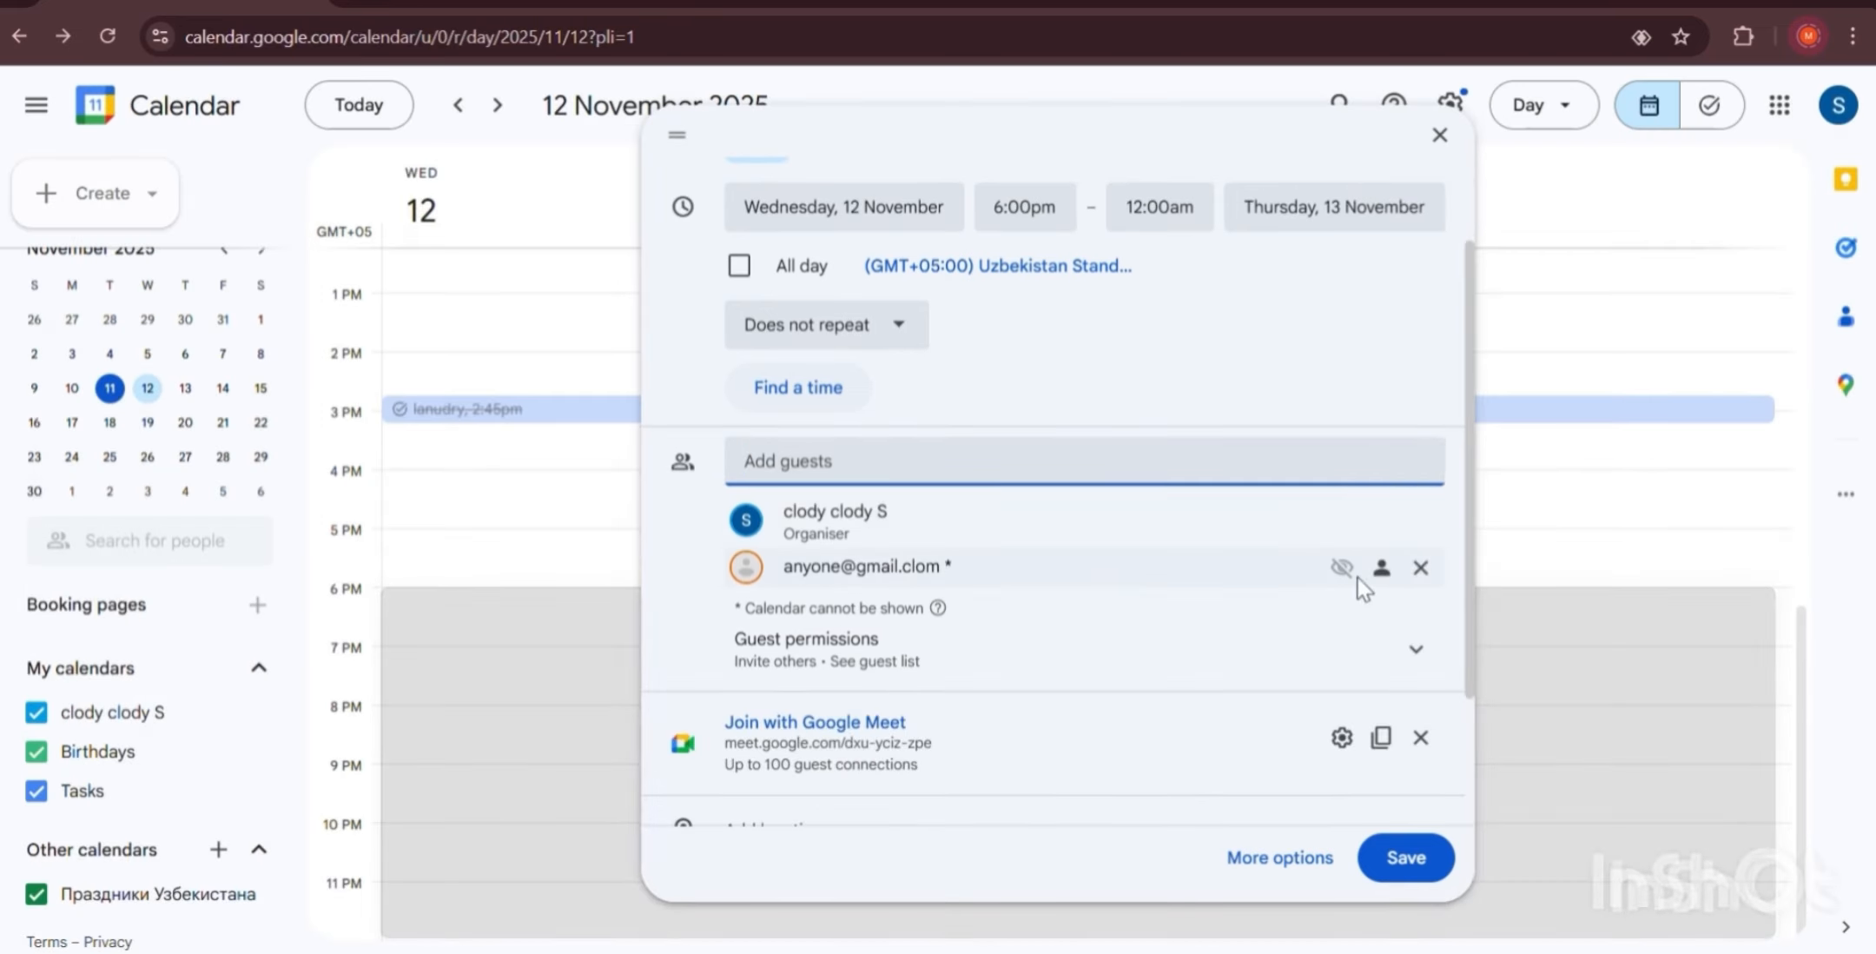
left_click(1335, 568)
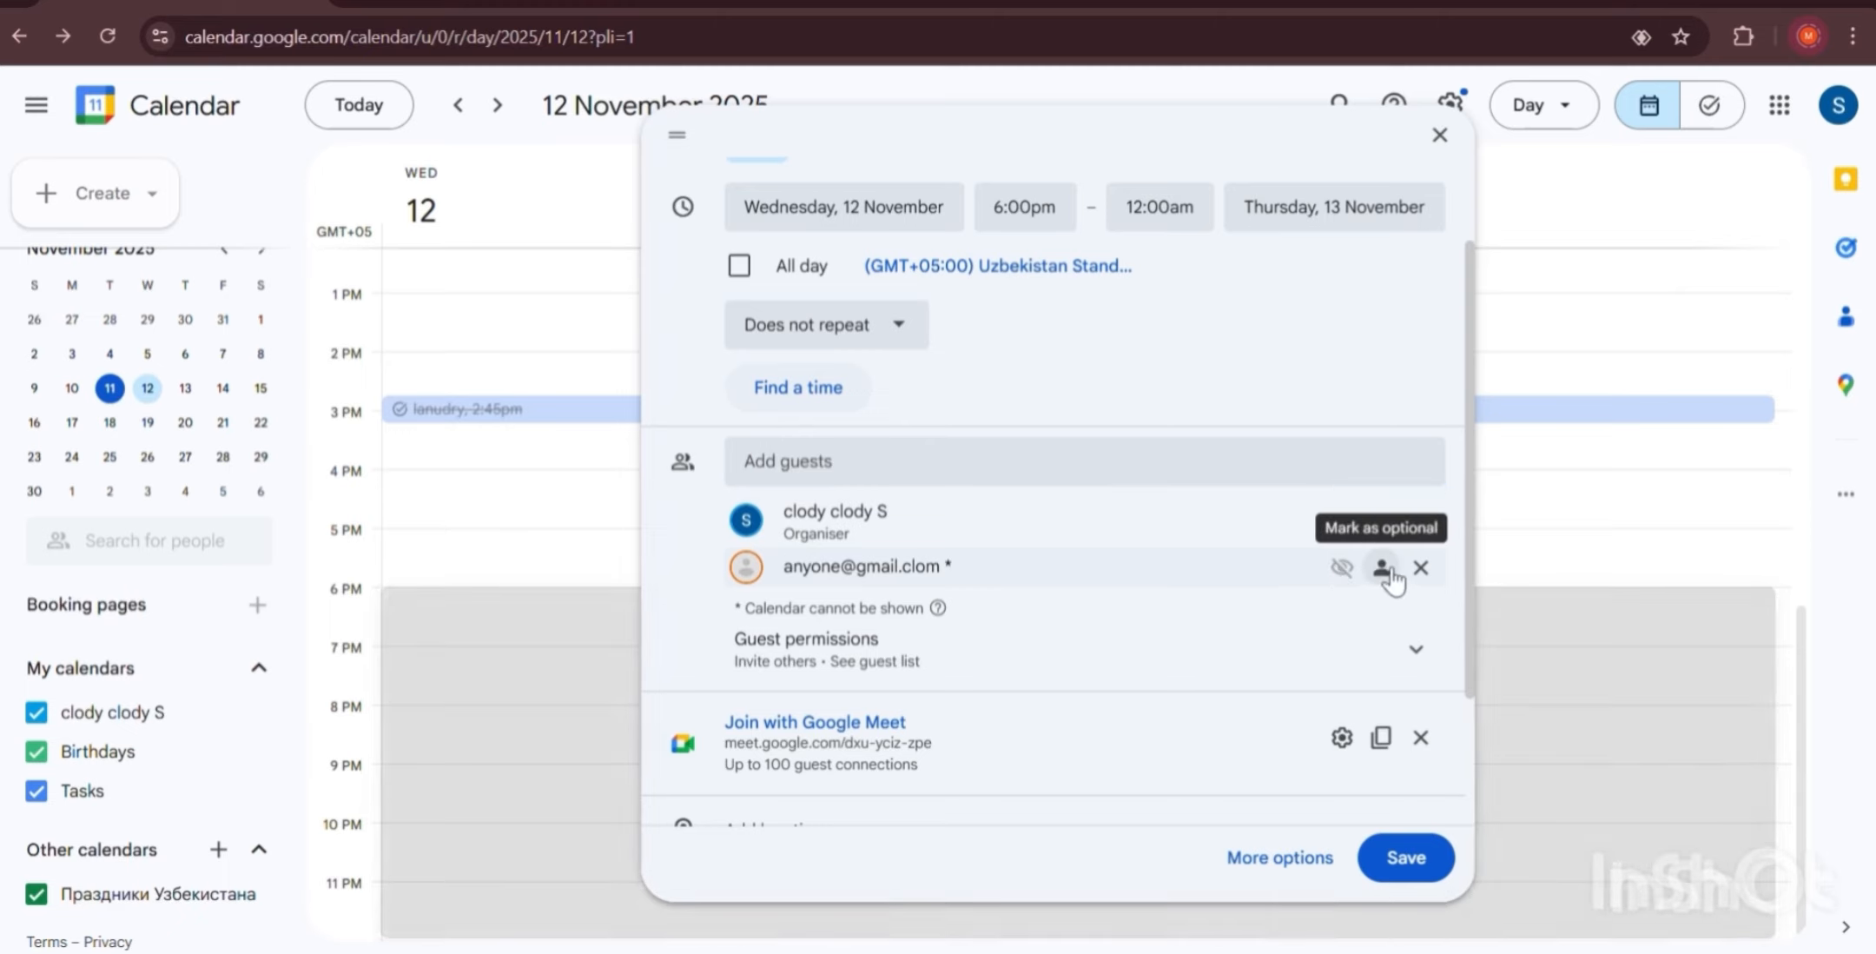
left_click(1382, 570)
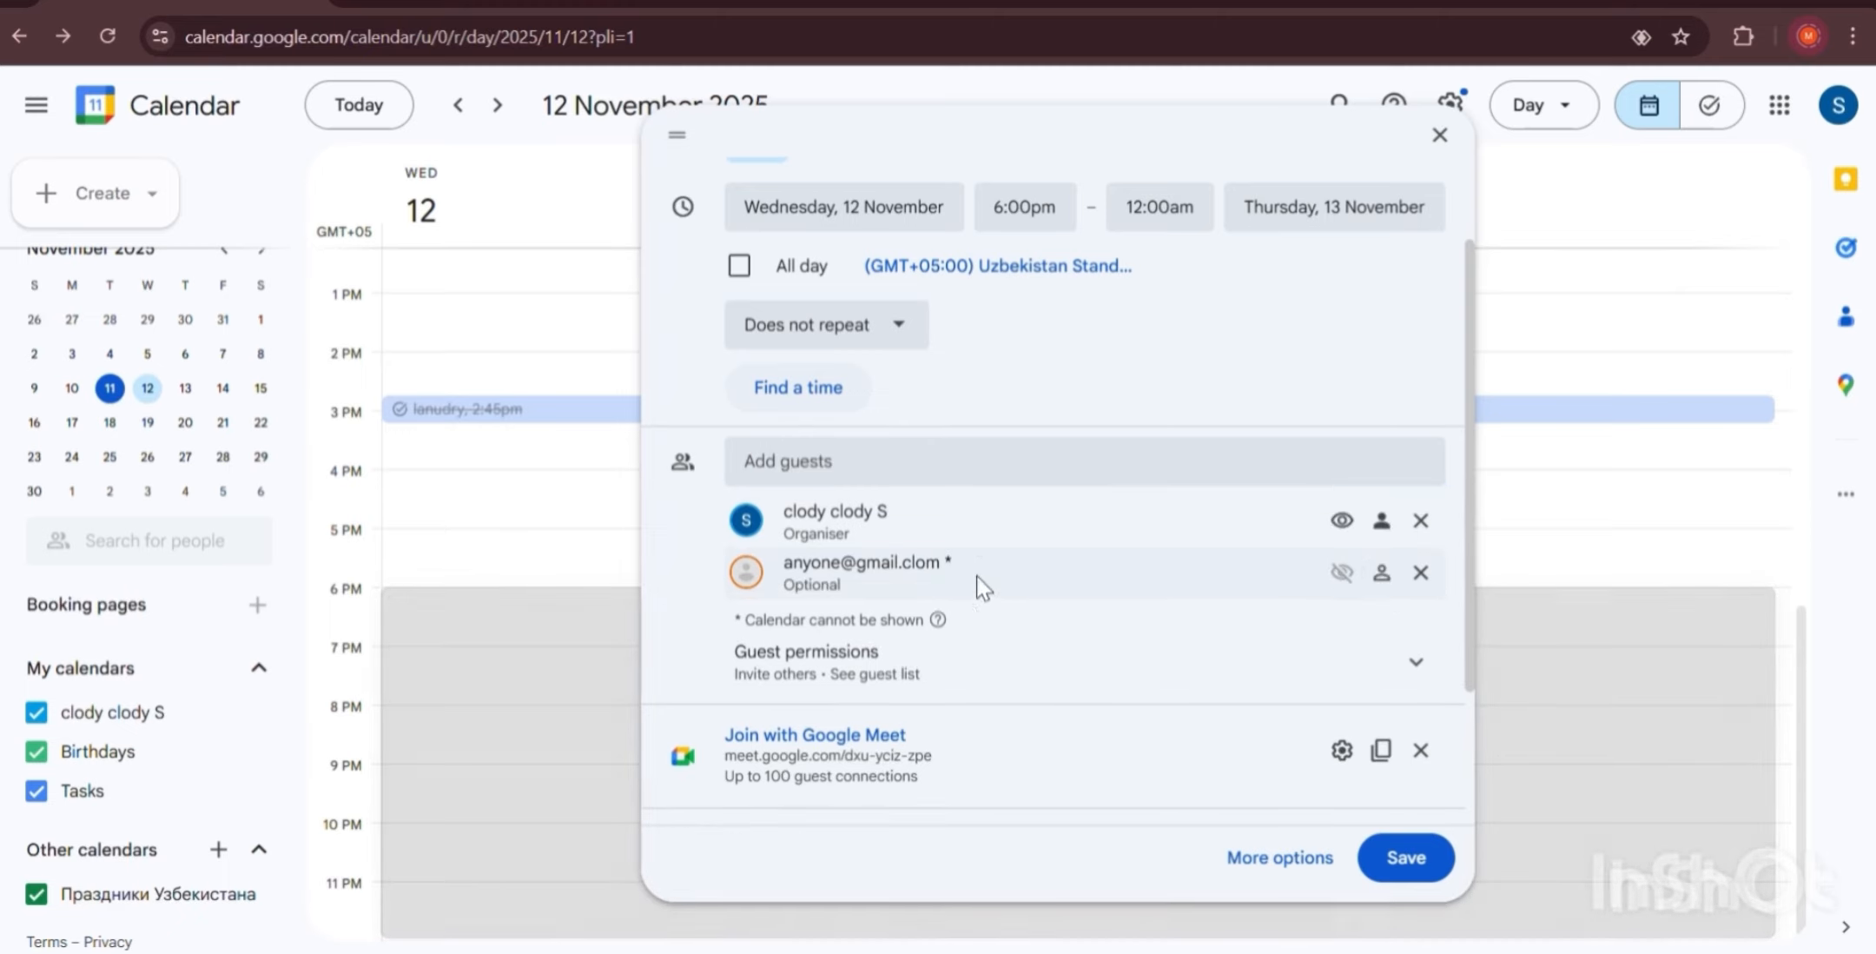
left_click(1421, 573)
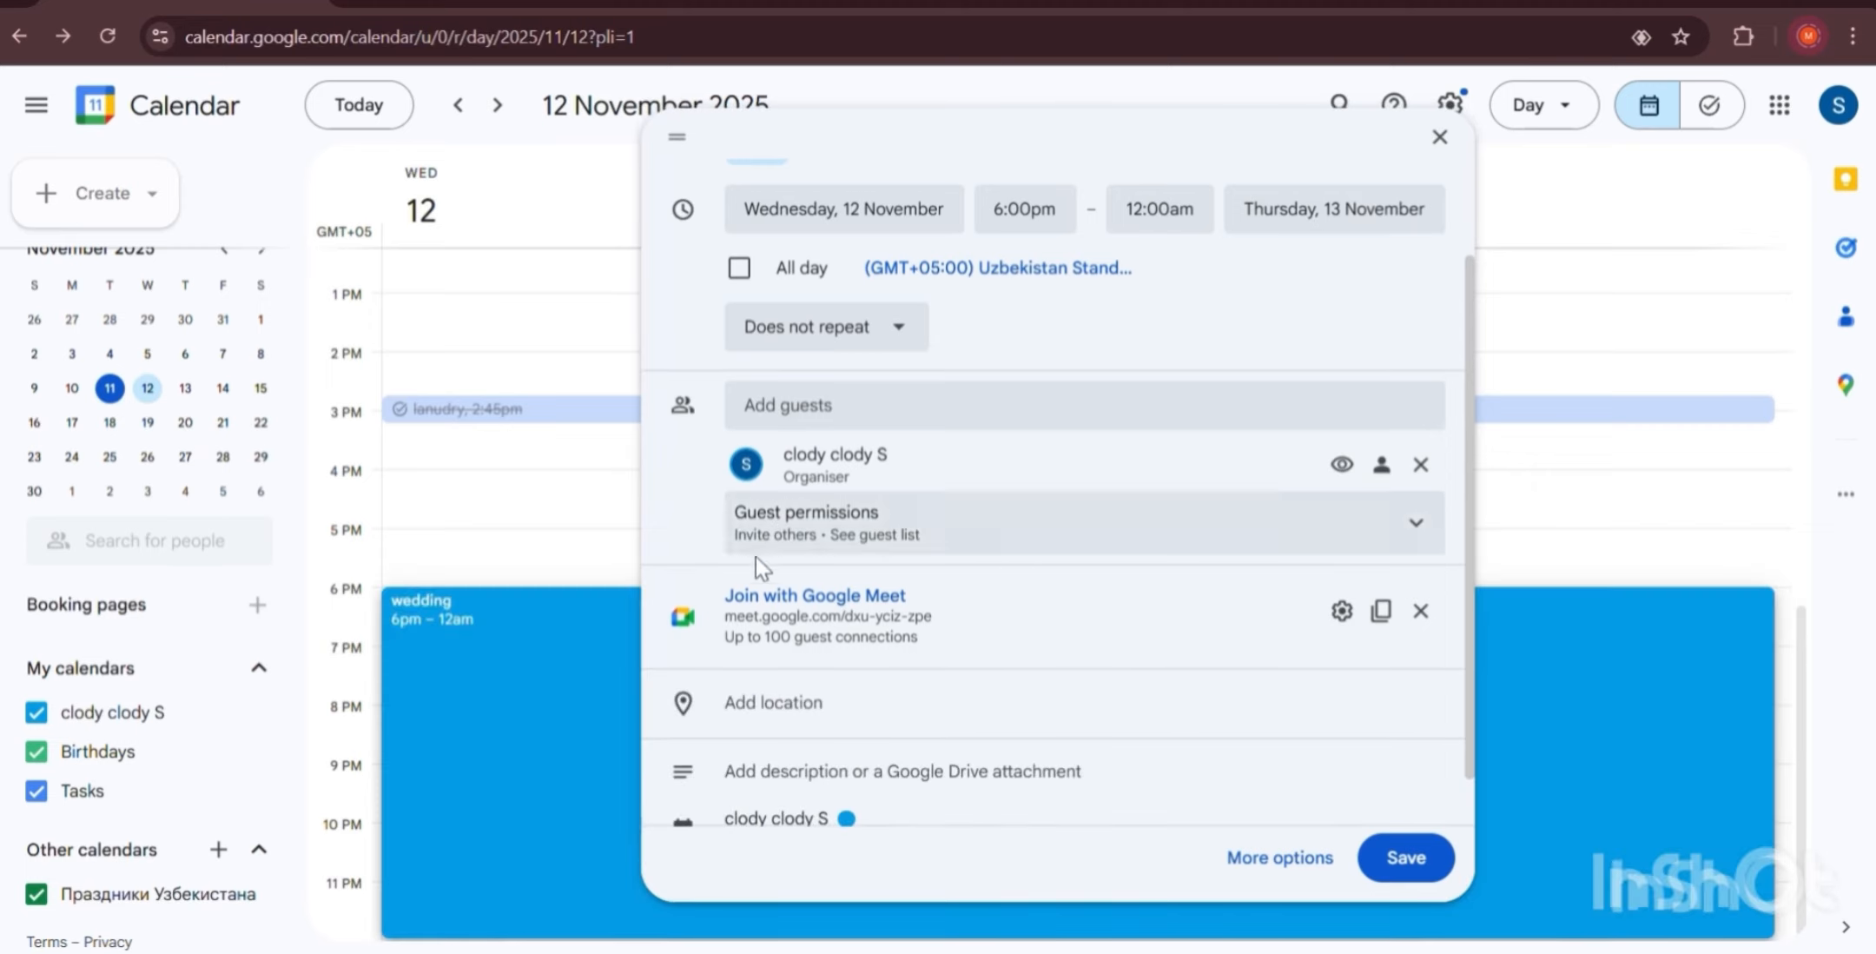
Uncheck Invite others, See guest list and Modify event in the guest permissions.
left_click(792, 547)
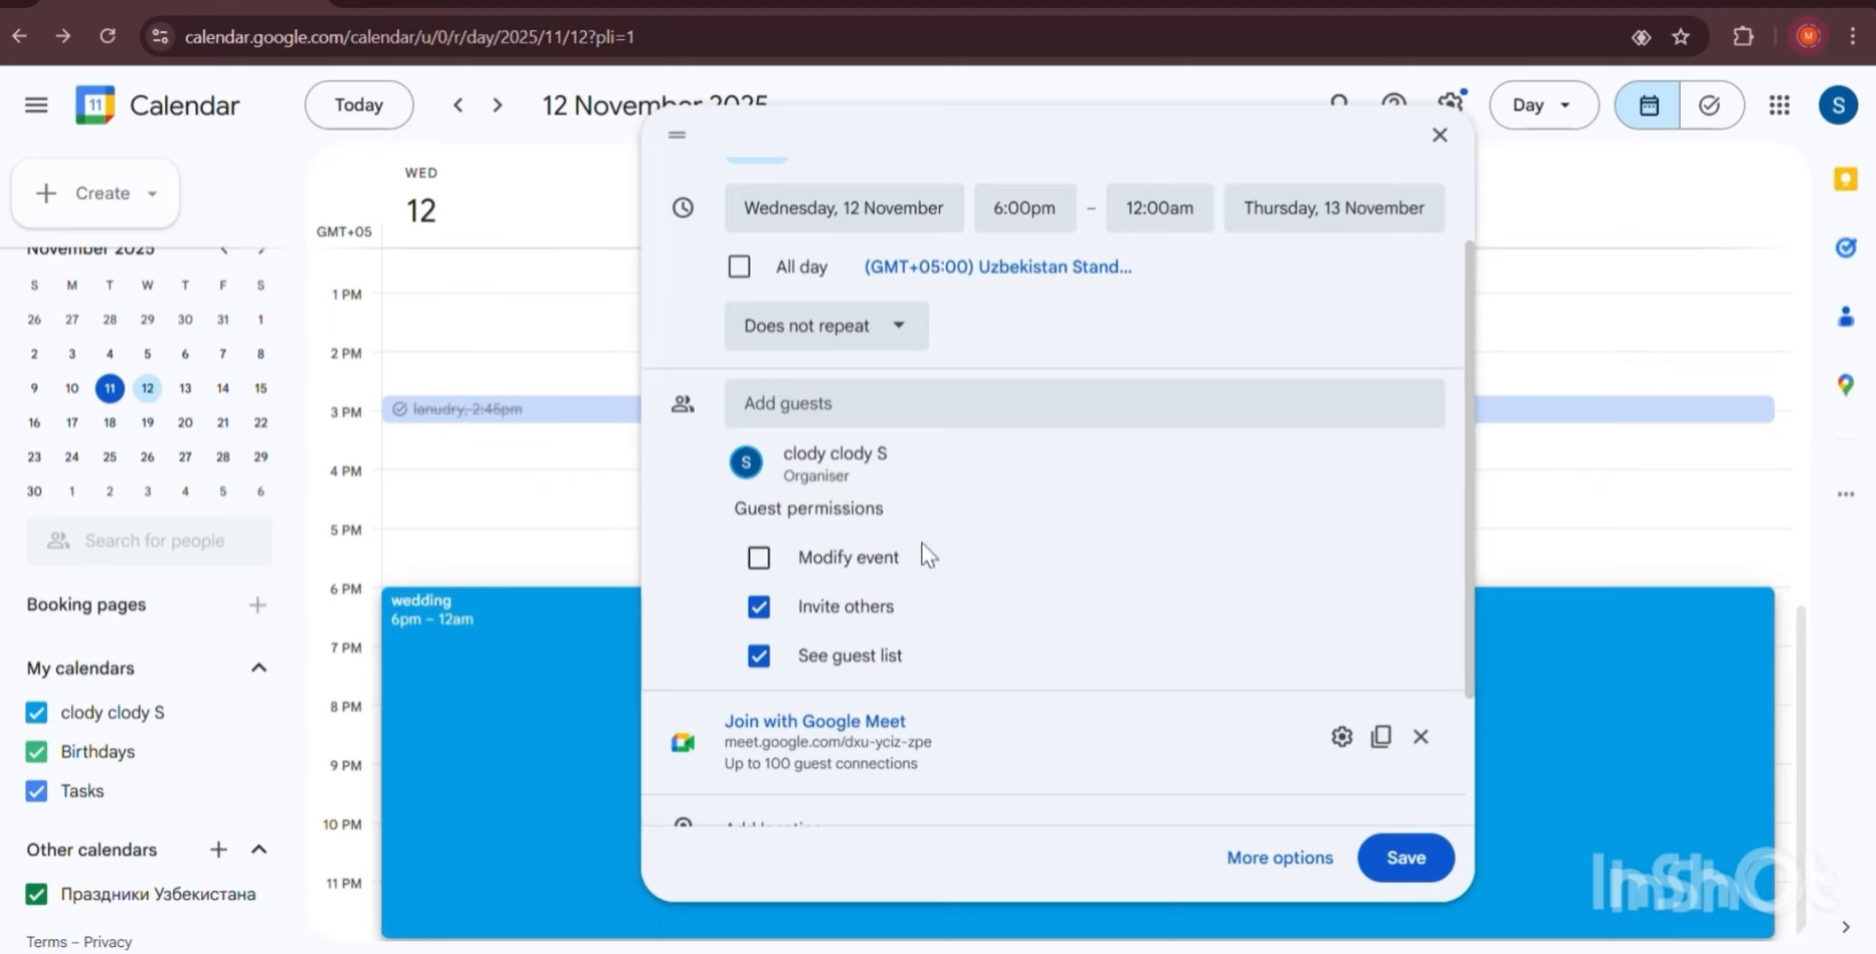
left_click(759, 608)
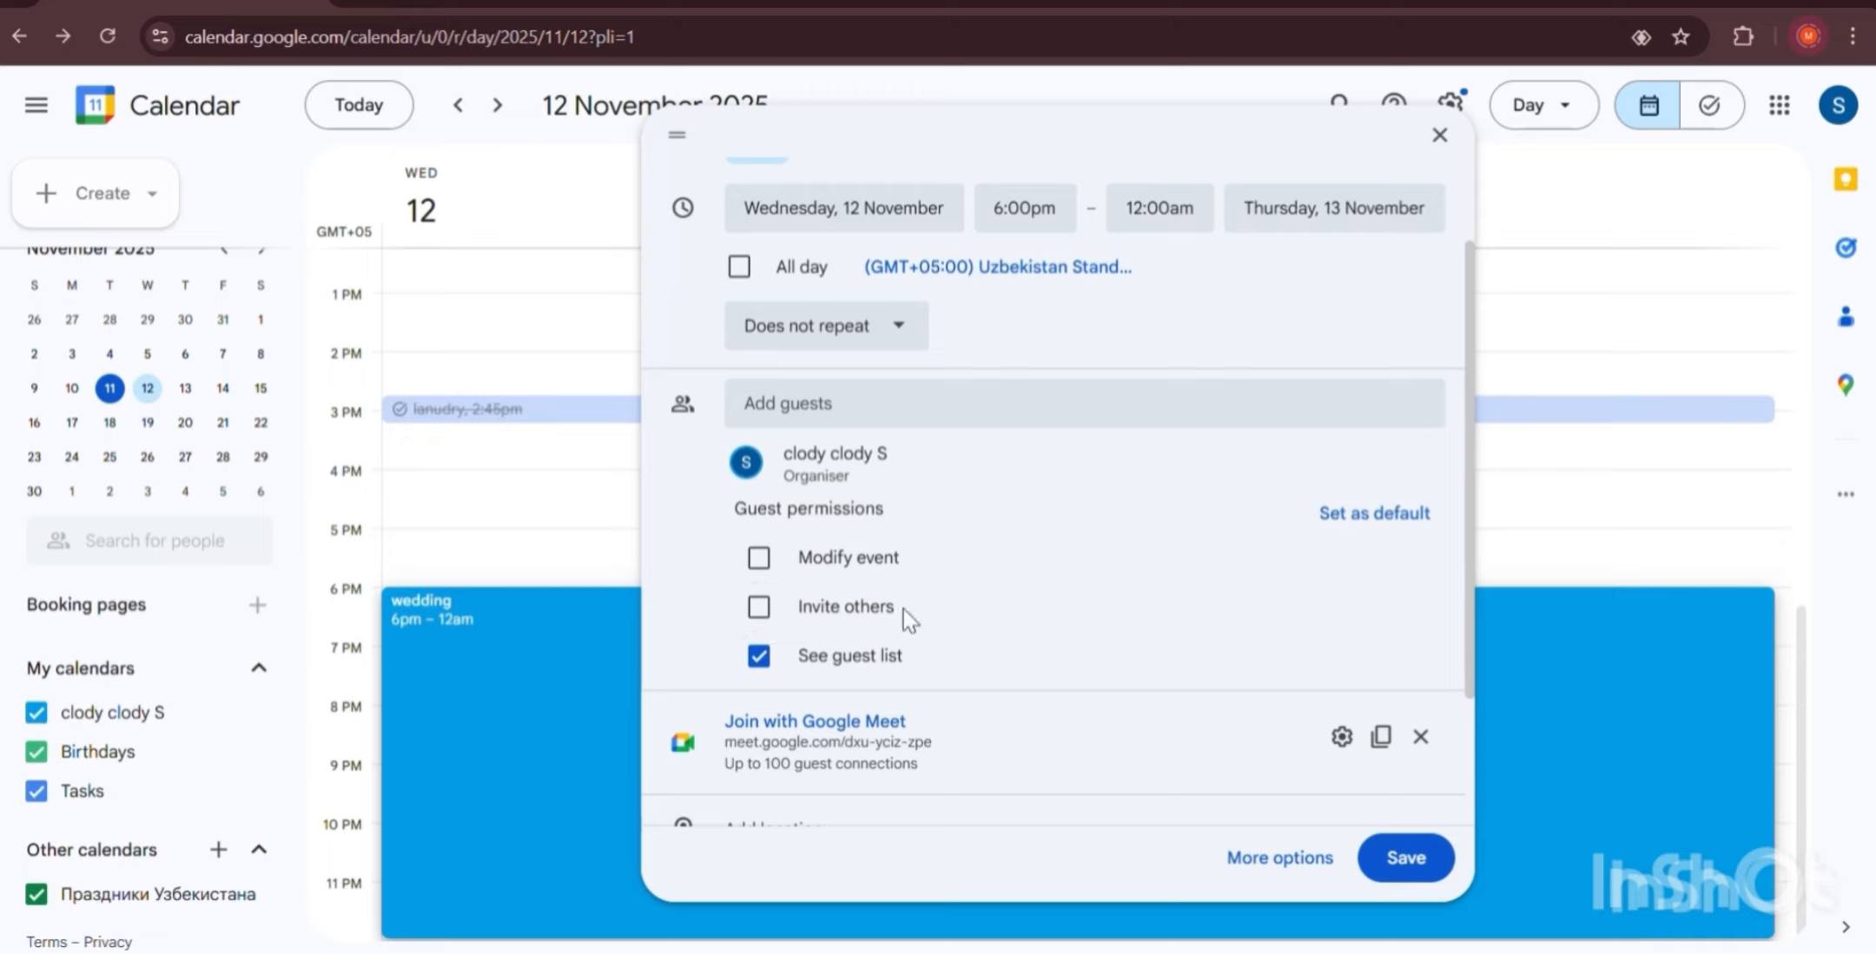
left_click(762, 657)
left_click(752, 561)
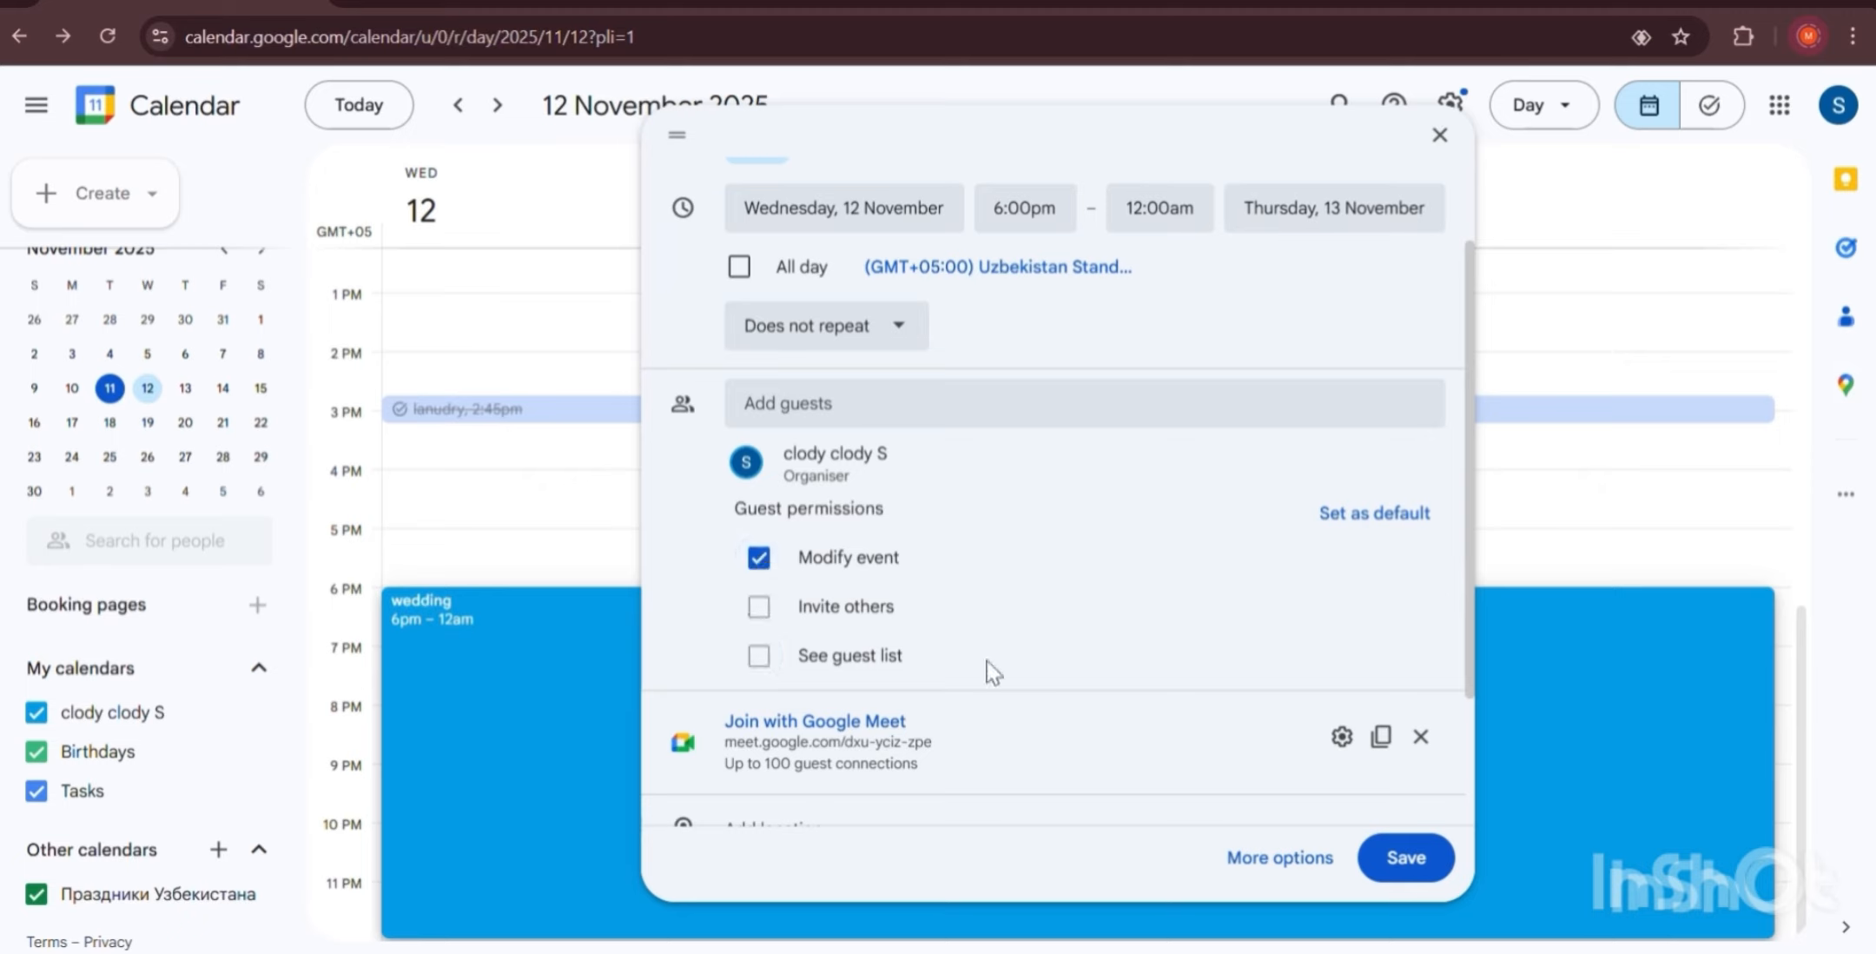
left_click(758, 558)
scroll(811, 605, "down", 1)
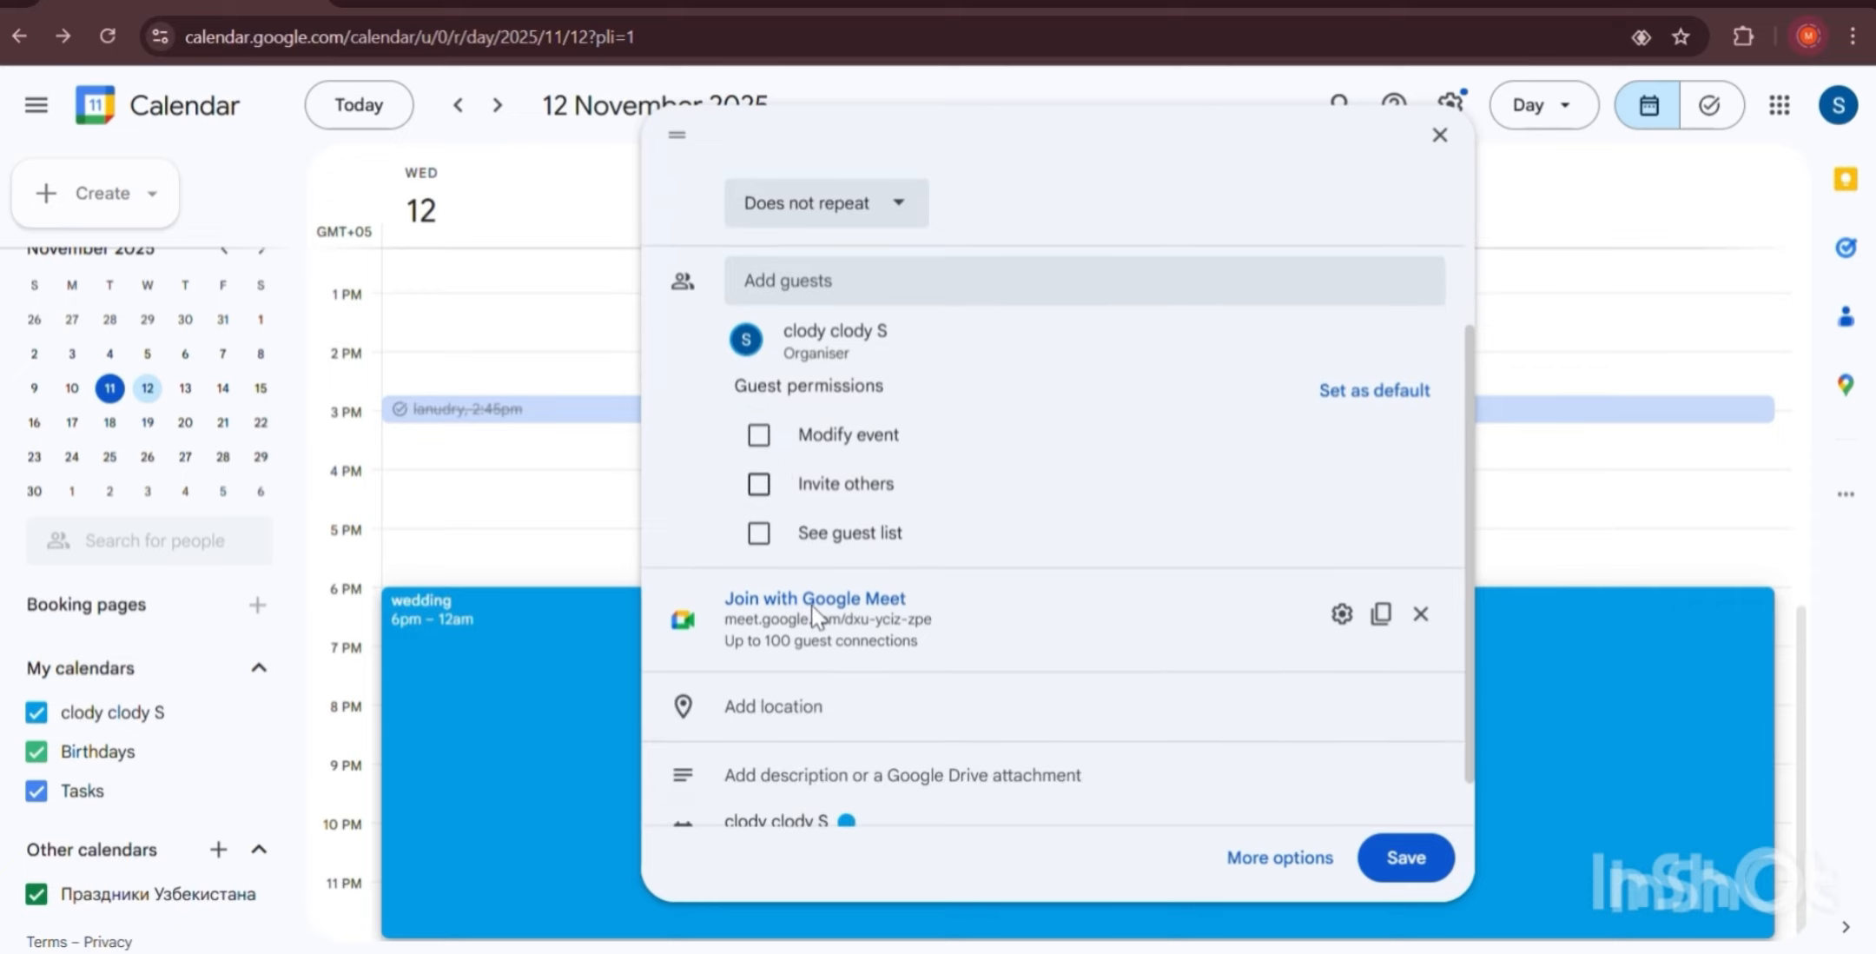
scroll(1233, 391, "down", 1)
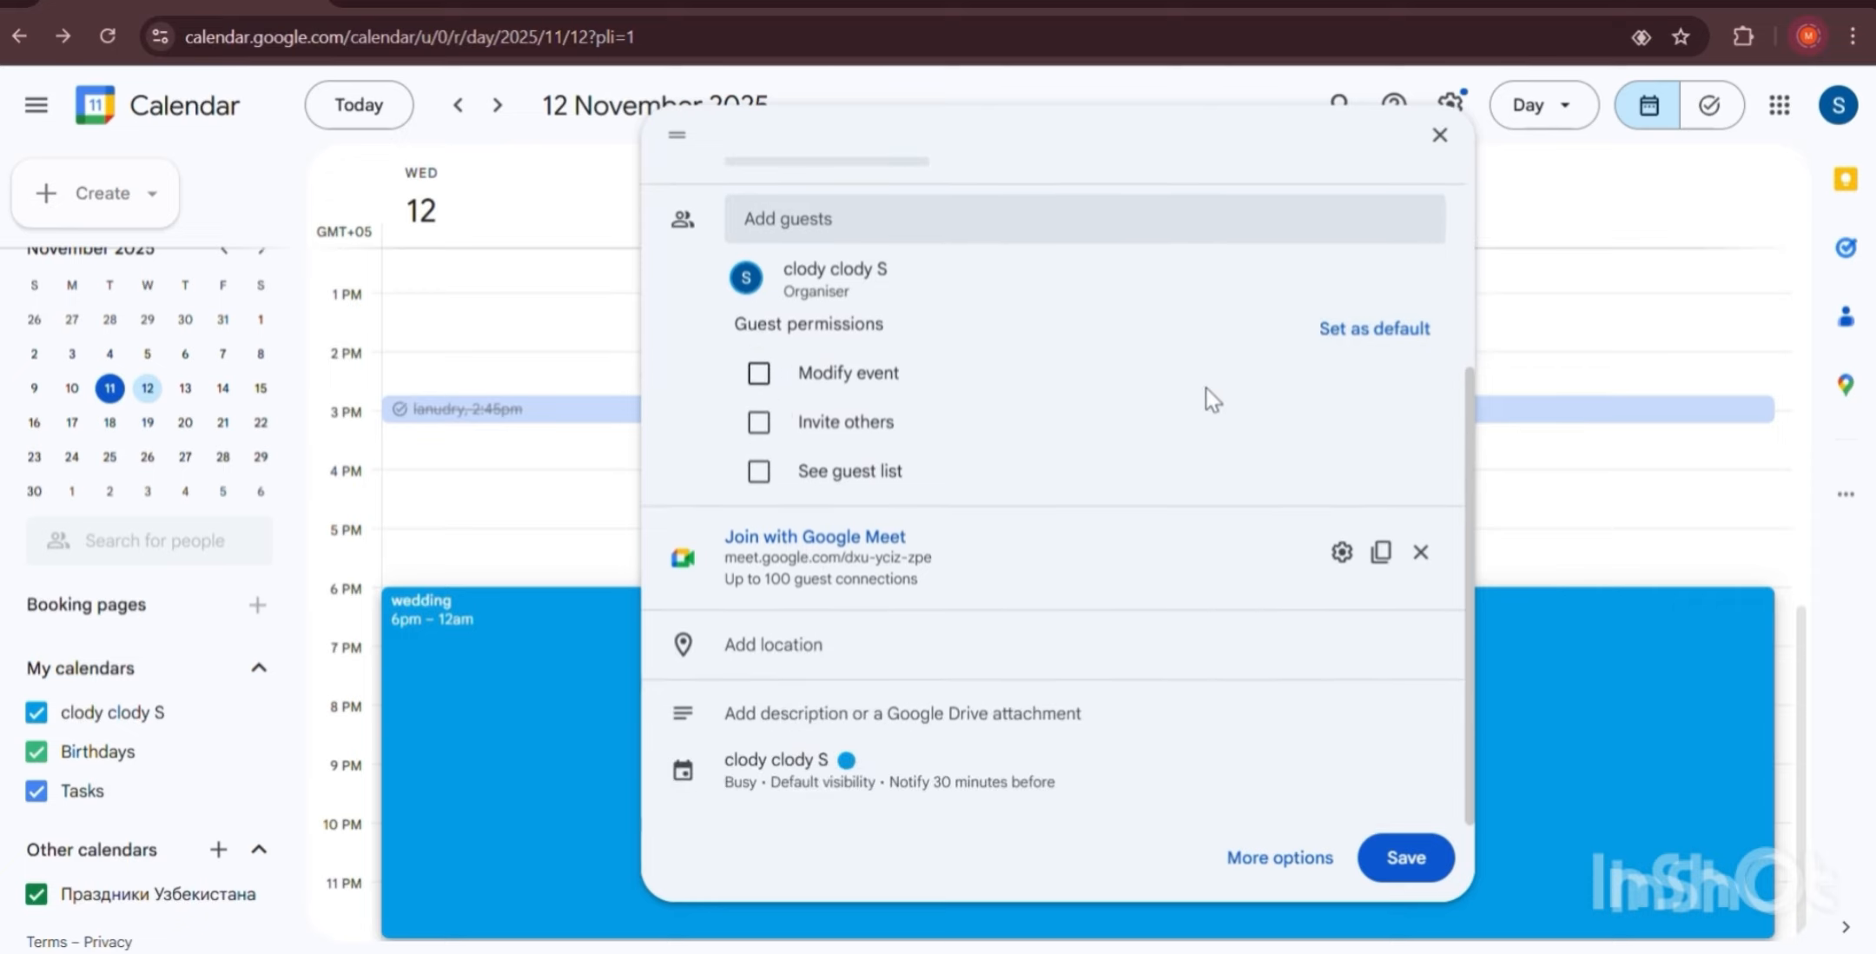
scroll(1195, 389, "up", 3)
scroll(855, 412, "down", 3)
Copy the Meet link, then enable host management, turn off chat, and require host joining first.
left_click(1397, 556)
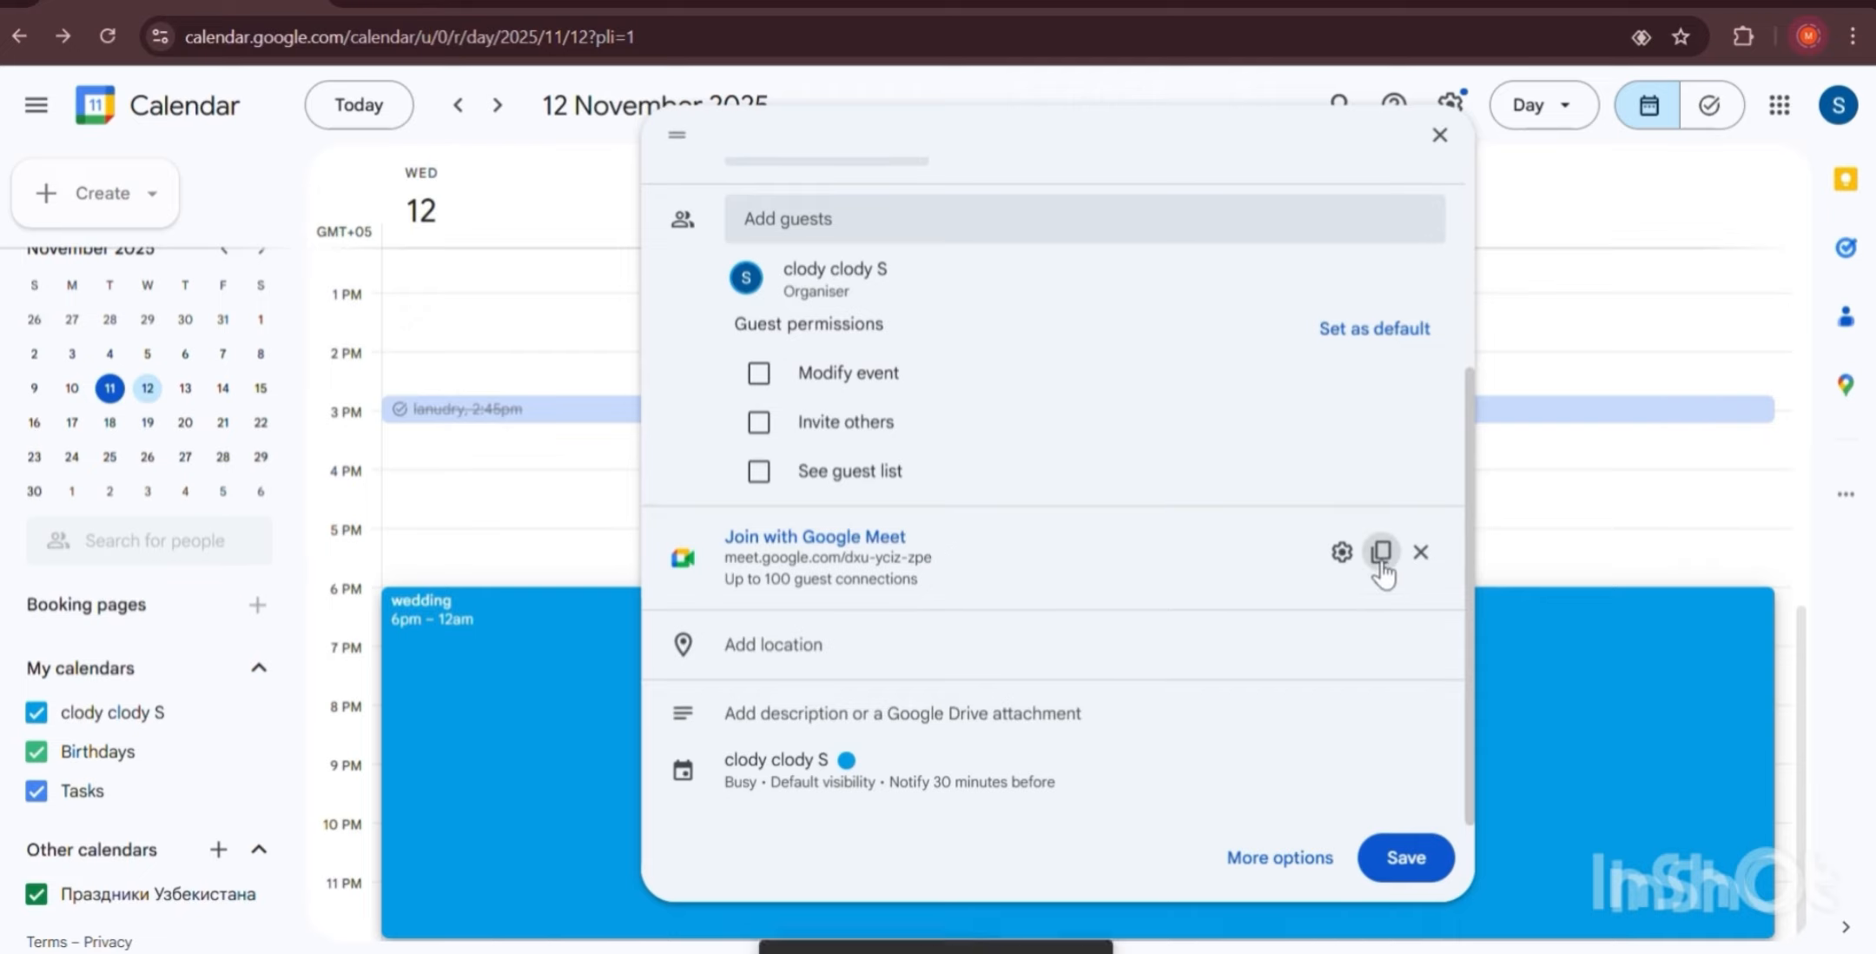
left_click(1337, 554)
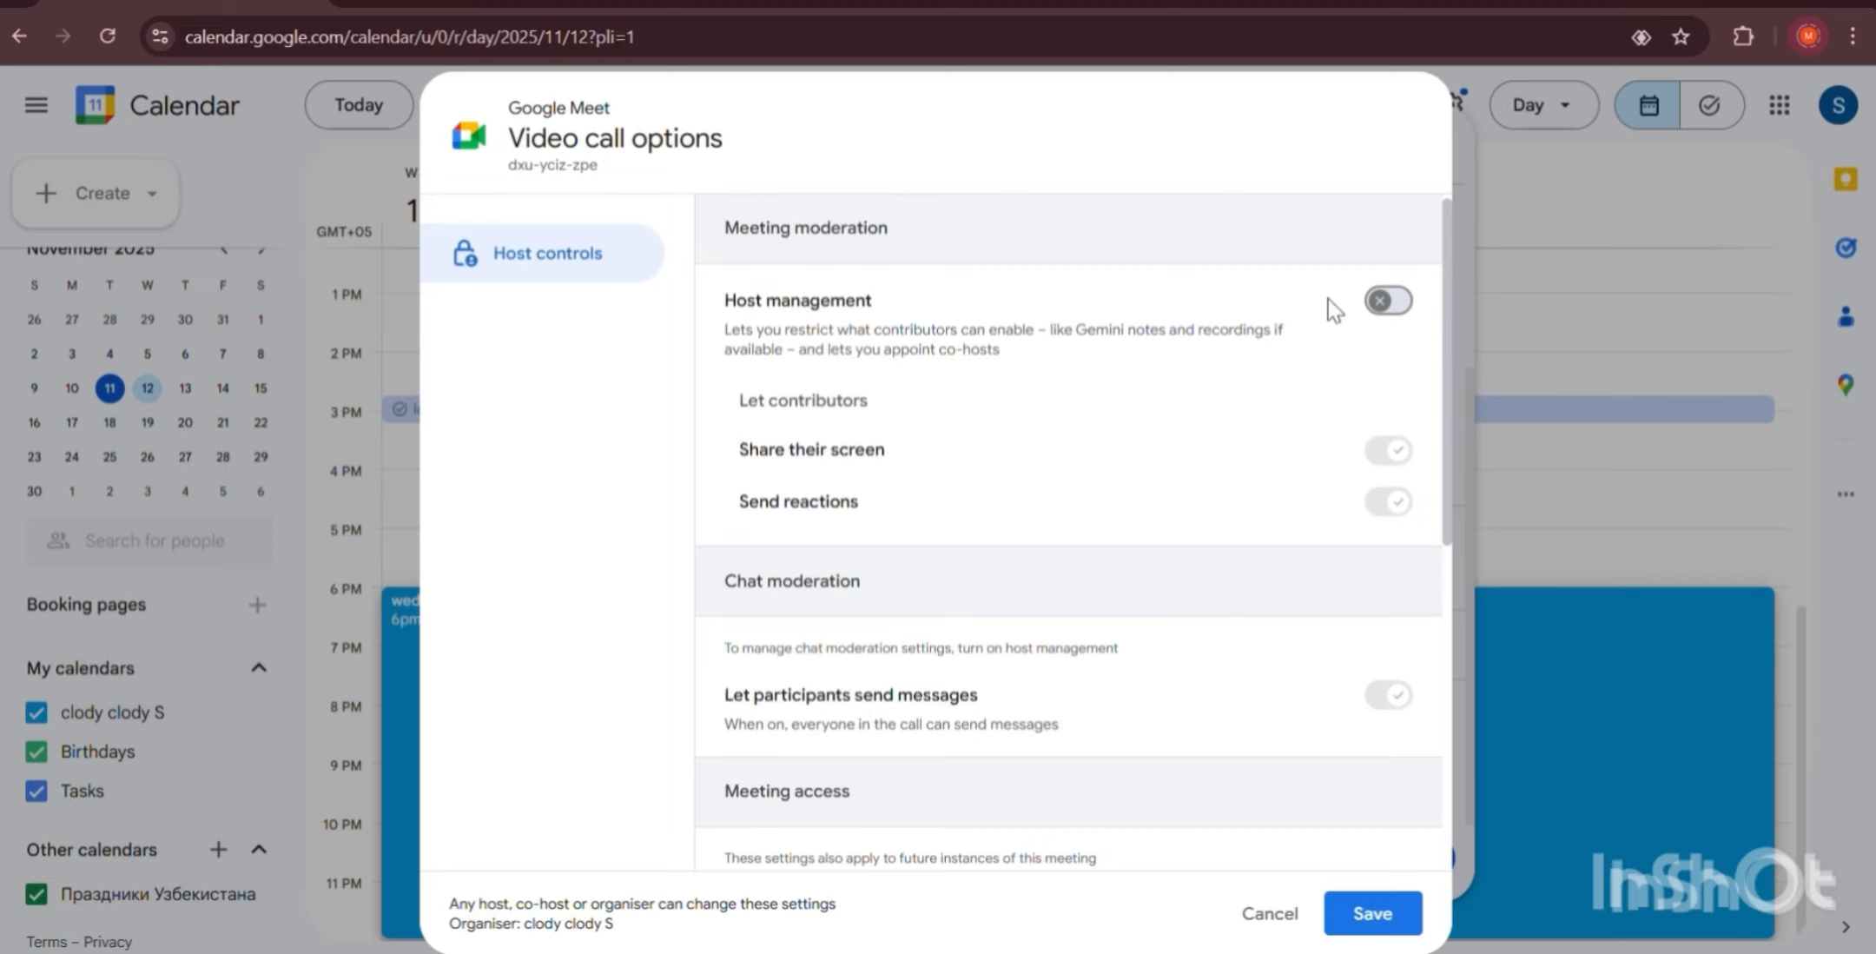
left_click(1377, 305)
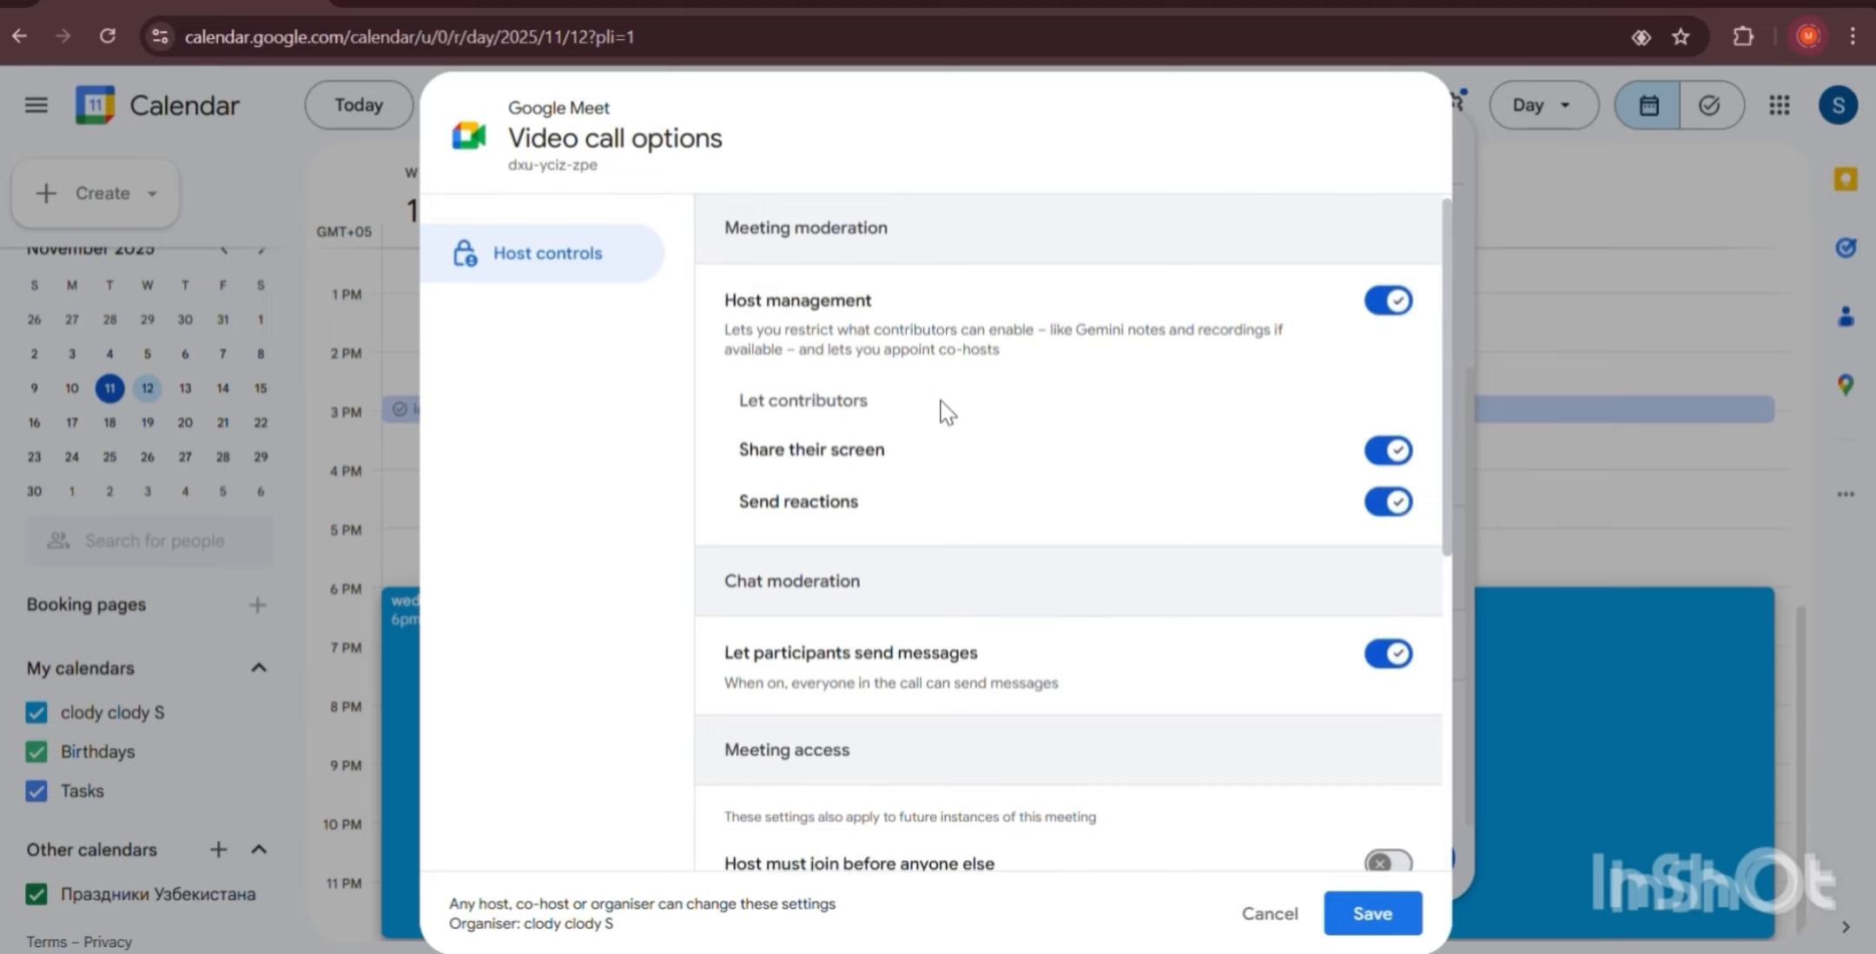
scroll(947, 411, "down", 1)
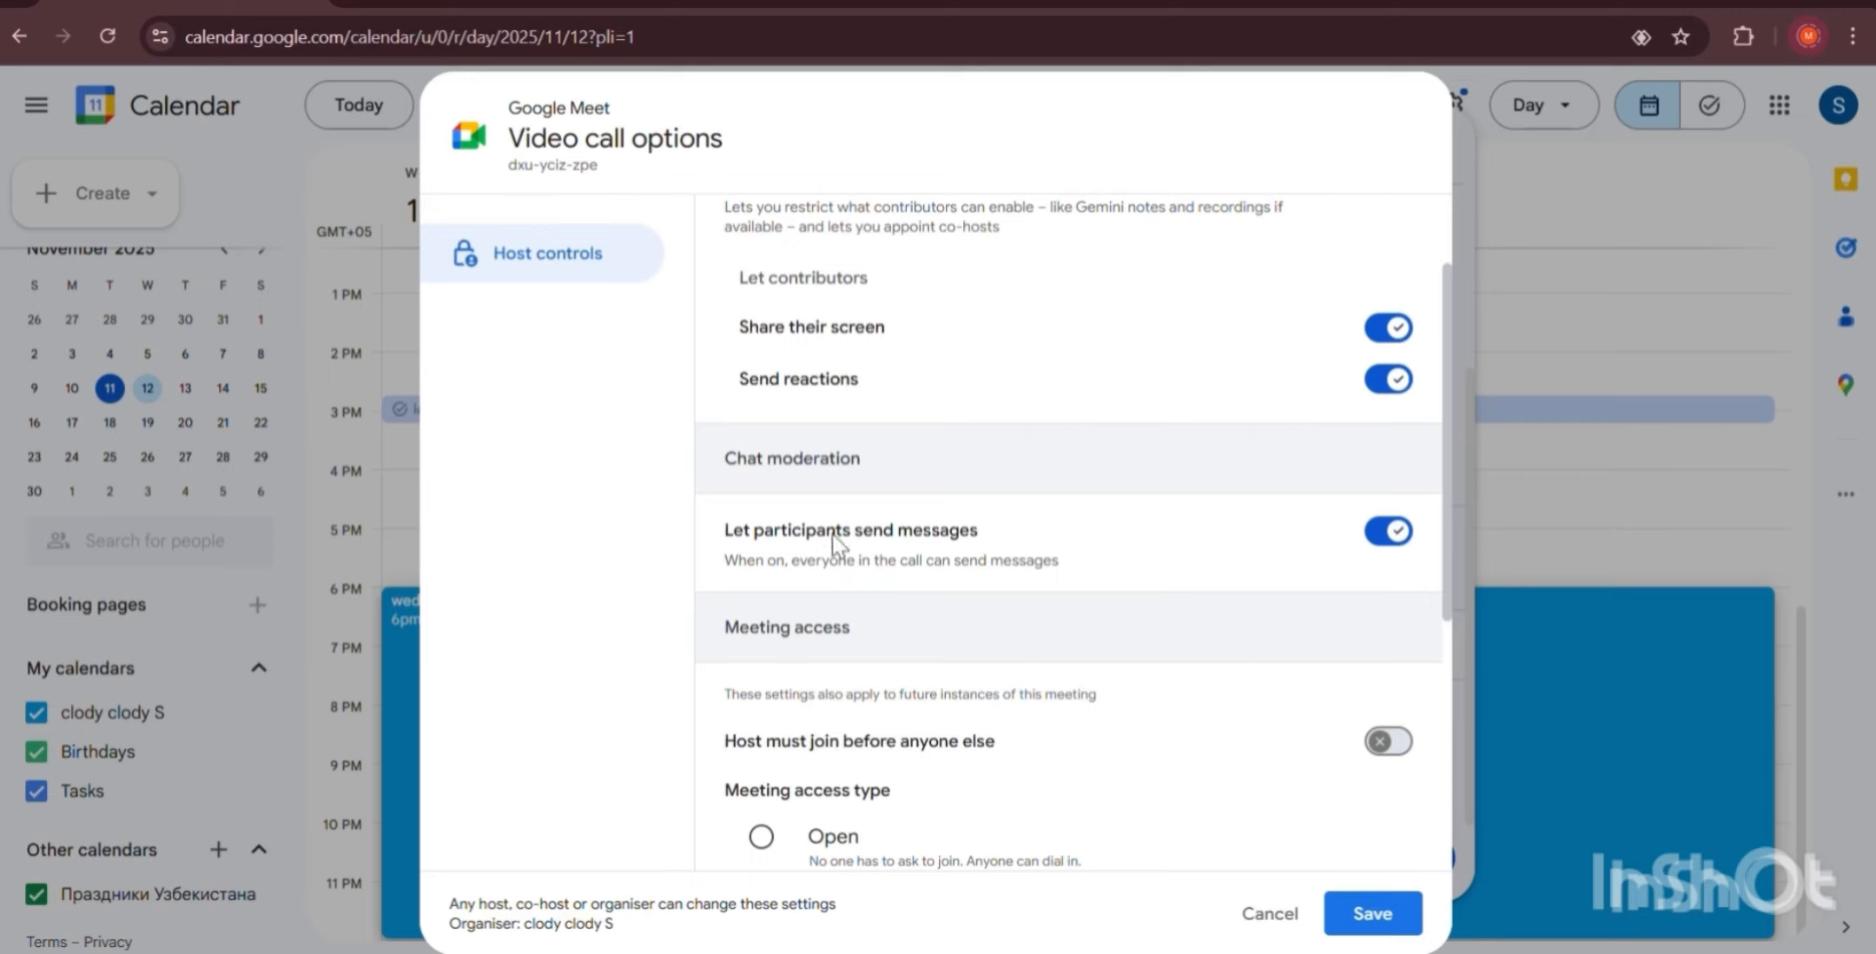
scroll(1390, 448, "down", 1)
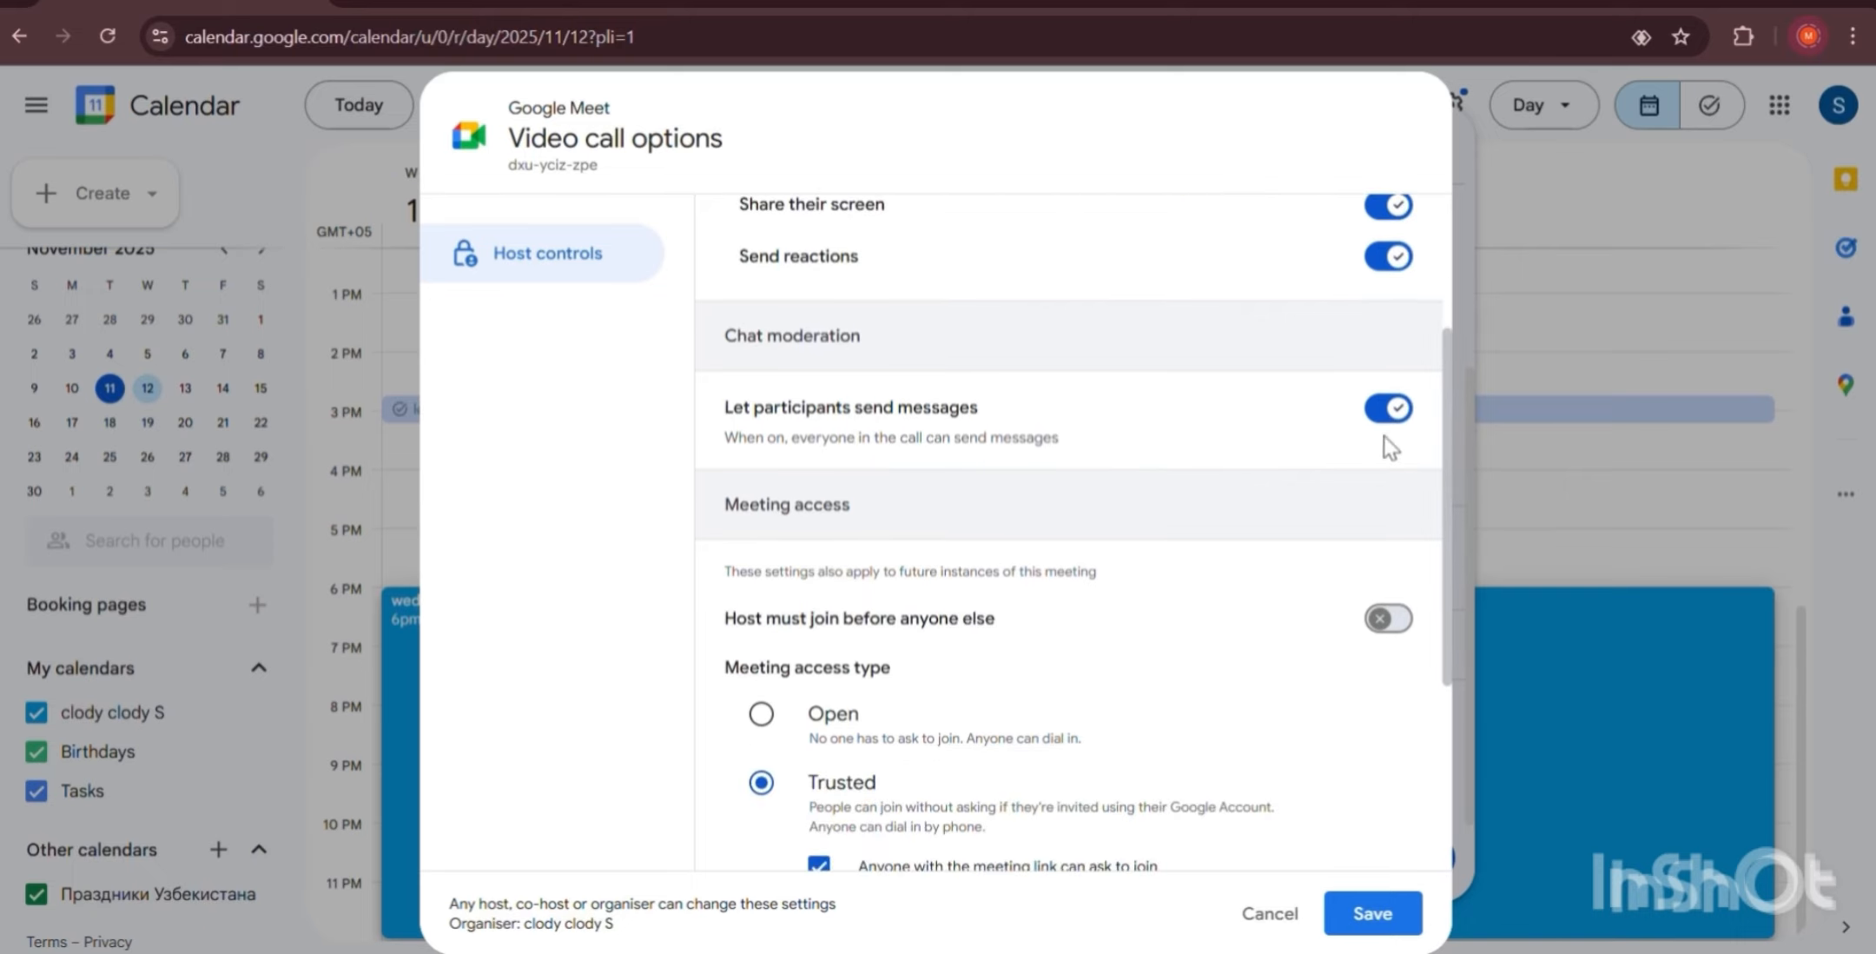
left_click(1382, 424)
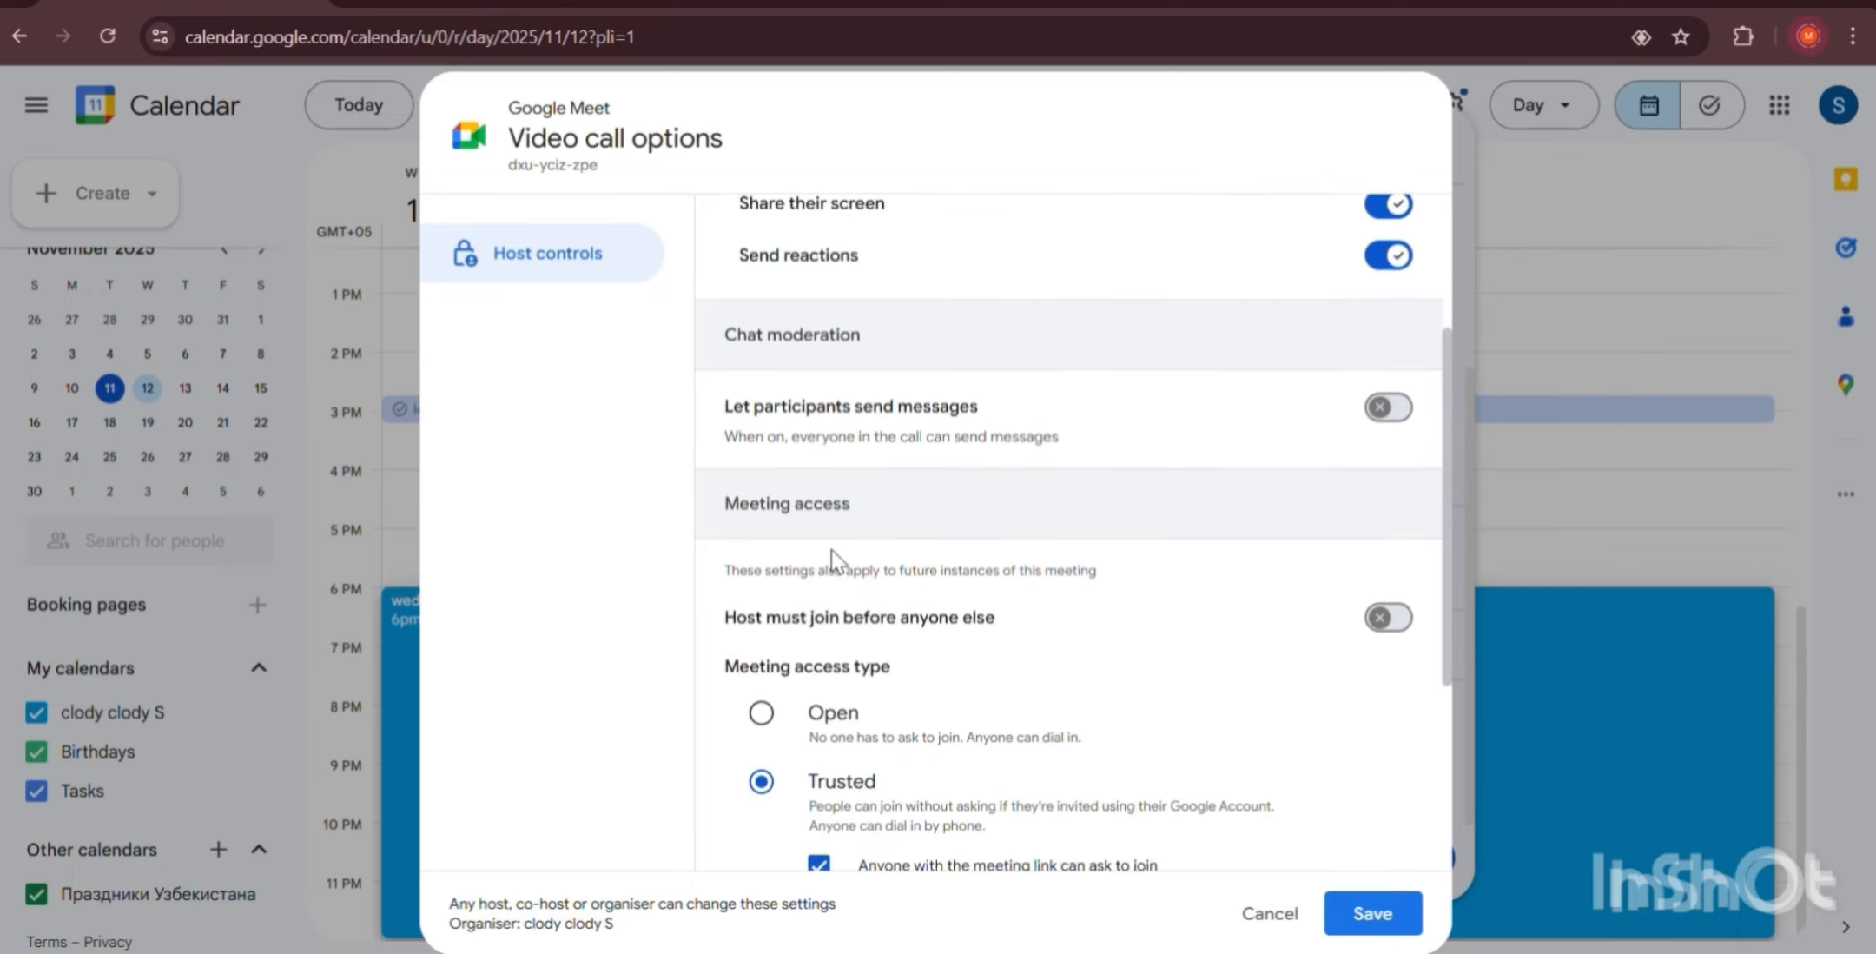
scroll(831, 549, "down", 2)
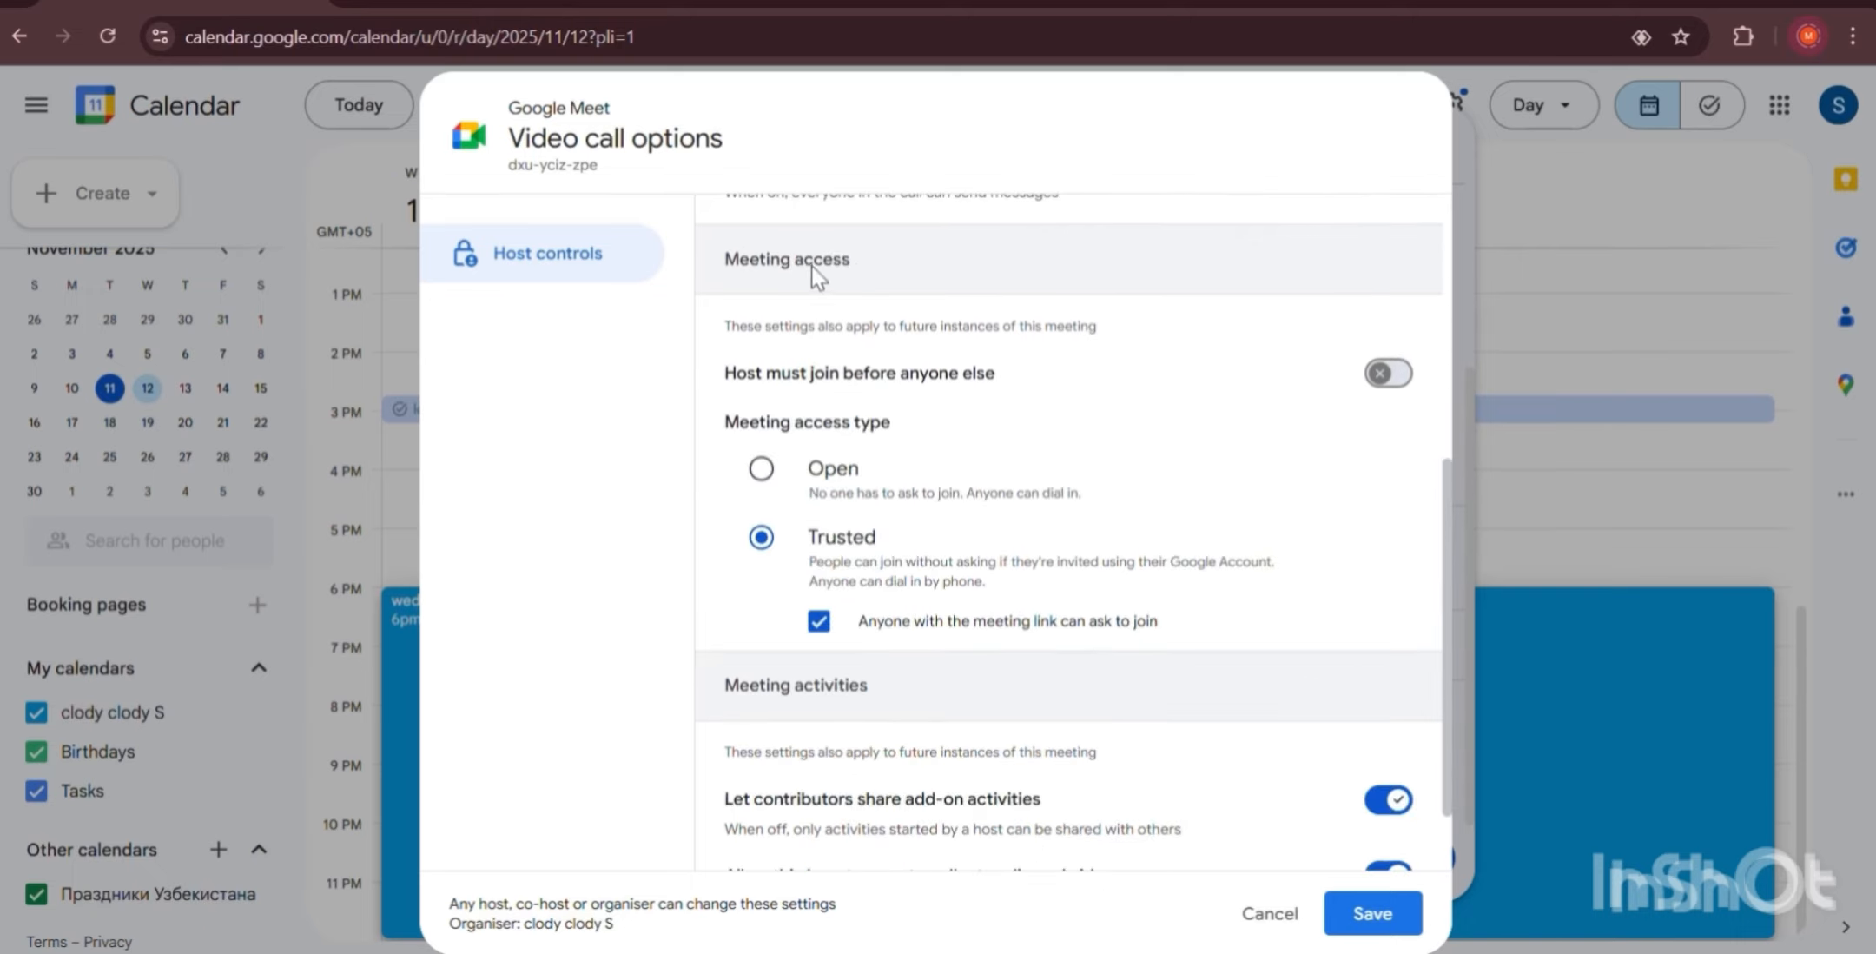
left_click(1368, 383)
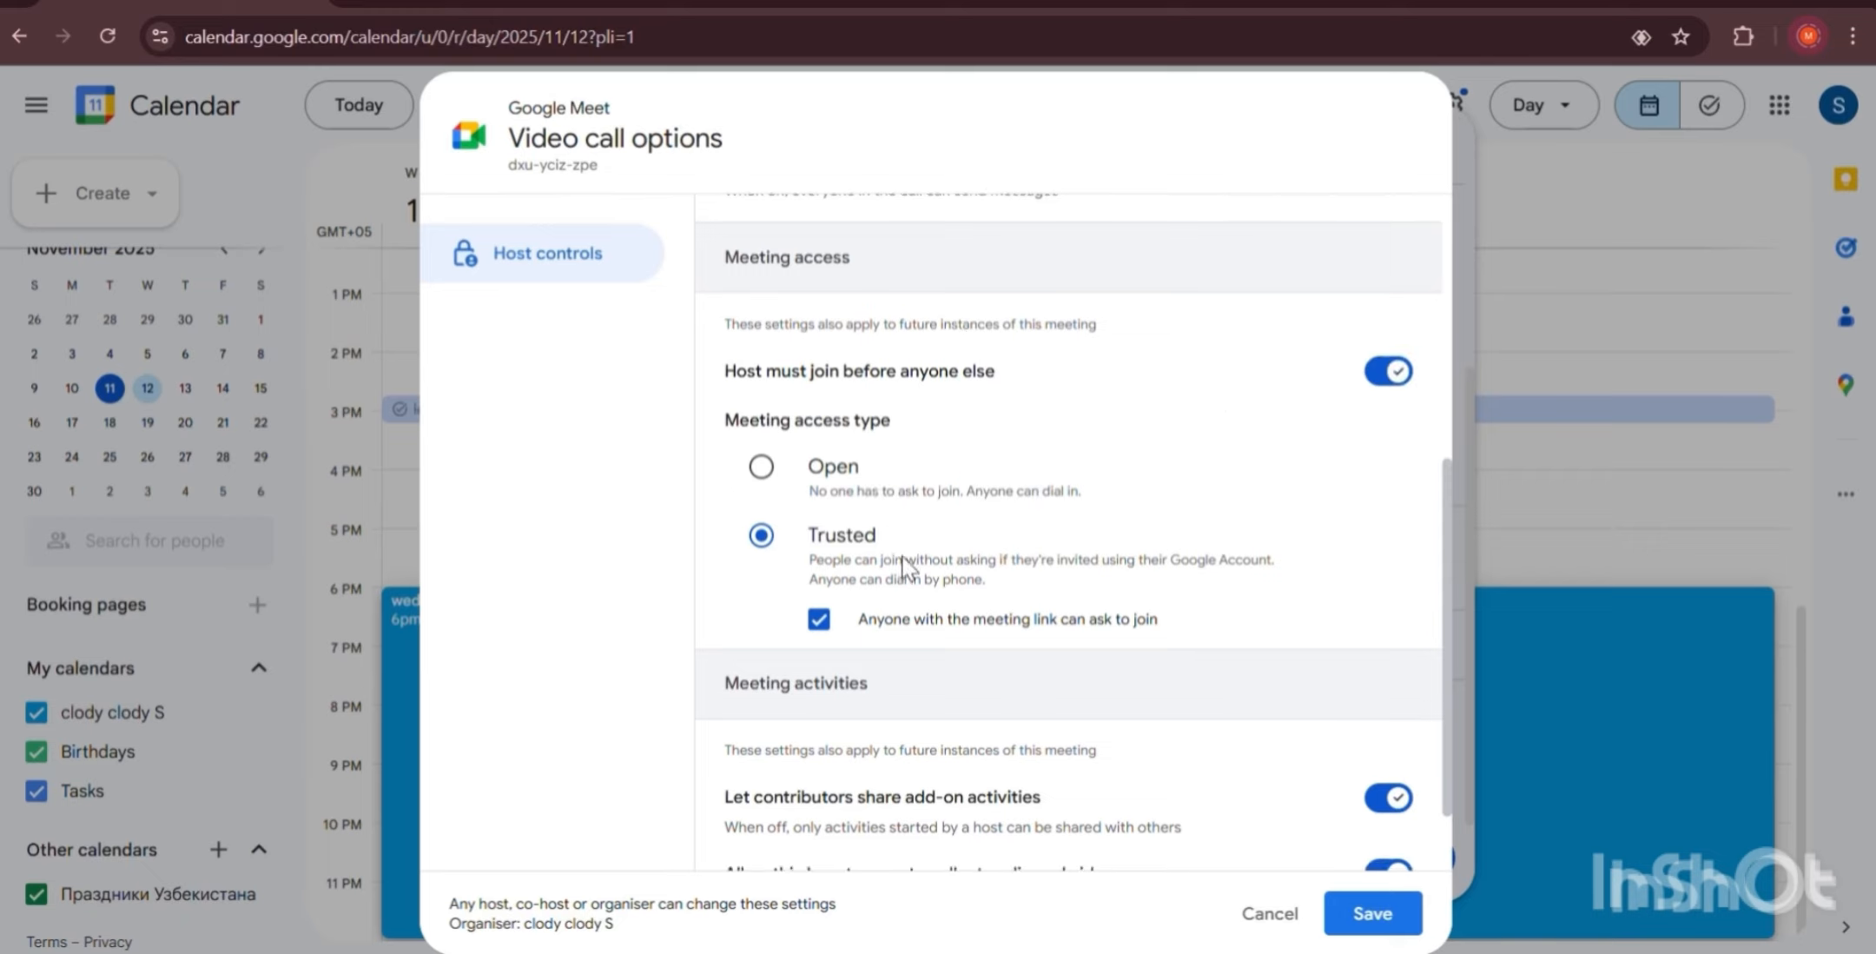
scroll(893, 569, "down", 1)
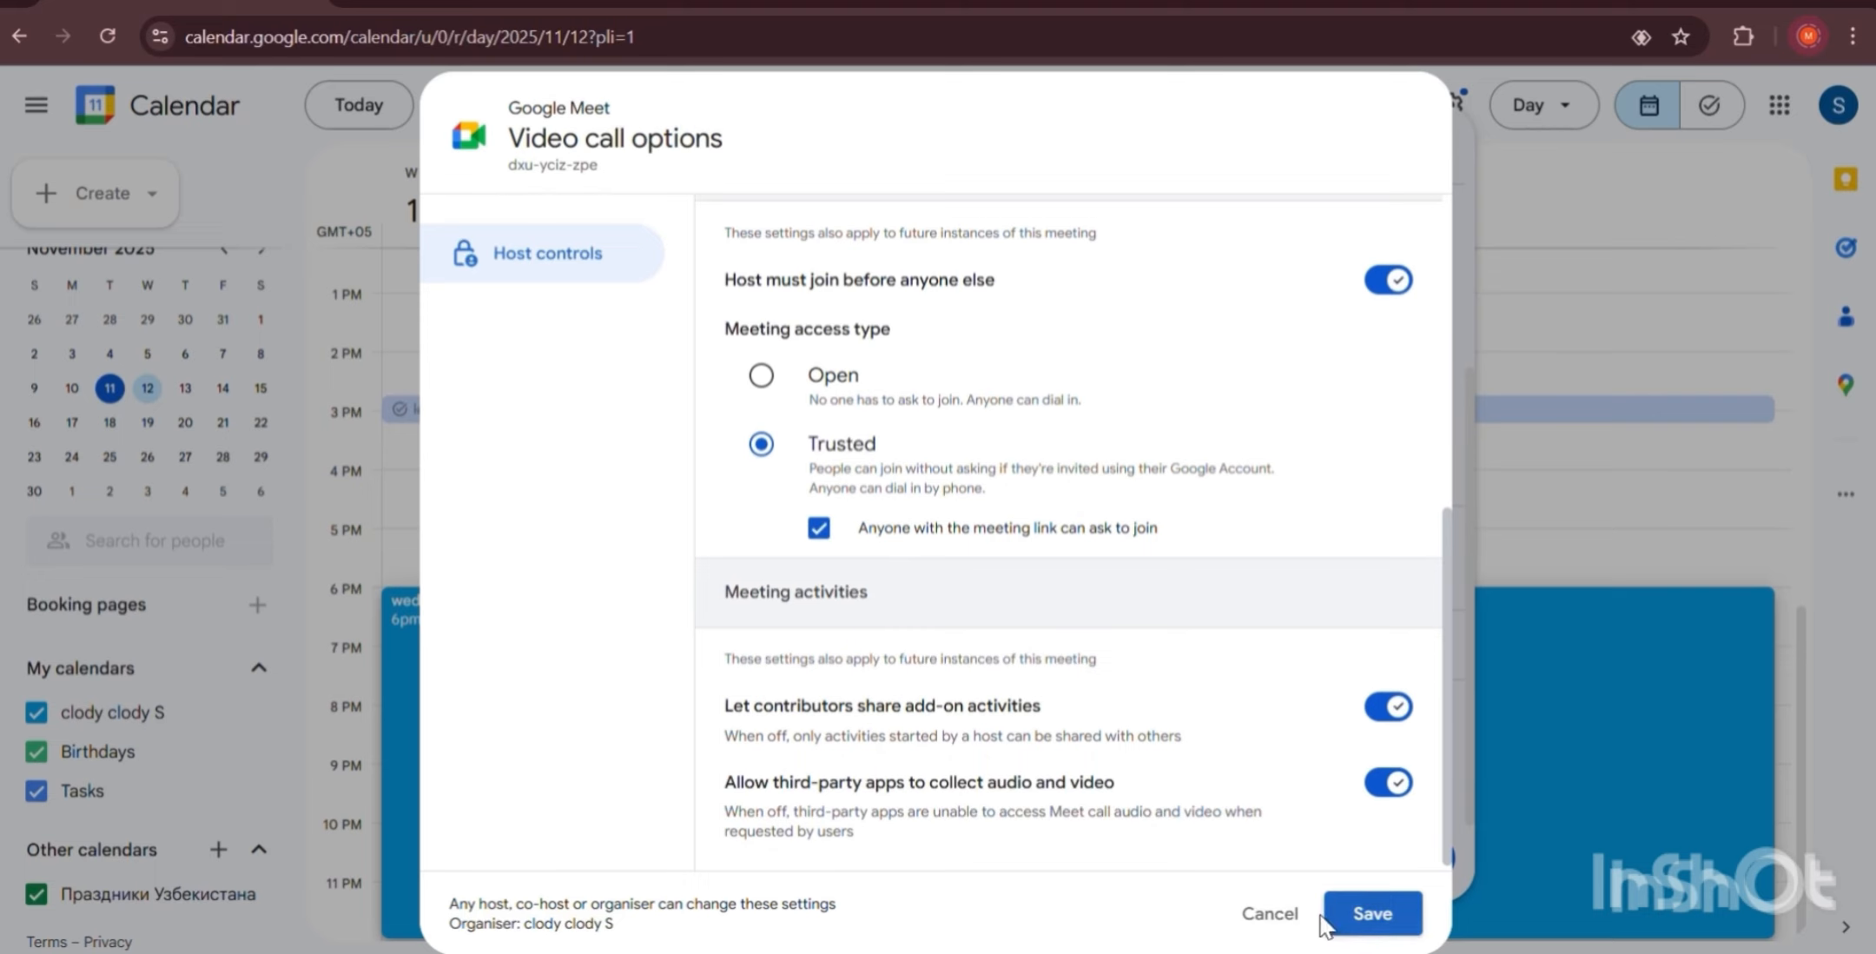
left_click(1376, 914)
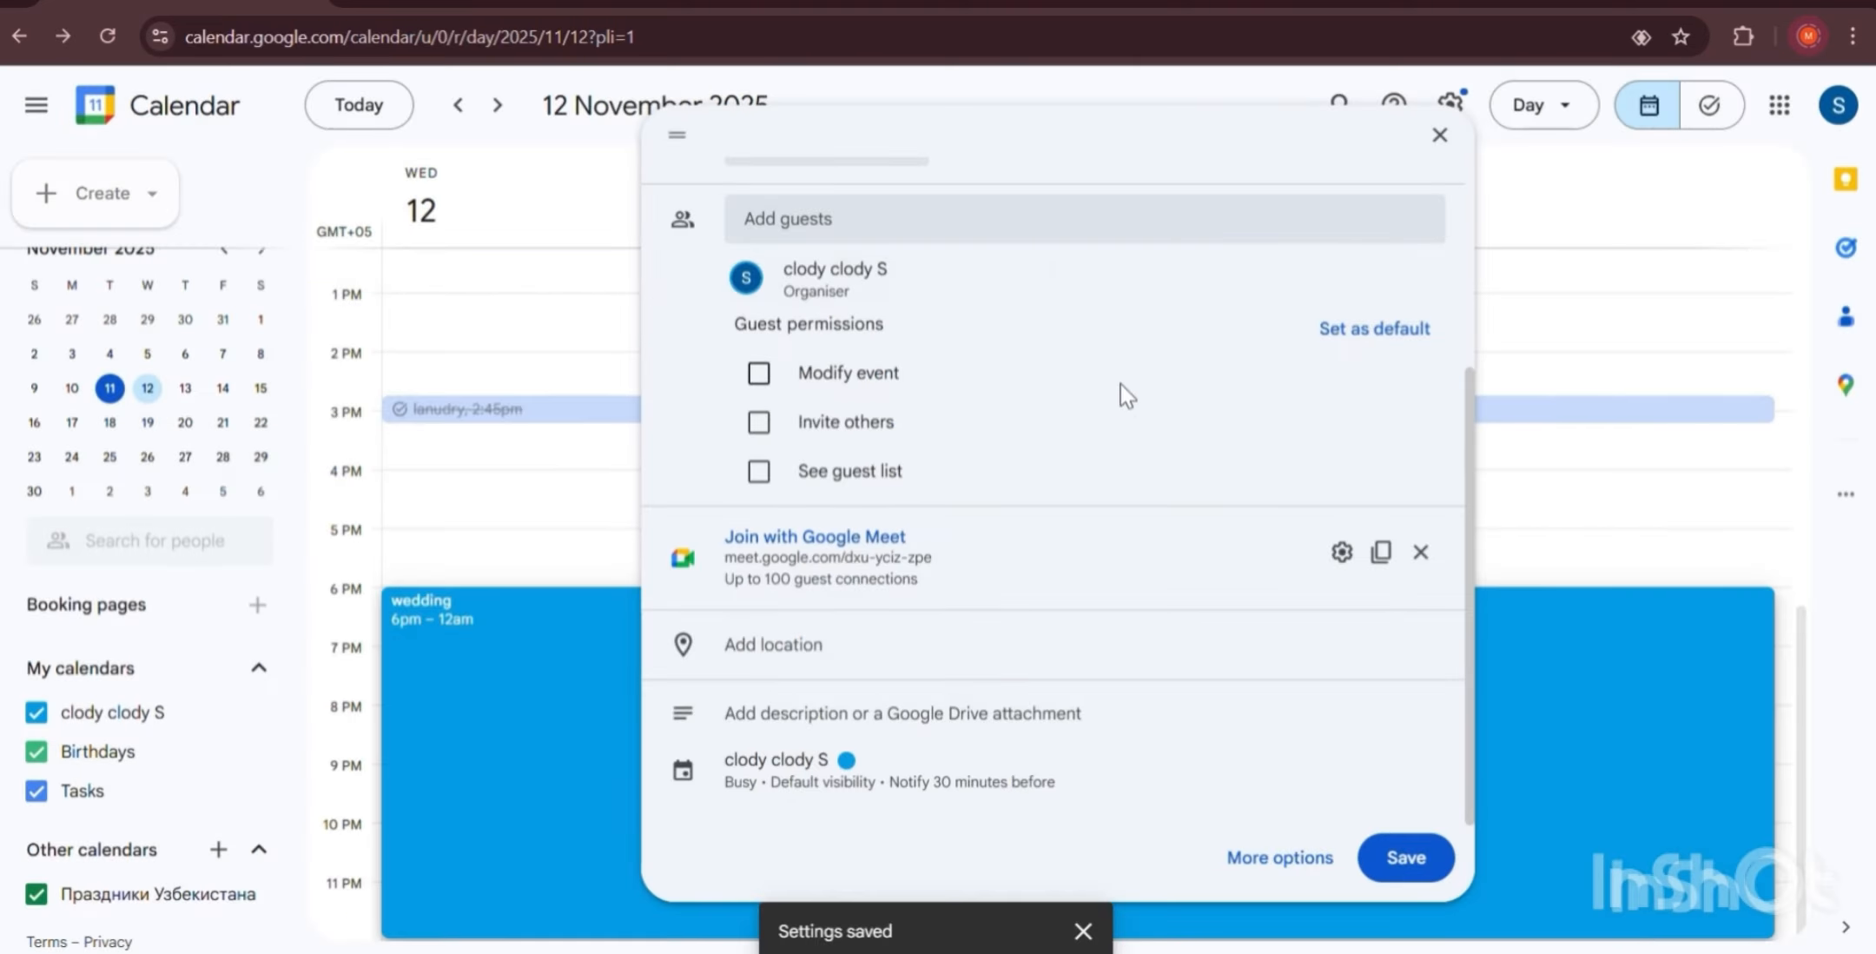
Swap in a fresh Meet link and set the location to Versalles, C1408 Buenos Aires.
left_click(1421, 556)
left_click(880, 580)
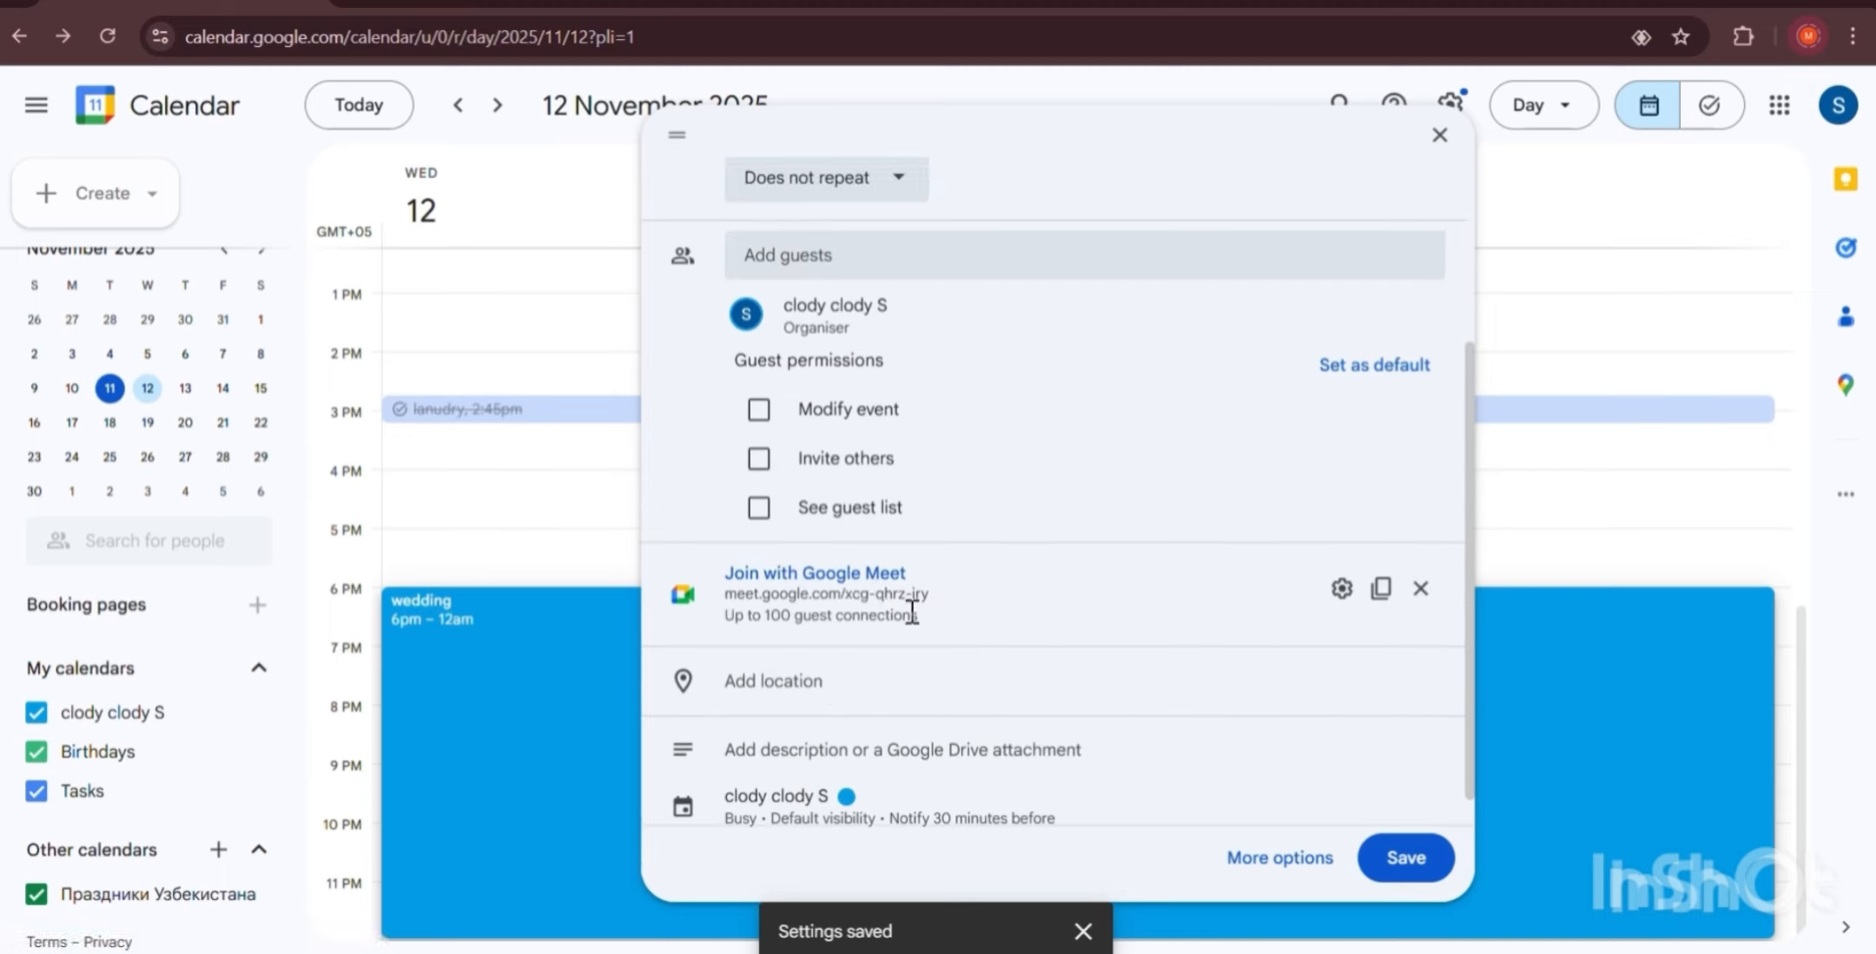
left_click(769, 688)
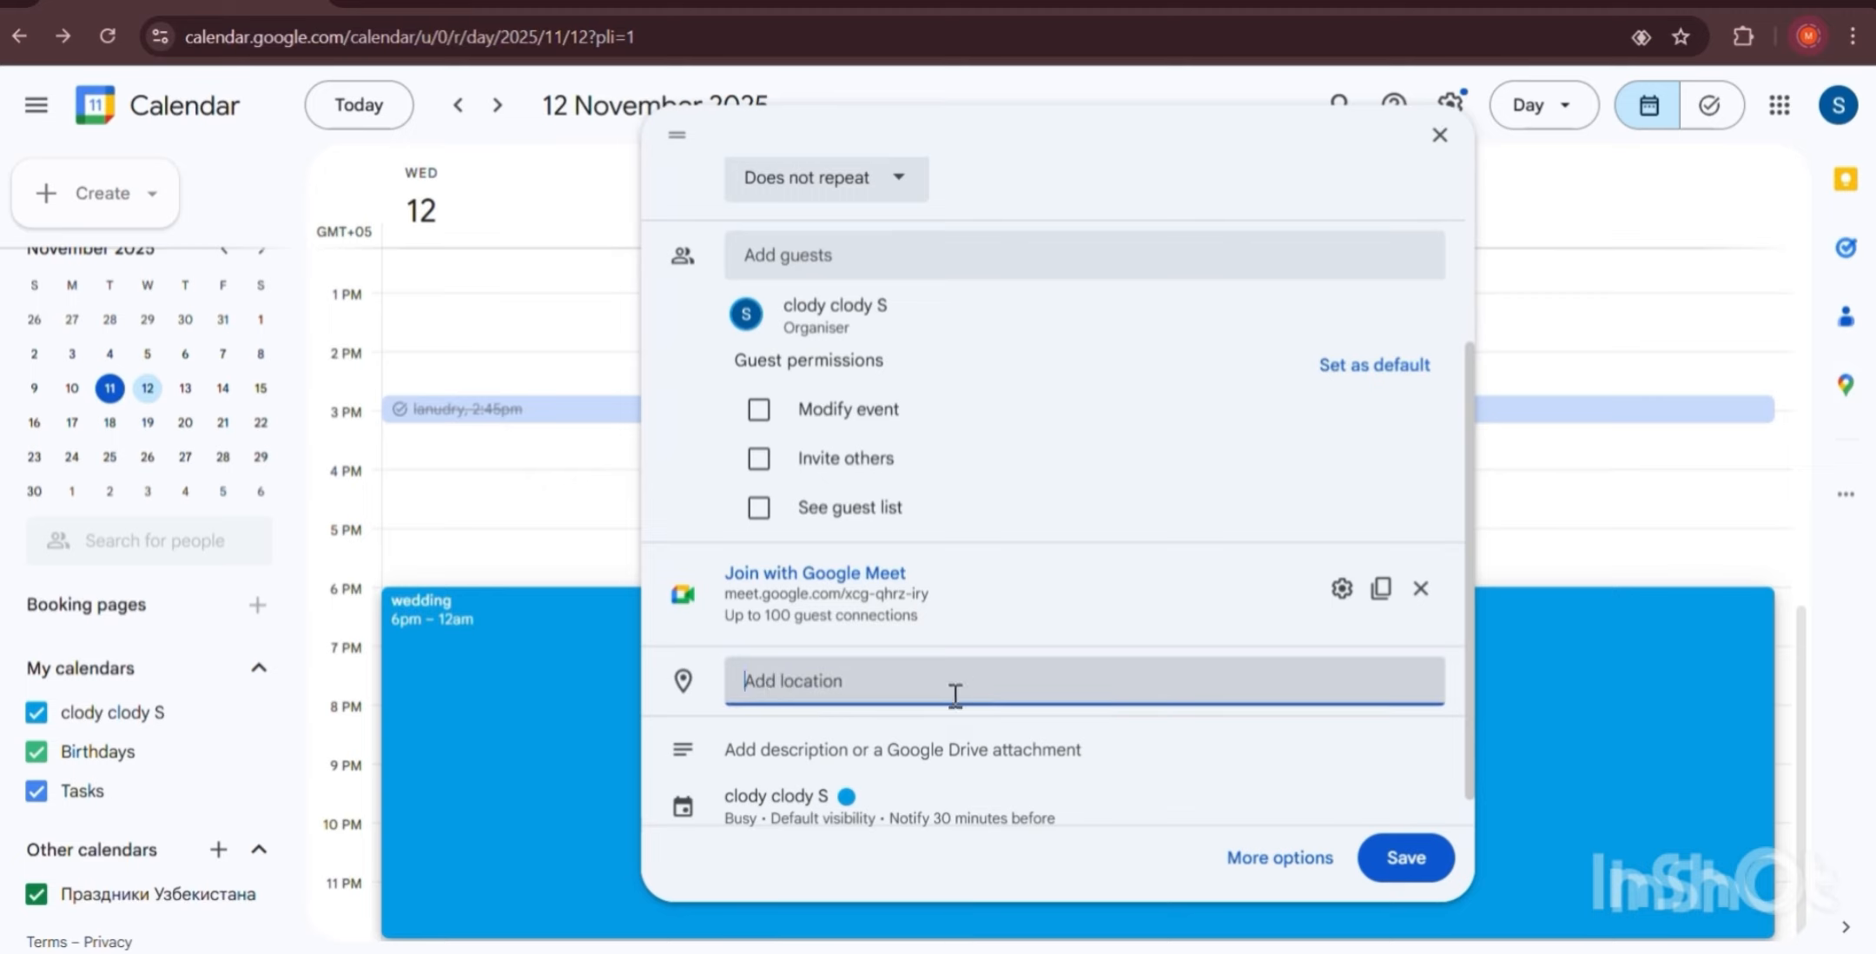
type("vers")
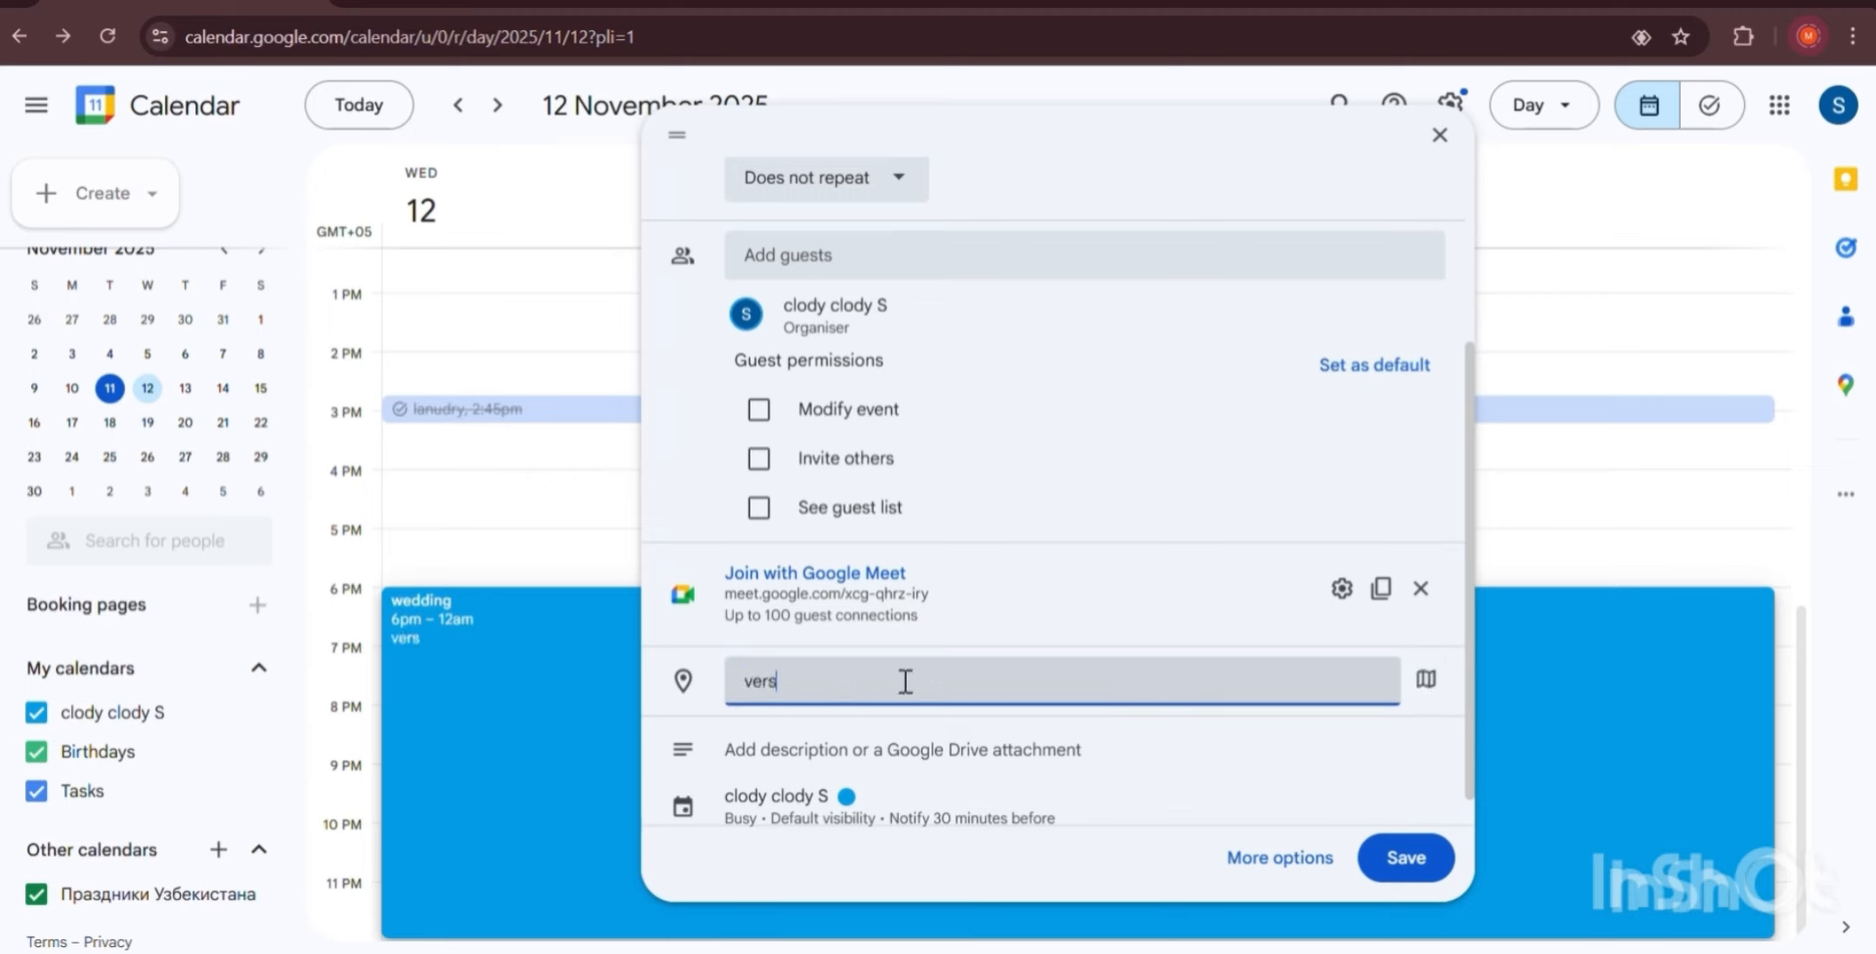
type("al")
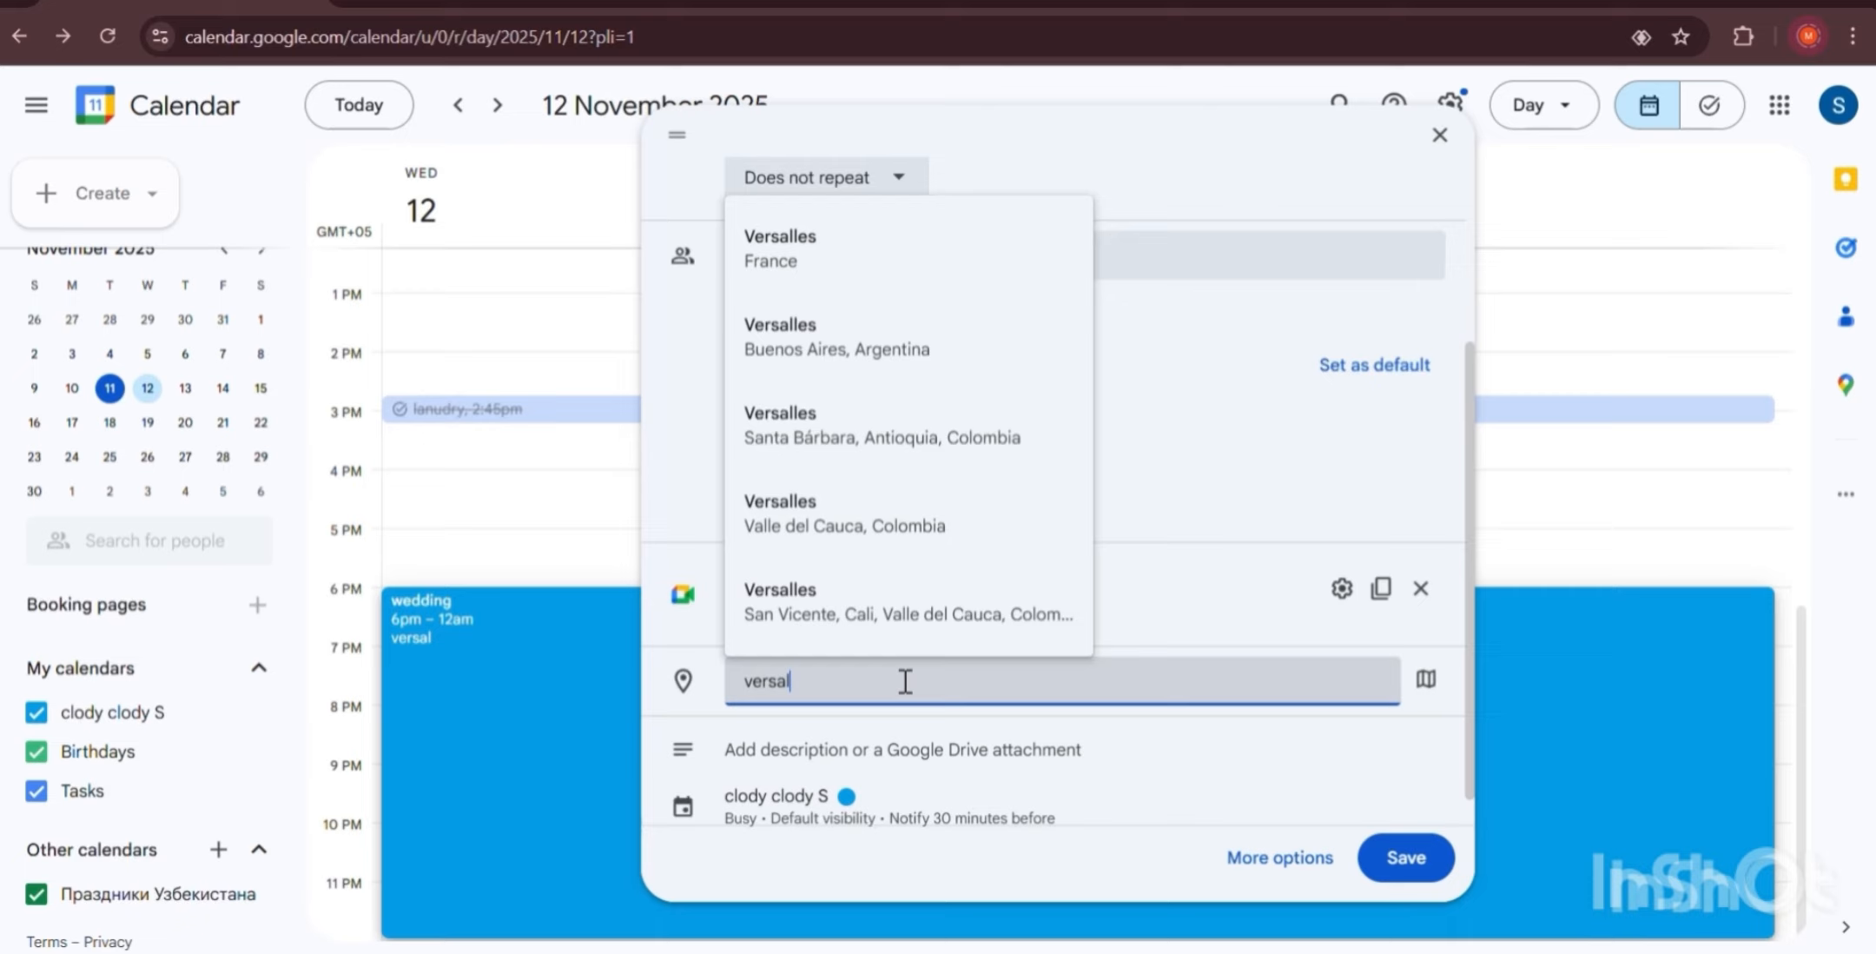
left_click(837, 378)
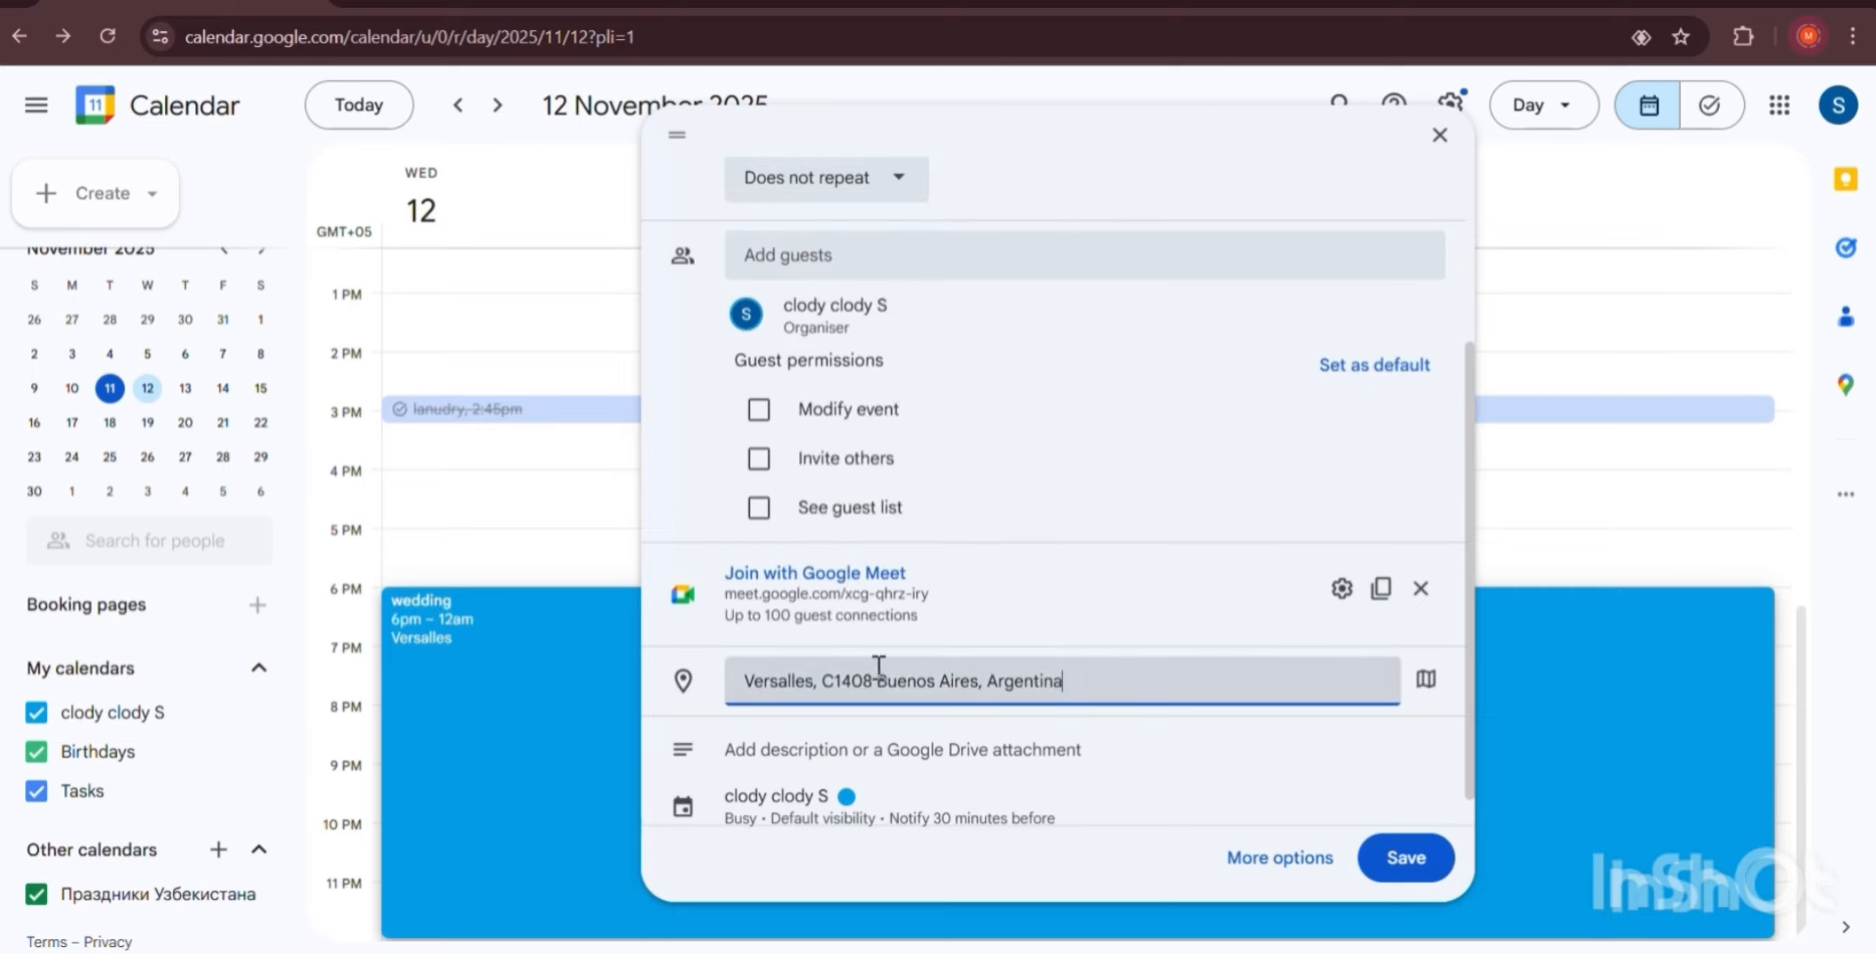
scroll(1086, 669, "down", 1)
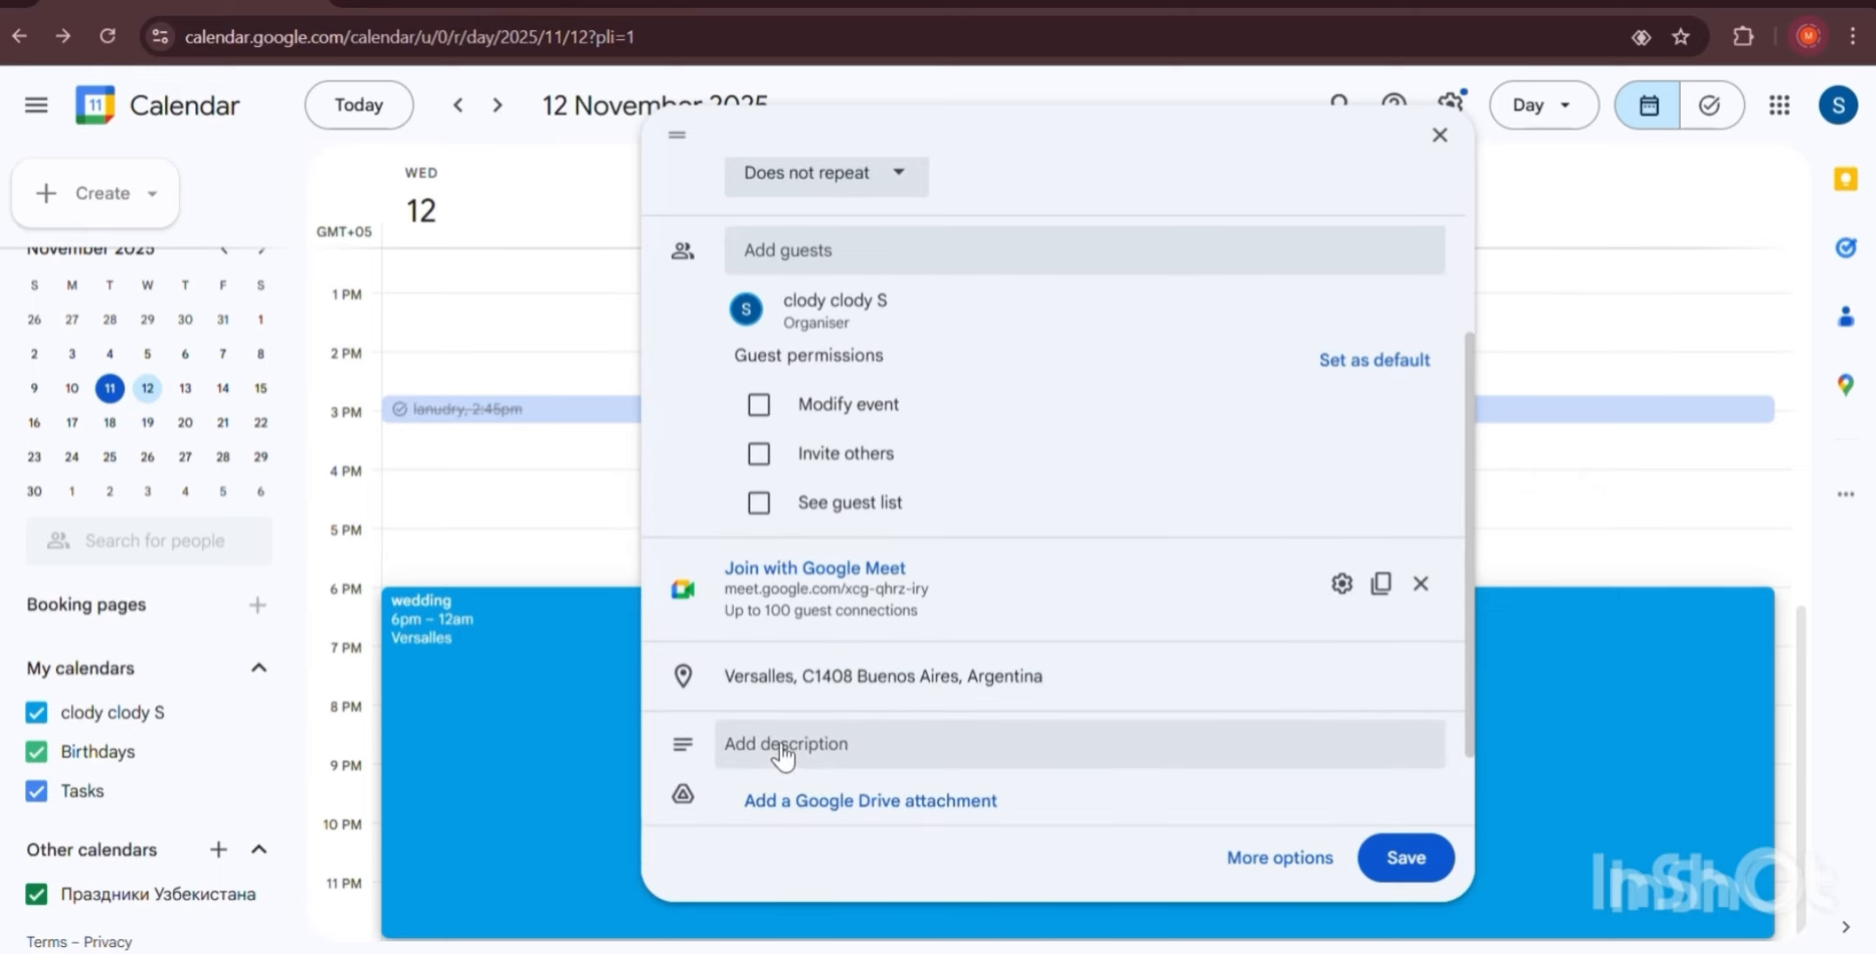
Add the description 'something something' to the wedding event.
left_click(780, 754)
scroll(913, 603, "down", 2)
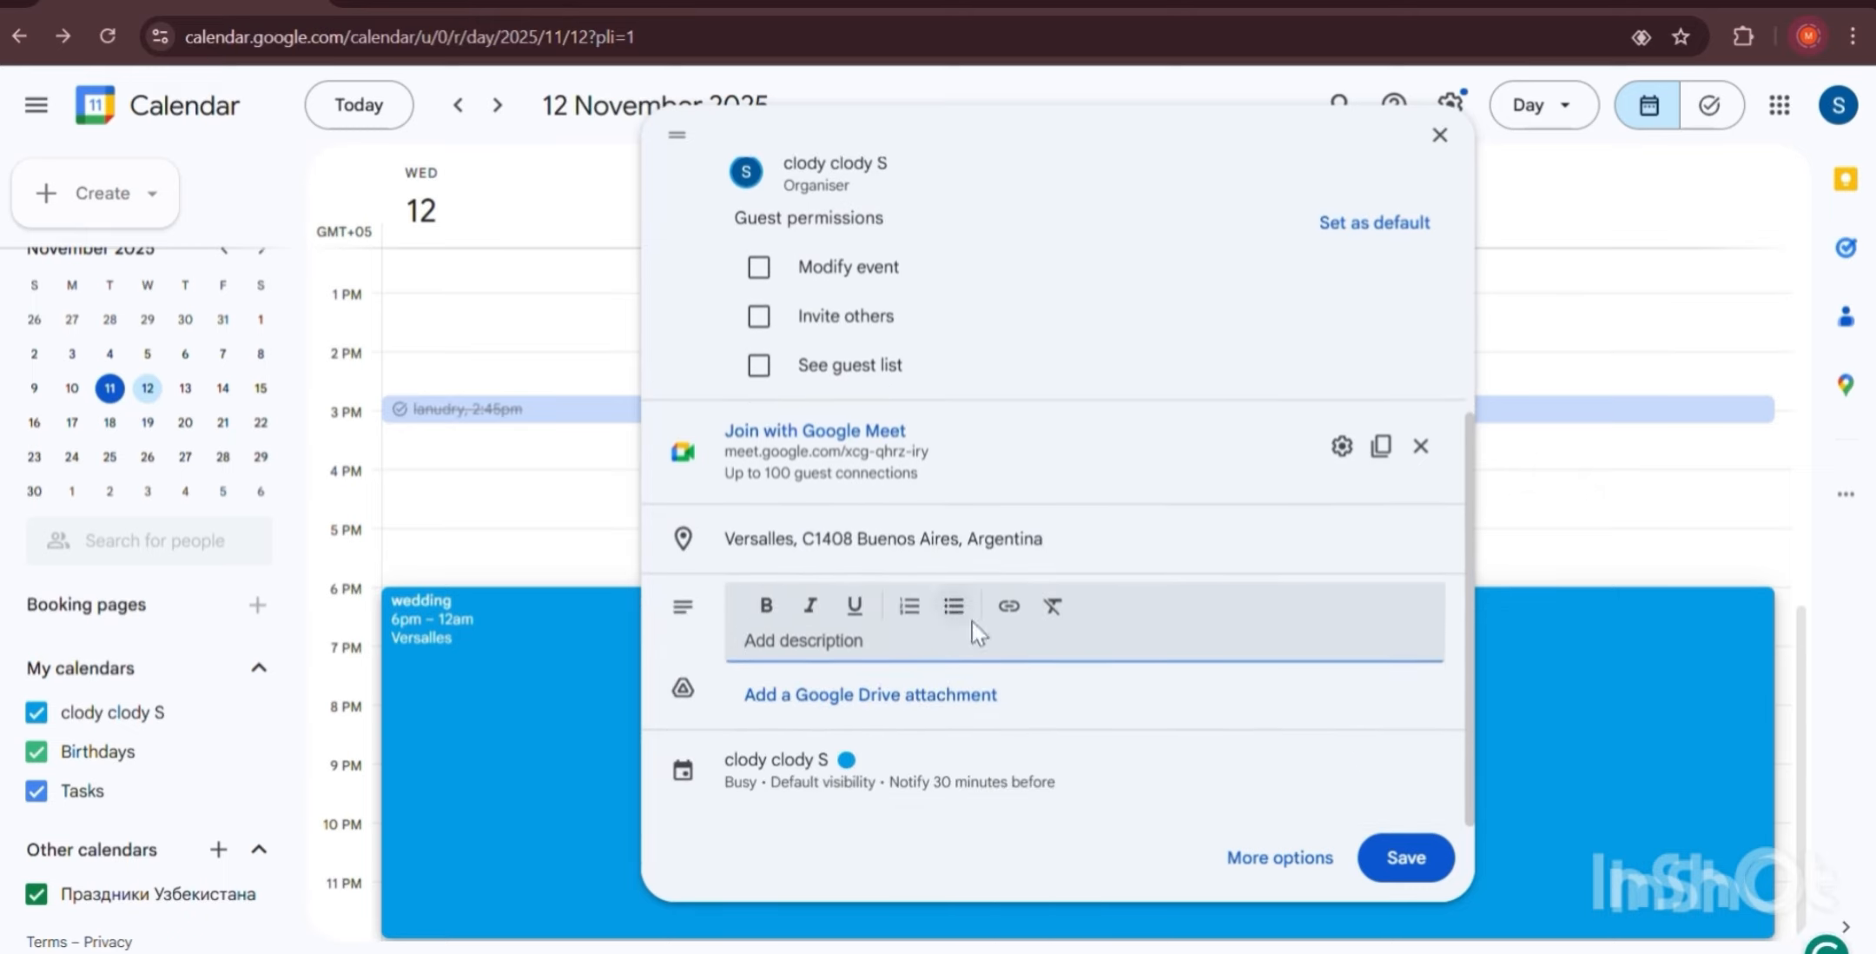
type("some")
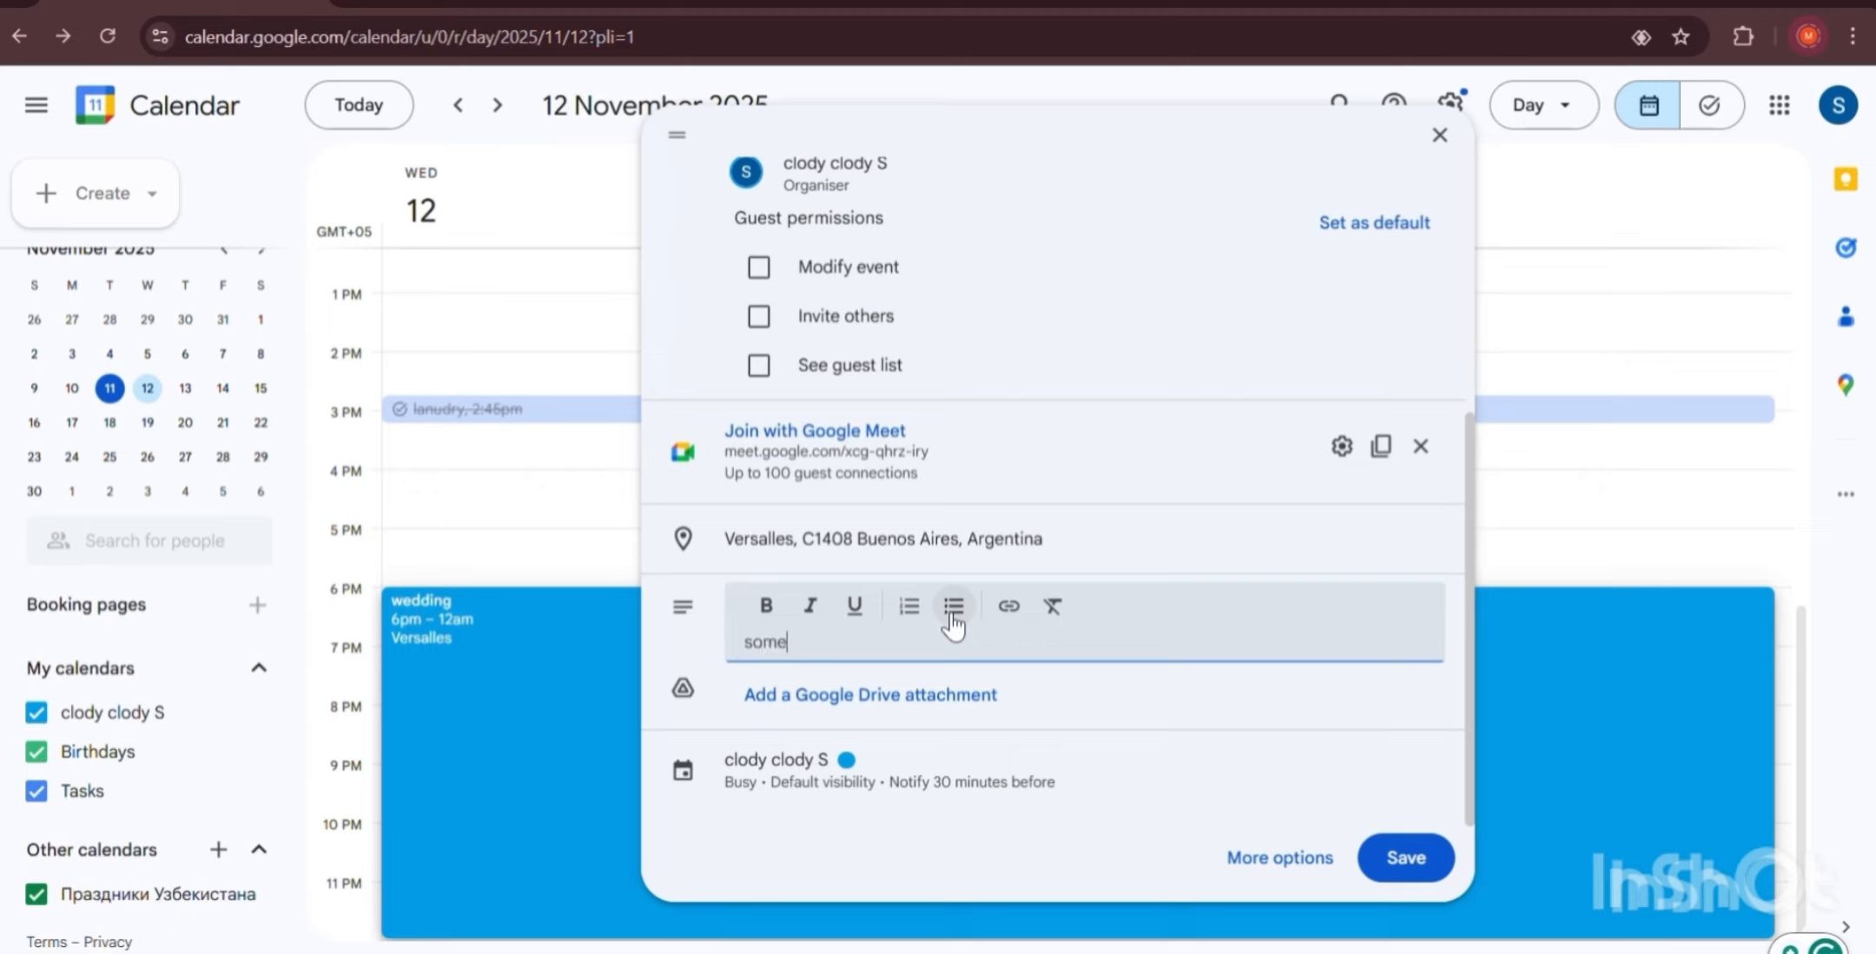
type("thing something")
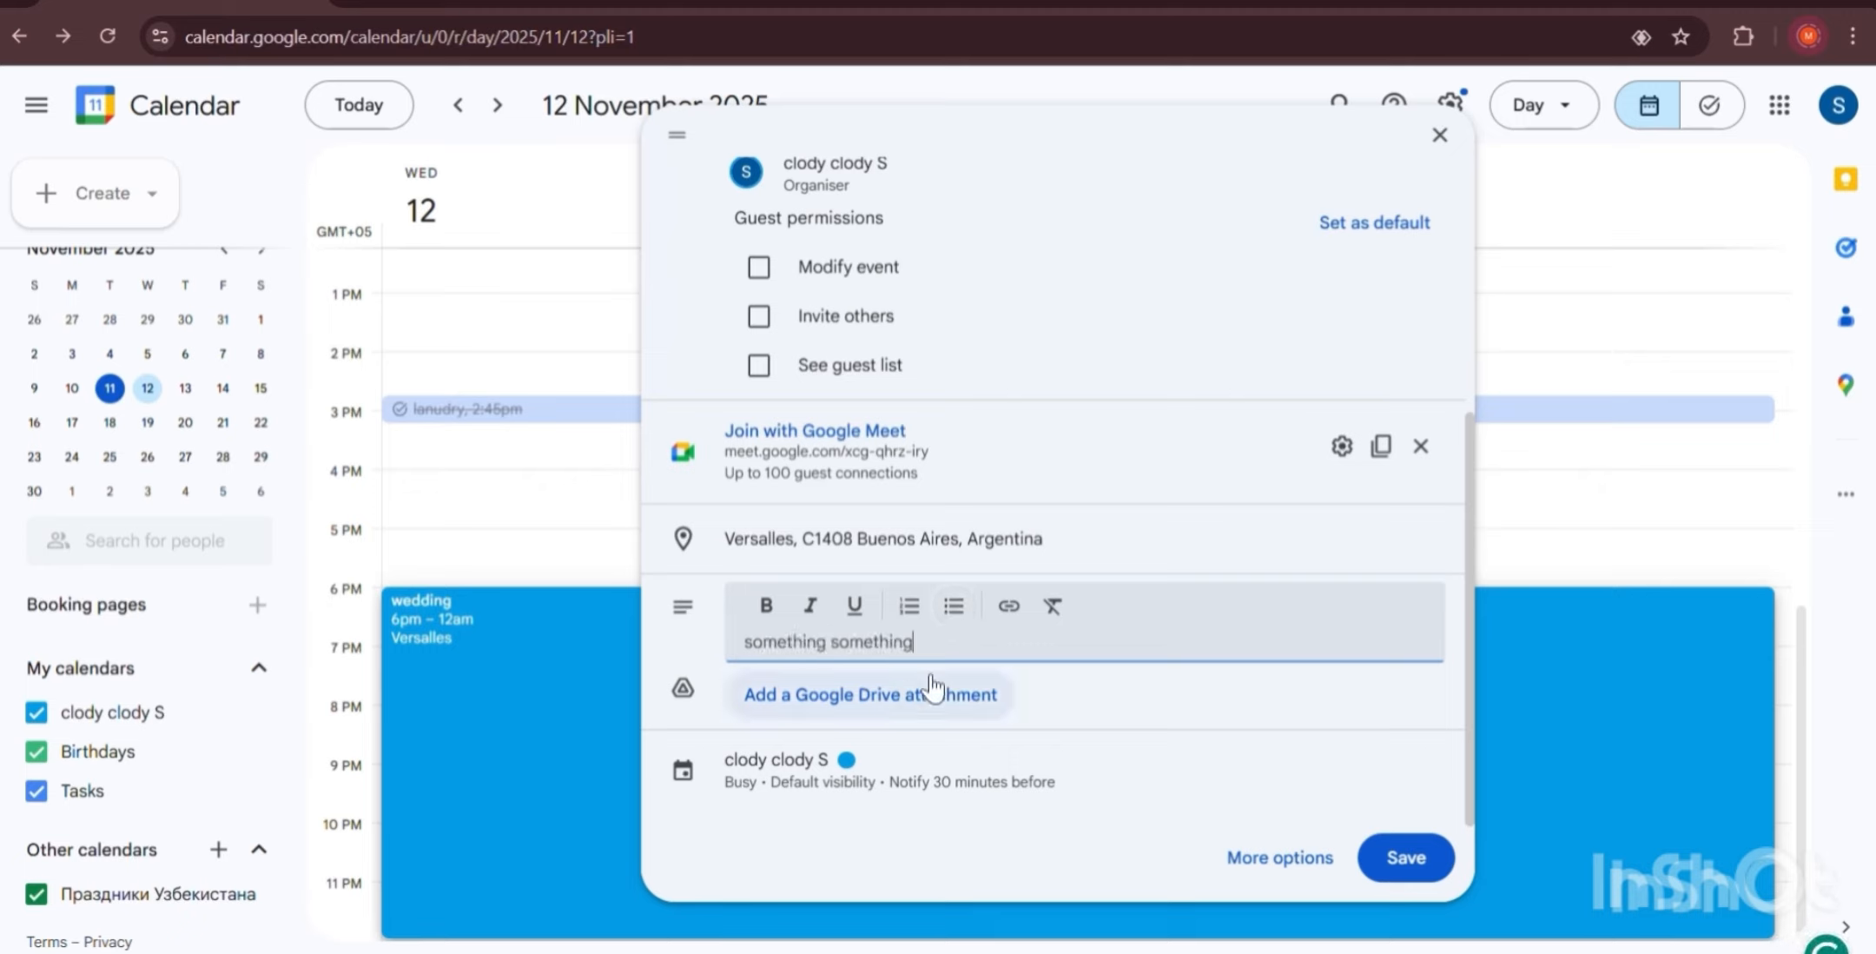
scroll(938, 364, "up", 5)
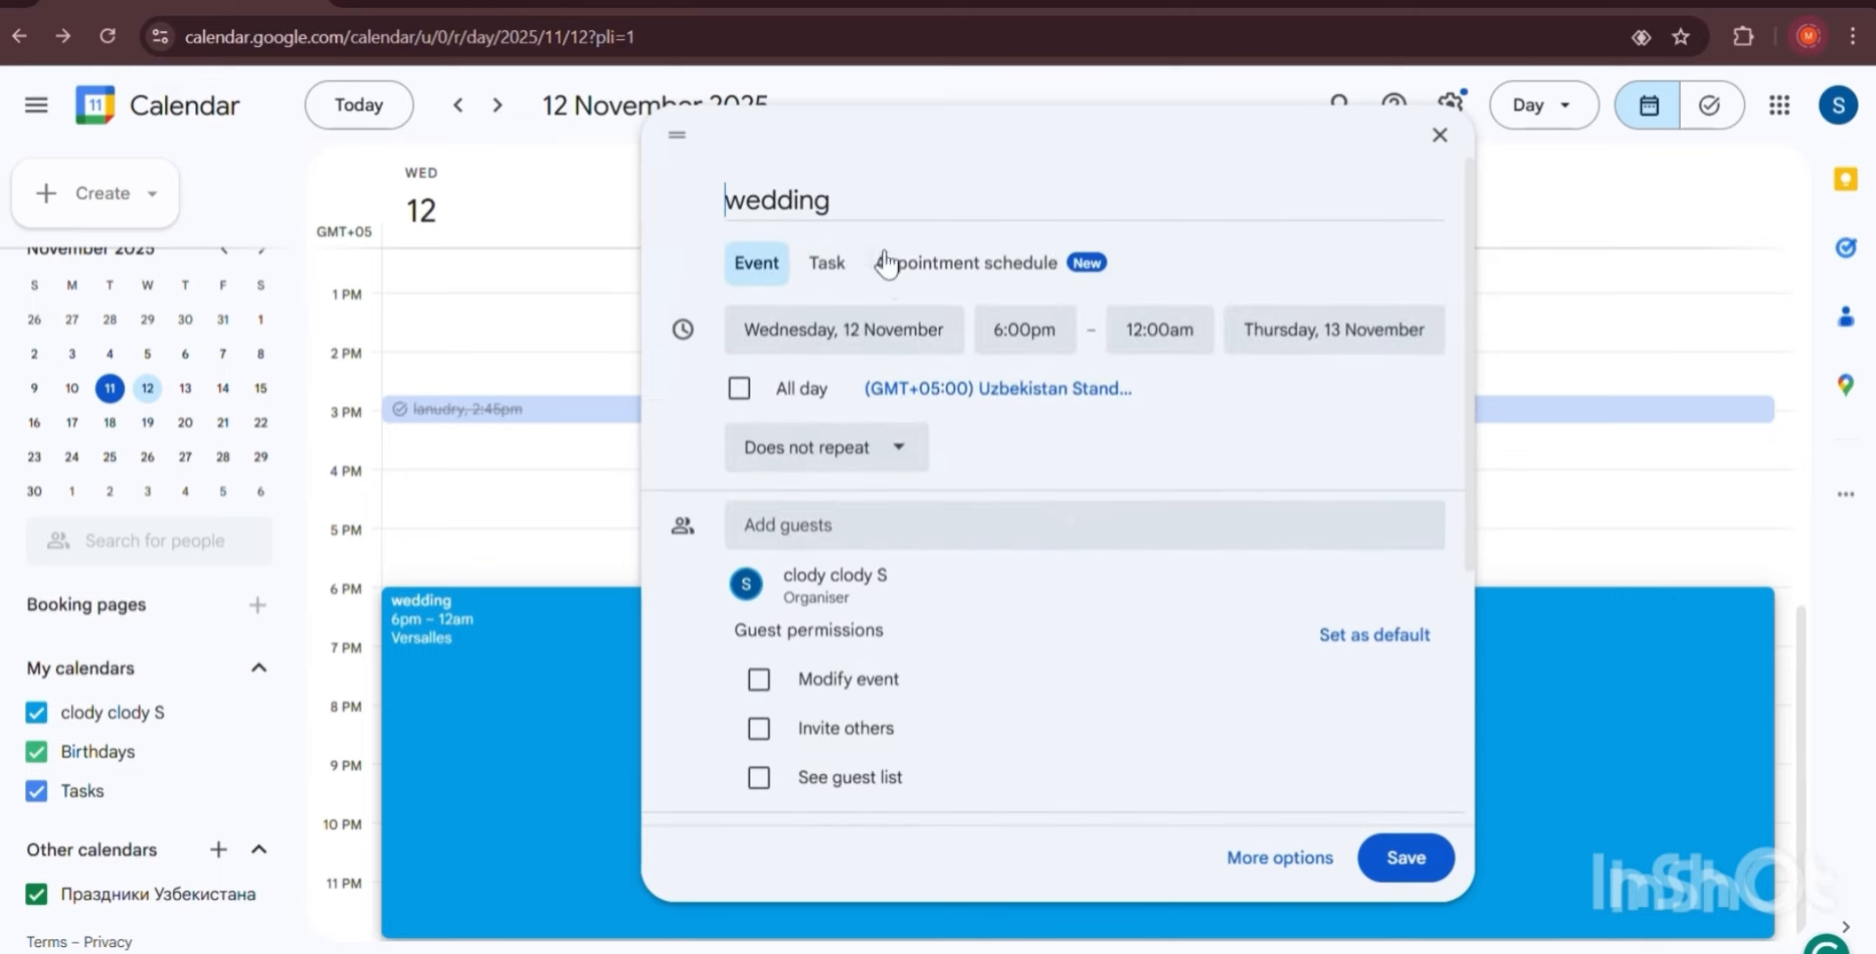
scroll(989, 467, "down", 5)
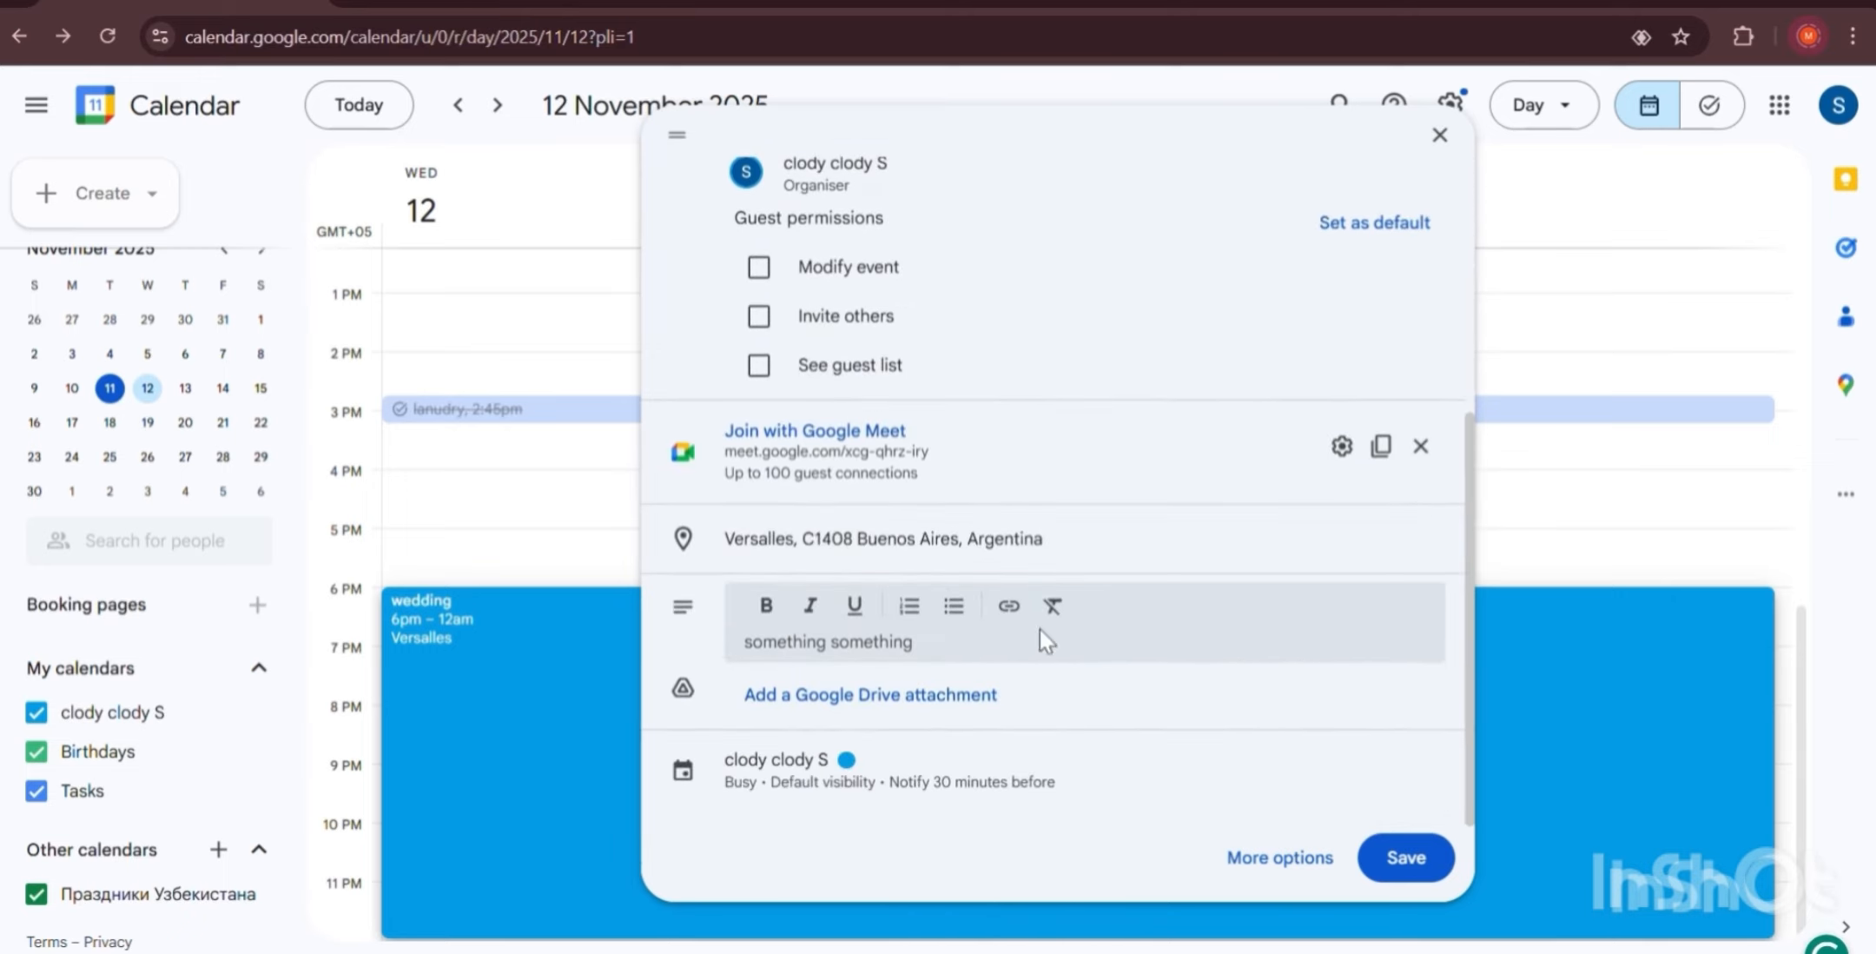
Close the Google Drive attachment picker without attaching anything, and save the wedding event.
left_click(946, 704)
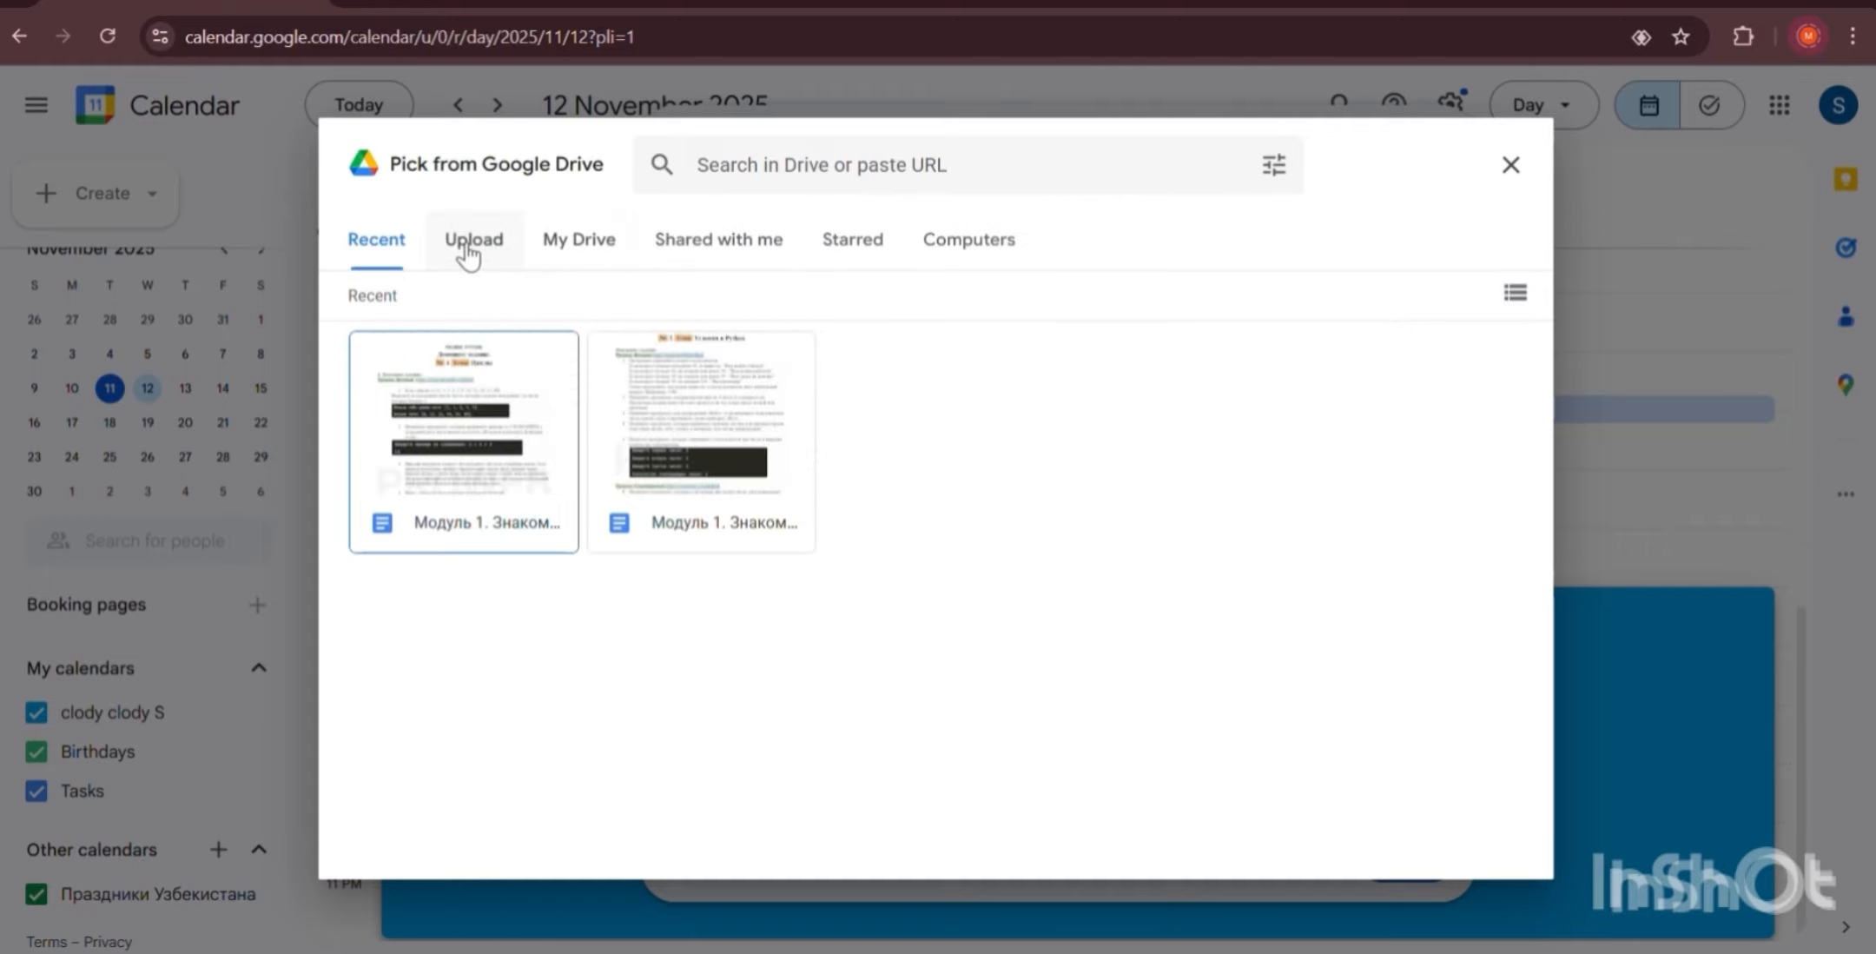
left_click(1512, 164)
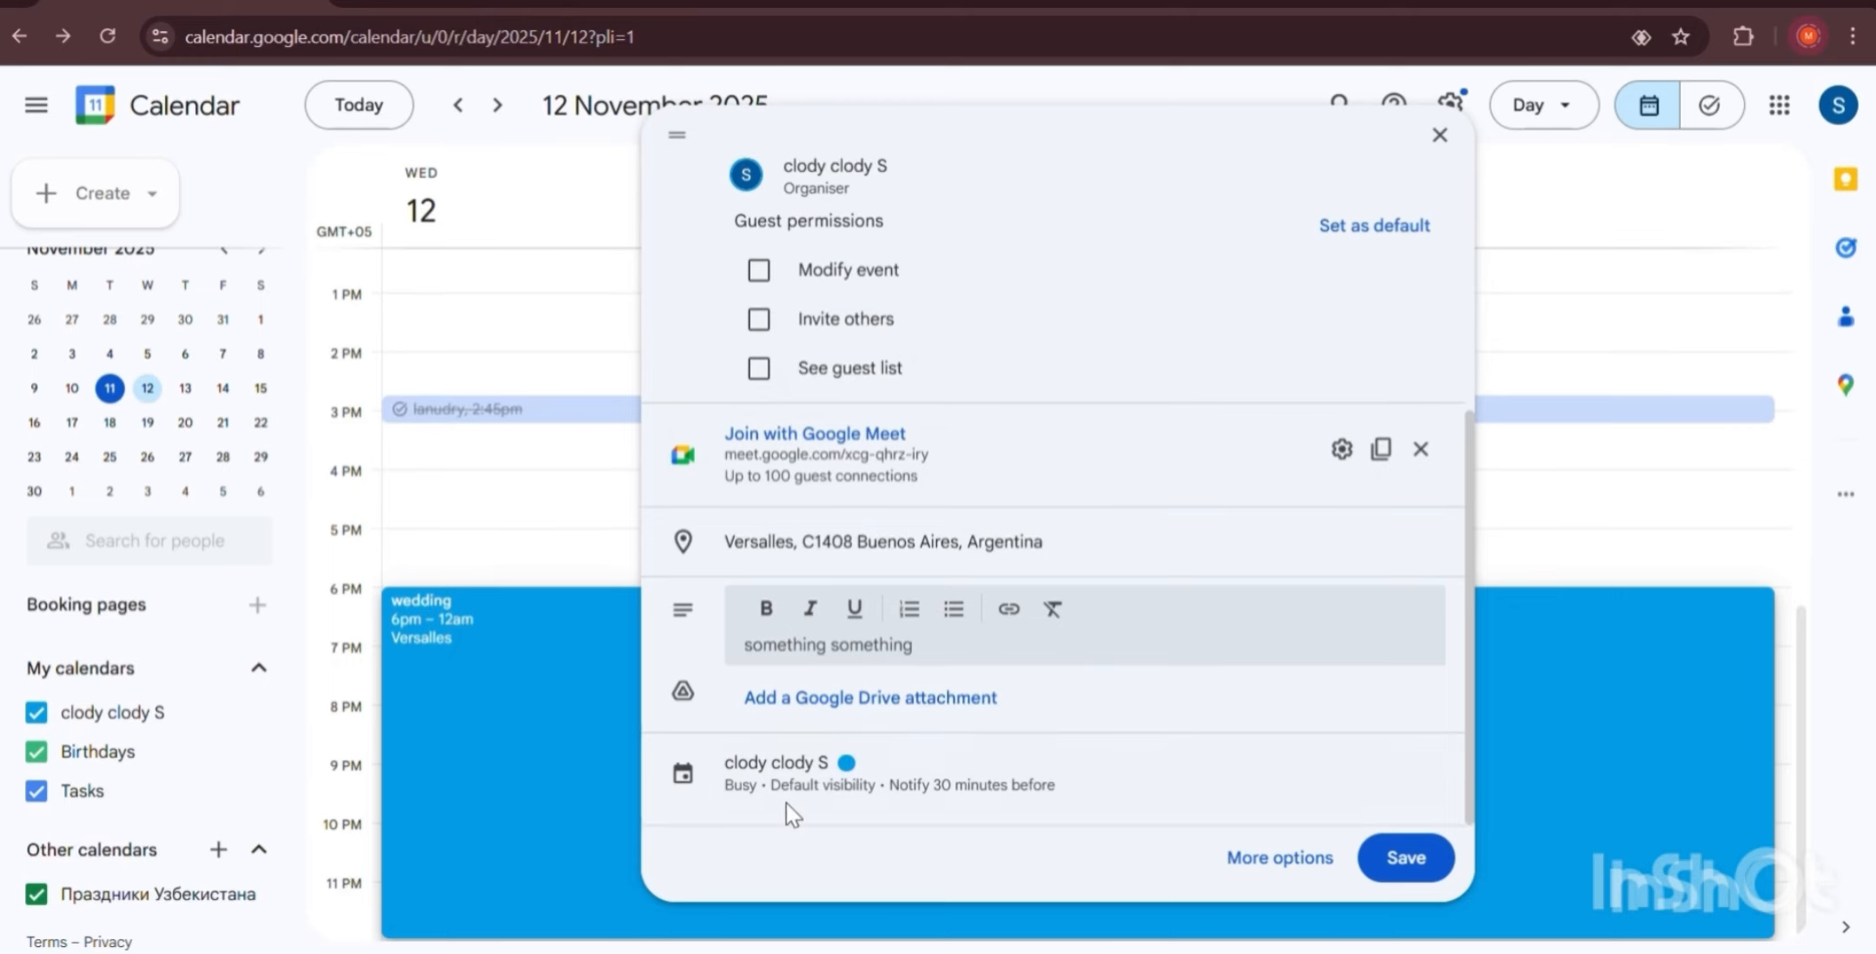
scroll(785, 804, "up", 5)
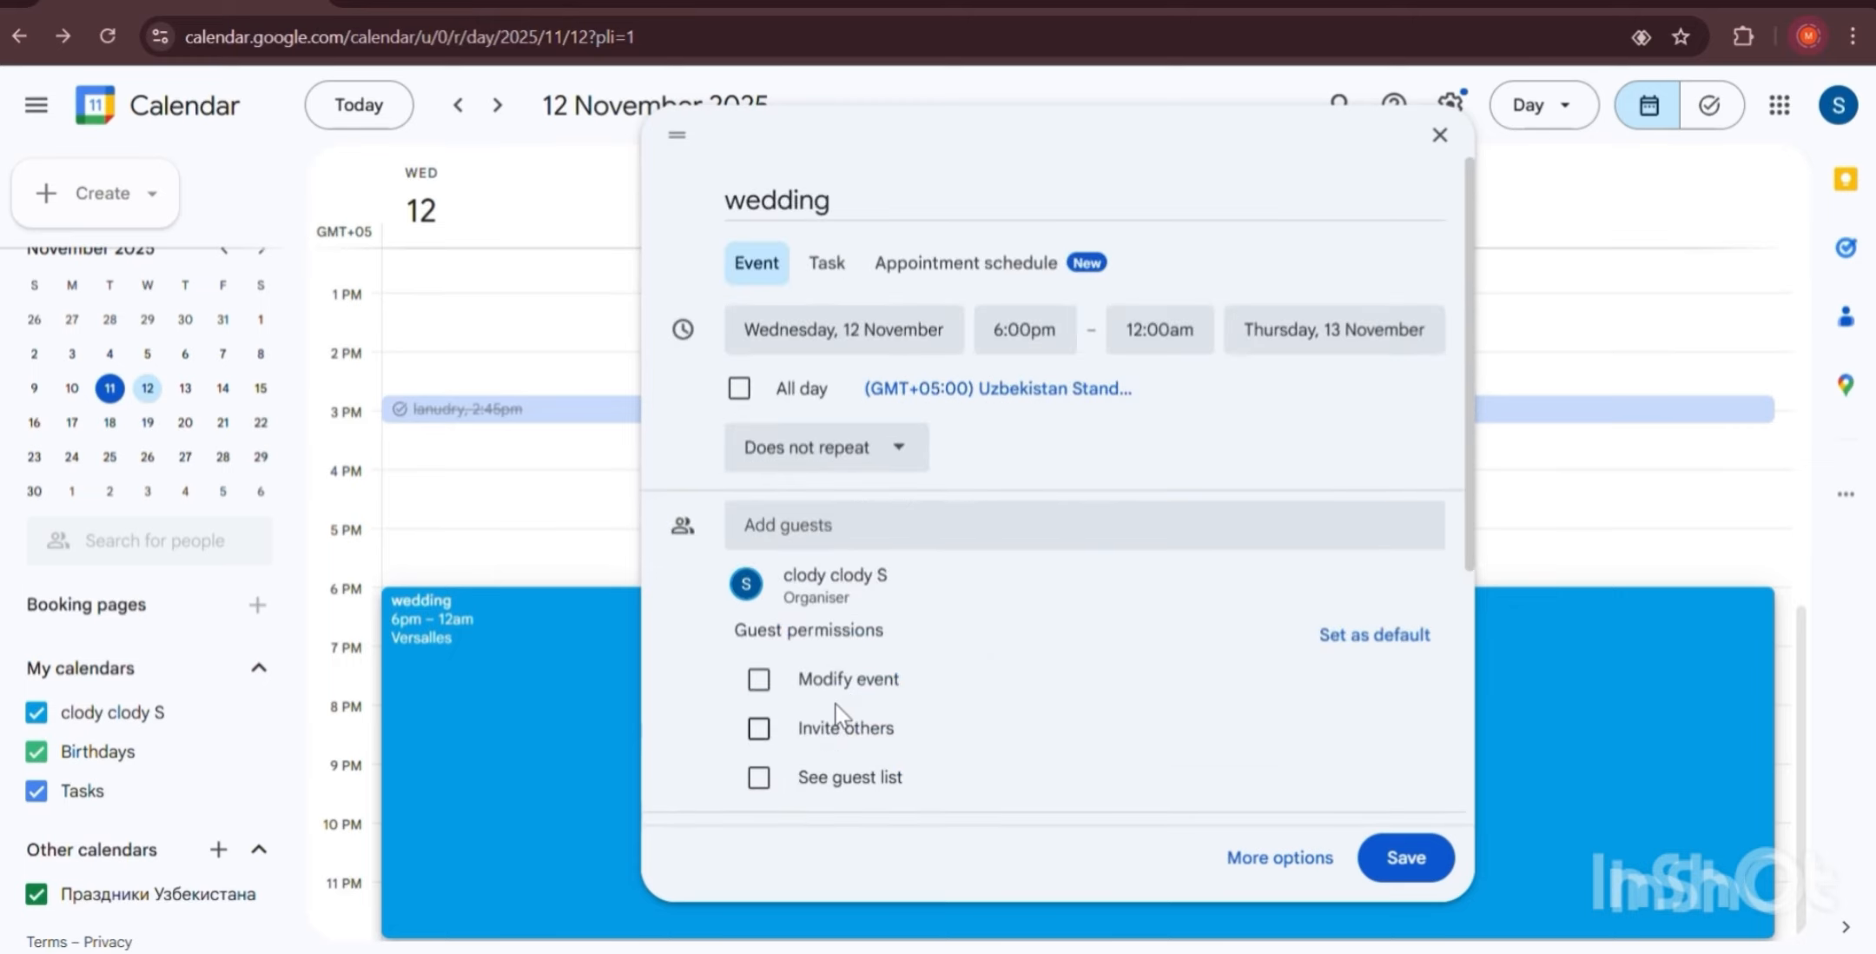
left_click(1409, 860)
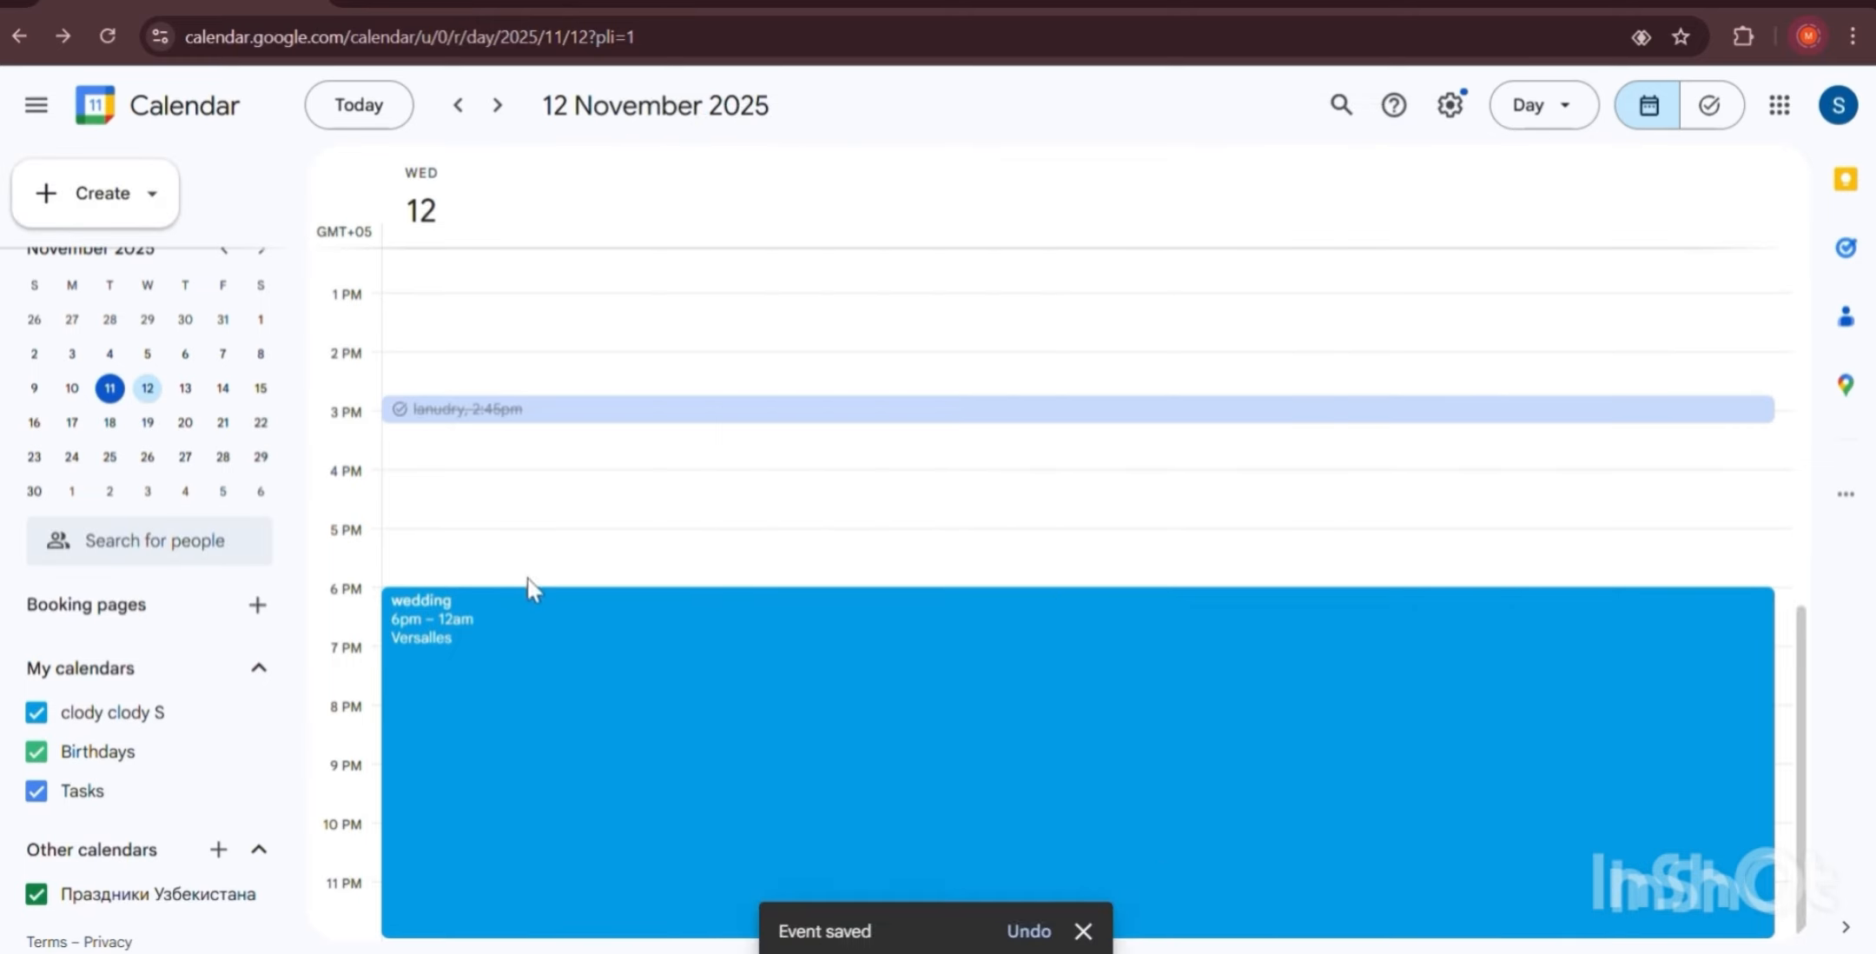
Dismiss the event-saved notice and open the wedding event's details card.
scroll(603, 688, "up", 2)
scroll(603, 687, "down", 2)
left_click(1084, 930)
left_click(611, 702)
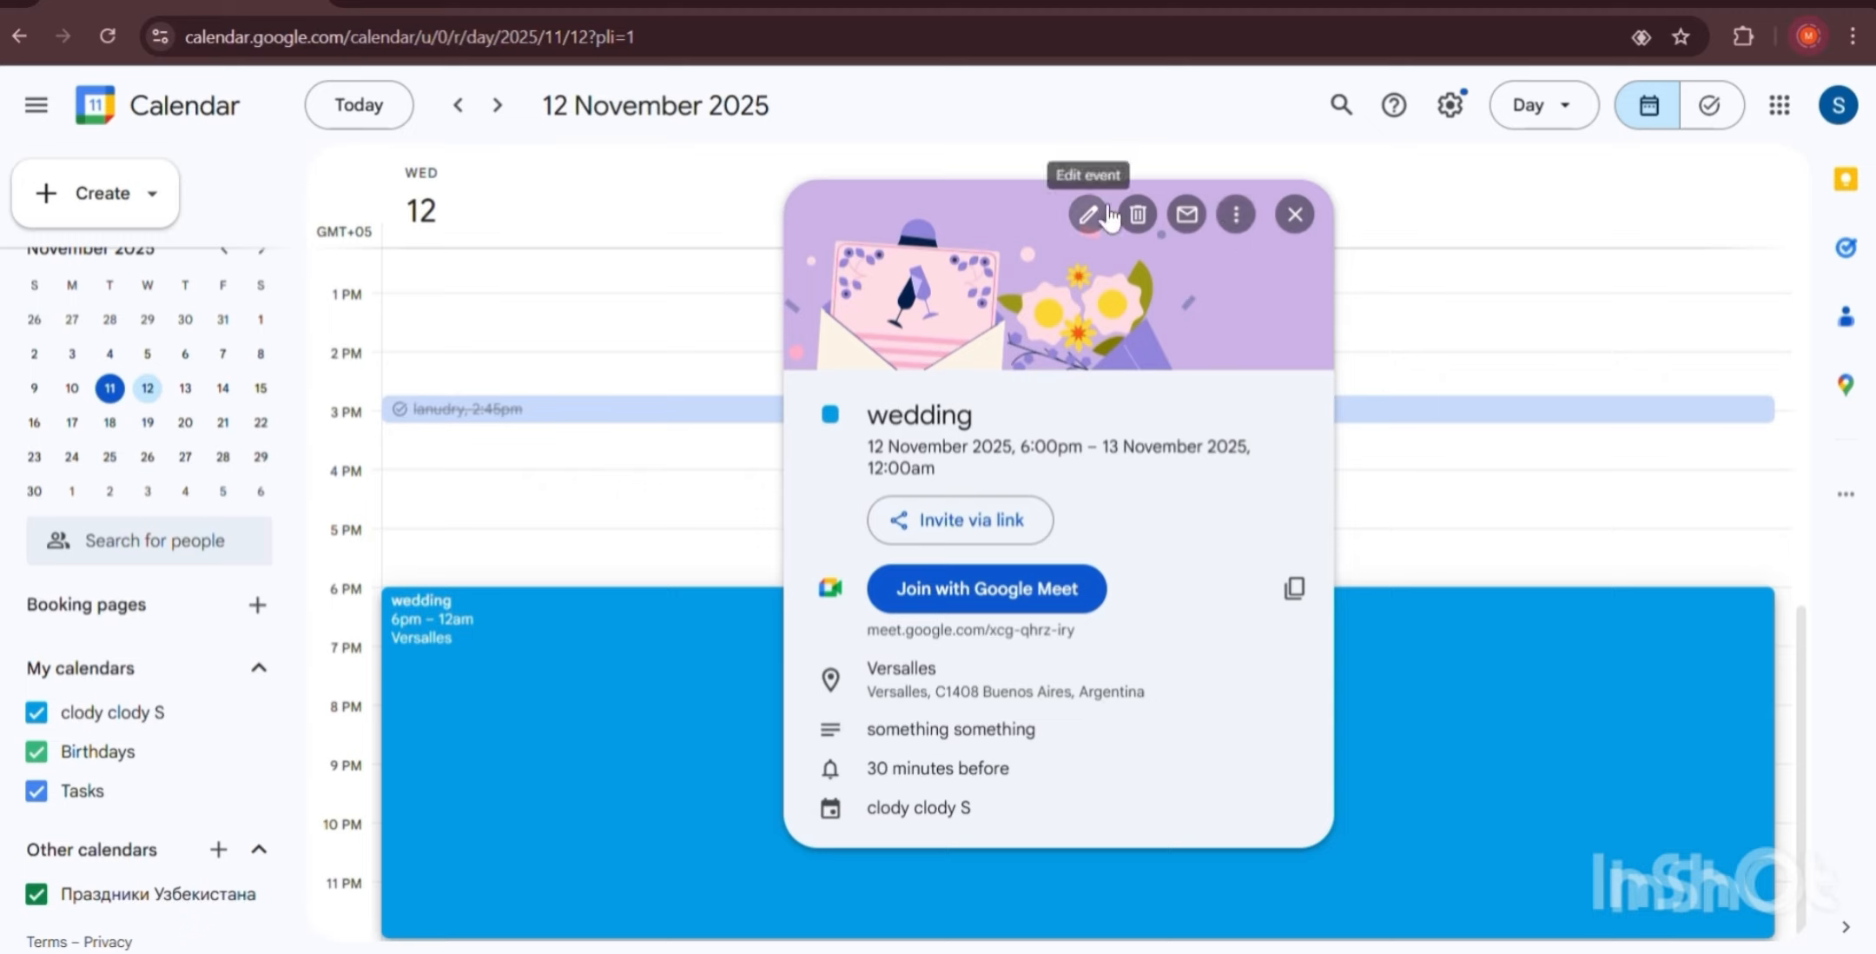
Copy the wedding's HTML code via Options > Publish event, then close the publish window.
left_click(1233, 217)
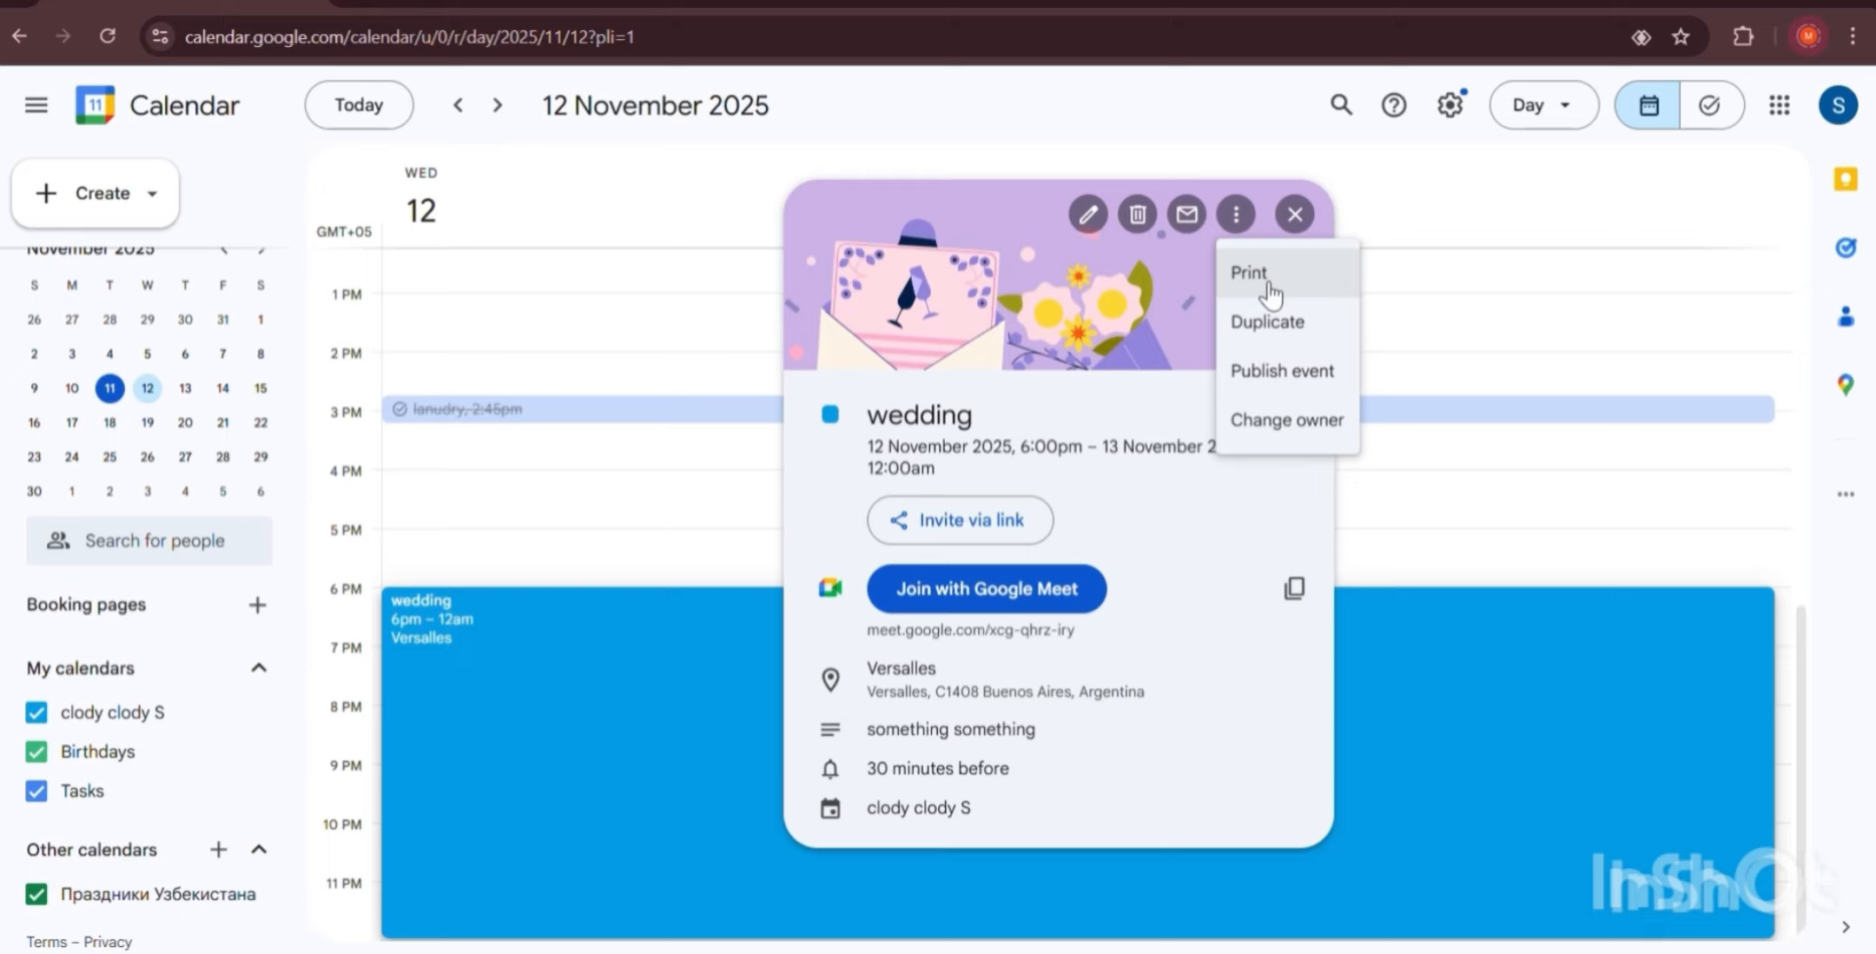
left_click(1333, 374)
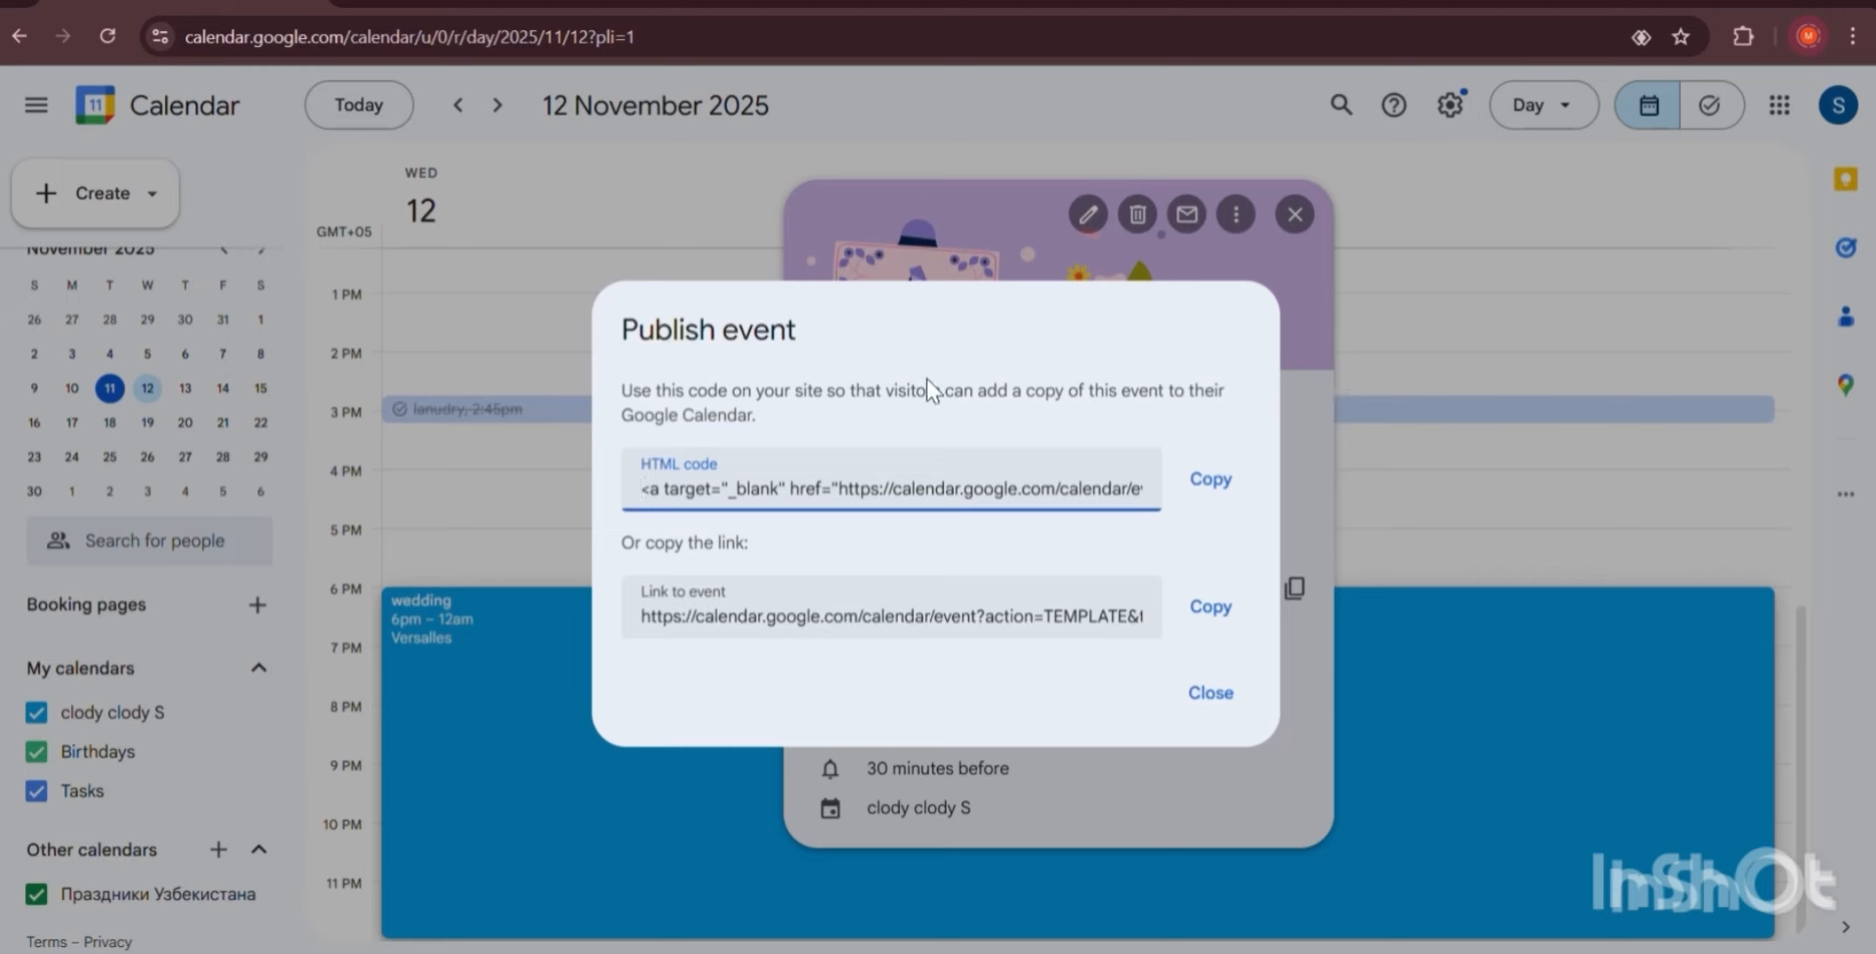
mouse_move(926, 389)
left_mouse_down()
mouse_move(1219, 370)
mouse_move(909, 416)
left_mouse_up()
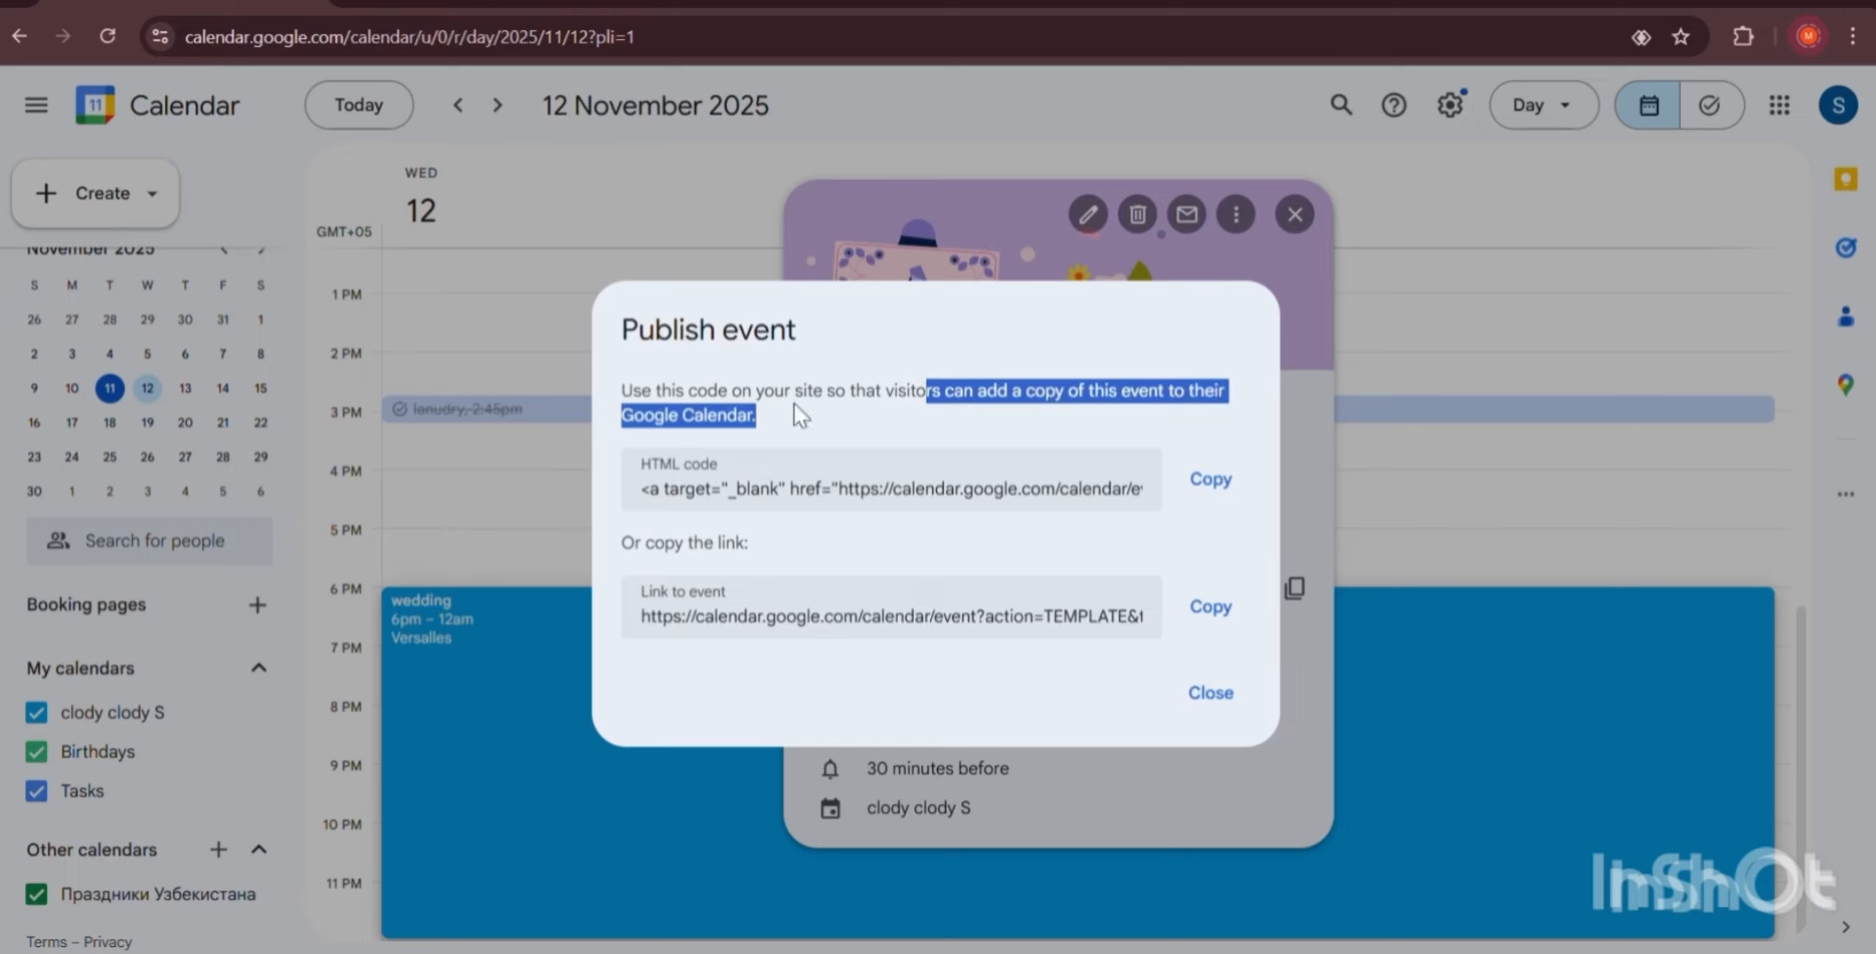
left_click(803, 427)
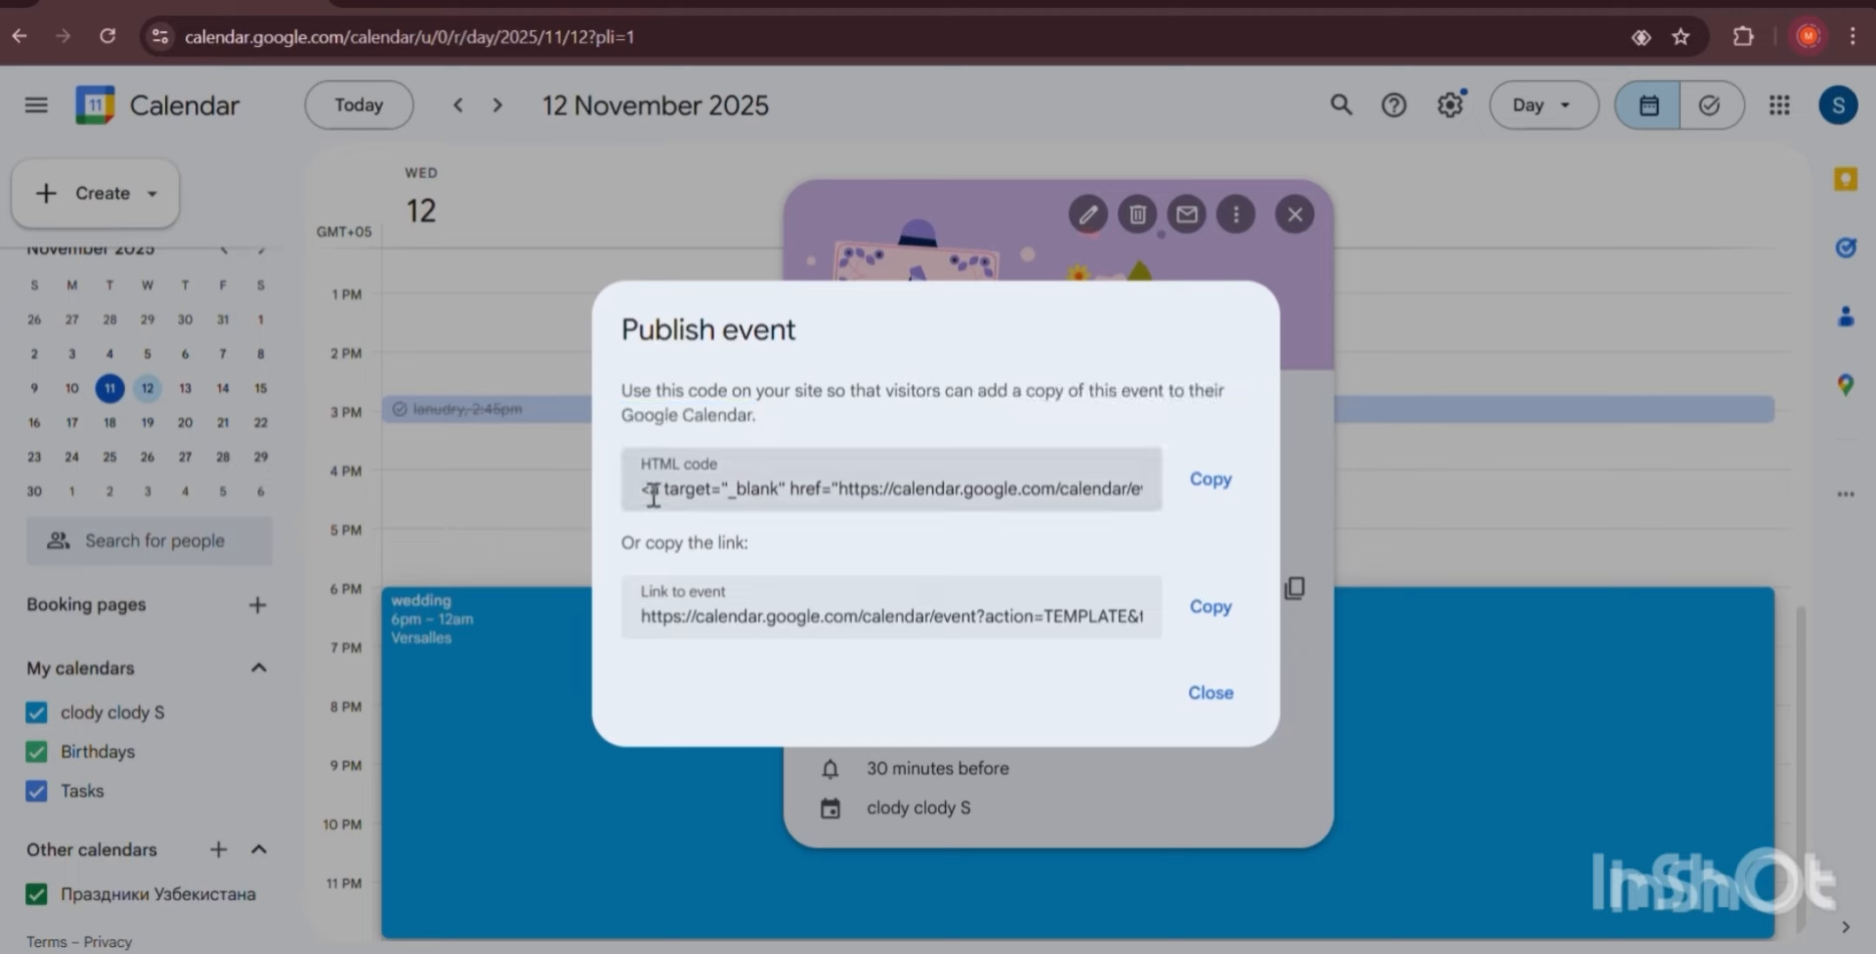
left_click(1067, 487)
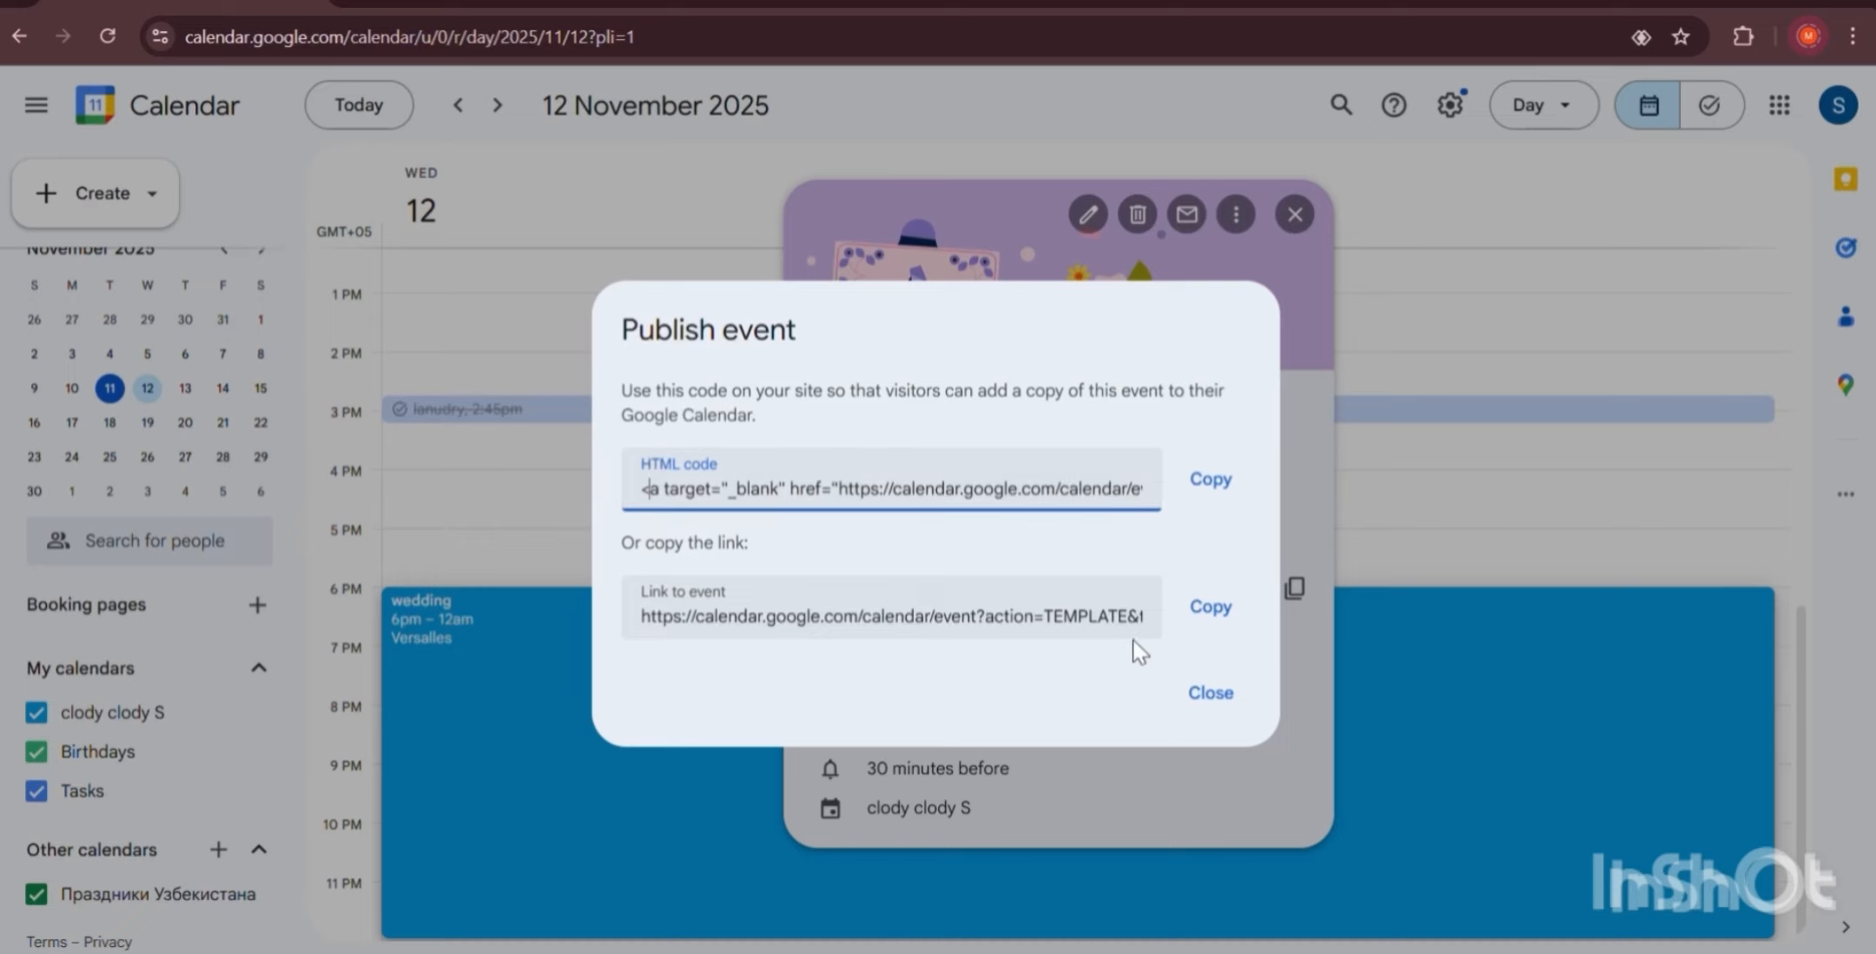
left_click(1216, 615)
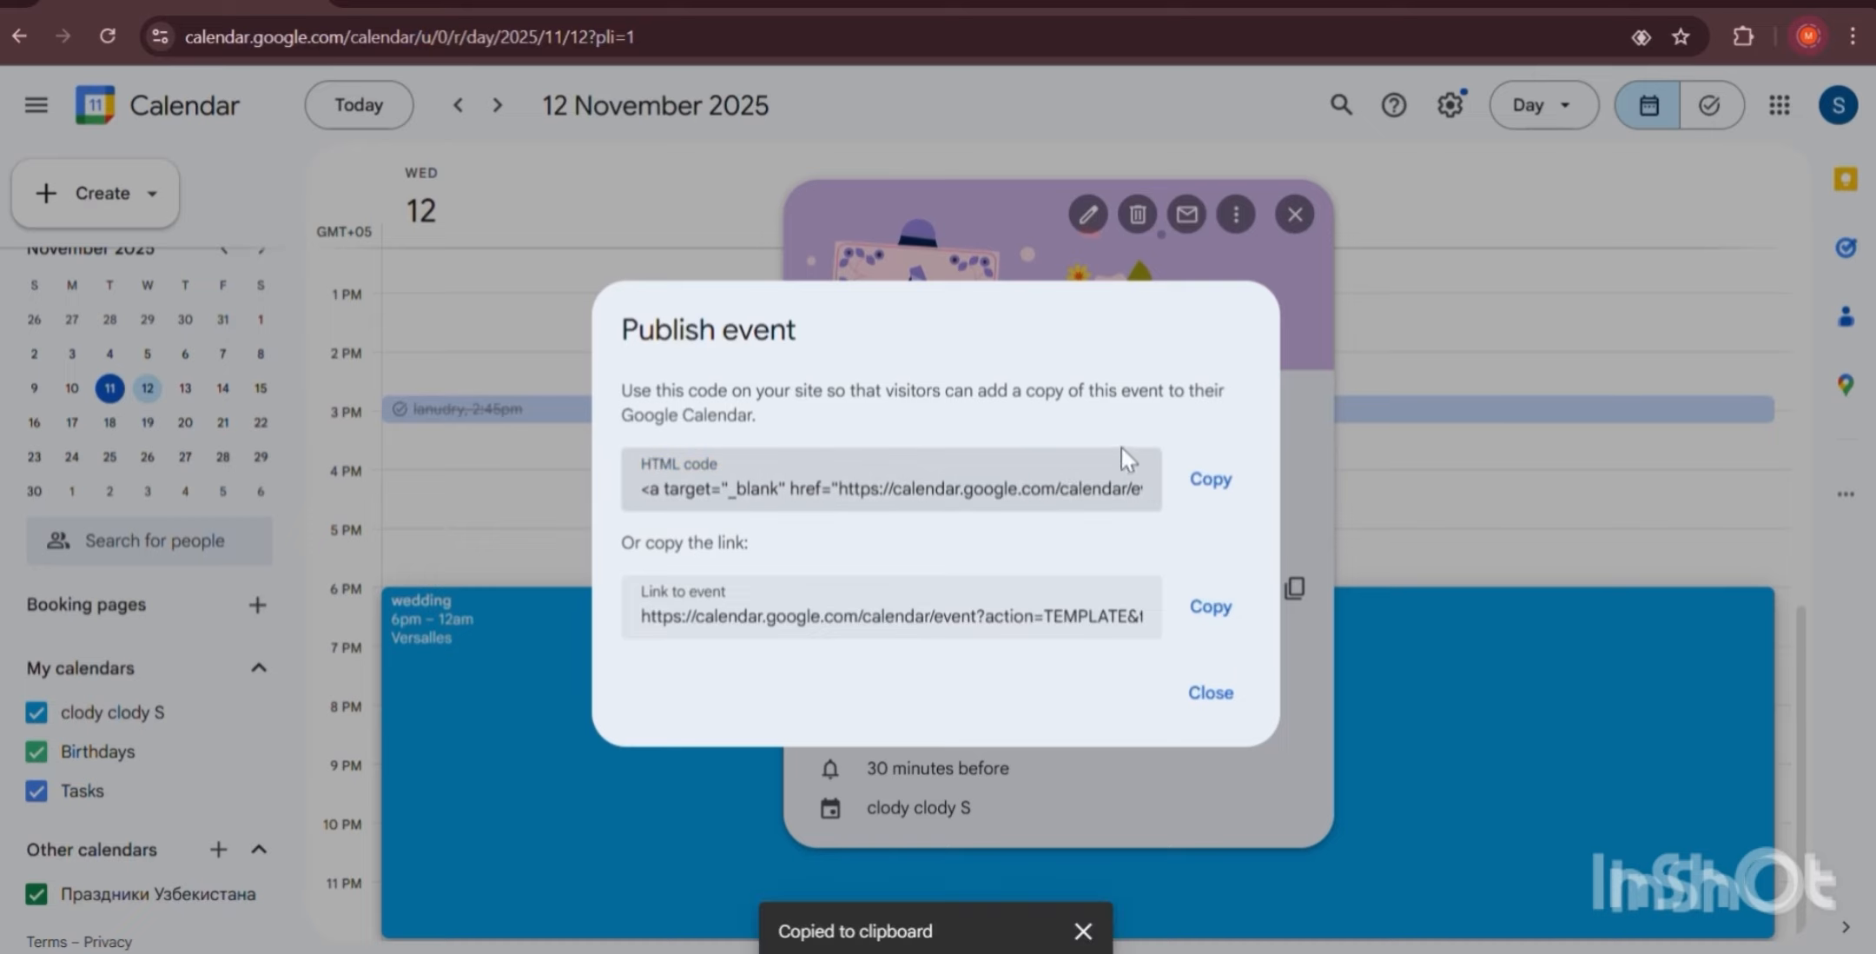
left_click(1213, 692)
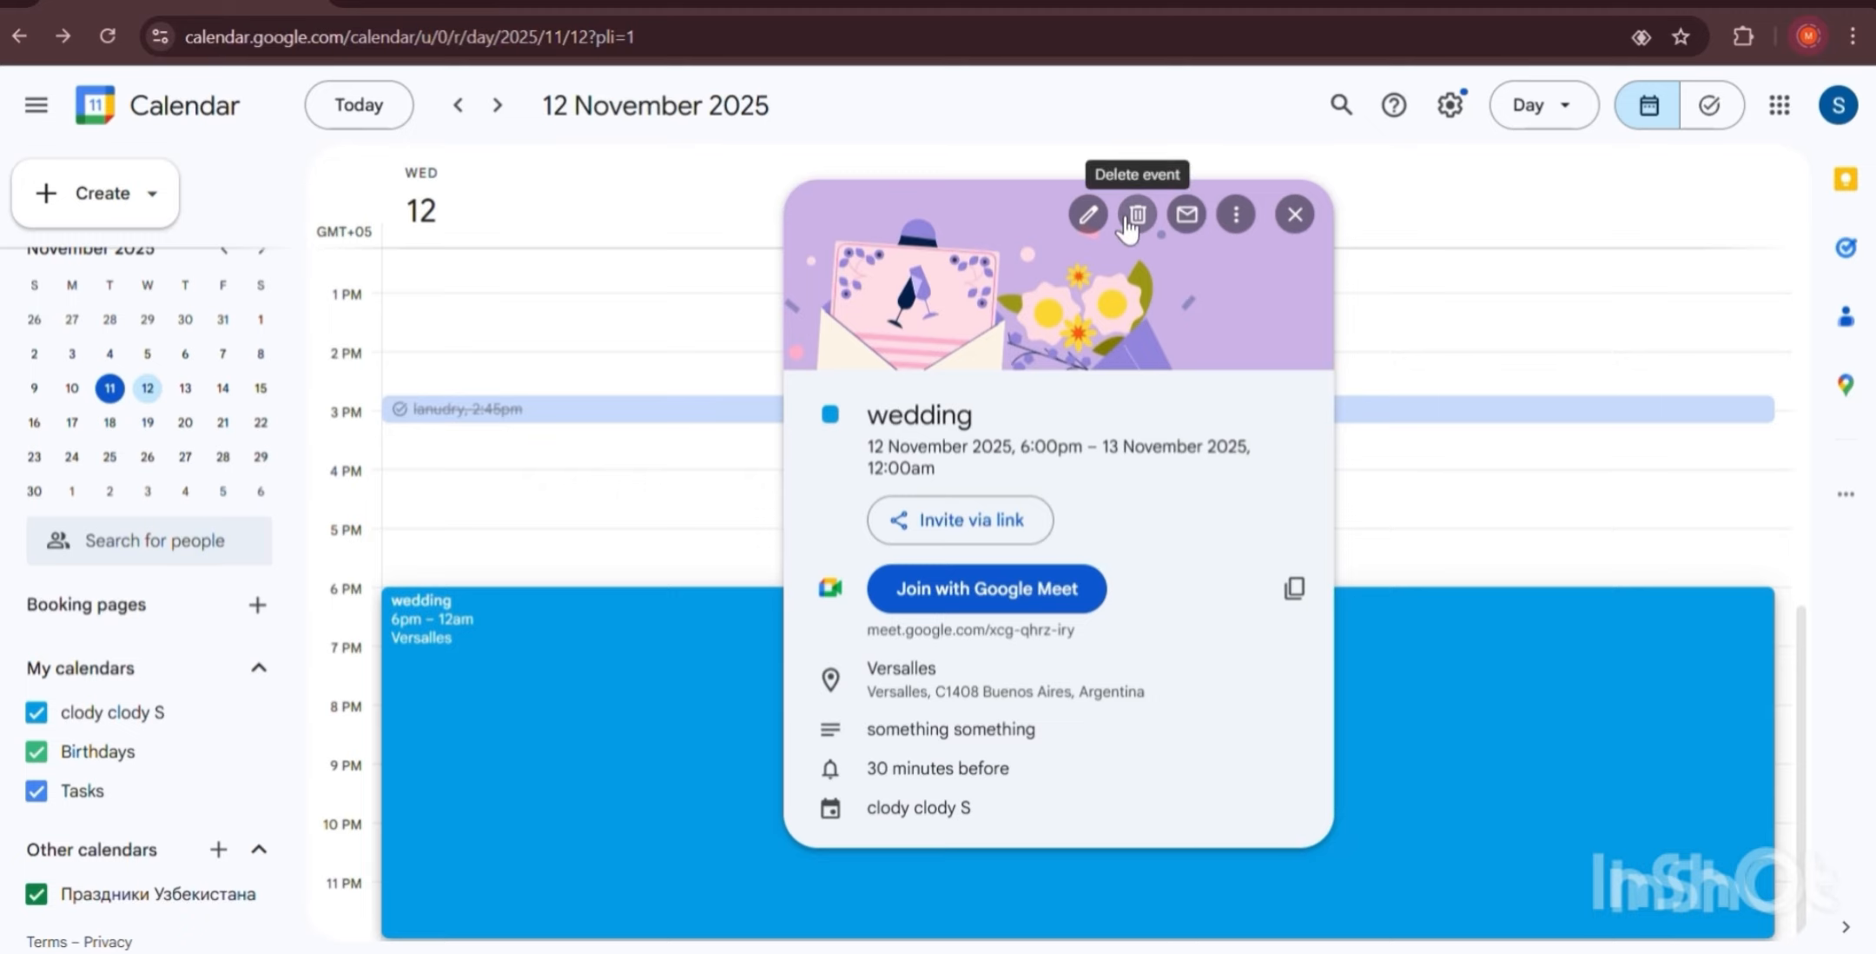
Start an email to the wedding guests and fill in the guest's e-mail address.
left_click(1188, 216)
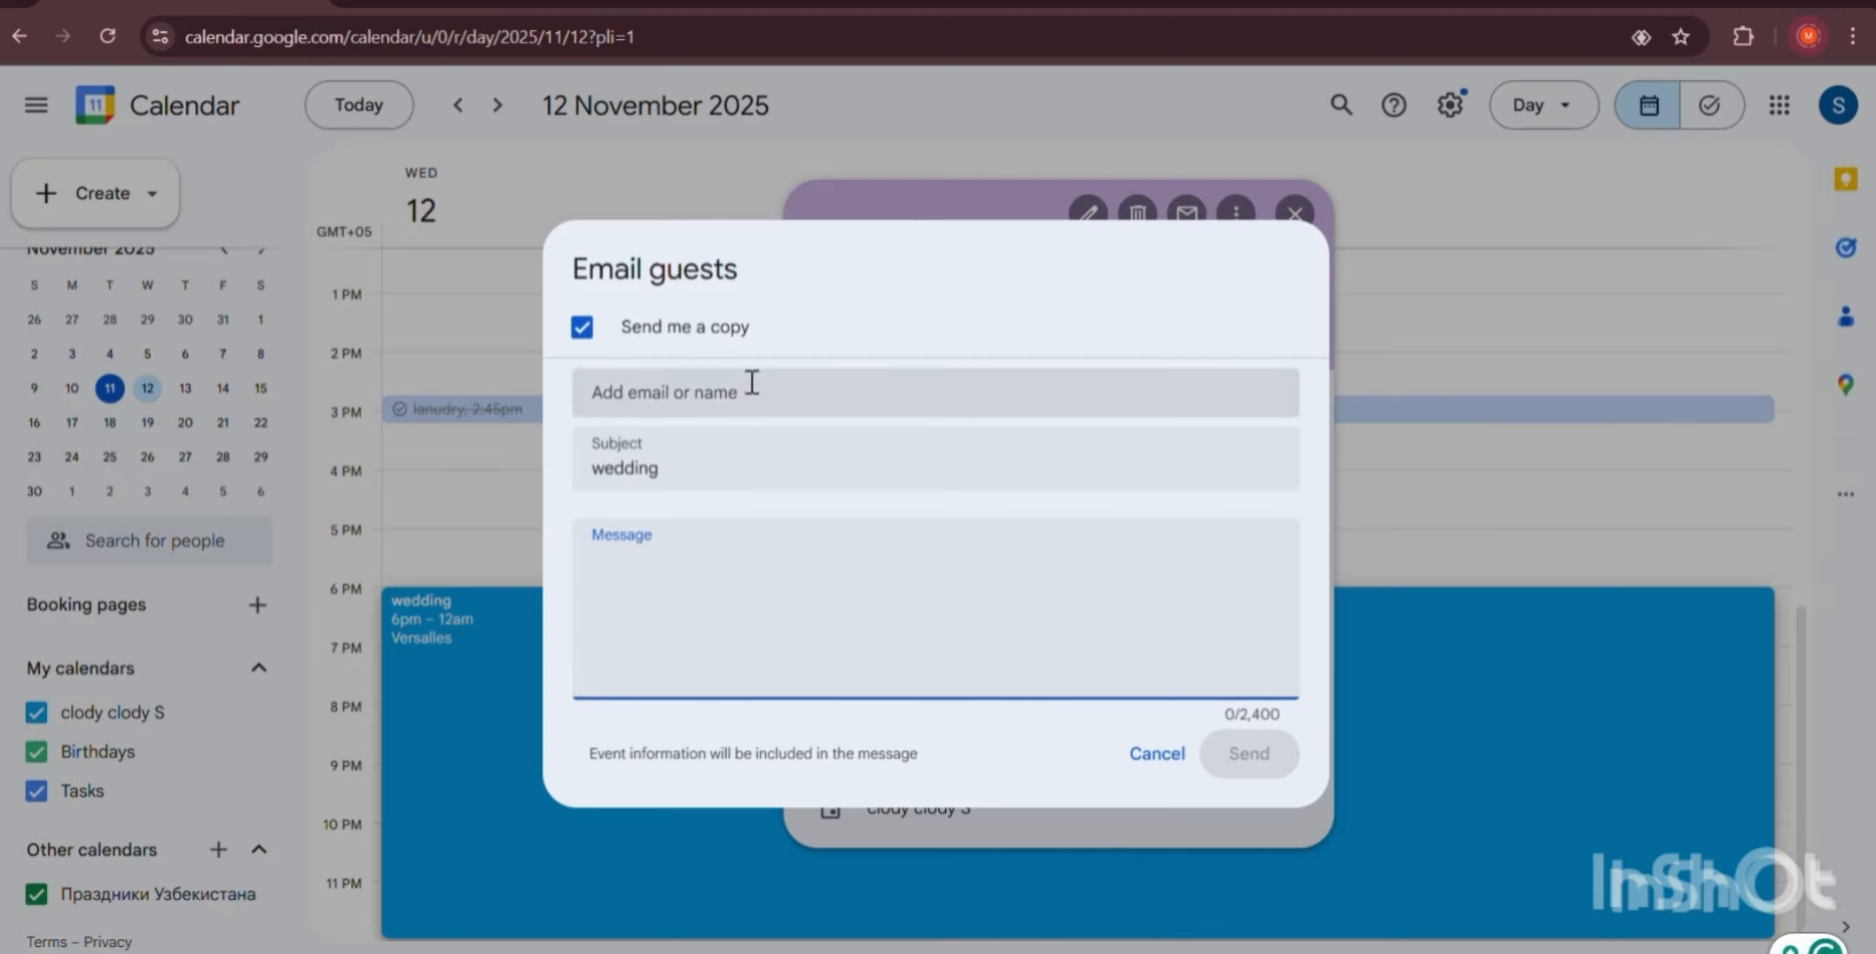
left_click(755, 394)
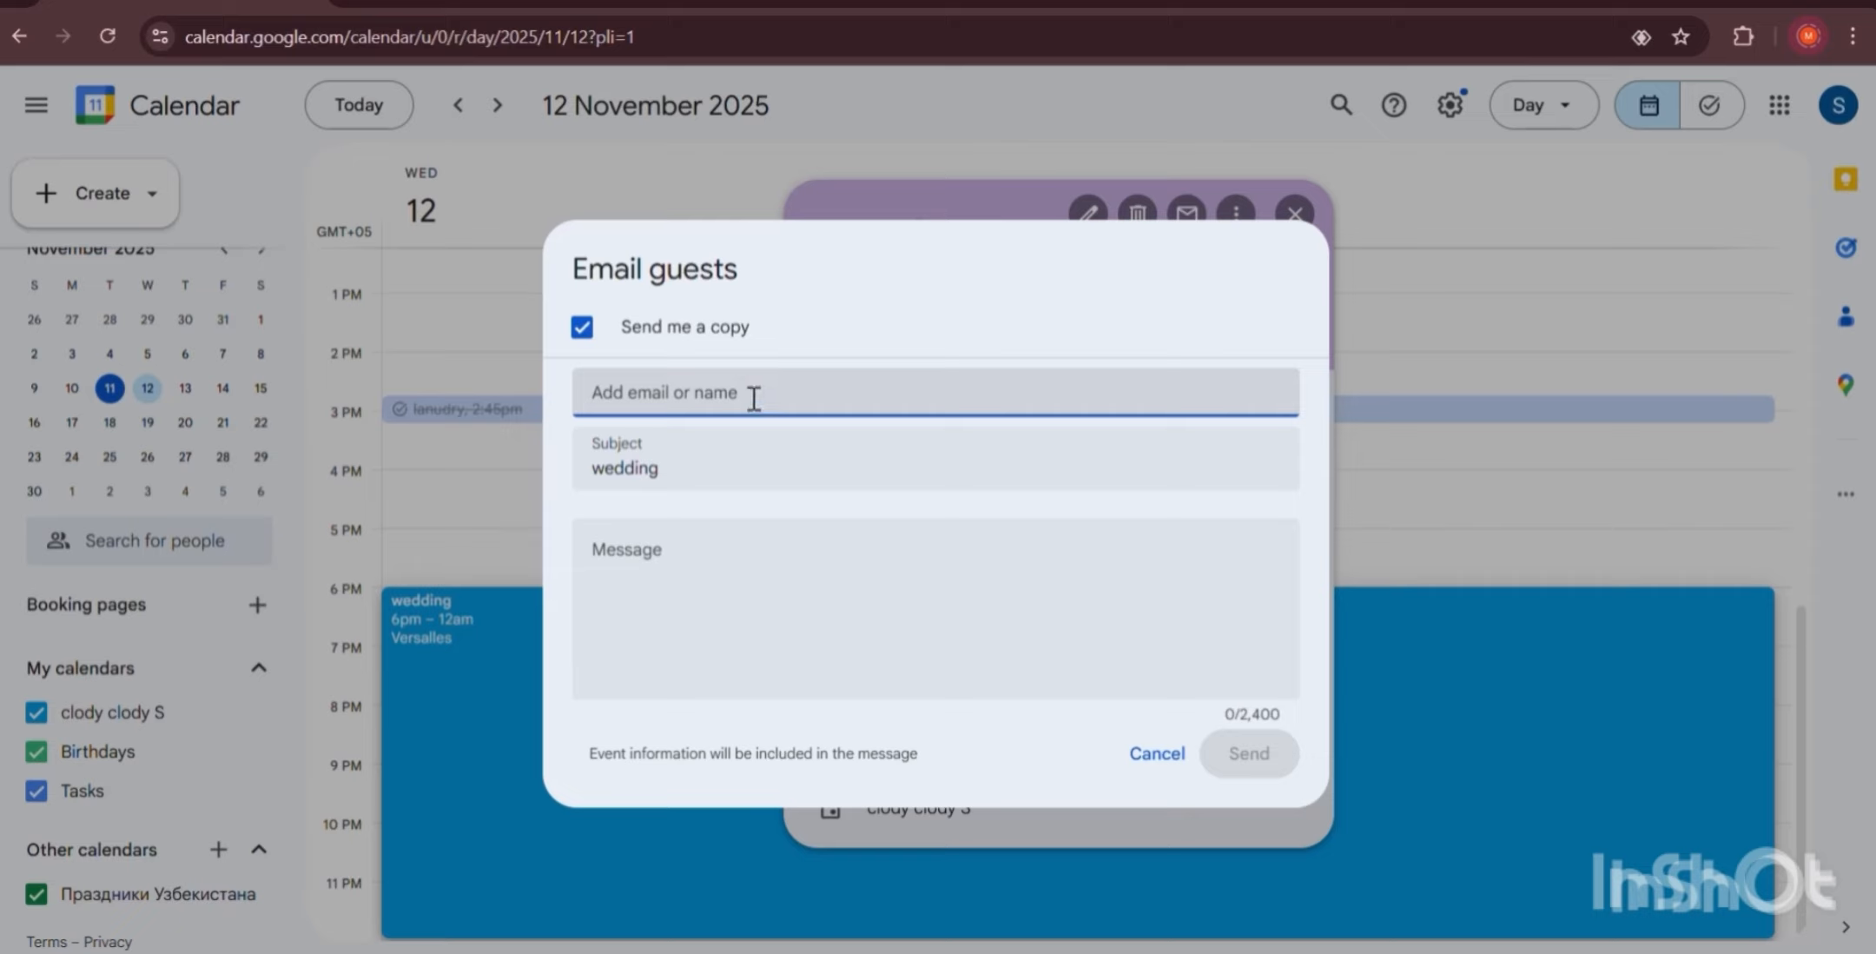
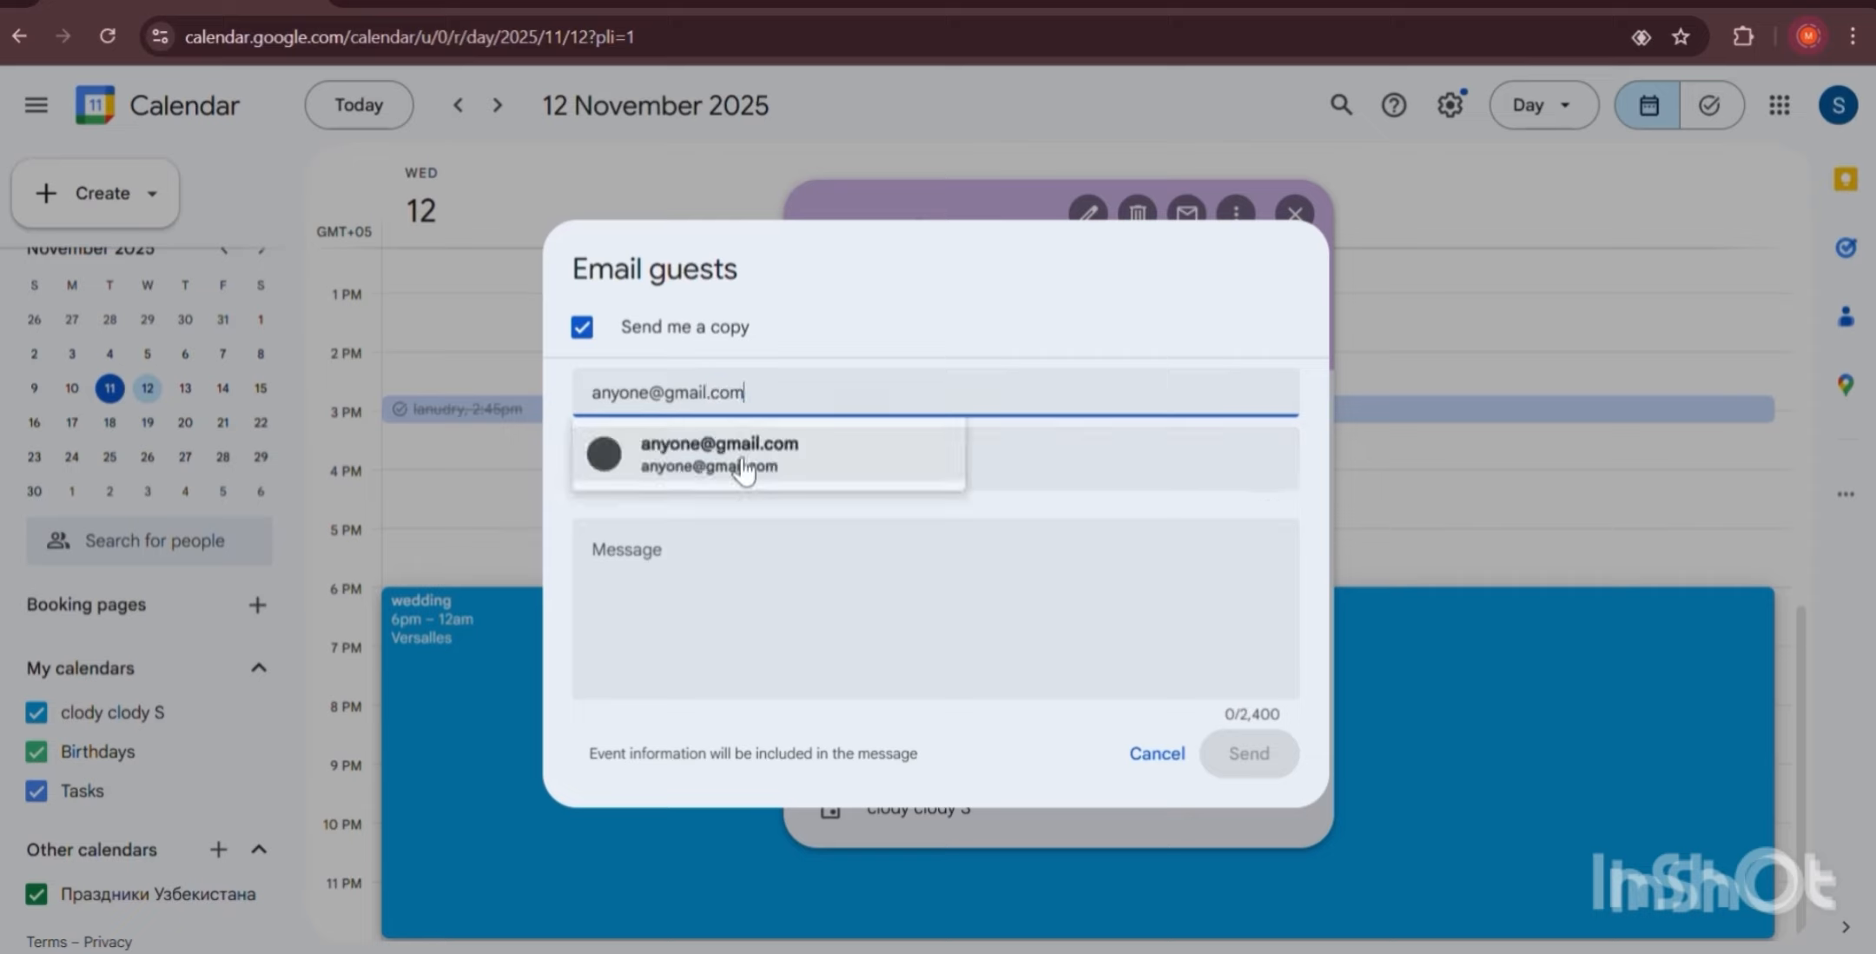
left_click(670, 425)
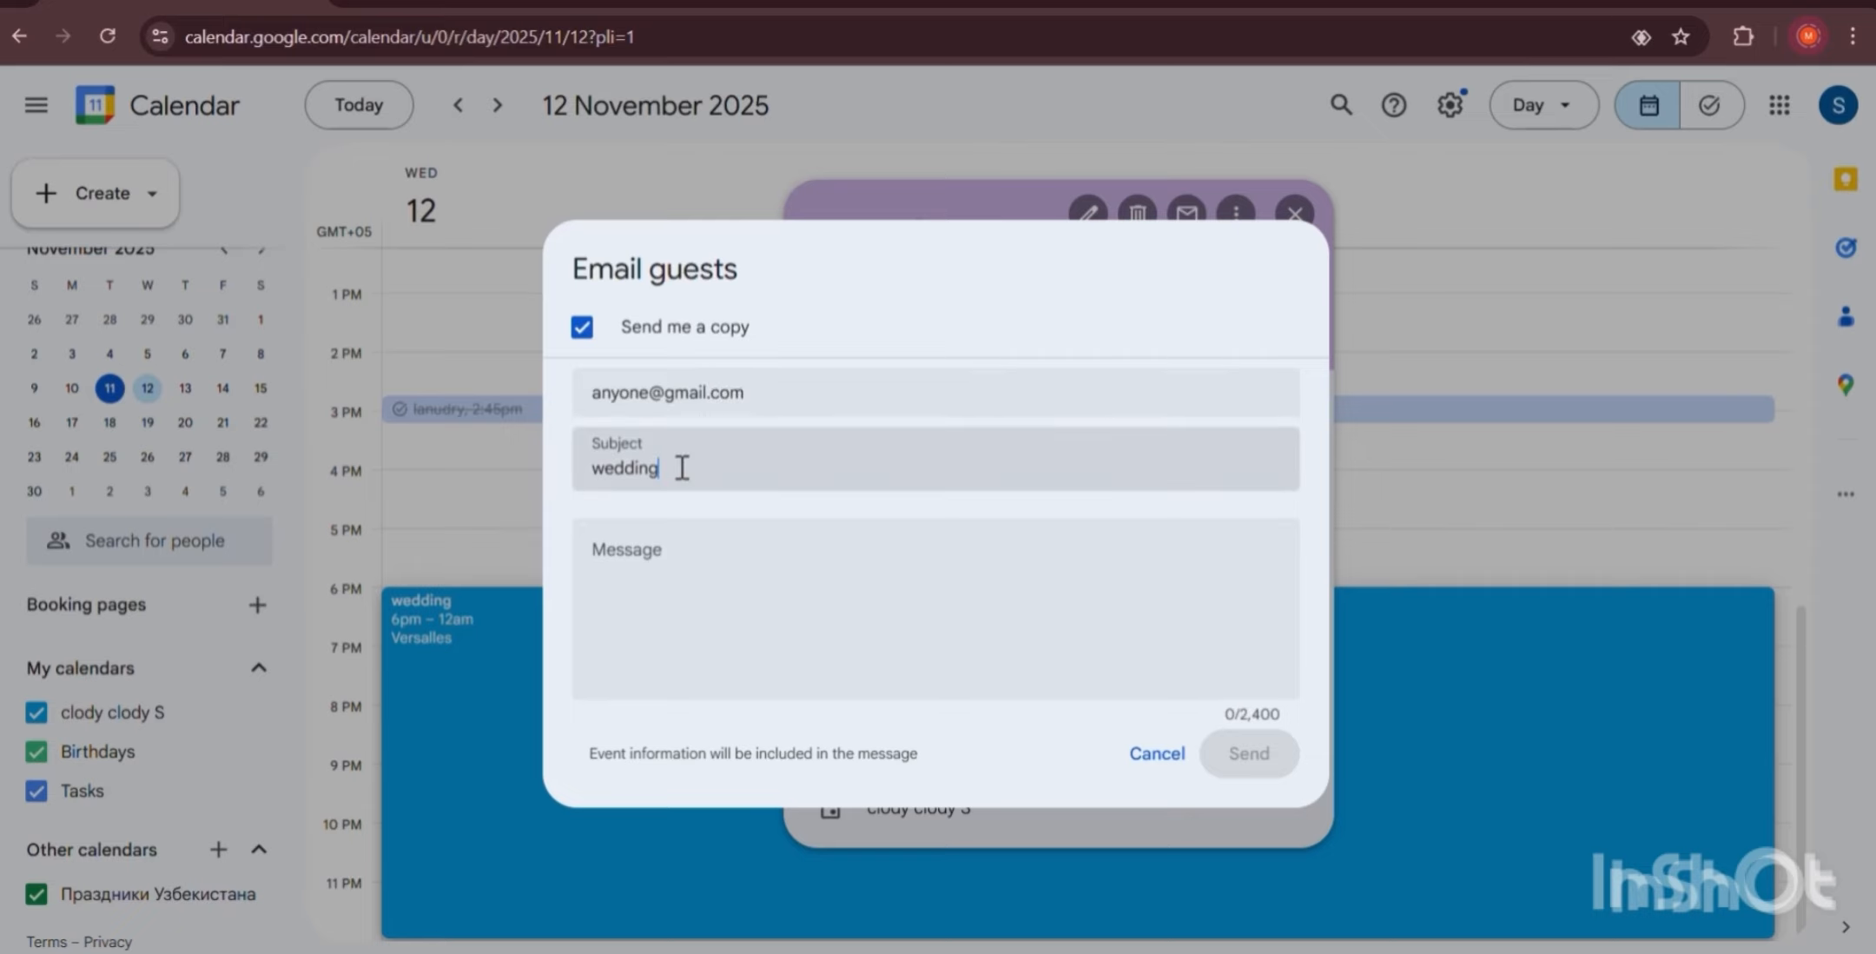
Write 'I wound like to share this moment with you , guys1!' and send the email.
left_click(765, 563)
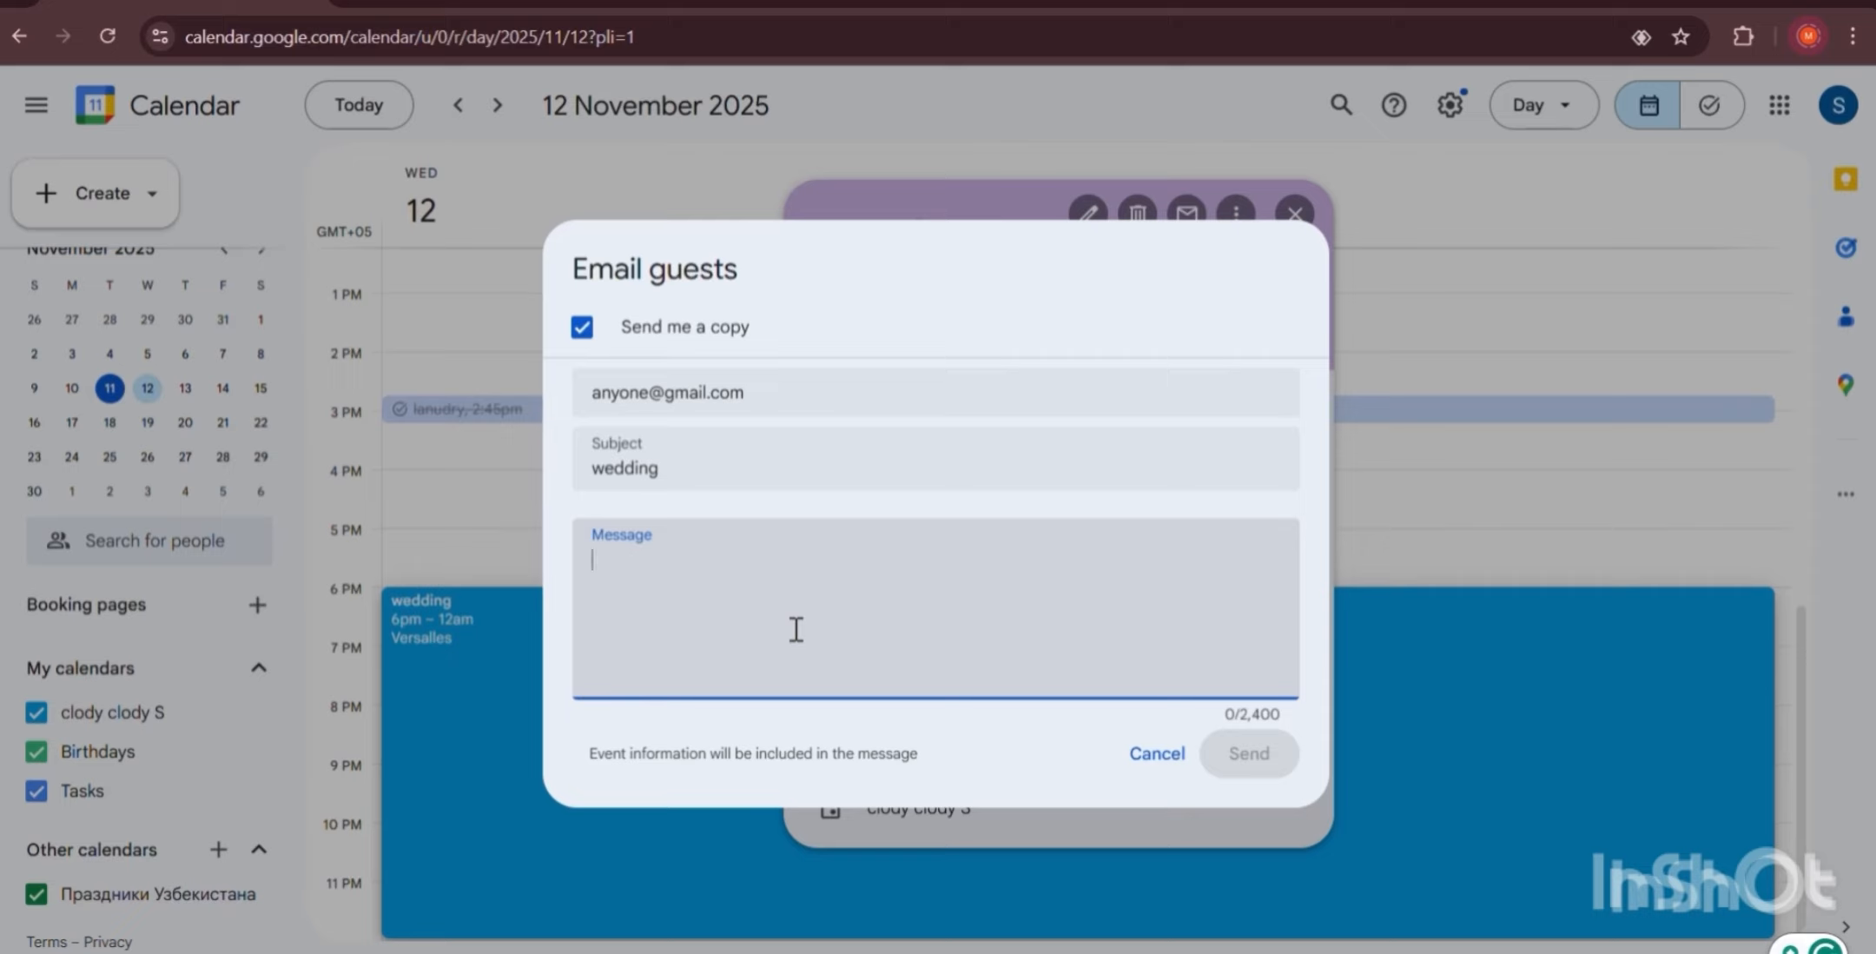
type("I wound like")
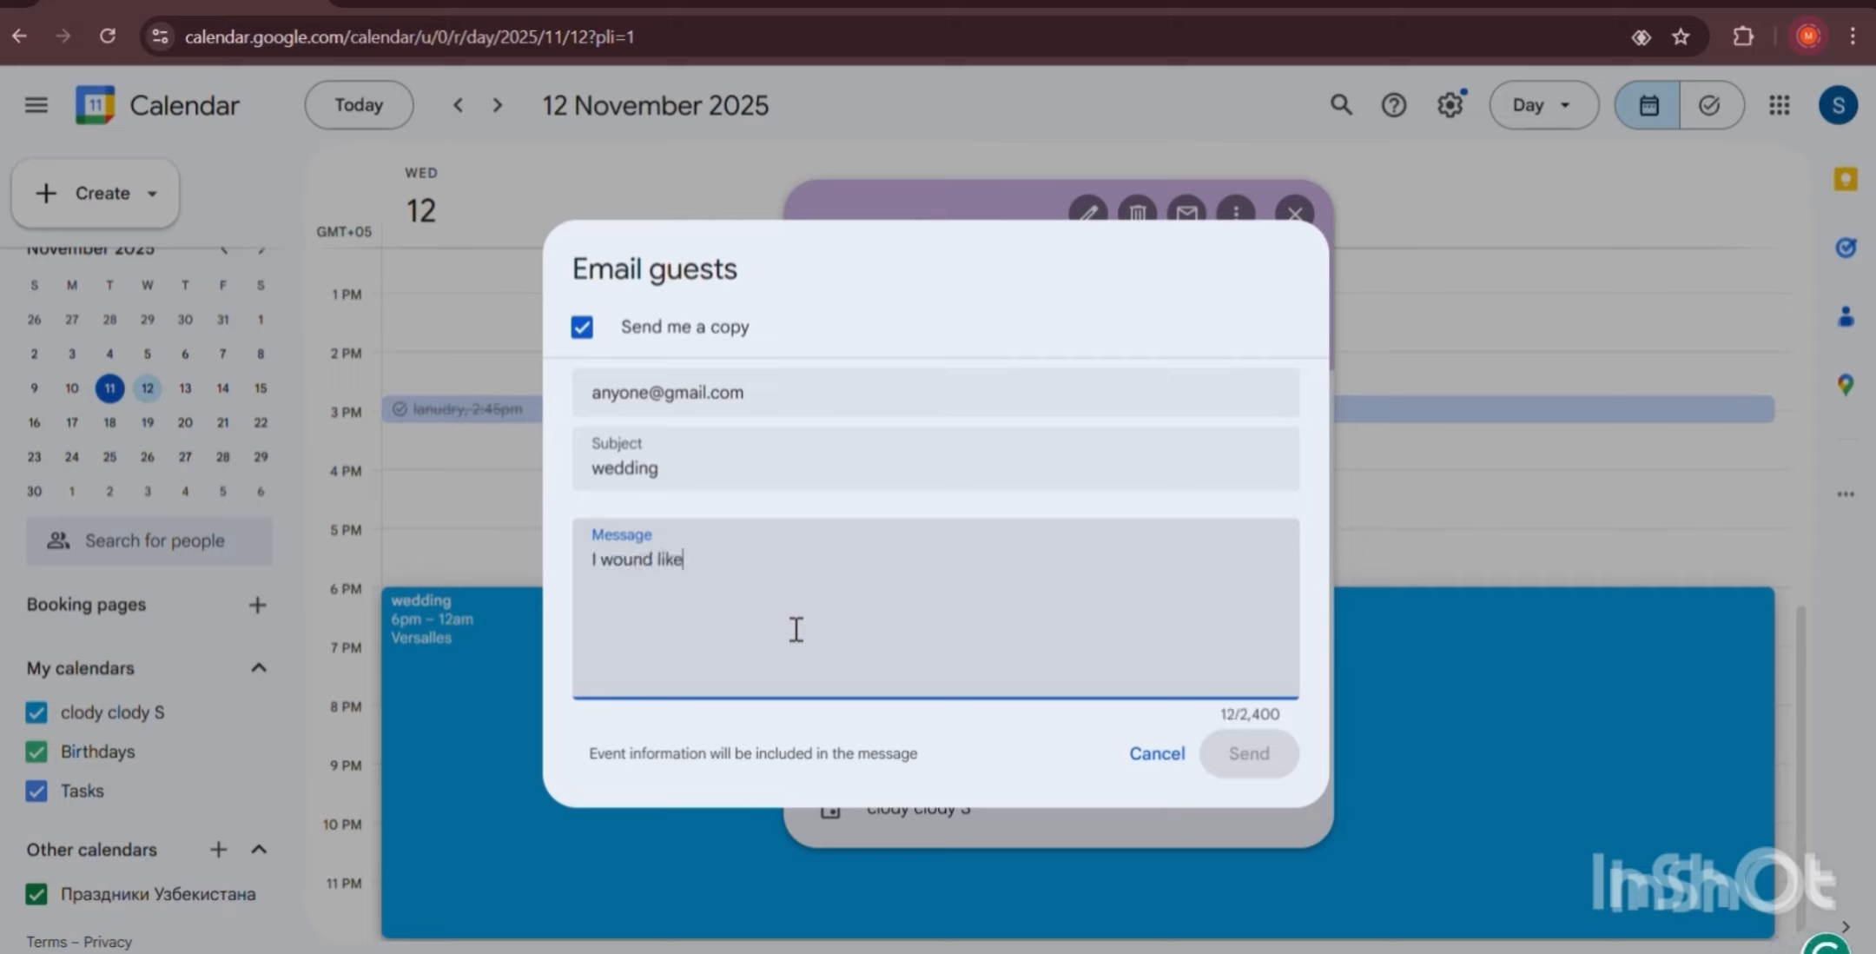
type(" to share ths")
key("BackSpace")
key("BackSpace")
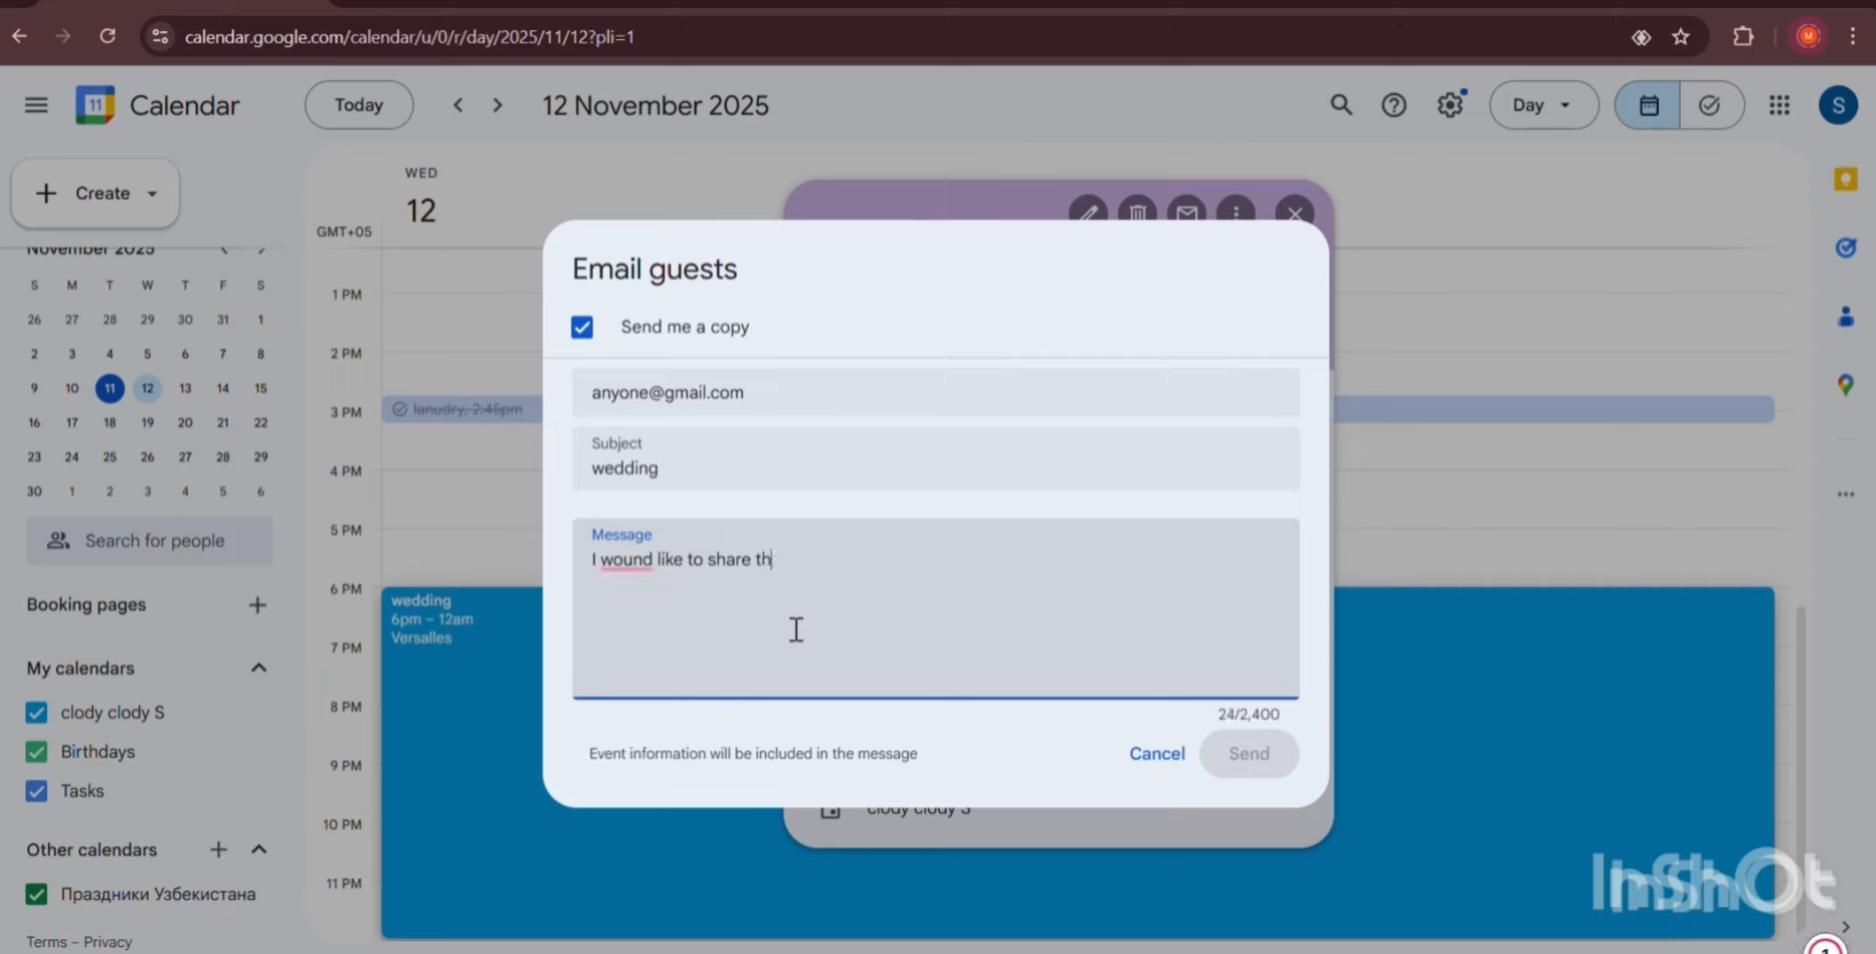
type("his moment with you ")
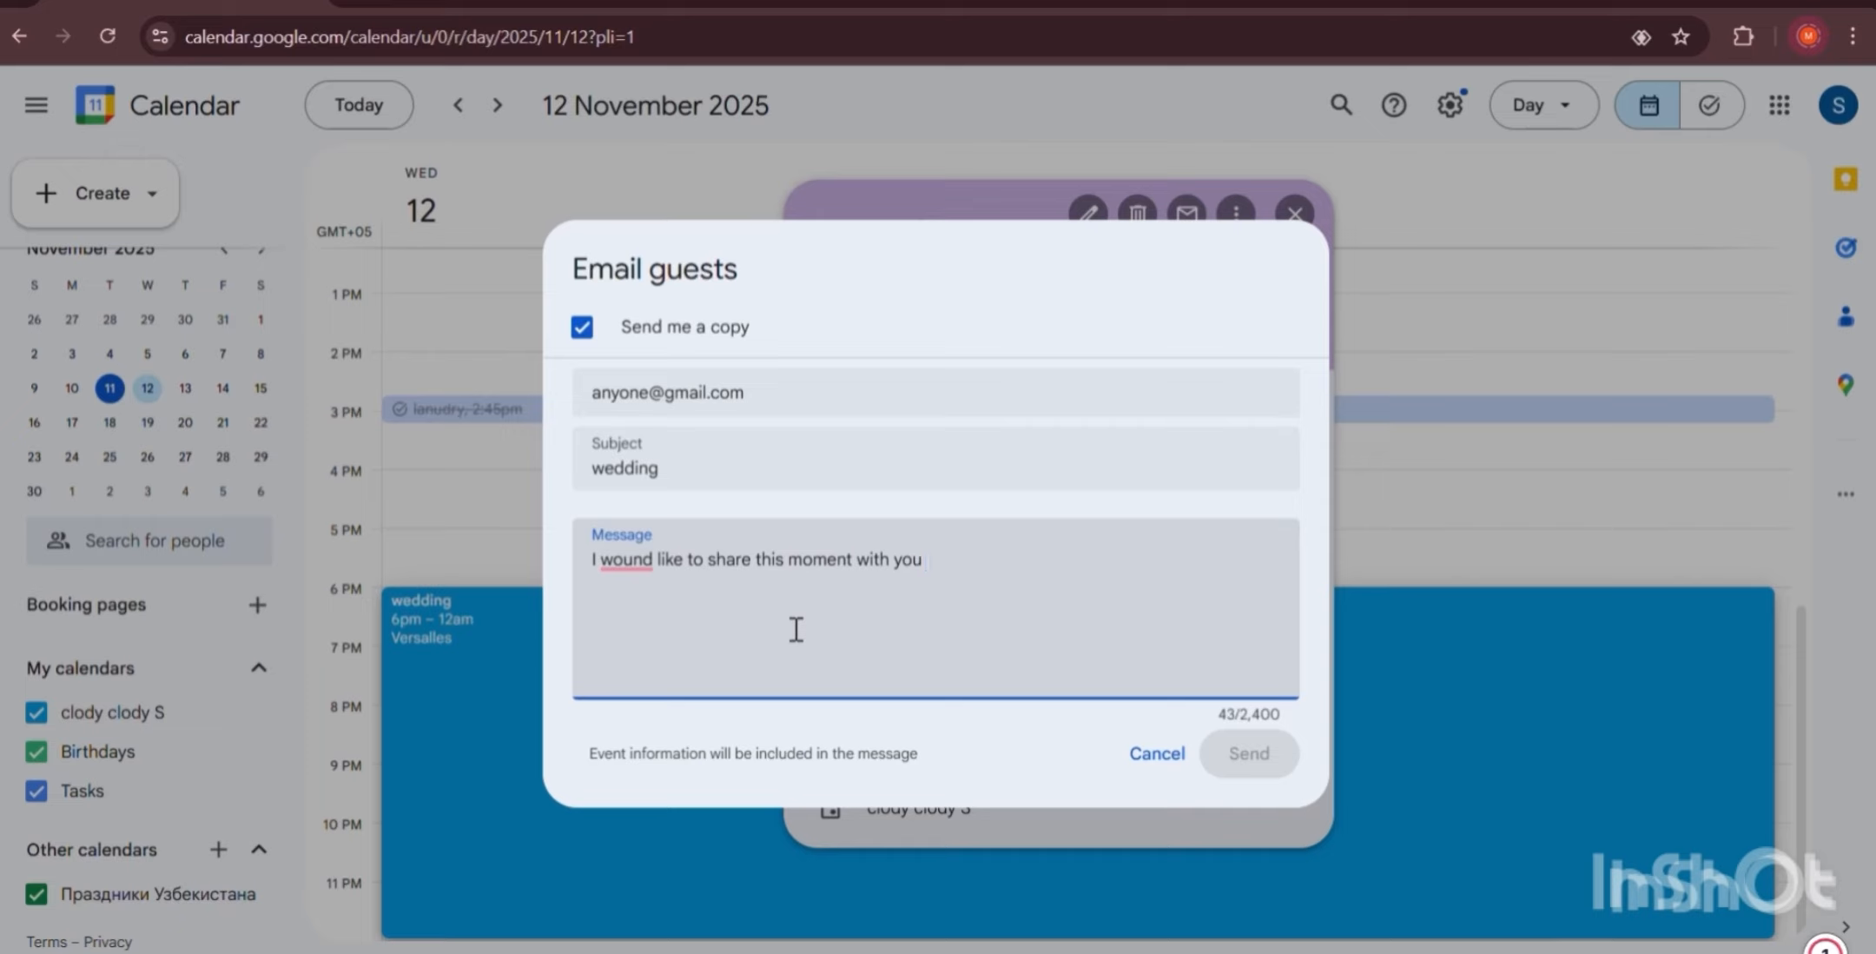
type(", guys1!")
left_click(837, 395)
left_click(803, 448)
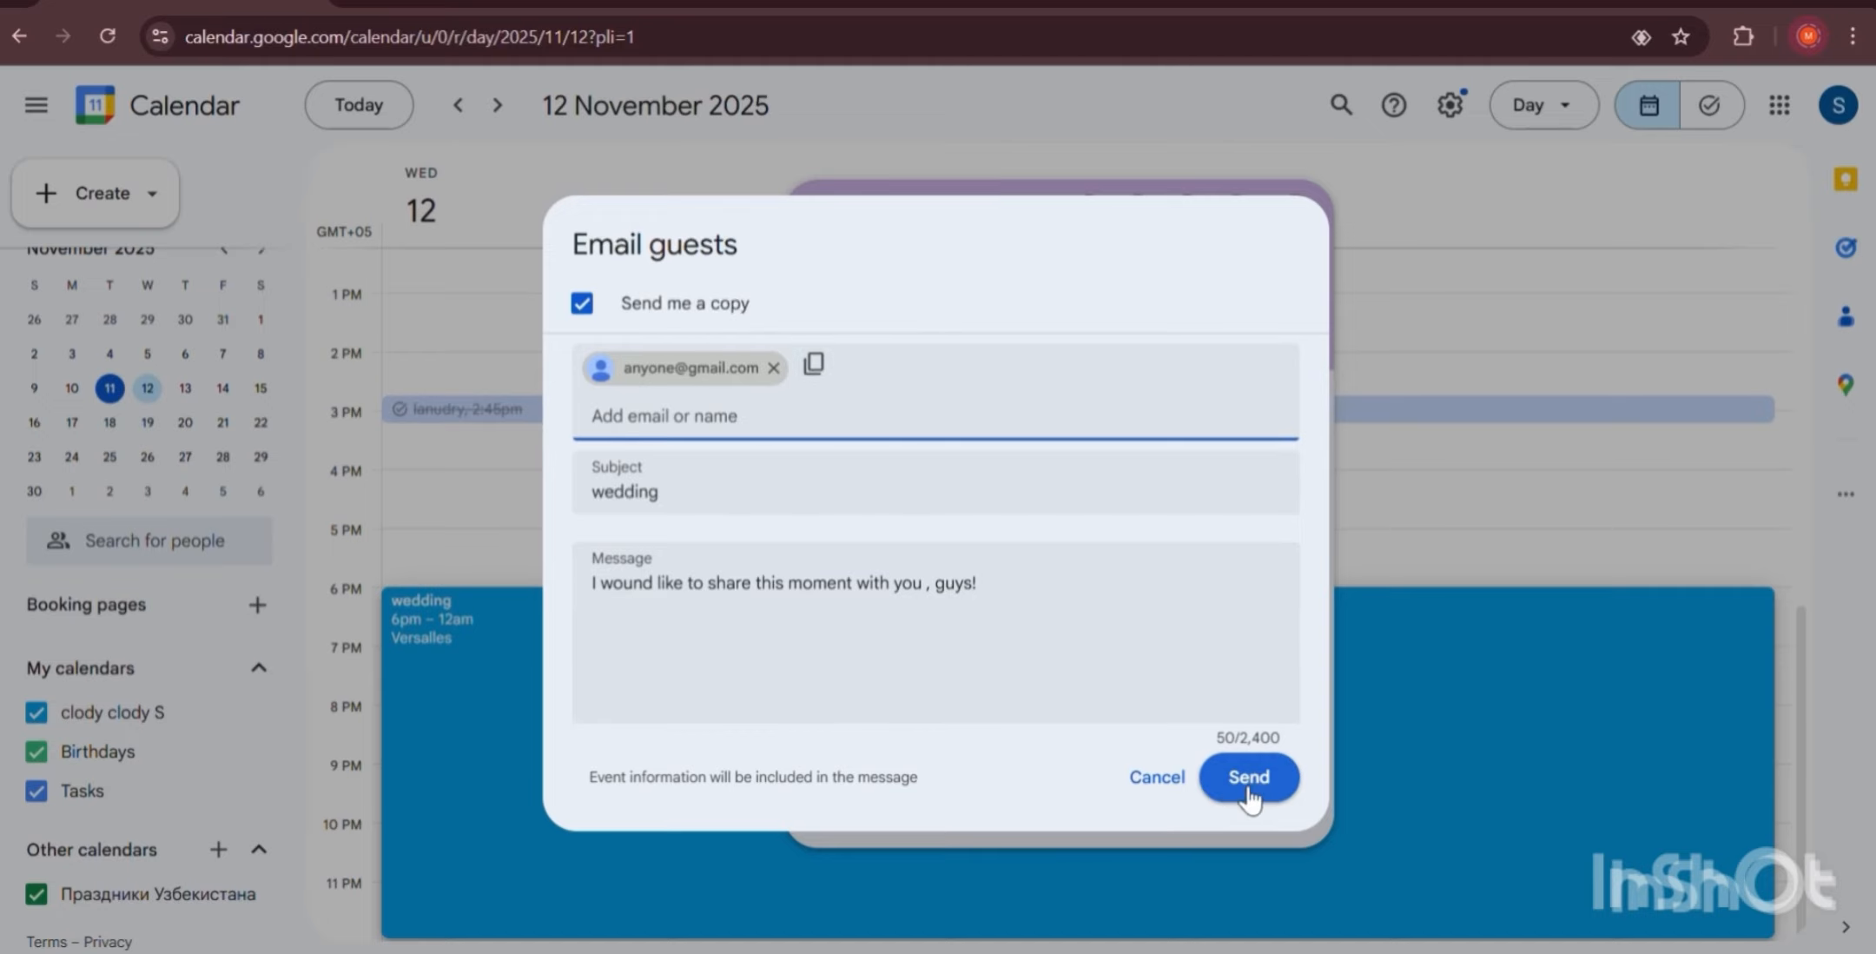
left_click(1168, 777)
left_click(1042, 556)
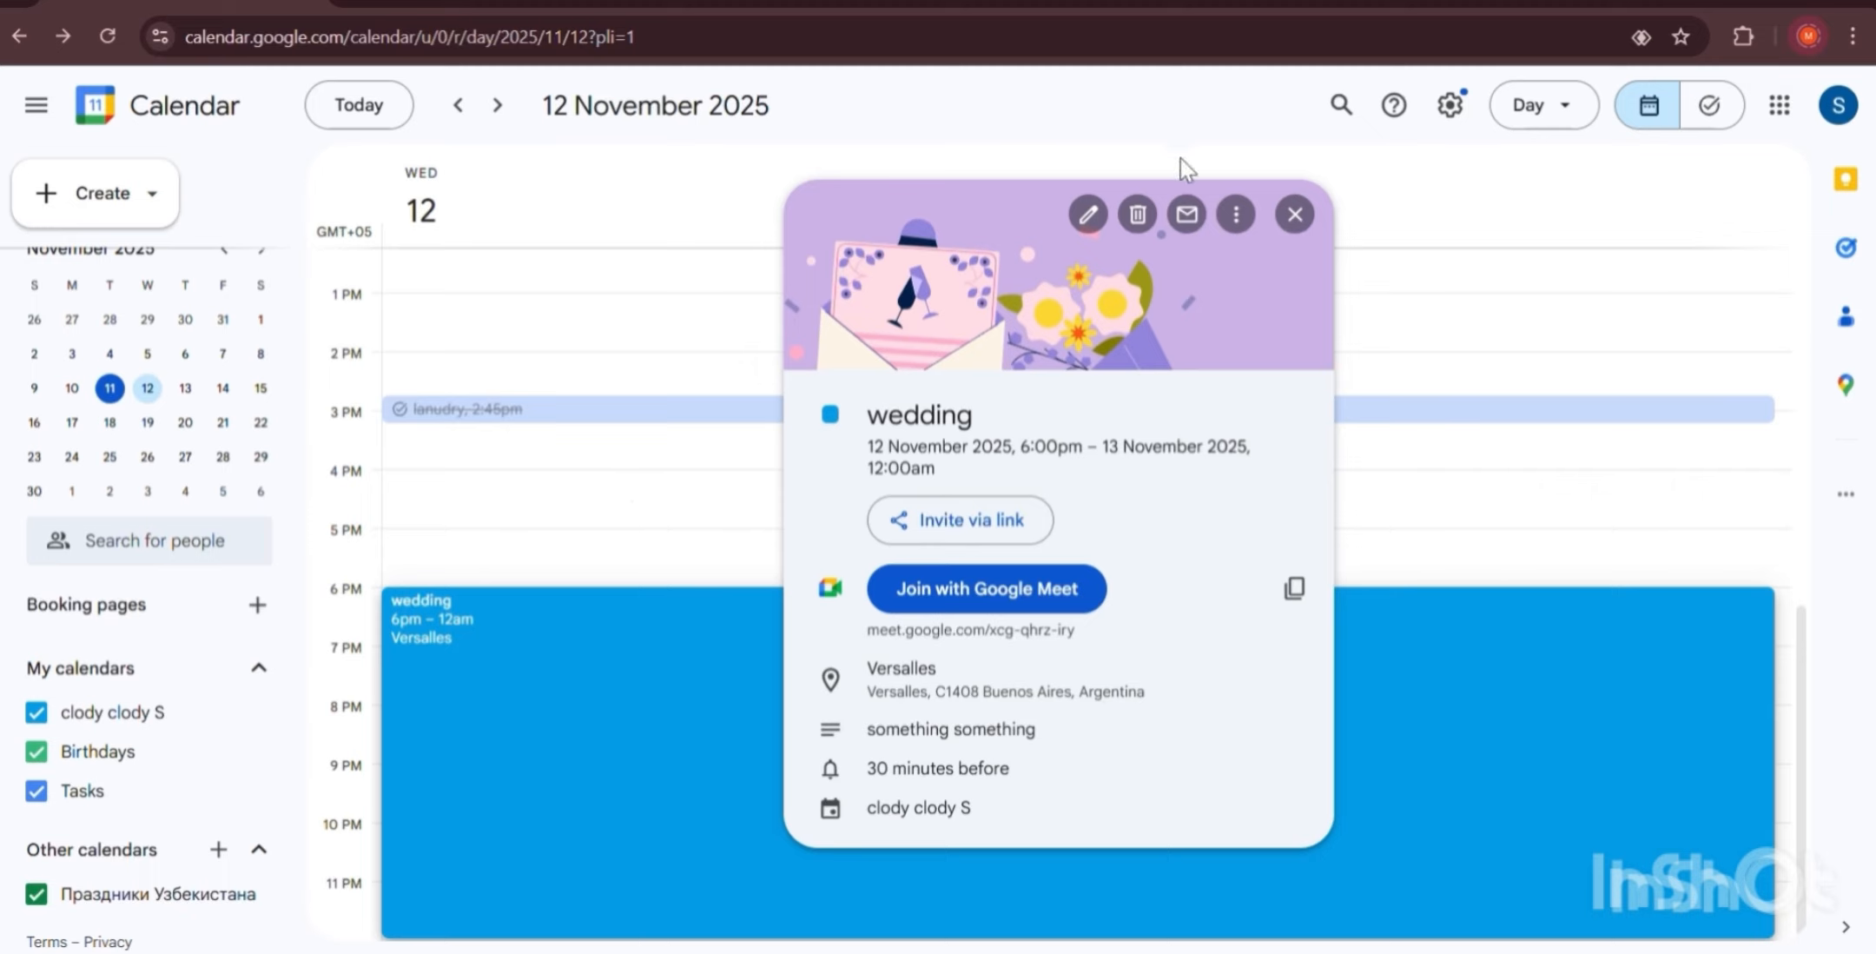
Open the wedding's full editing page and save the event again.
left_click(1088, 215)
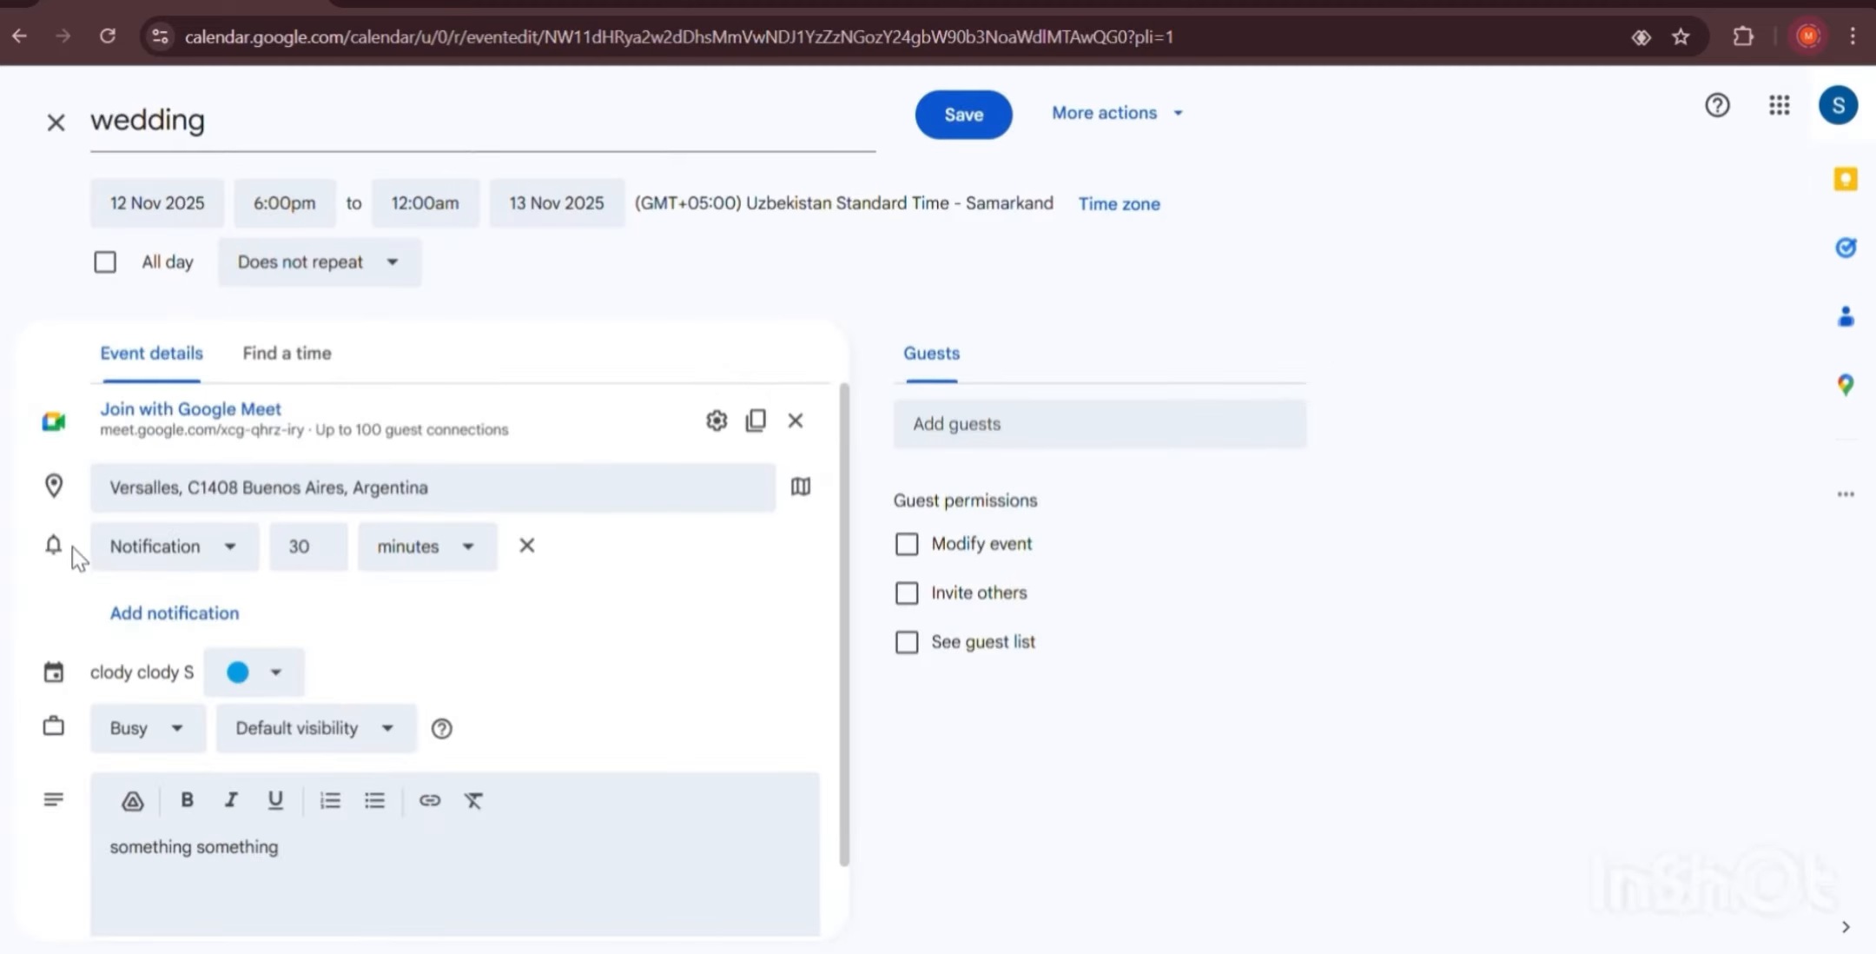
scroll(521, 665, "down", 1)
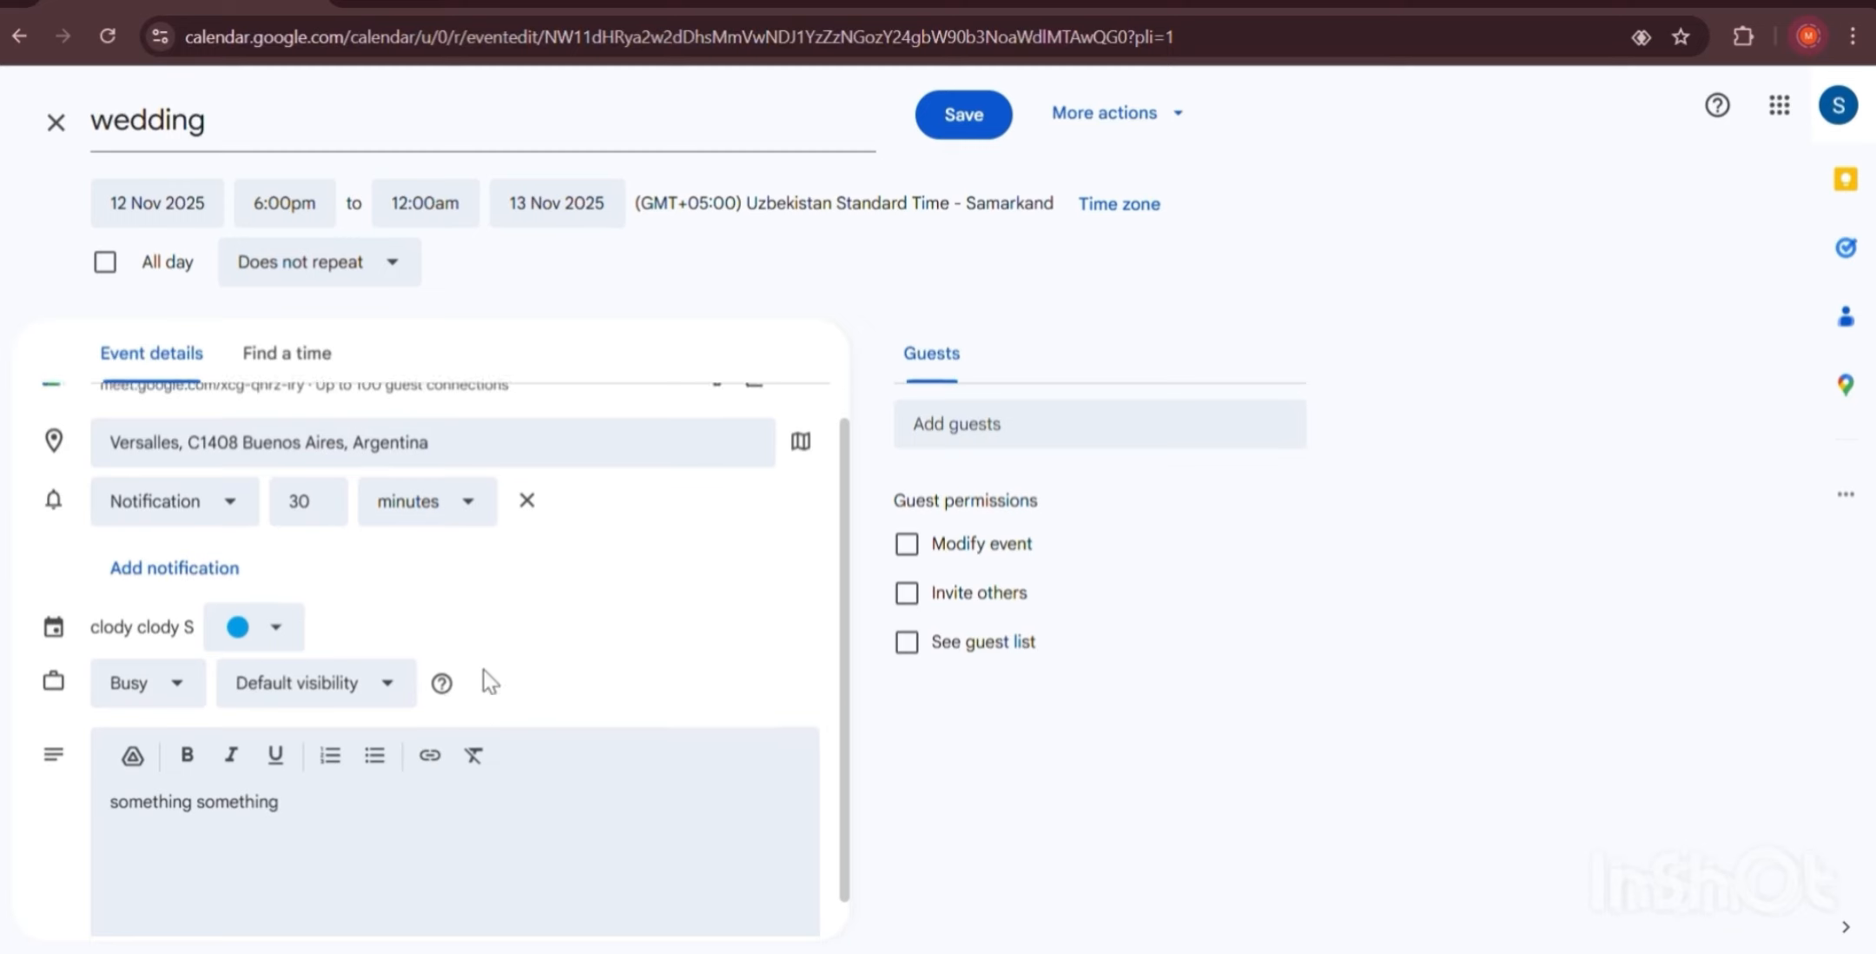
scroll(478, 652, "up", 1)
left_click(988, 132)
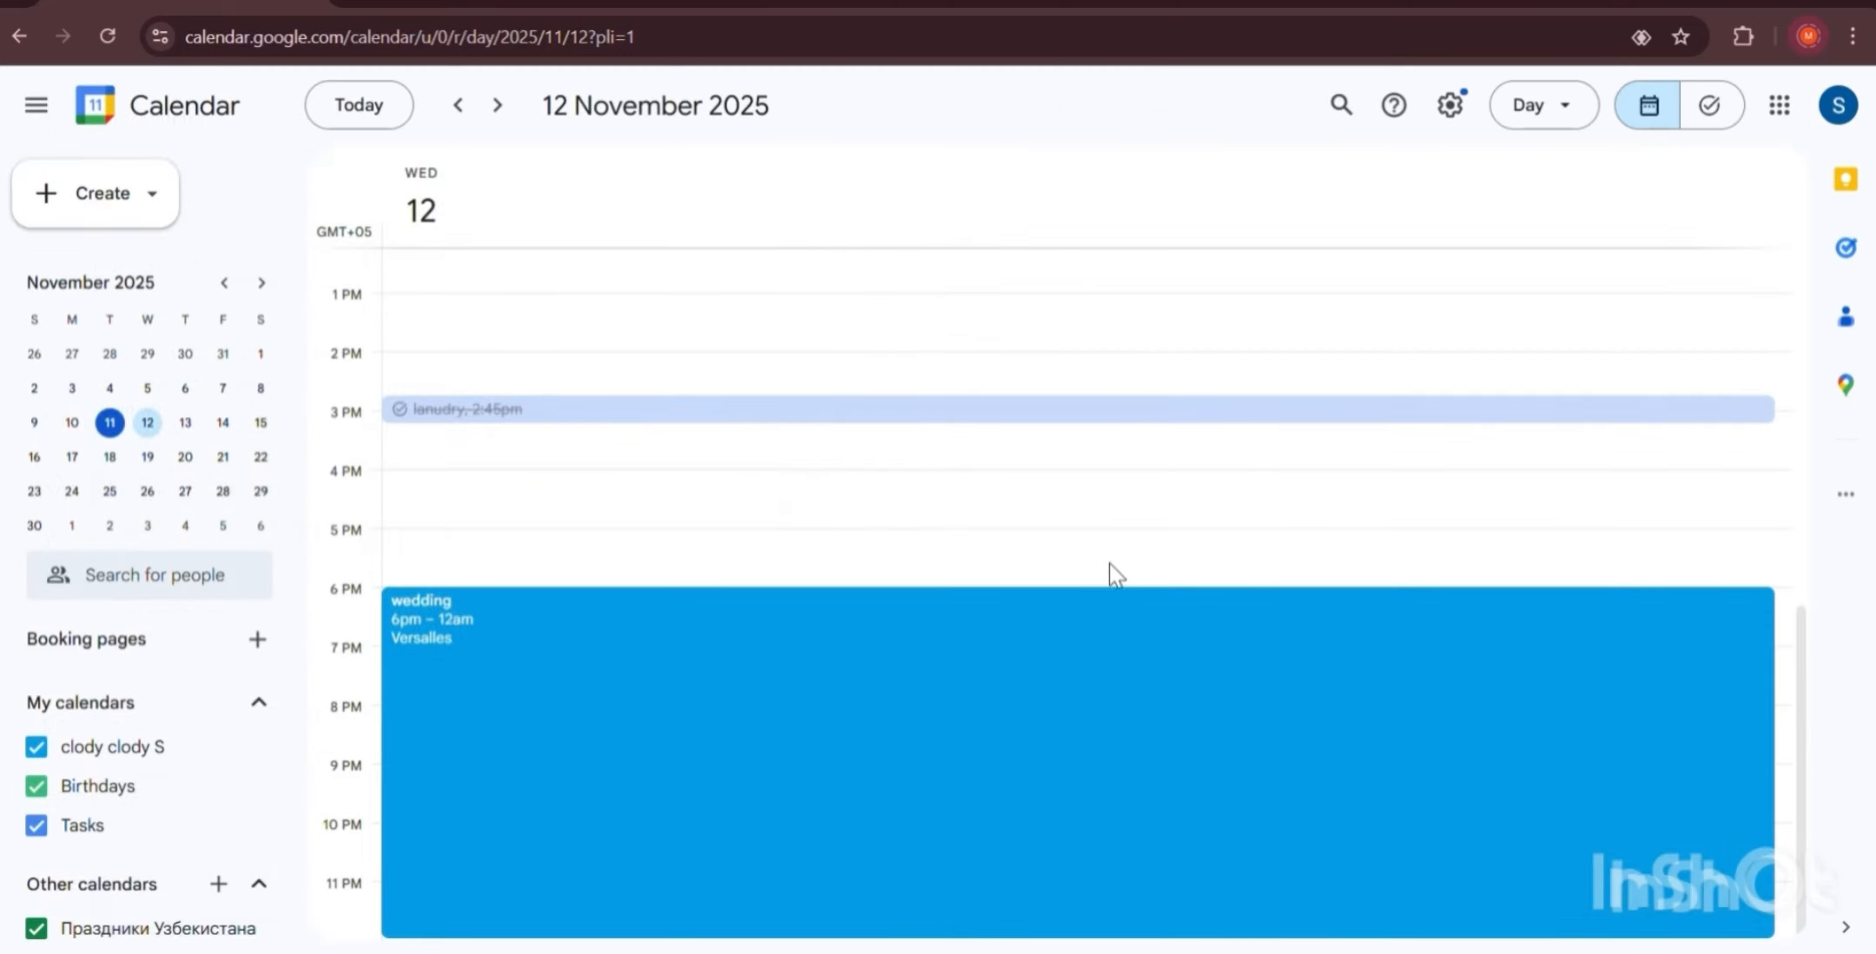
scroll(1127, 533, "up", 5)
scroll(1124, 533, "down", 4)
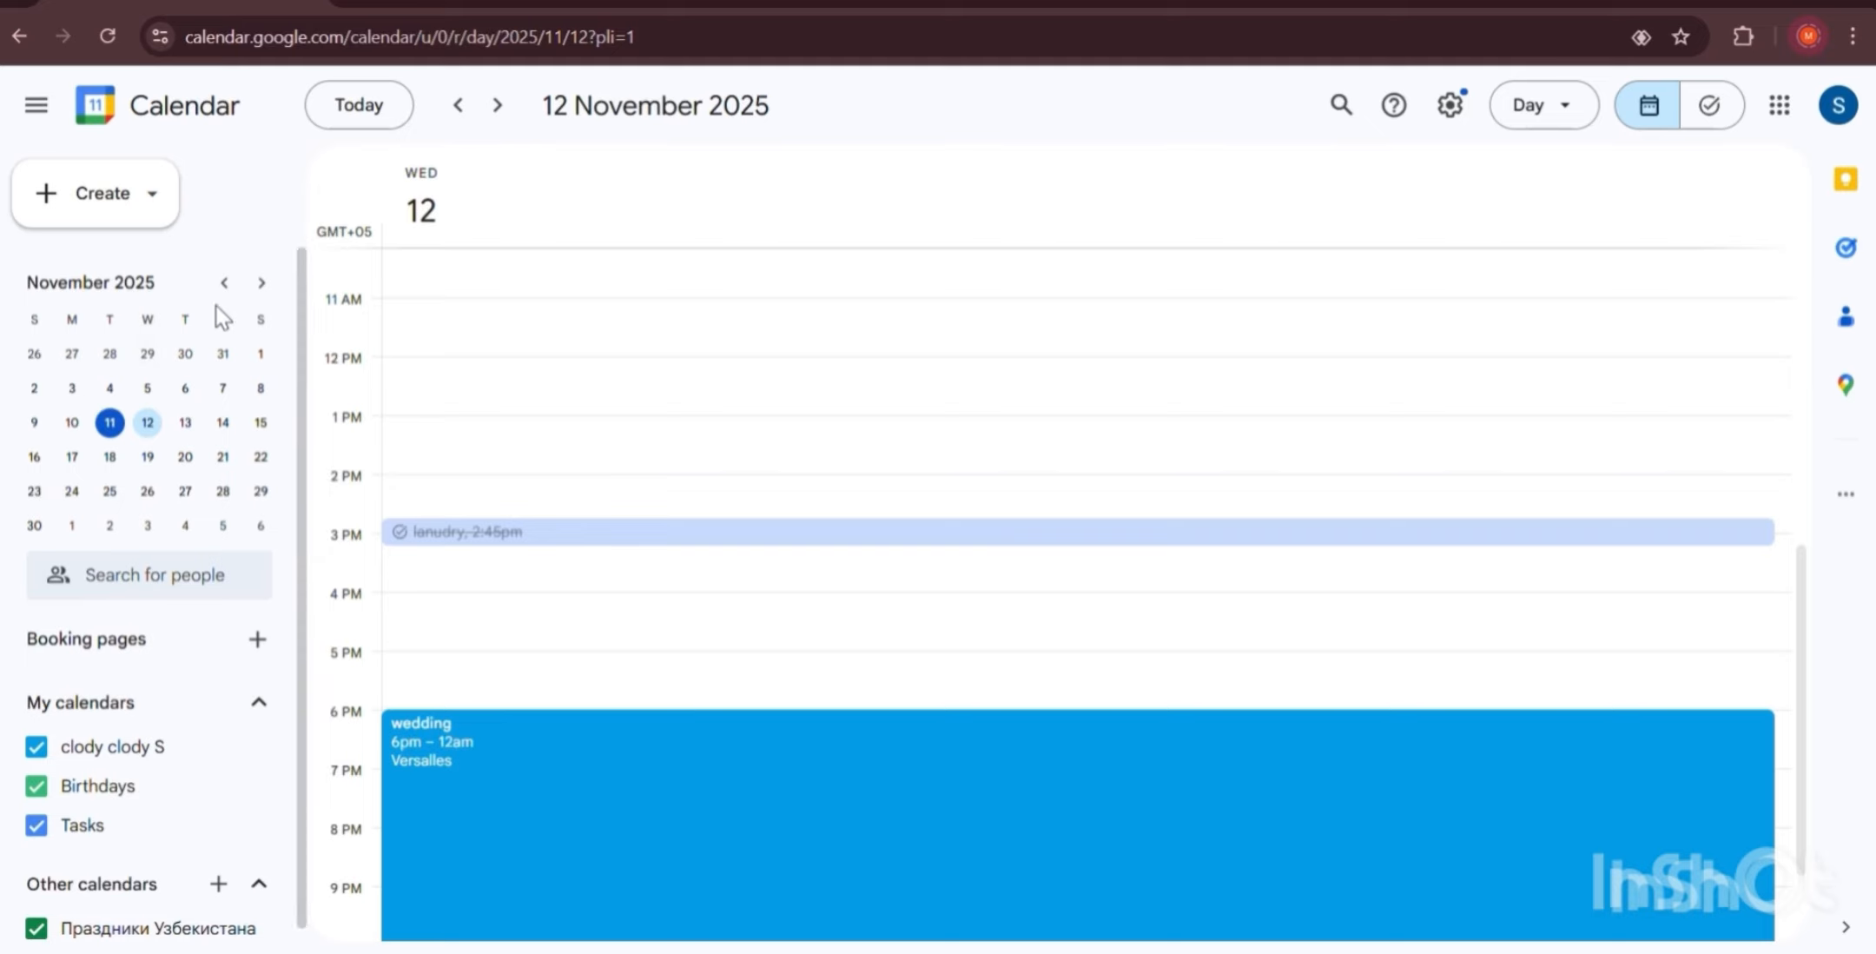
Browse 13, 20 and 28 November, then 28 and 14 October, in the mini calendar.
left_click(186, 426)
left_click(185, 457)
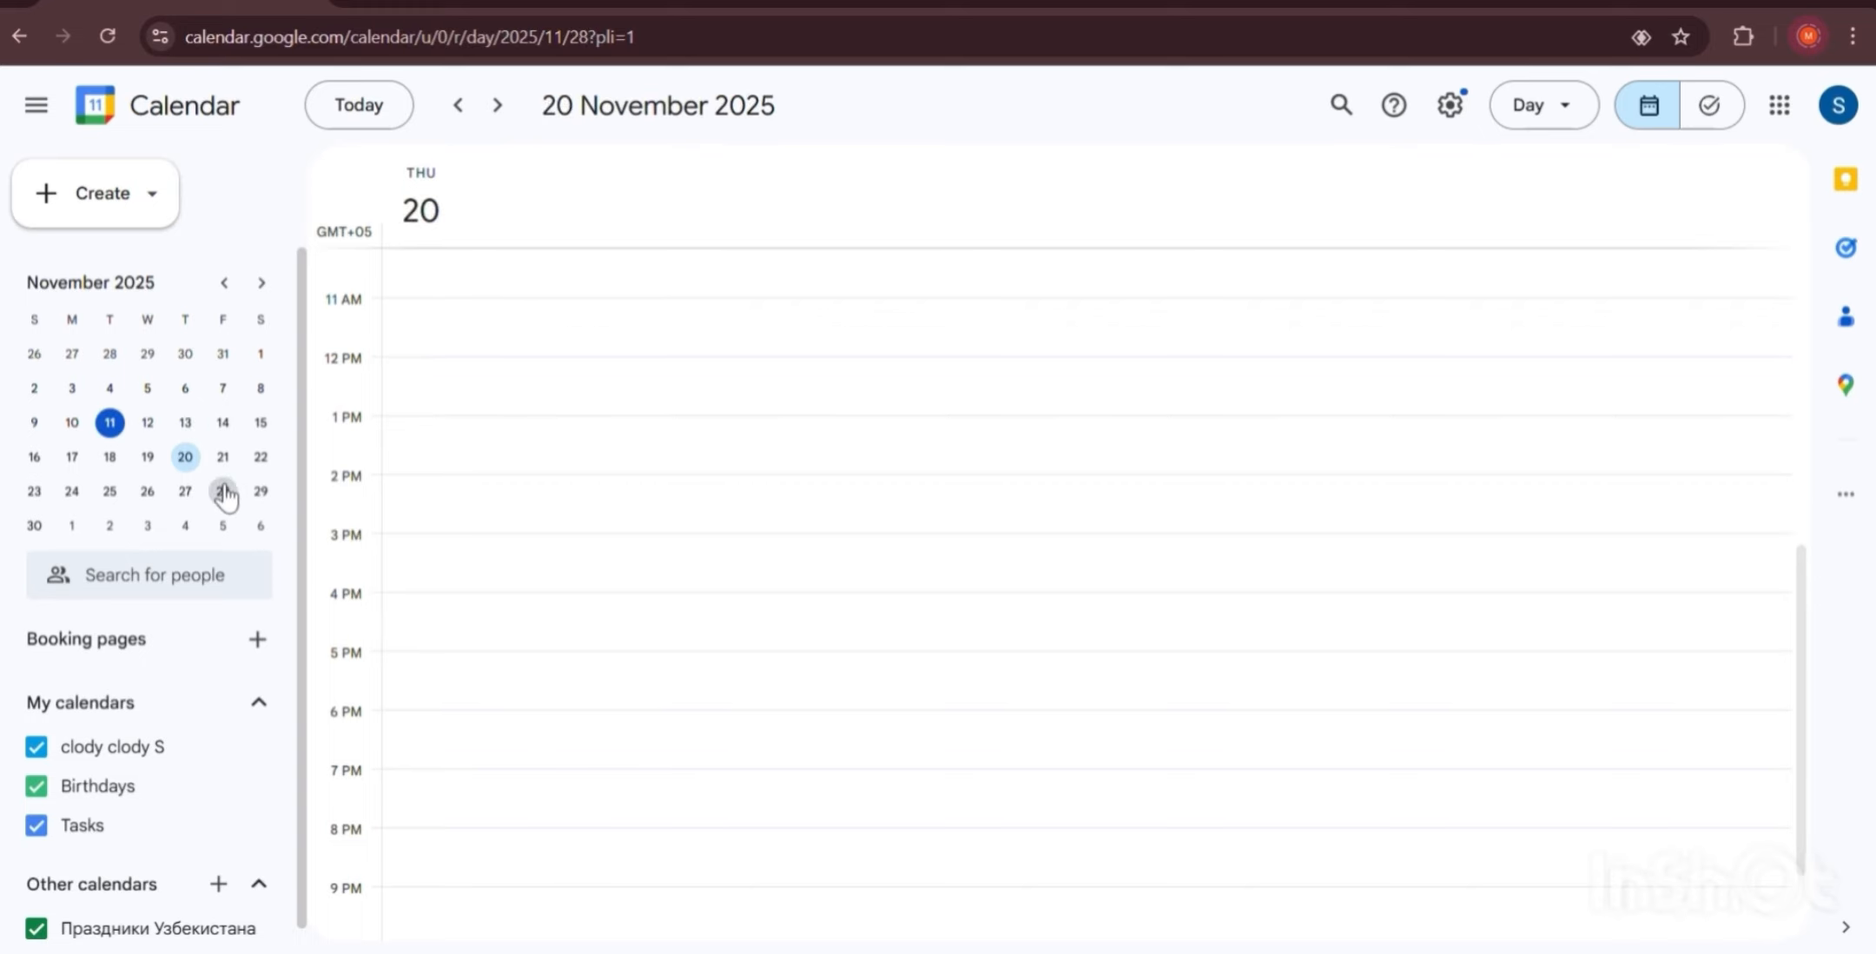
left_click(223, 491)
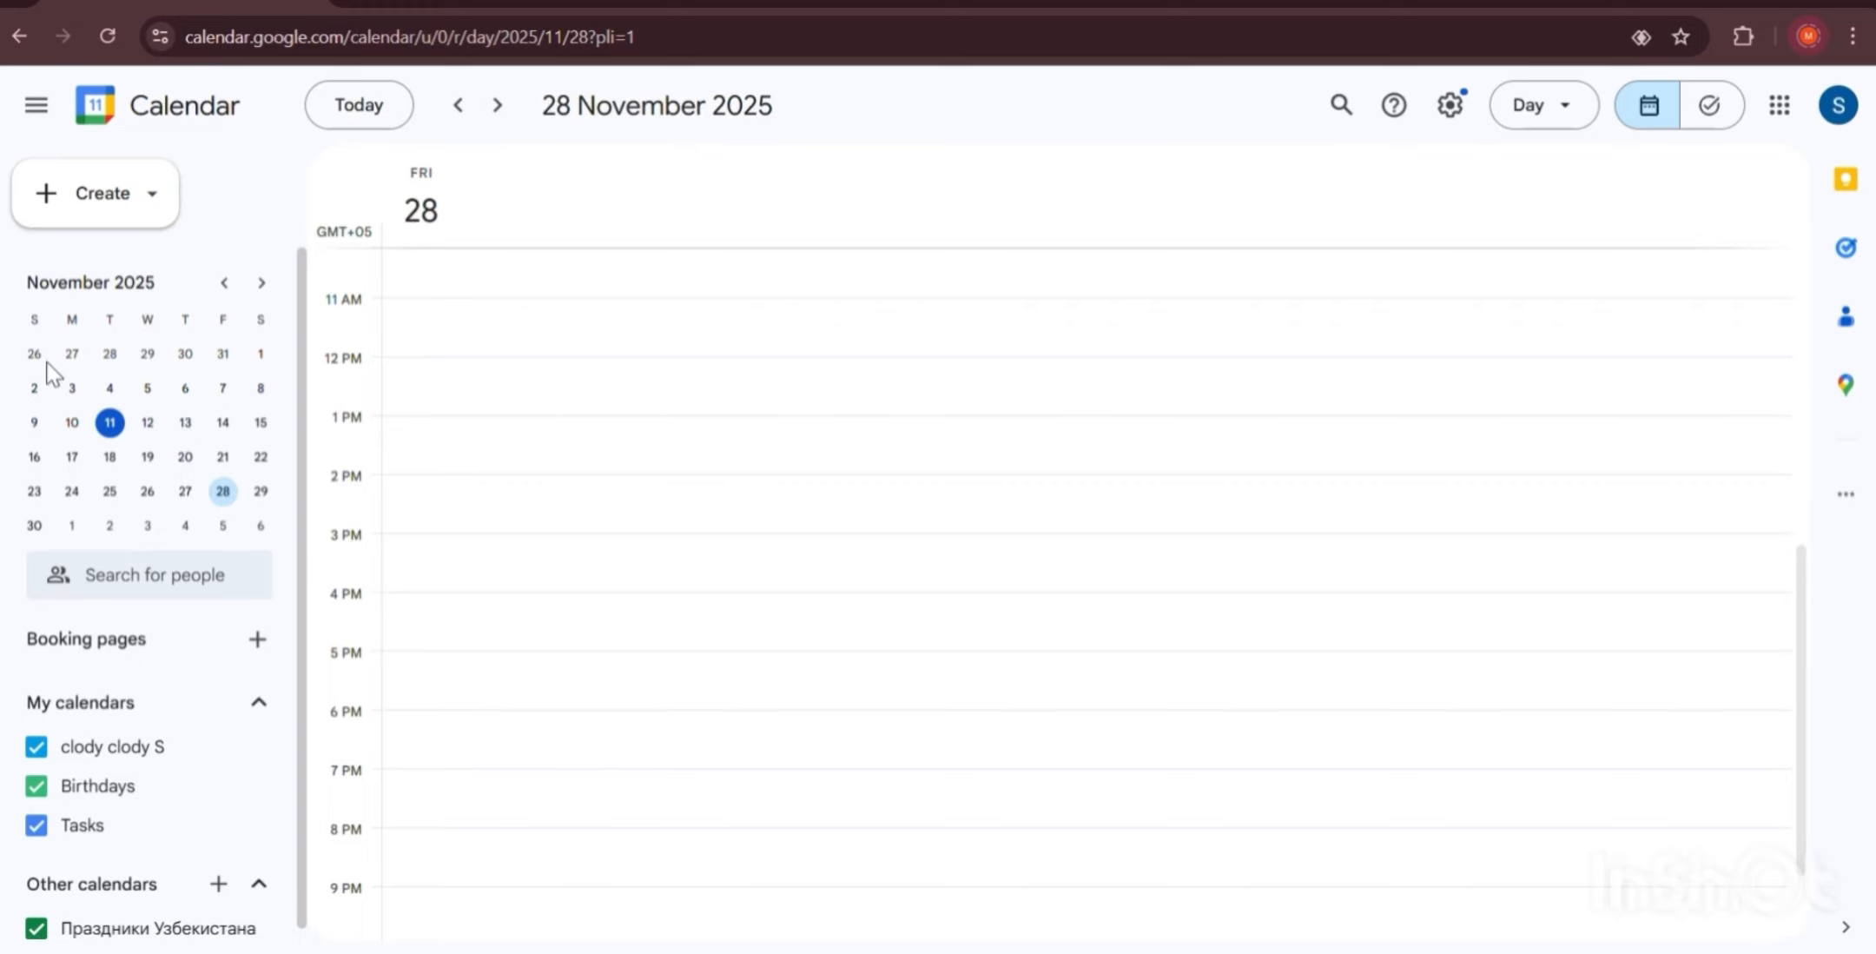
left_click(106, 354)
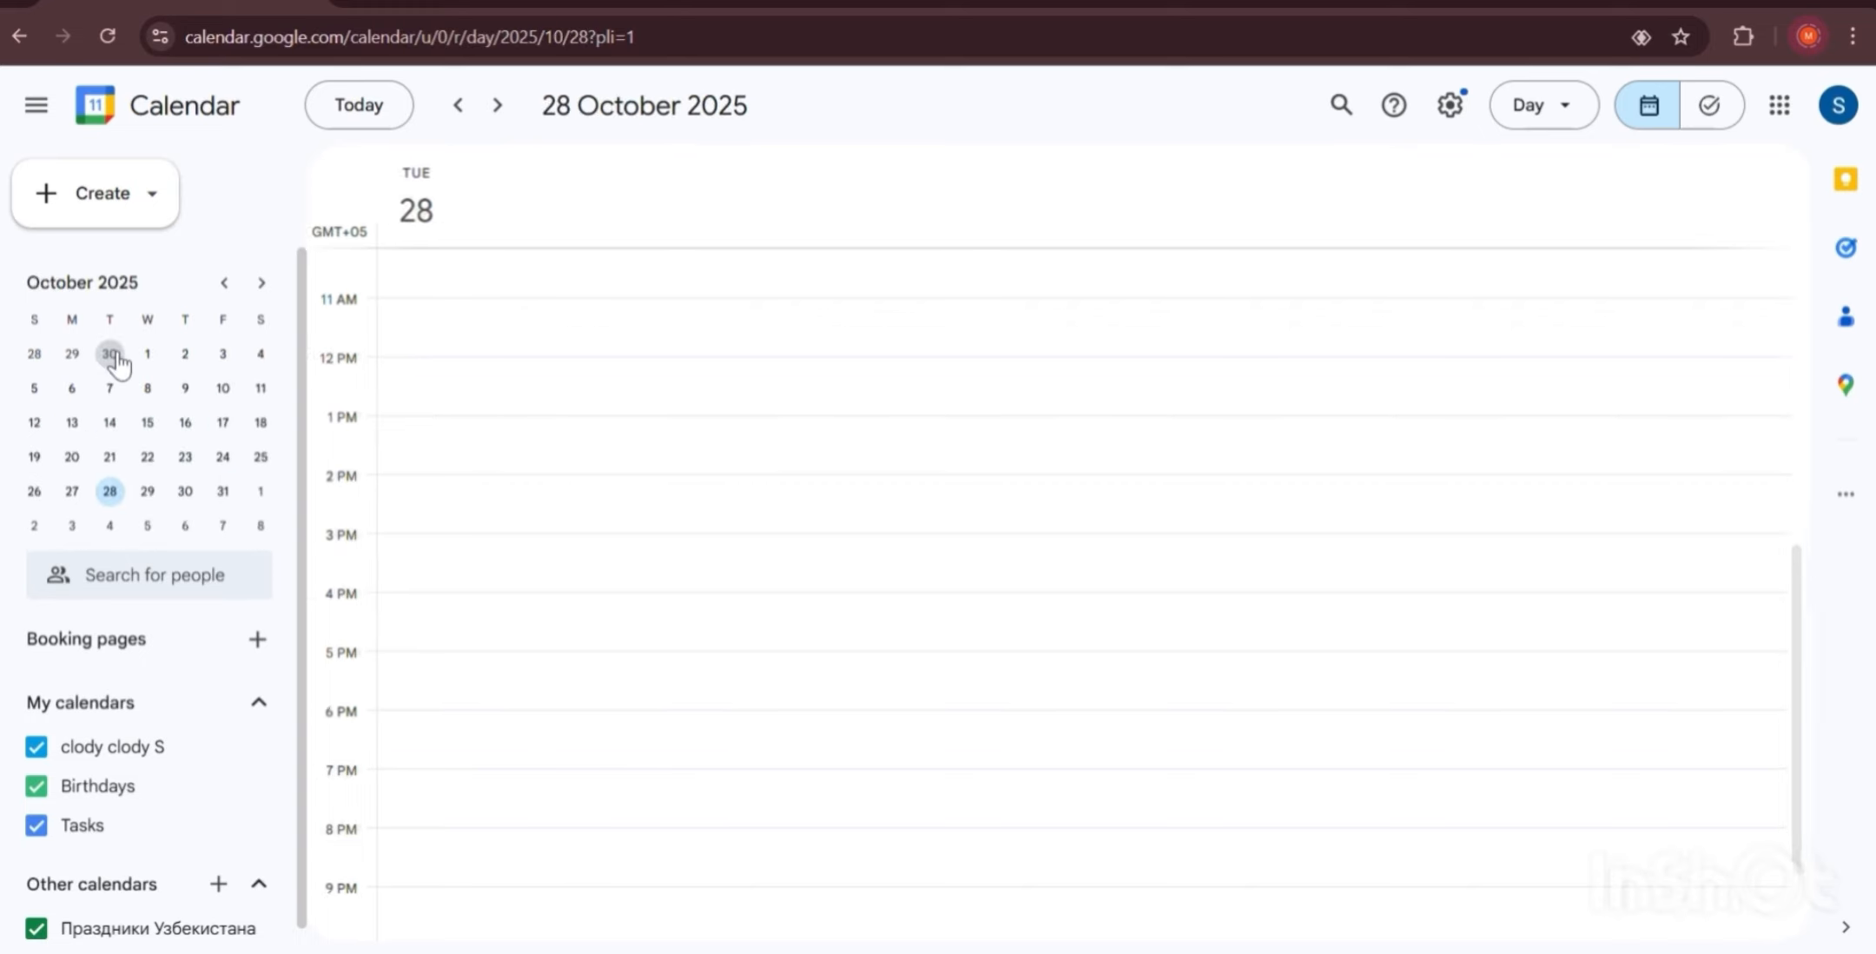
left_click(106, 425)
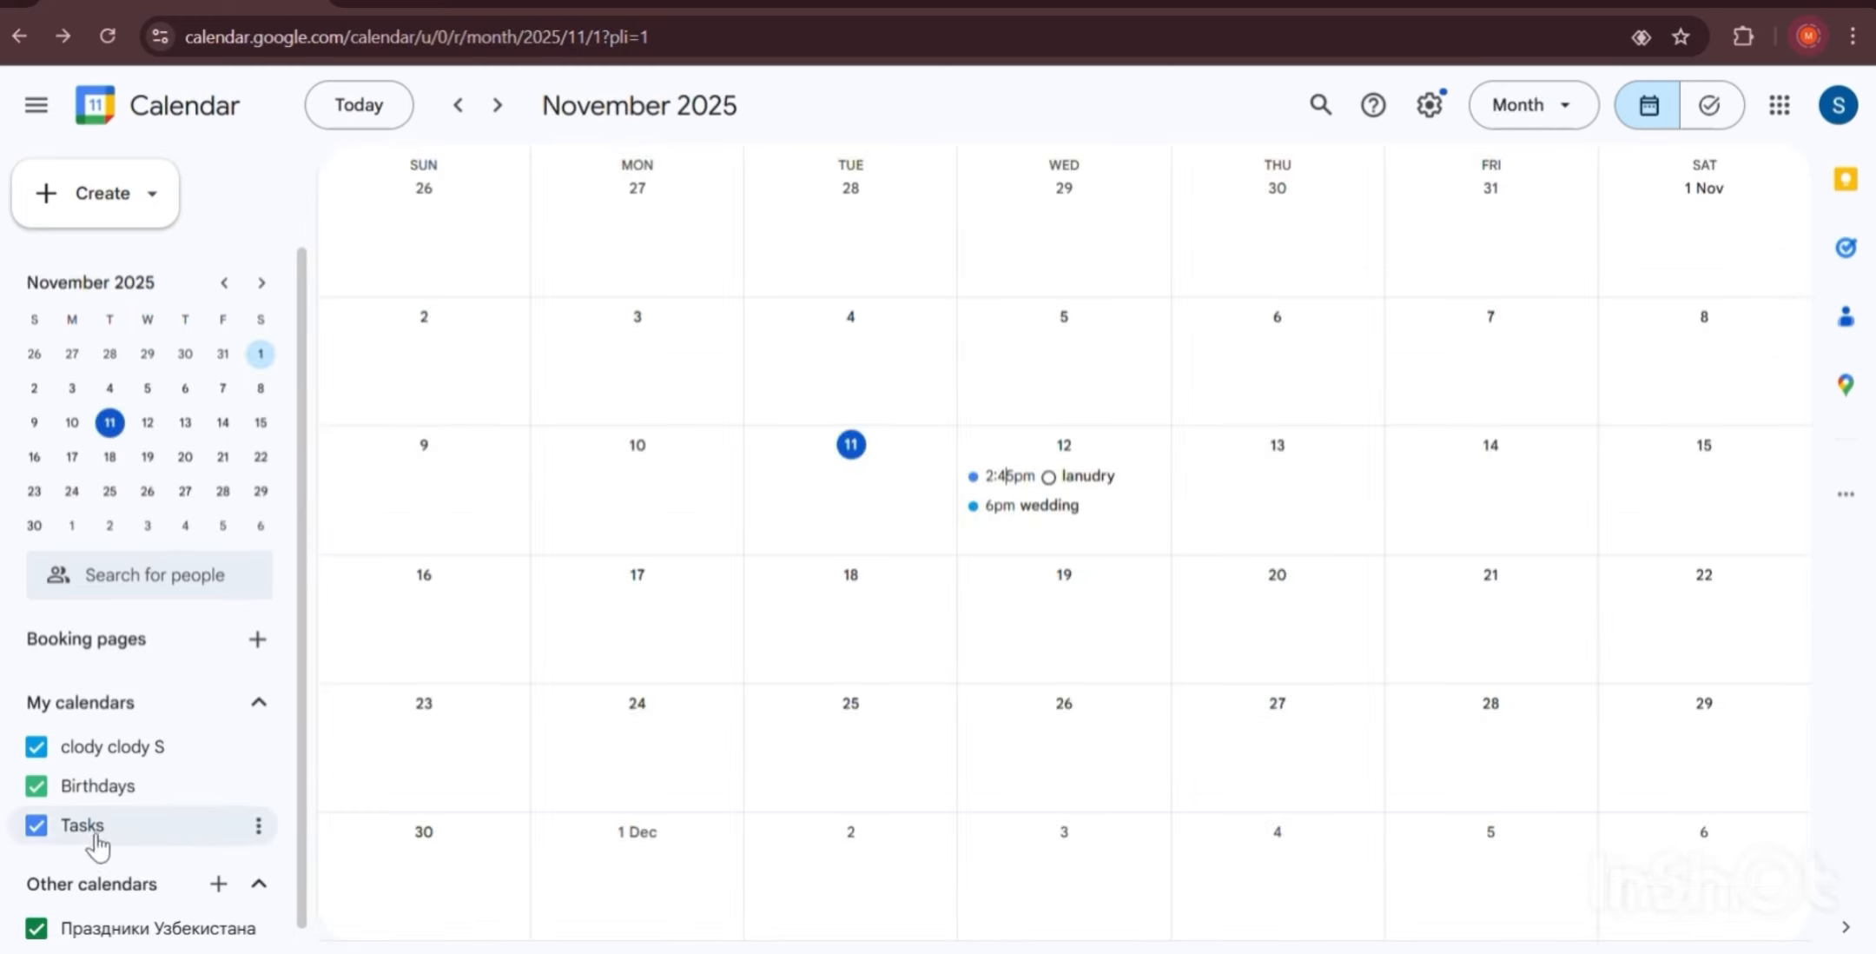
Toggle the Tasks and personal calendars' visibility, and recolour the personal calendar Raspberry.
left_click(36, 824)
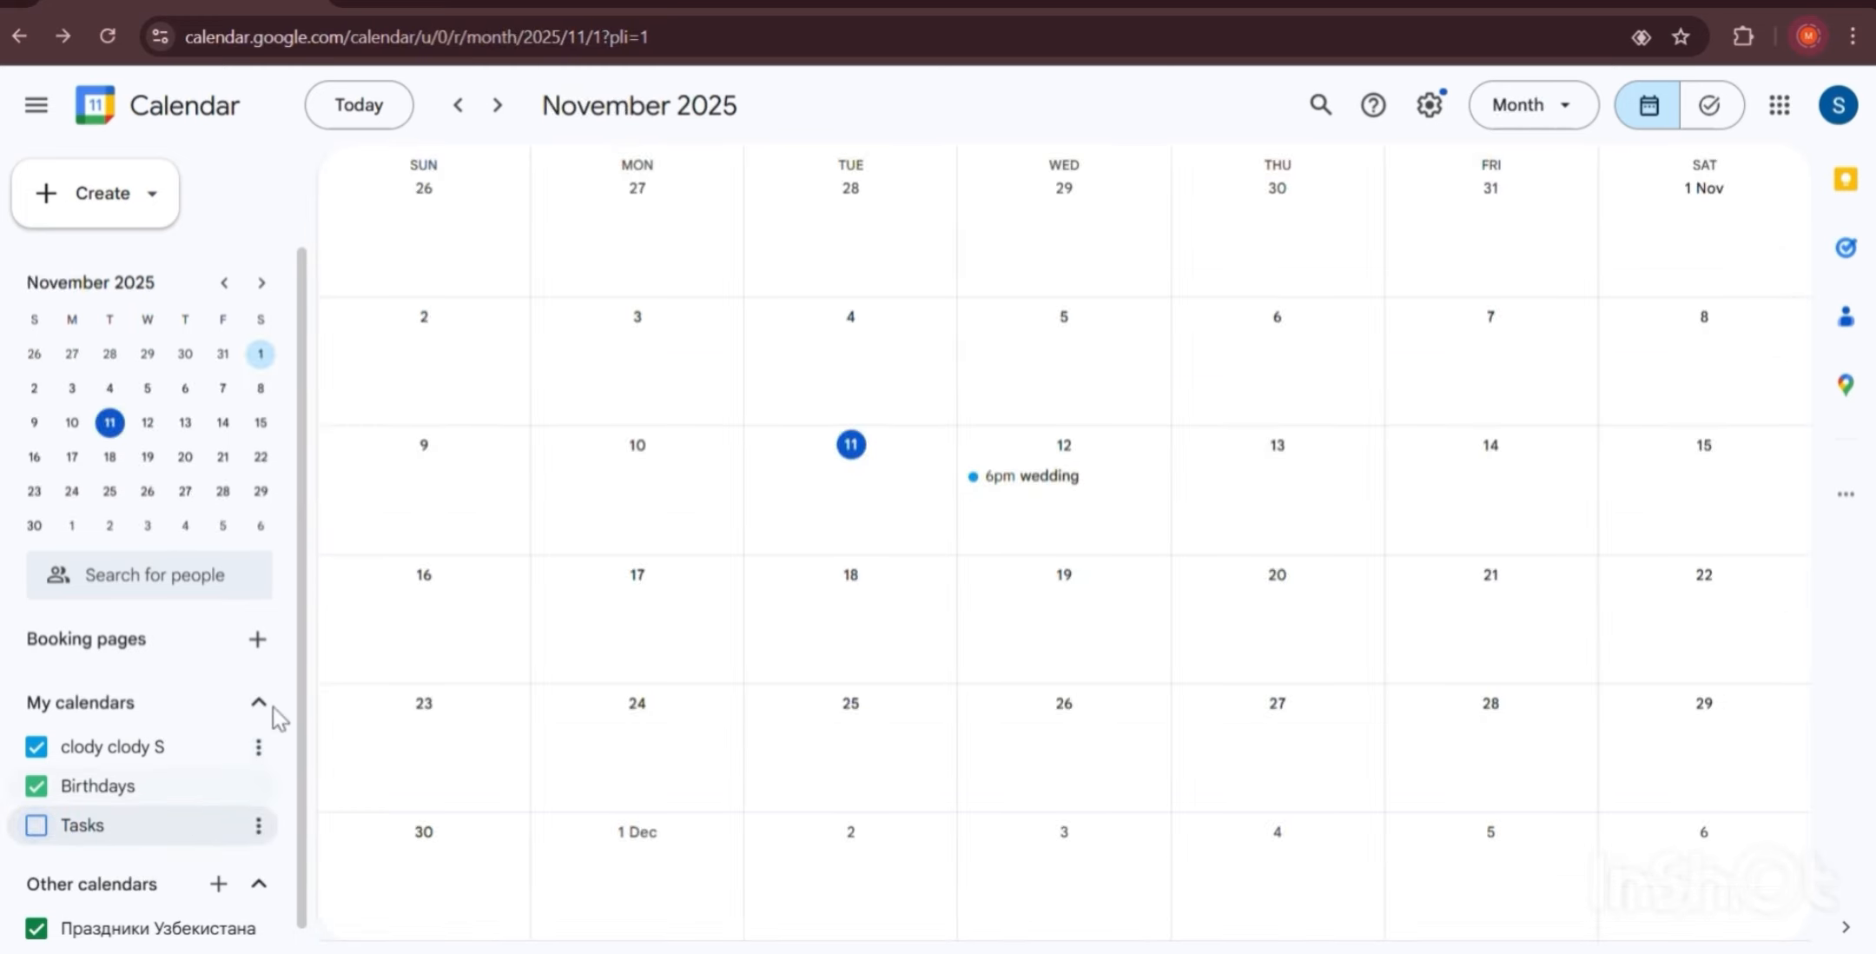
left_click(37, 824)
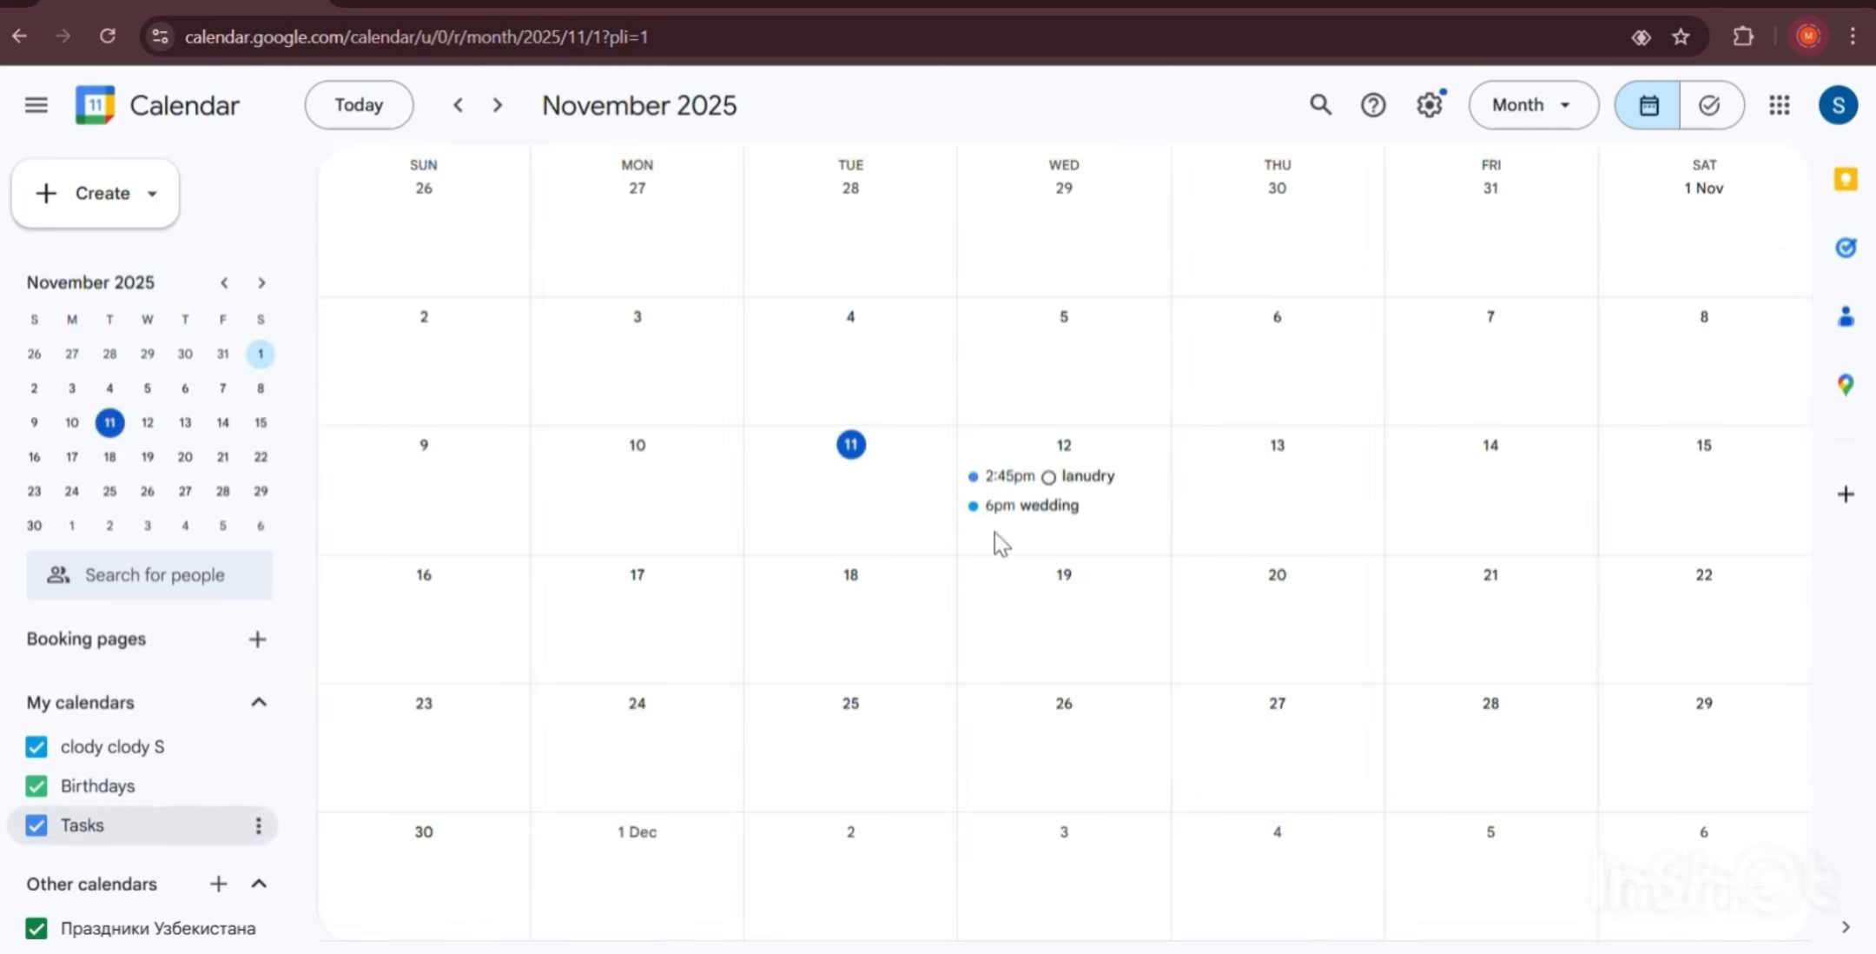
left_click(37, 825)
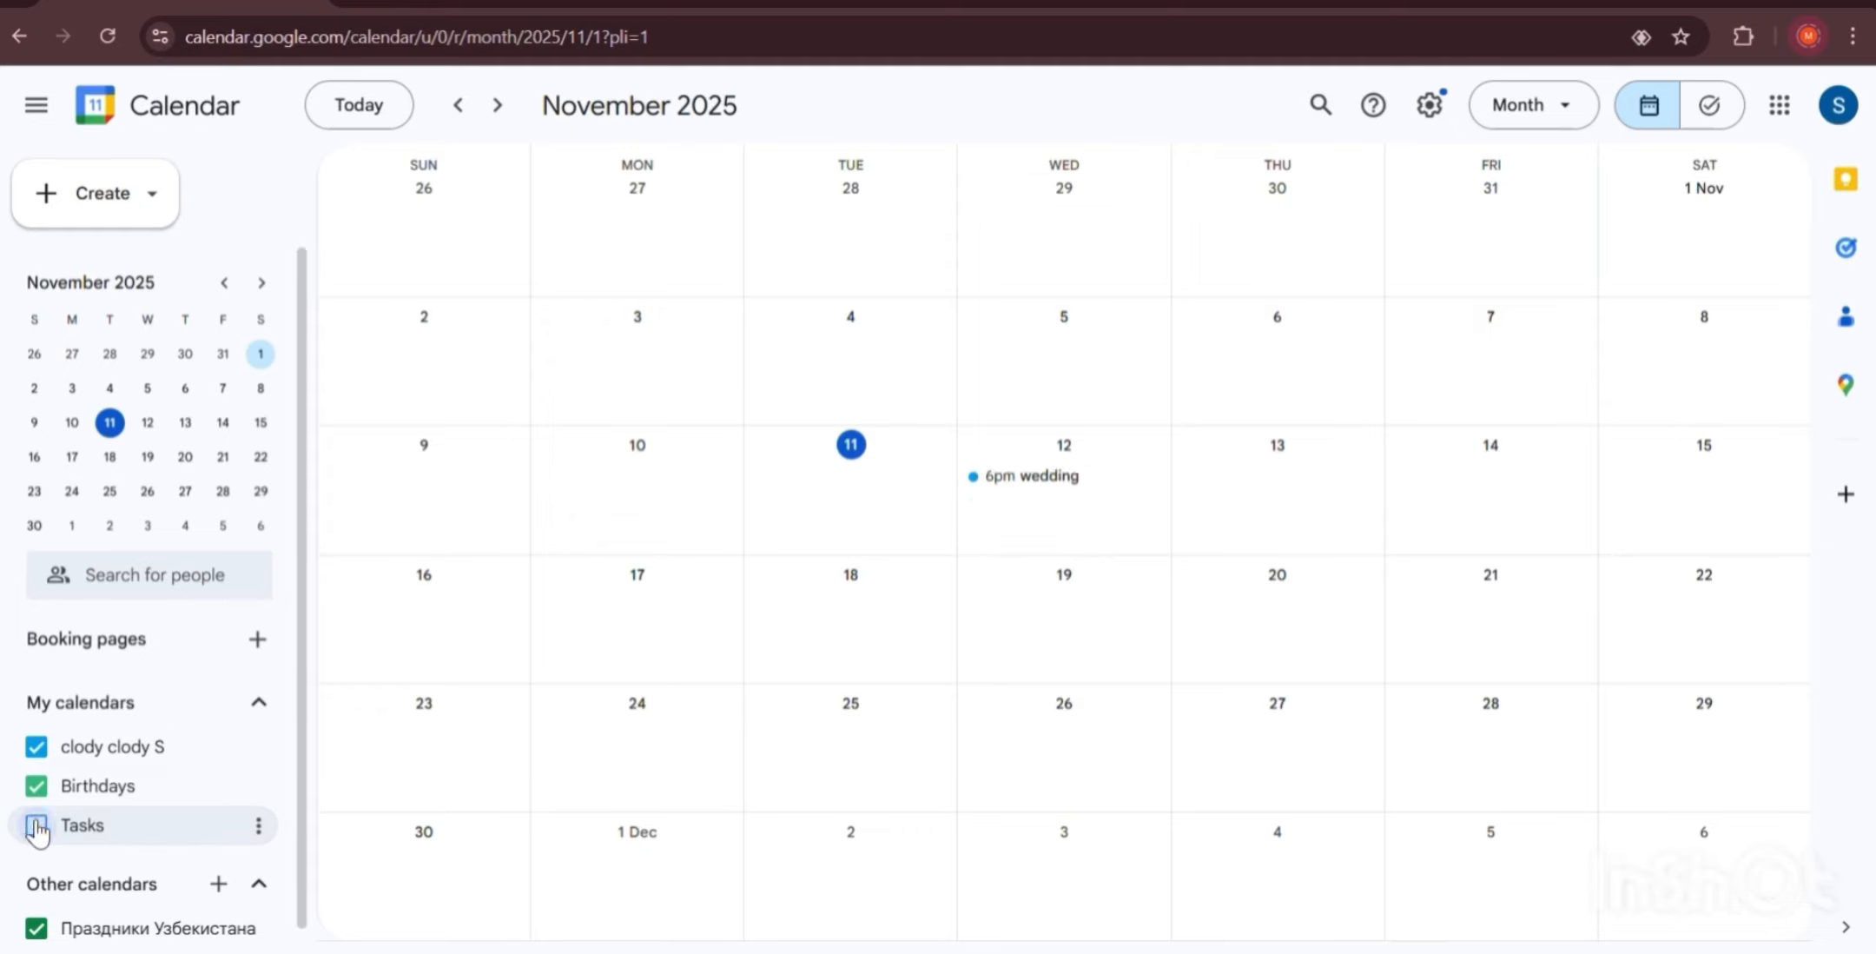
left_click(37, 824)
left_click(36, 826)
left_click(37, 825)
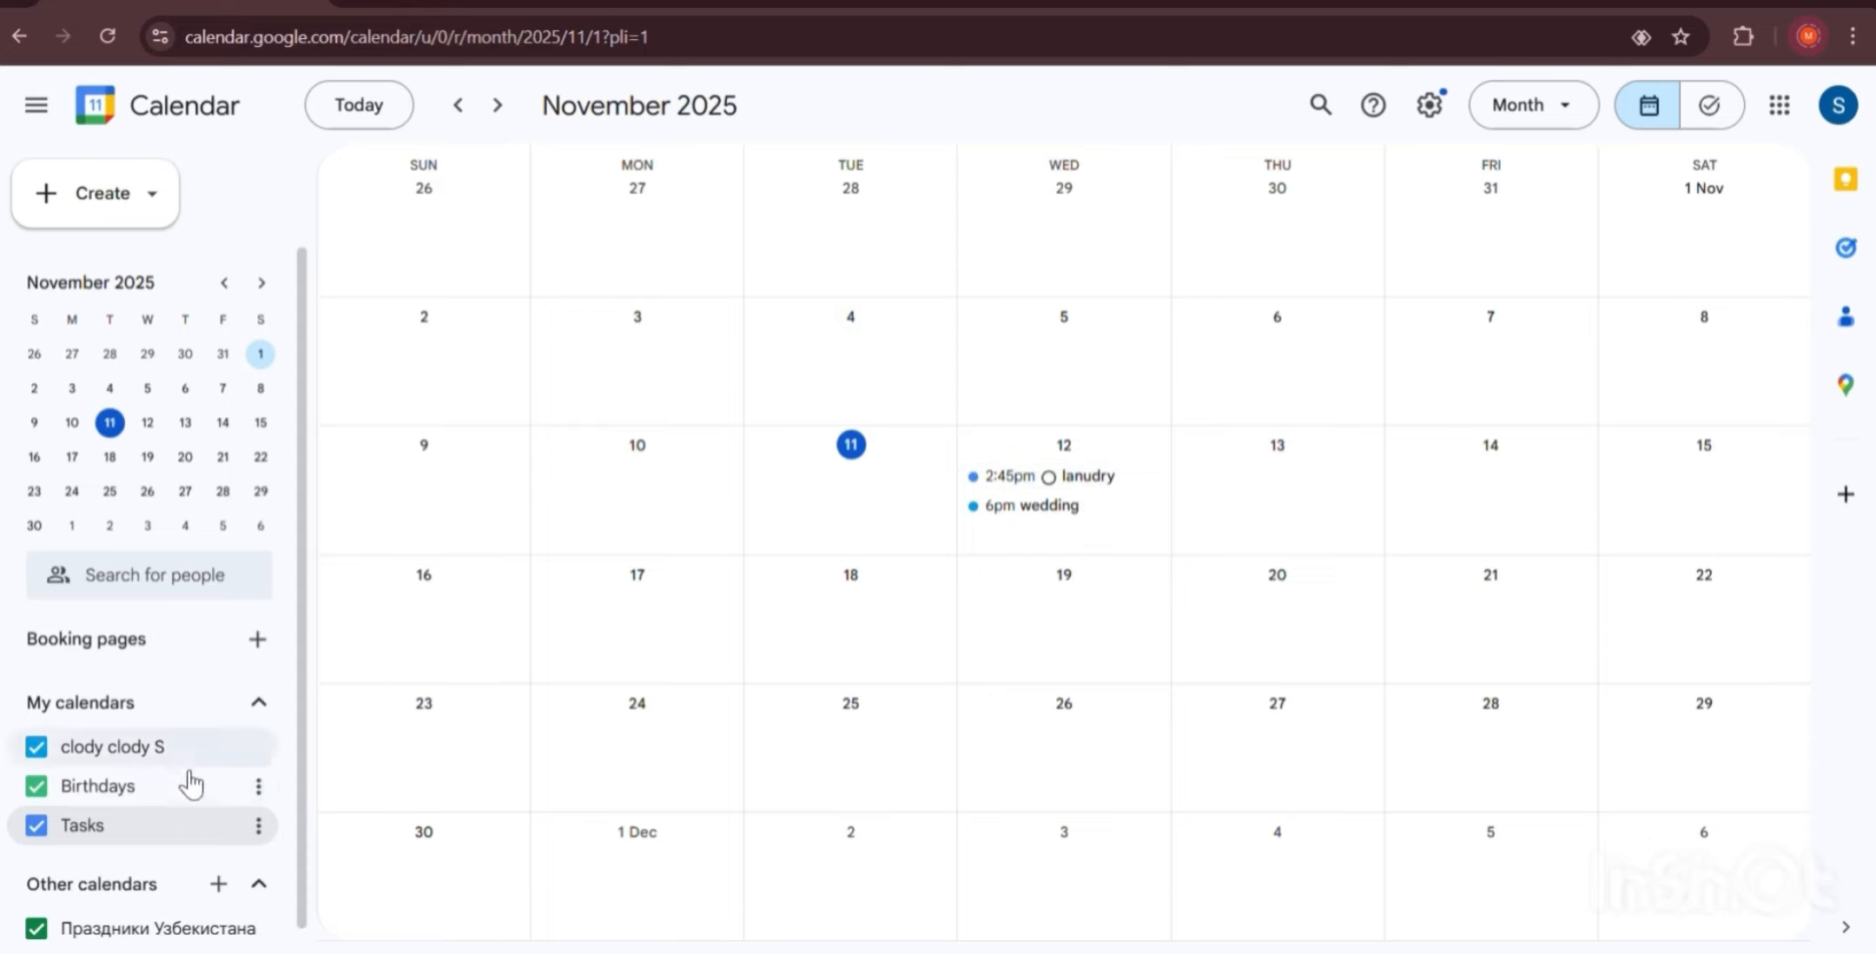
left_click(36, 750)
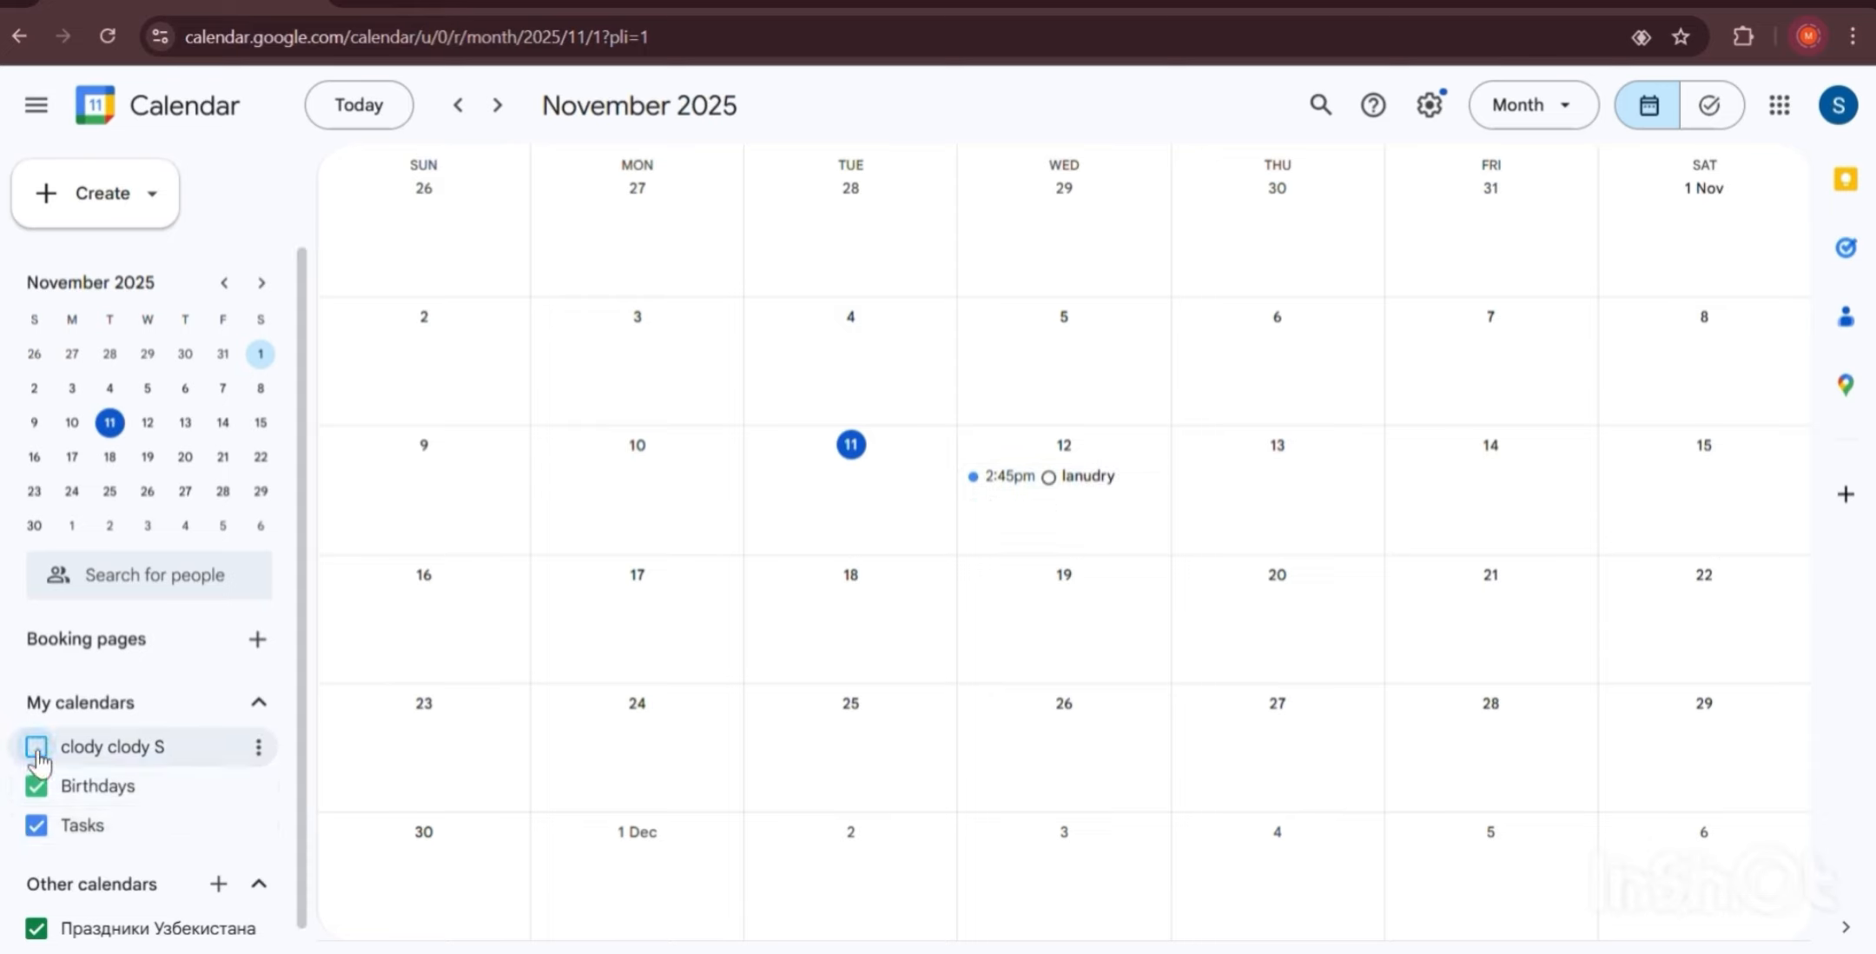
left_click(36, 749)
left_click(36, 751)
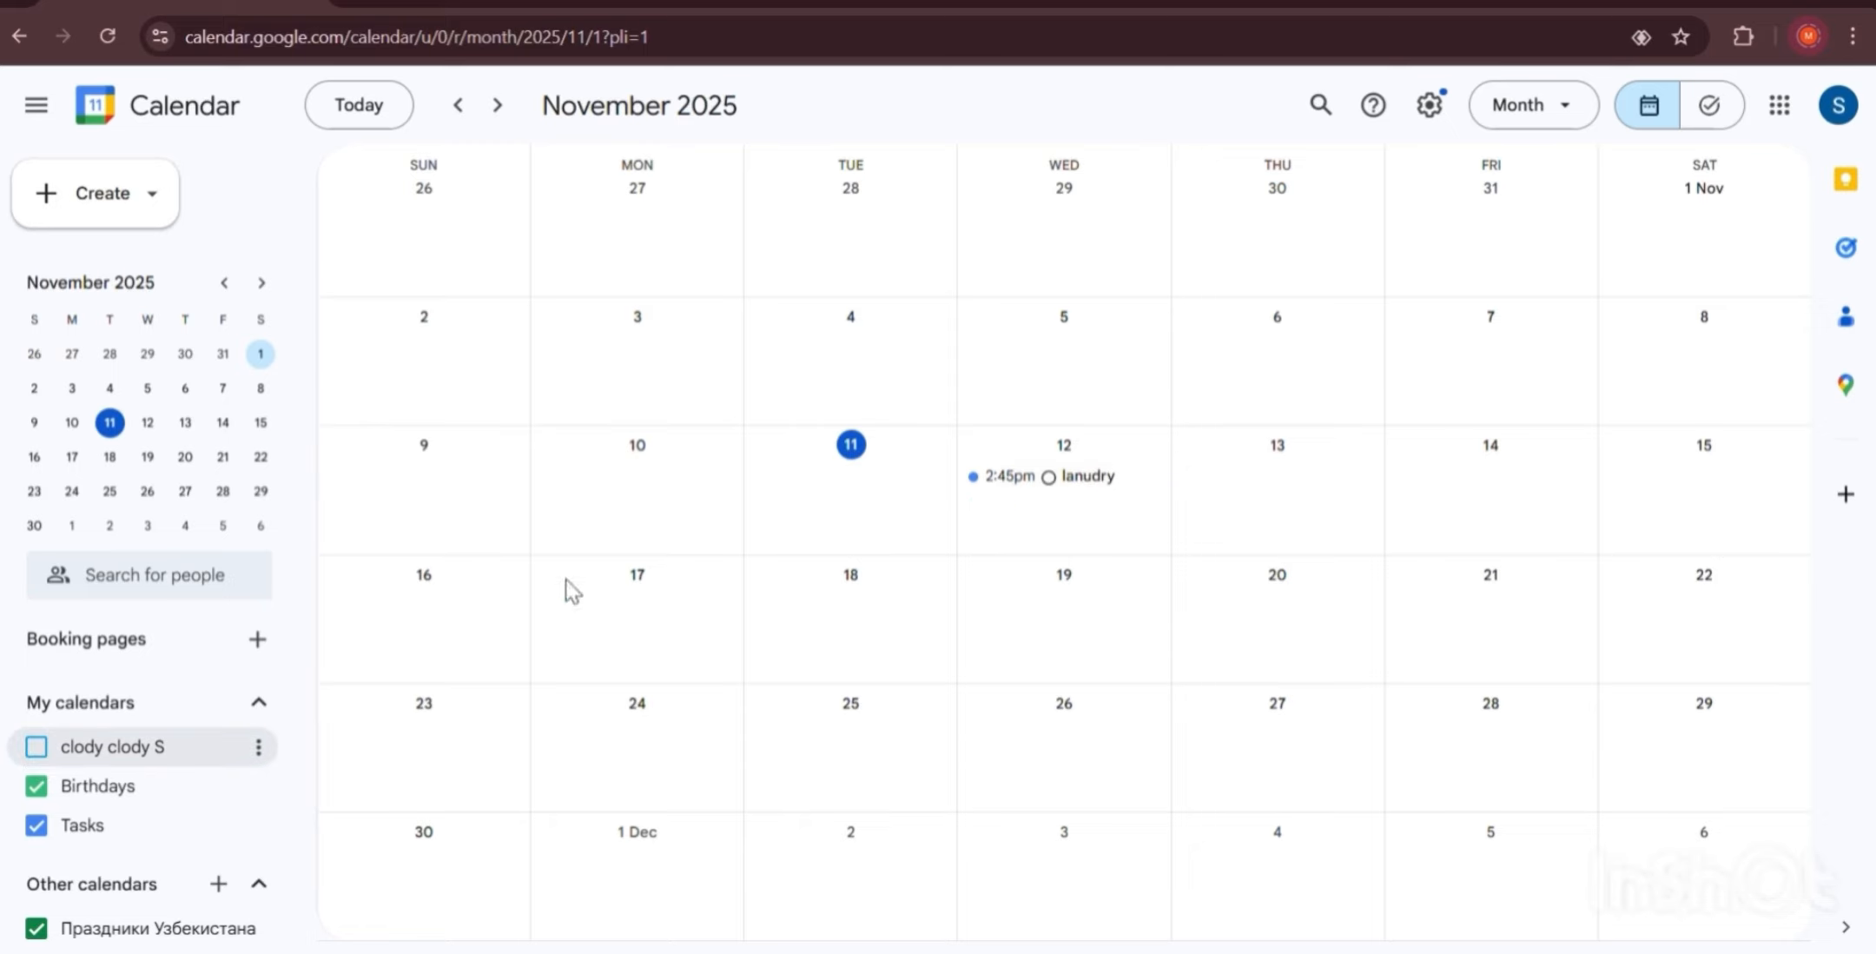
left_click(258, 749)
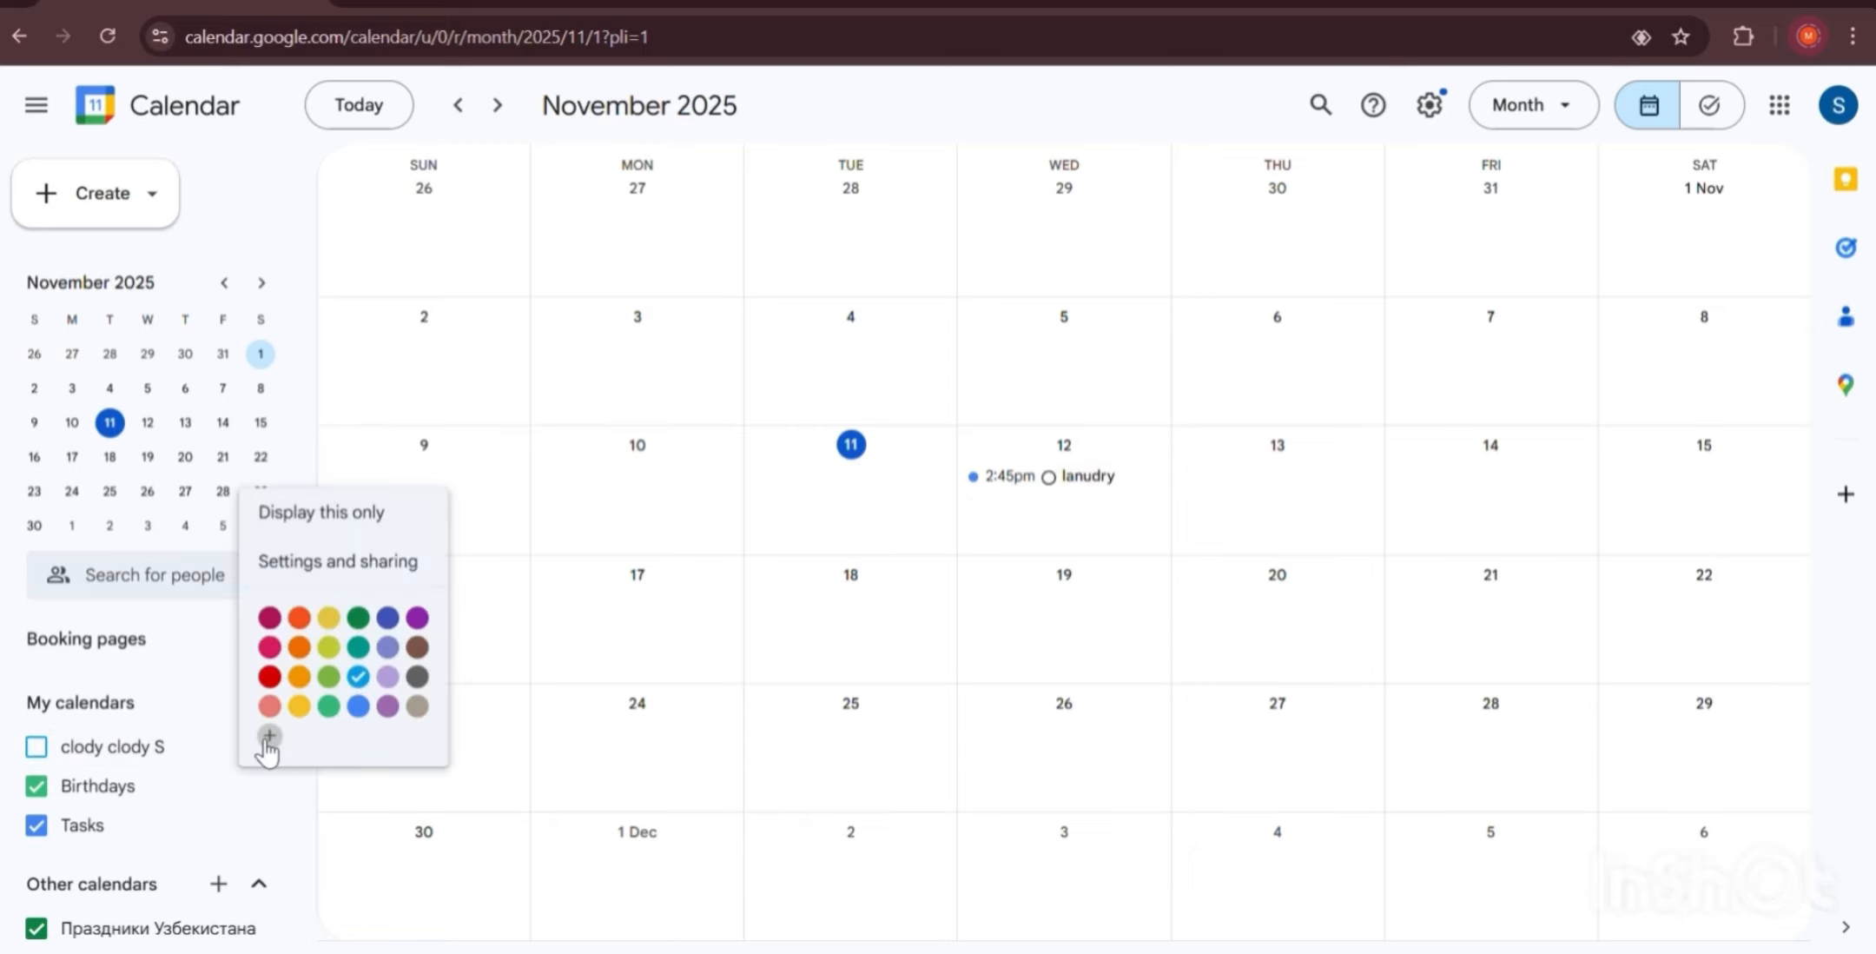
left_click(270, 617)
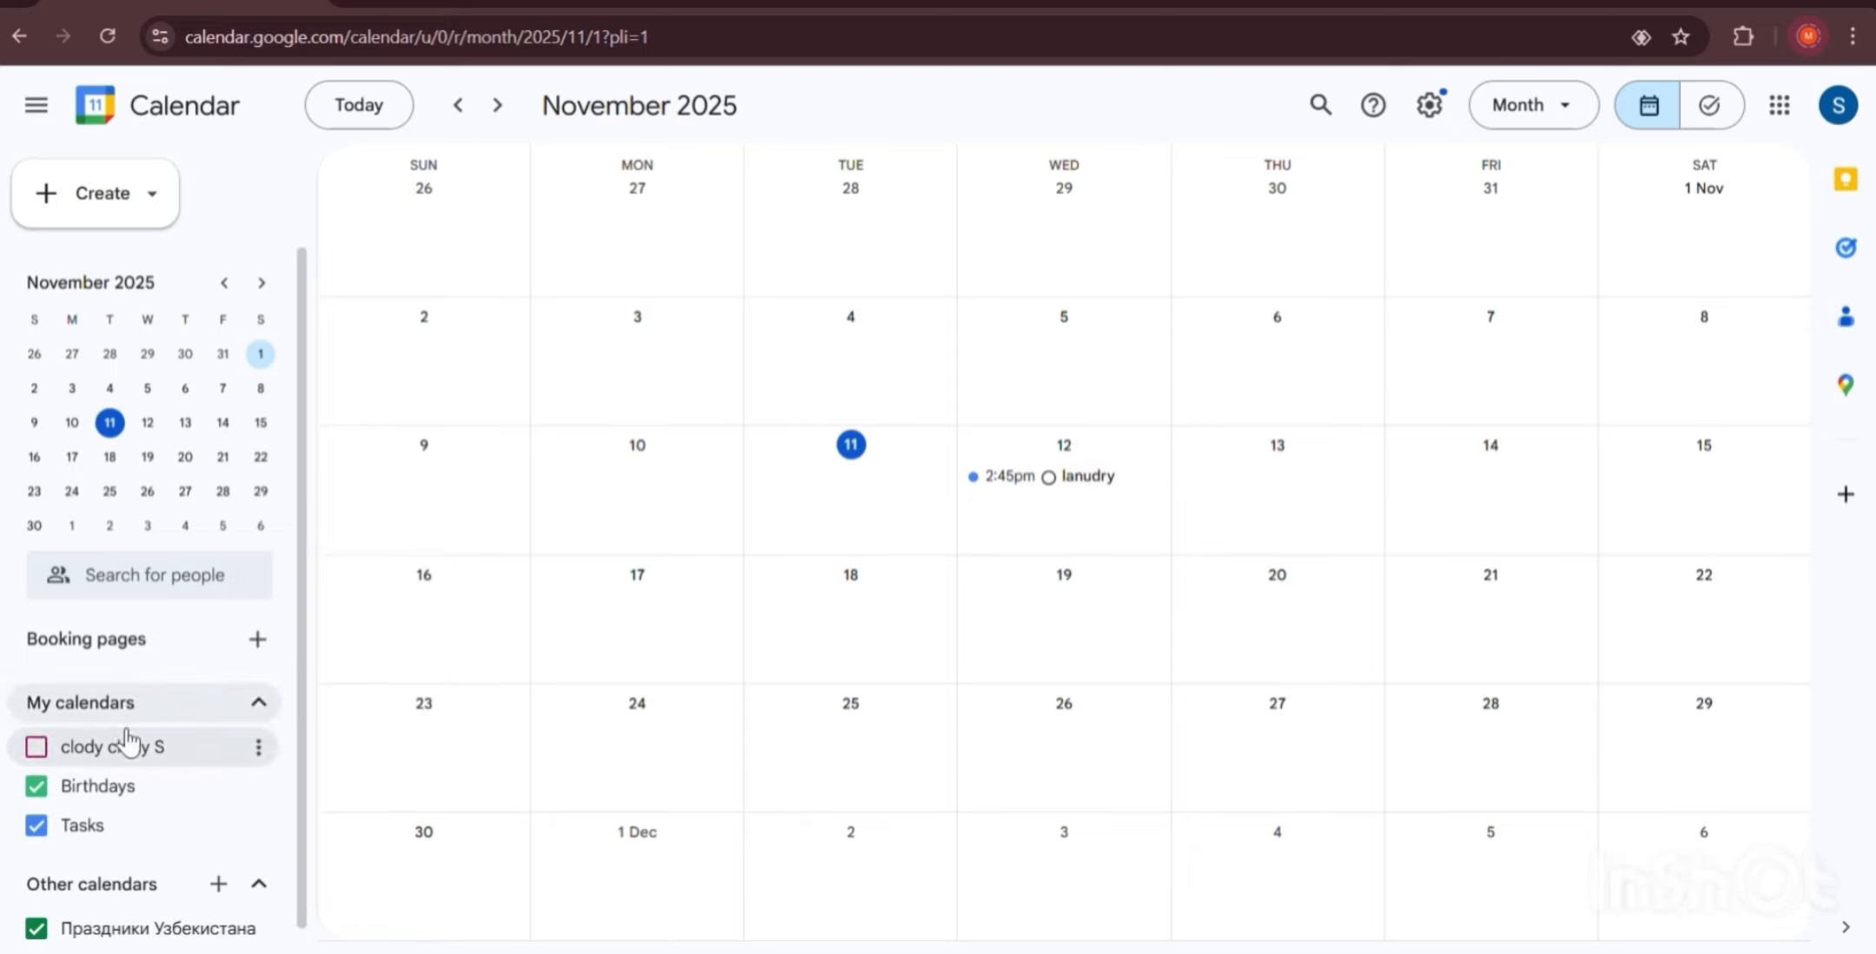
left_click(38, 747)
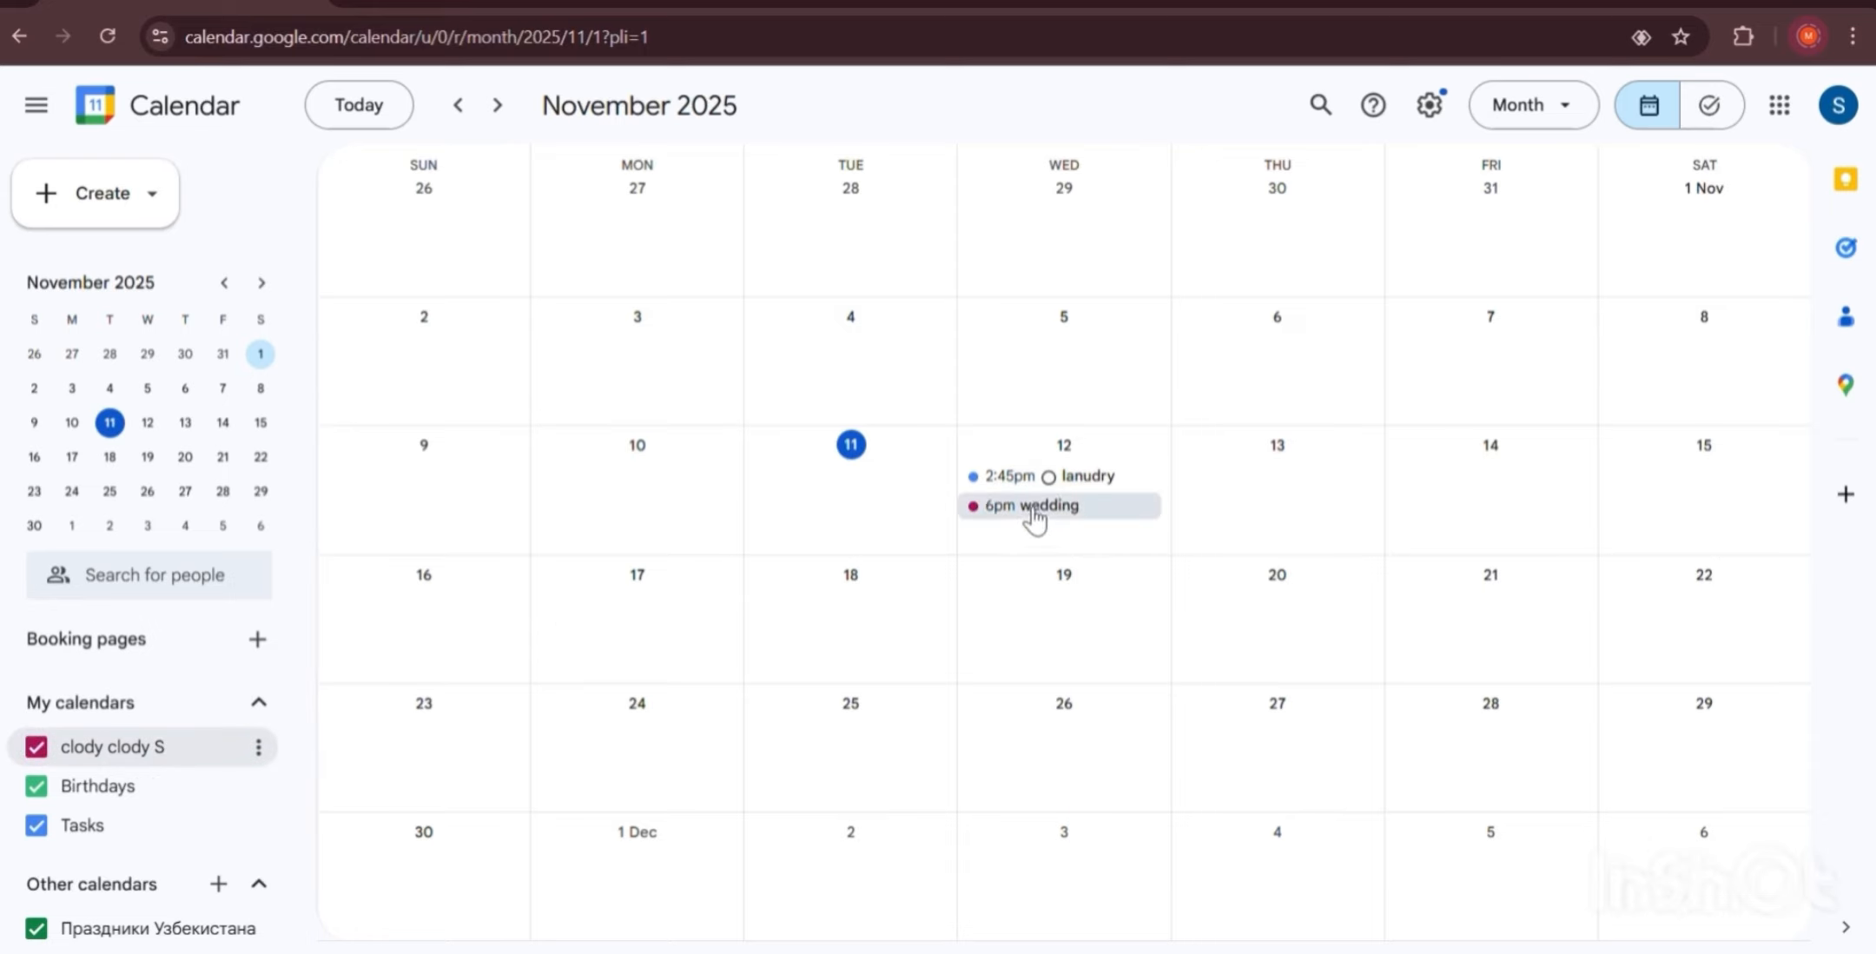
Recolour the Tasks calendar Grape (purple), keeping it shown in the month grid.
left_click(116, 833)
left_click(87, 829)
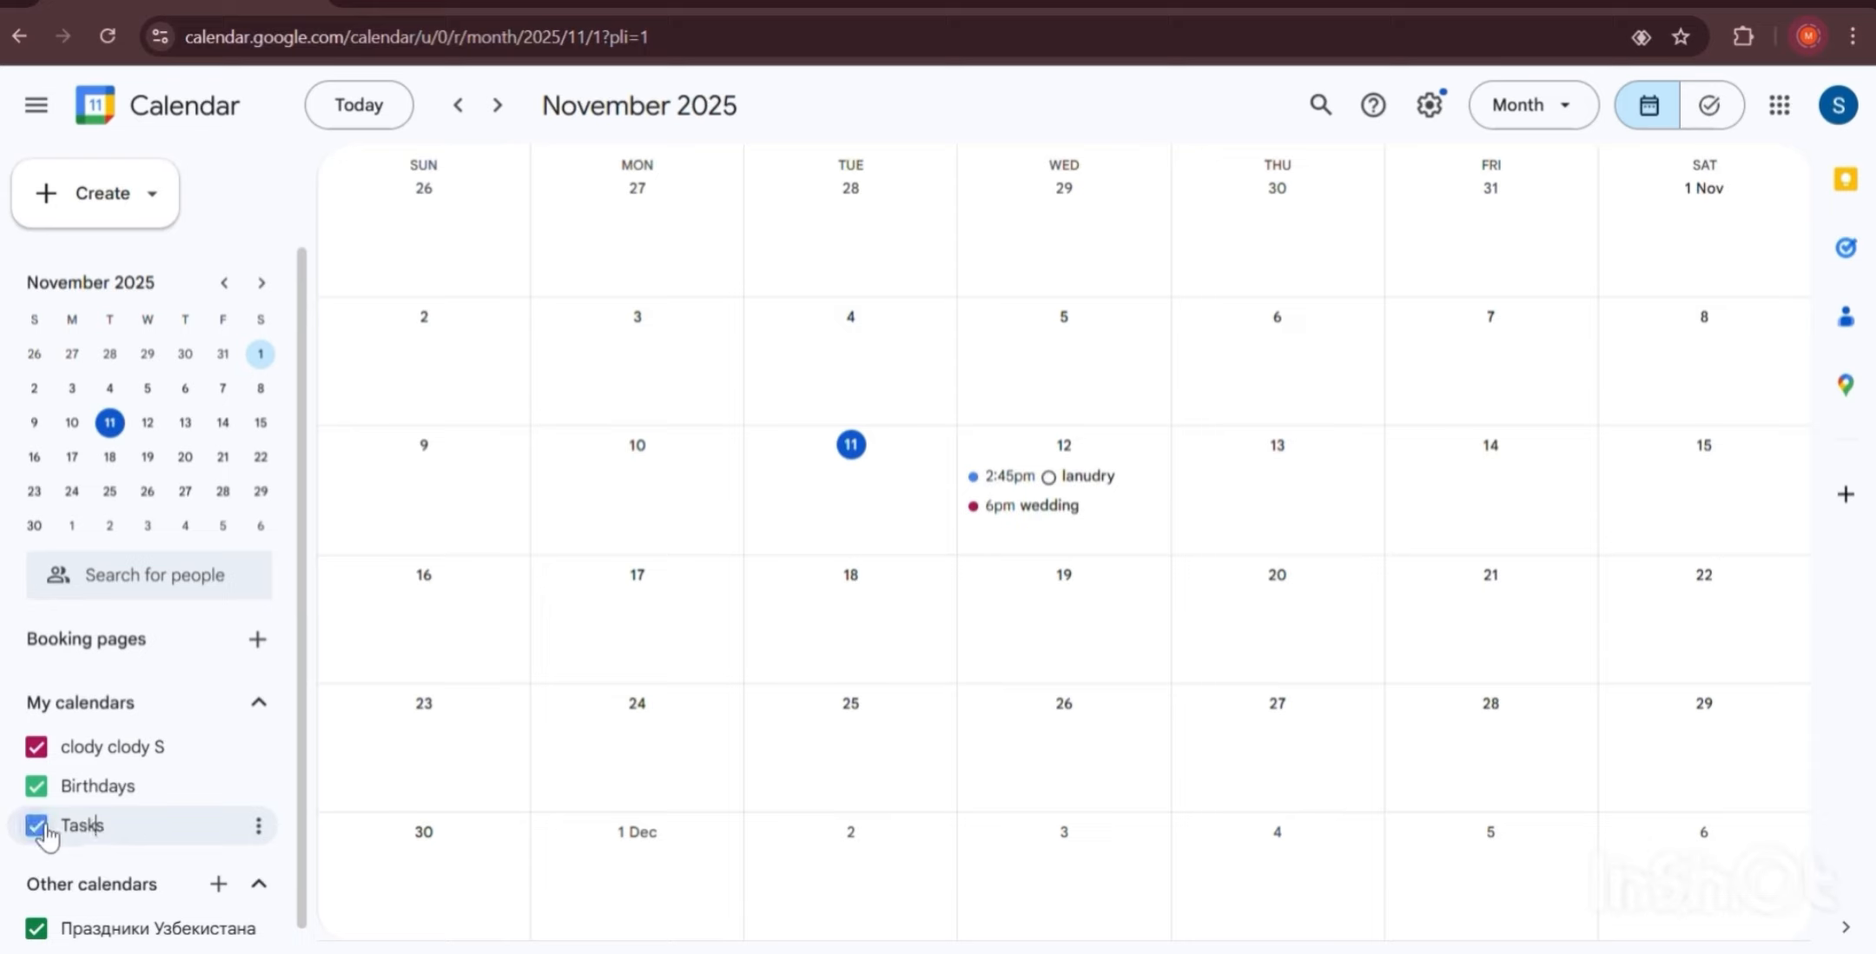
left_click(109, 826)
left_click(54, 827)
left_click(258, 827)
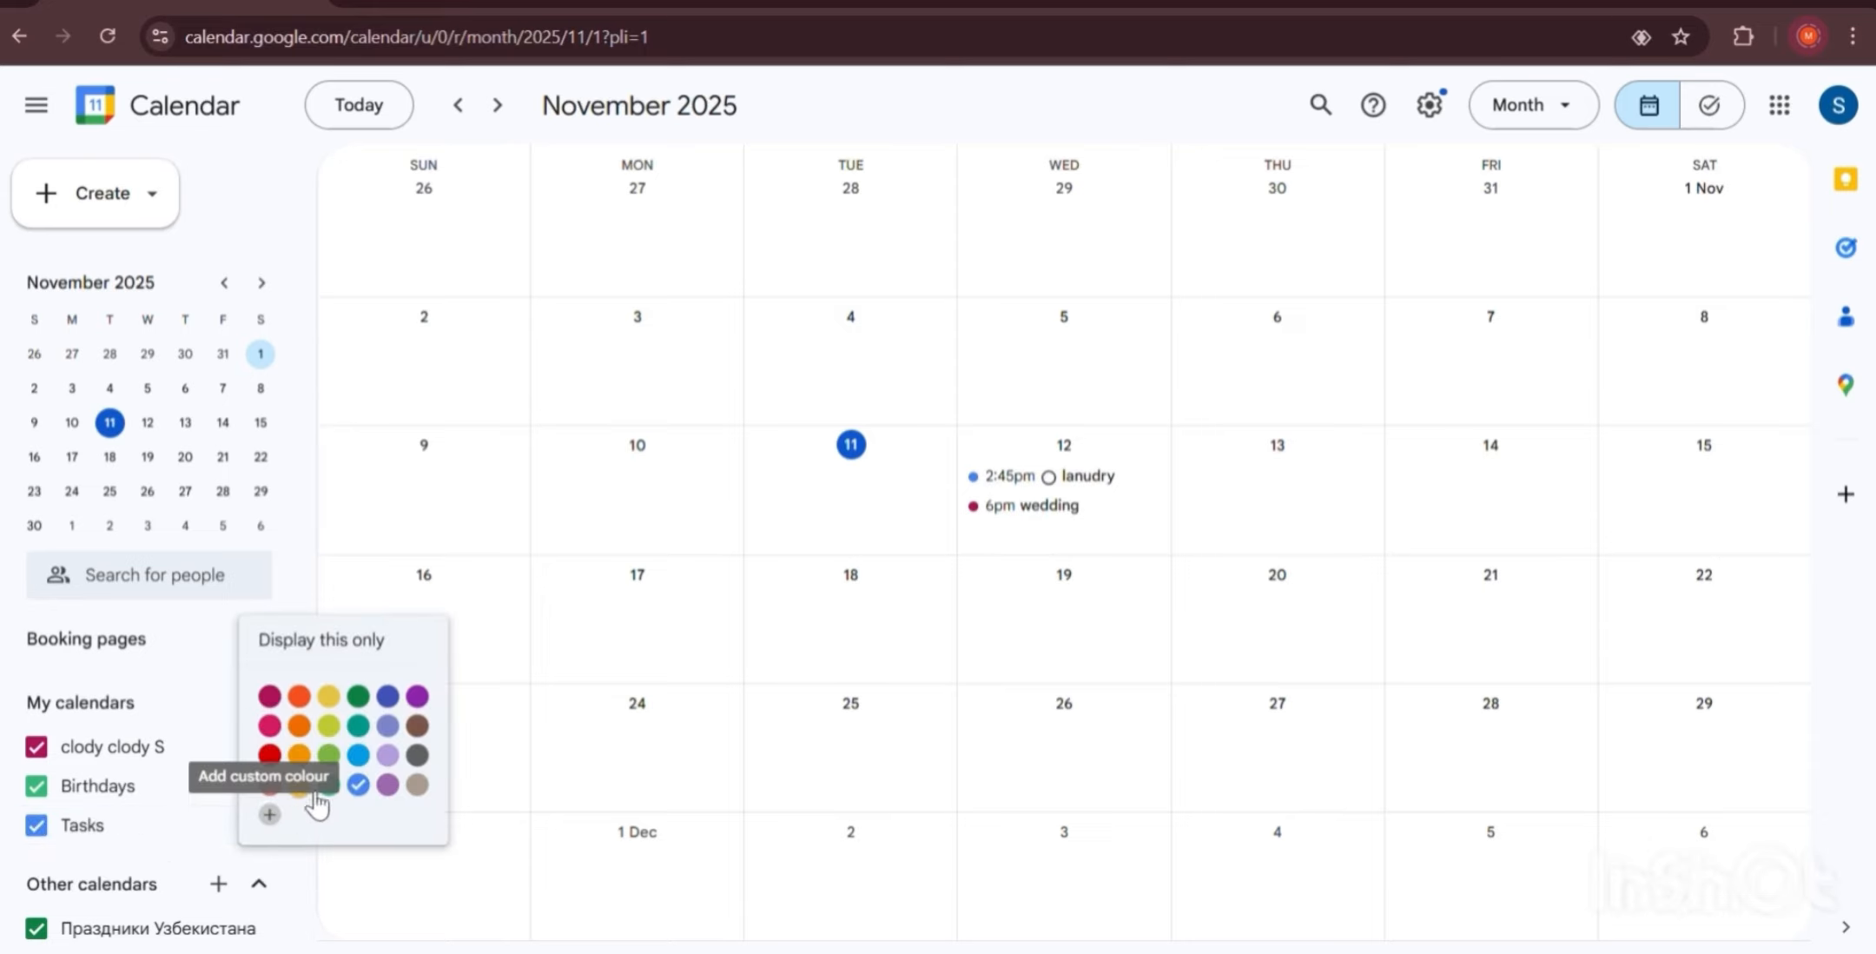
left_click(388, 785)
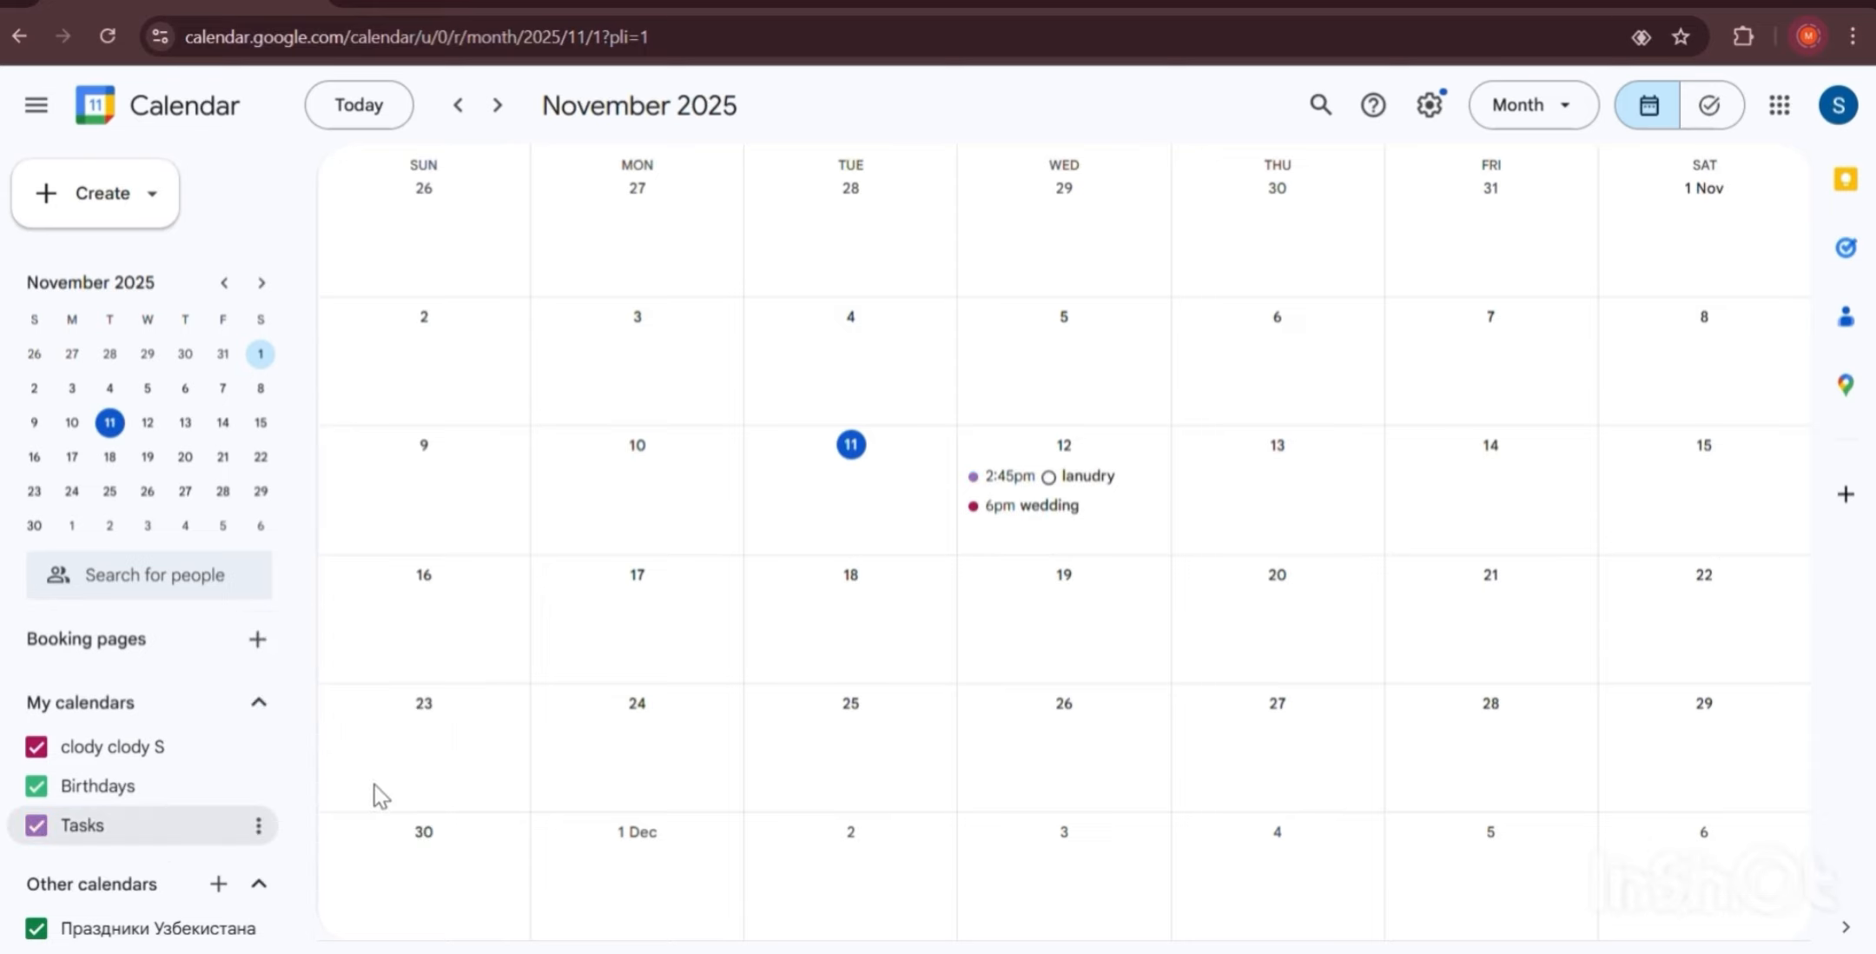
scroll(147, 726, "down", 1)
scroll(149, 678, "up", 1)
Switch to Day view and move to Wednesday 12 November.
left_click(1507, 111)
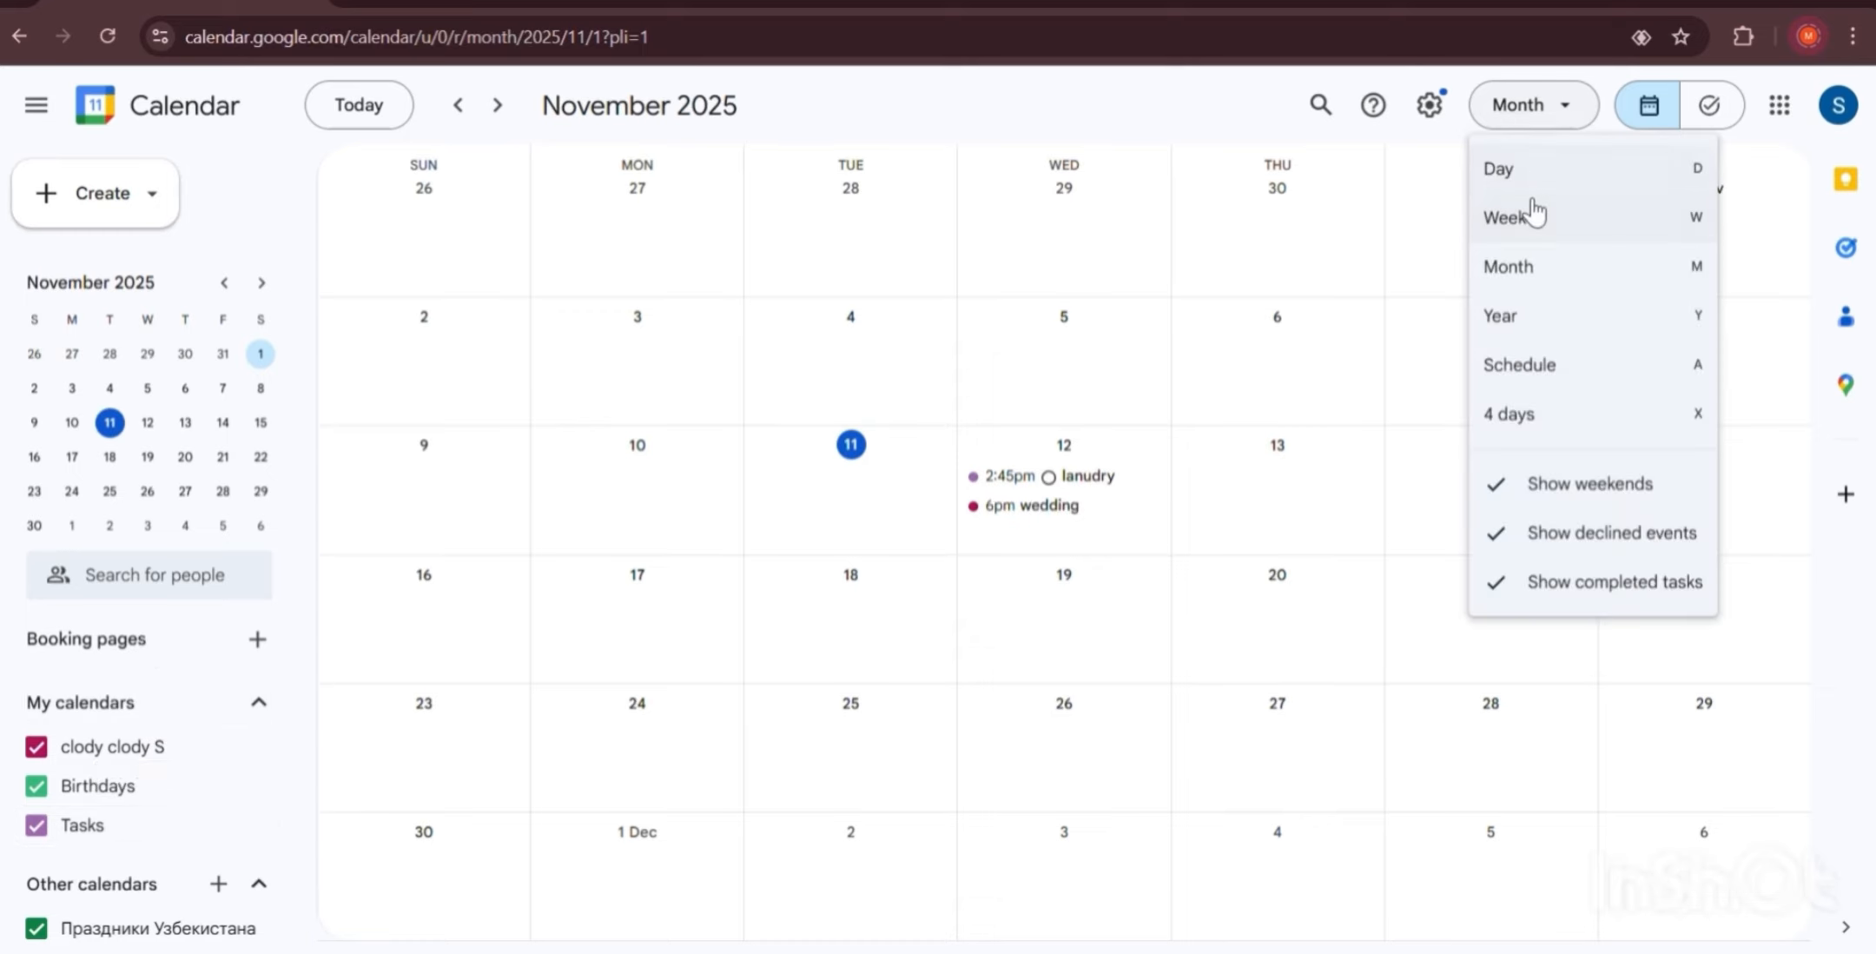
left_click(1532, 174)
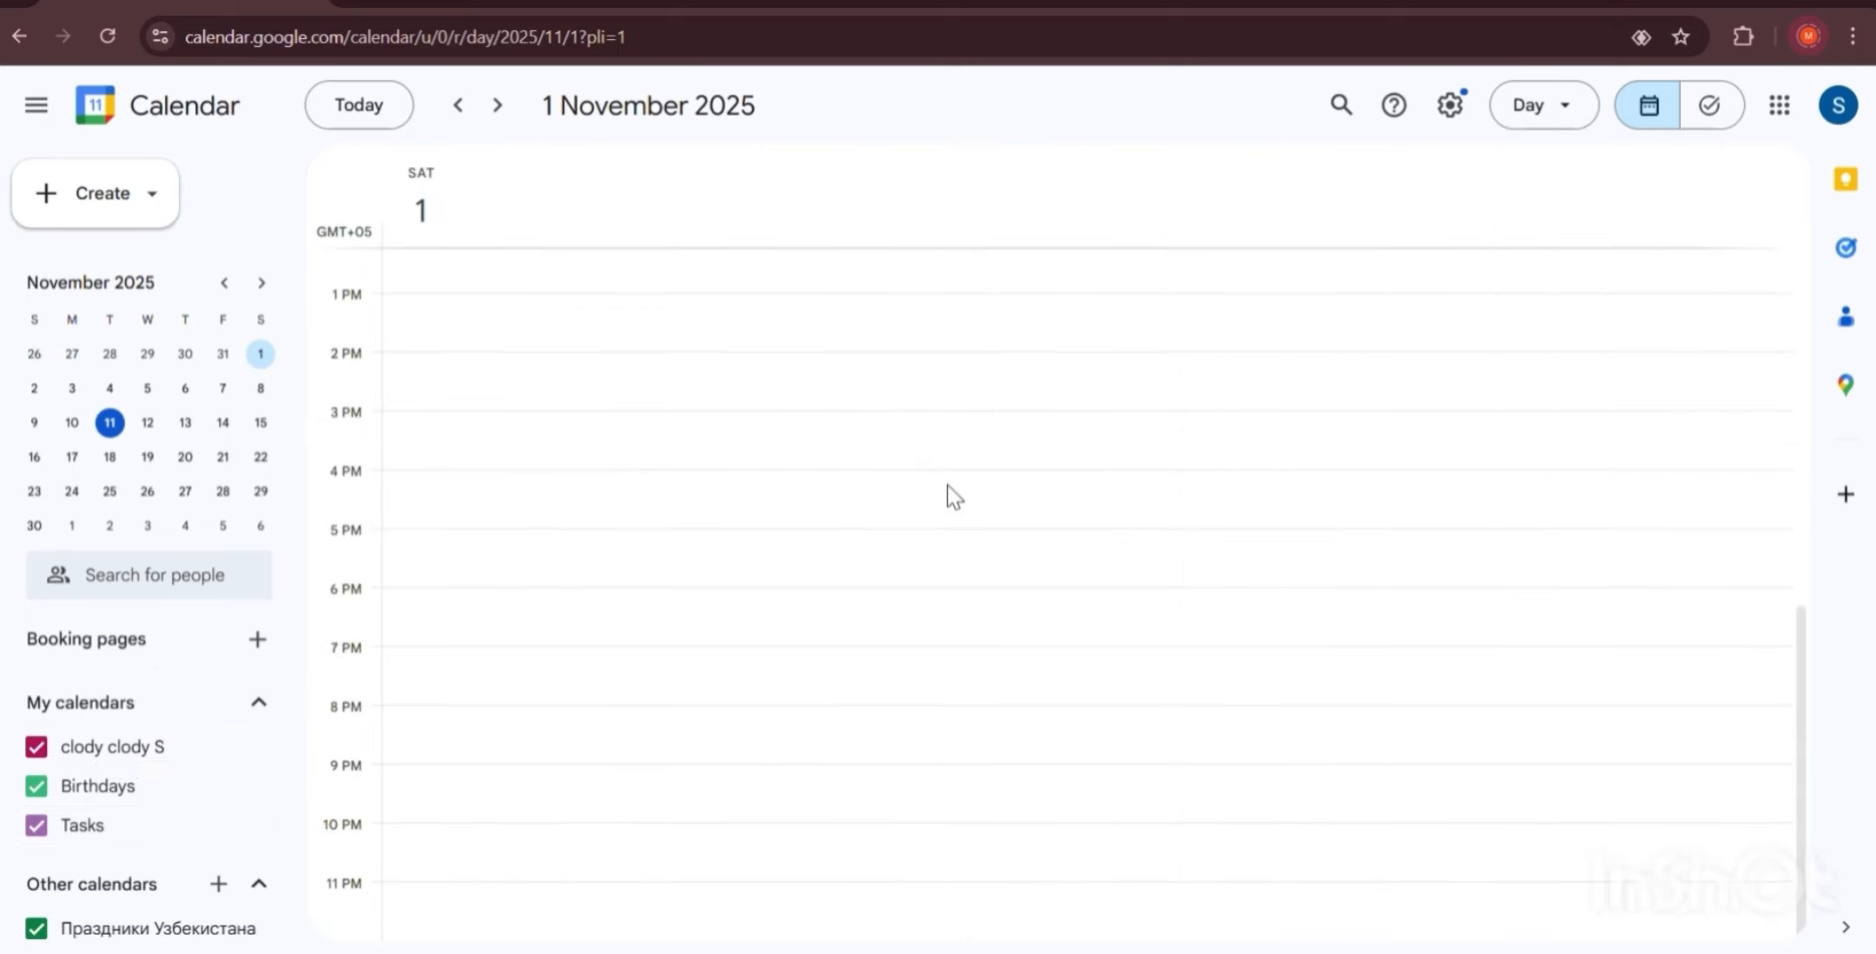
left_click(360, 108)
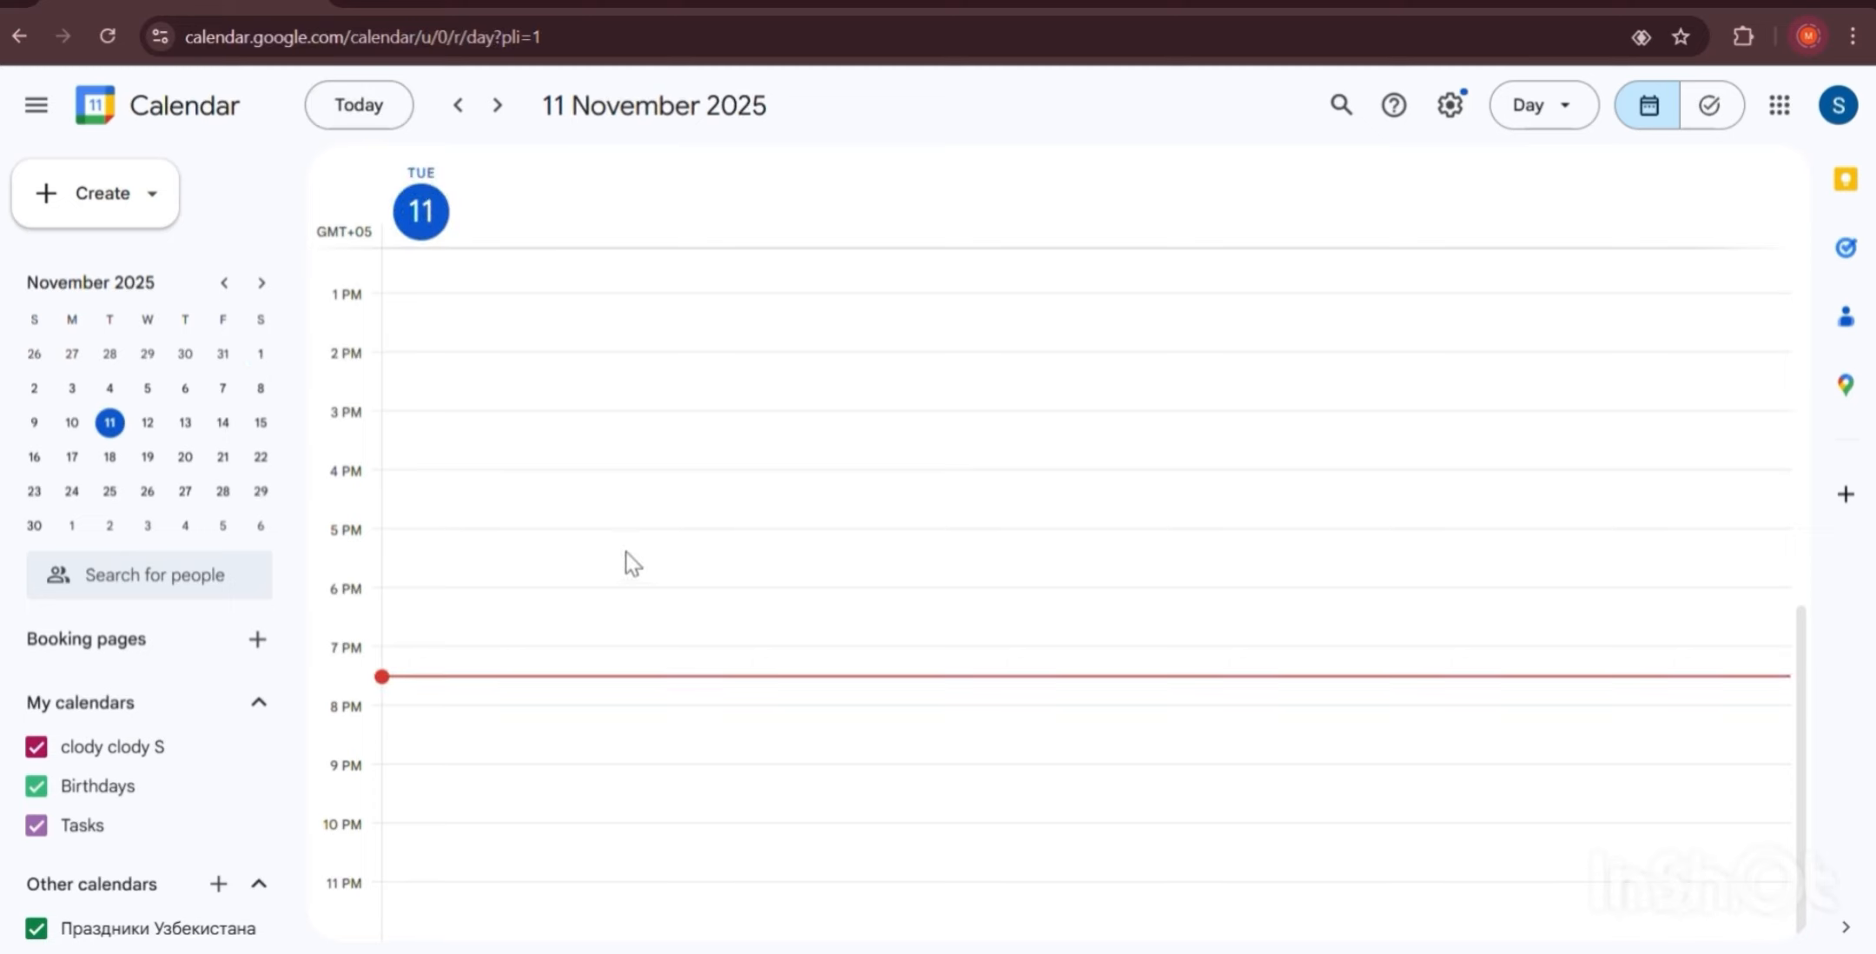
left_click(497, 105)
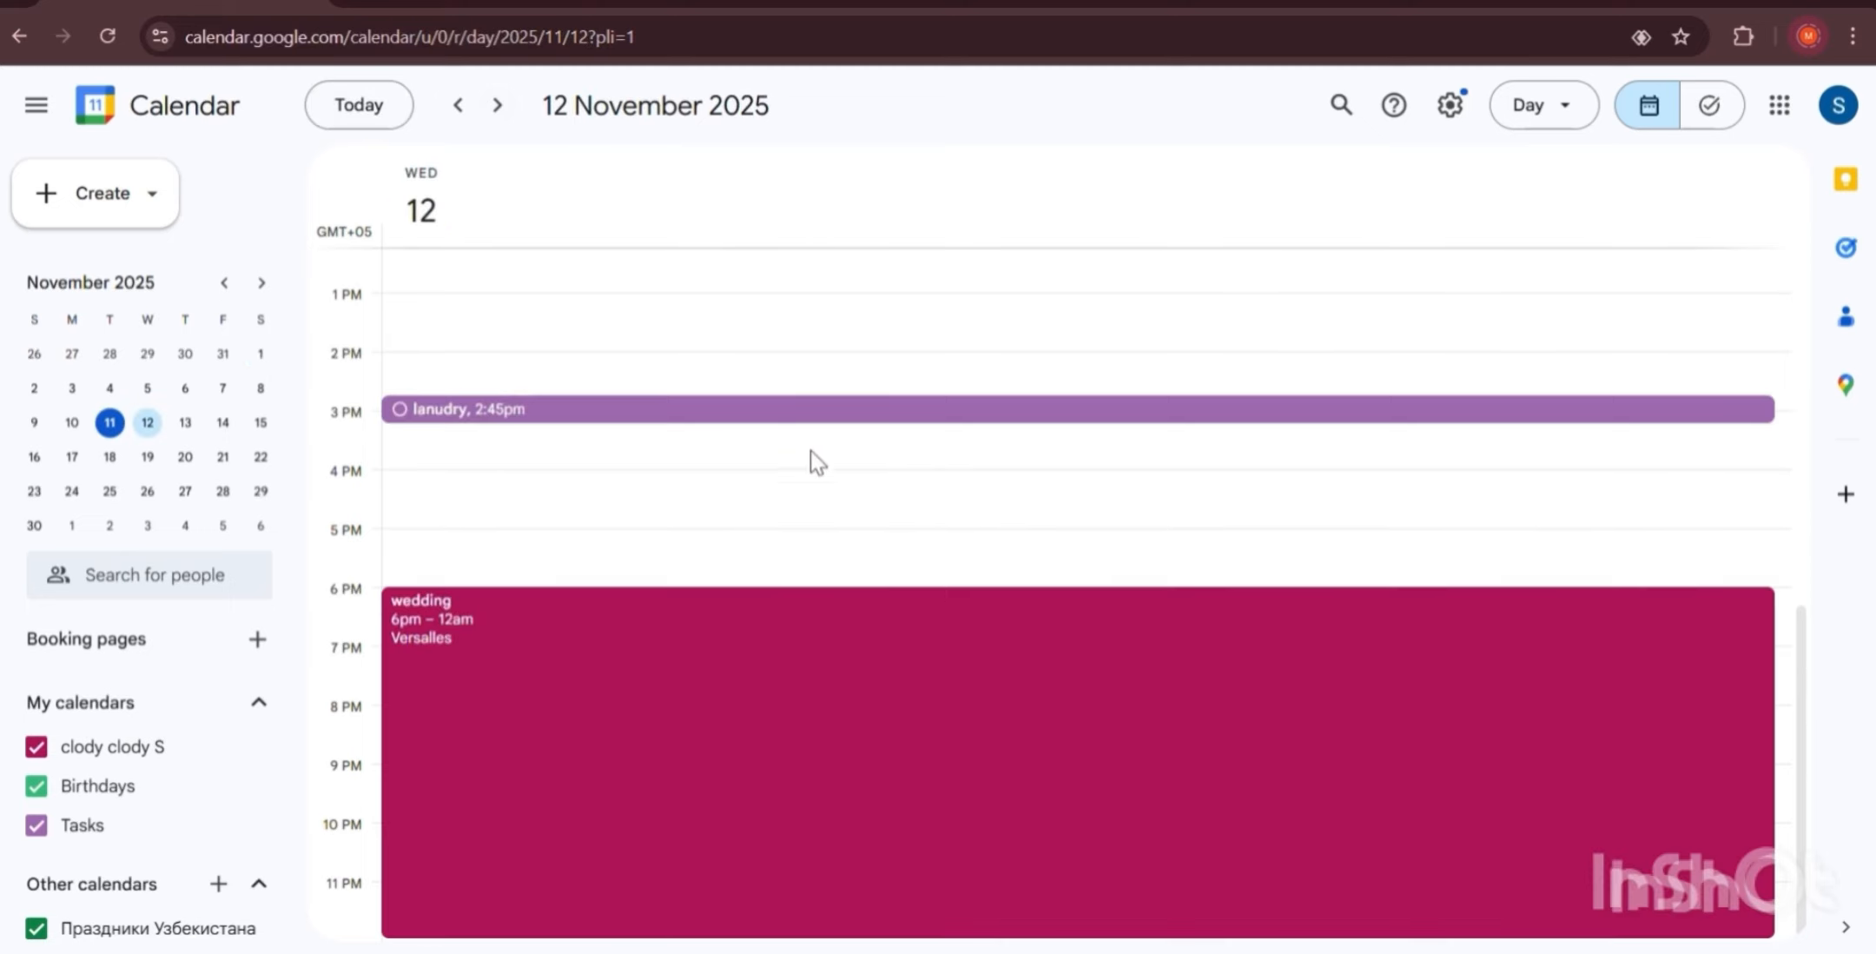
On the task list page, reconfirm the laundry task's 12 November deadline, then return to the day.
left_click(1709, 108)
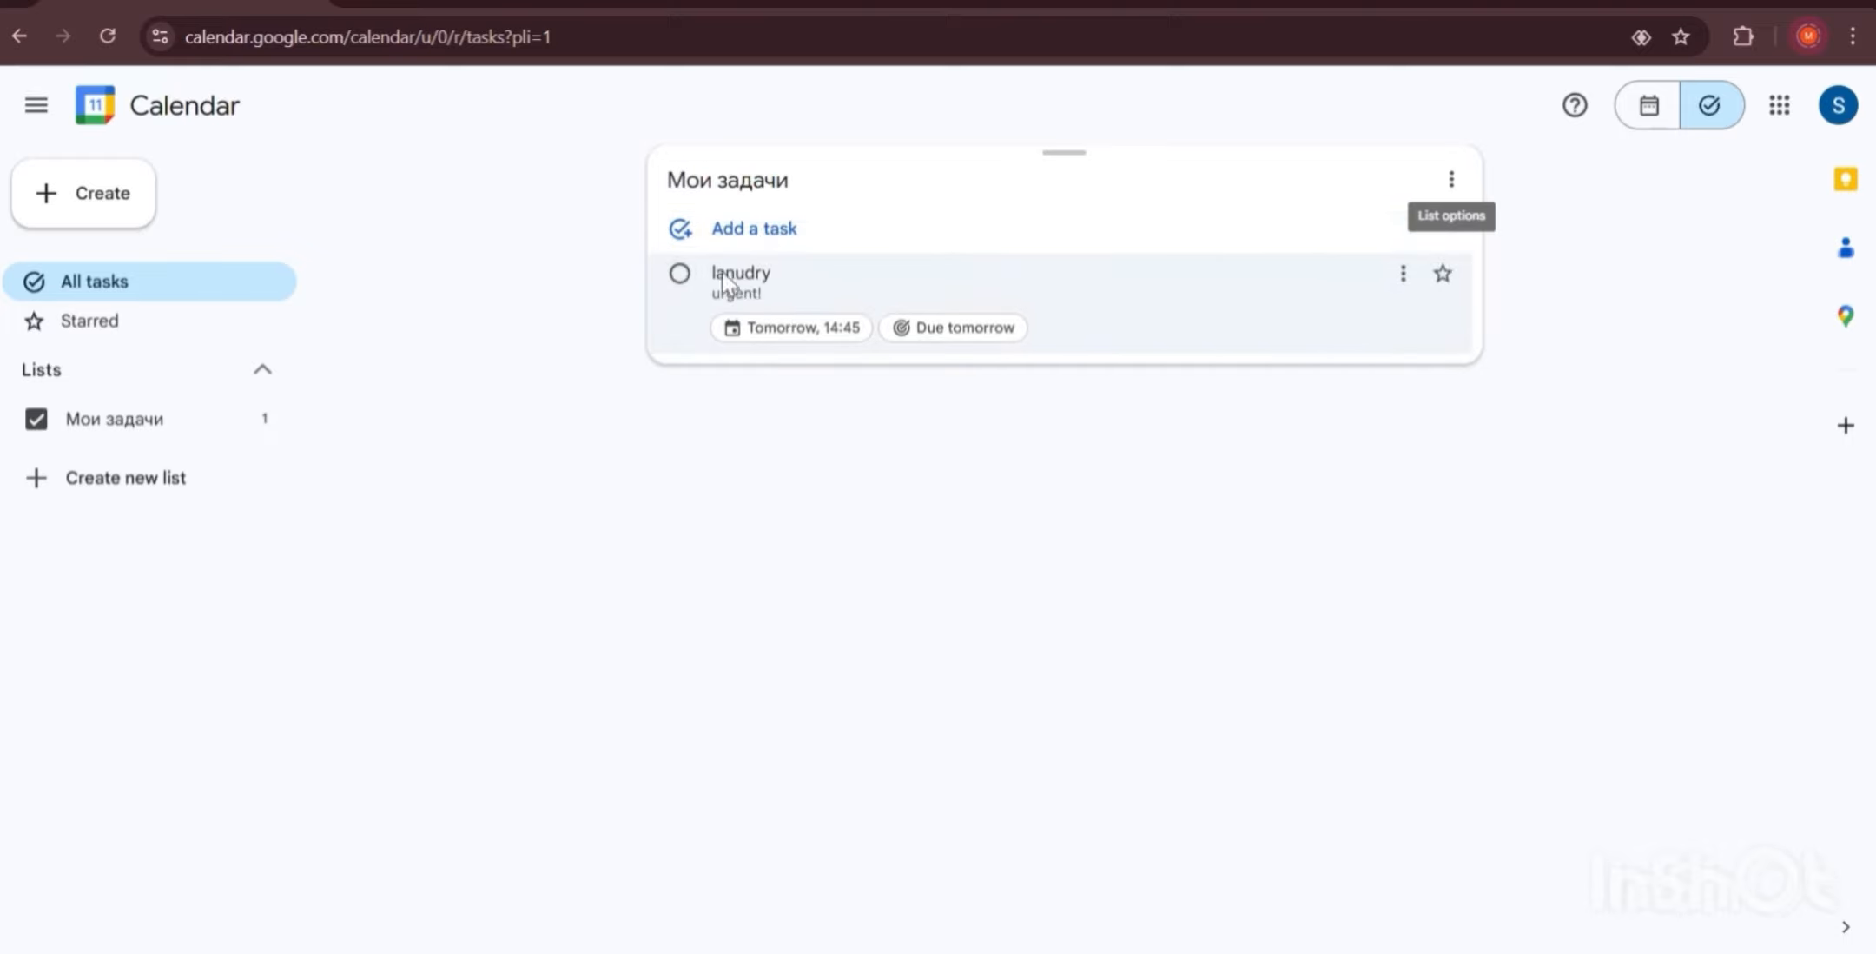
left_click(1403, 275)
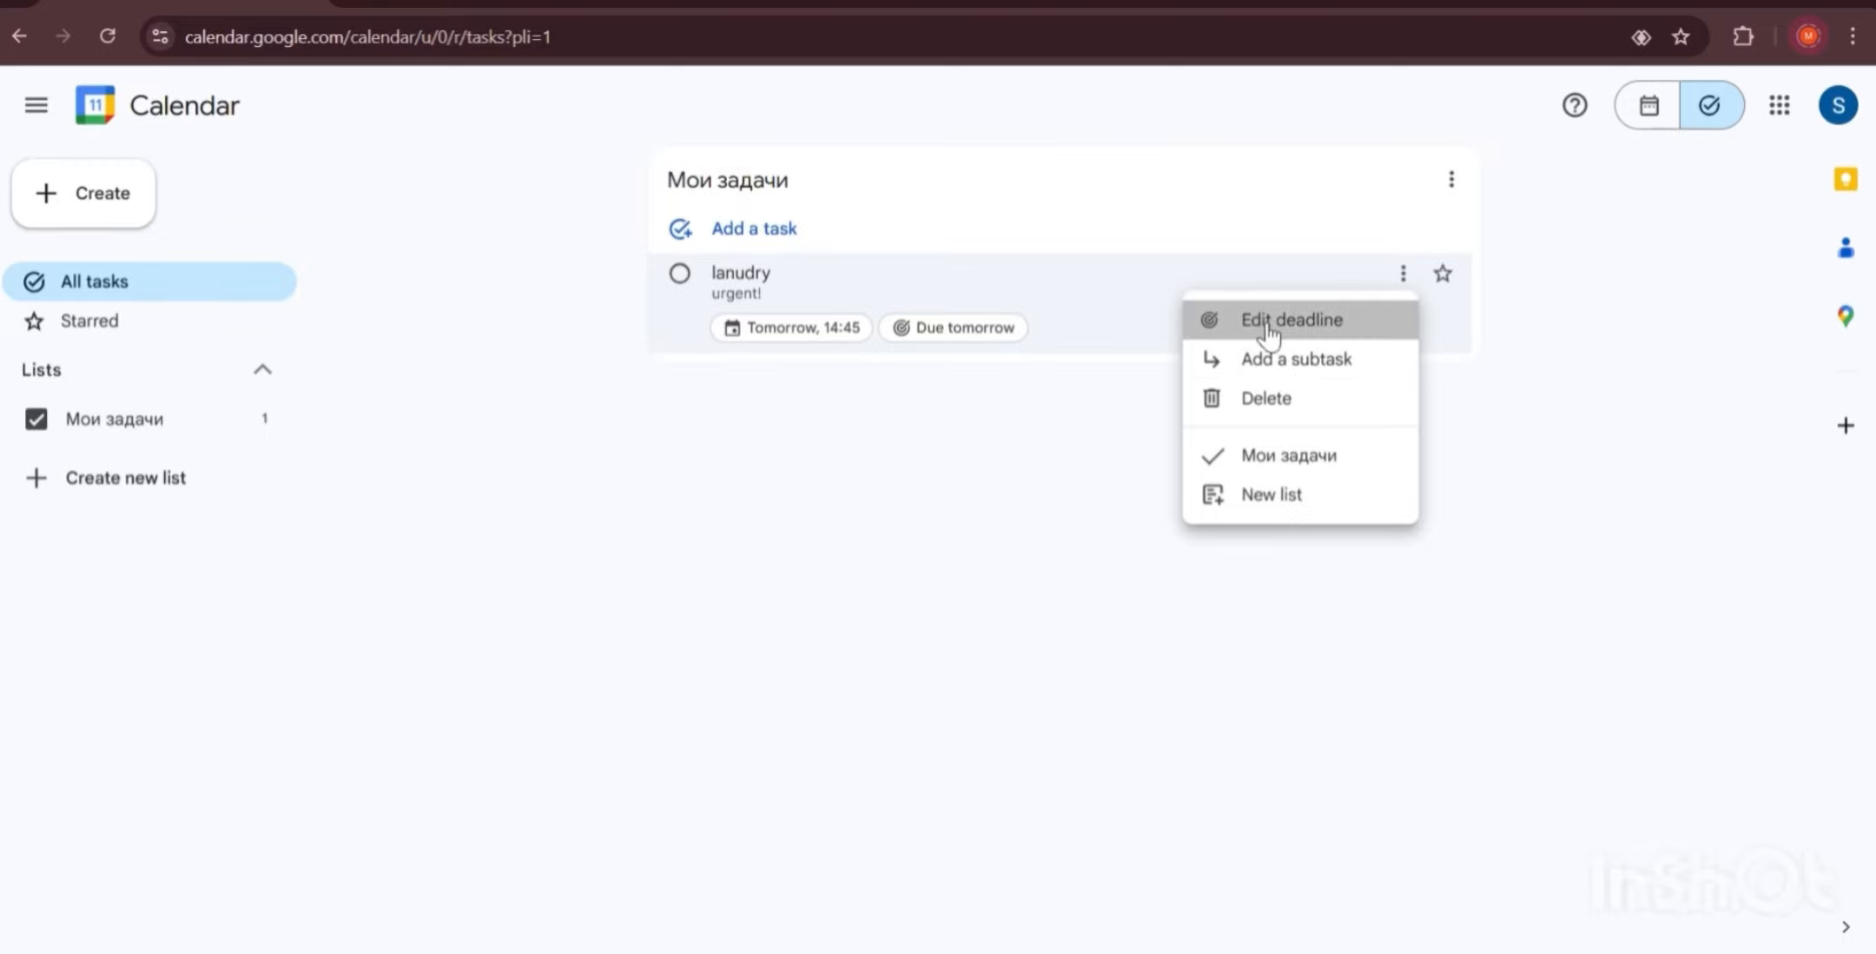
left_click(1270, 326)
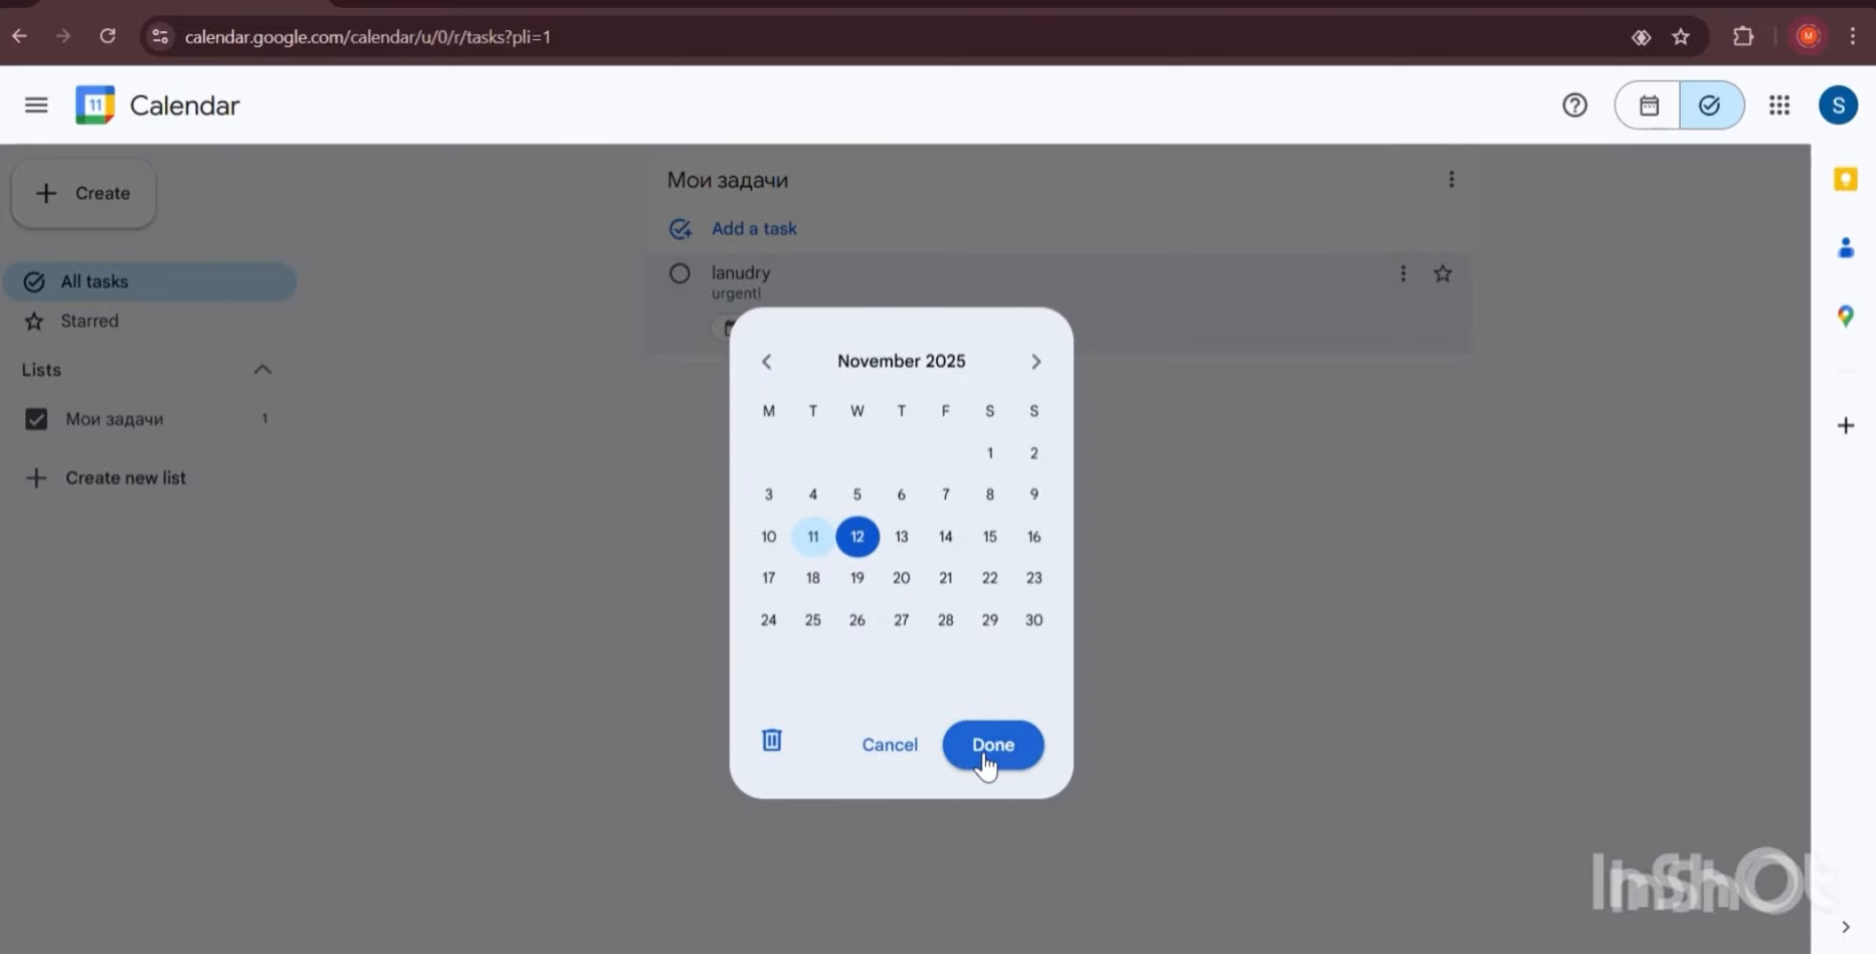
left_click(986, 756)
left_click(1403, 274)
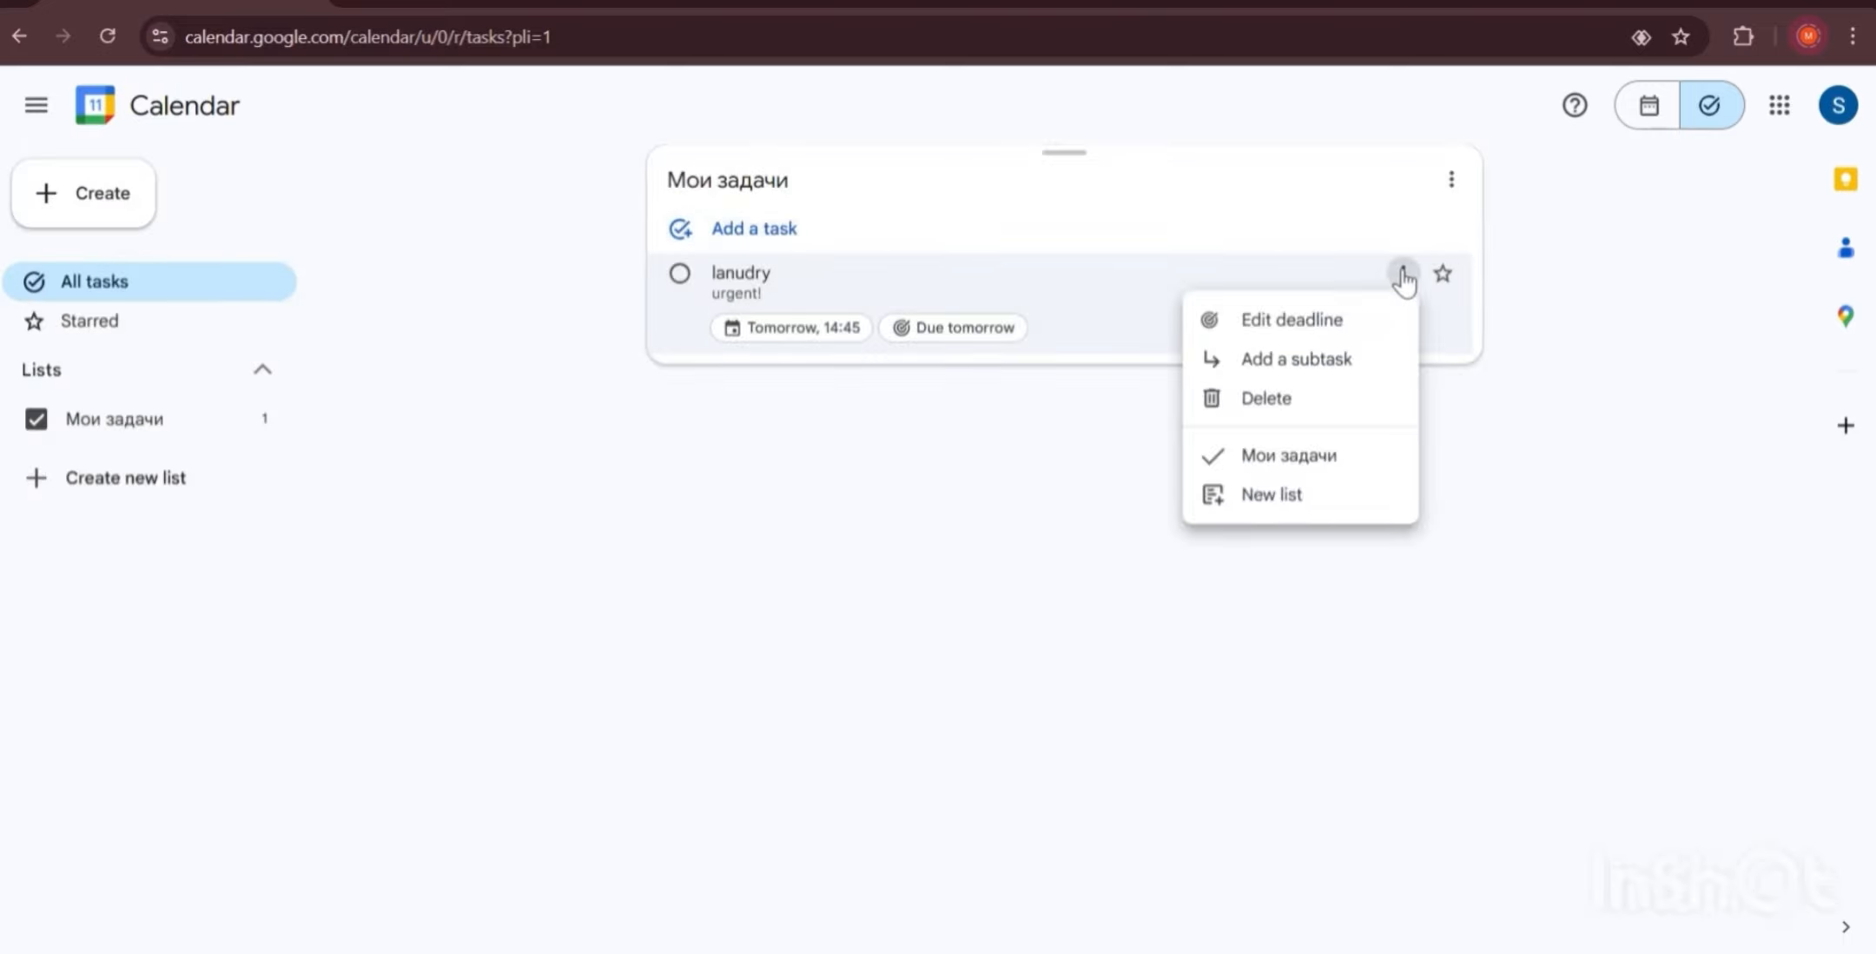
left_click(1295, 457)
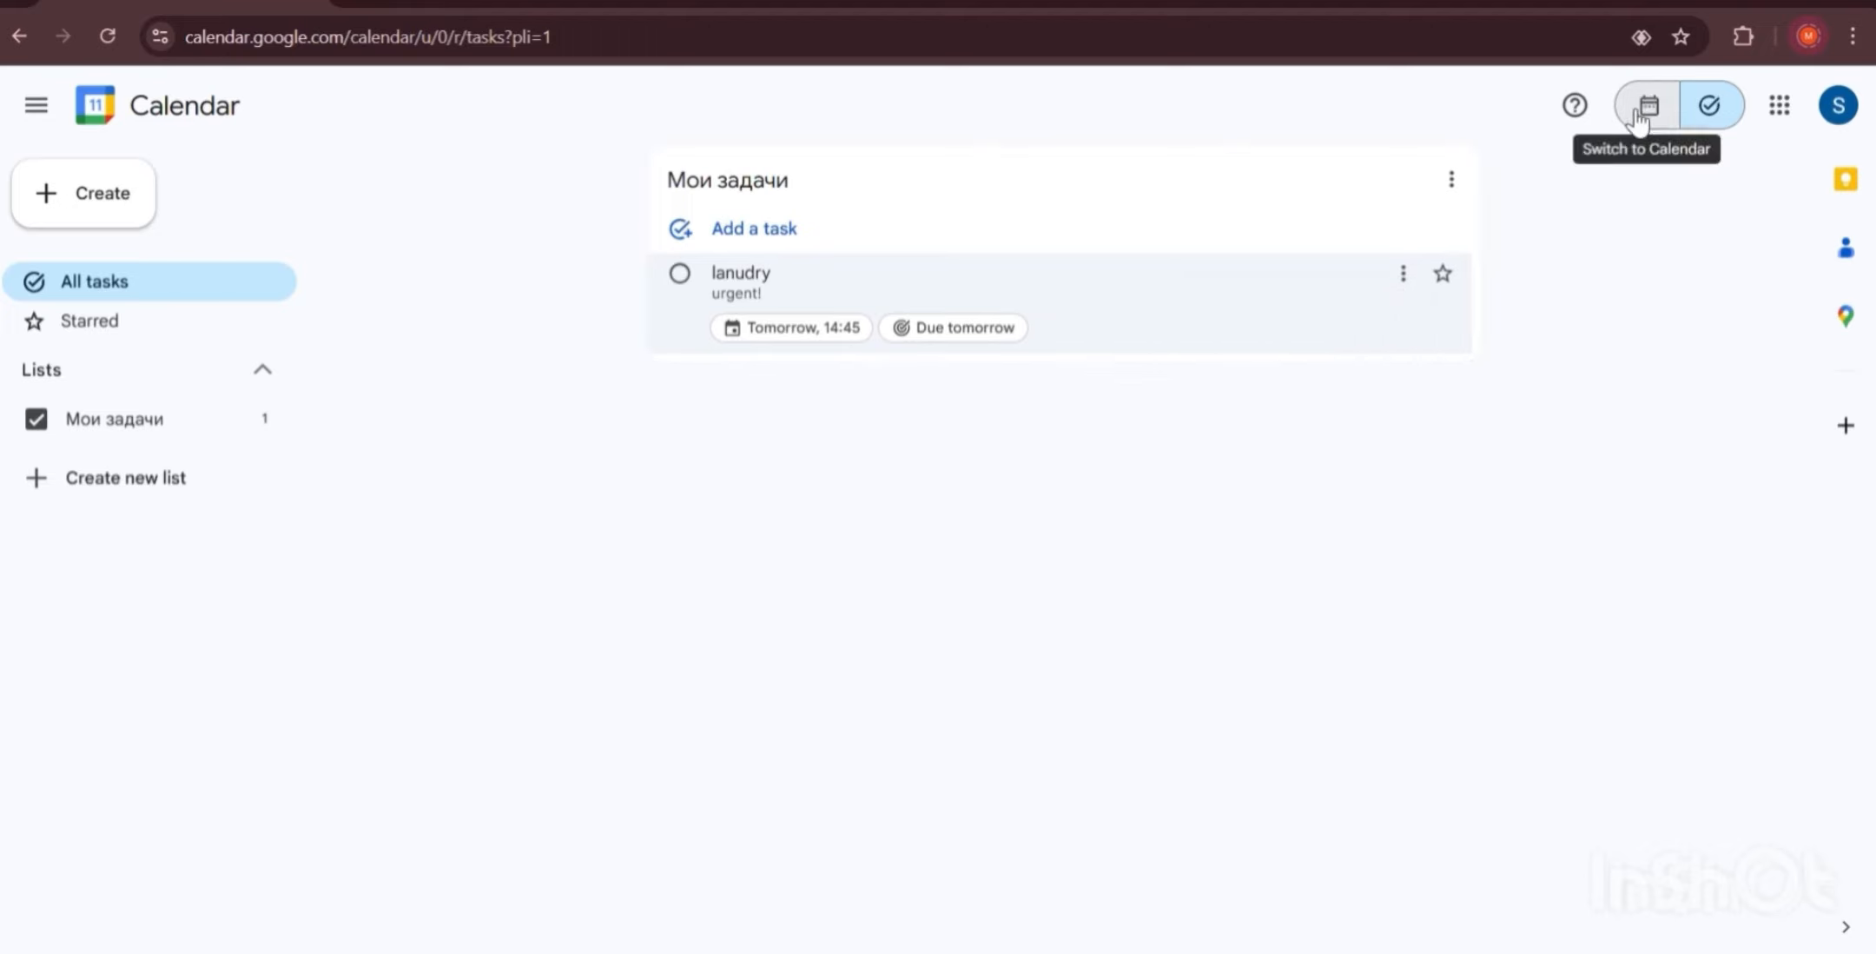
left_click(1639, 122)
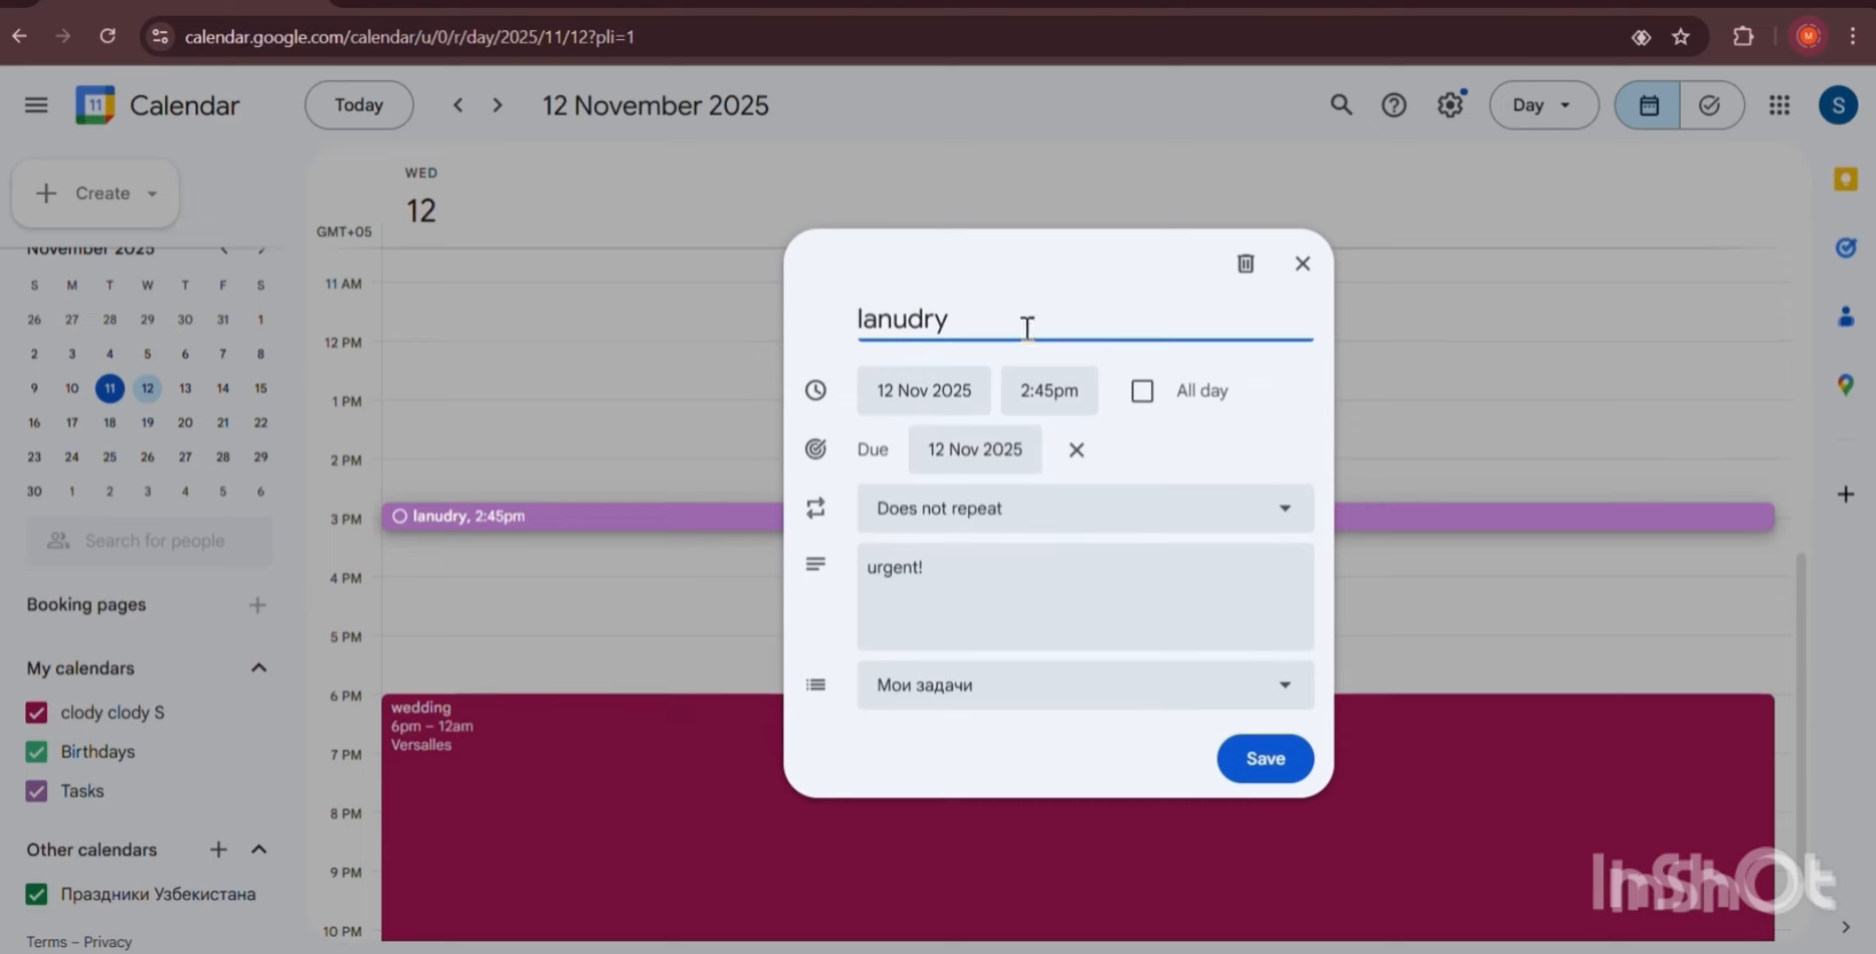
Rename the 2:45pm task from 'lanudry' to 'laundry'.
left_click_drag(1021, 322, 825, 323)
key("BackSpace")
type("laundry")
key("Return")
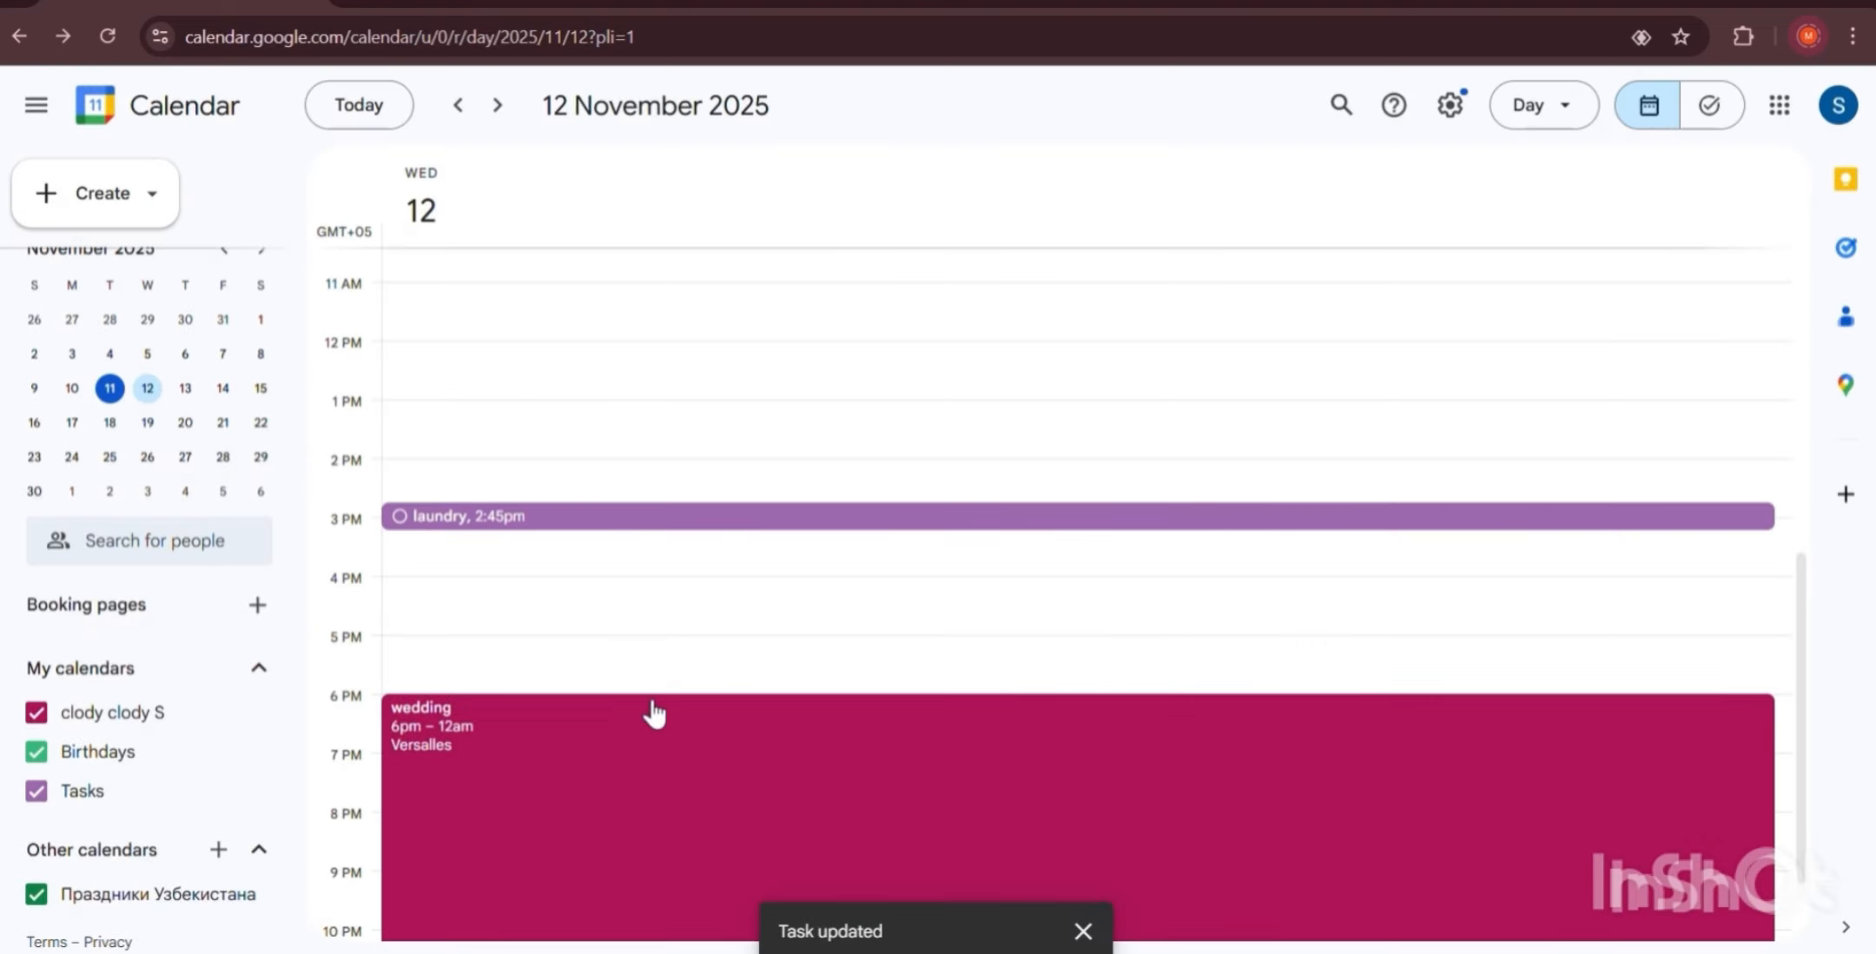
left_click(1017, 705)
left_click(643, 600)
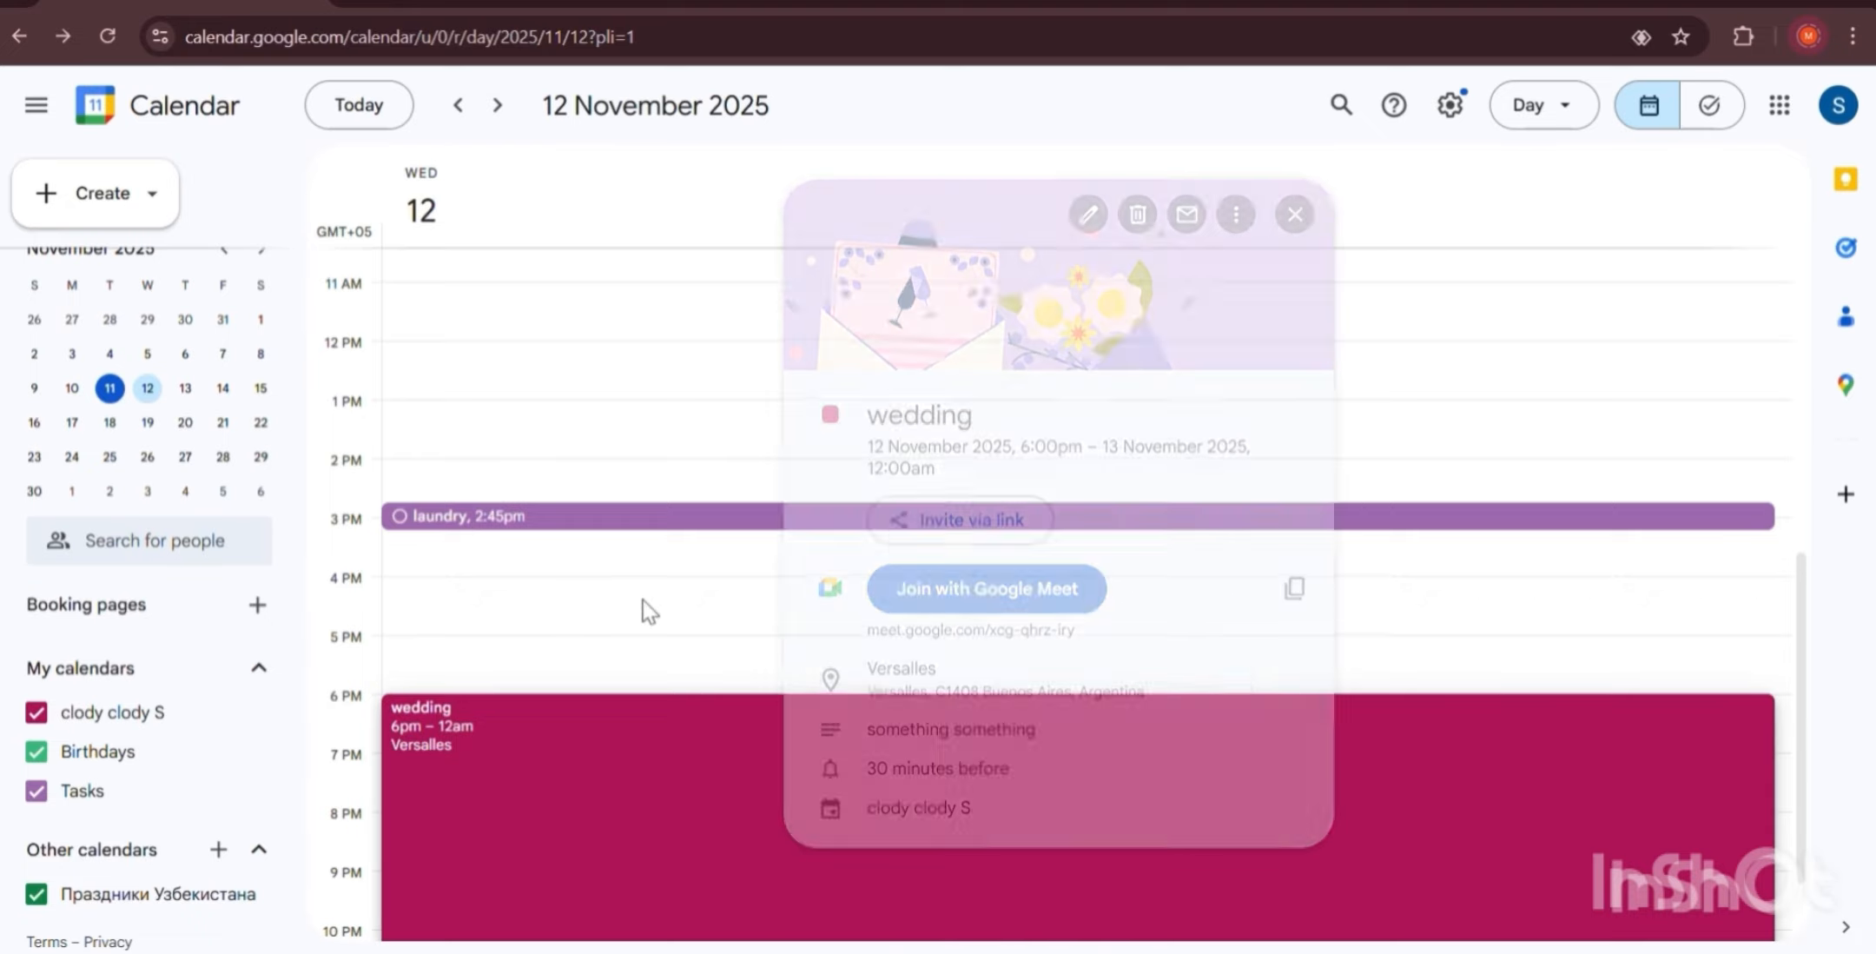
scroll(767, 500, "down", 1)
scroll(767, 499, "up", 2)
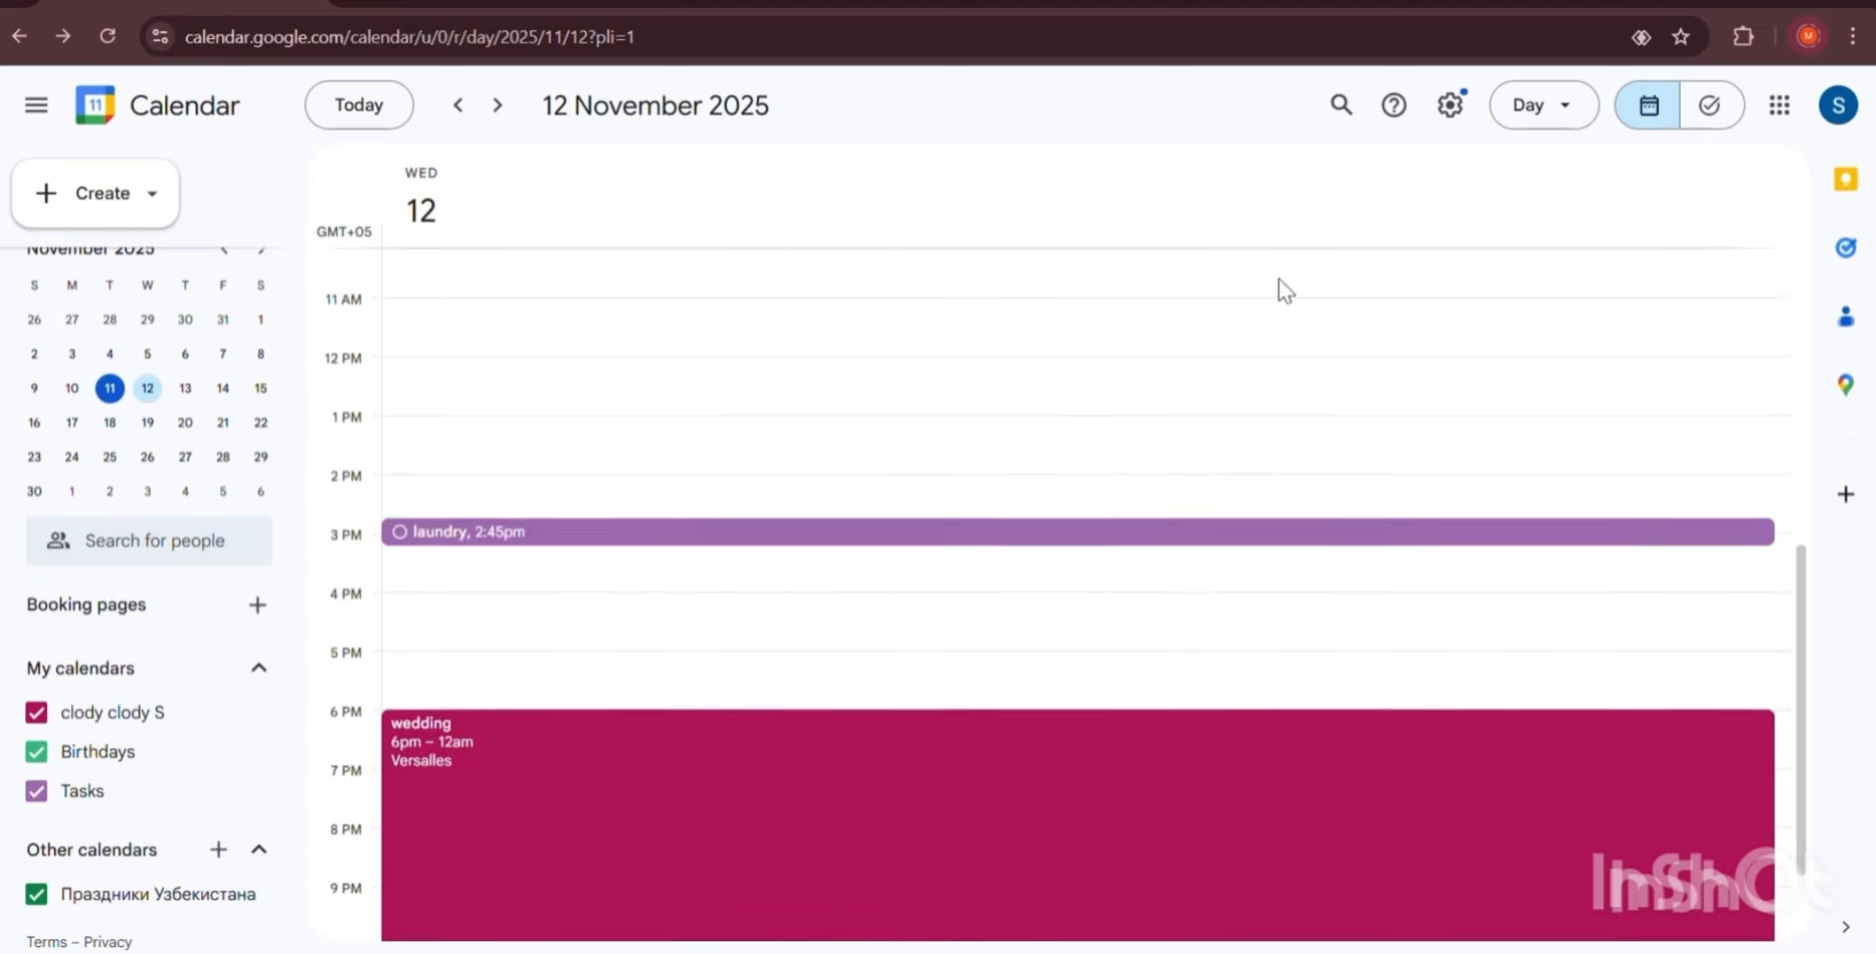
Open the Tasks page, tick the laundry task complete, then undo it.
left_click(1692, 126)
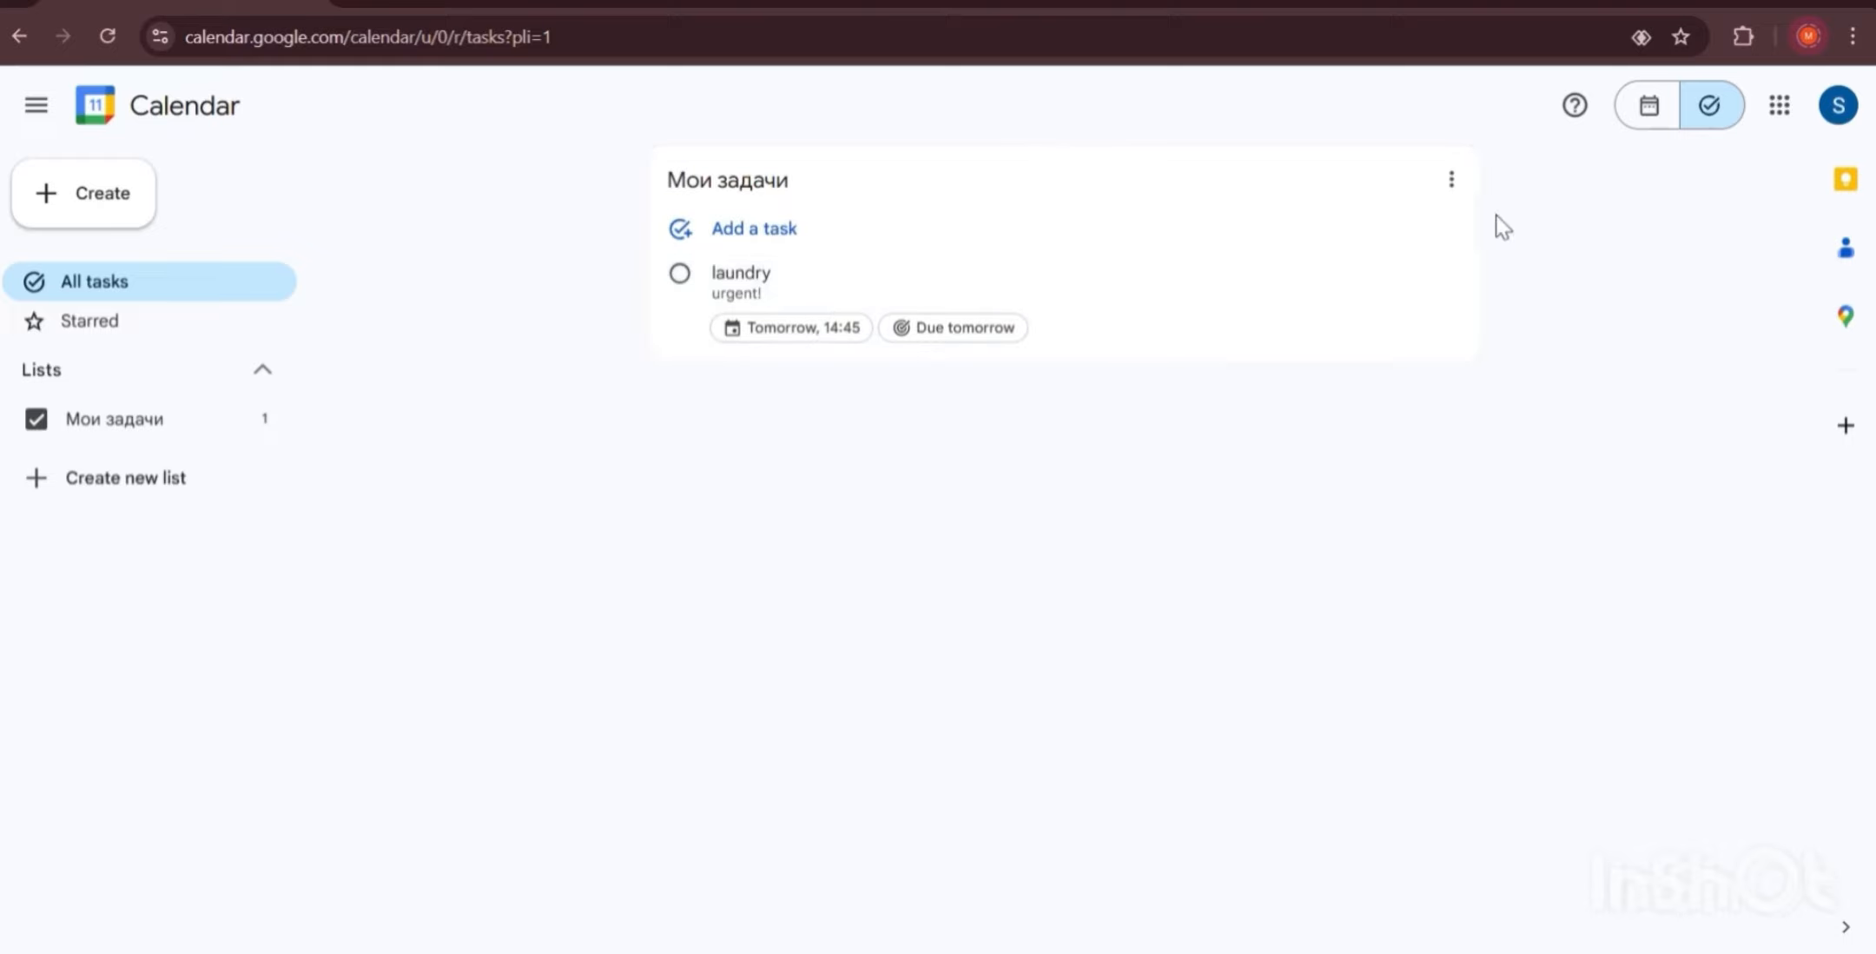
left_click(1451, 180)
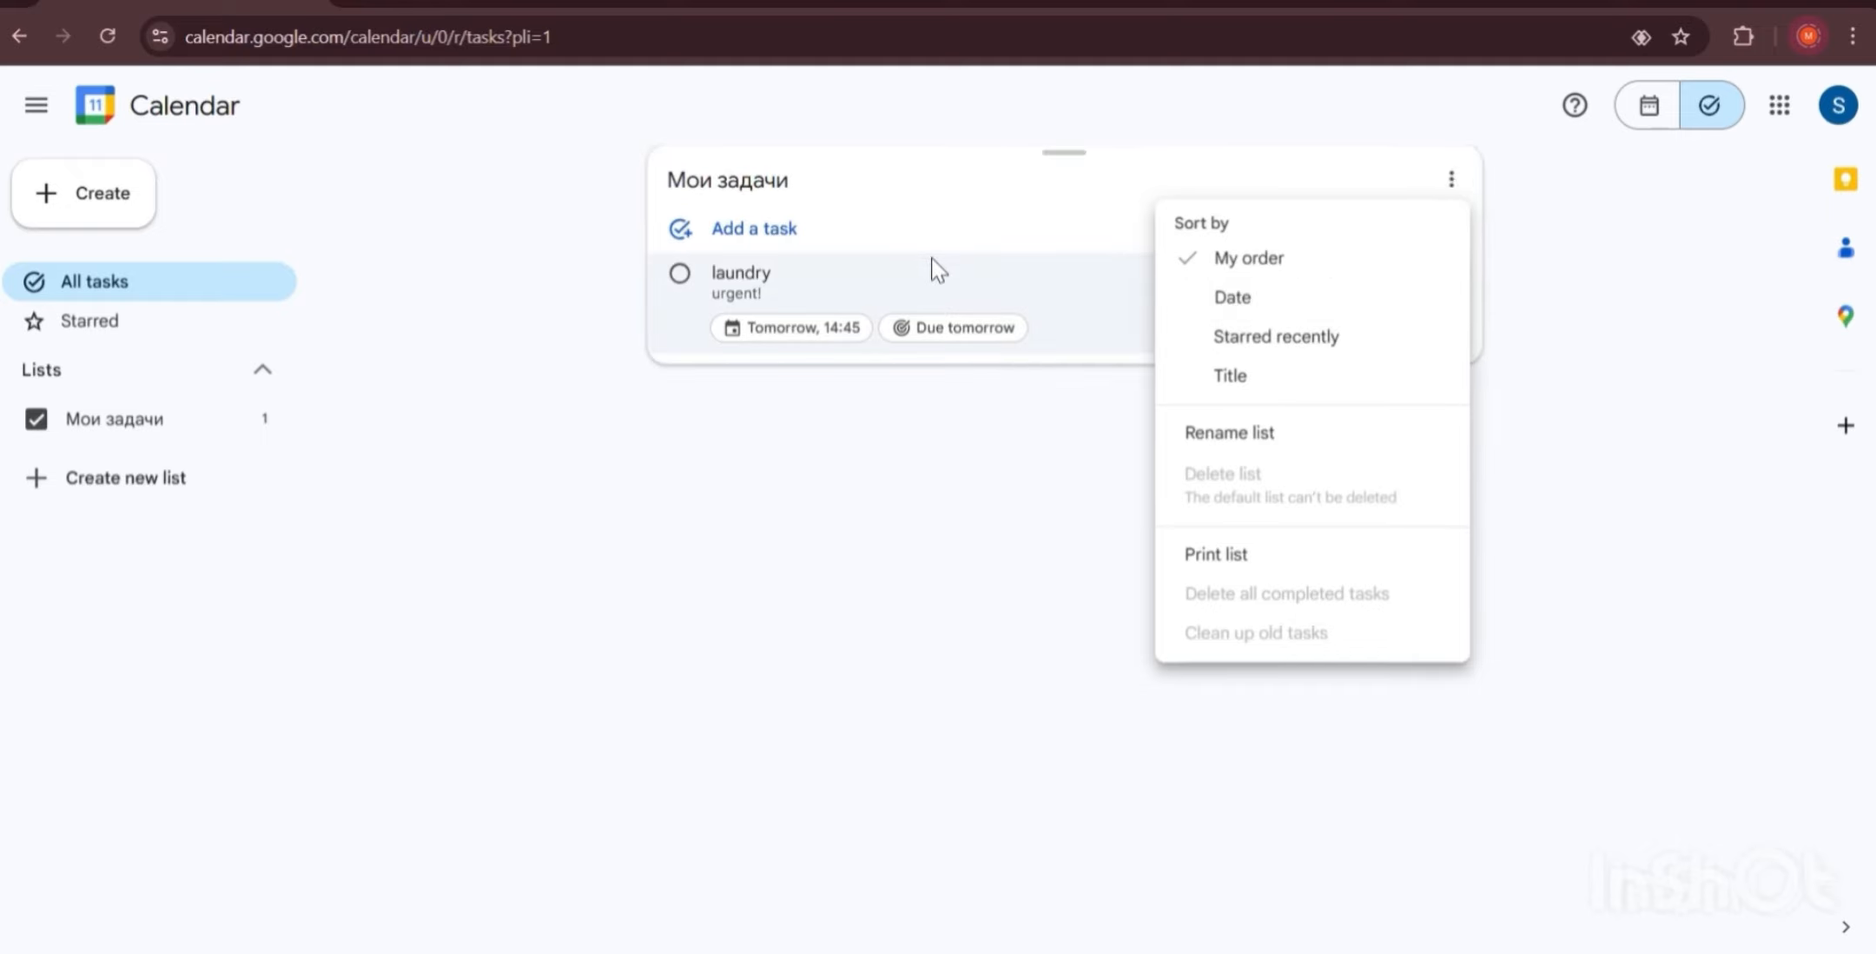
left_click(670, 298)
left_click(679, 273)
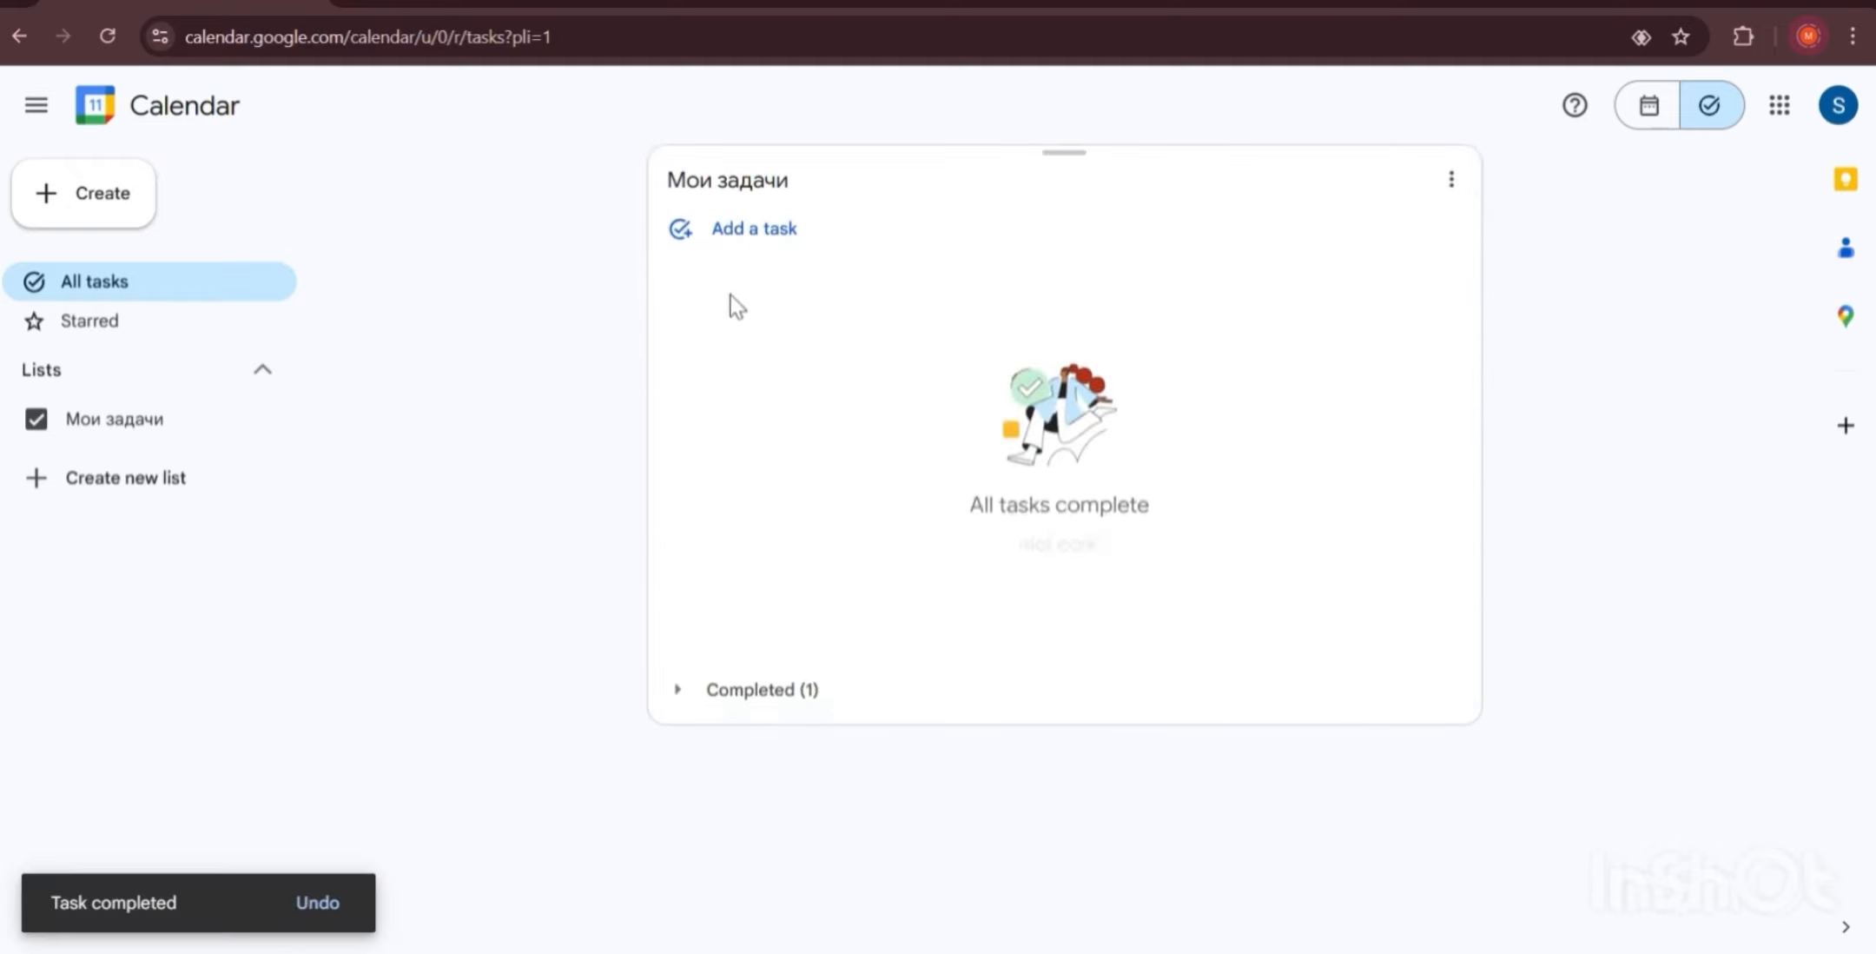
left_click(320, 904)
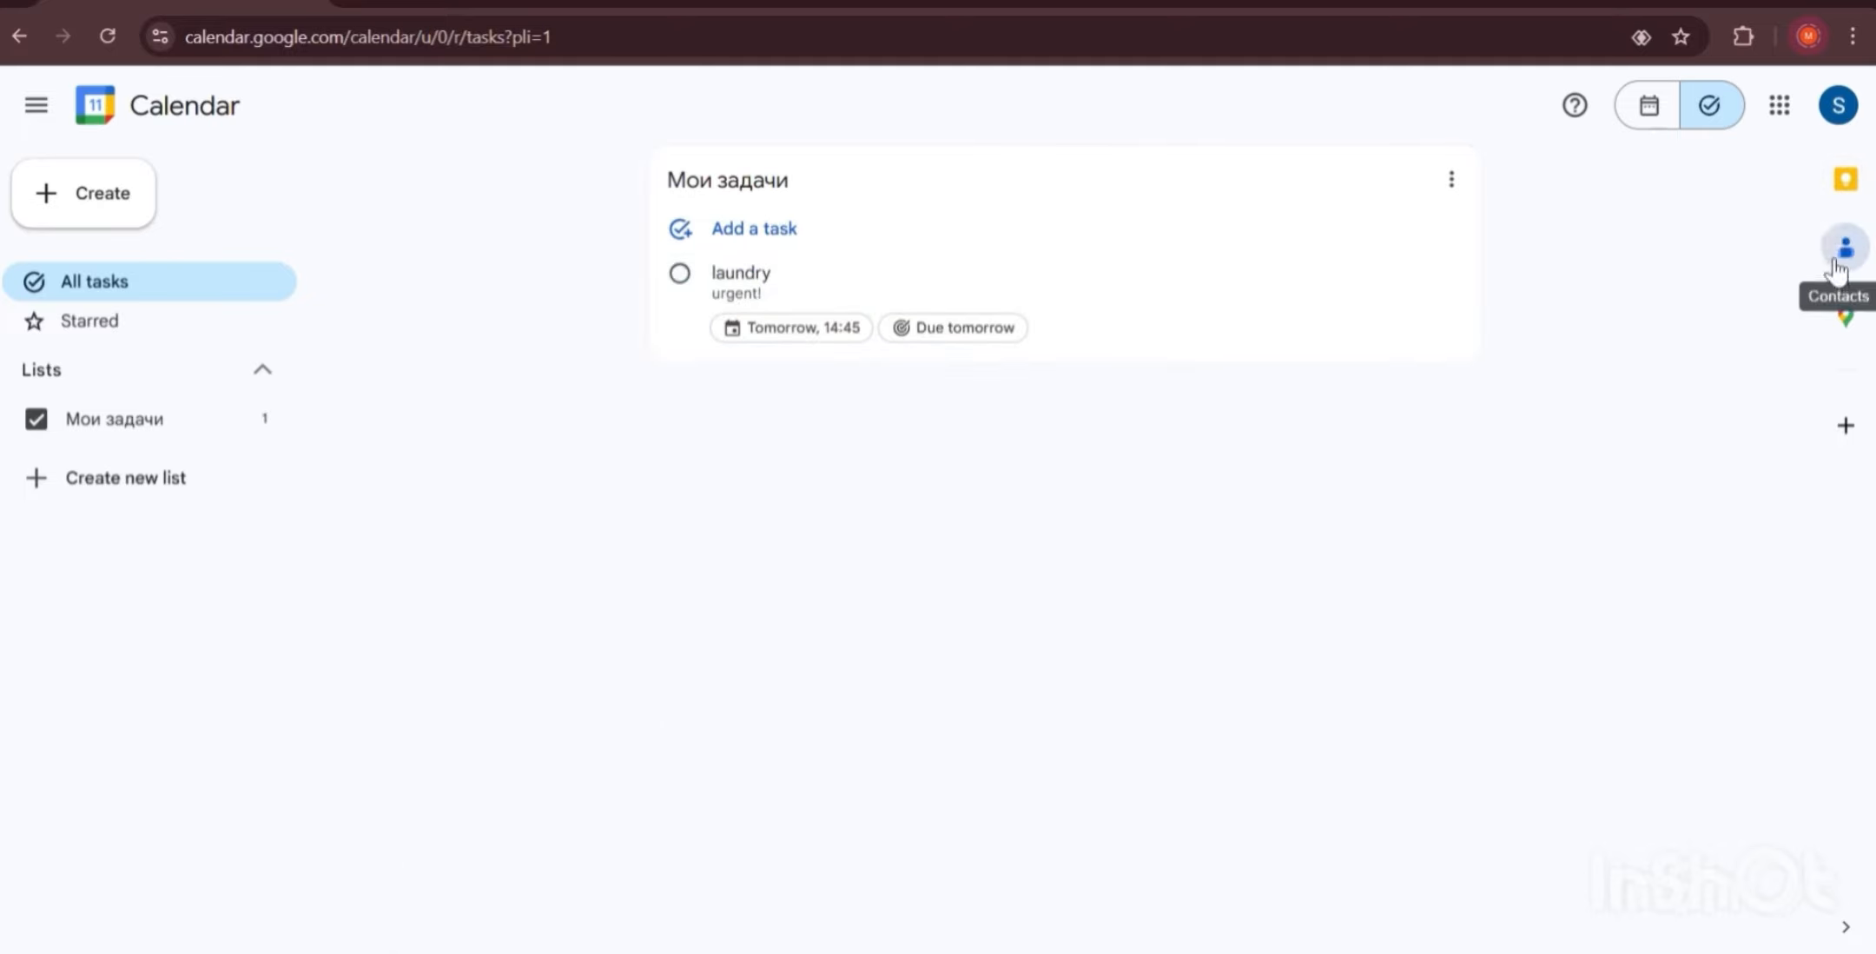
Open Google Keep and add a pinned note reading 'take a pill'.
left_click(1845, 182)
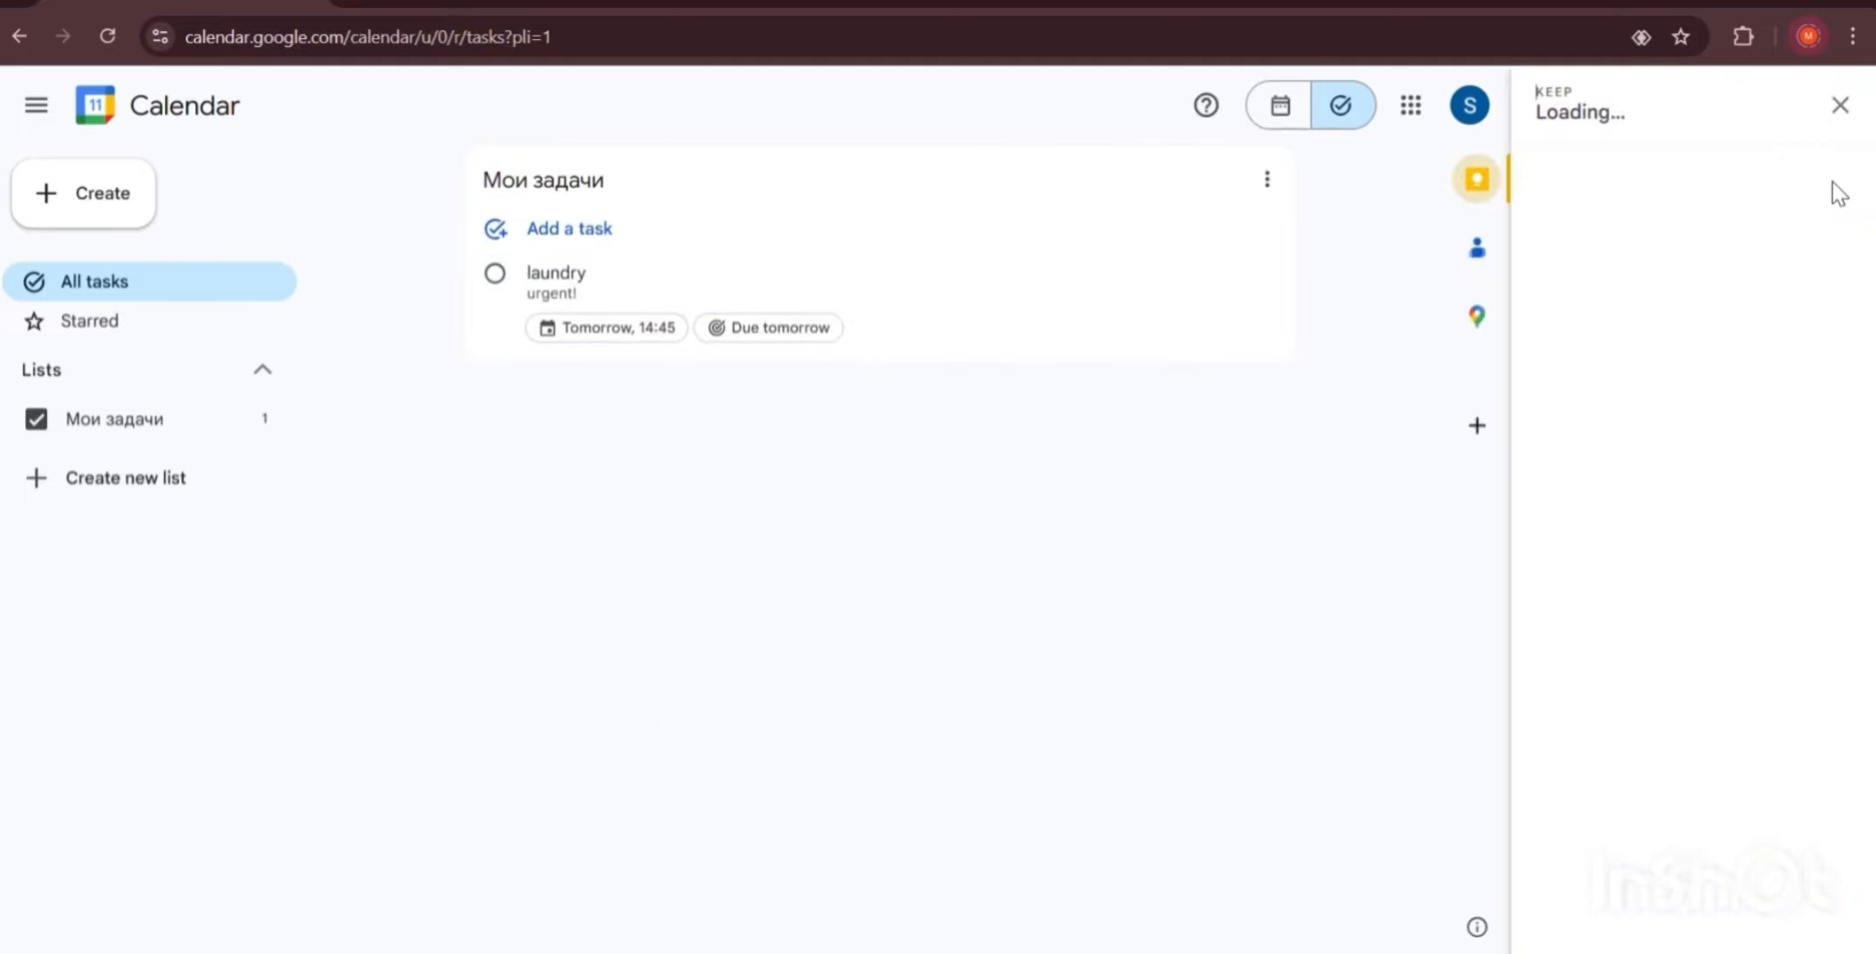
left_click(1292, 113)
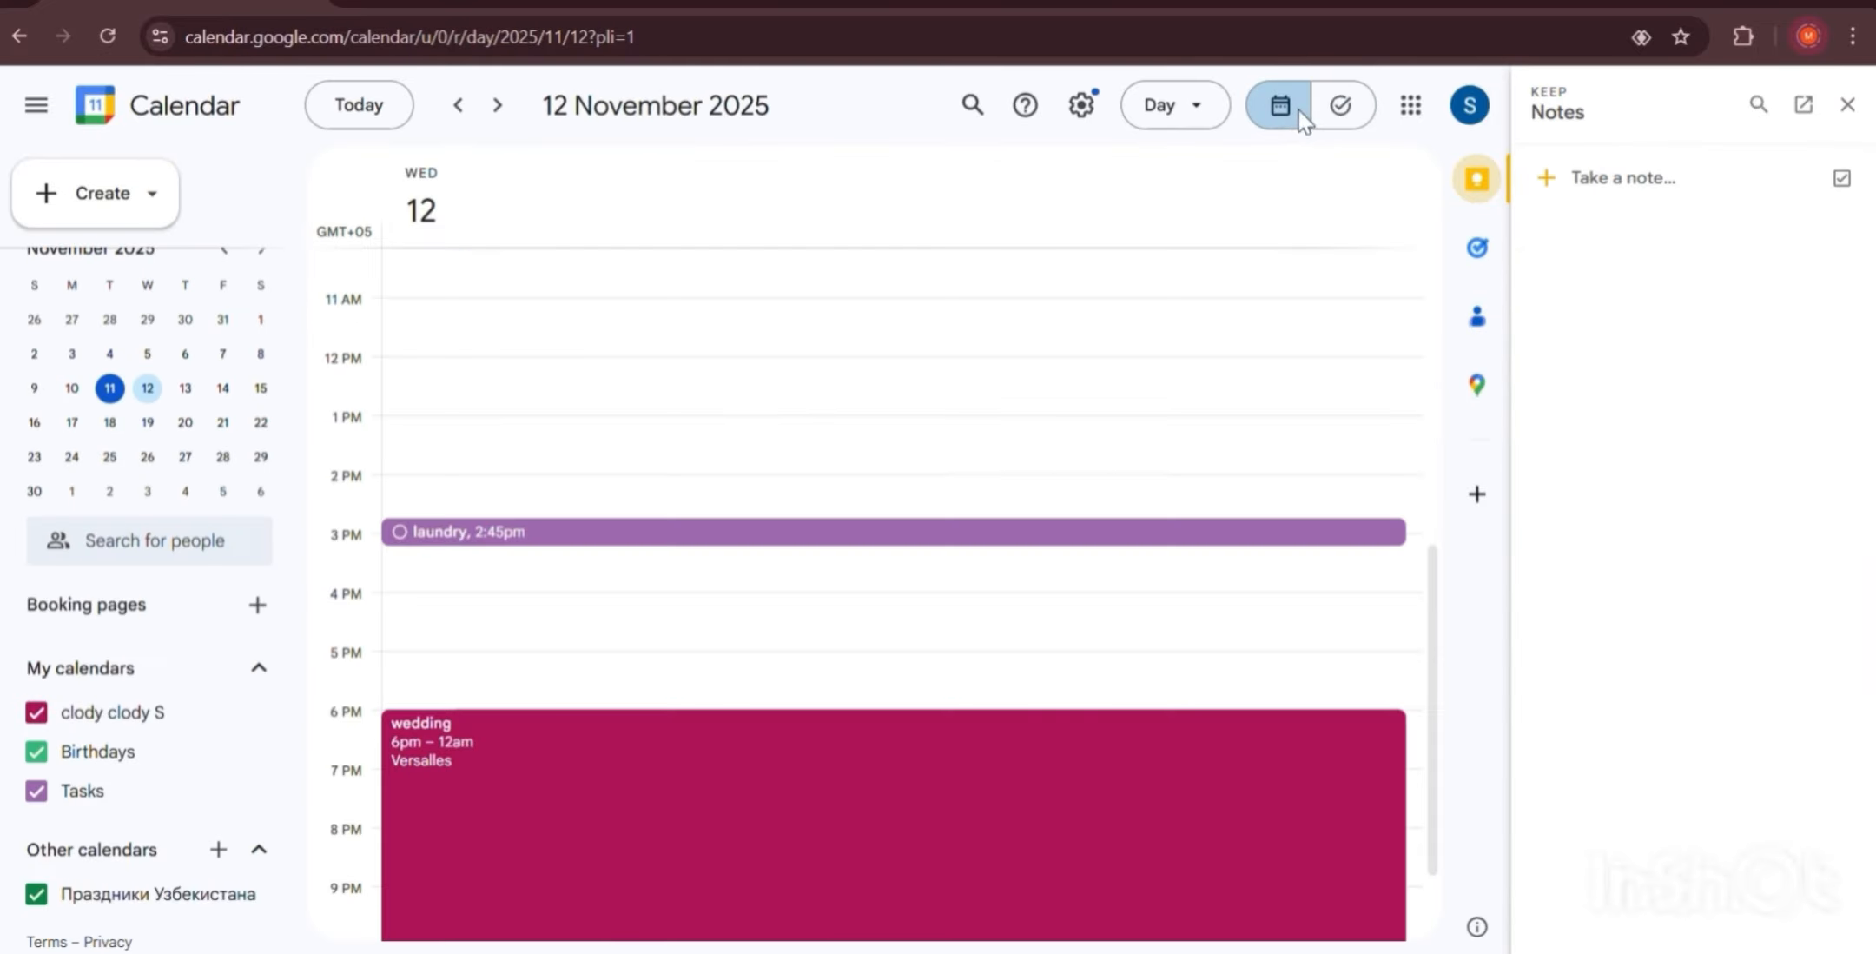
left_click(1633, 193)
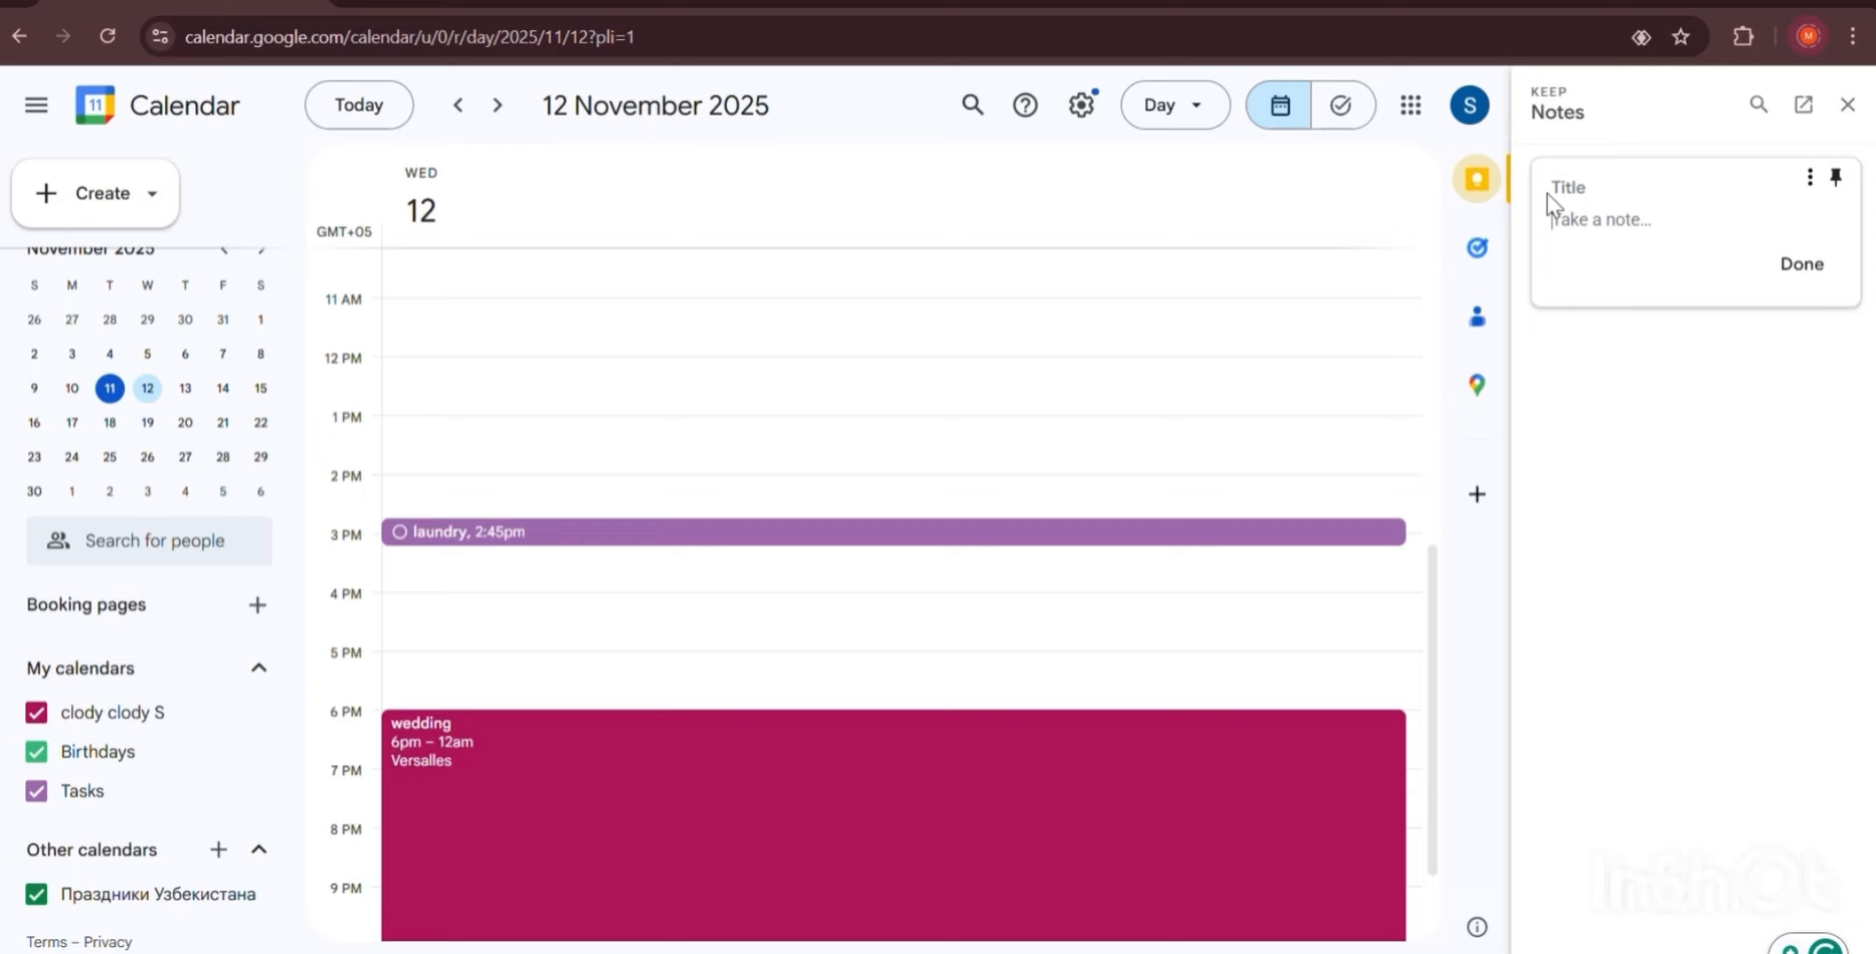
type("take a pill")
left_click(1825, 276)
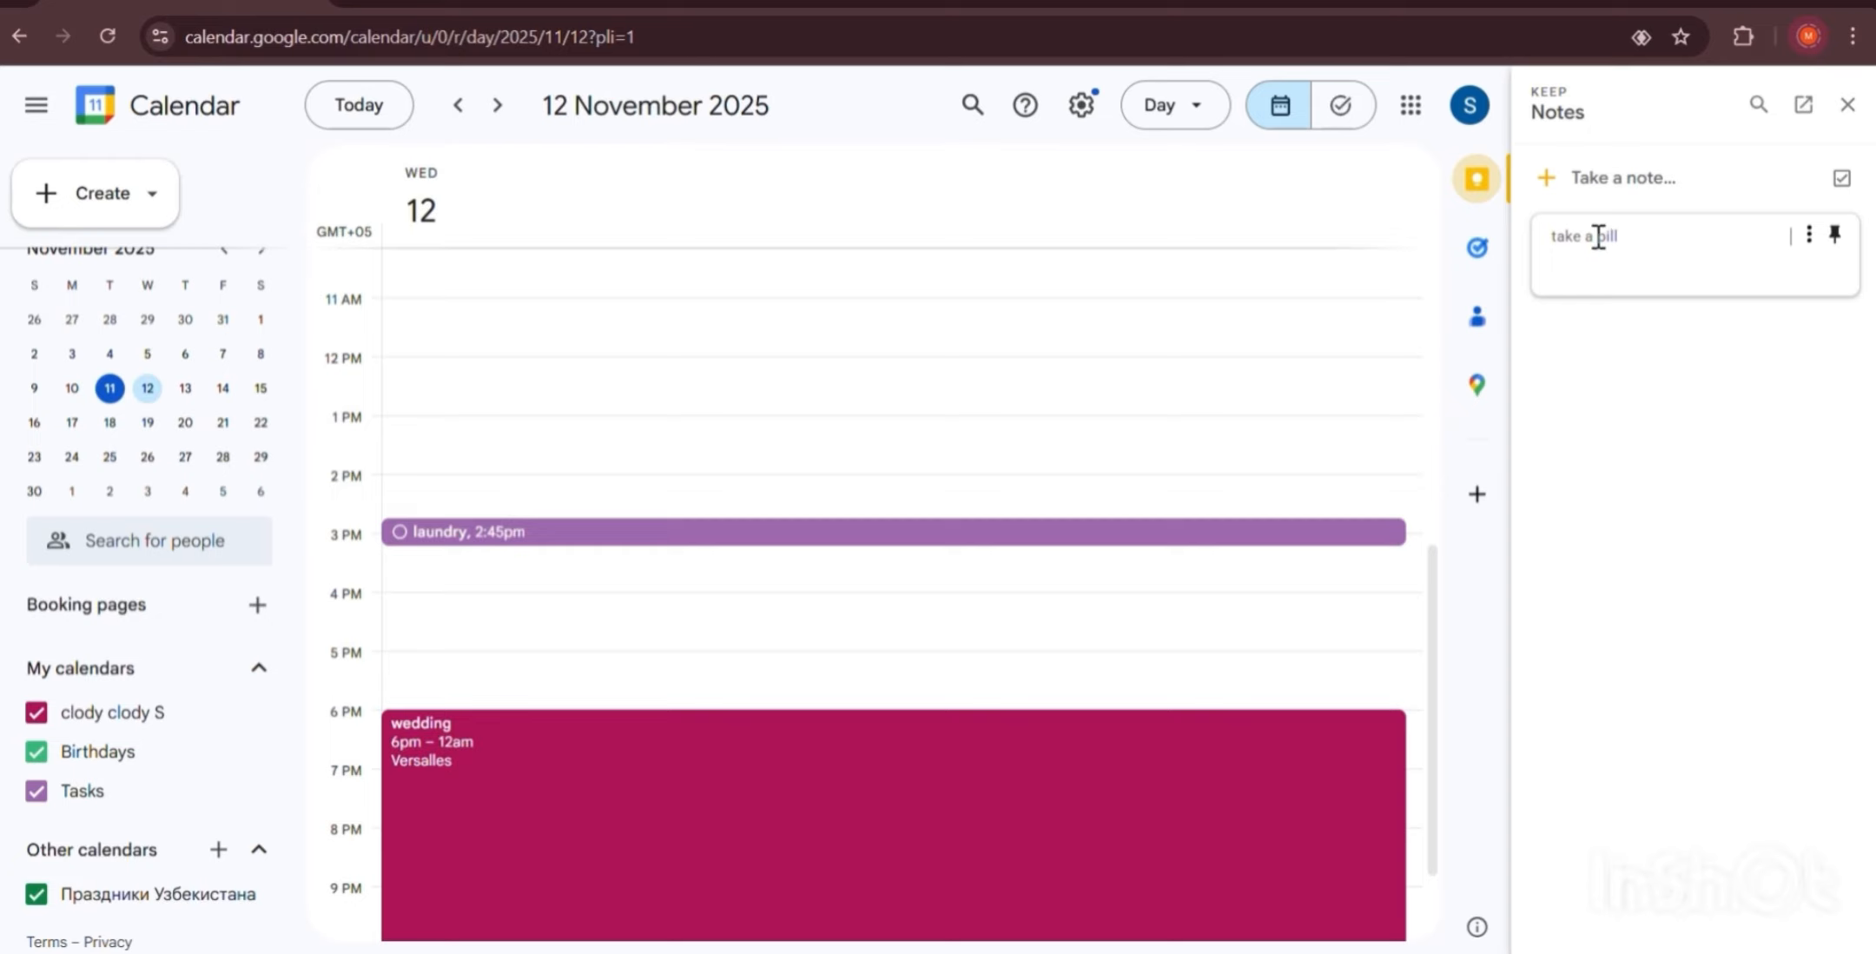
left_click(1835, 233)
left_click(1812, 238)
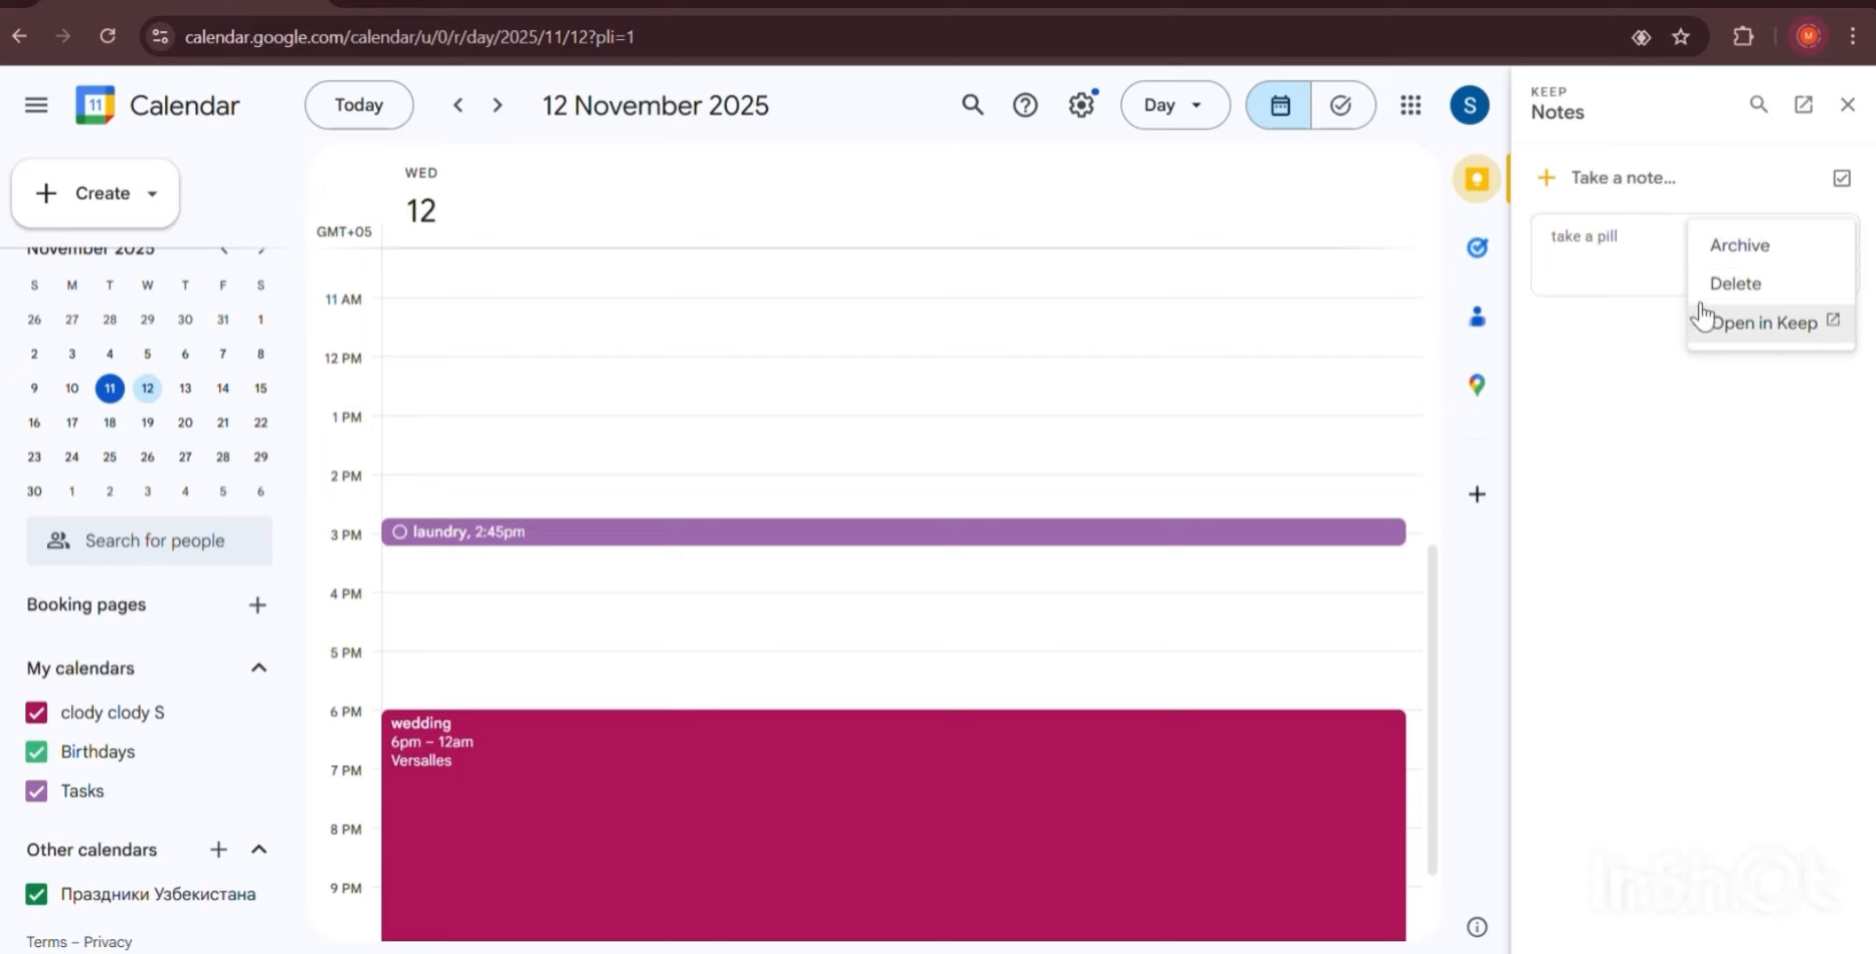
left_click(1629, 259)
Save a second note reading 'new note' and close the Keep panel.
left_click(1746, 187)
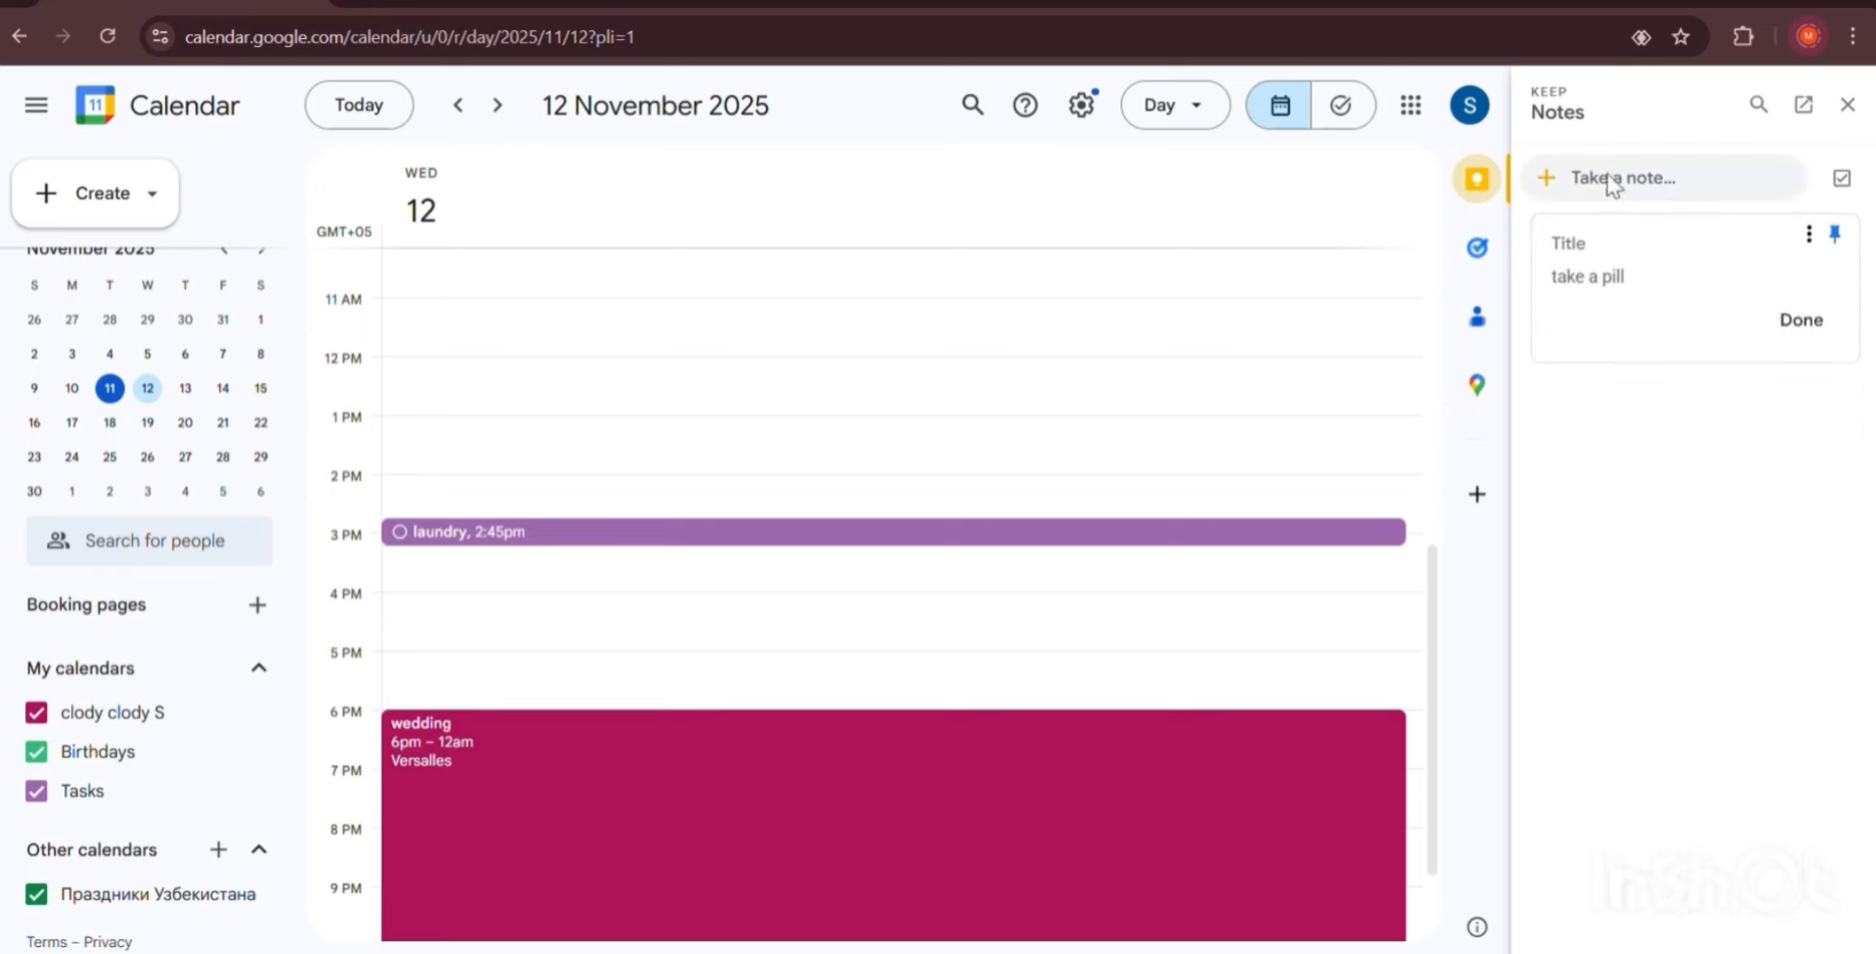
left_click(1607, 184)
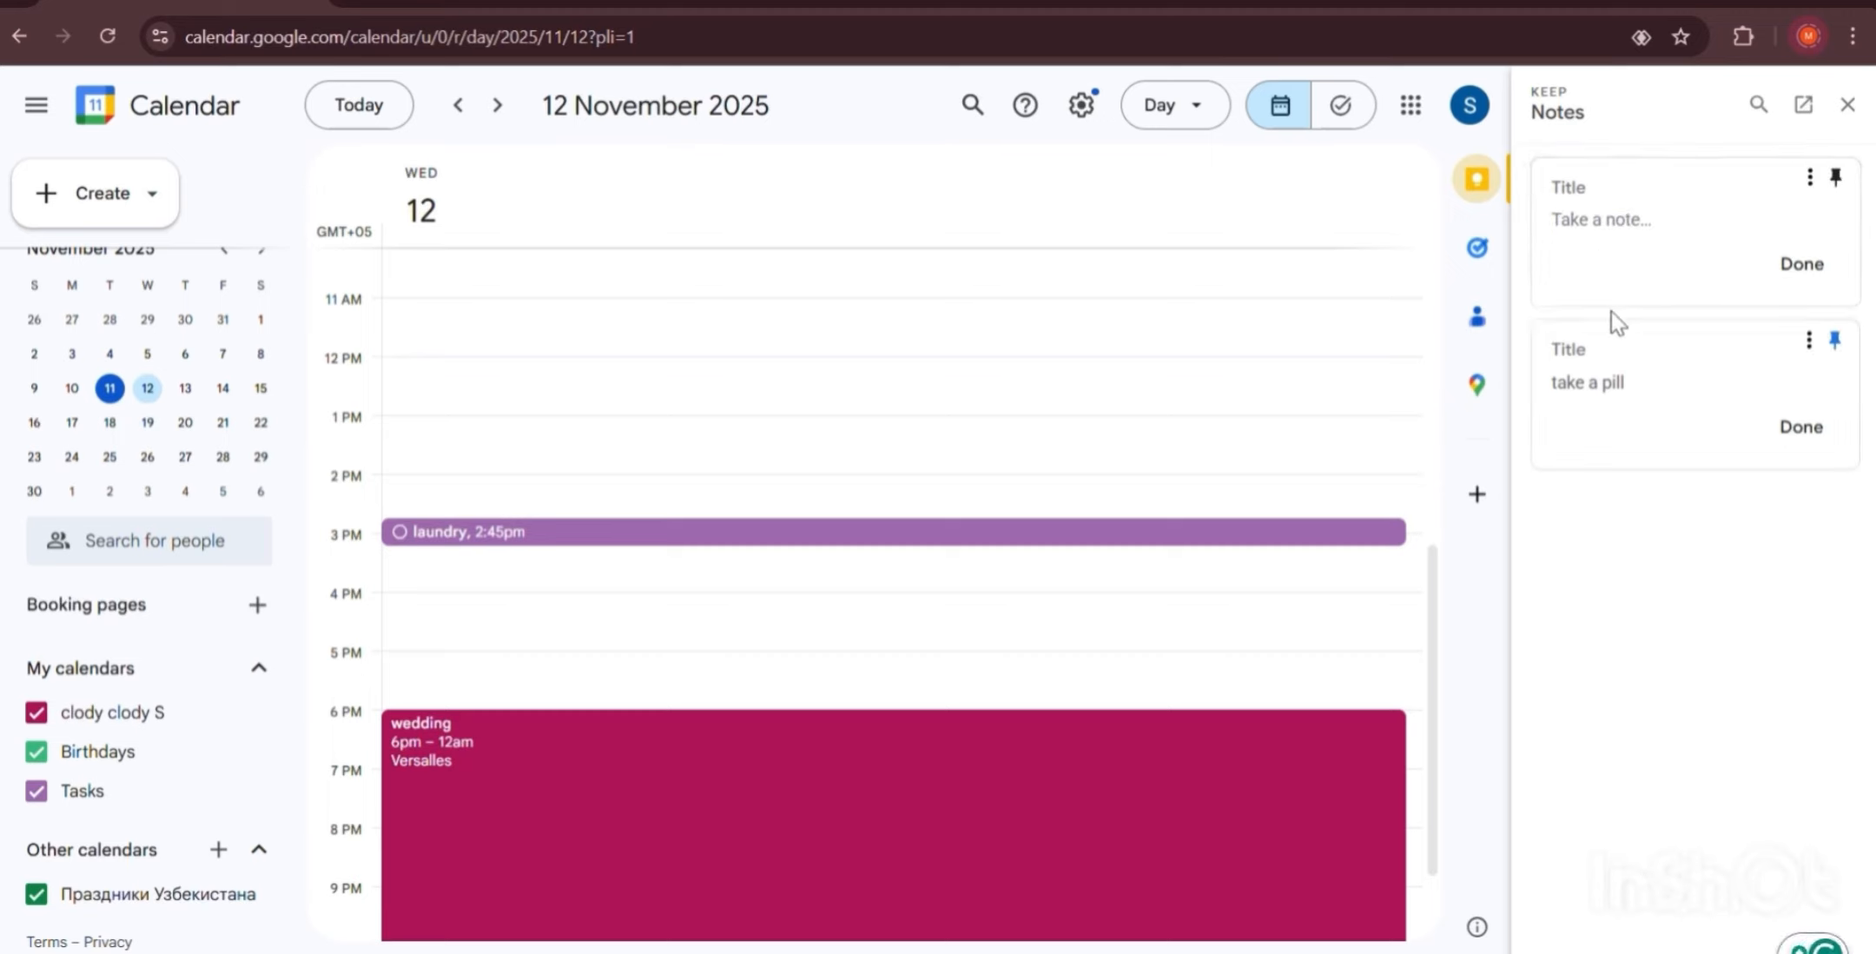
type("new note")
left_click(1748, 555)
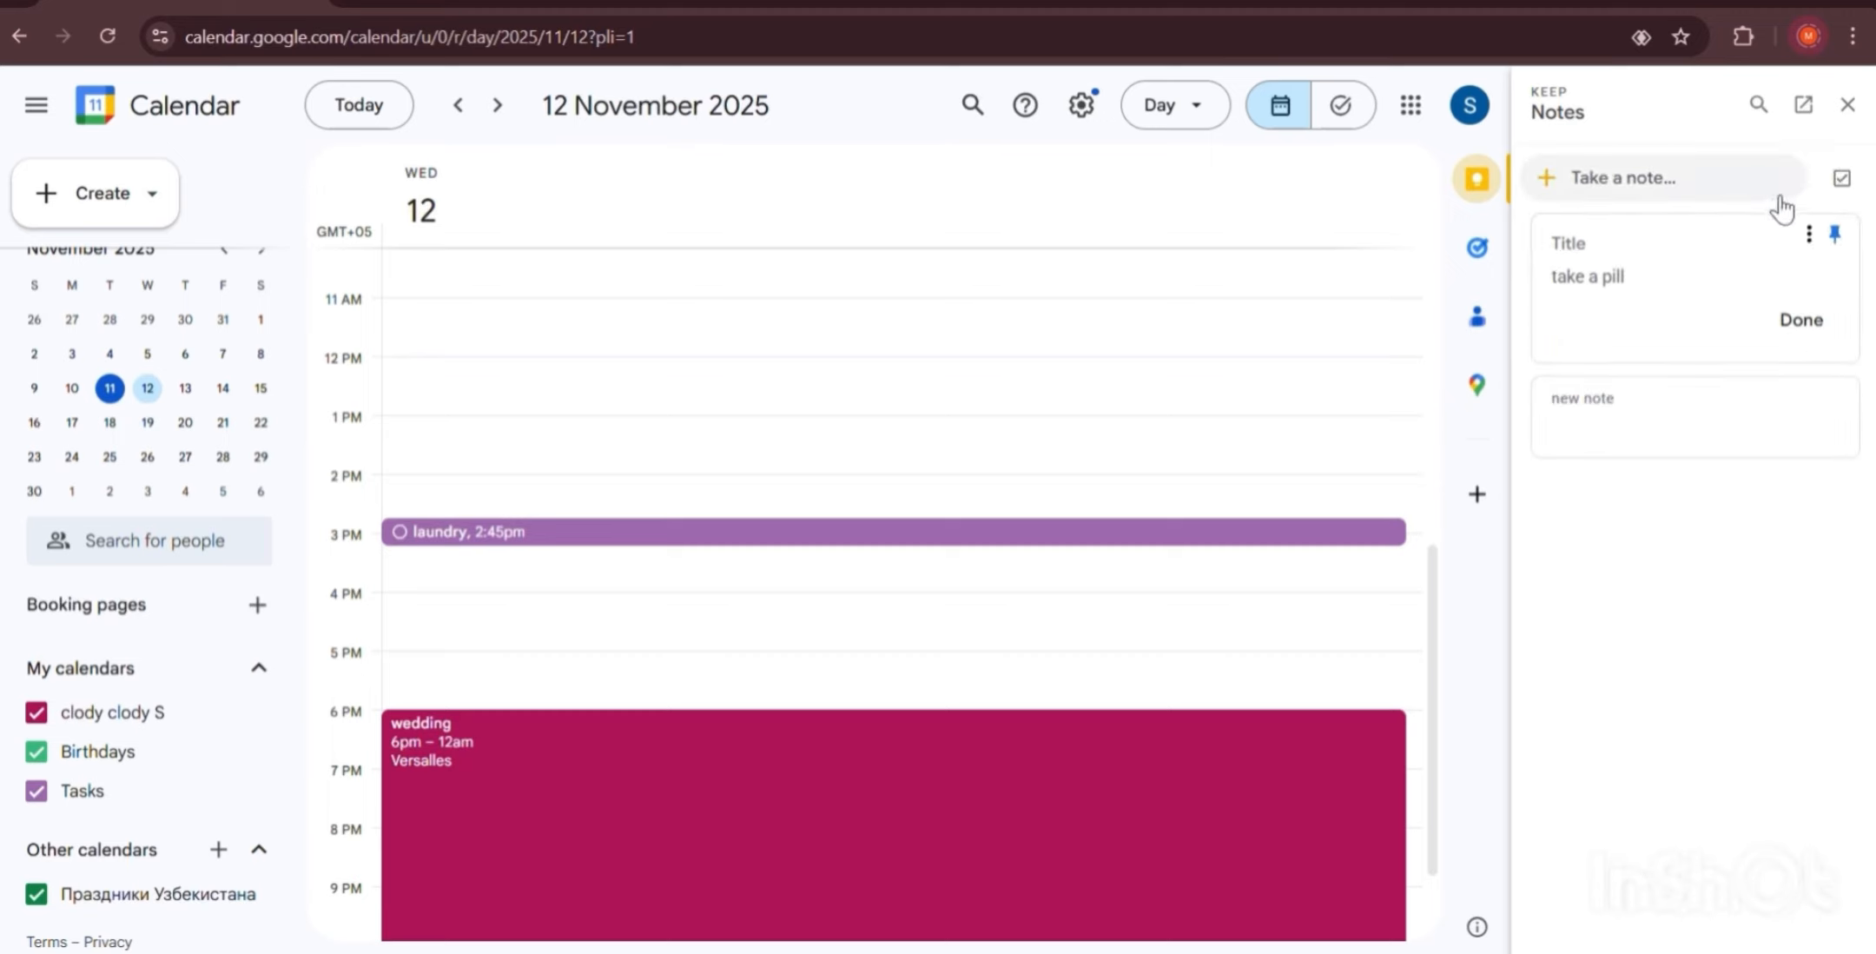
left_click(1848, 105)
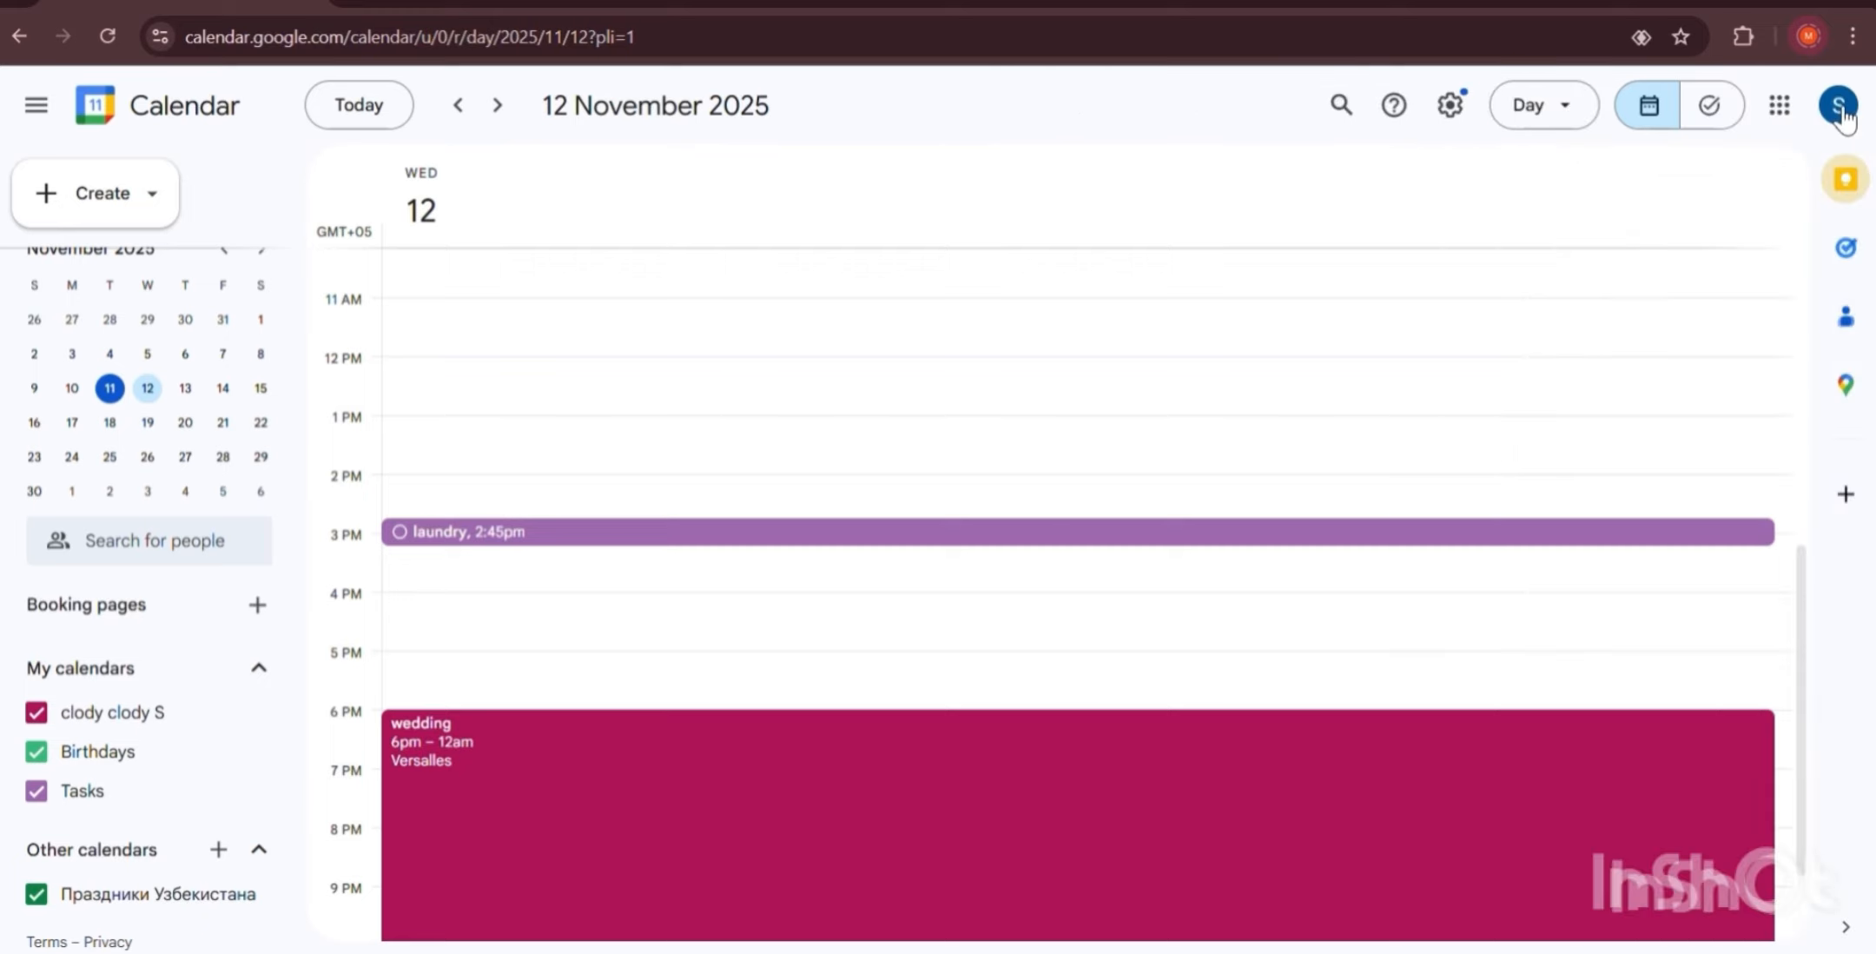
In the Tasks panel, rename the default 'Мои задачи' task list to 'my tasks'.
left_click(1846, 248)
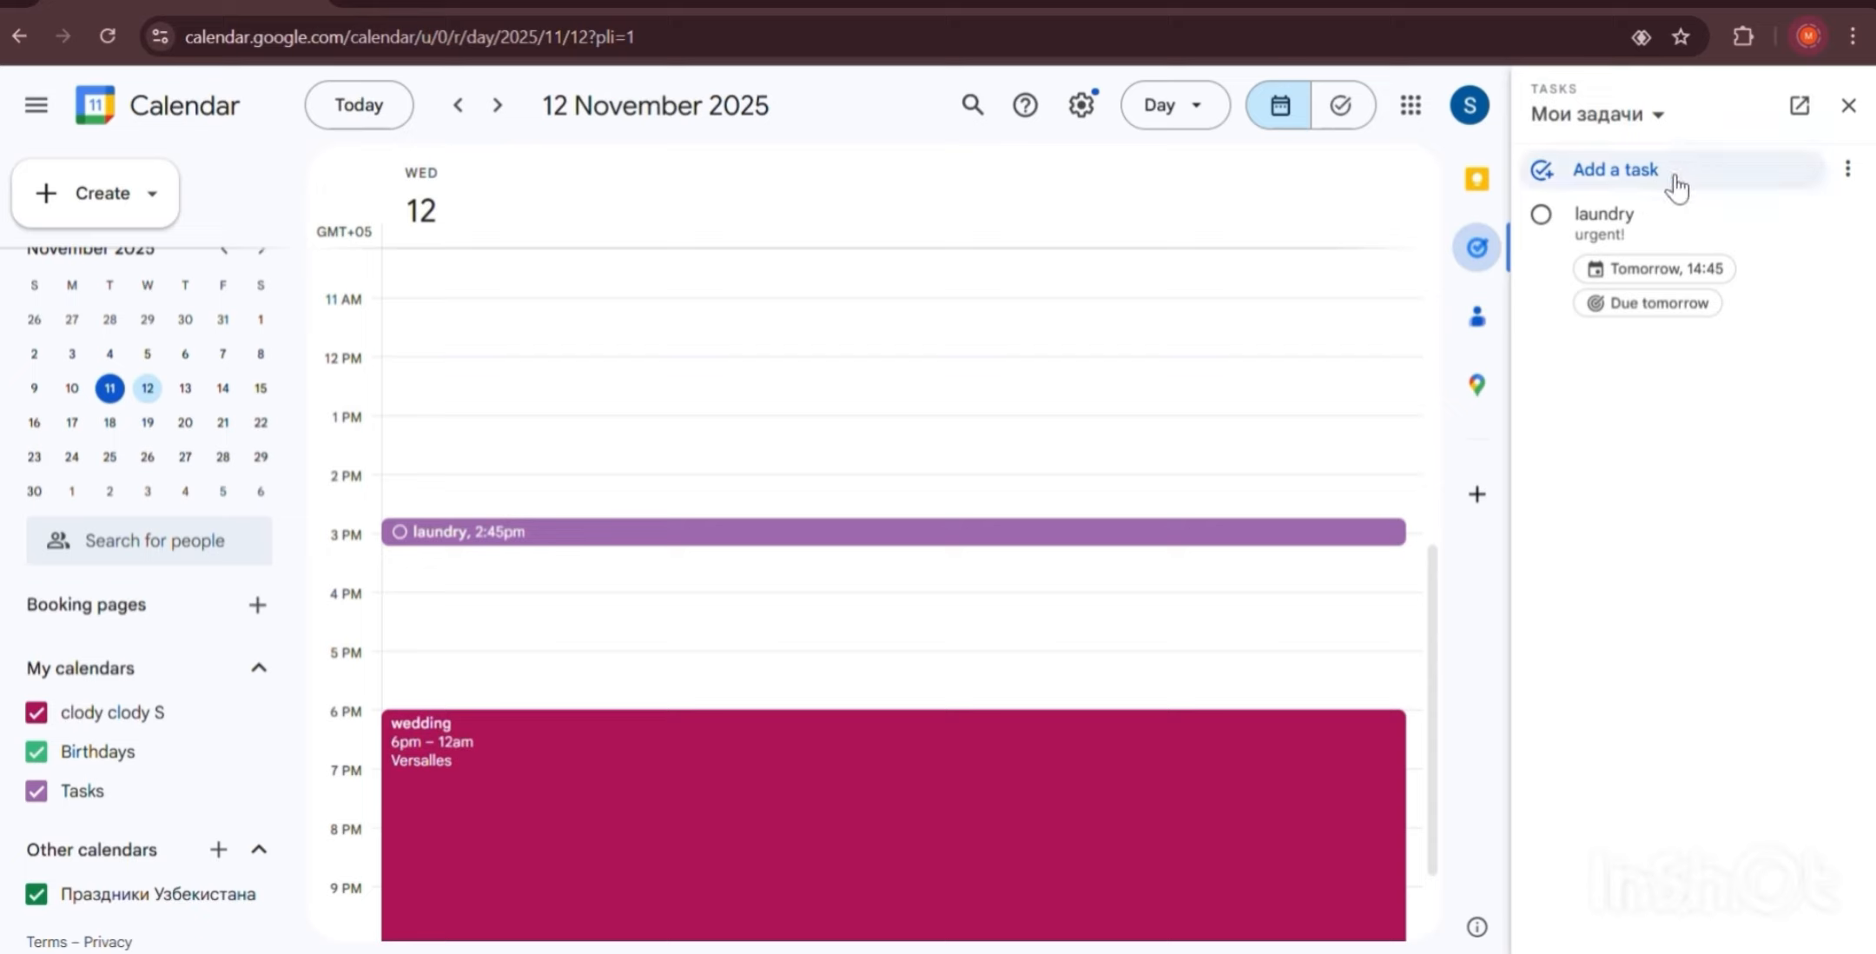
left_click(1848, 169)
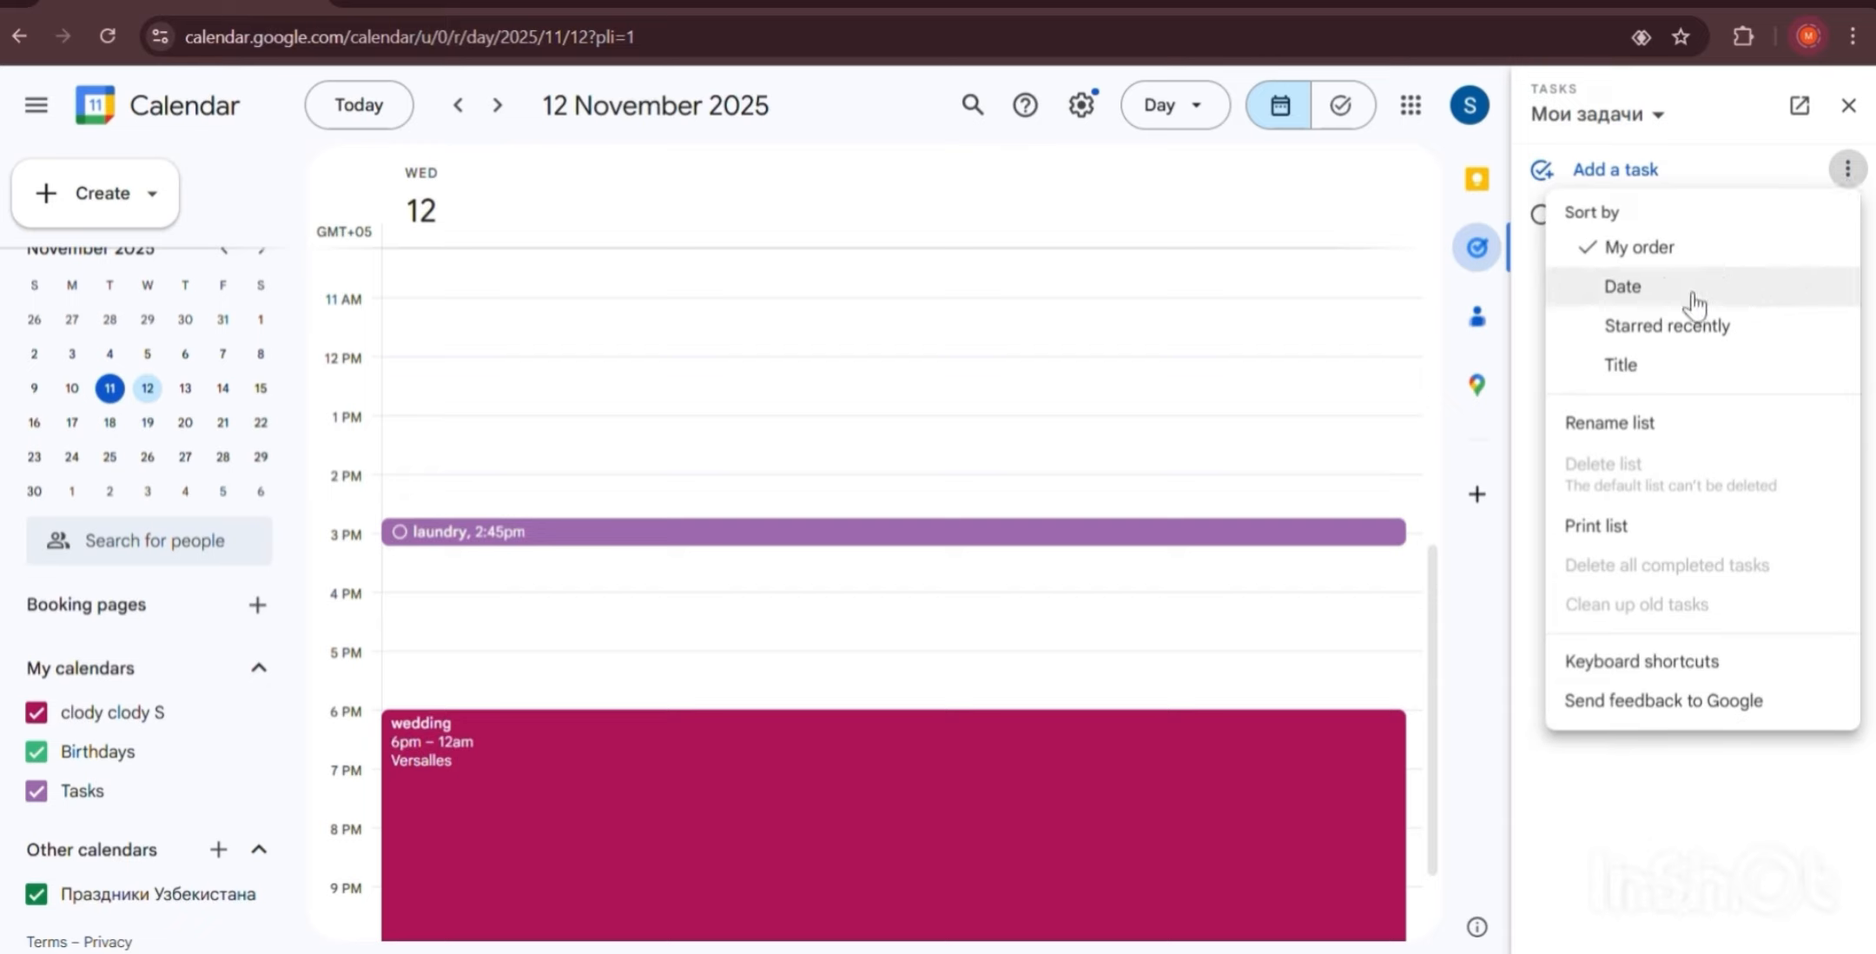
left_click(1610, 424)
type("my tasks")
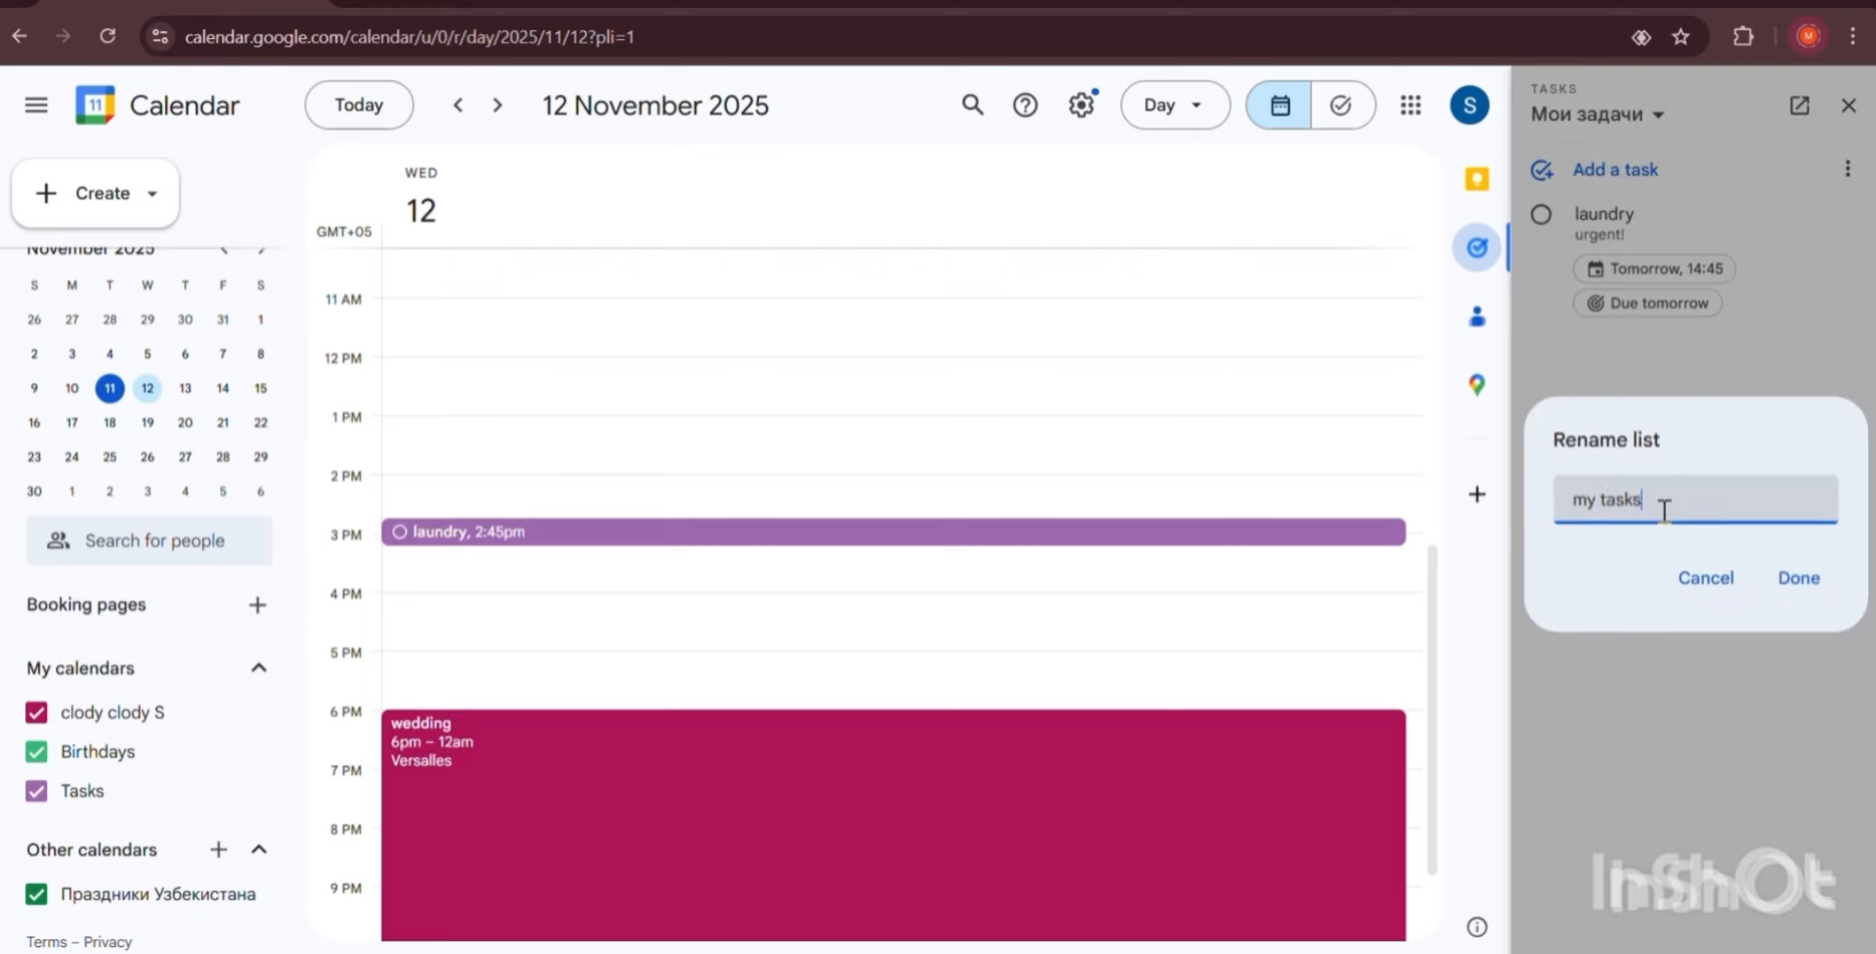
key("Return")
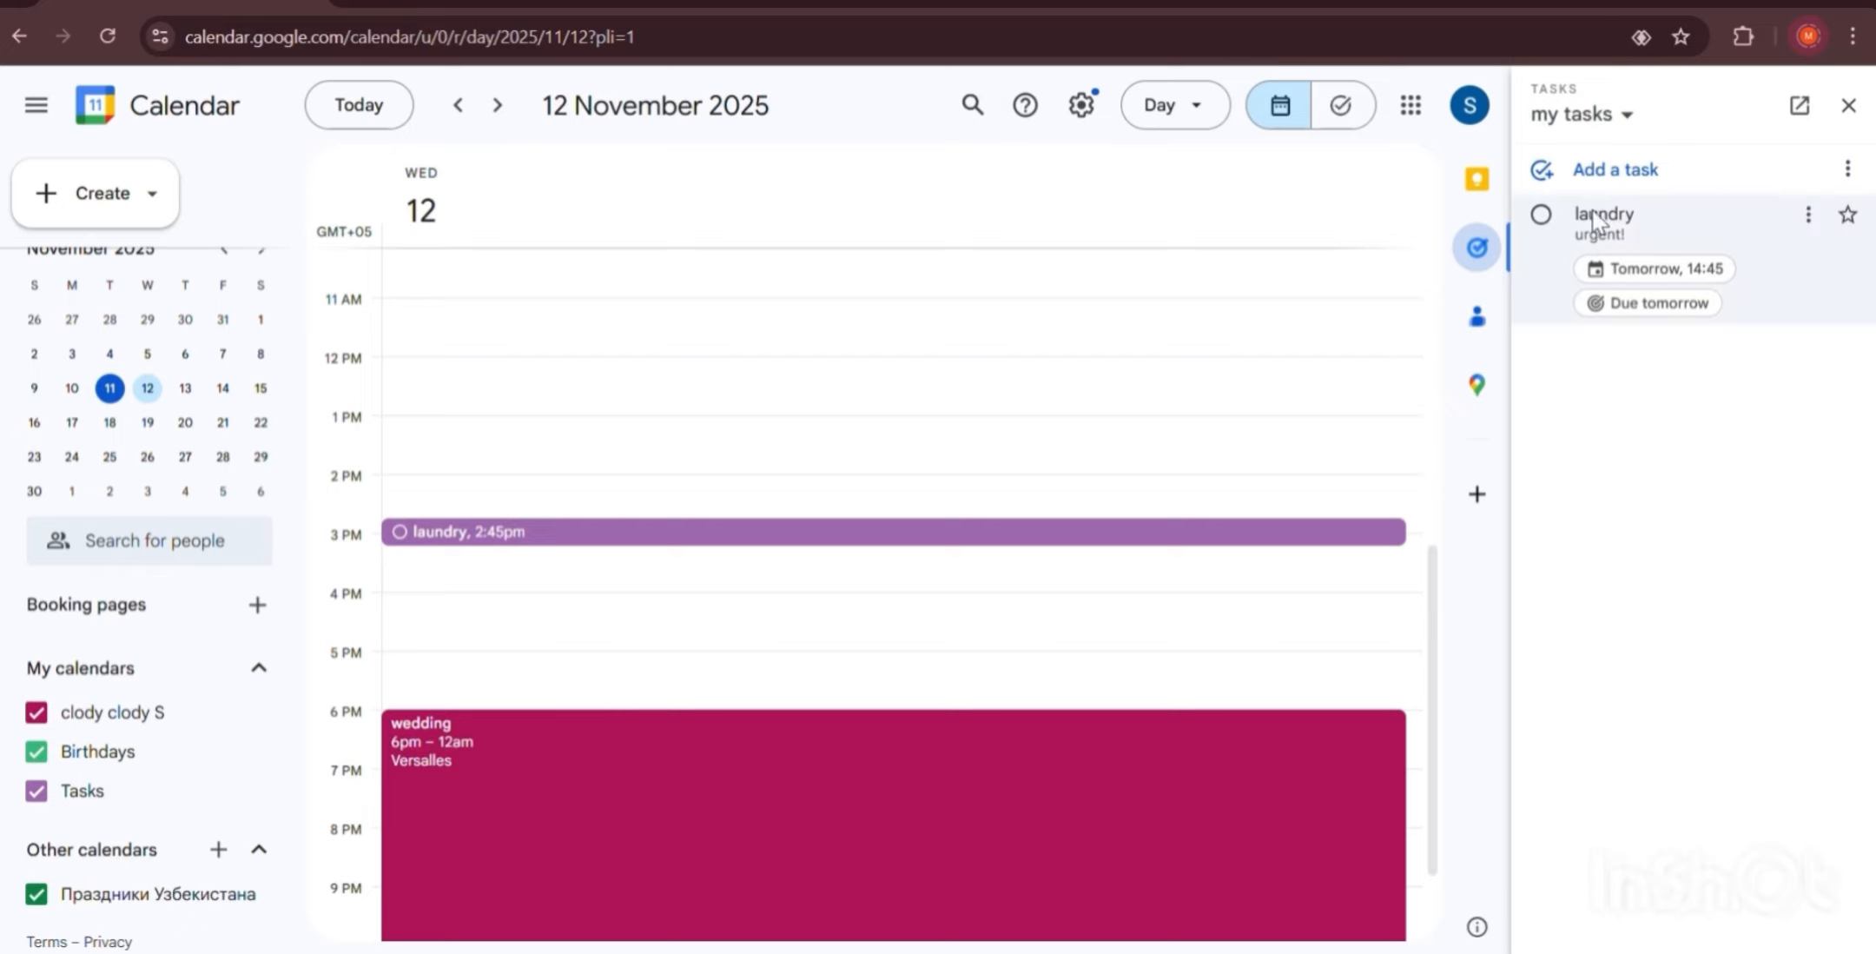
Add a subtask titled 'wash only white clothes' beneath the laundry task, leaving its deadline unchanged.
left_click(1677, 225)
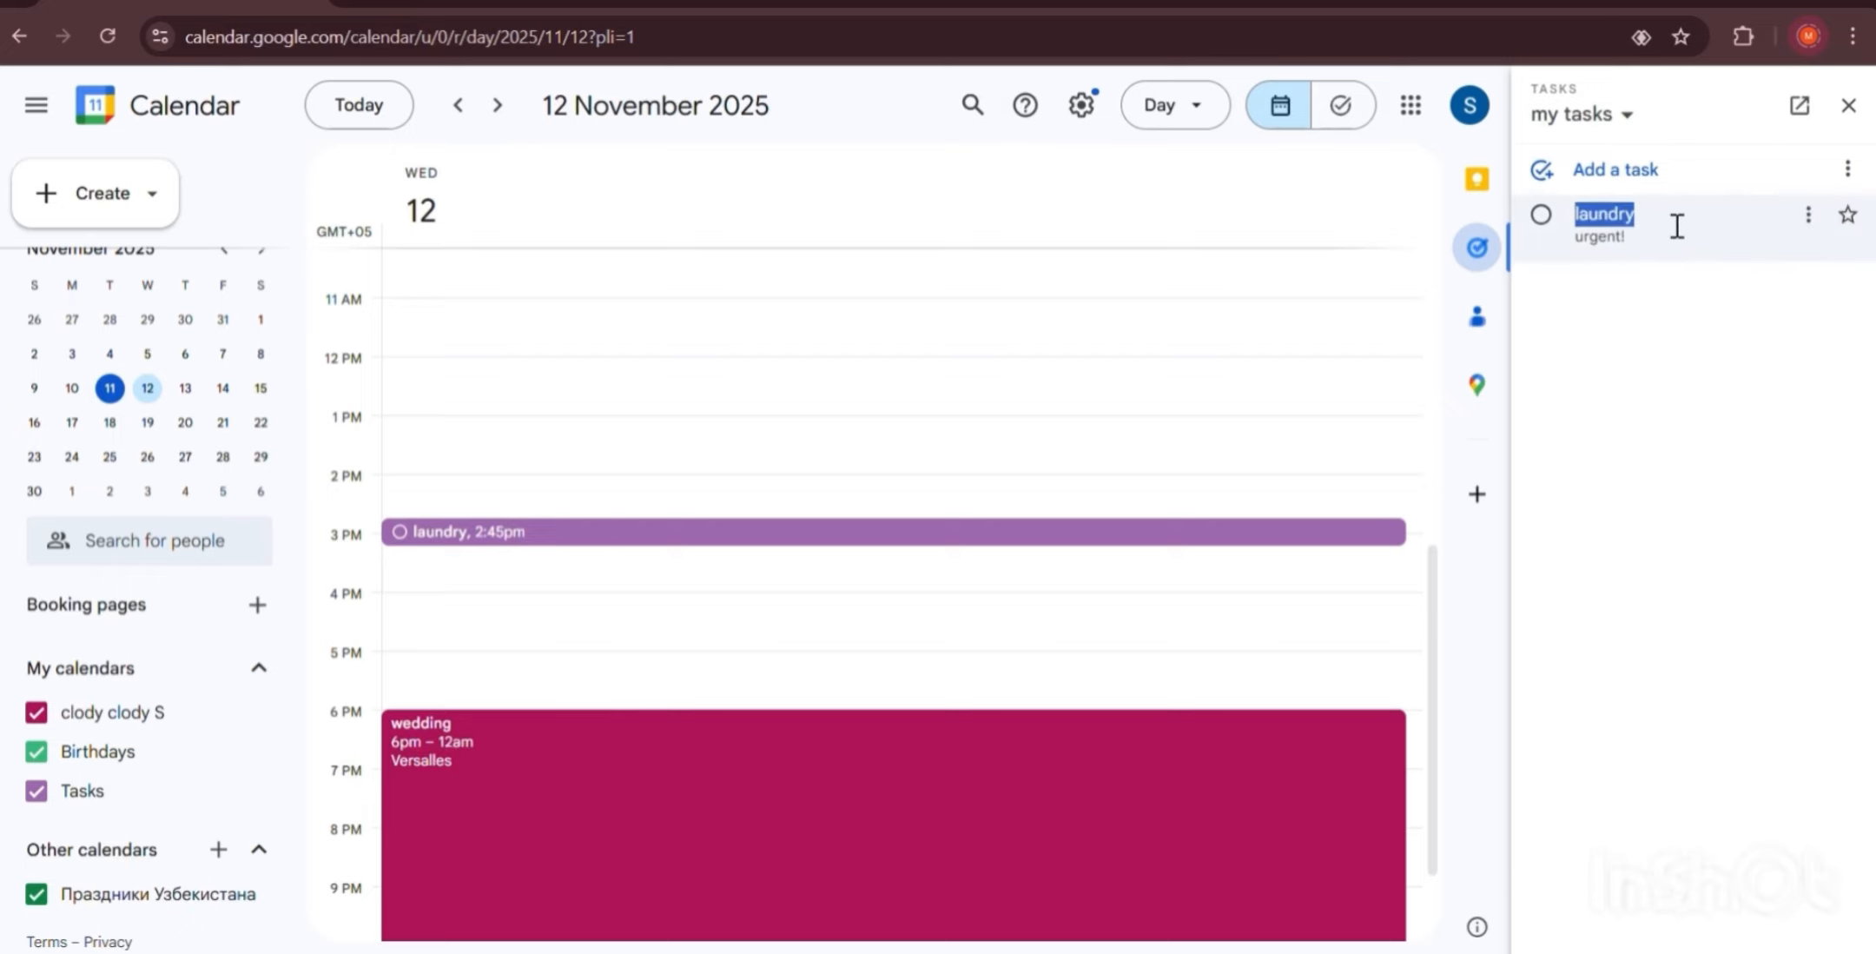
left_click(1809, 214)
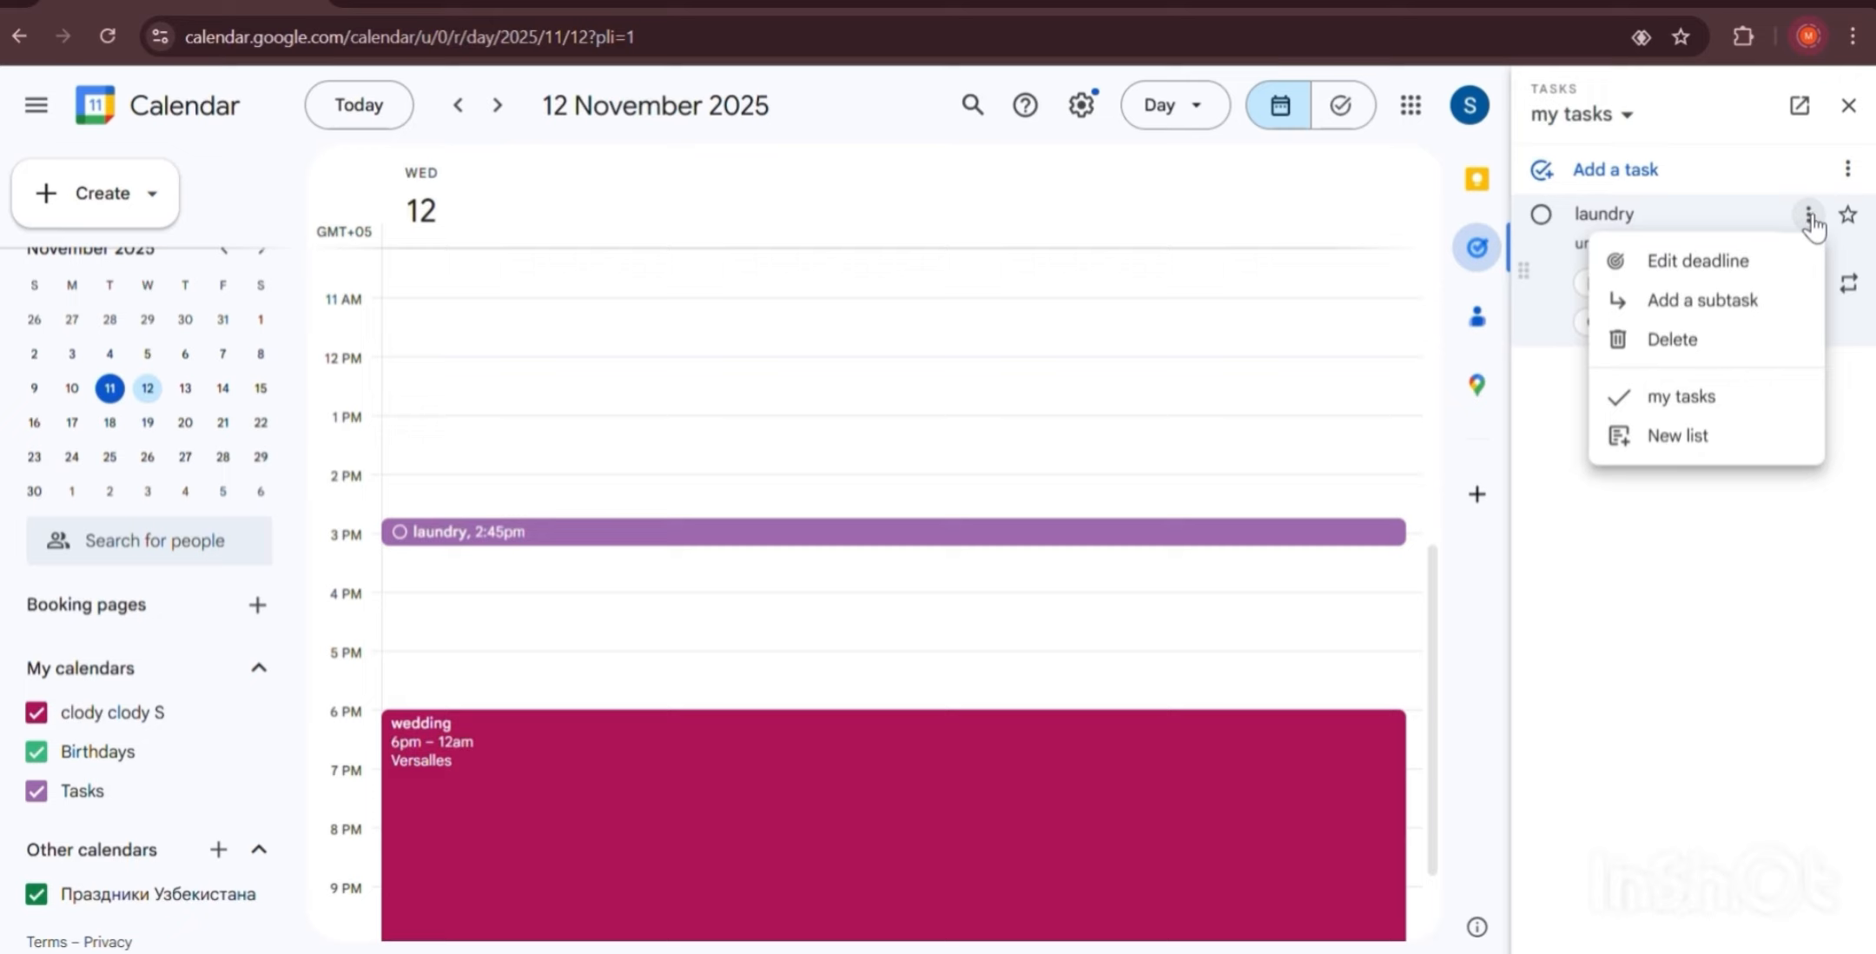
left_click(1669, 267)
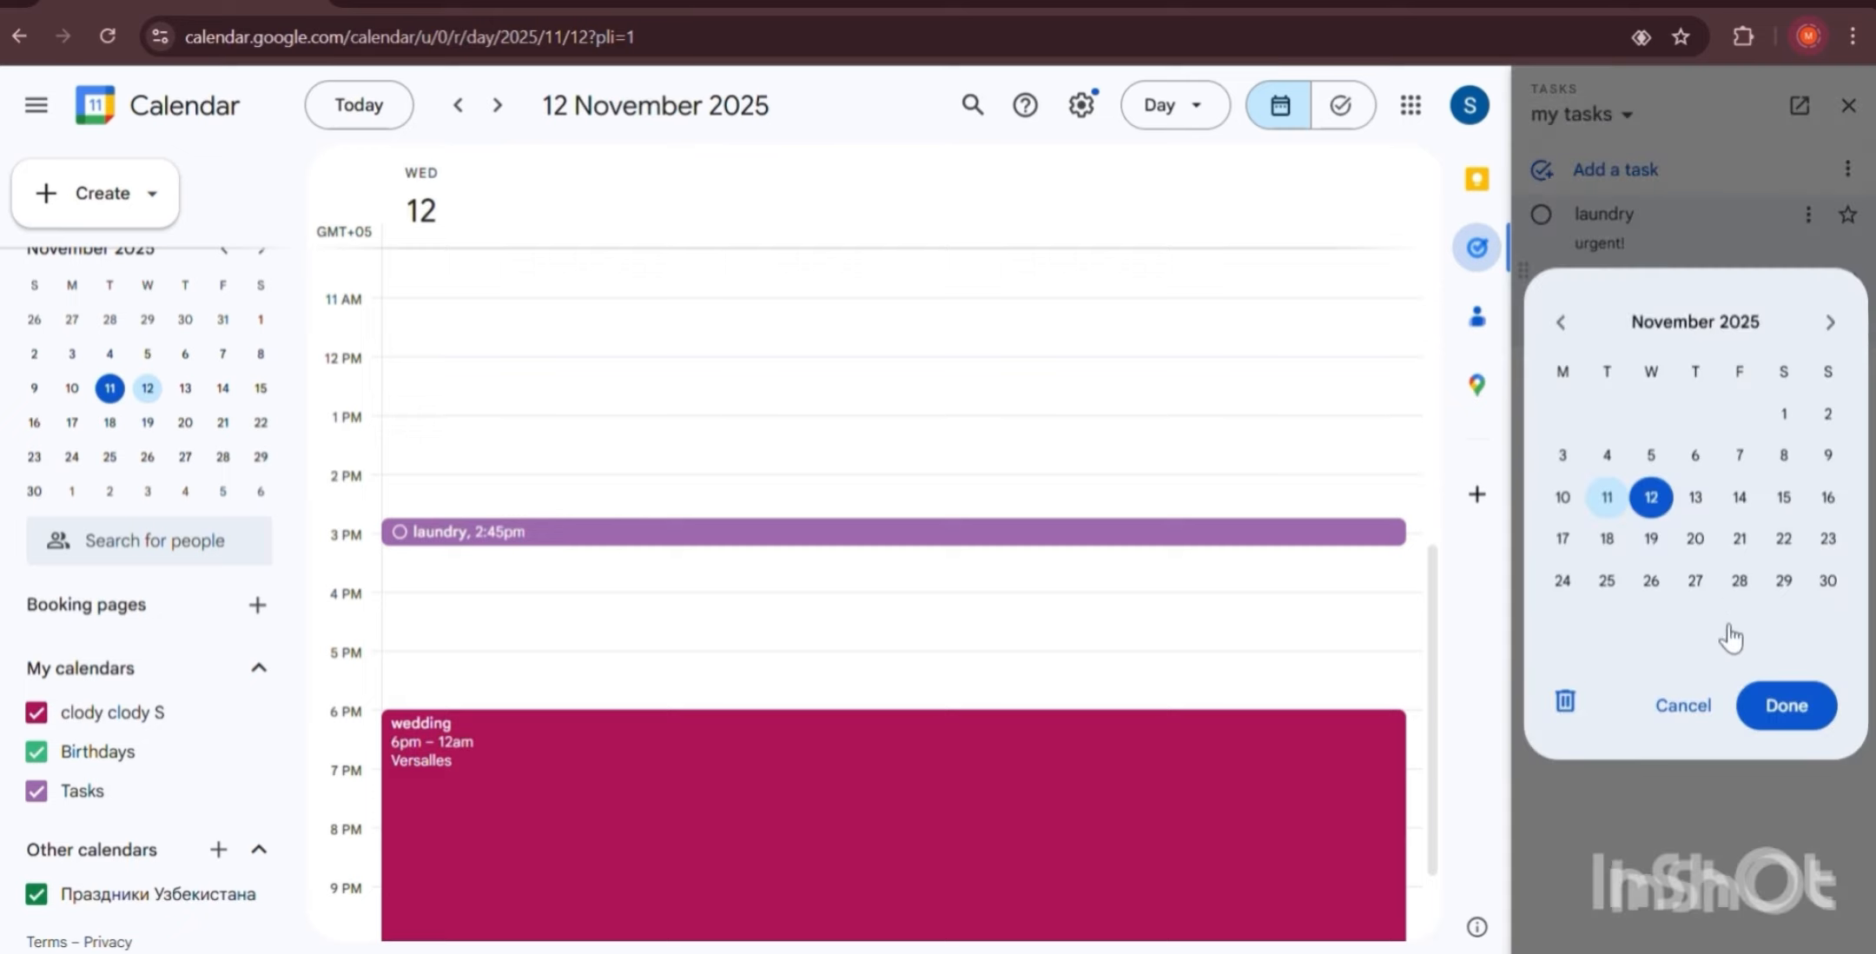
left_click(1694, 706)
left_click(1807, 215)
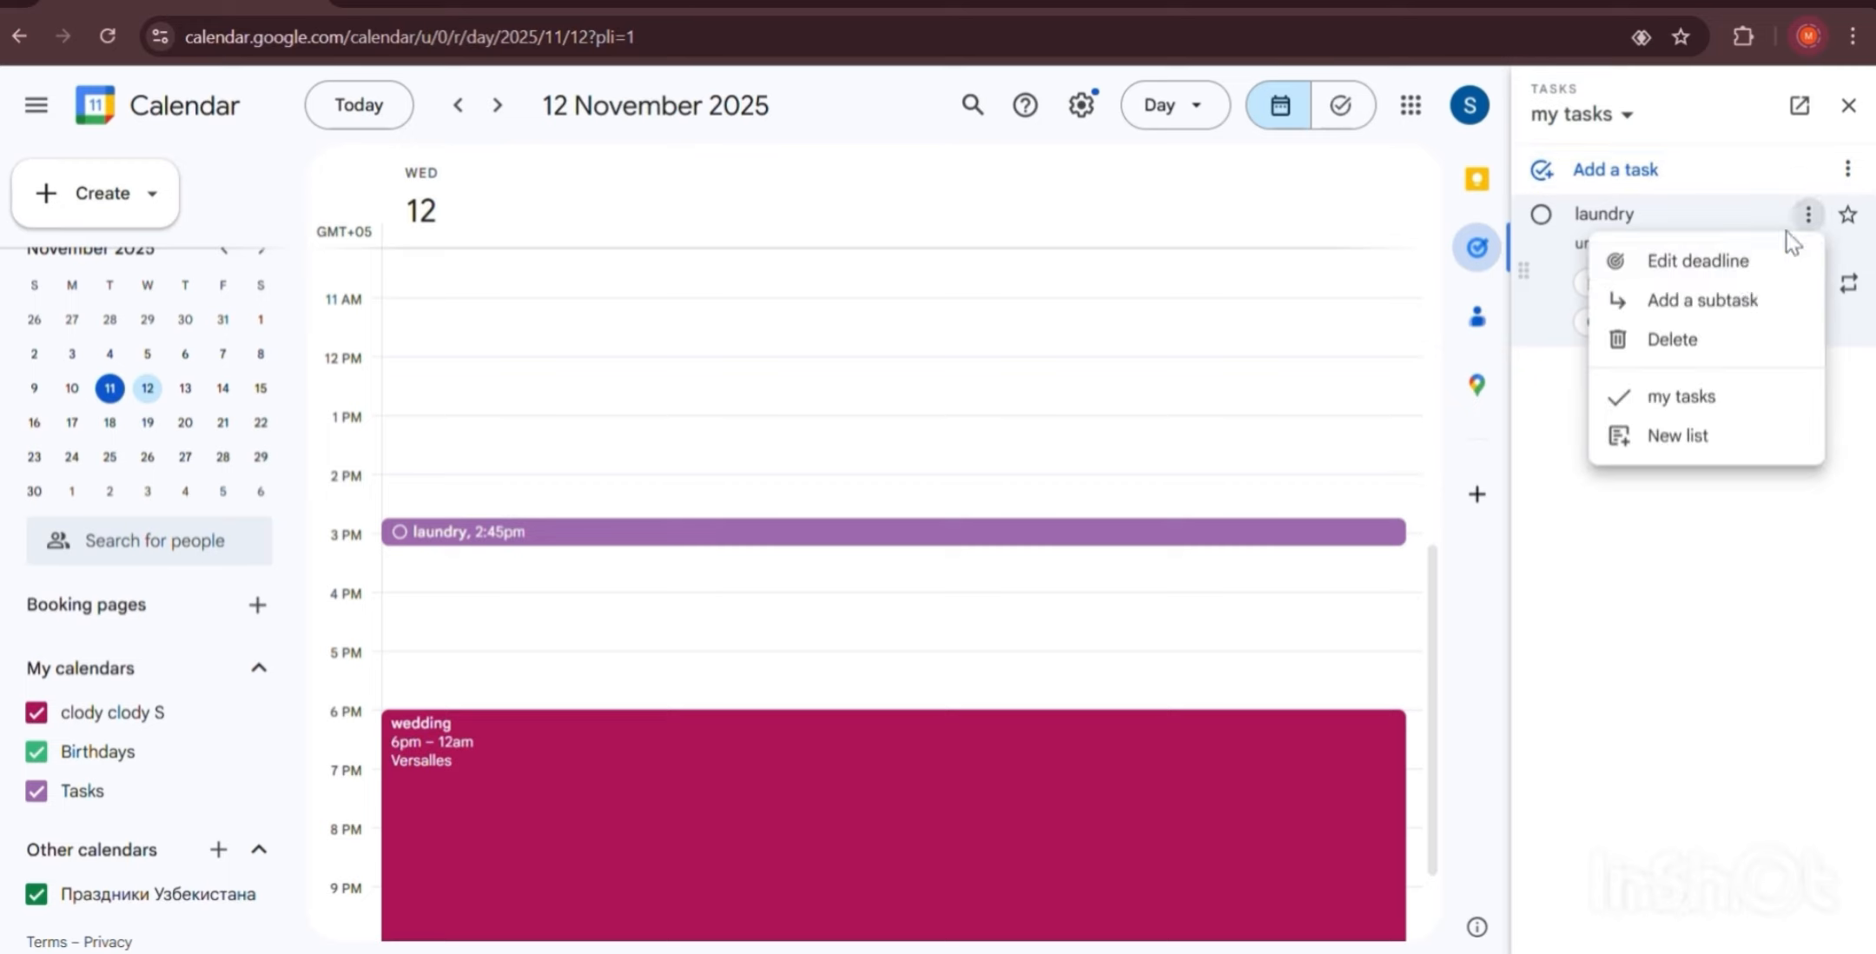
left_click(1704, 311)
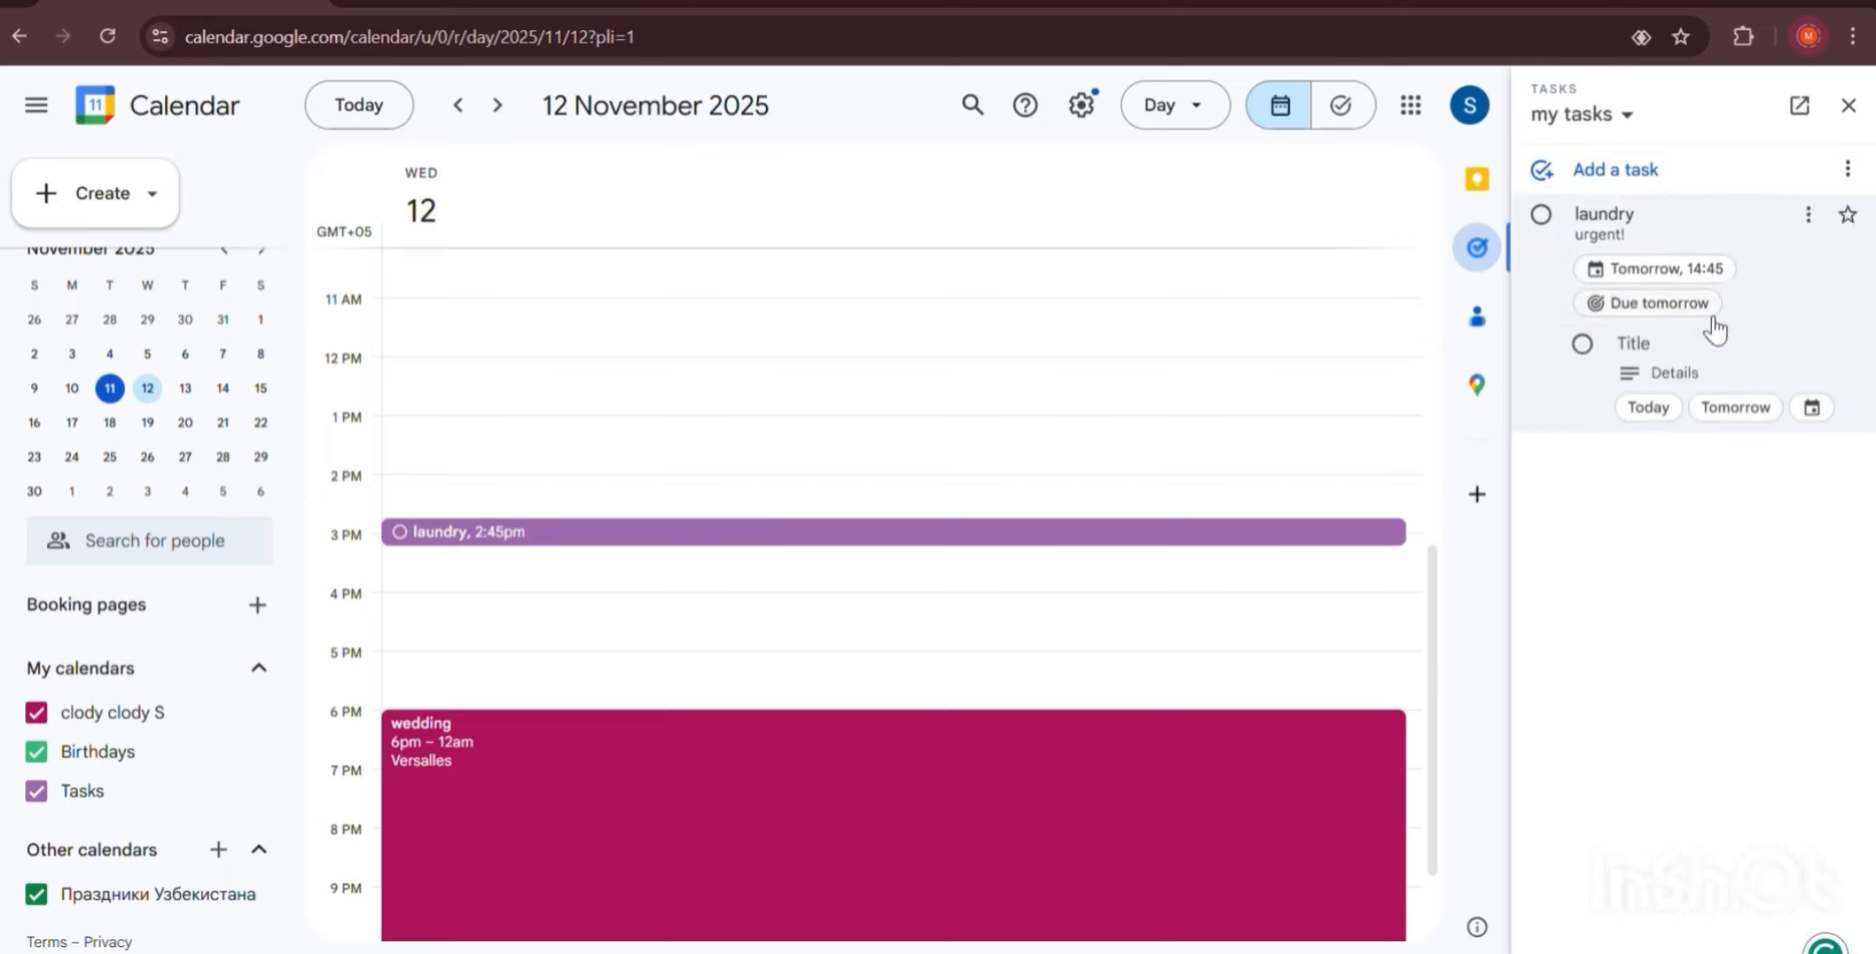
type("wash o")
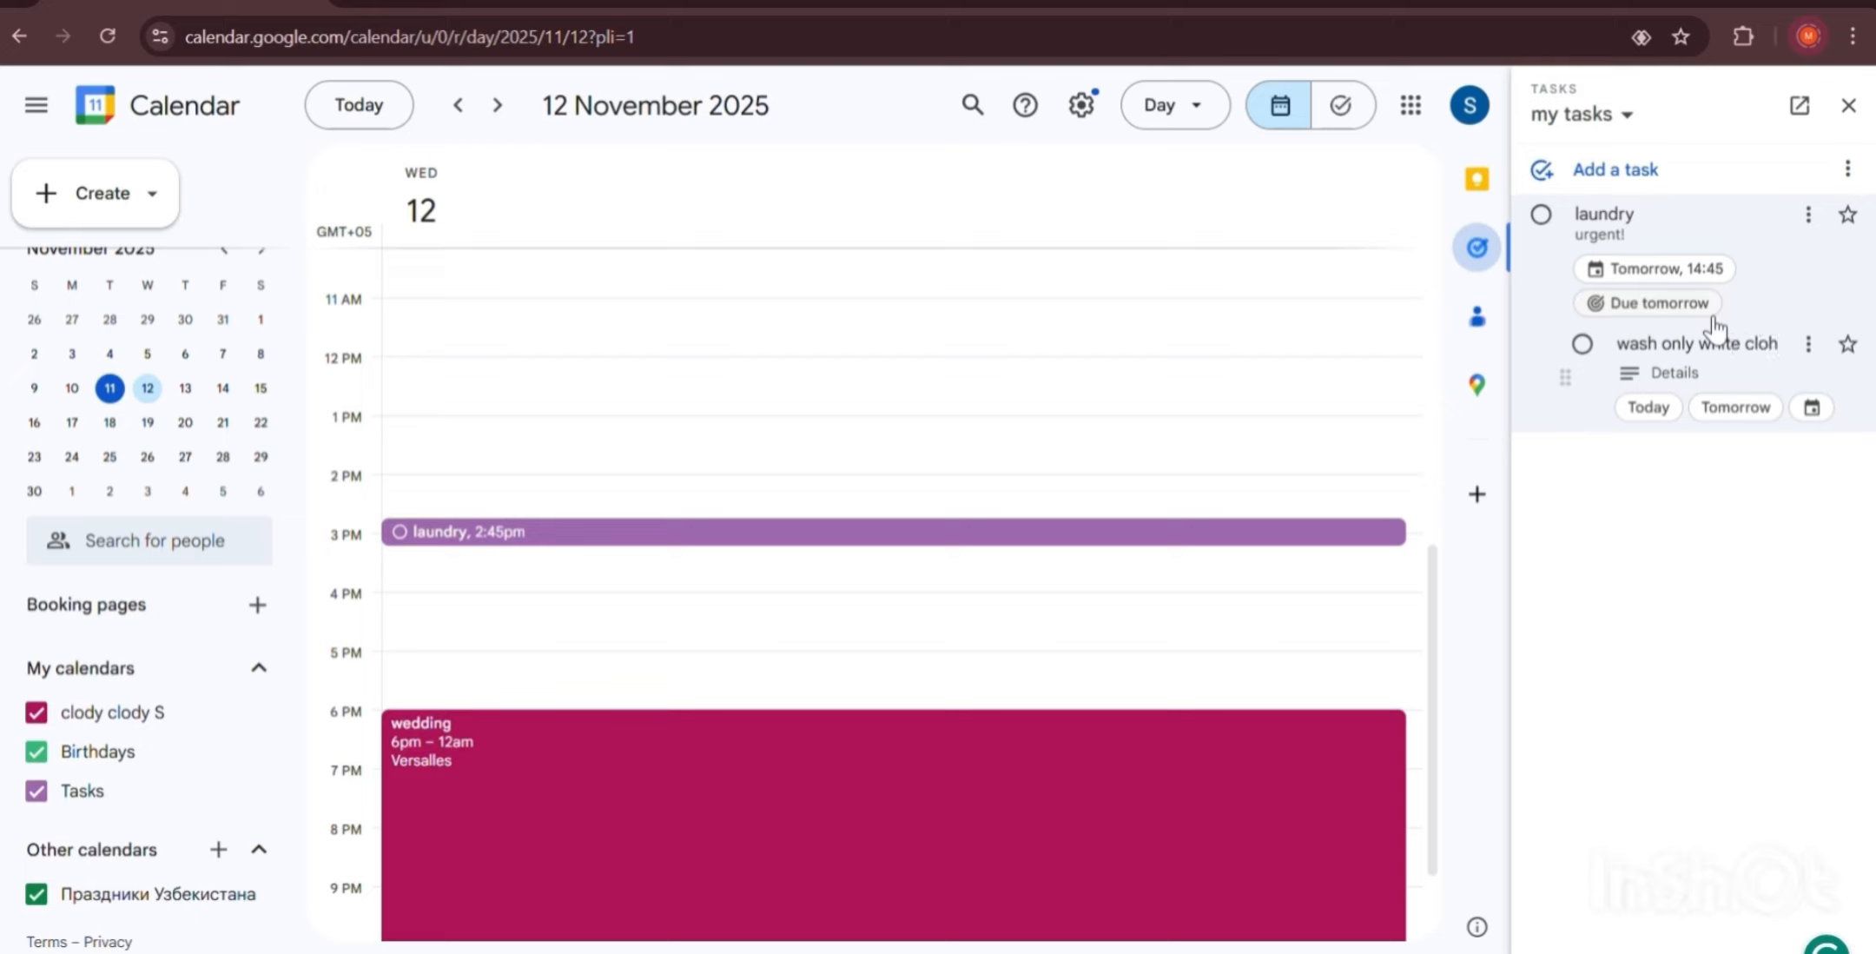
type("nly white cloth")
key("BackSpace")
type("thes")
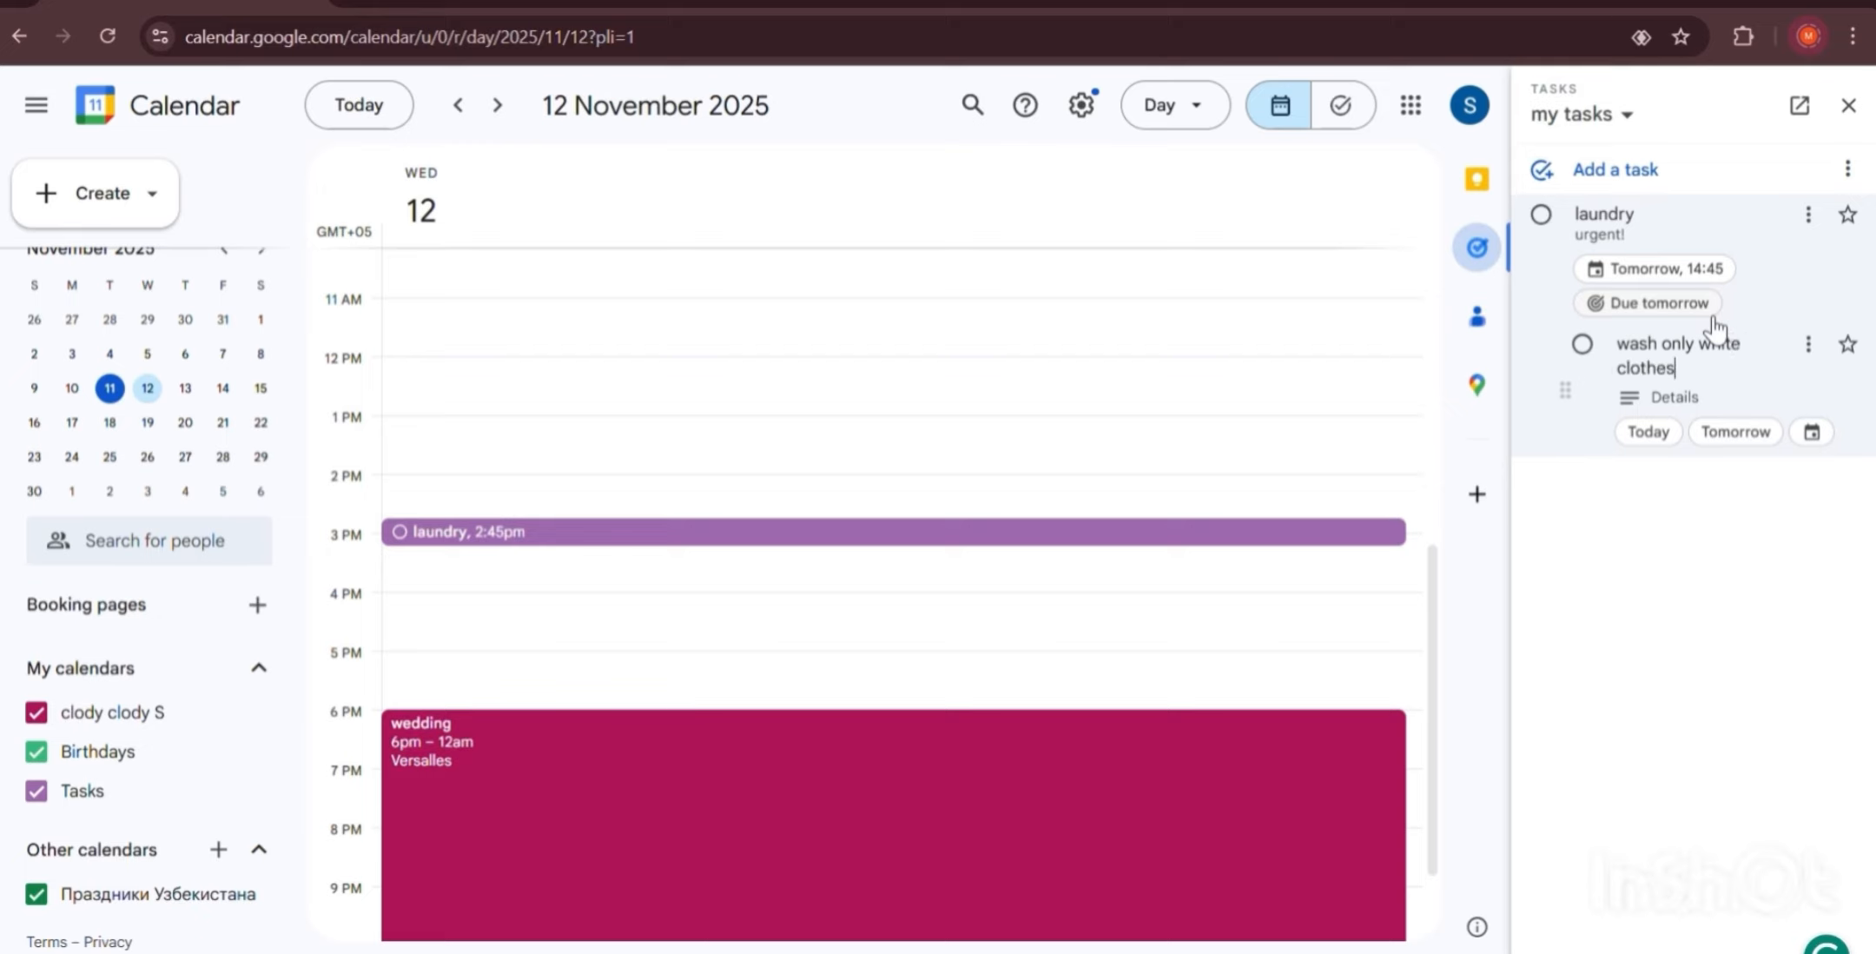
left_click(1747, 543)
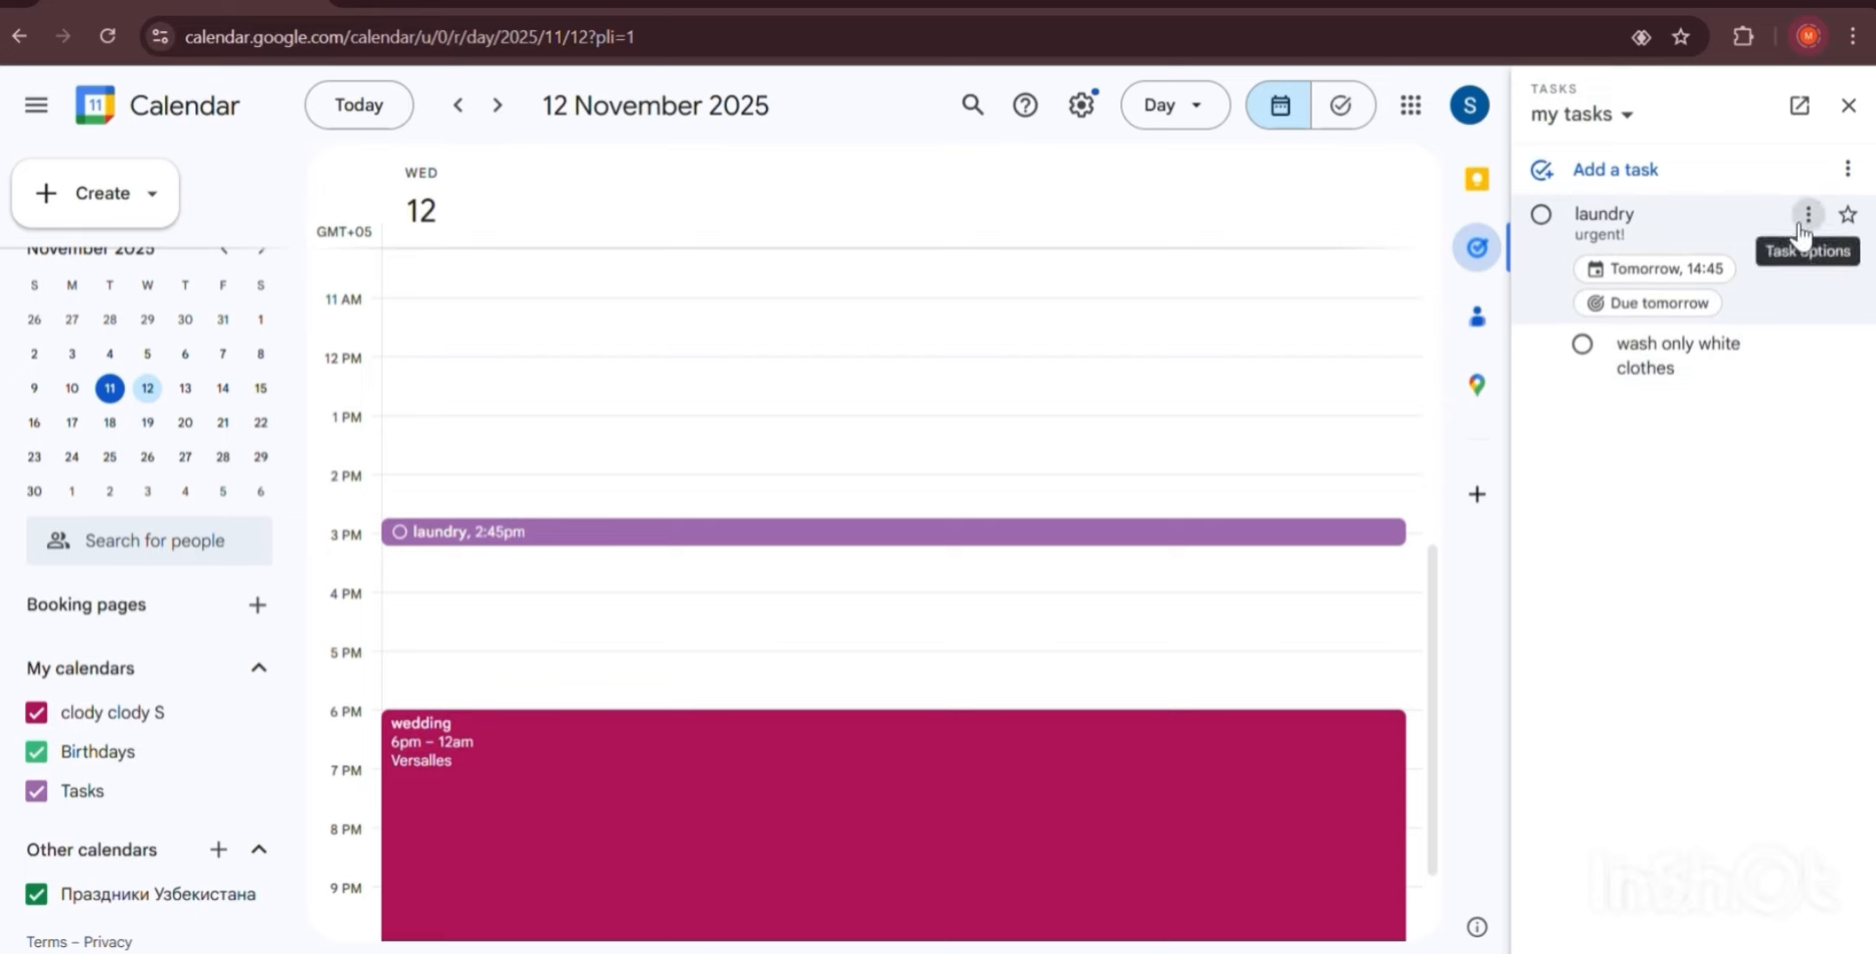
Move the laundry task into a newly created 'home tasks' list.
left_click(1809, 214)
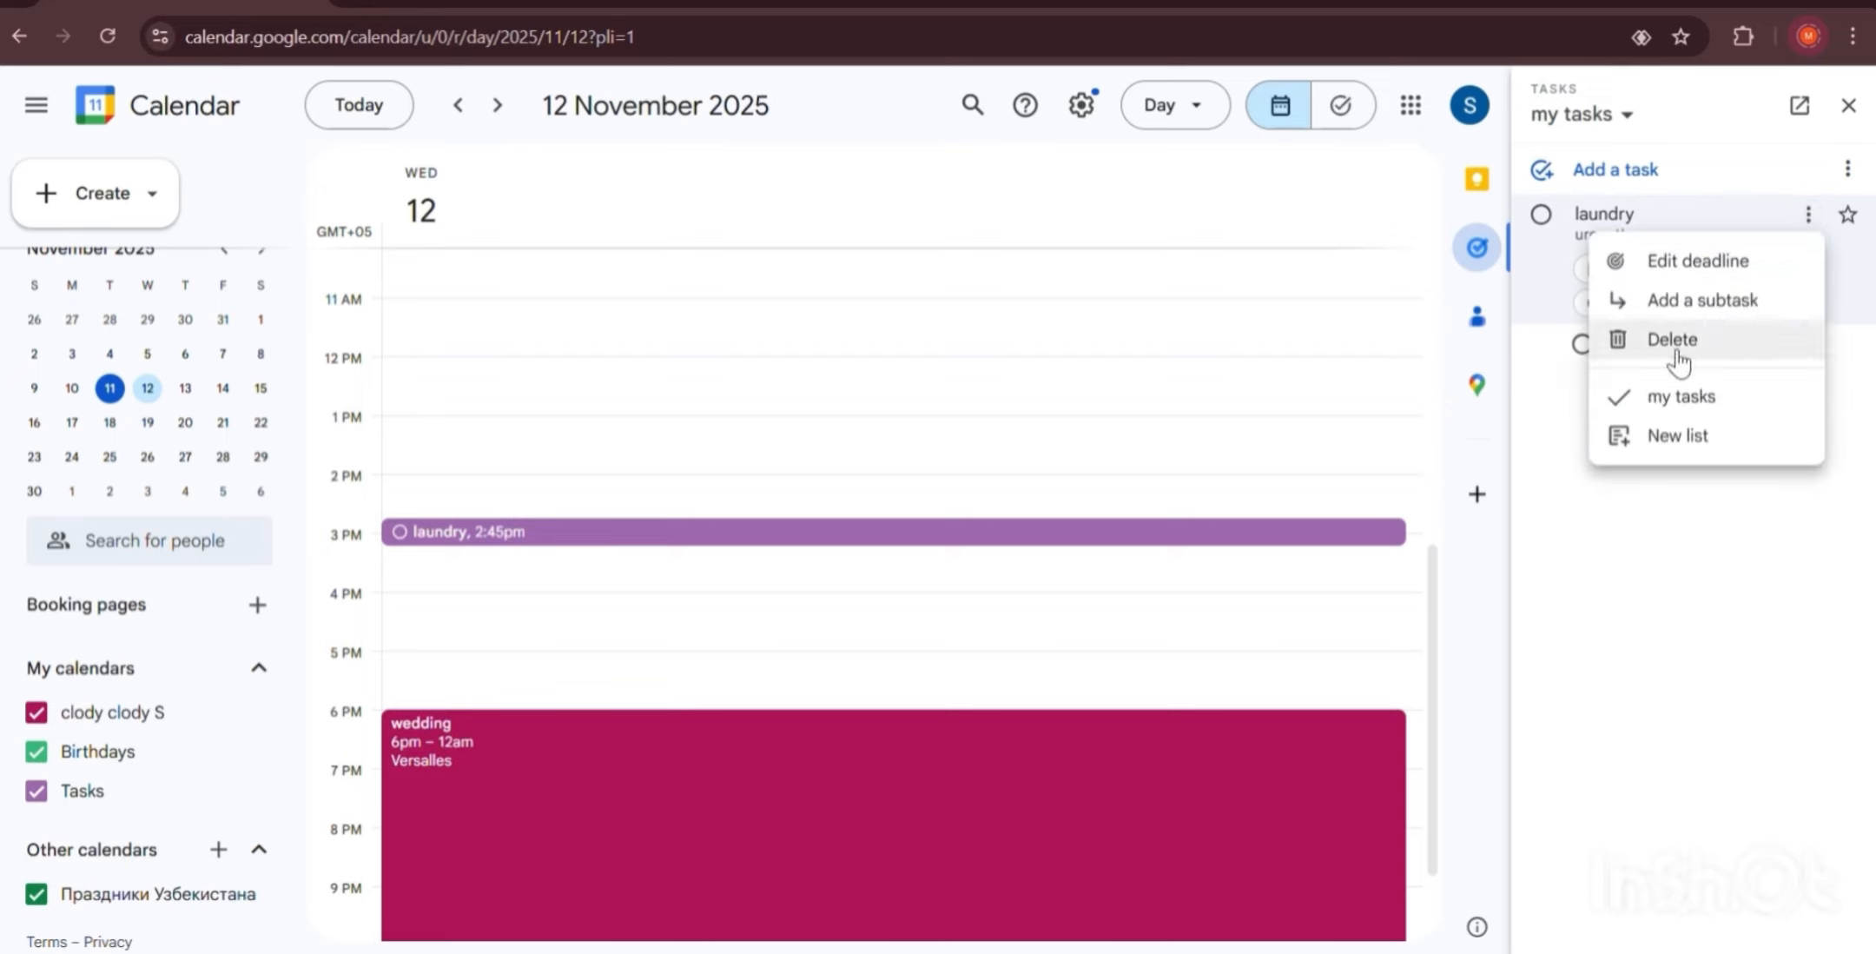
left_click(1694, 439)
type("home")
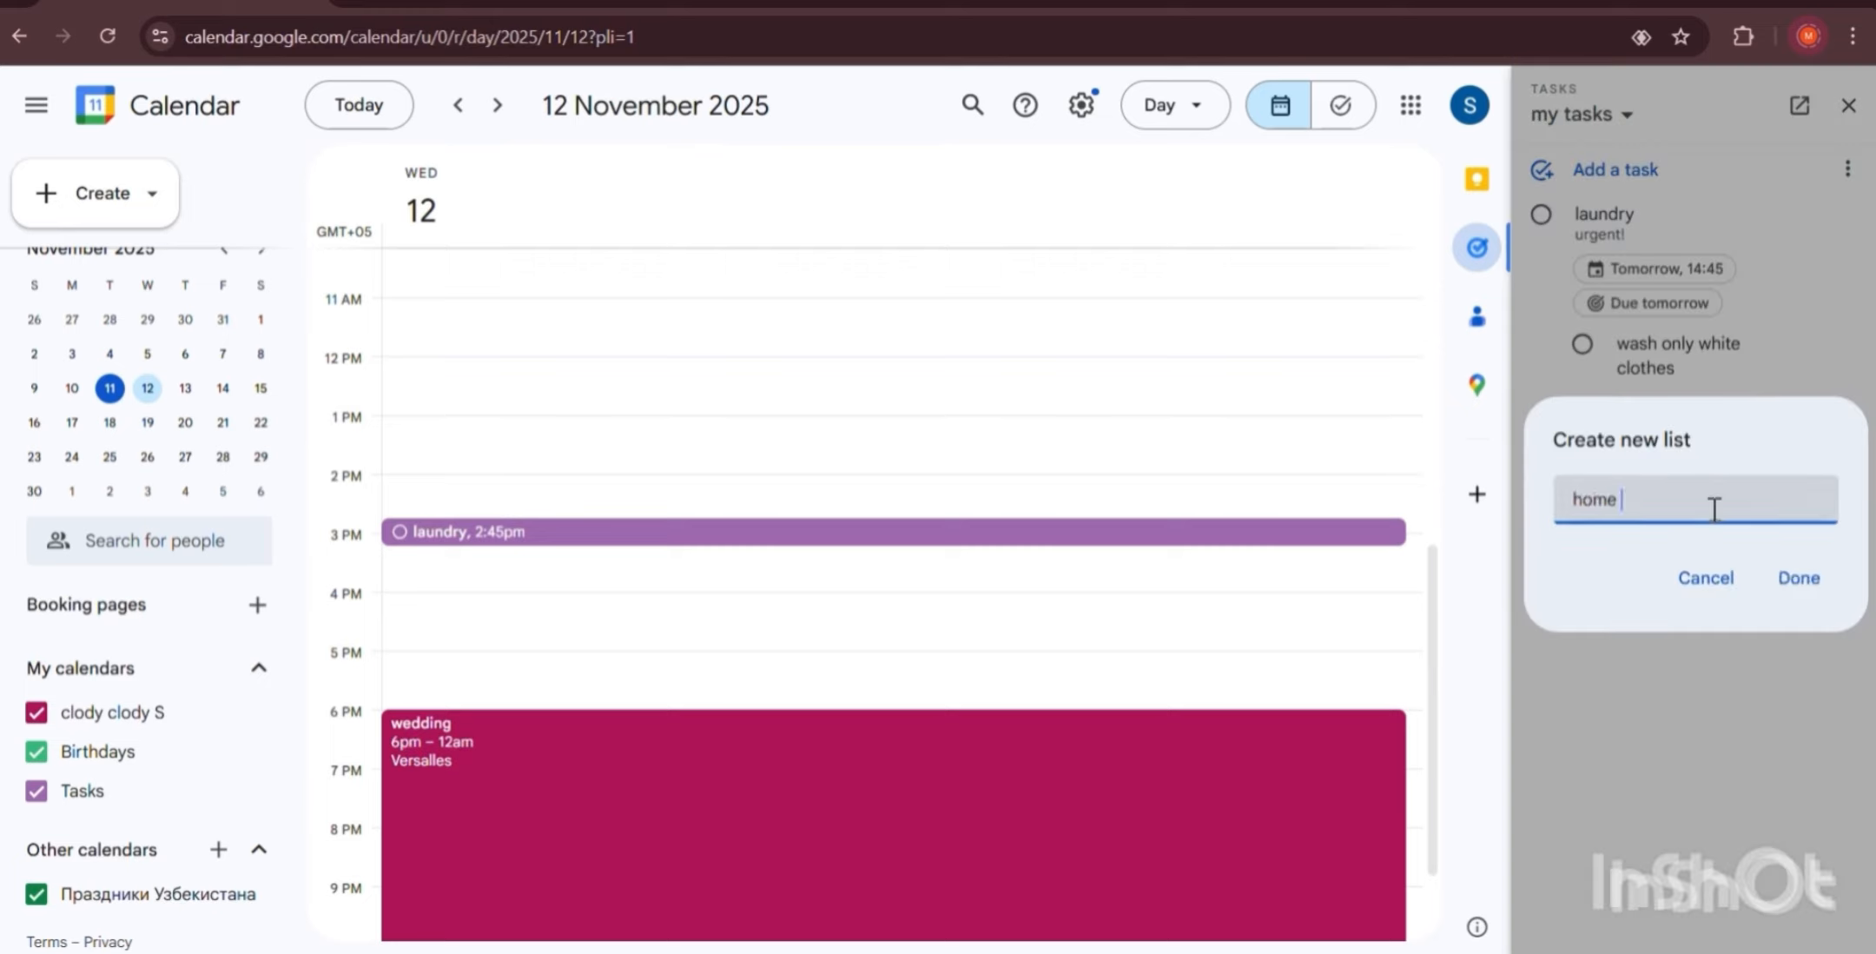
type(" tasks")
key("Return")
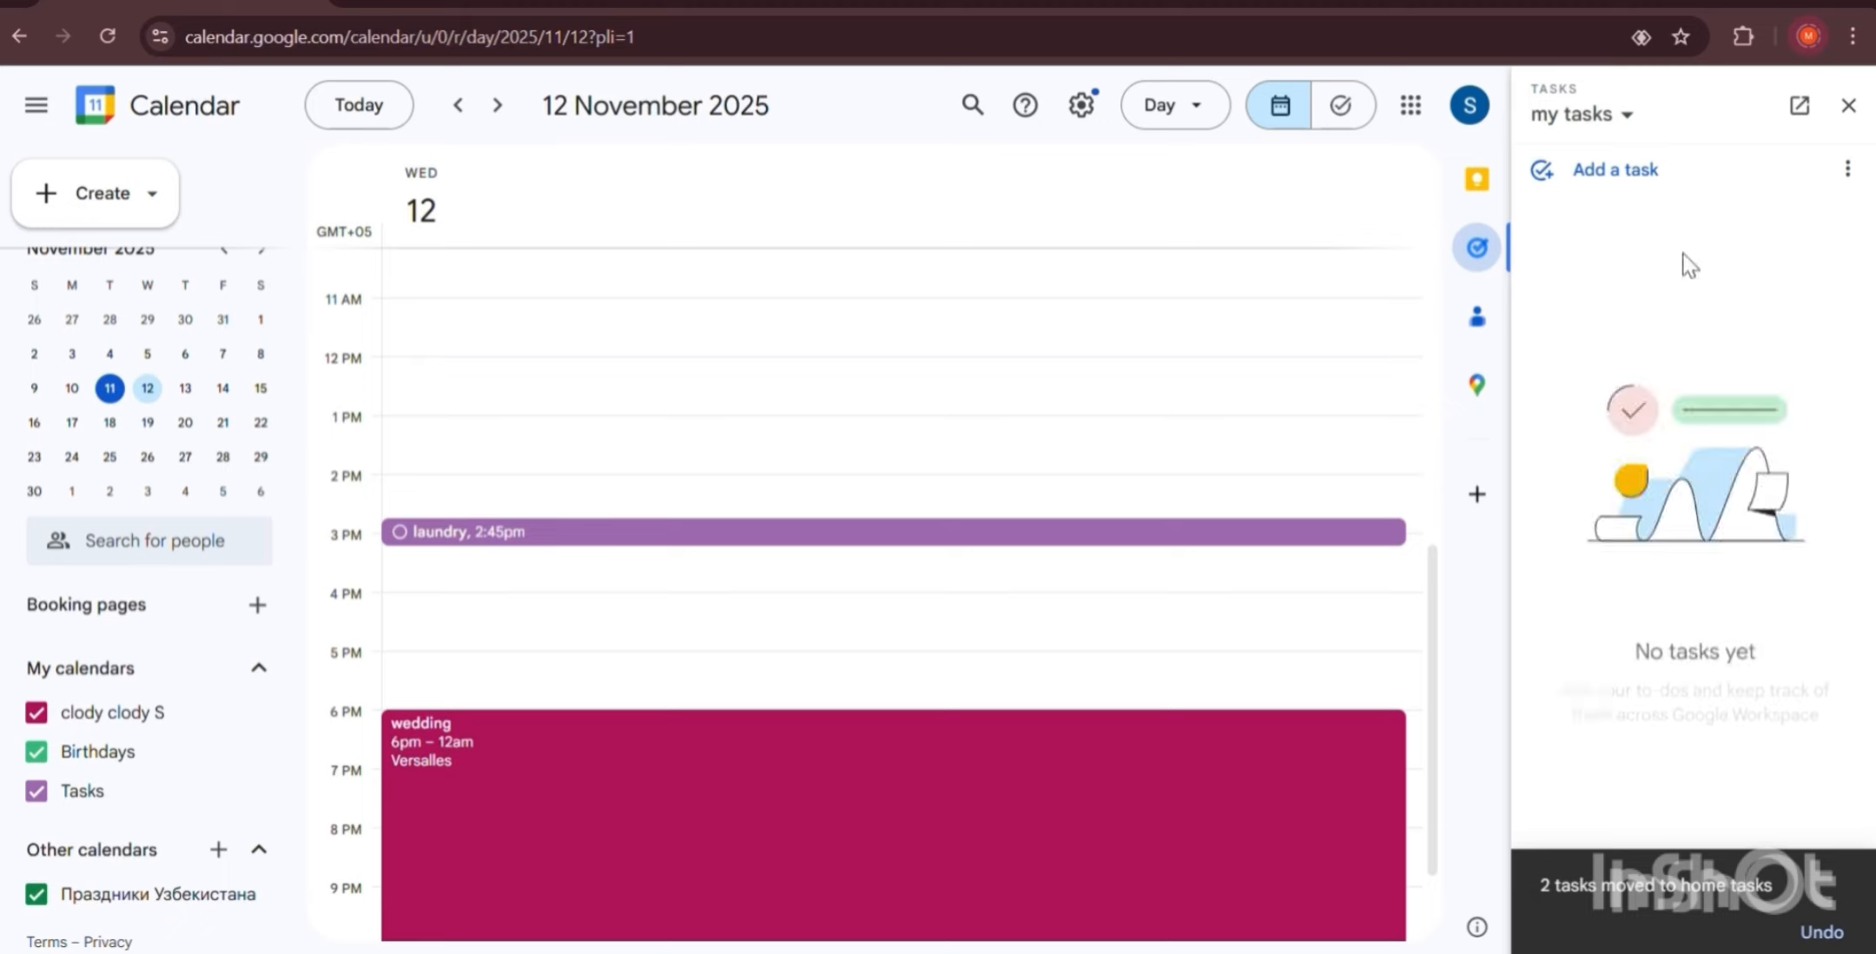
Discard the empty new task and display the 'home tasks' list.
left_click(1636, 183)
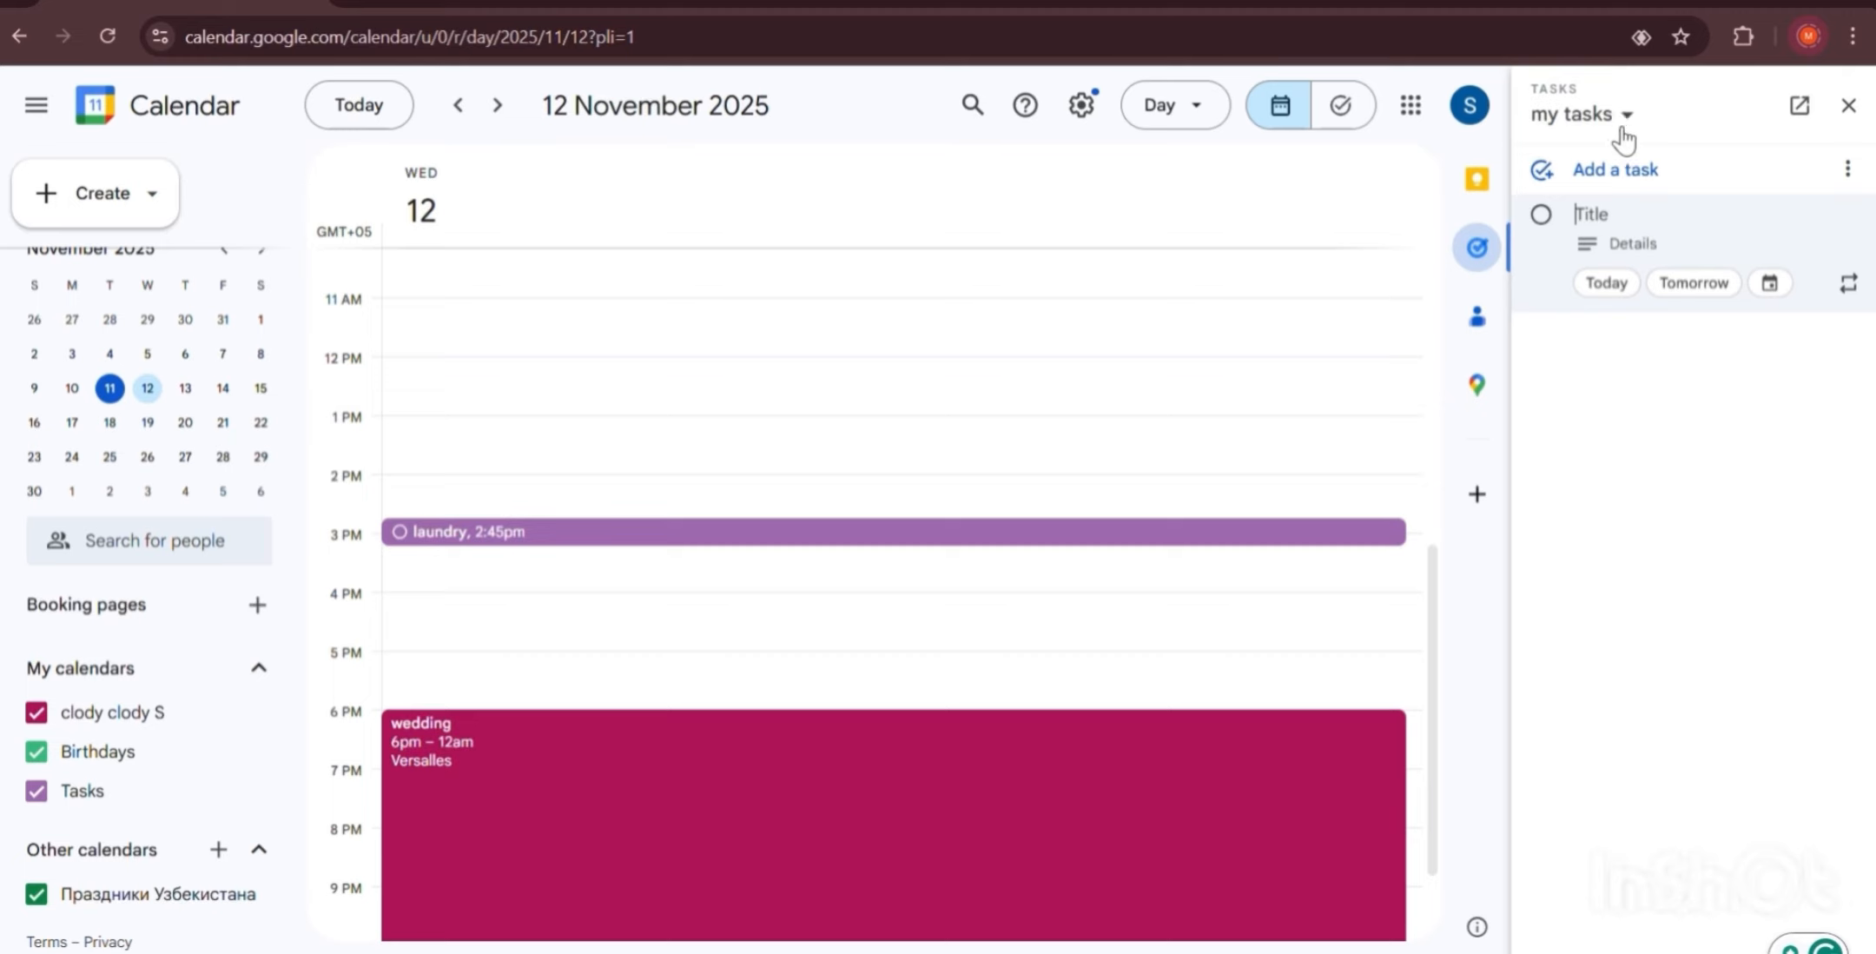
left_click(1644, 369)
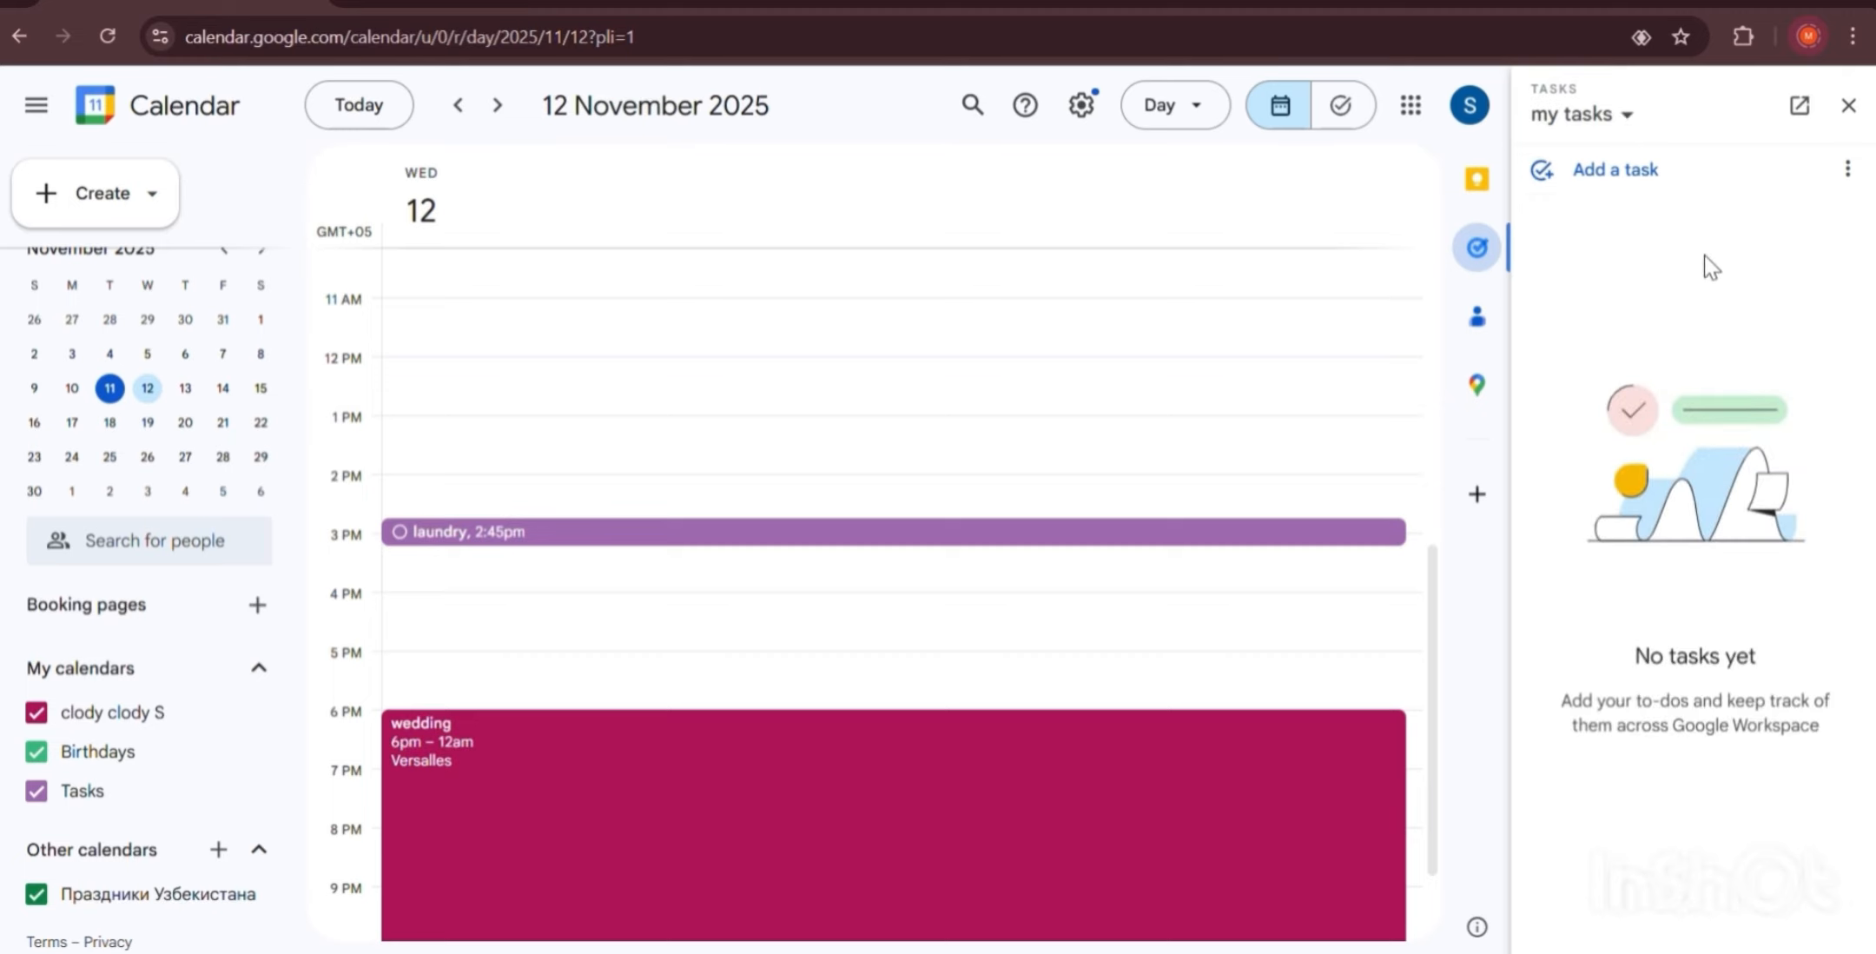
left_click(1621, 116)
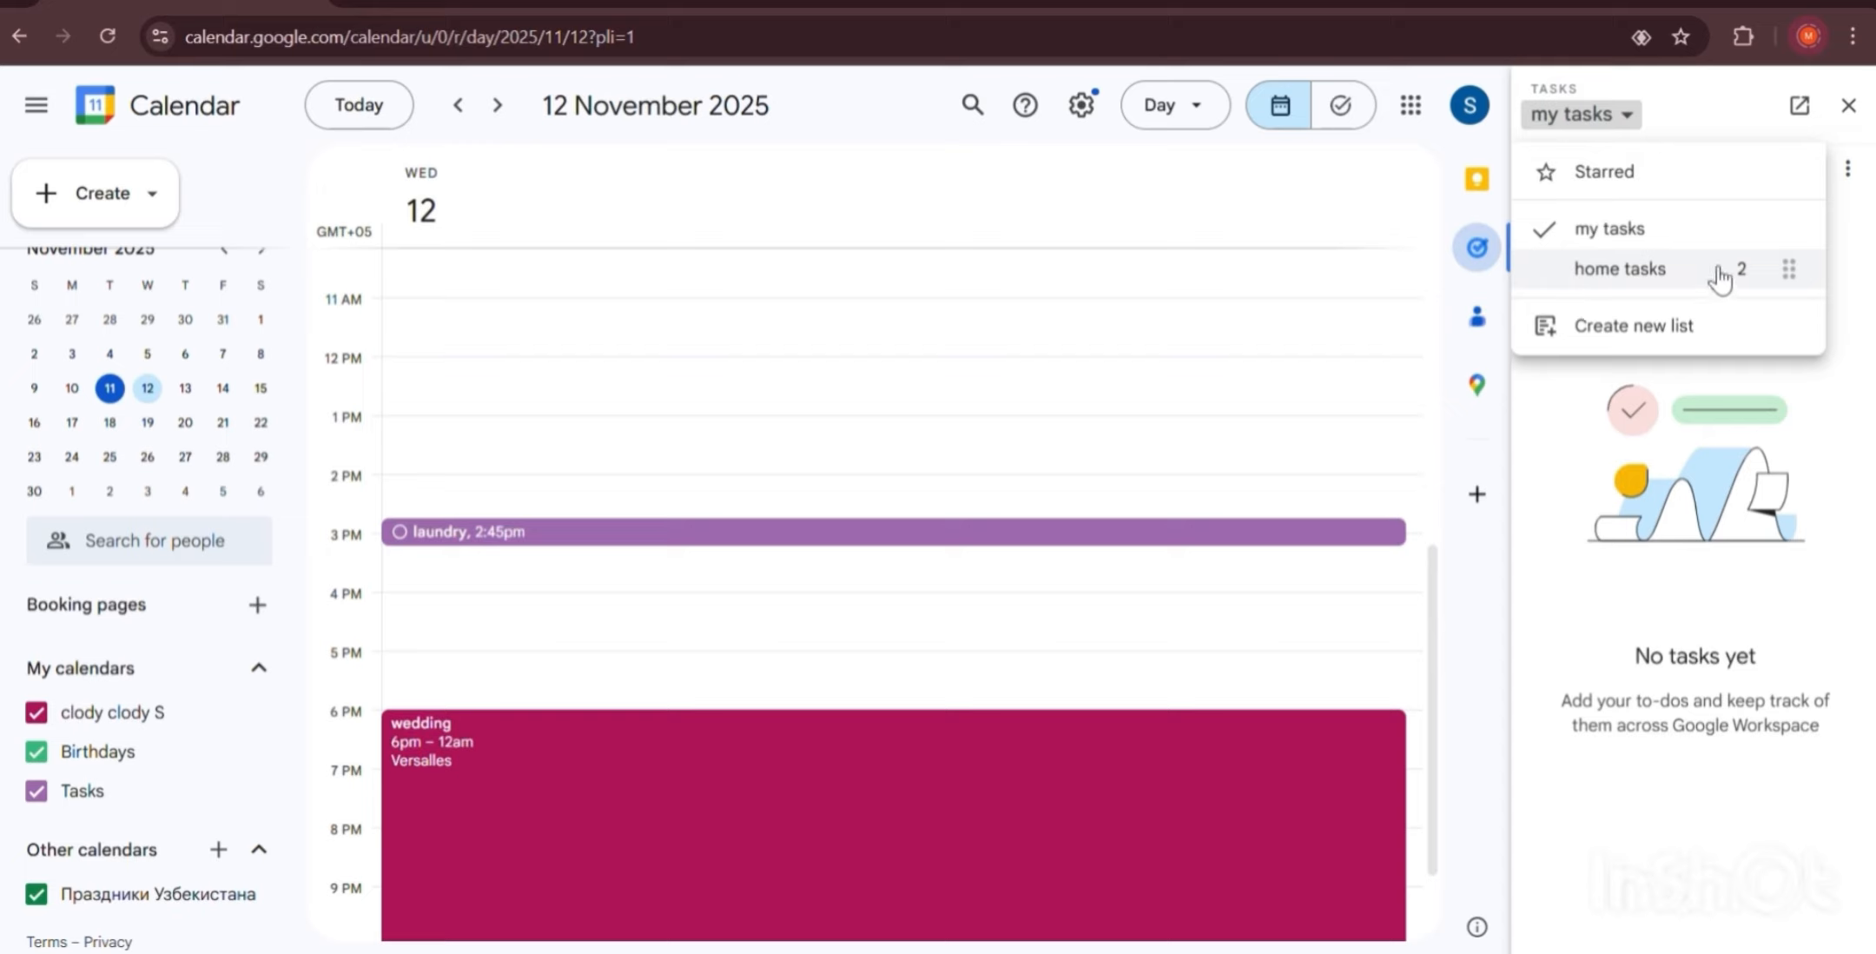
left_click(1629, 266)
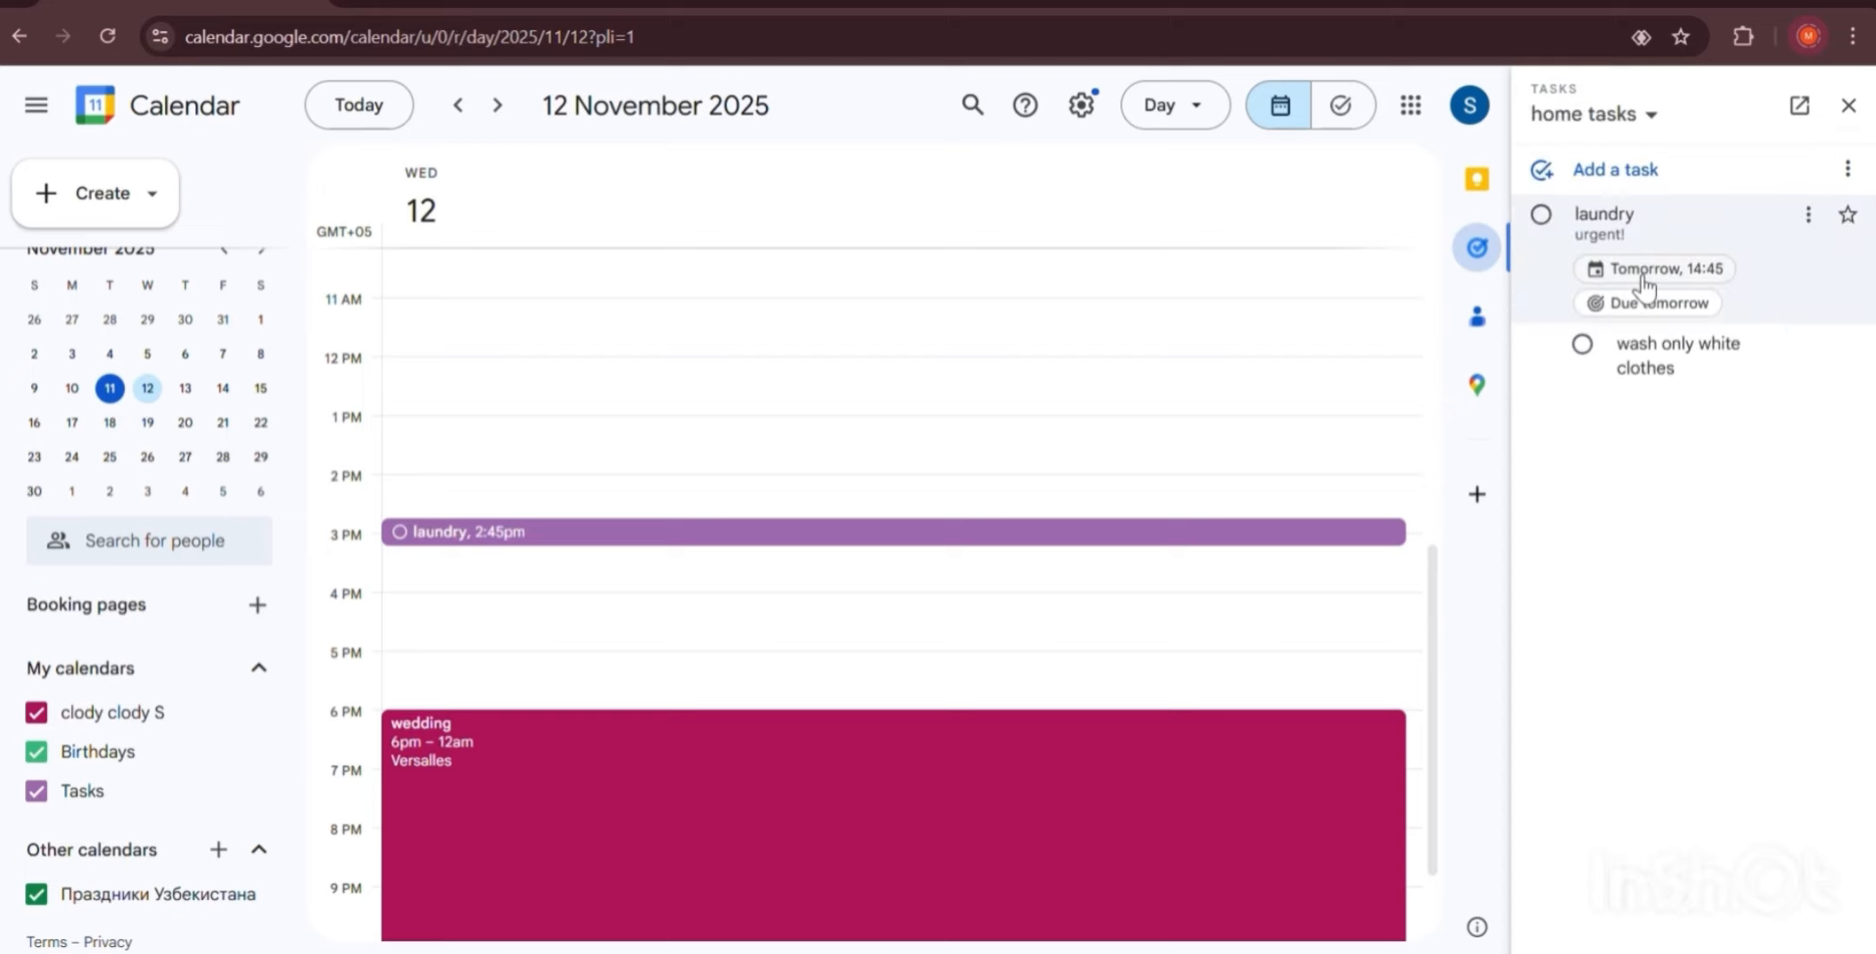
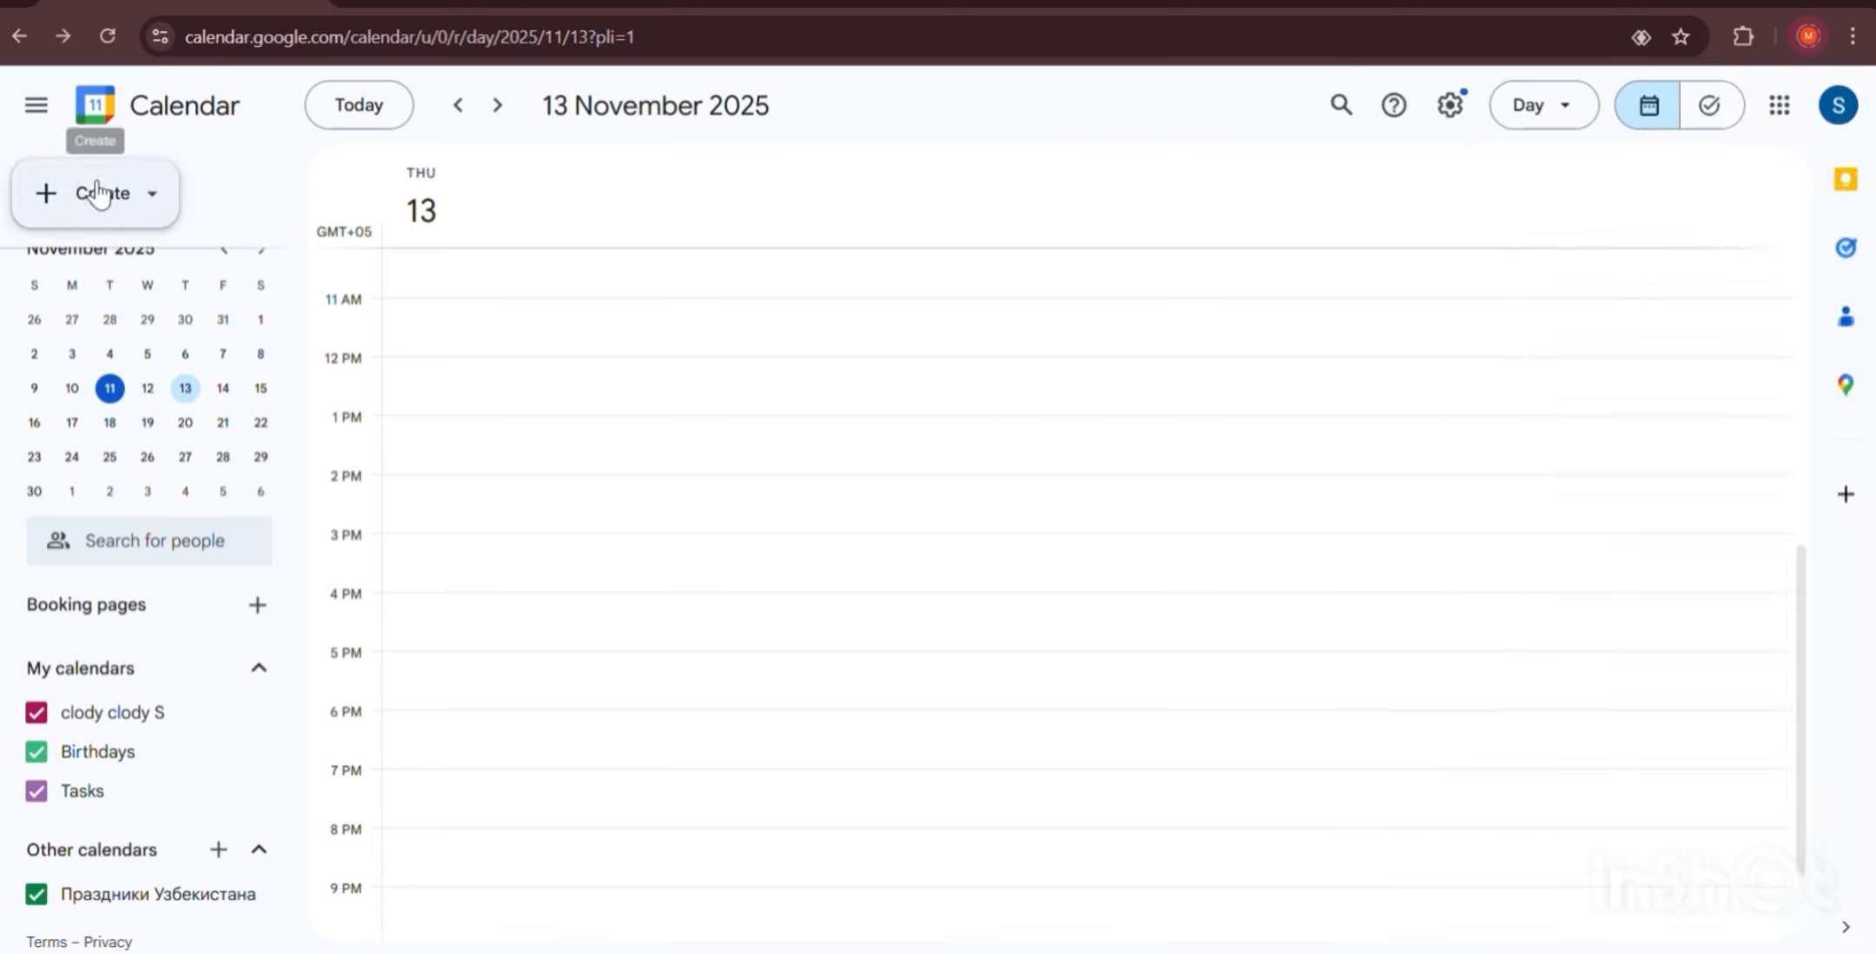
Create a new appointment schedule and review its default Monday–Friday 9:00am–5:00pm 1-hour slots.
left_click(102, 198)
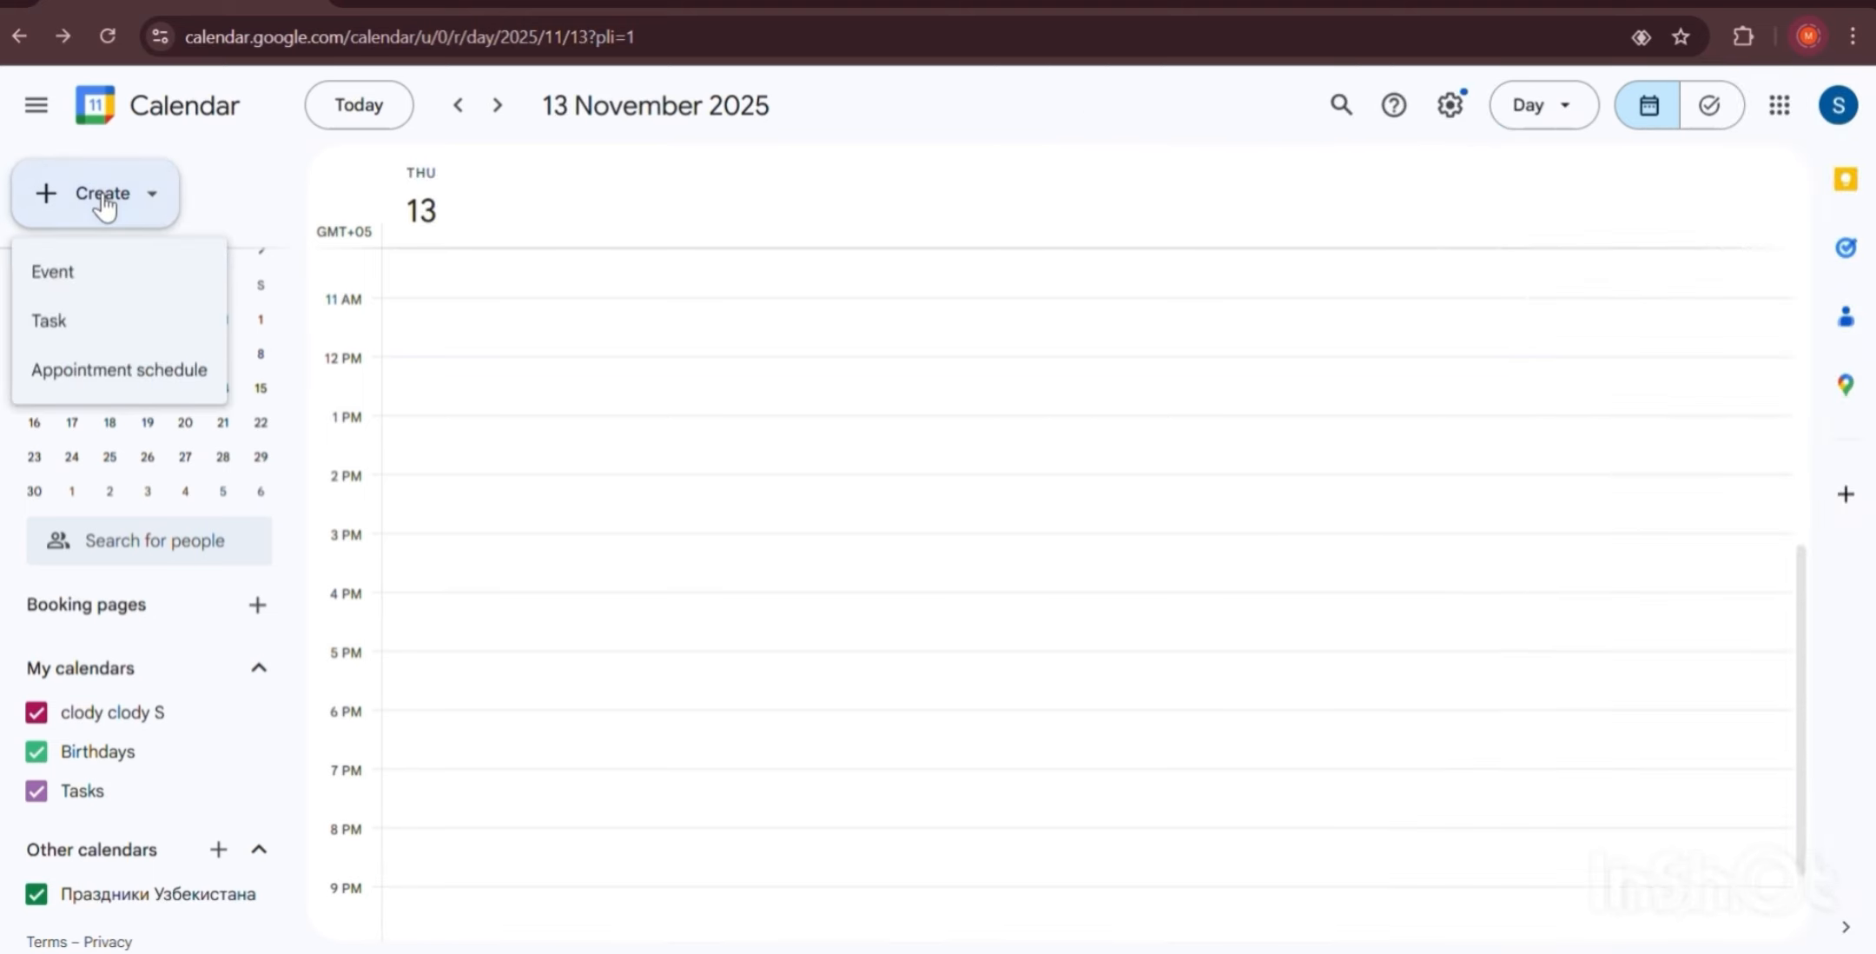
left_click(112, 373)
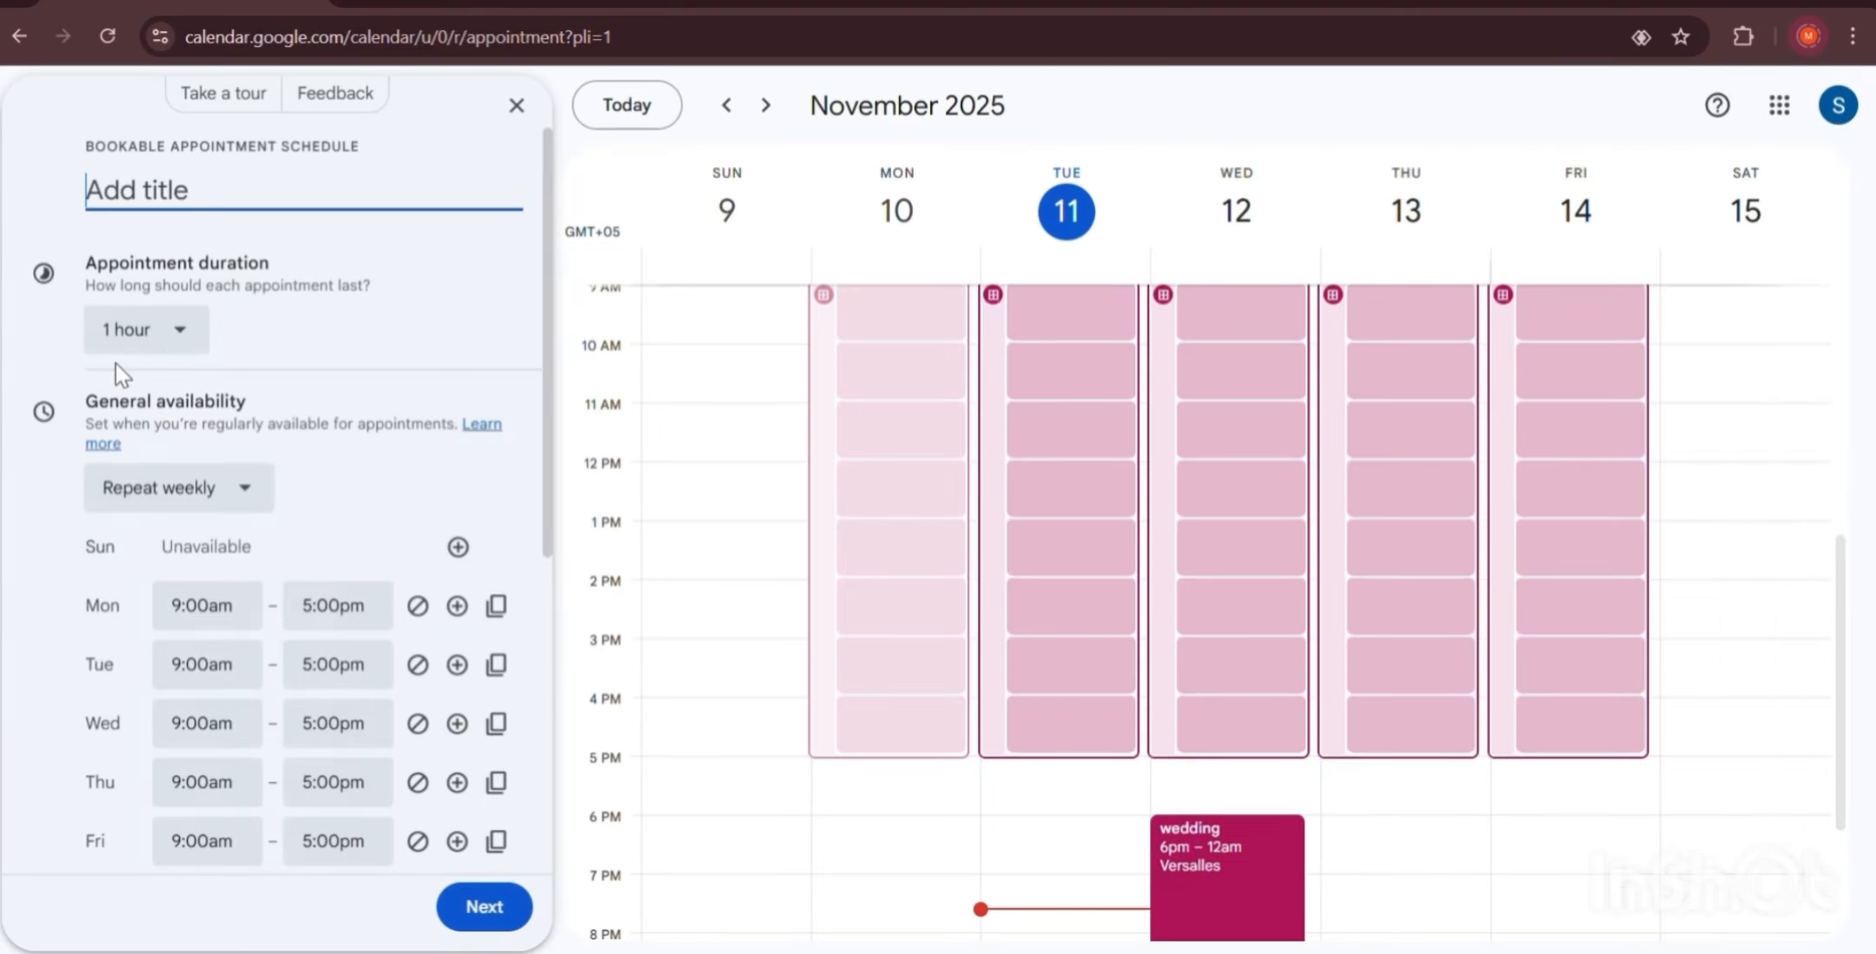
scroll(1041, 673, "up", 3)
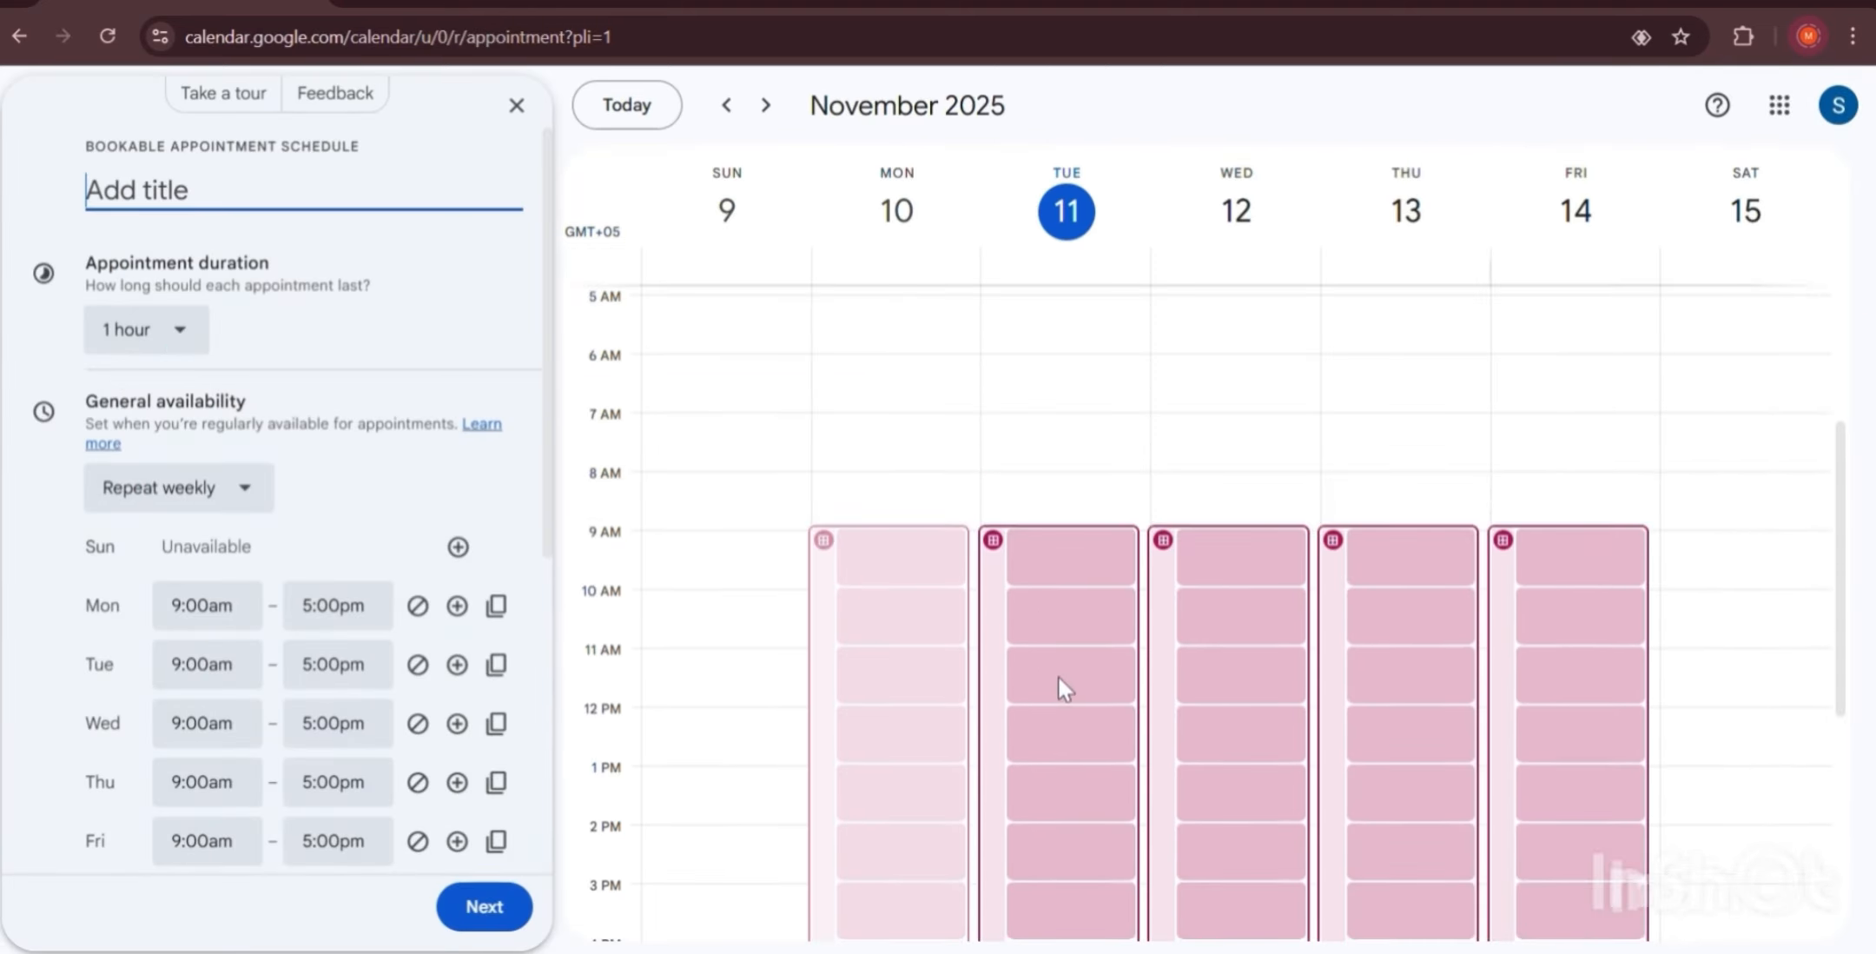
scroll(966, 606, "down", 4)
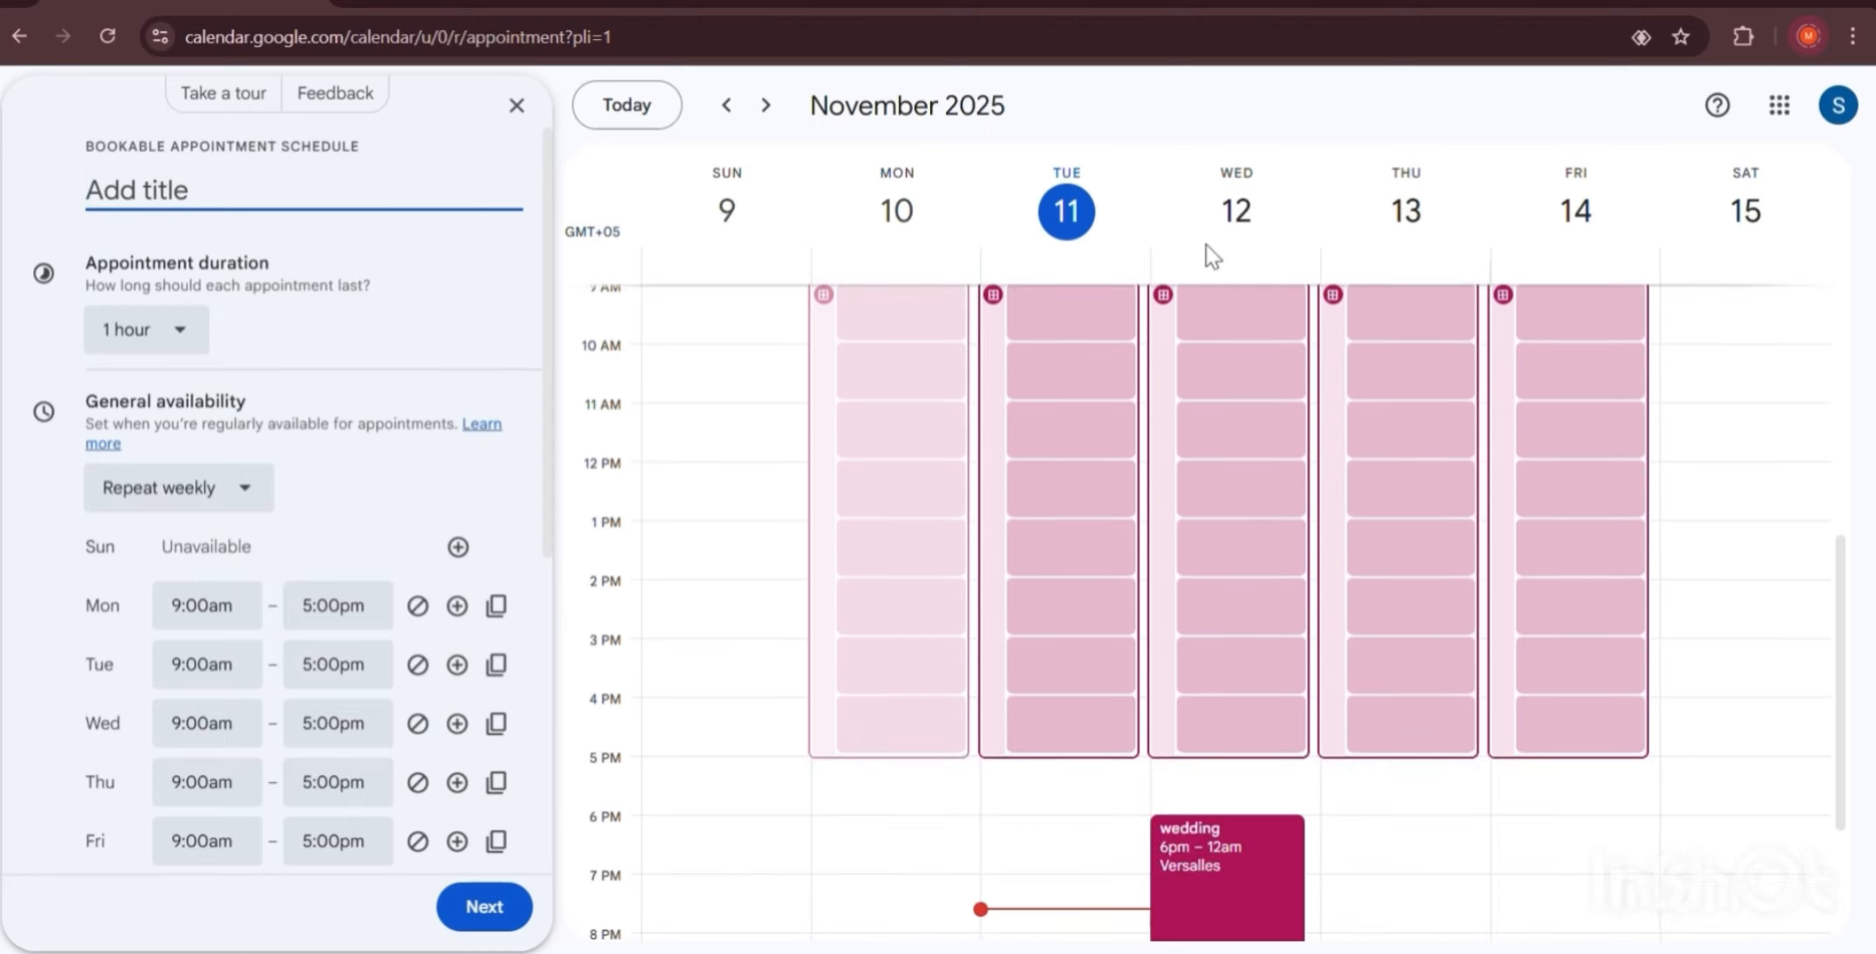
scroll(1210, 251, "down", 2)
left_click(1251, 212)
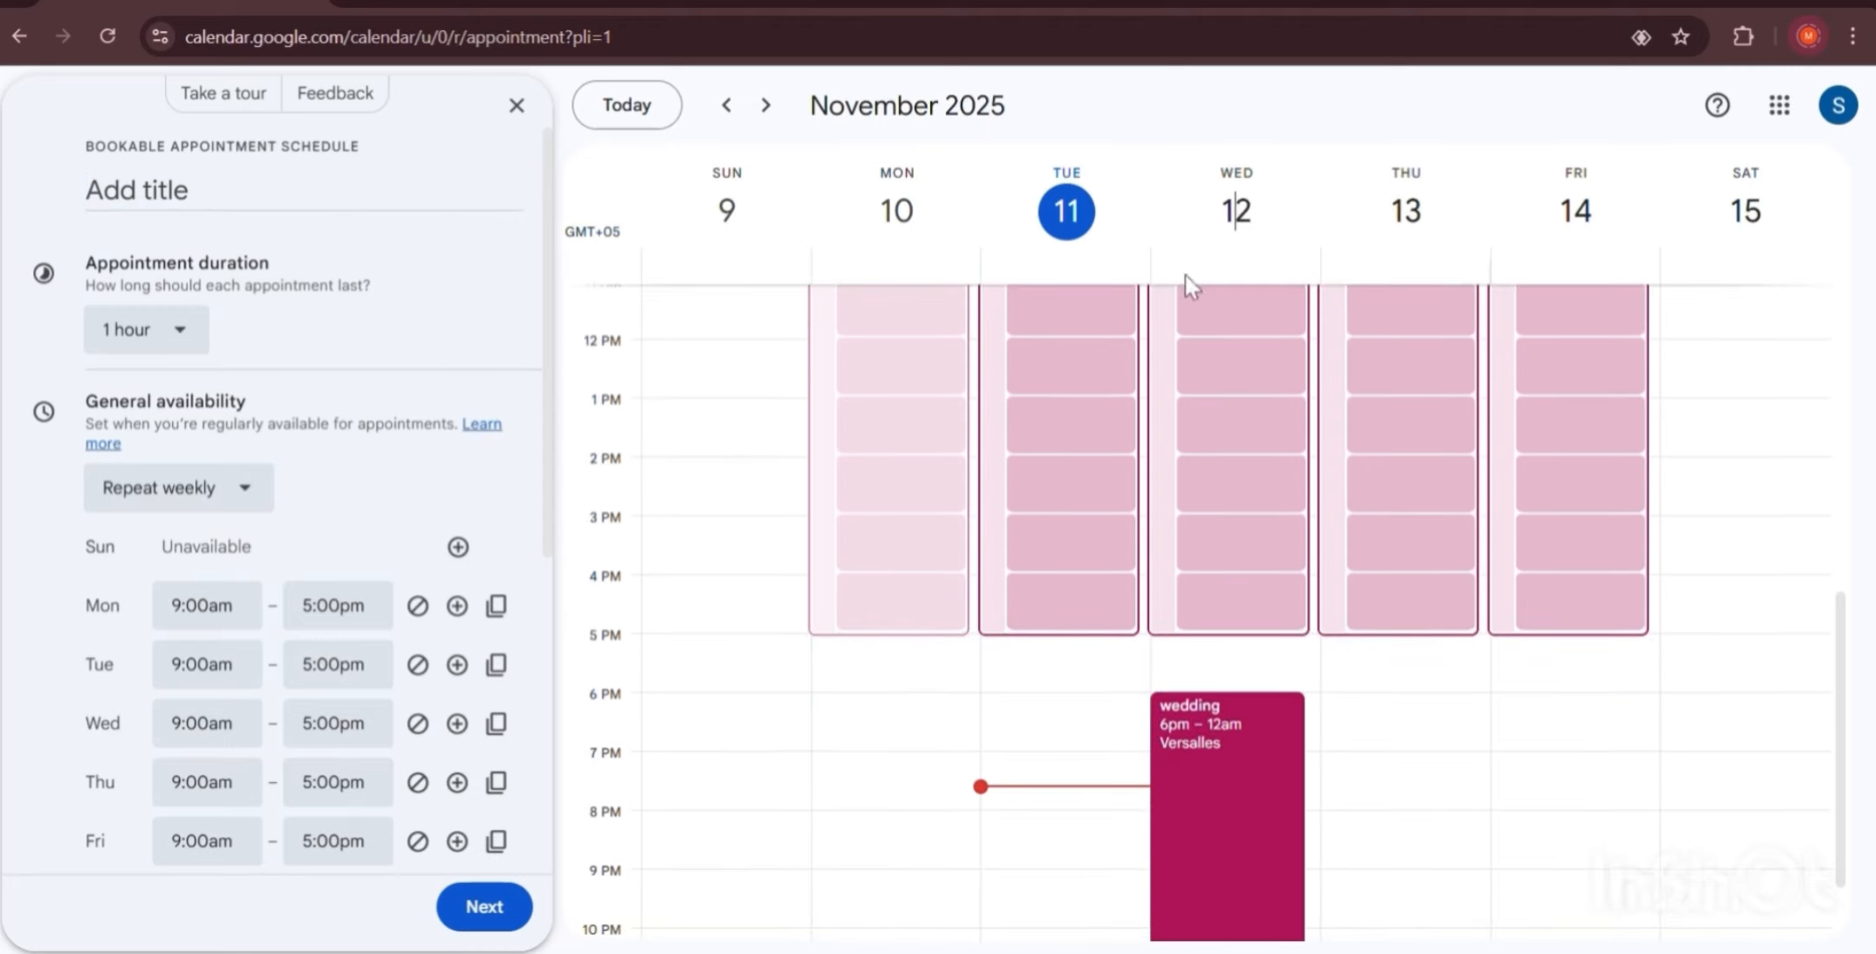
scroll(807, 504, "down", 2)
scroll(808, 504, "up", 13)
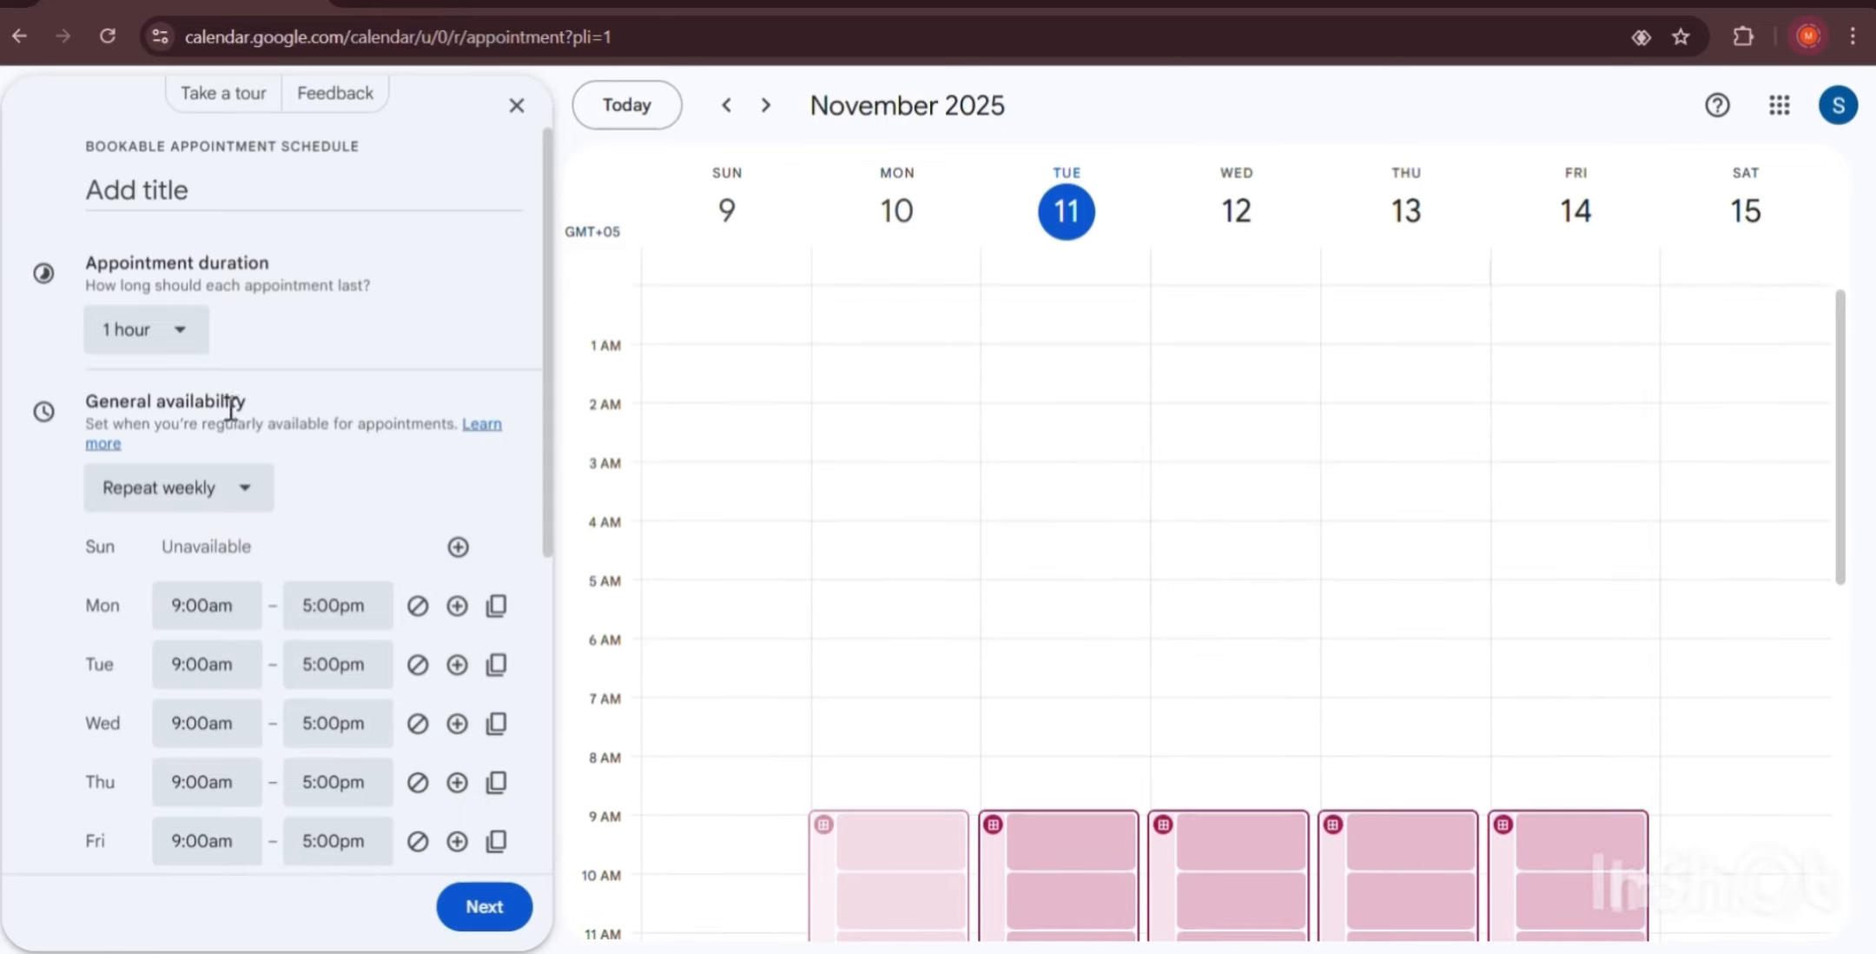
scroll(348, 486, "down", 3)
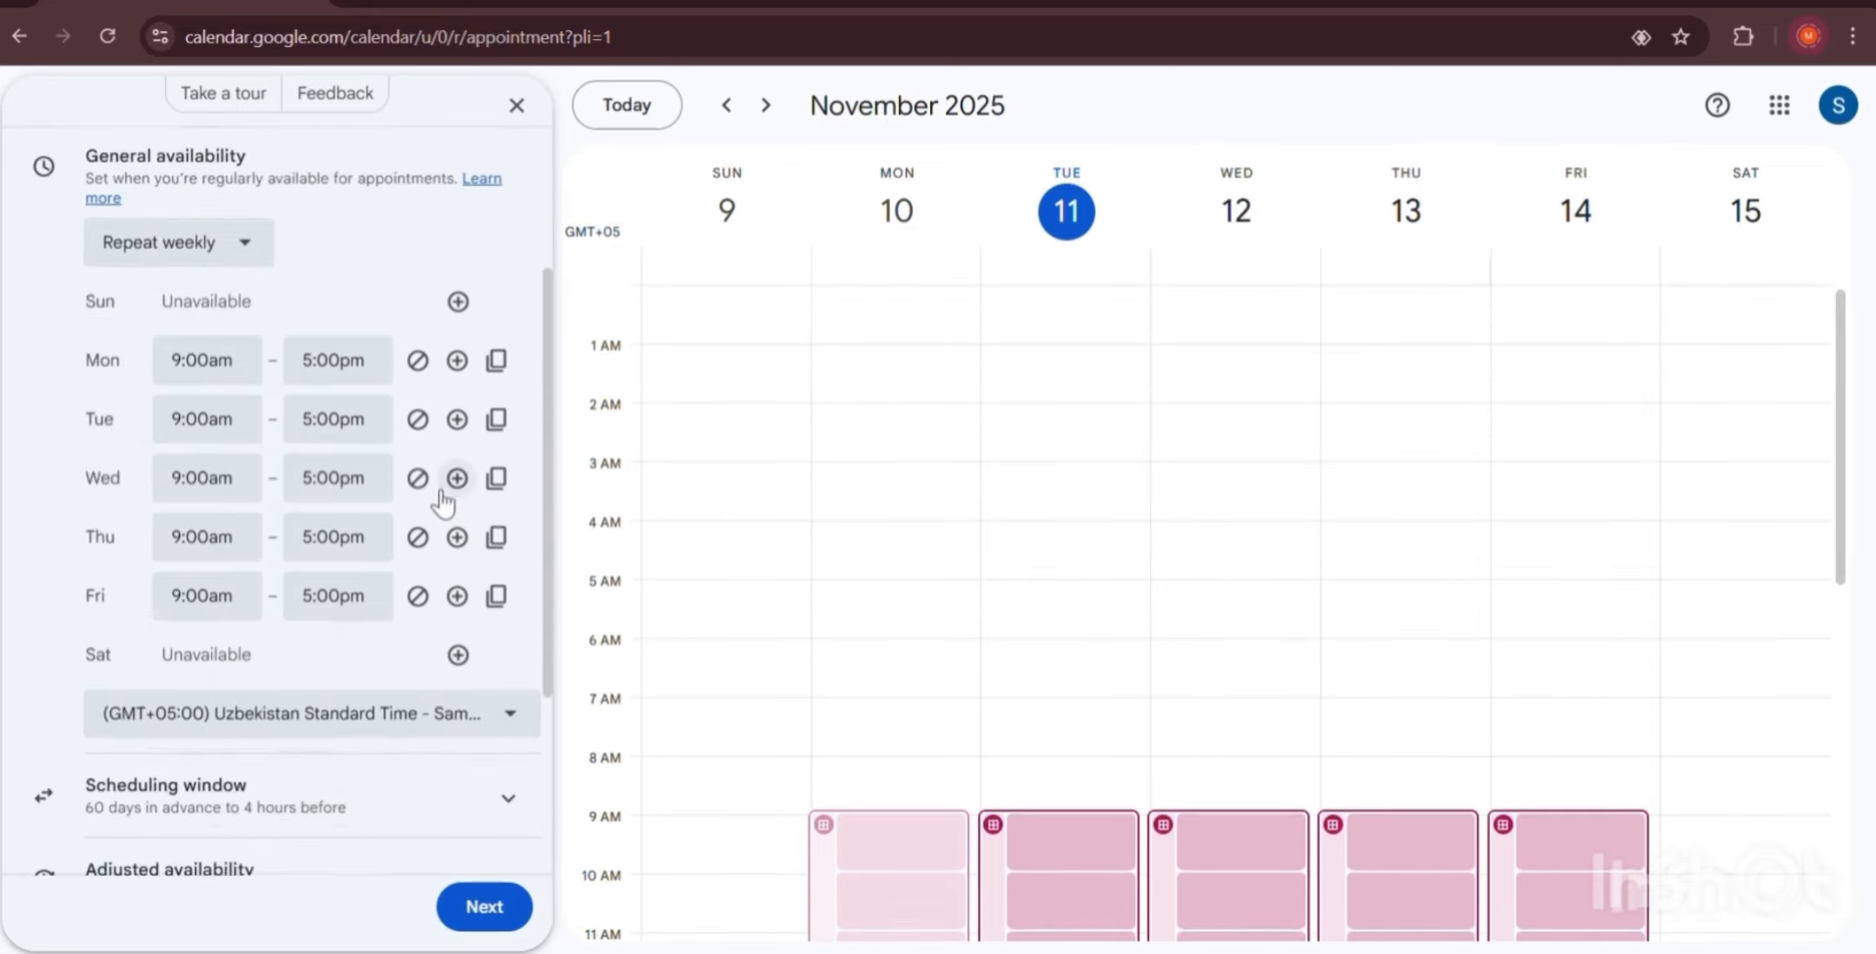
scroll(347, 452, "up", 3)
left_click(222, 192)
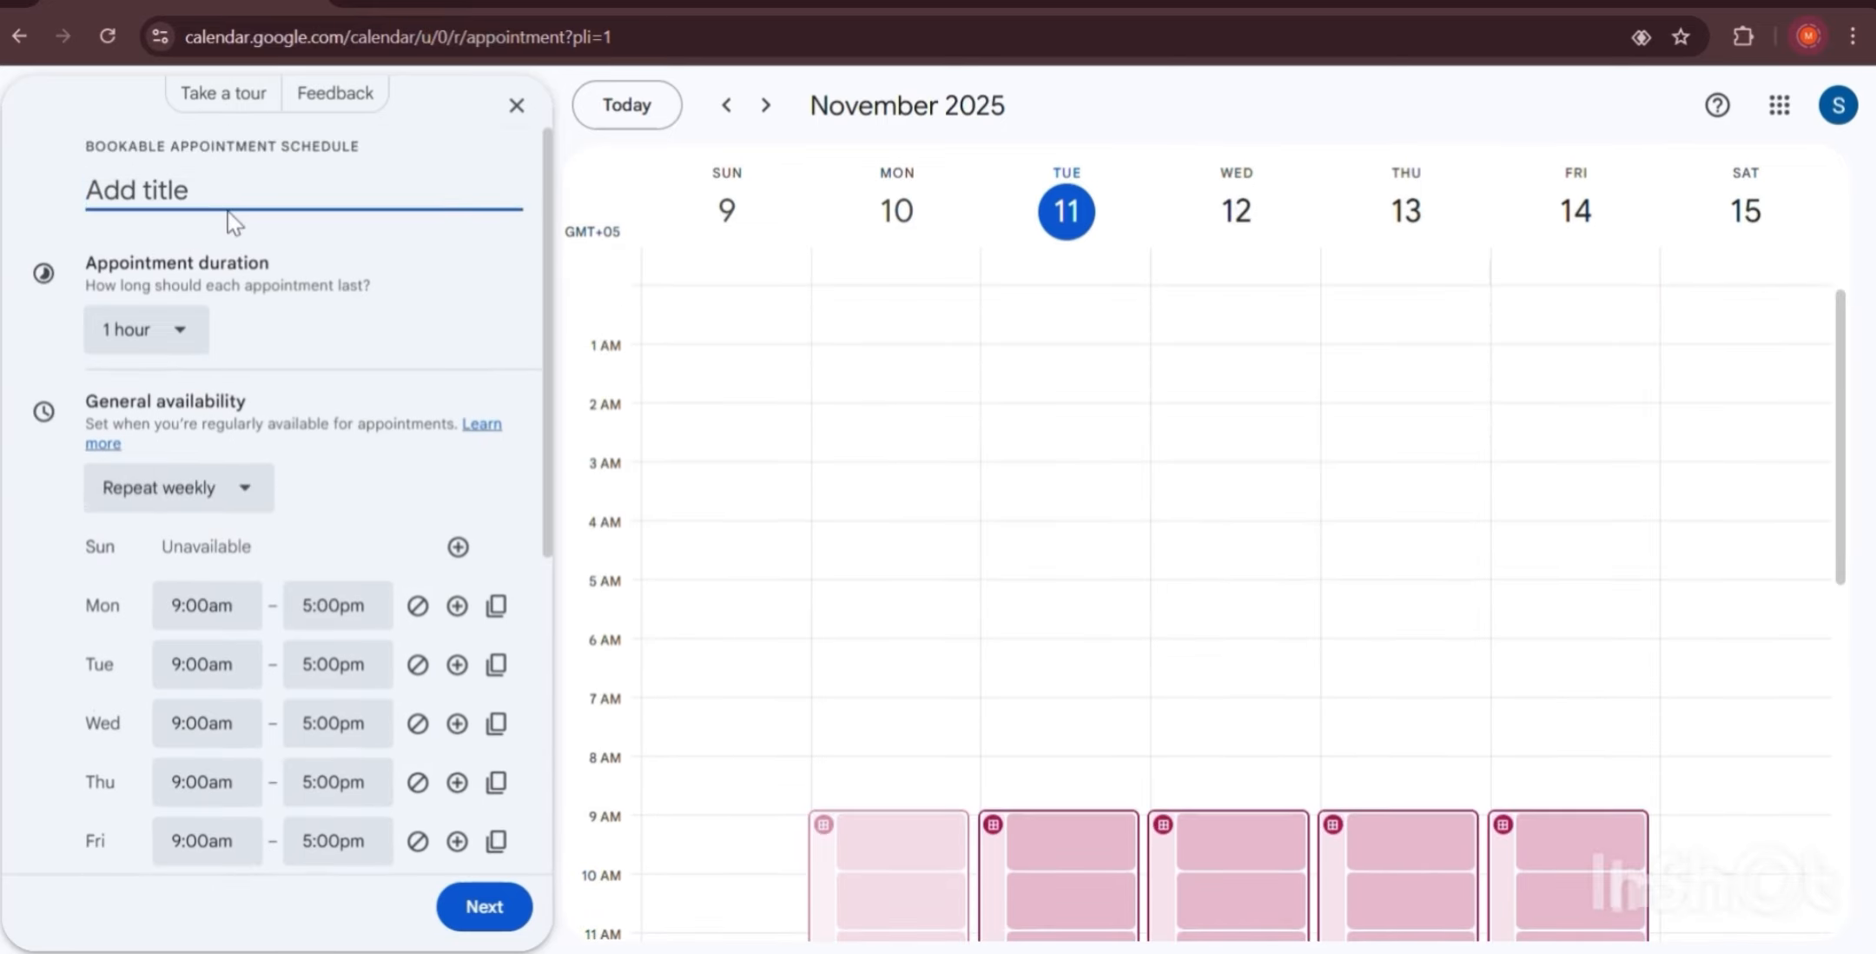
Title the schedule 'dentist' and set the appointment duration to 1.5 hours.
type("dentist")
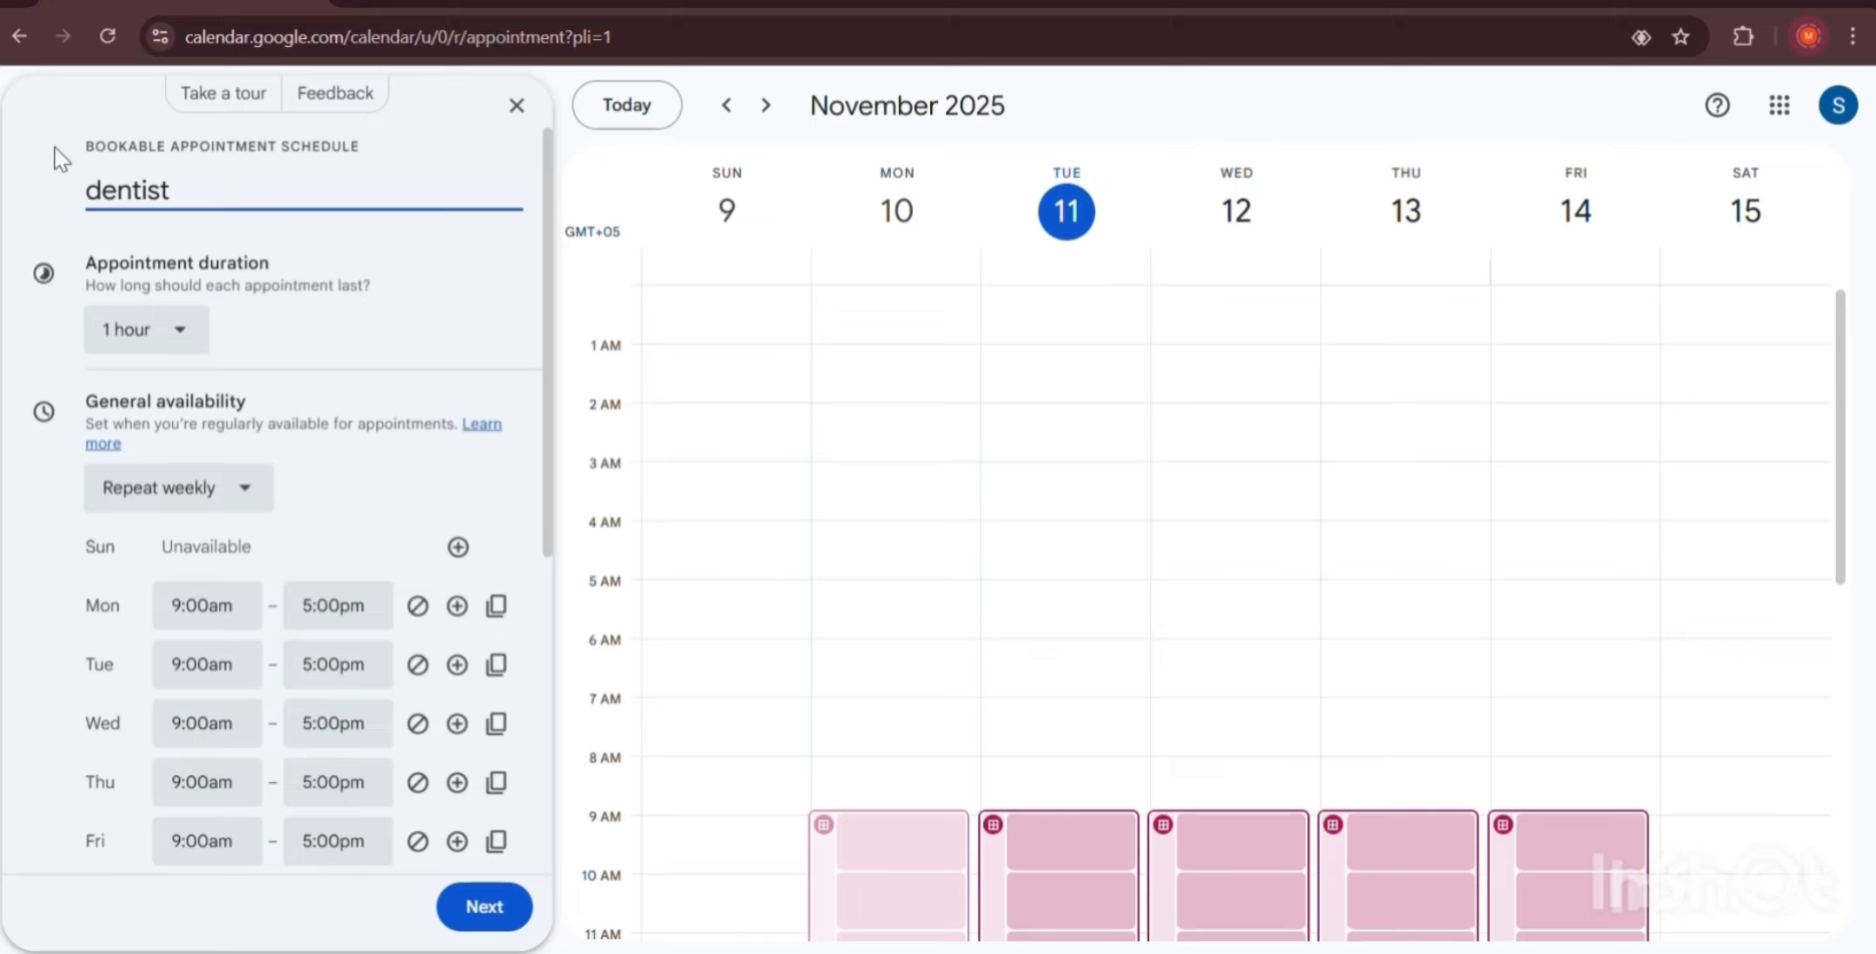
left_click_drag(79, 148, 377, 157)
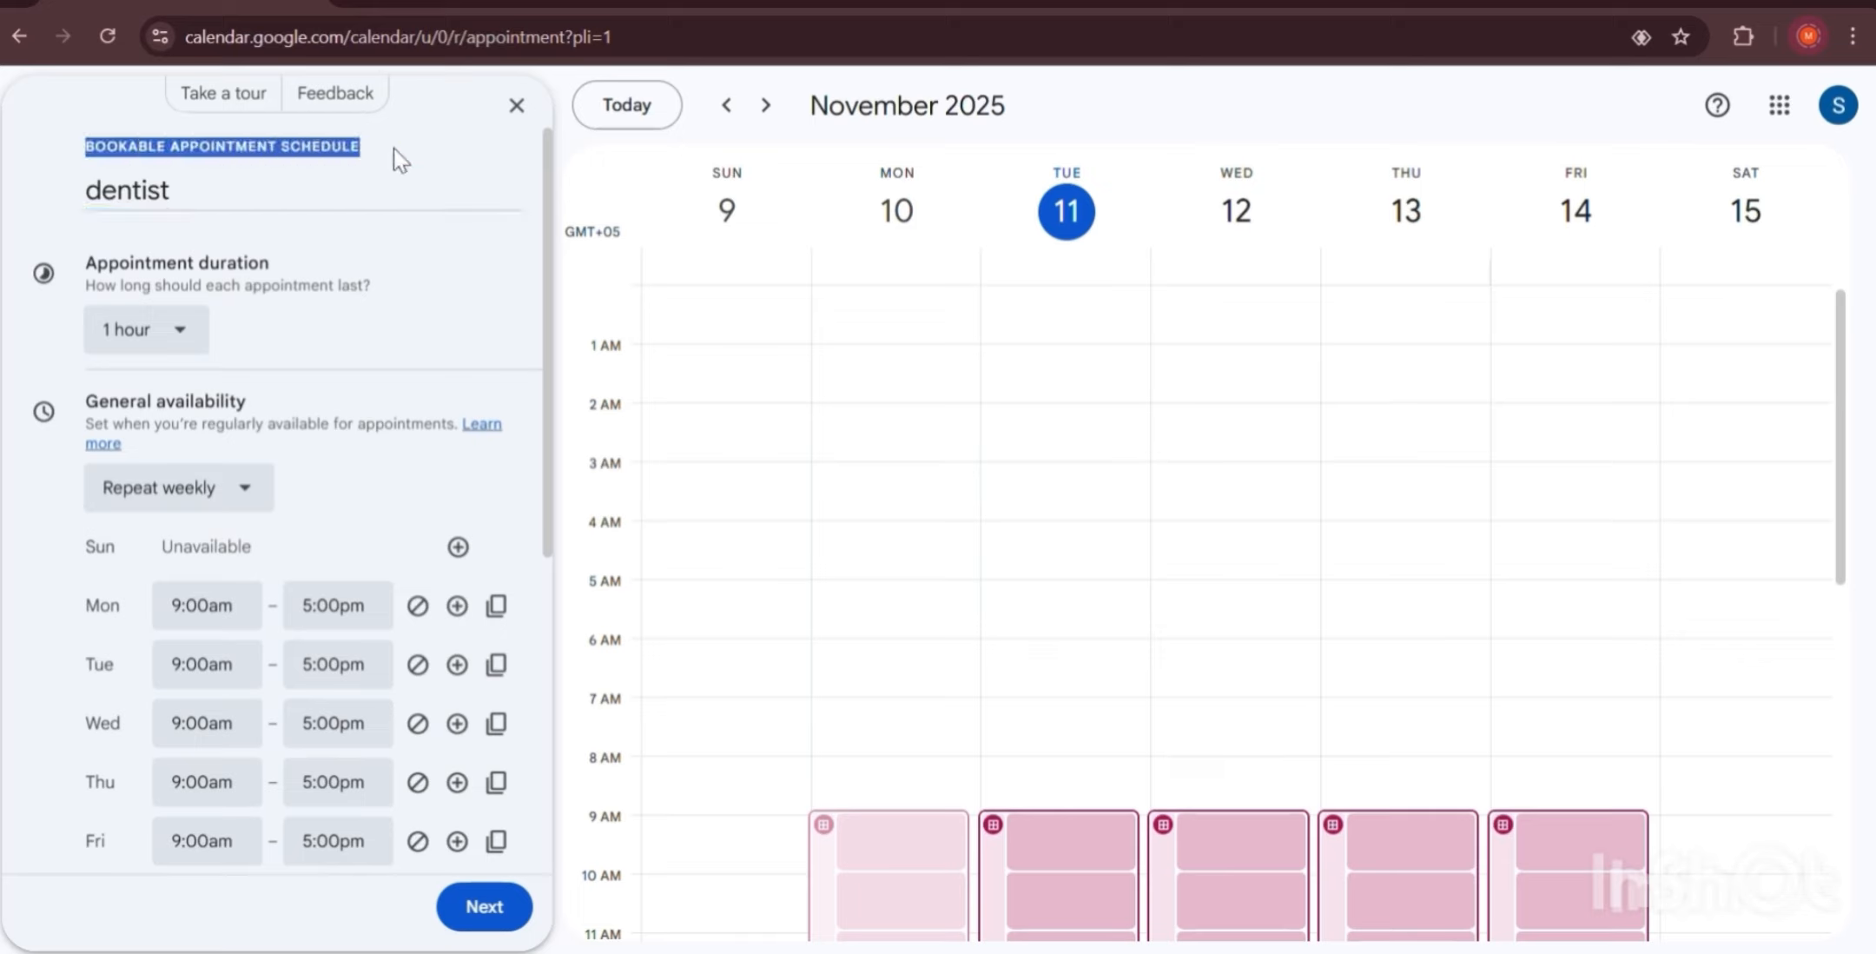
left_click(393, 150)
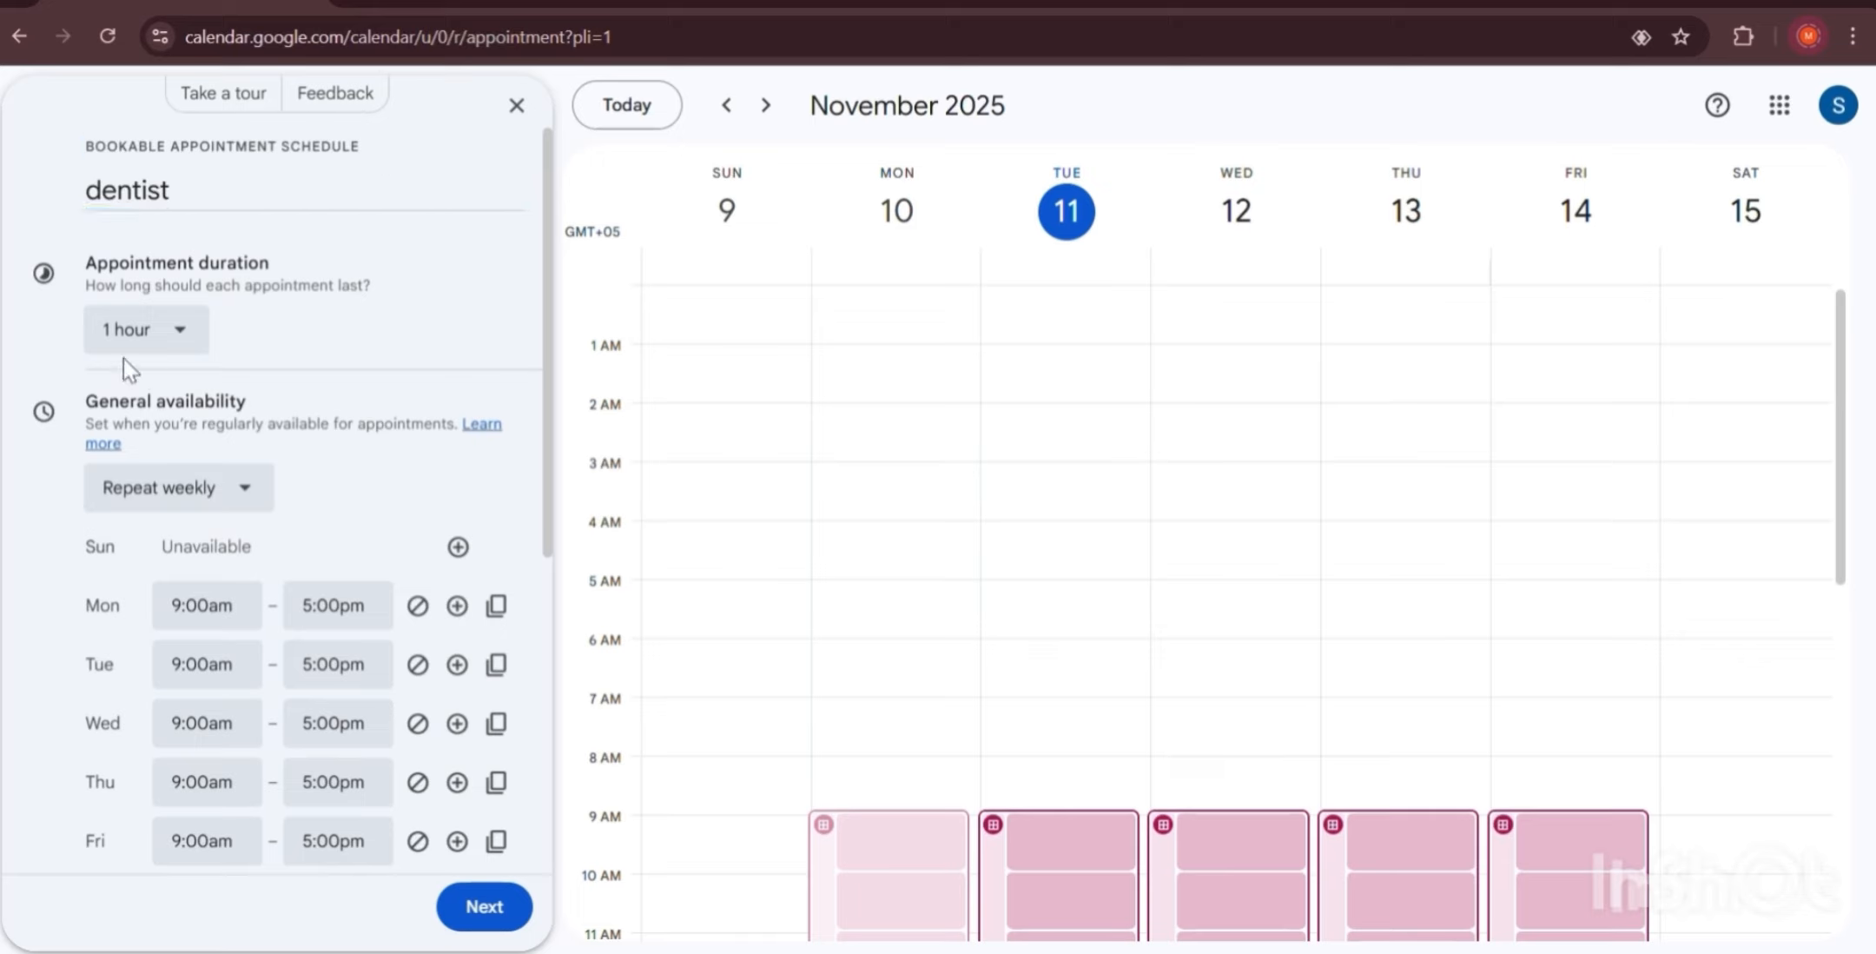
left_click(180, 339)
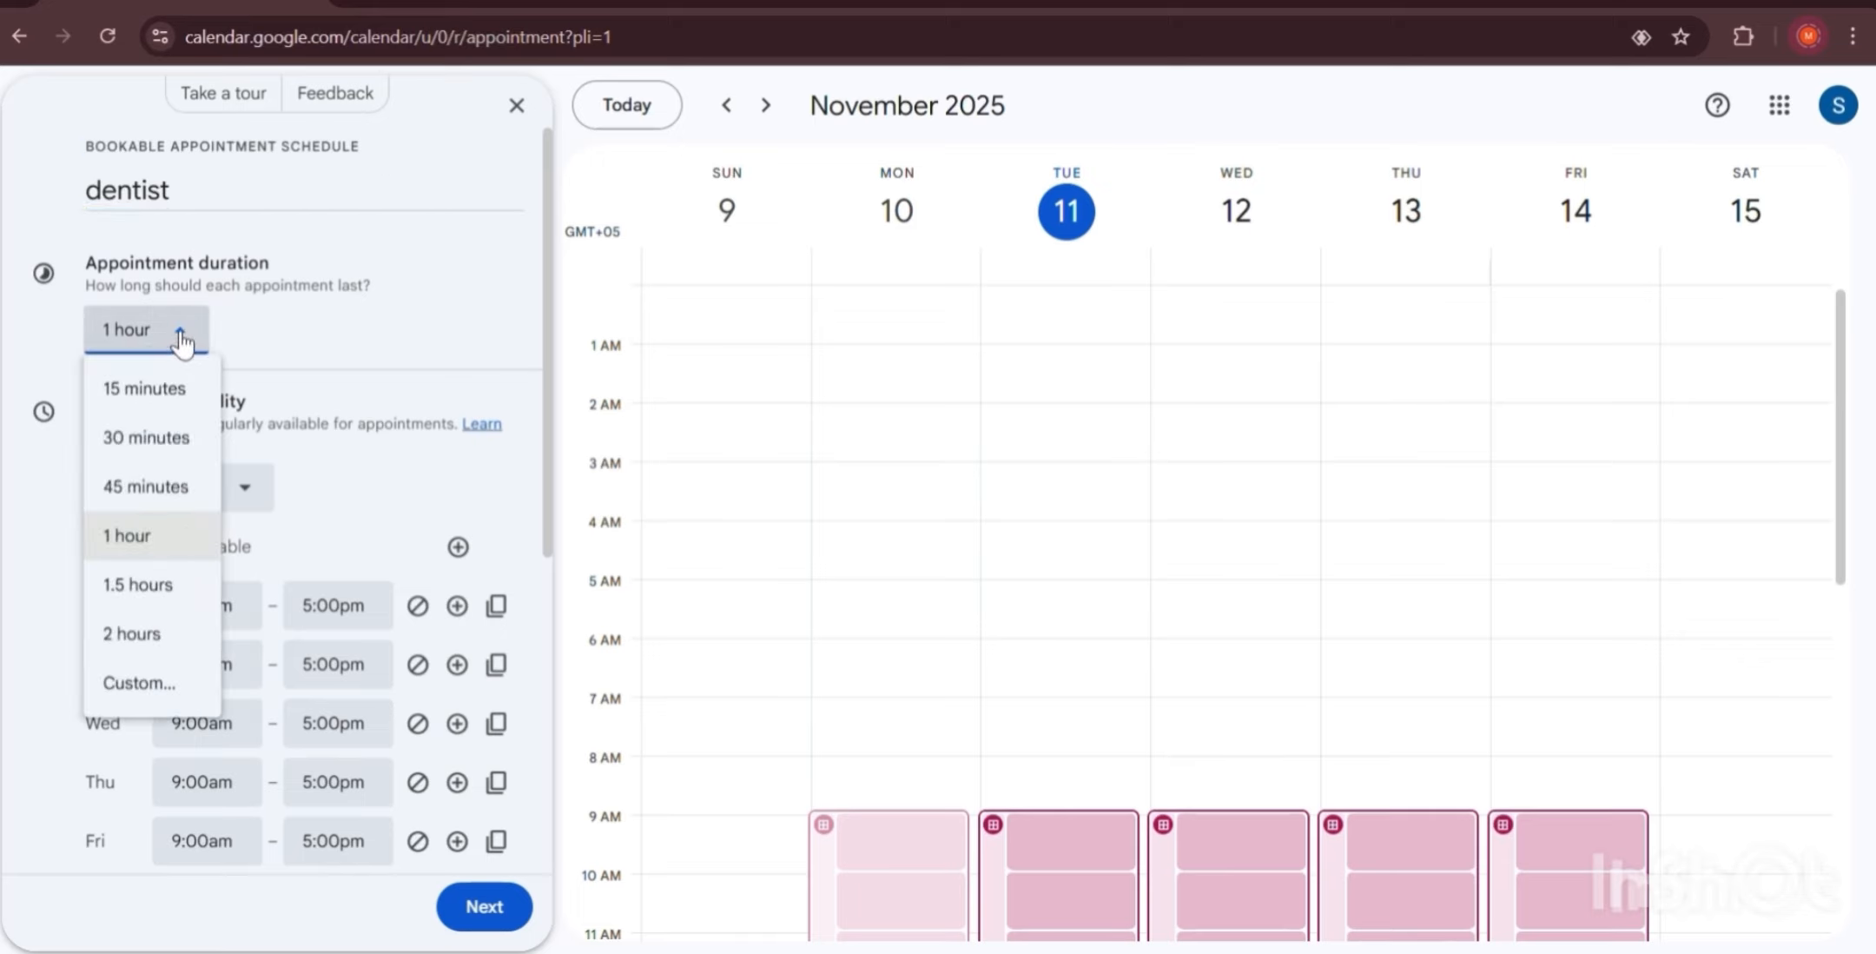
left_click(141, 578)
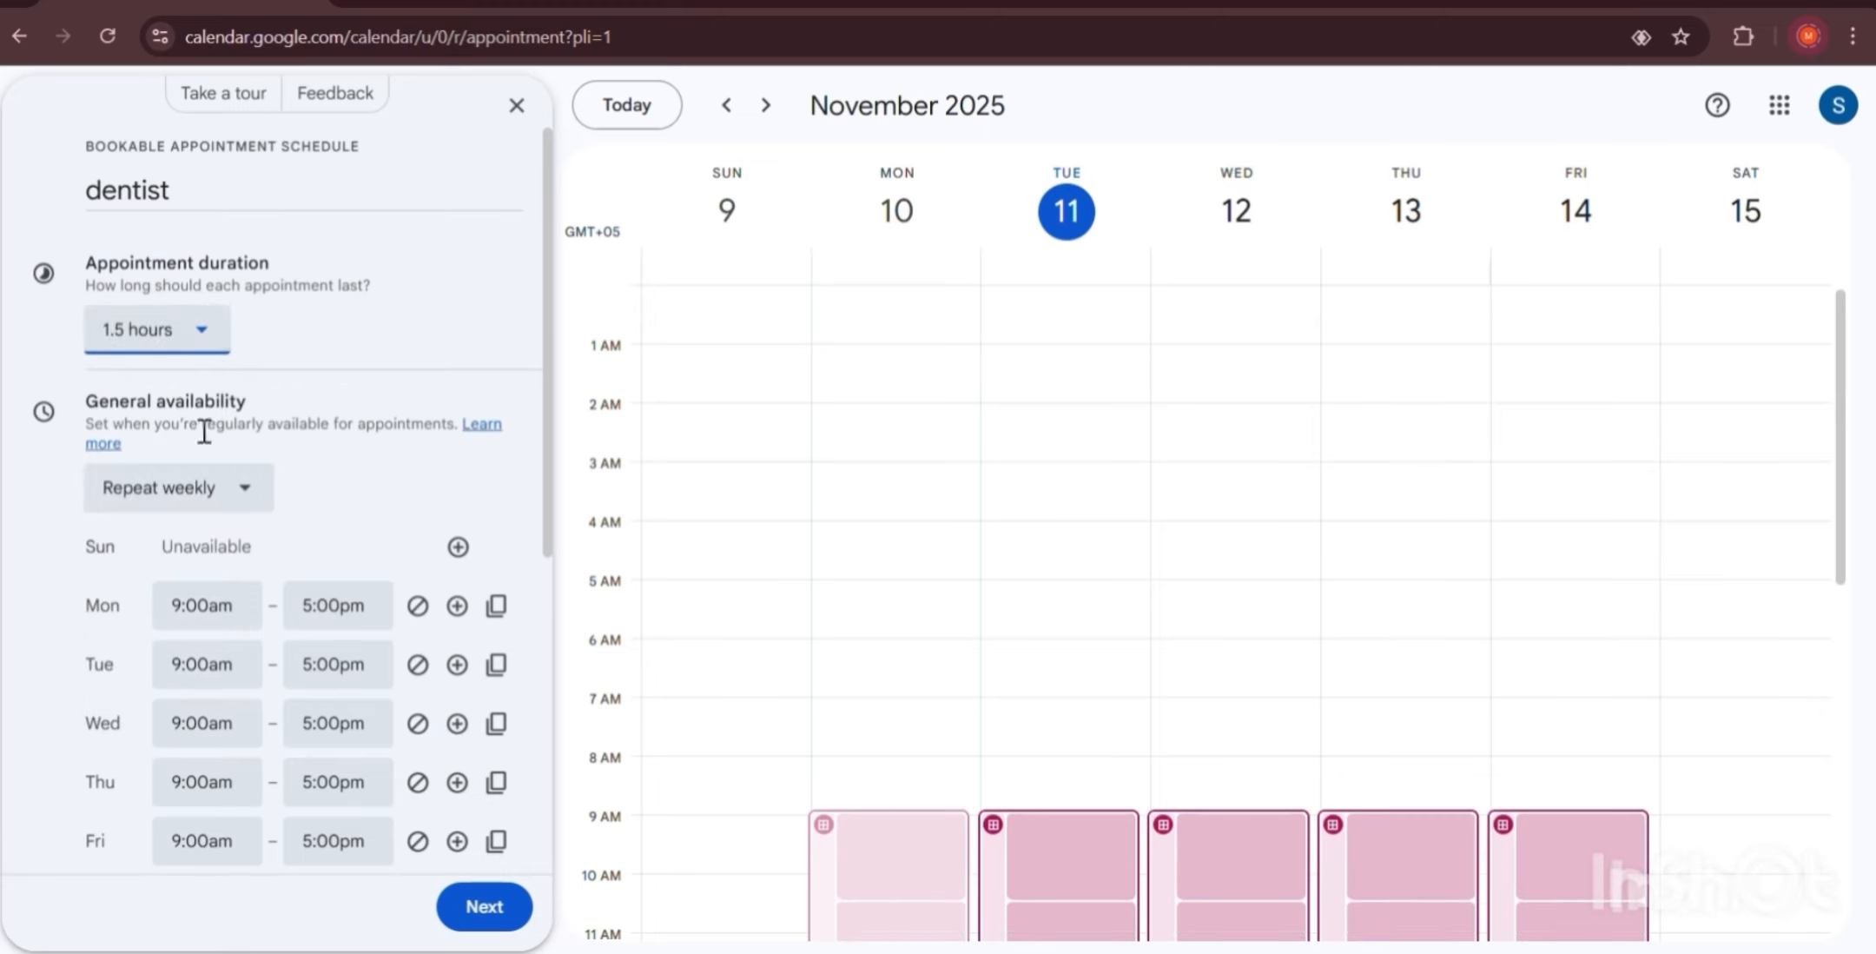
Mark Friday unavailable, leaving Monday–Thursday 9:00am–5:00pm availability.
scroll(217, 365, "down", 2)
scroll(237, 318, "down", 2)
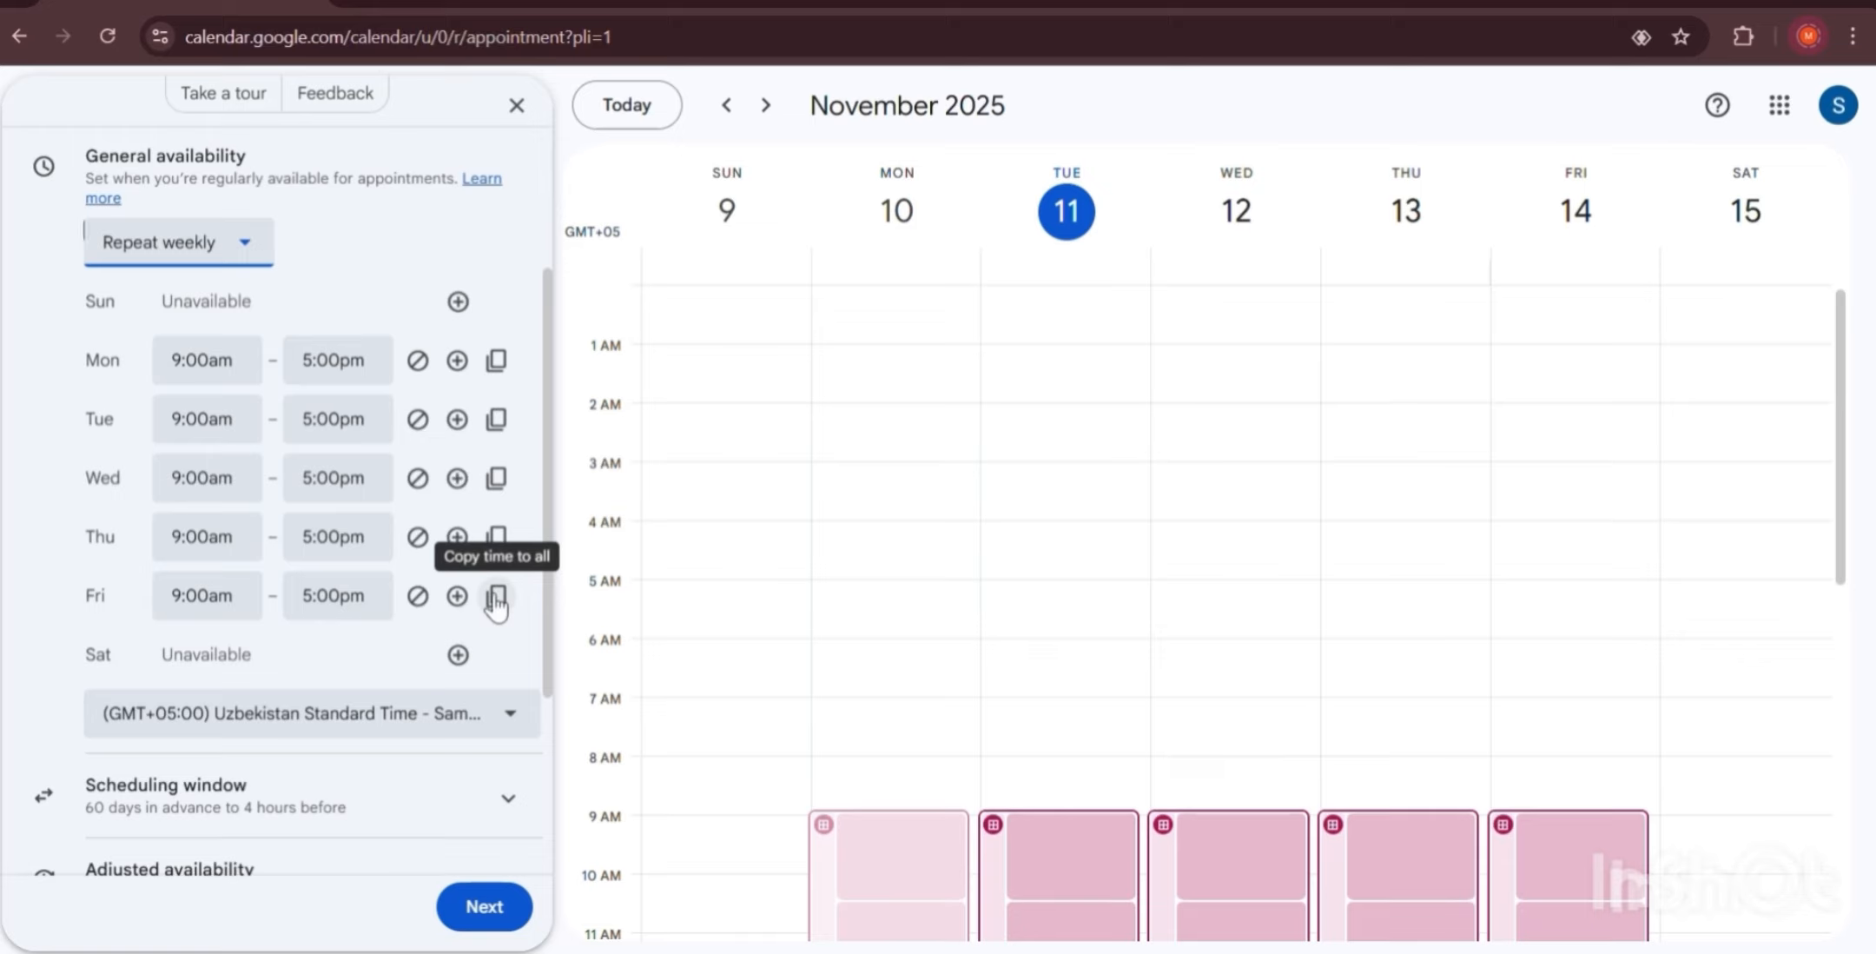
left_click(418, 595)
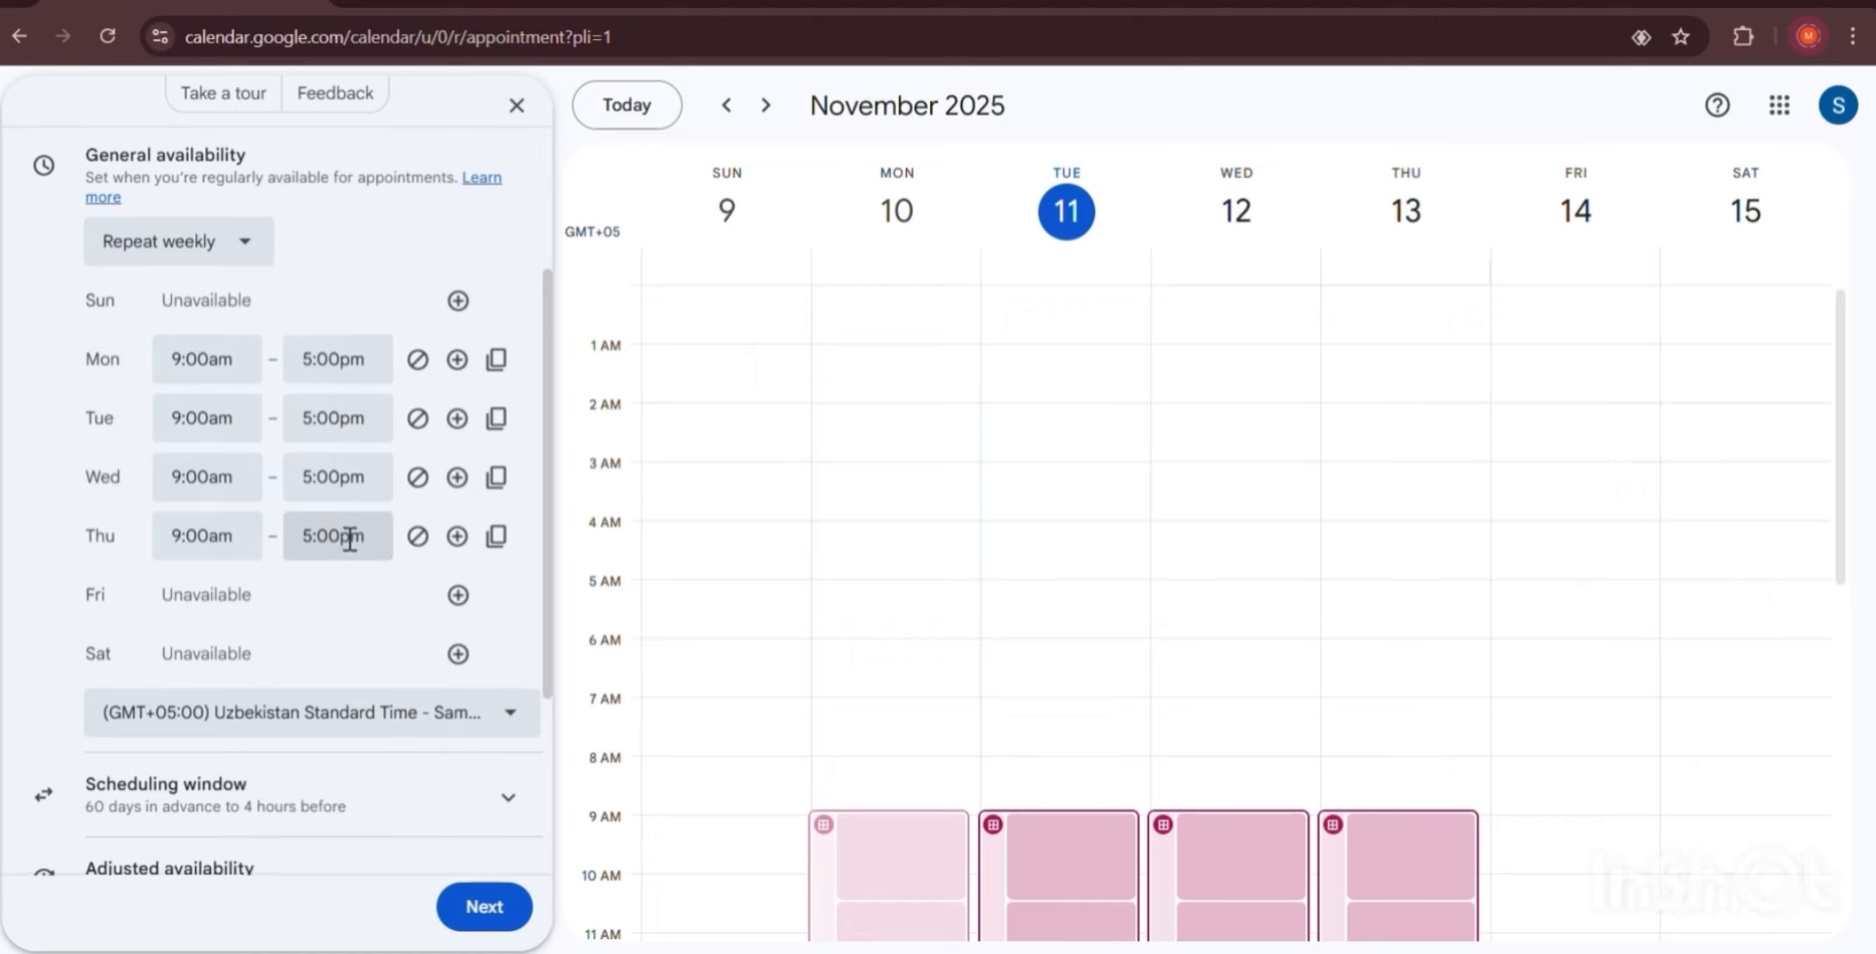
scroll(348, 538, "down", 2)
scroll(348, 537, "down", 2)
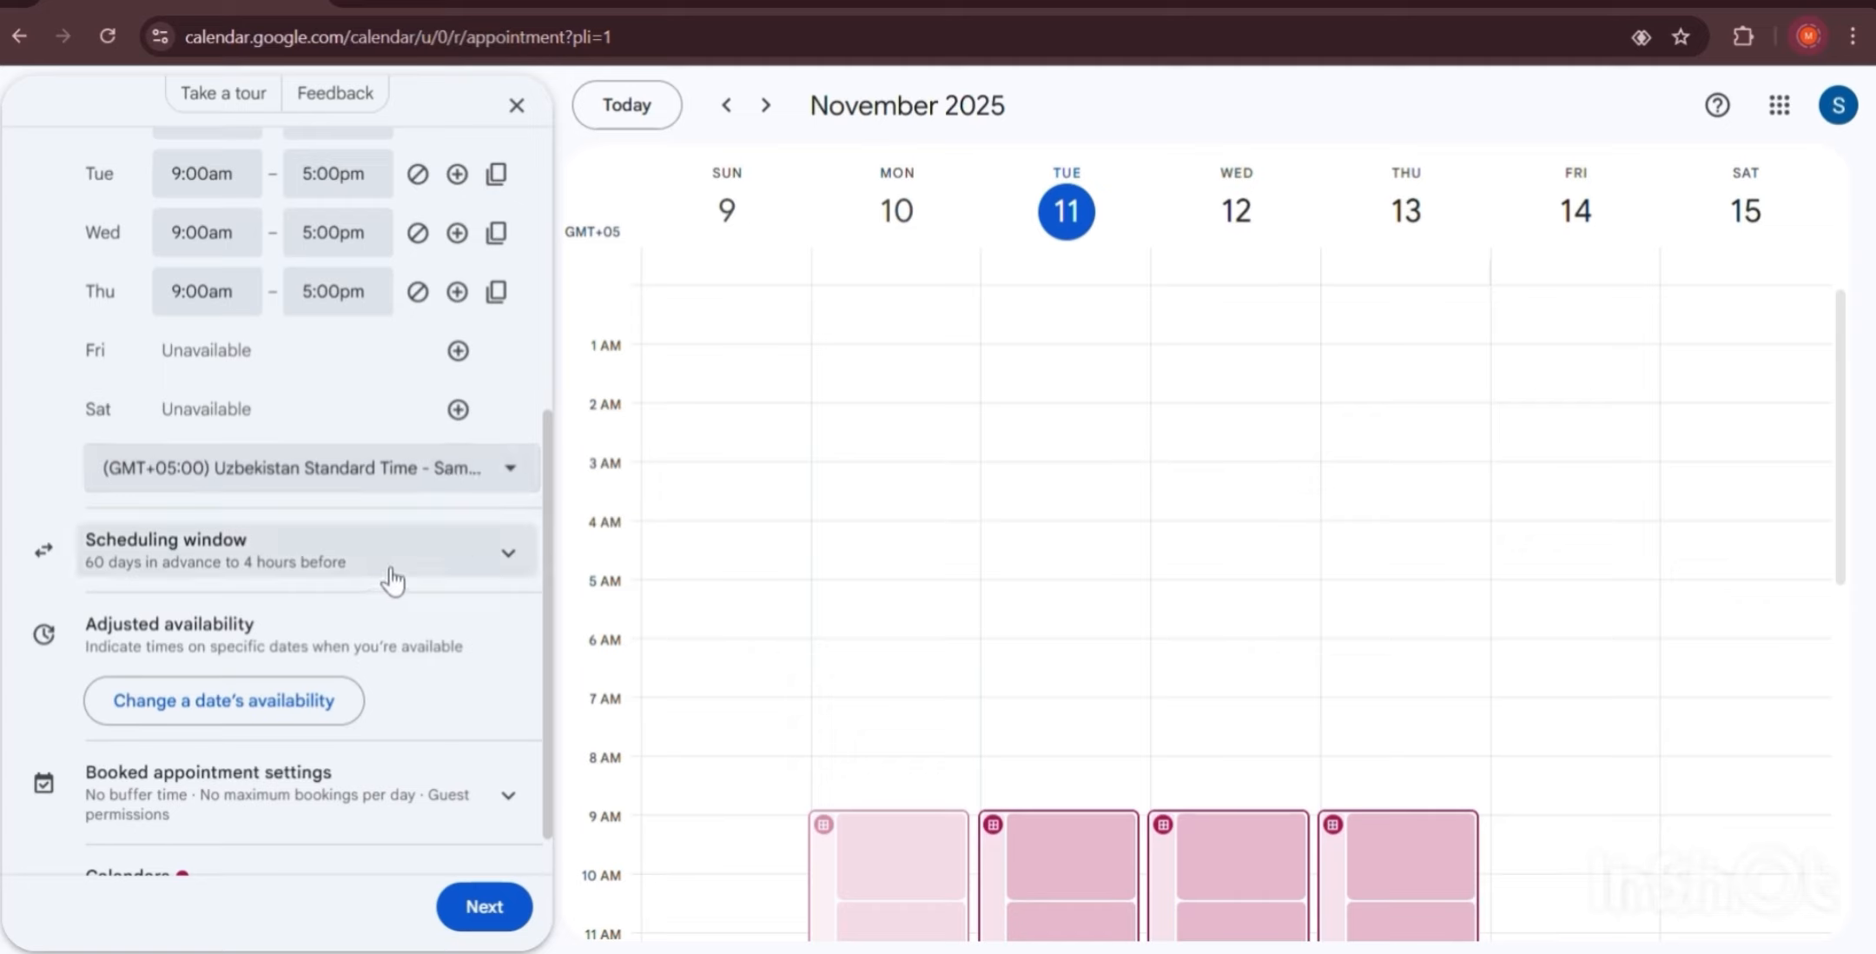
In the scheduling window, change the maximum advance booking from 60 to 3 days.
left_click(418, 563)
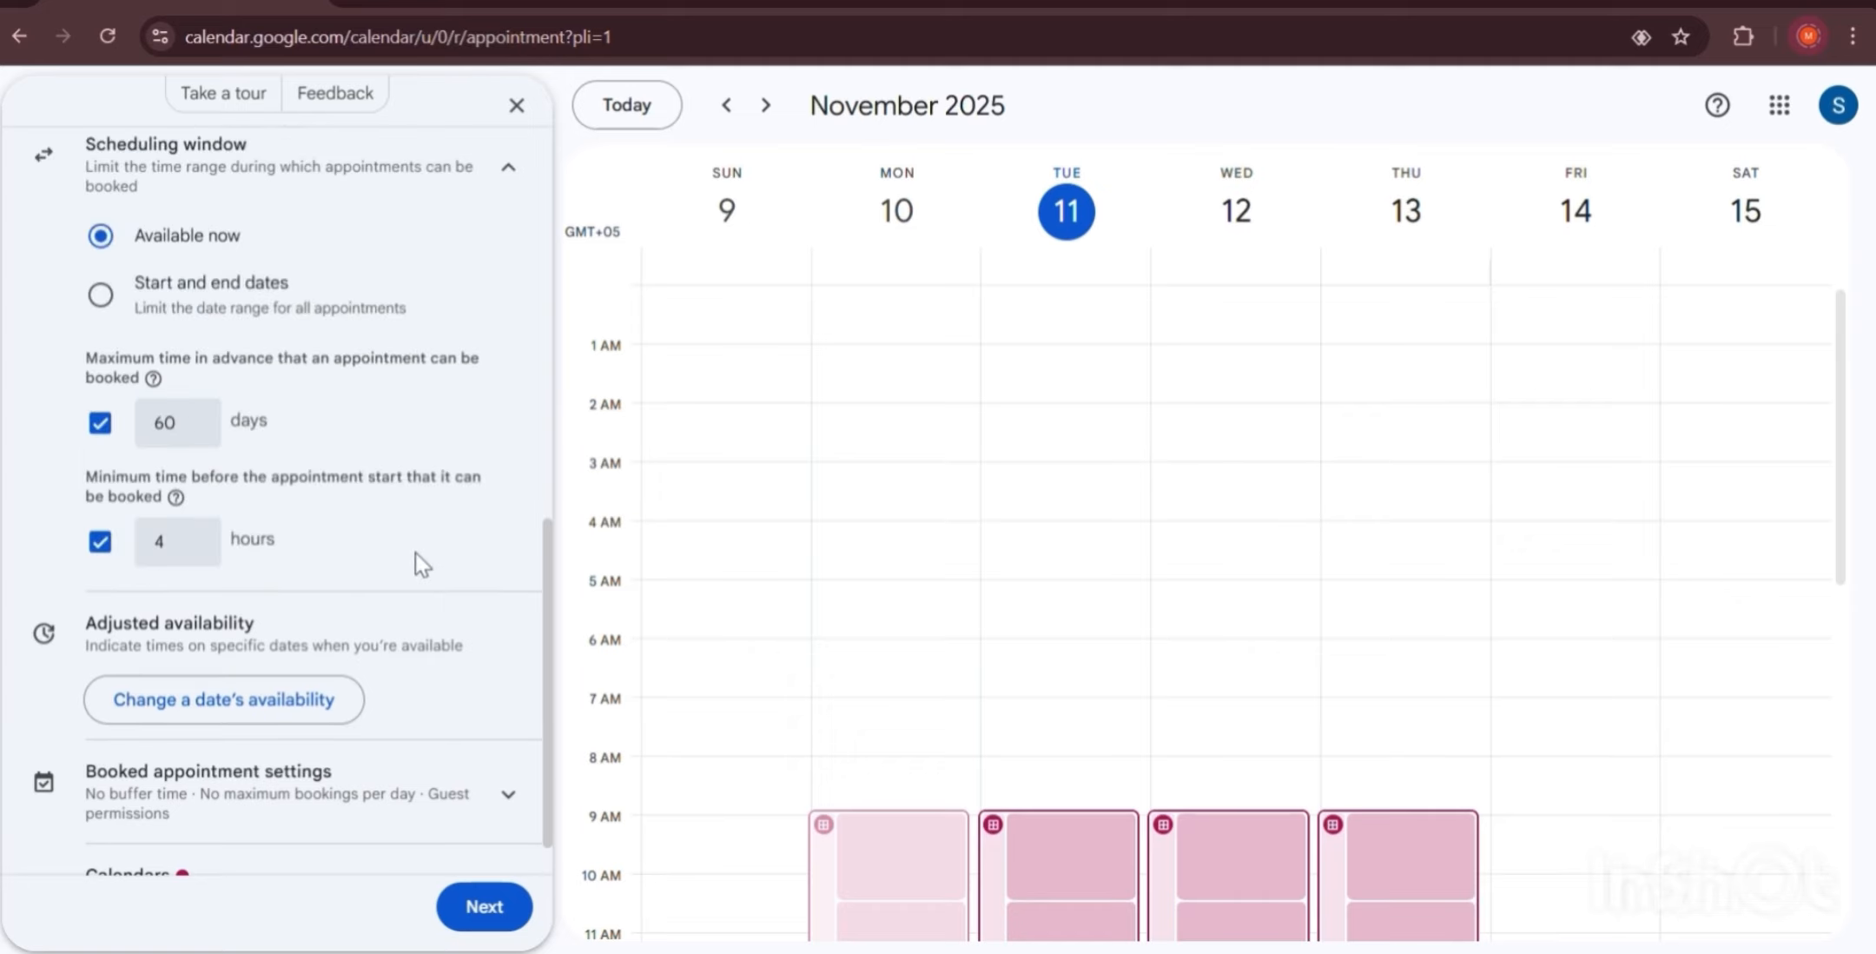
scroll(416, 552, "up", 2)
scroll(409, 550, "down", 1)
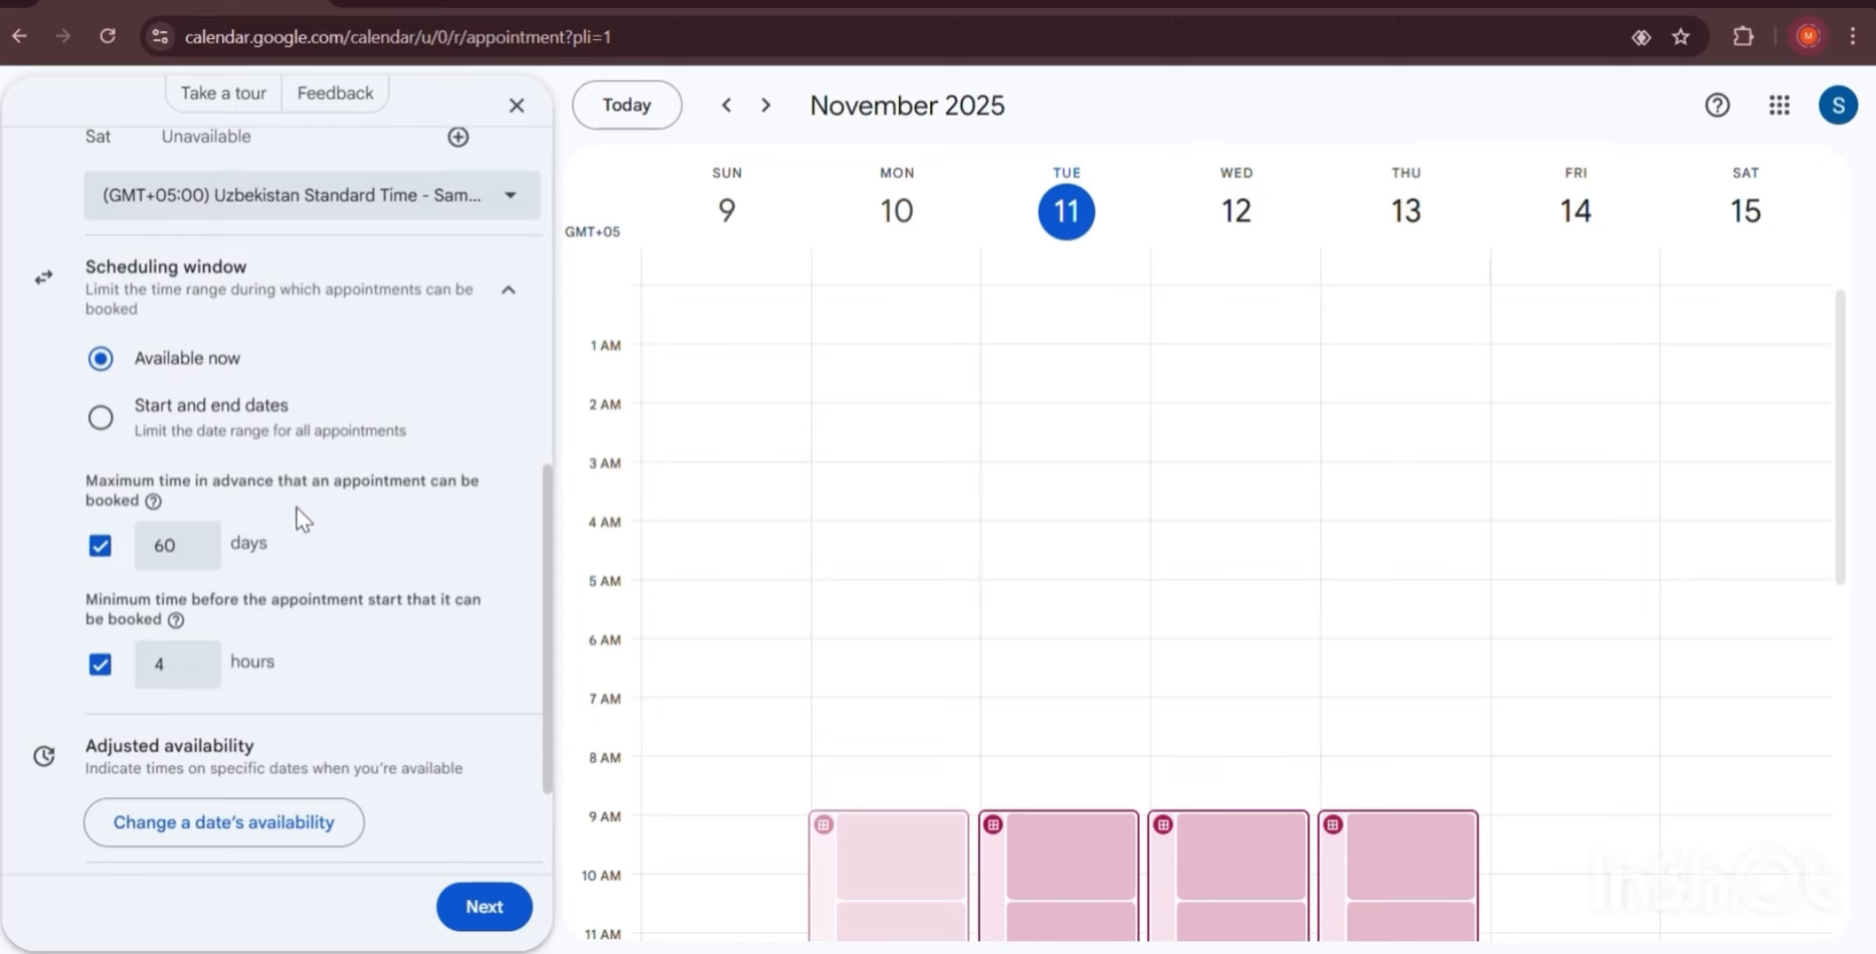
left_click(181, 544)
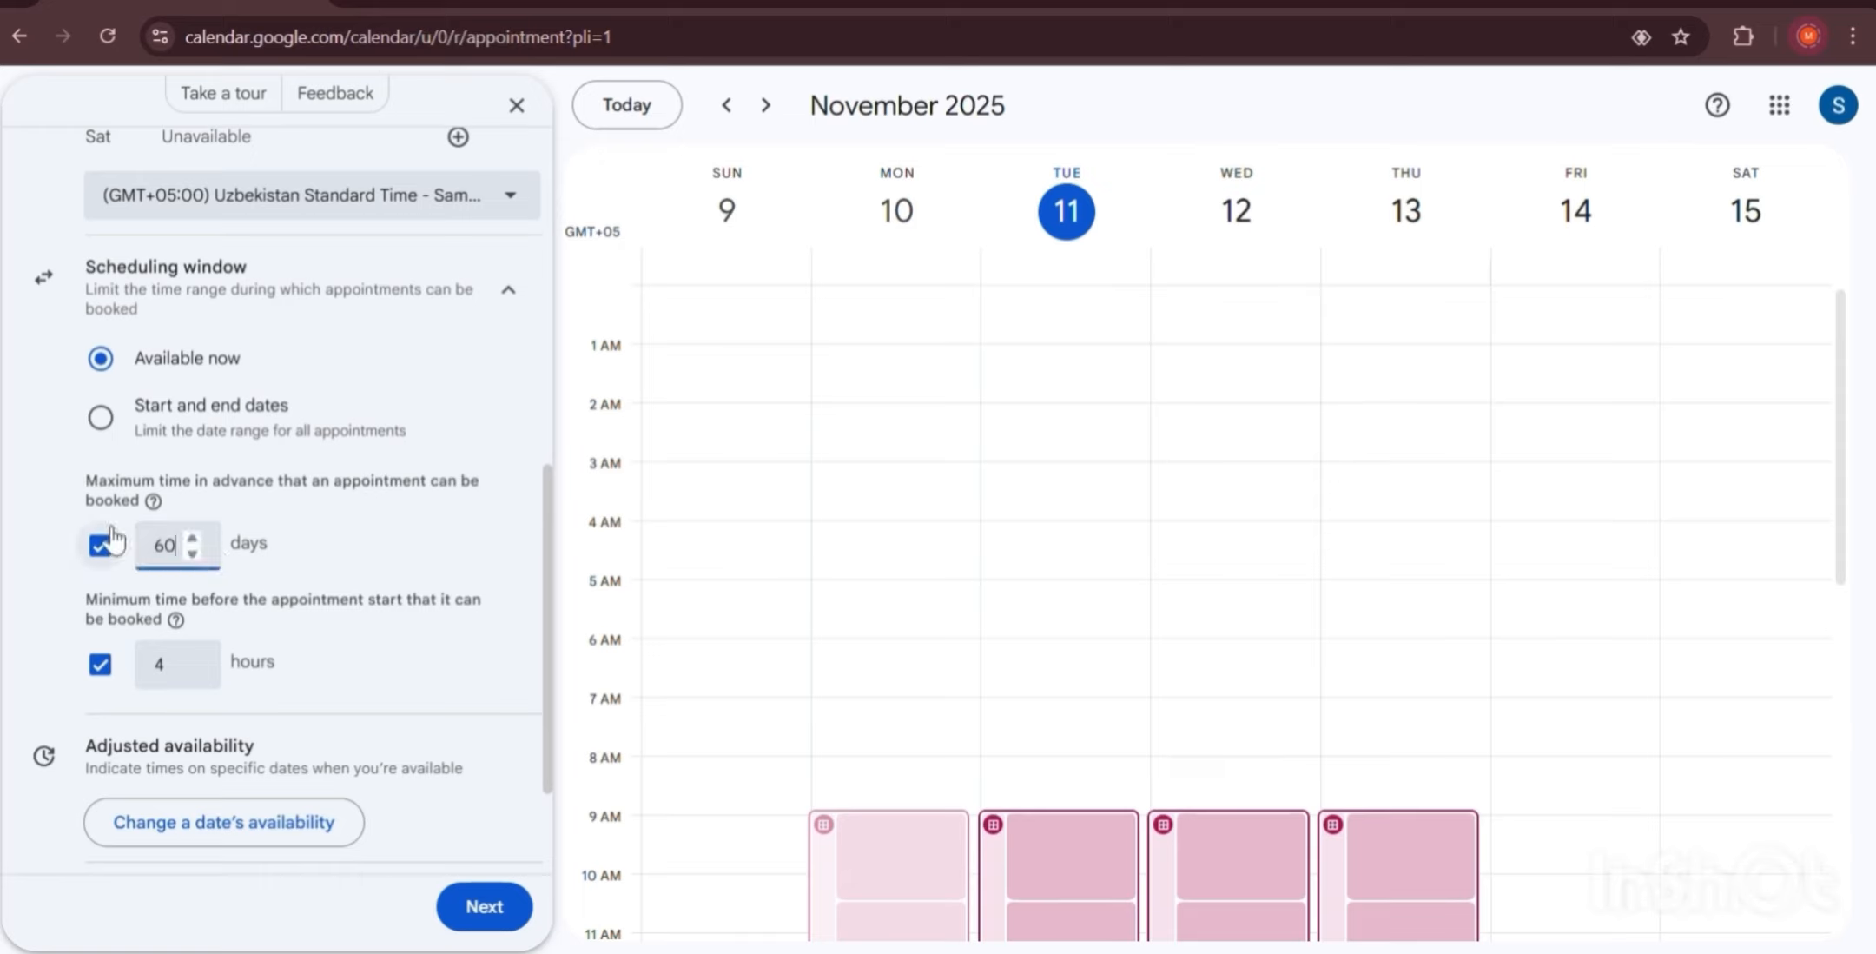
key("BackSpace")
key("BackSpace")
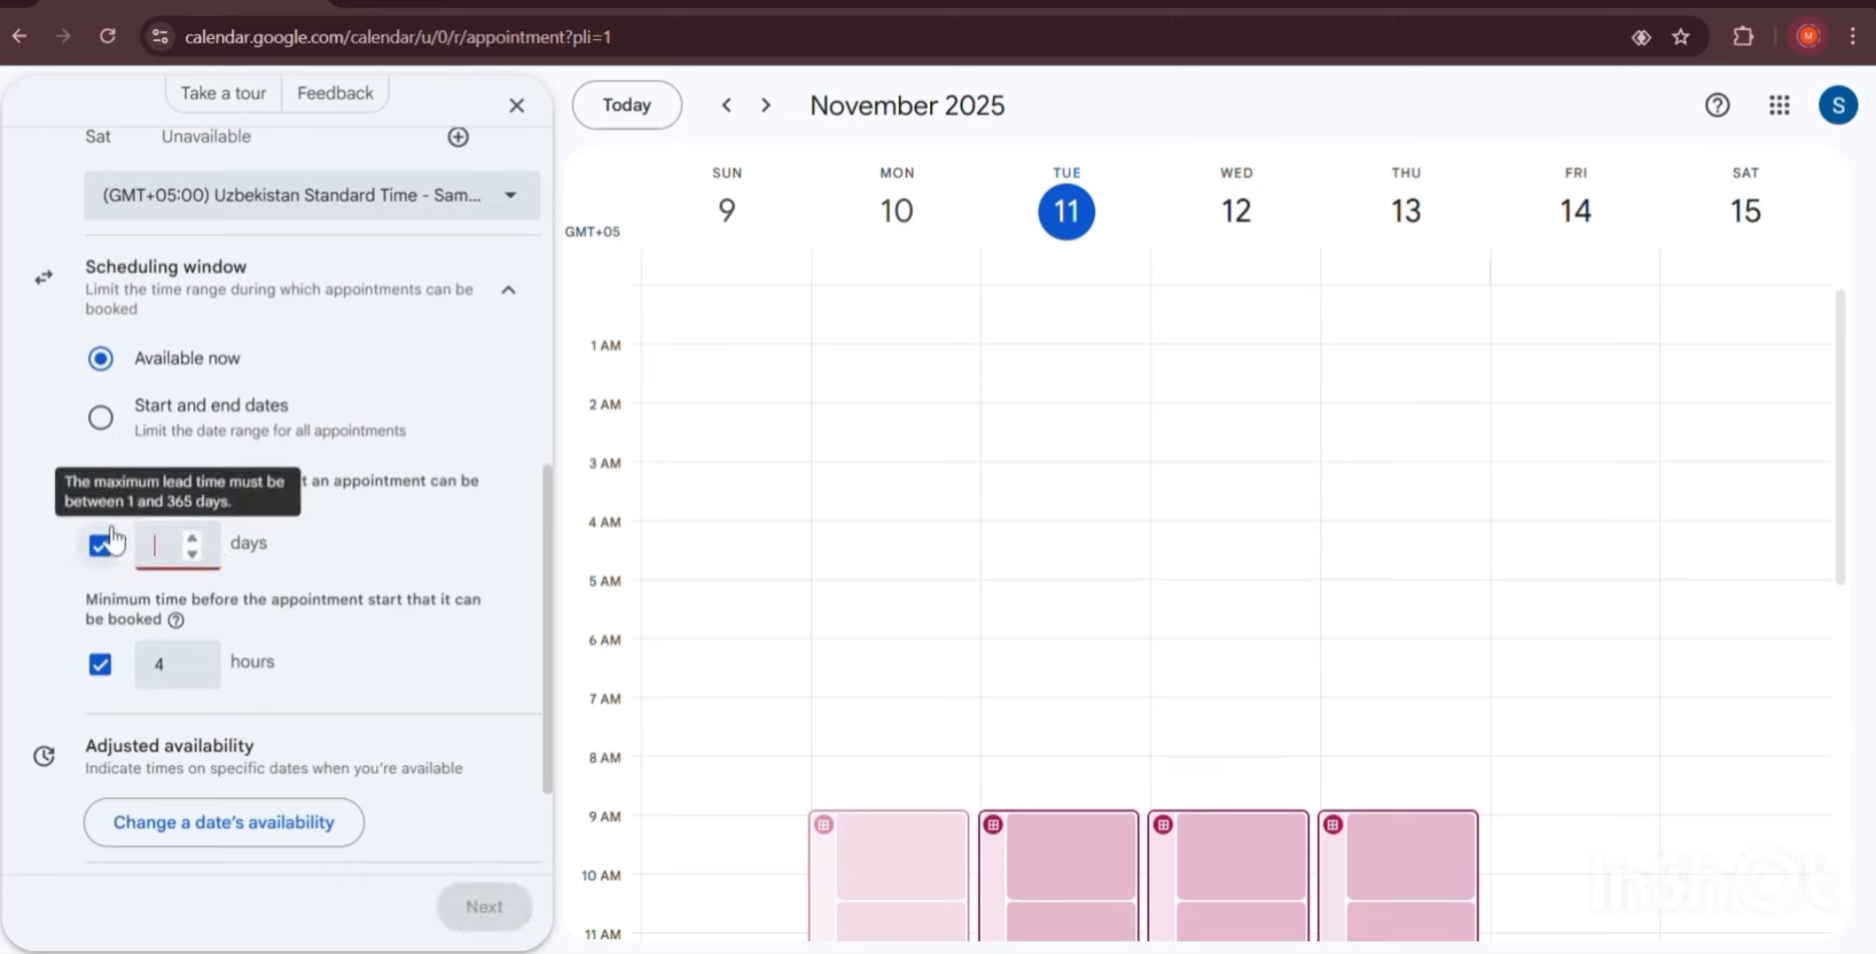
type("3")
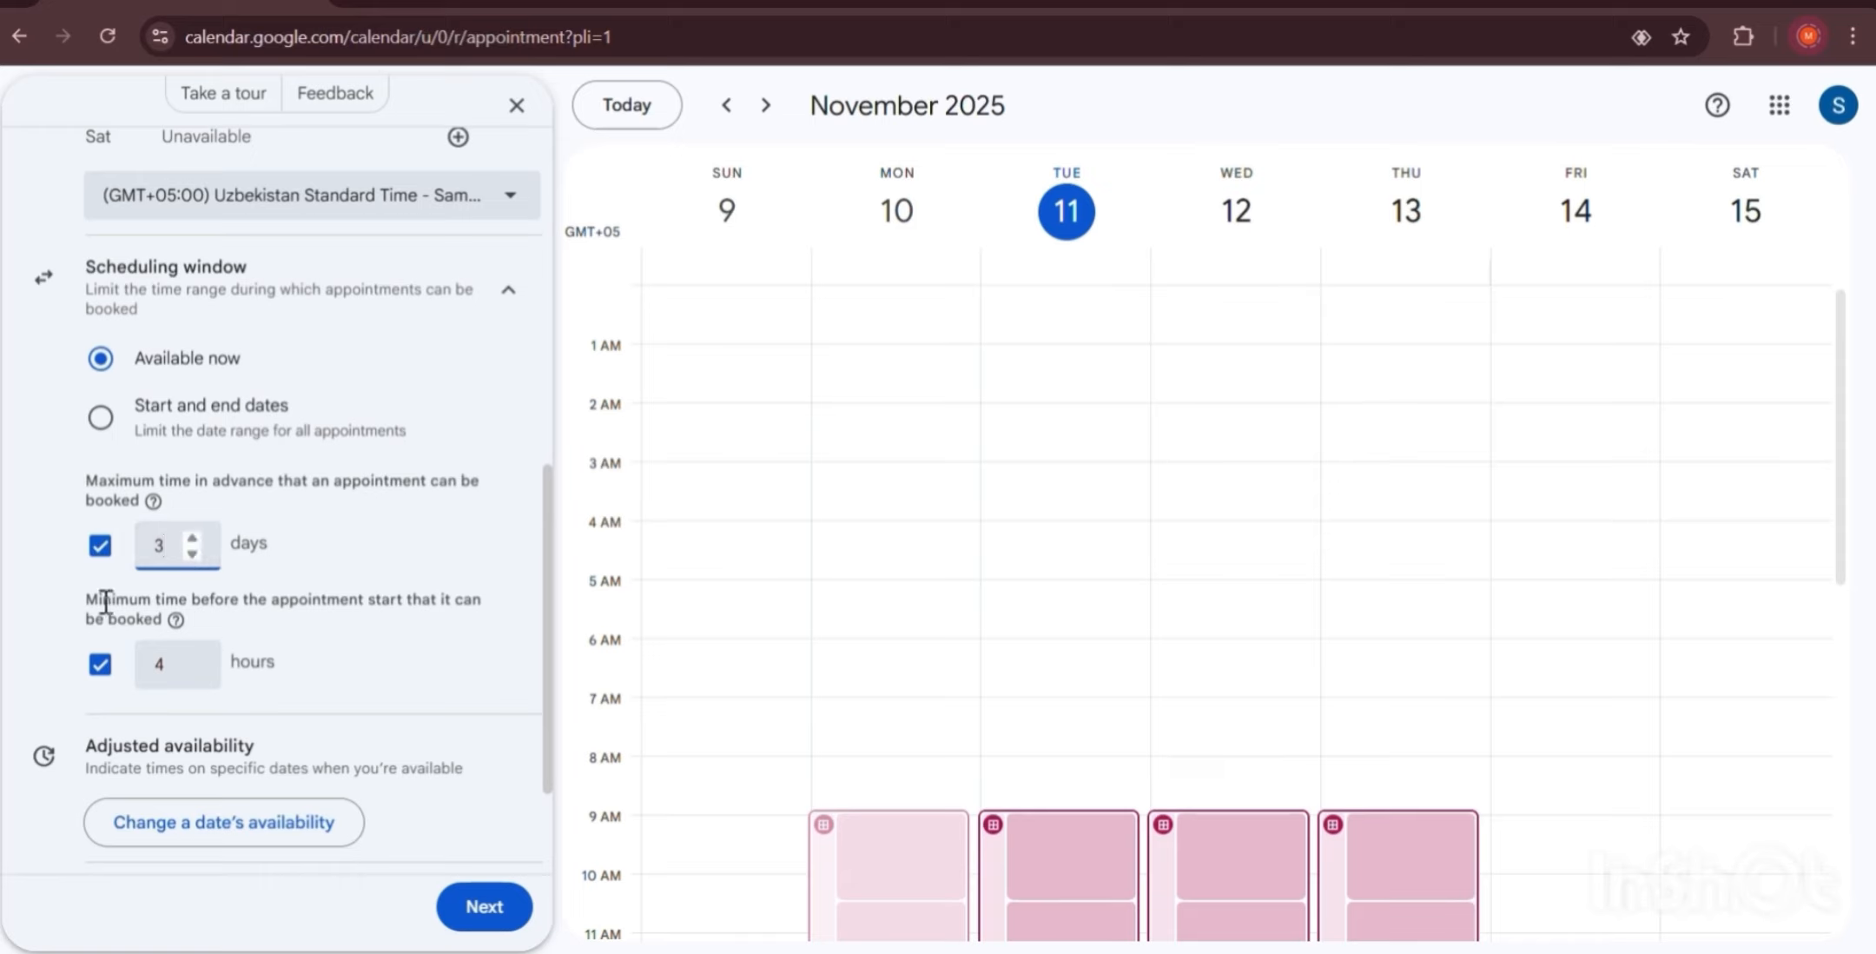
Lower the minimum booking notice from 4 to 2 hours.
left_click_drag(104, 601, 165, 621)
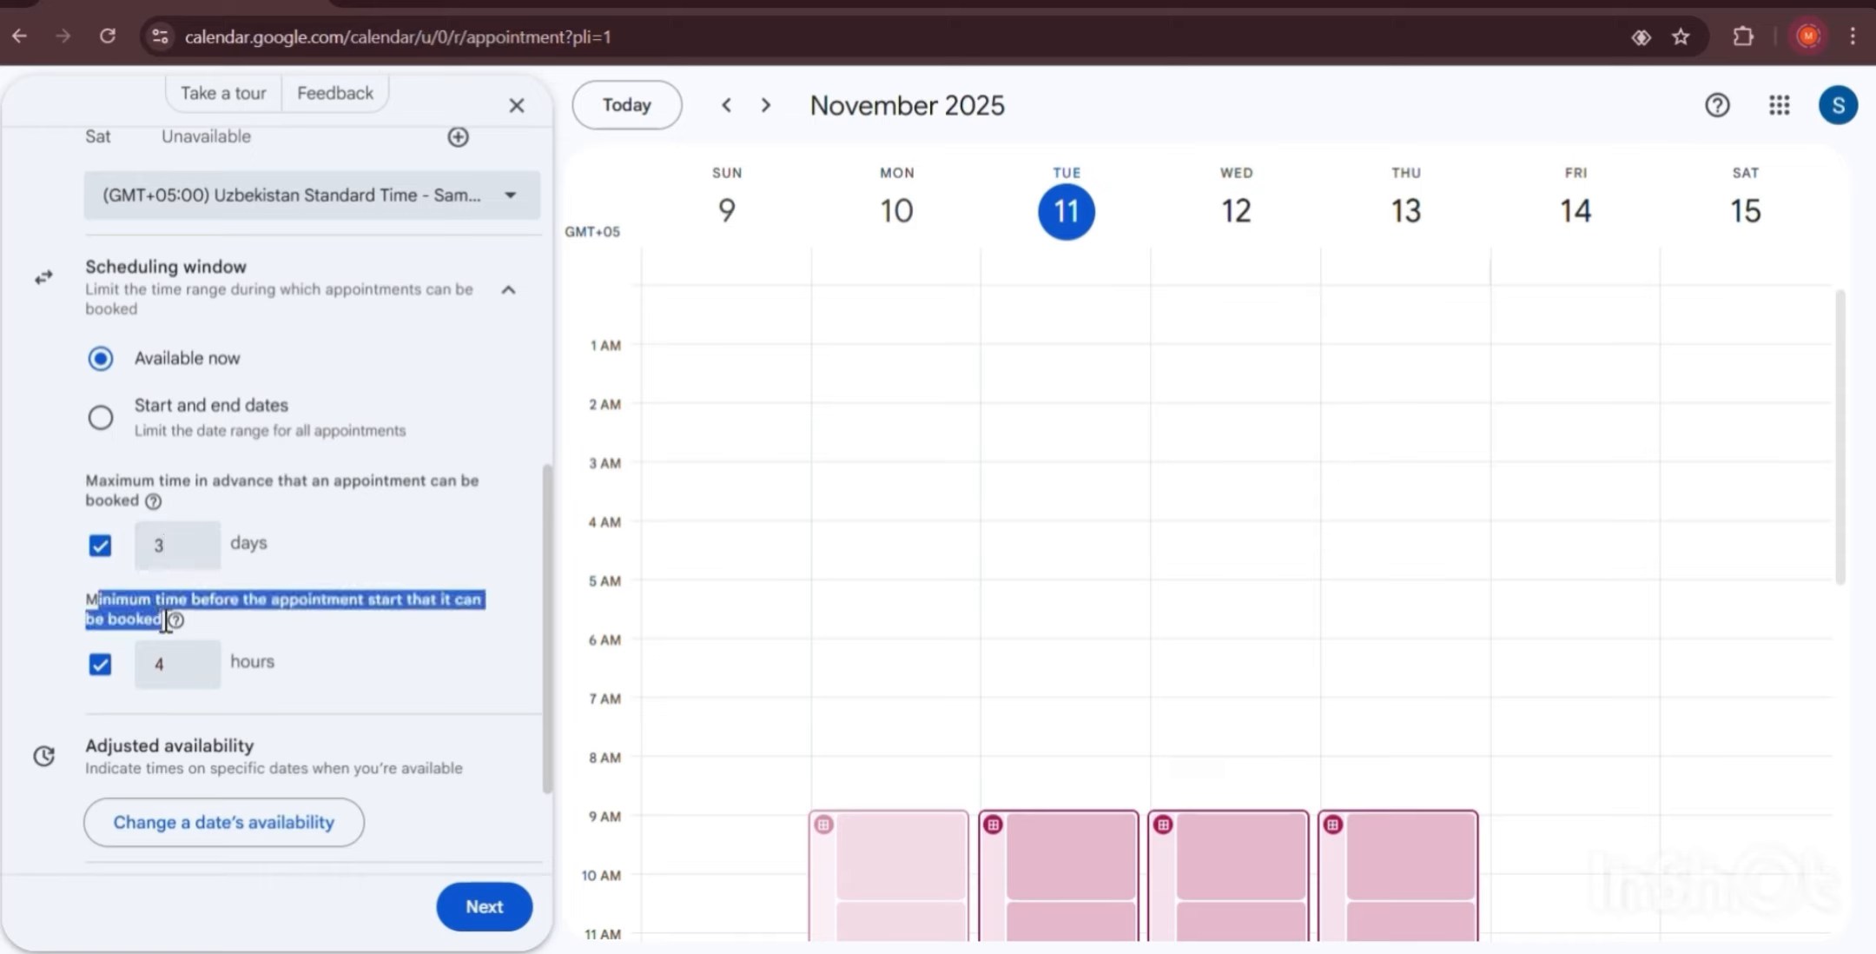
left_click(233, 631)
left_click(192, 674)
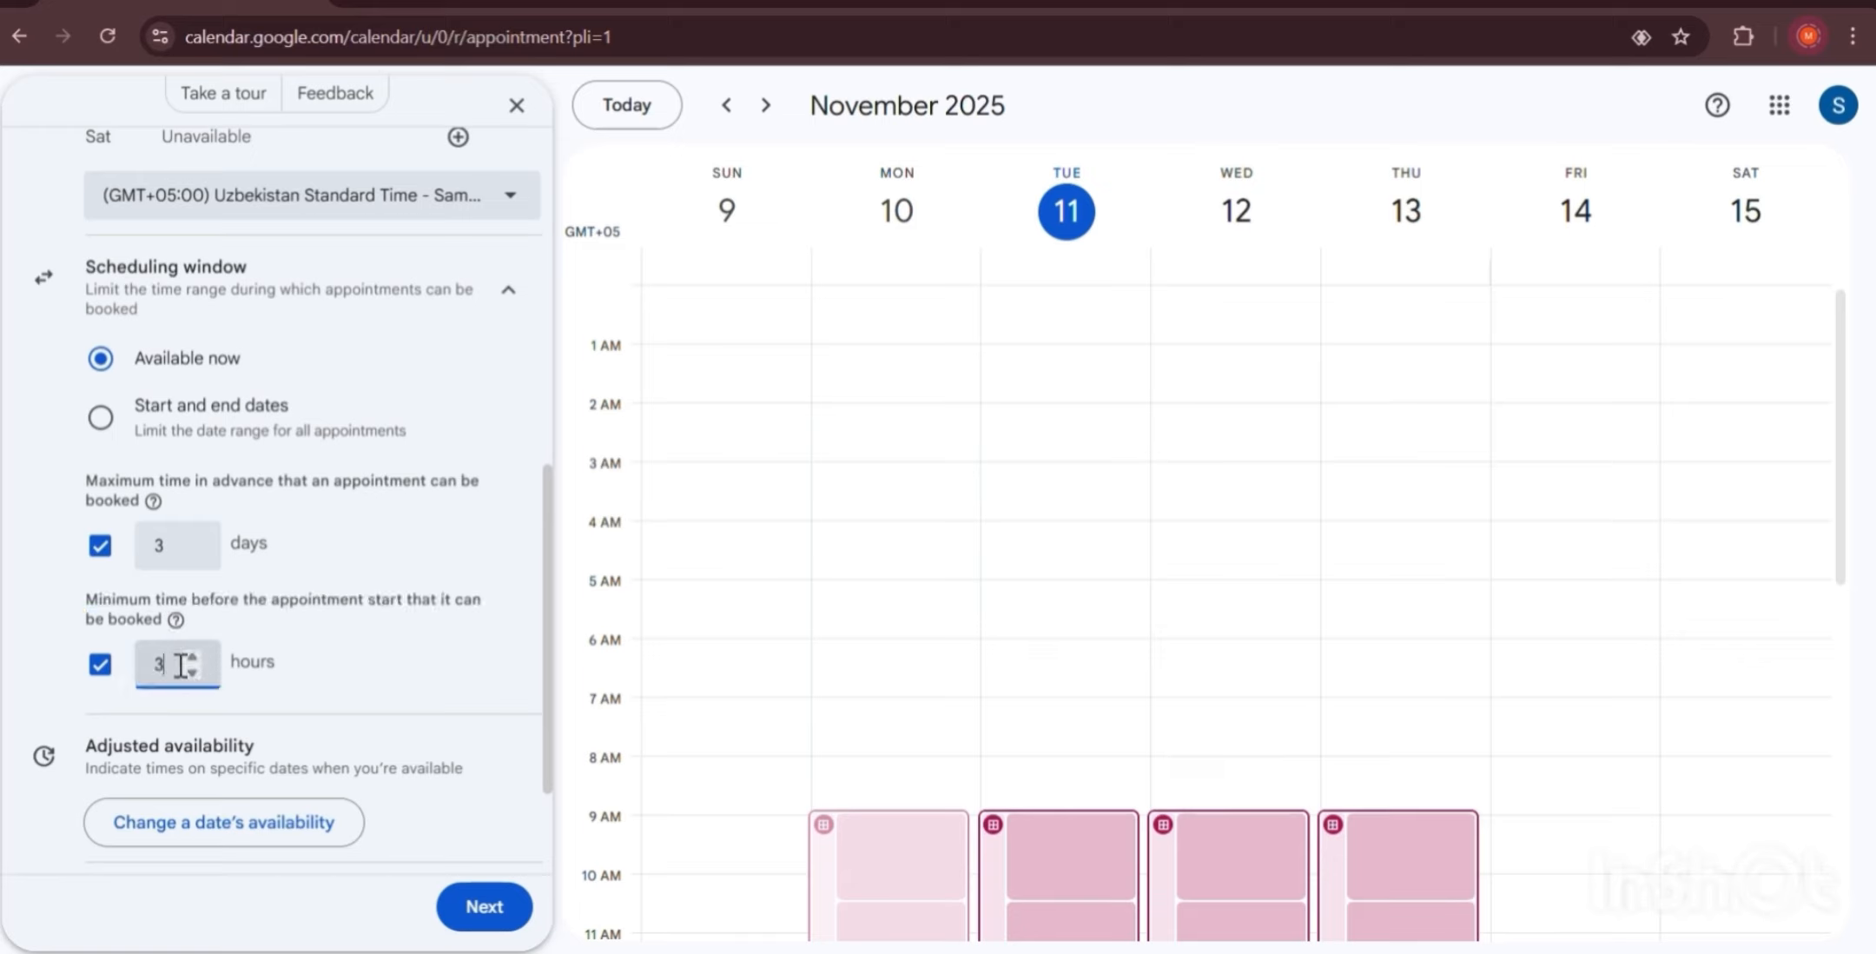
left_click(205, 673)
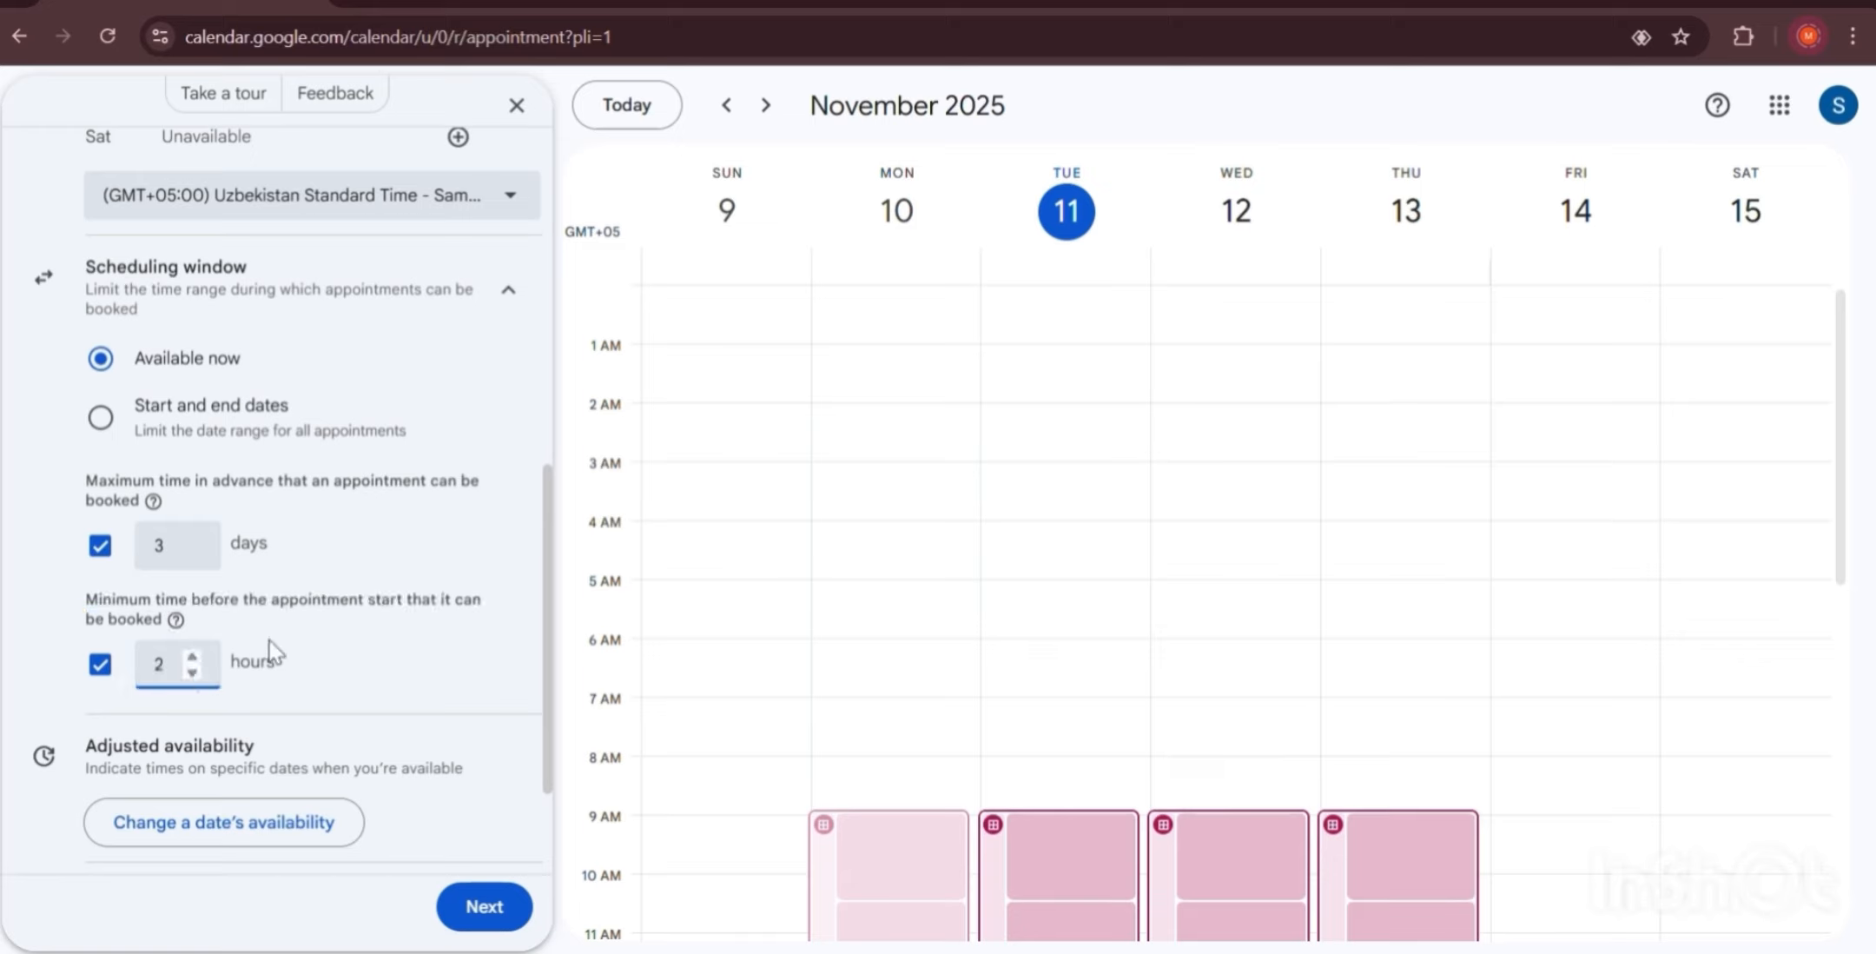
left_click(369, 613)
scroll(295, 612, "down", 2)
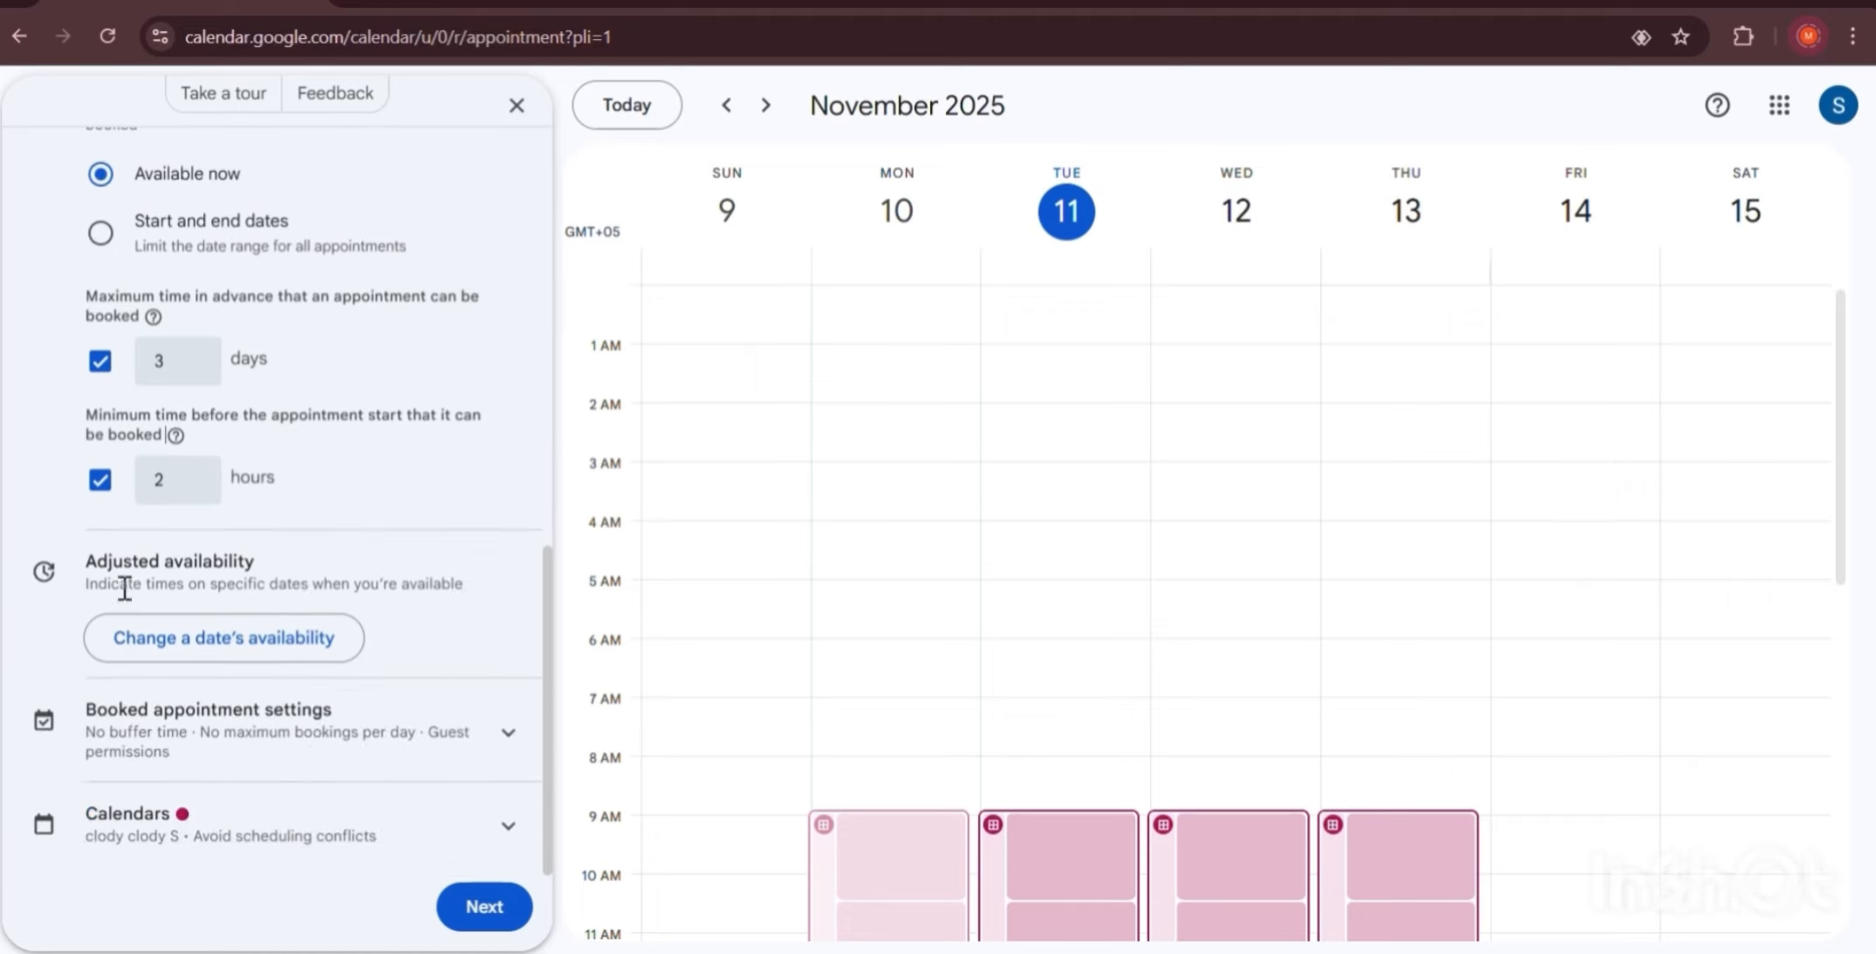
Add an adjusted availability entry for 12 November.
left_click(221, 650)
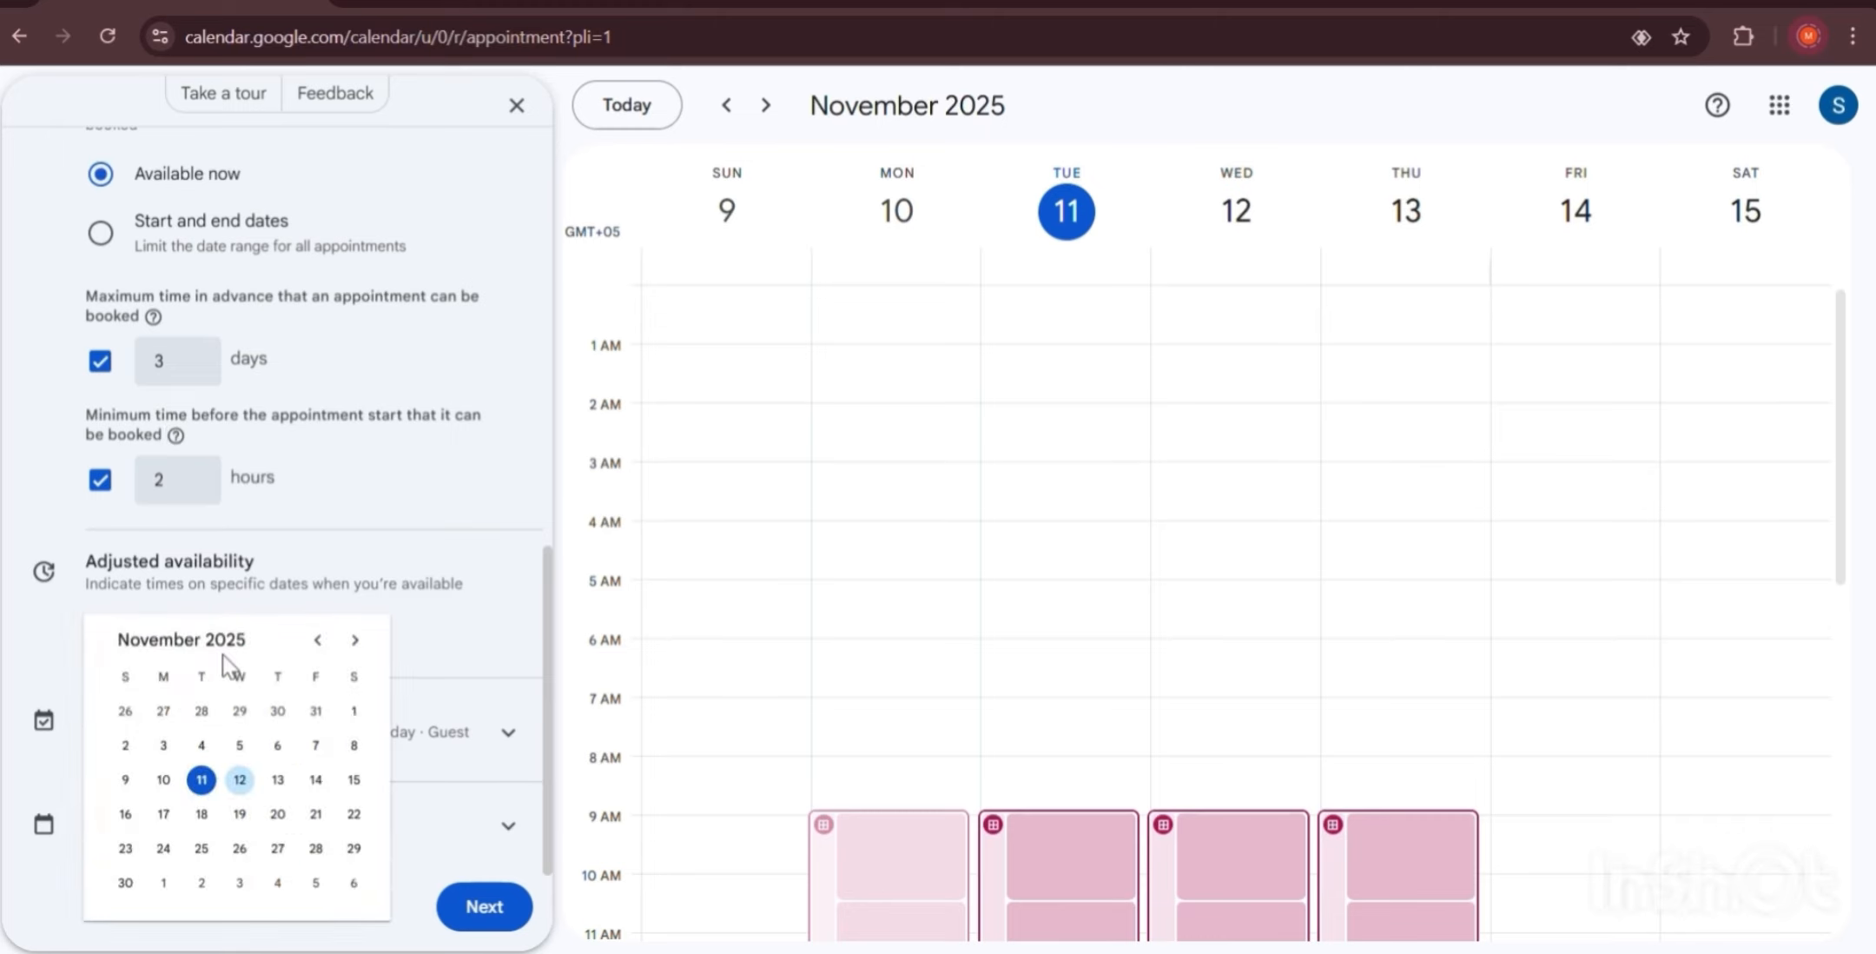
left_click(240, 781)
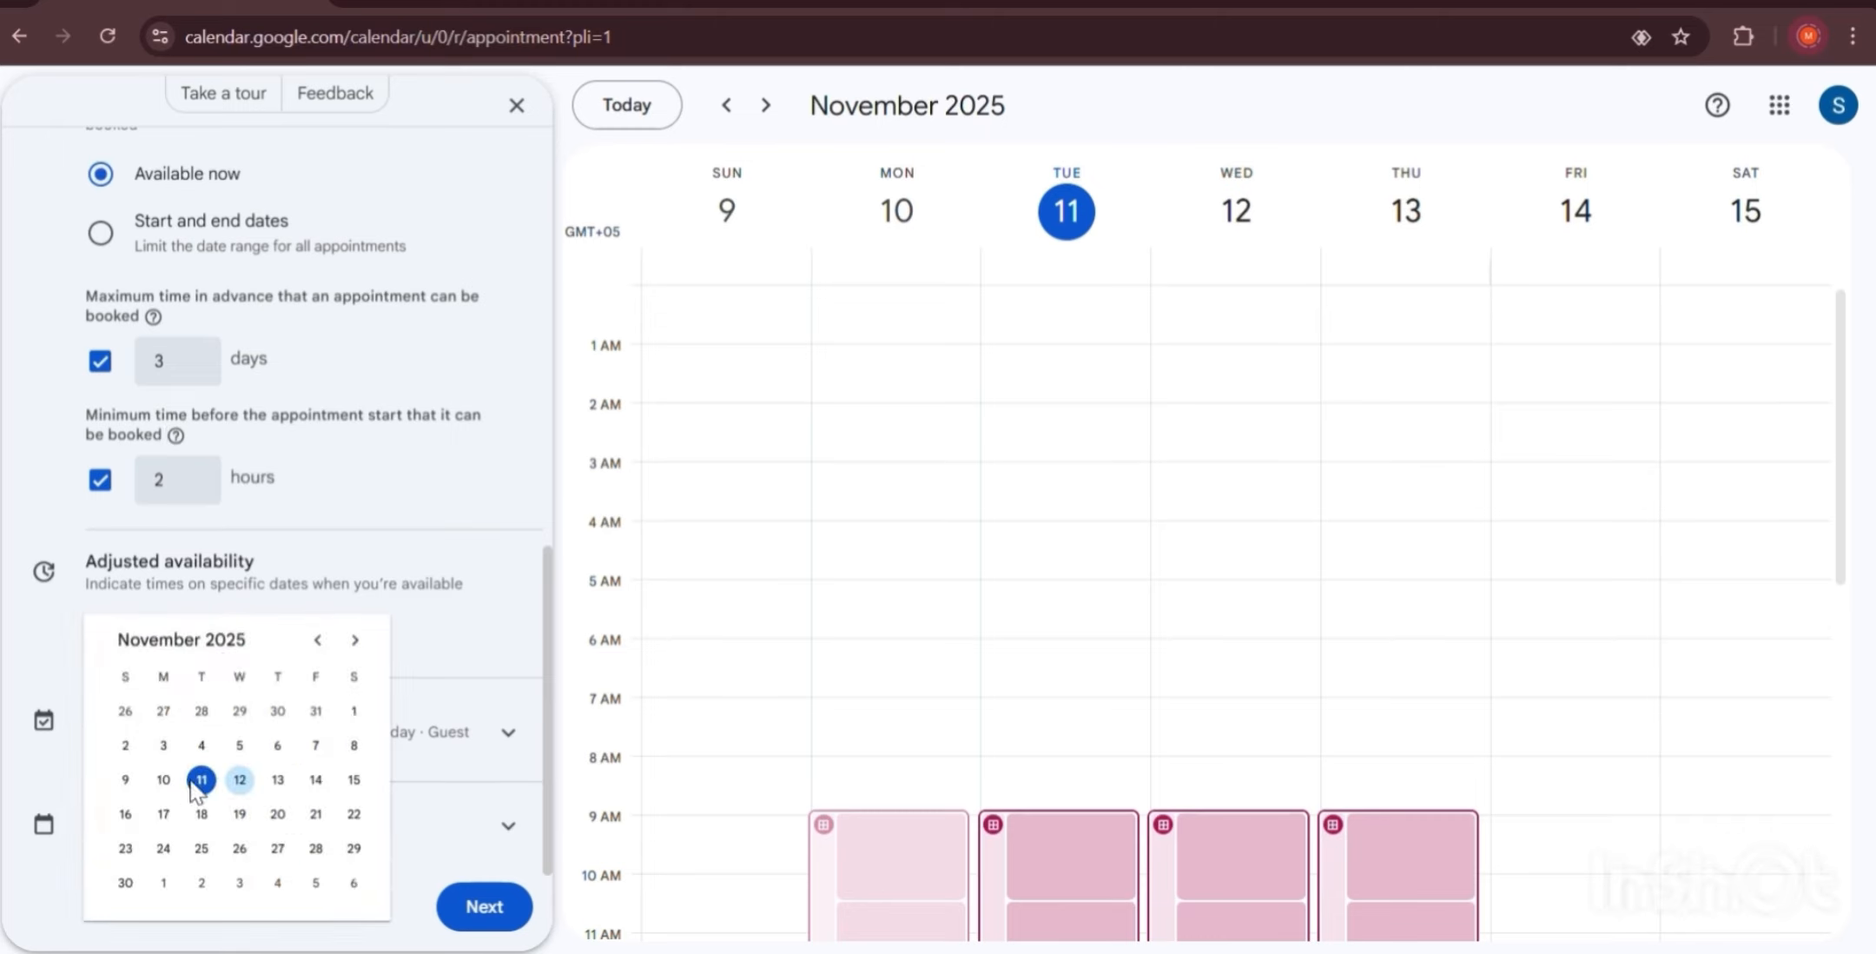
left_click(239, 781)
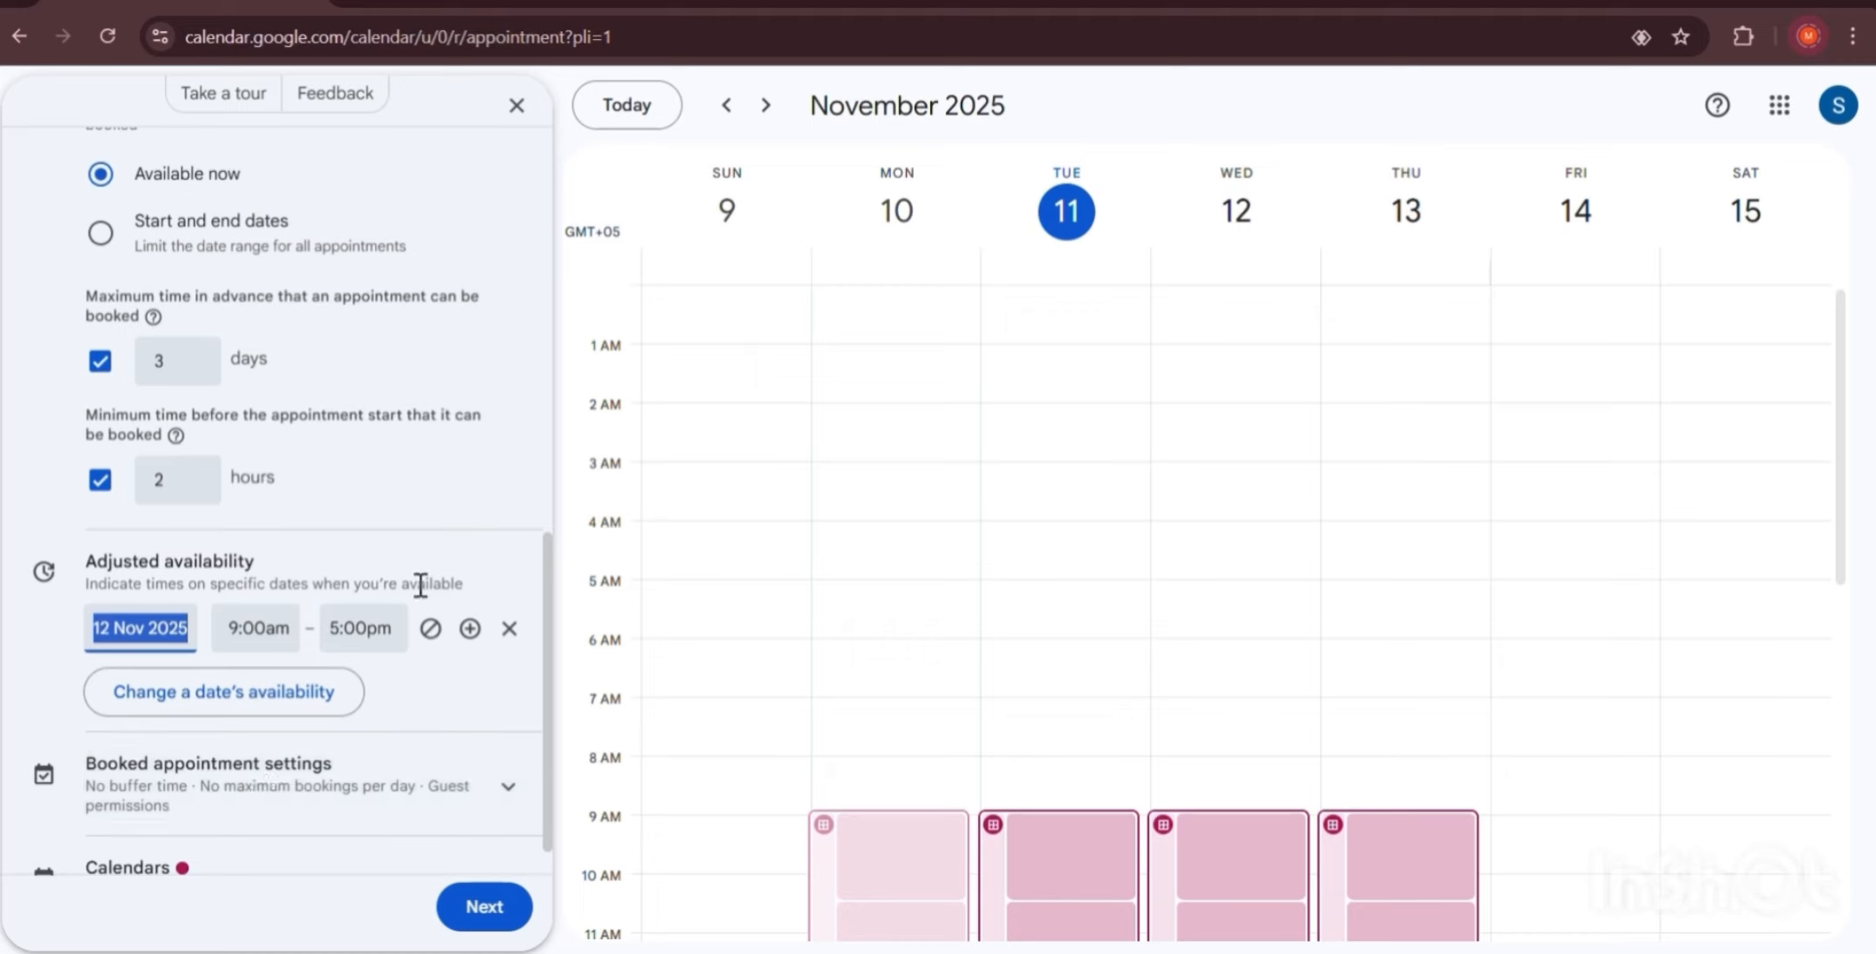
scroll(251, 634, "up", 10)
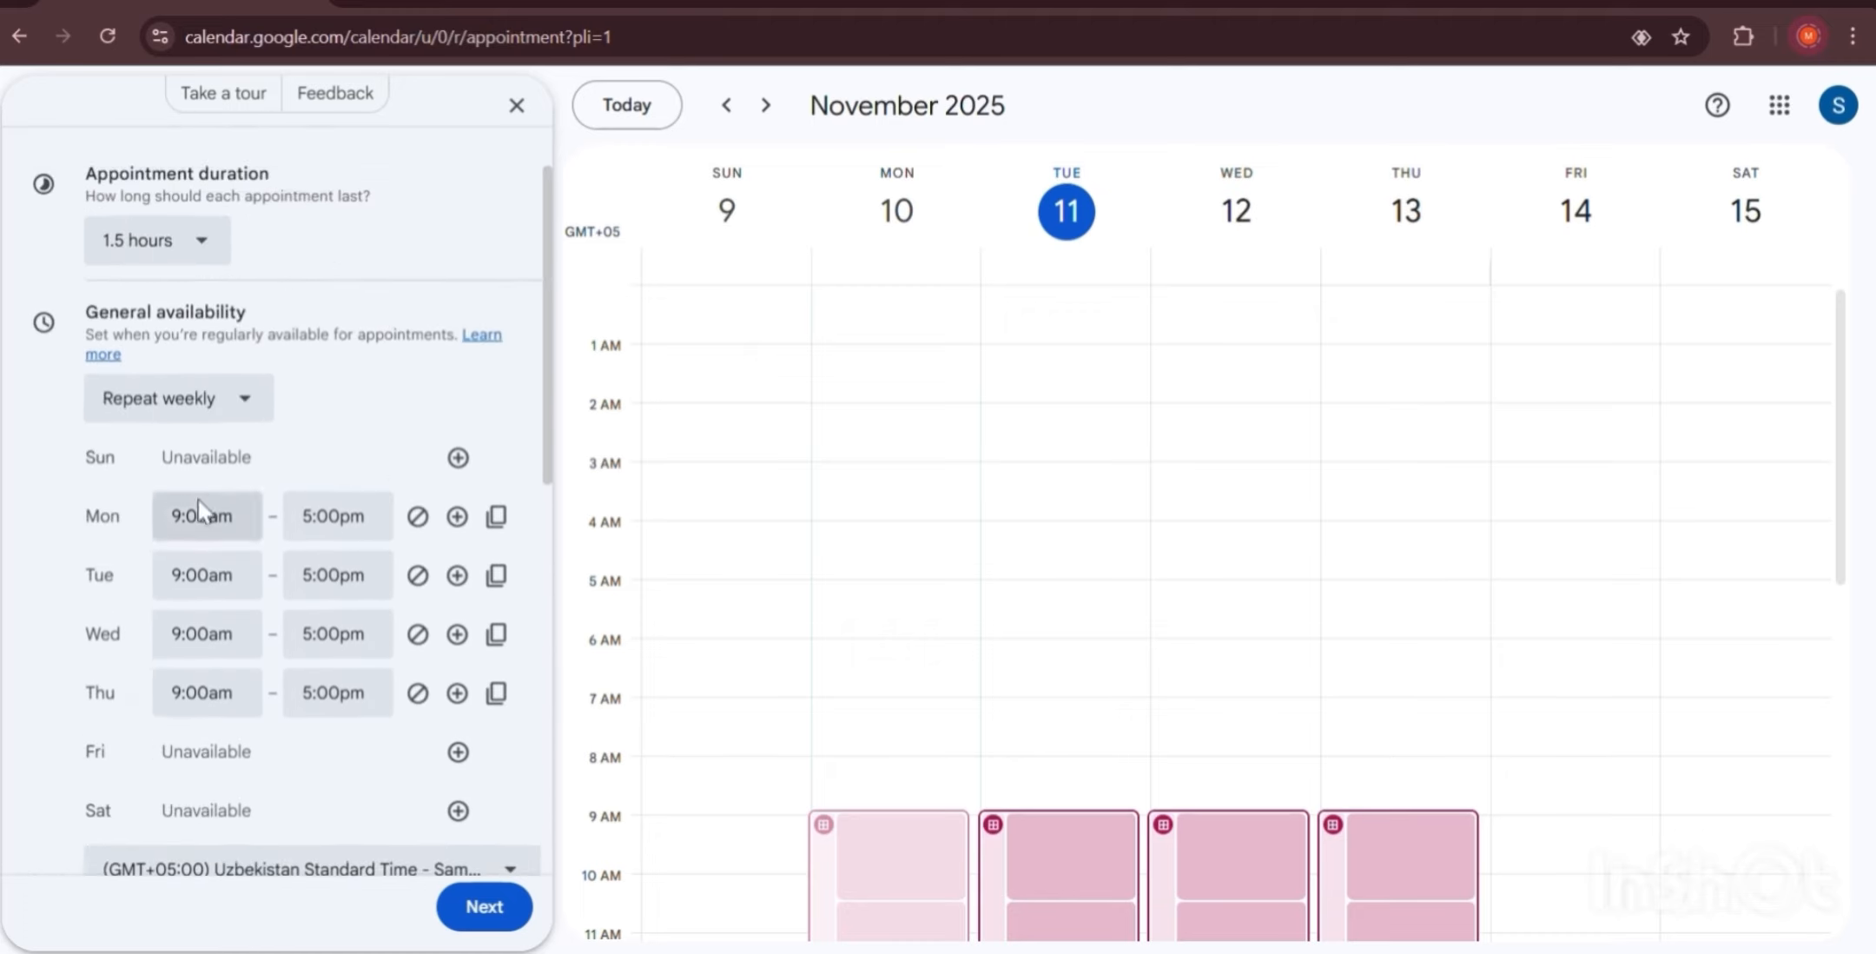
scroll(178, 421, "down", 1)
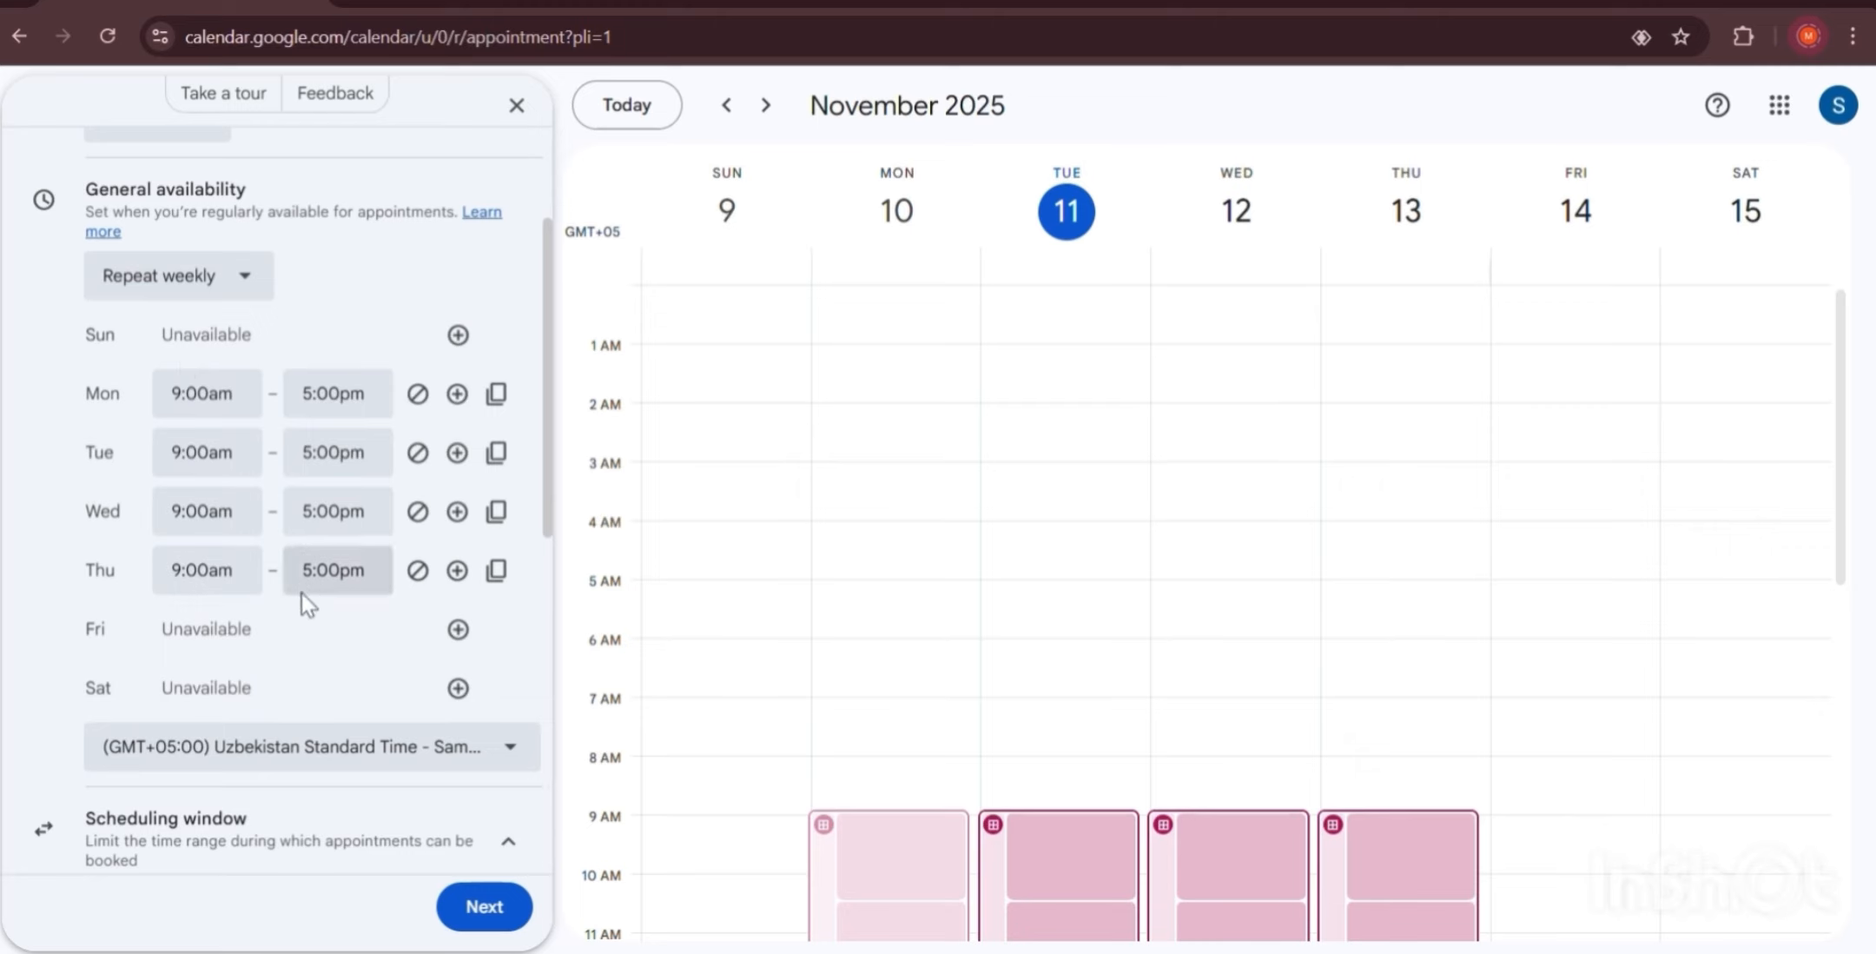
scroll(303, 538, "down", 7)
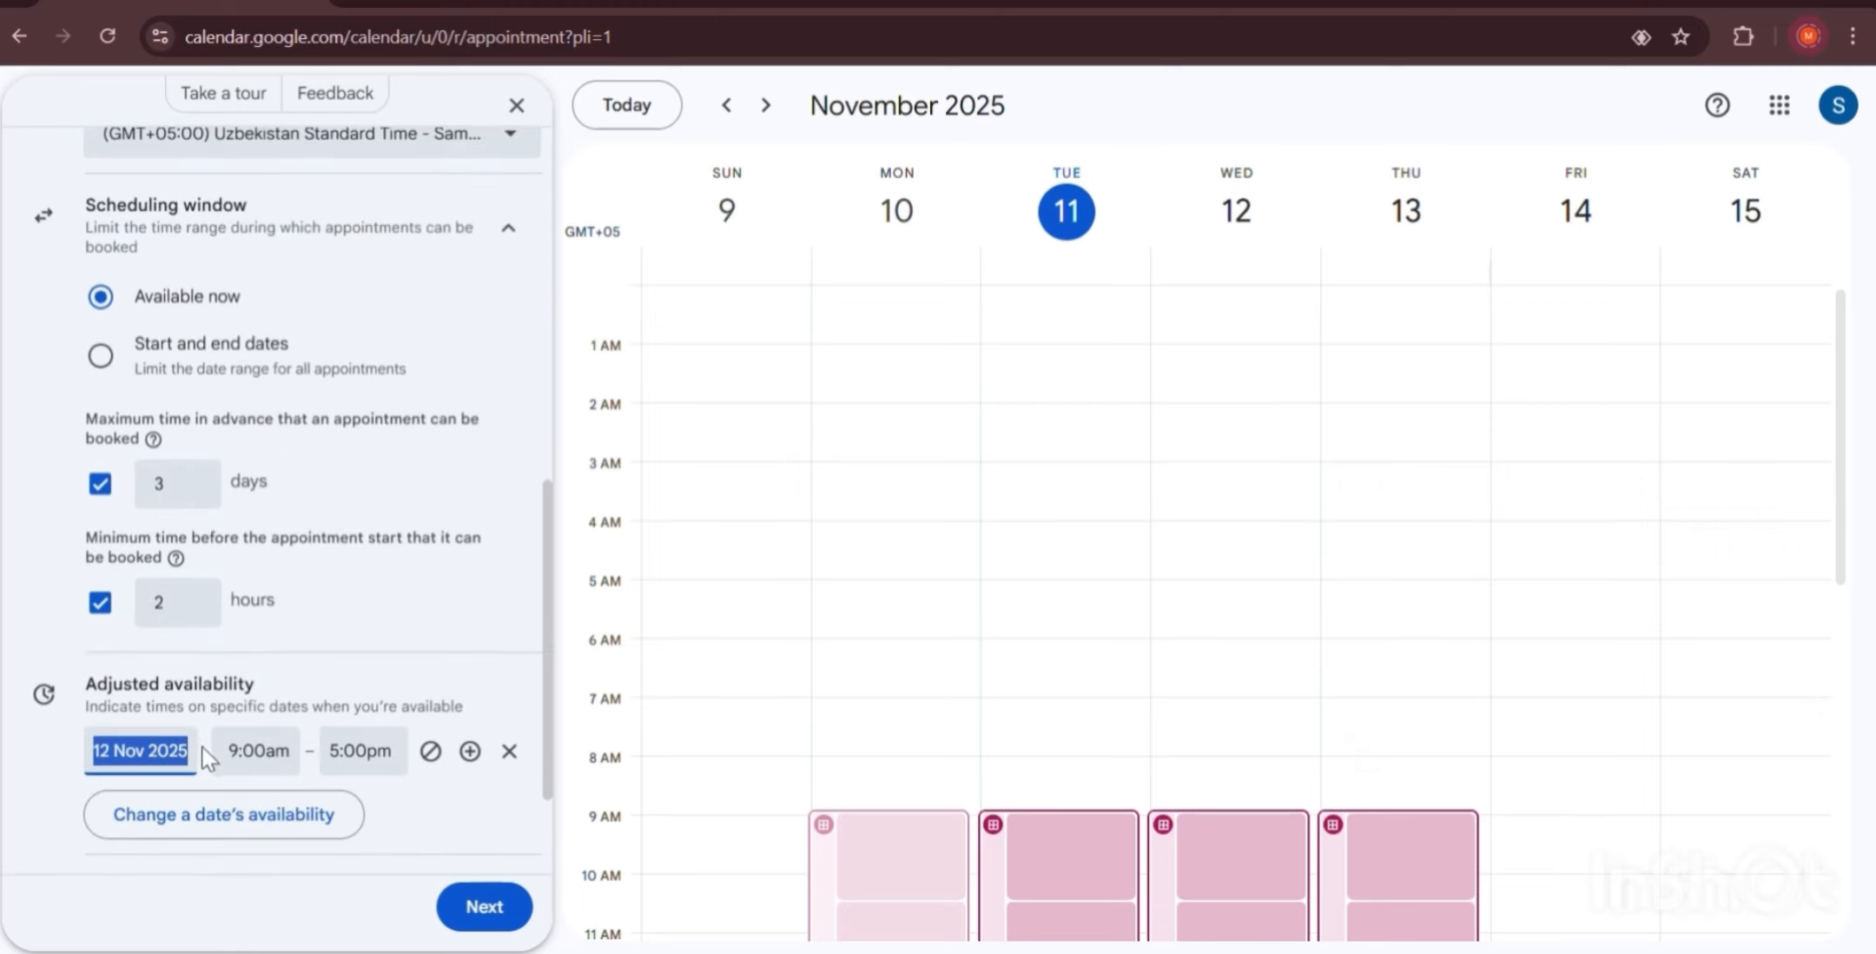
scroll(297, 536, "down", 2)
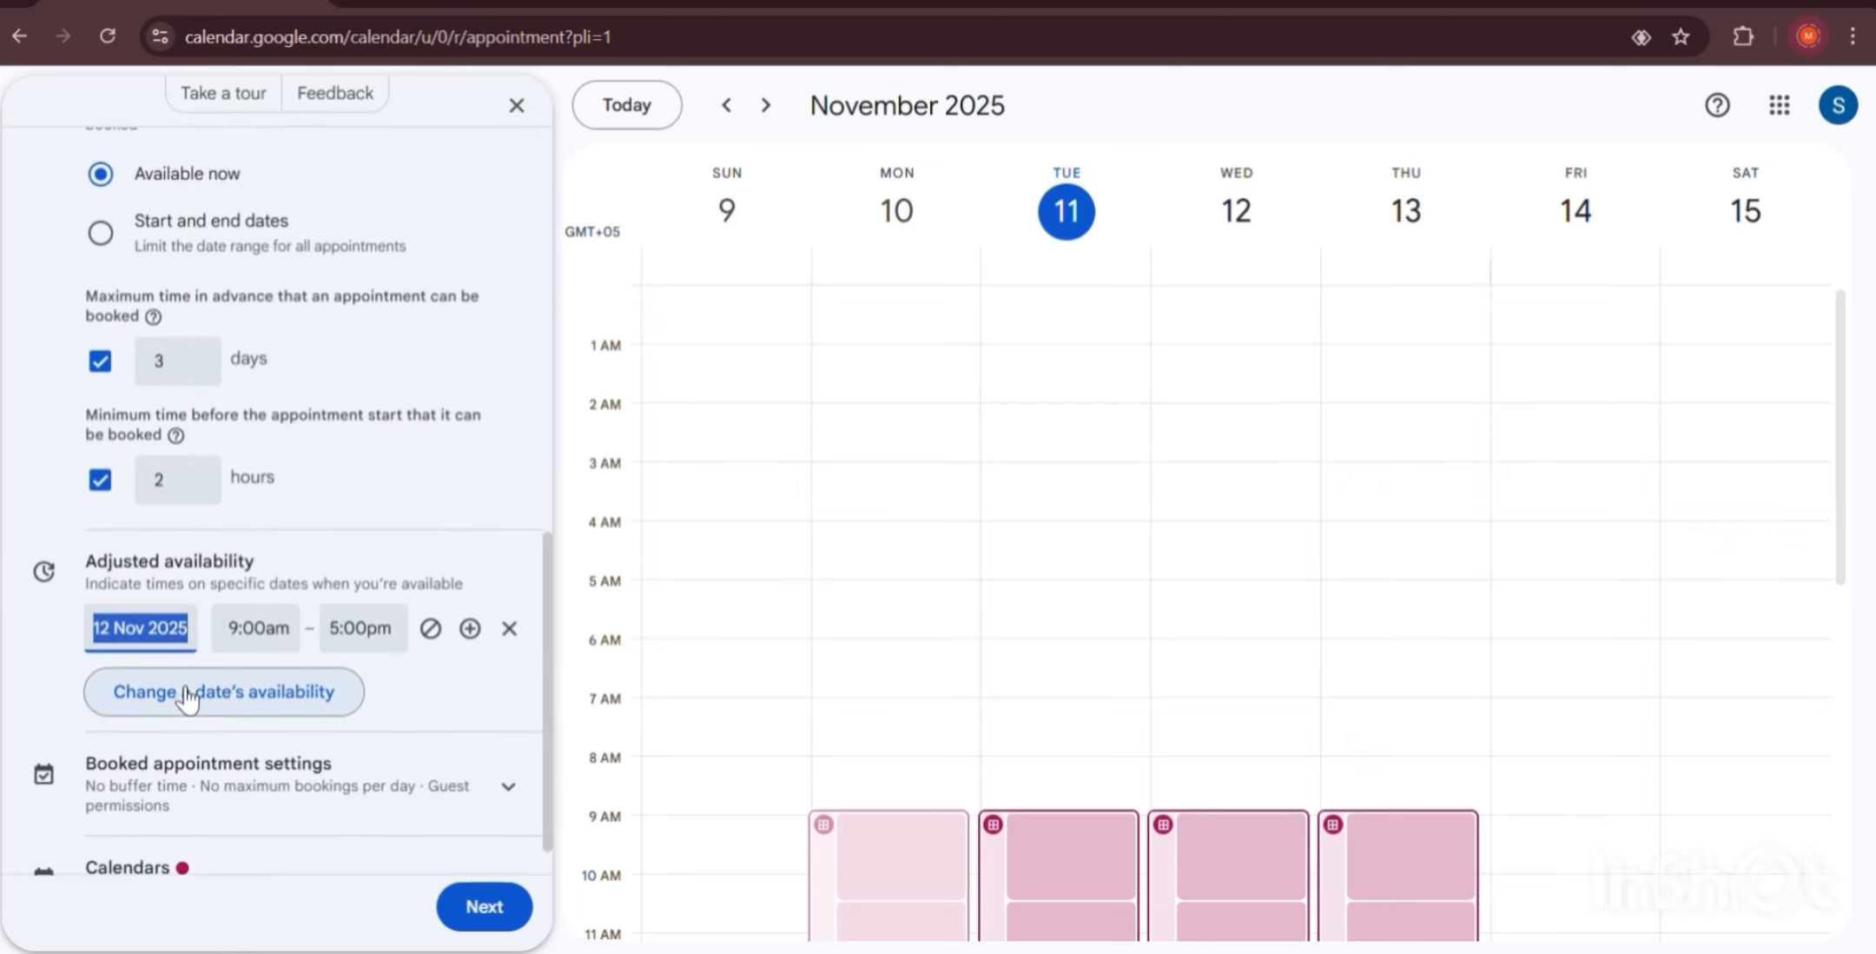
Change the adjusted availability date to 13 Nov 2025, 9:00am–5:00pm.
left_click(176, 638)
left_click(296, 455)
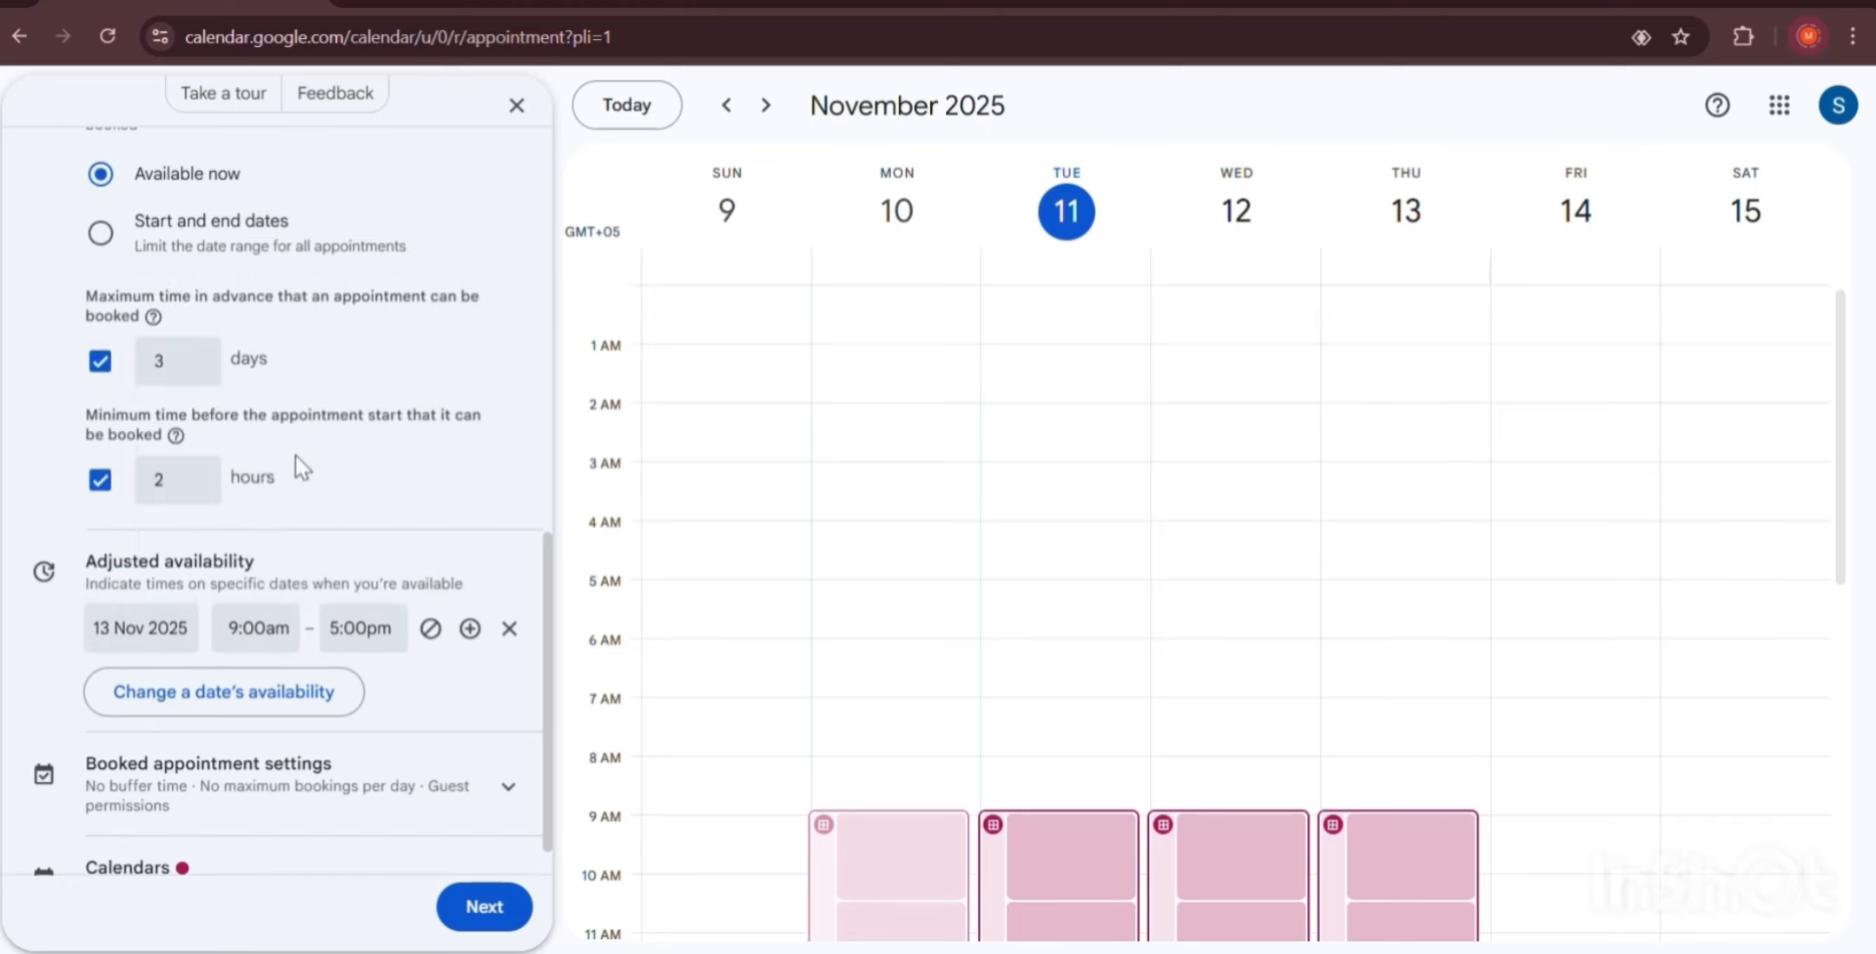
scroll(289, 637, "up", 7)
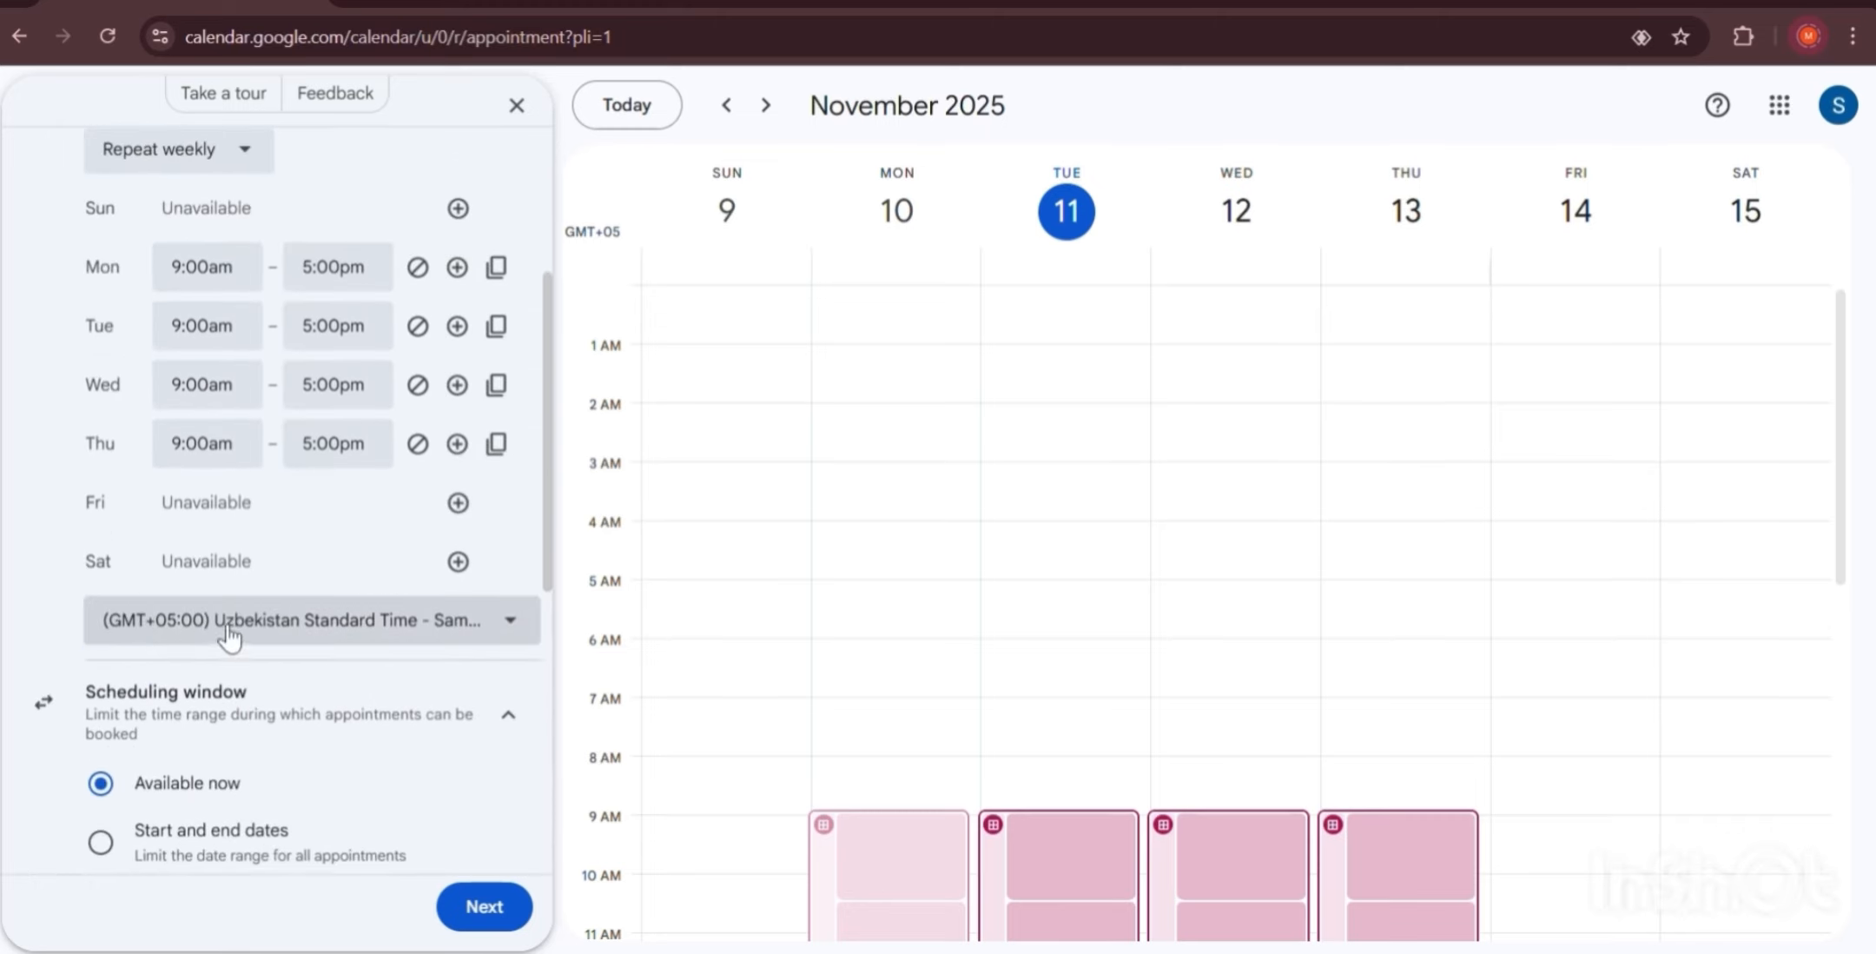
scroll(230, 637, "down", 7)
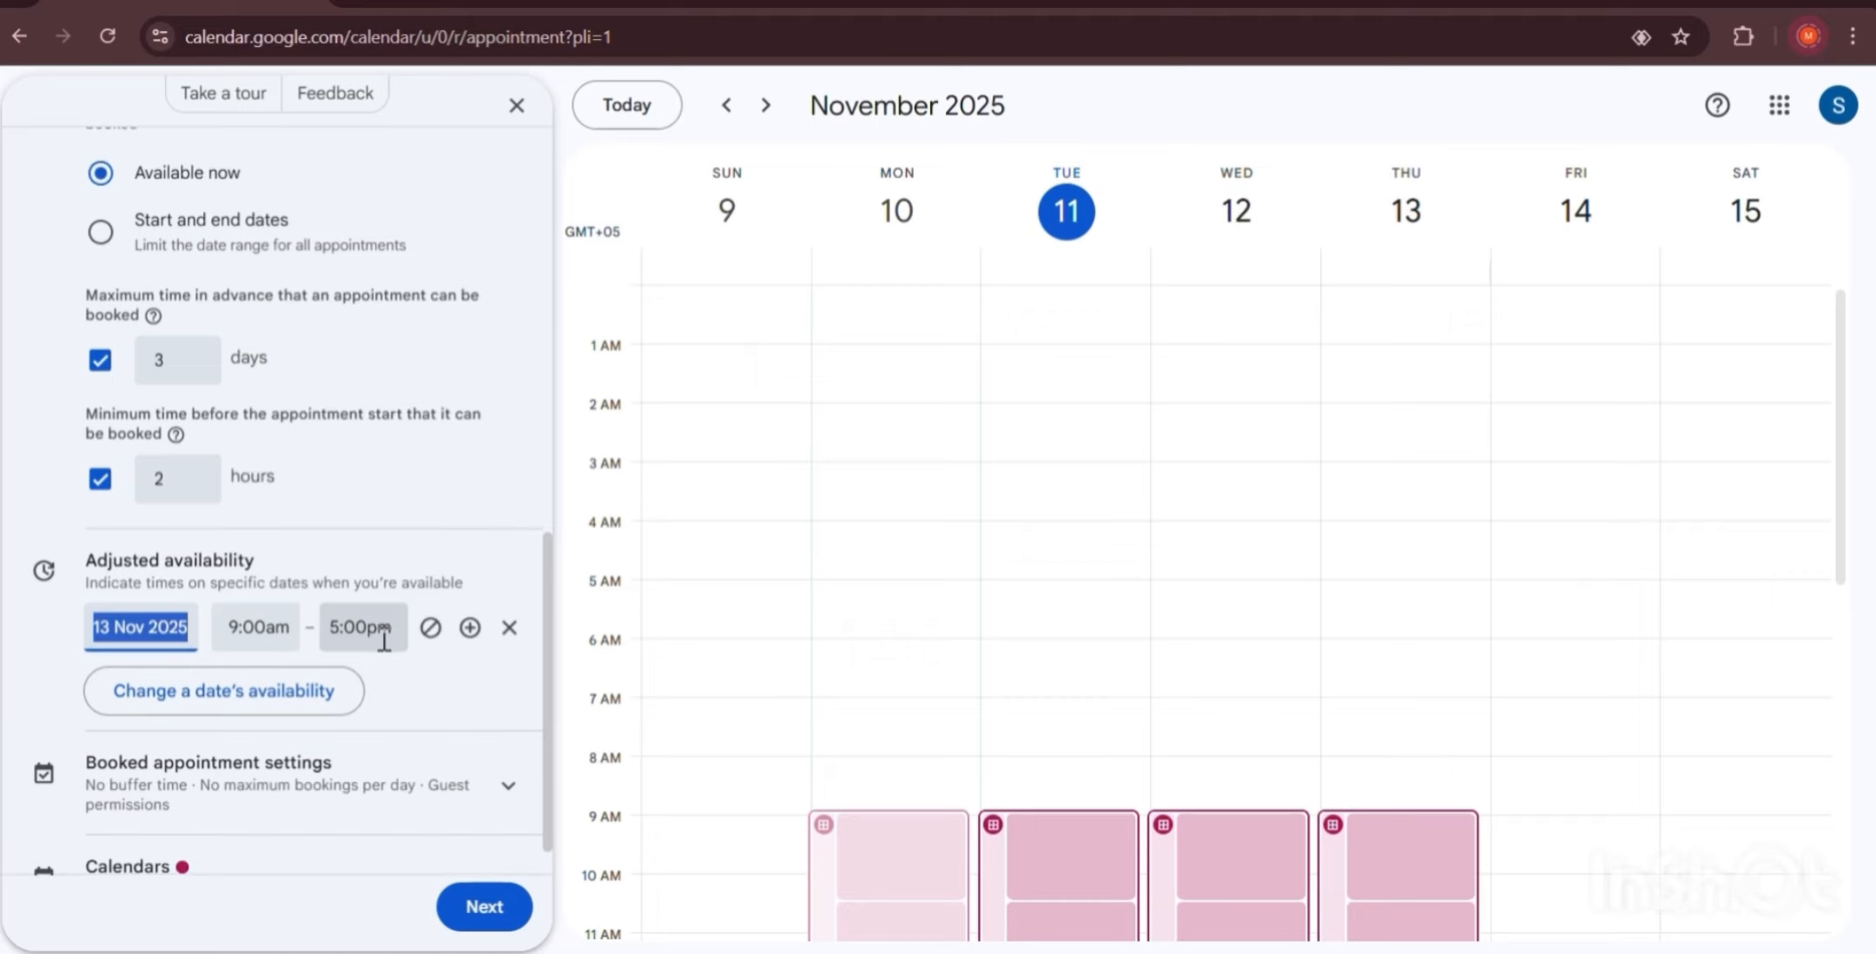
scroll(252, 747, "down", 1)
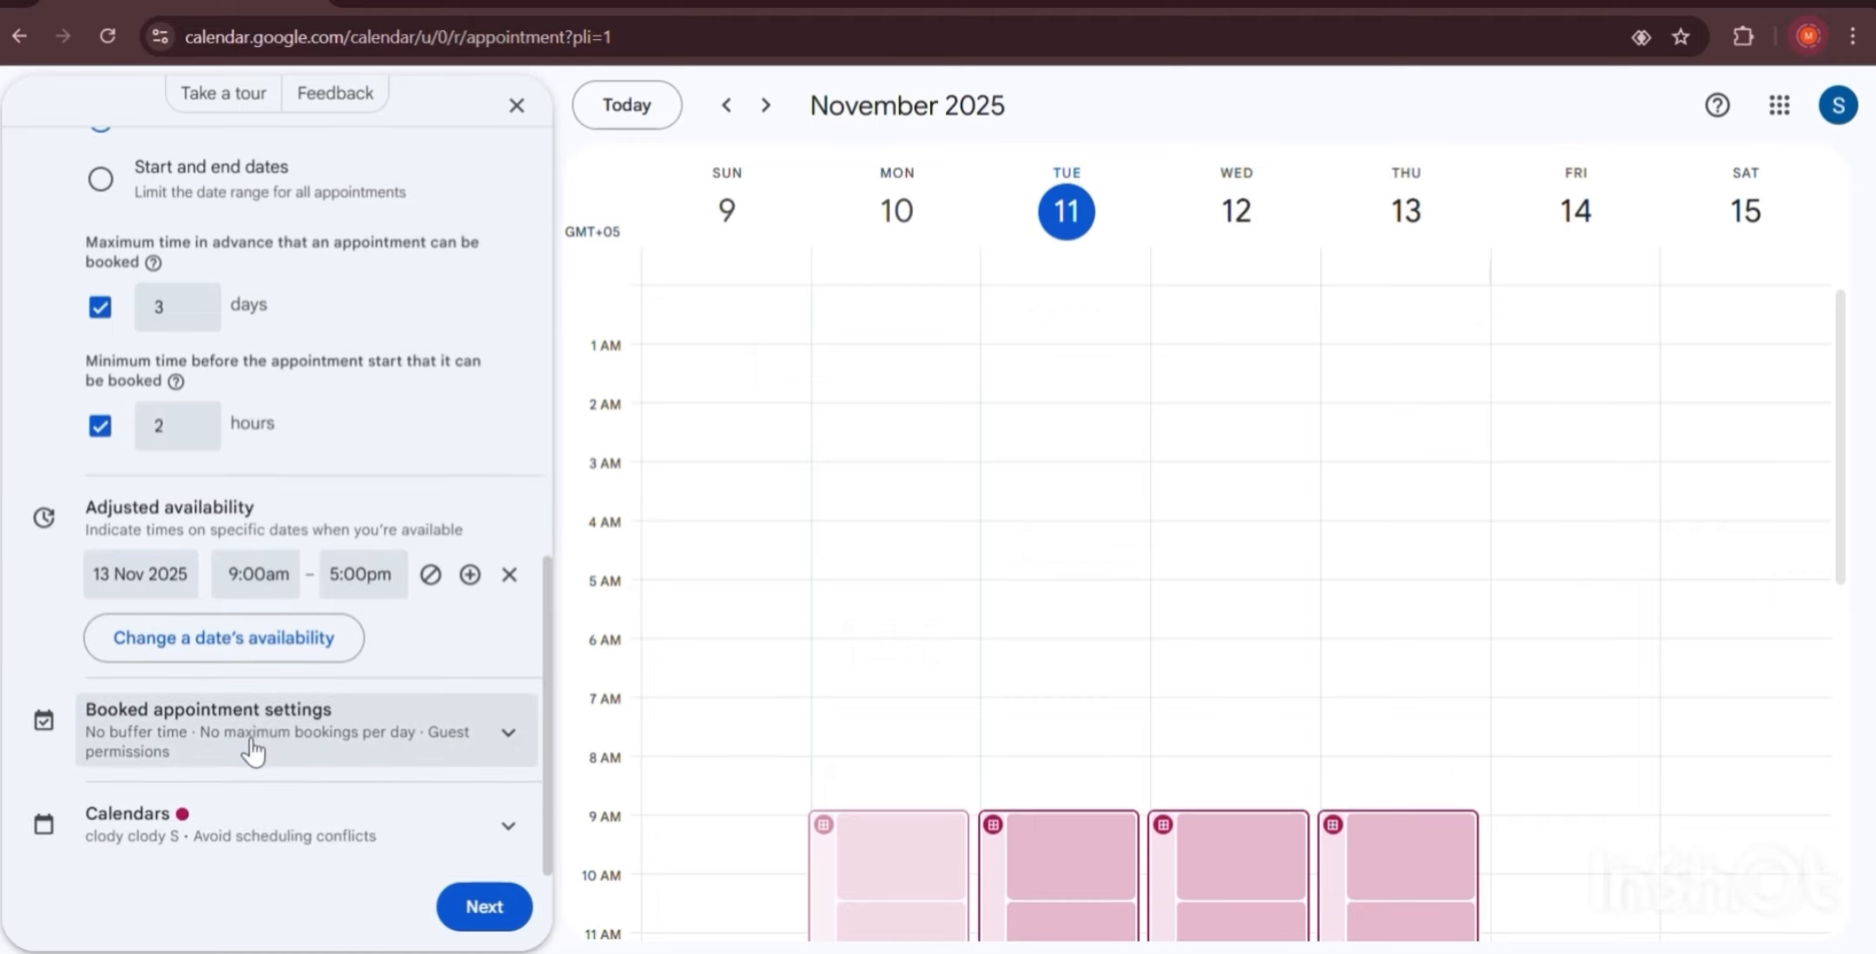
Turn on a 15-minute buffer time between appointments.
left_click(252, 749)
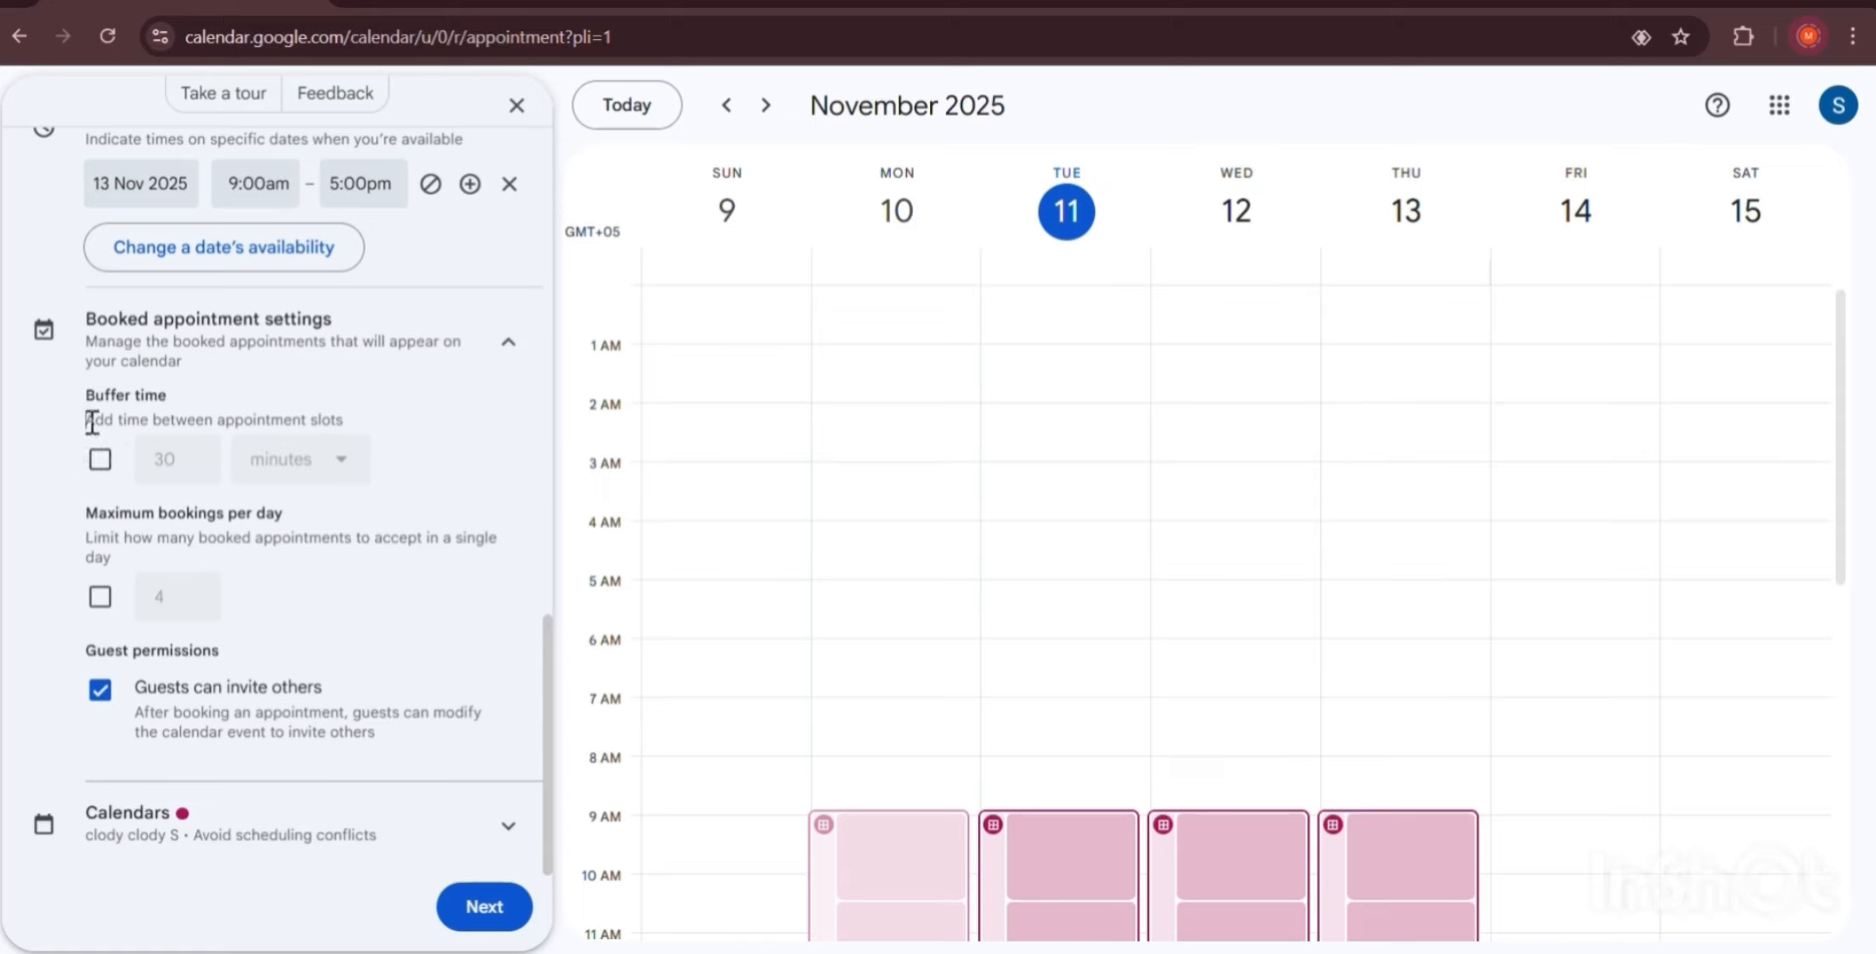
left_click(100, 458)
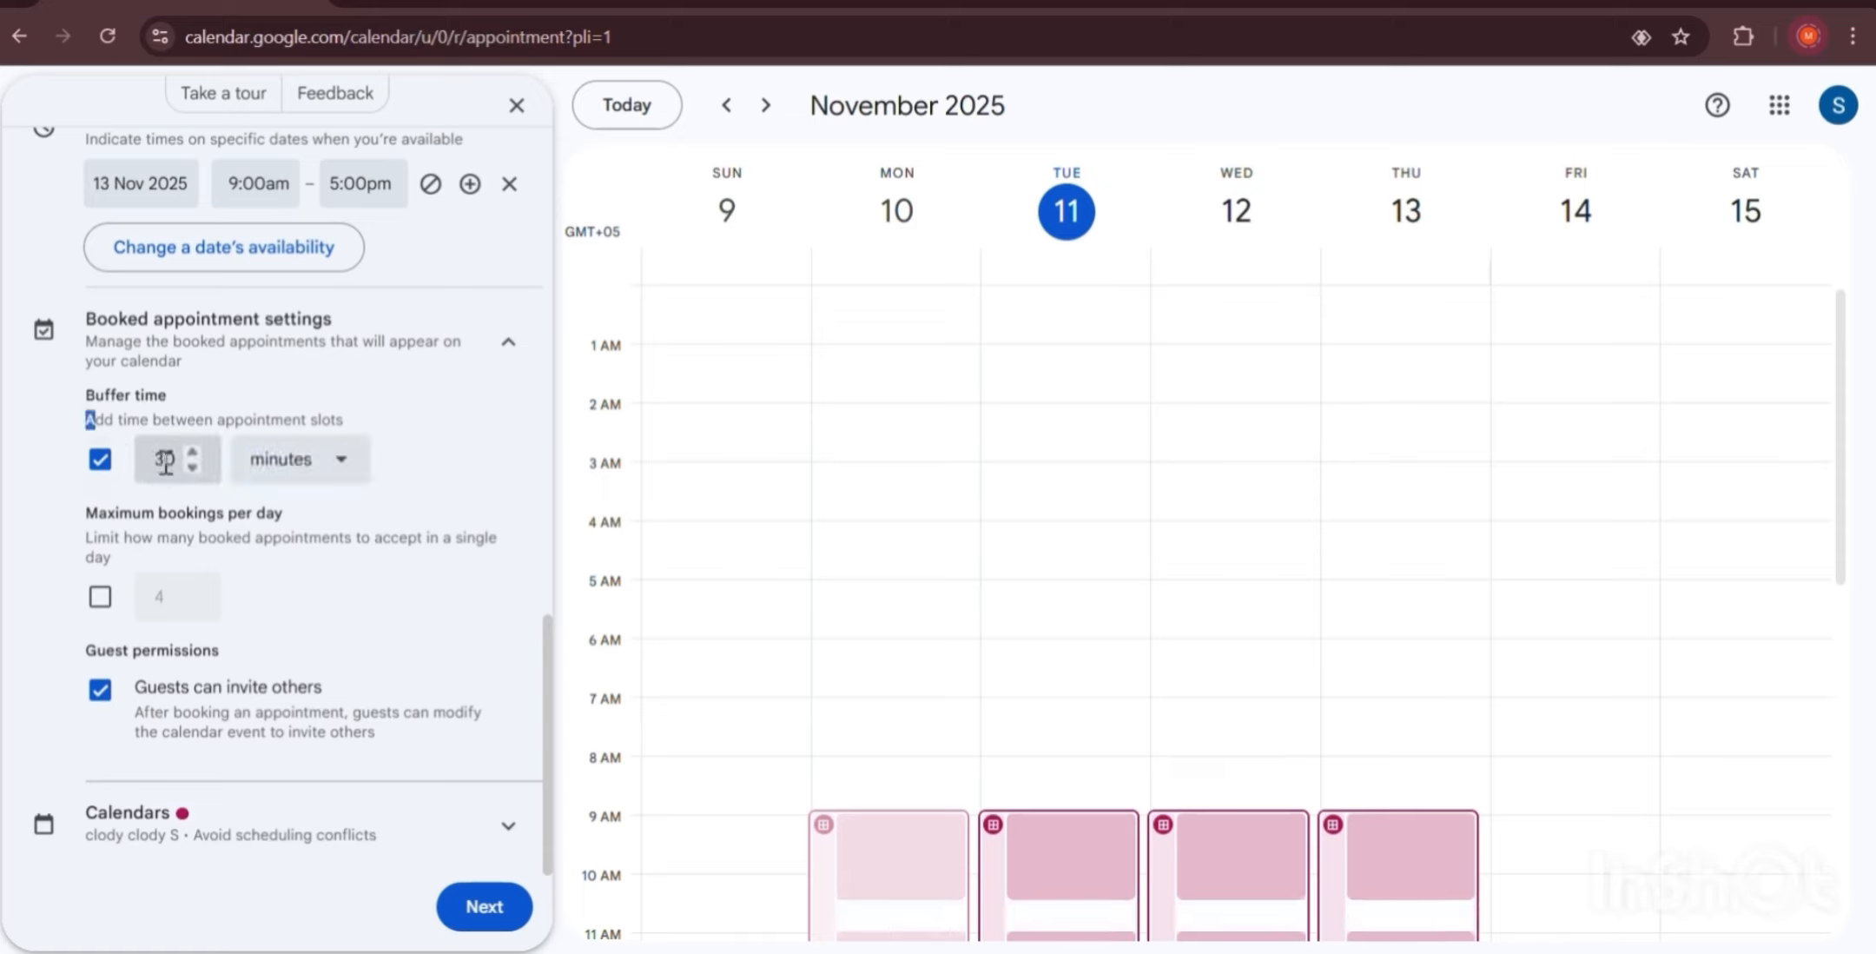
left_click(287, 459)
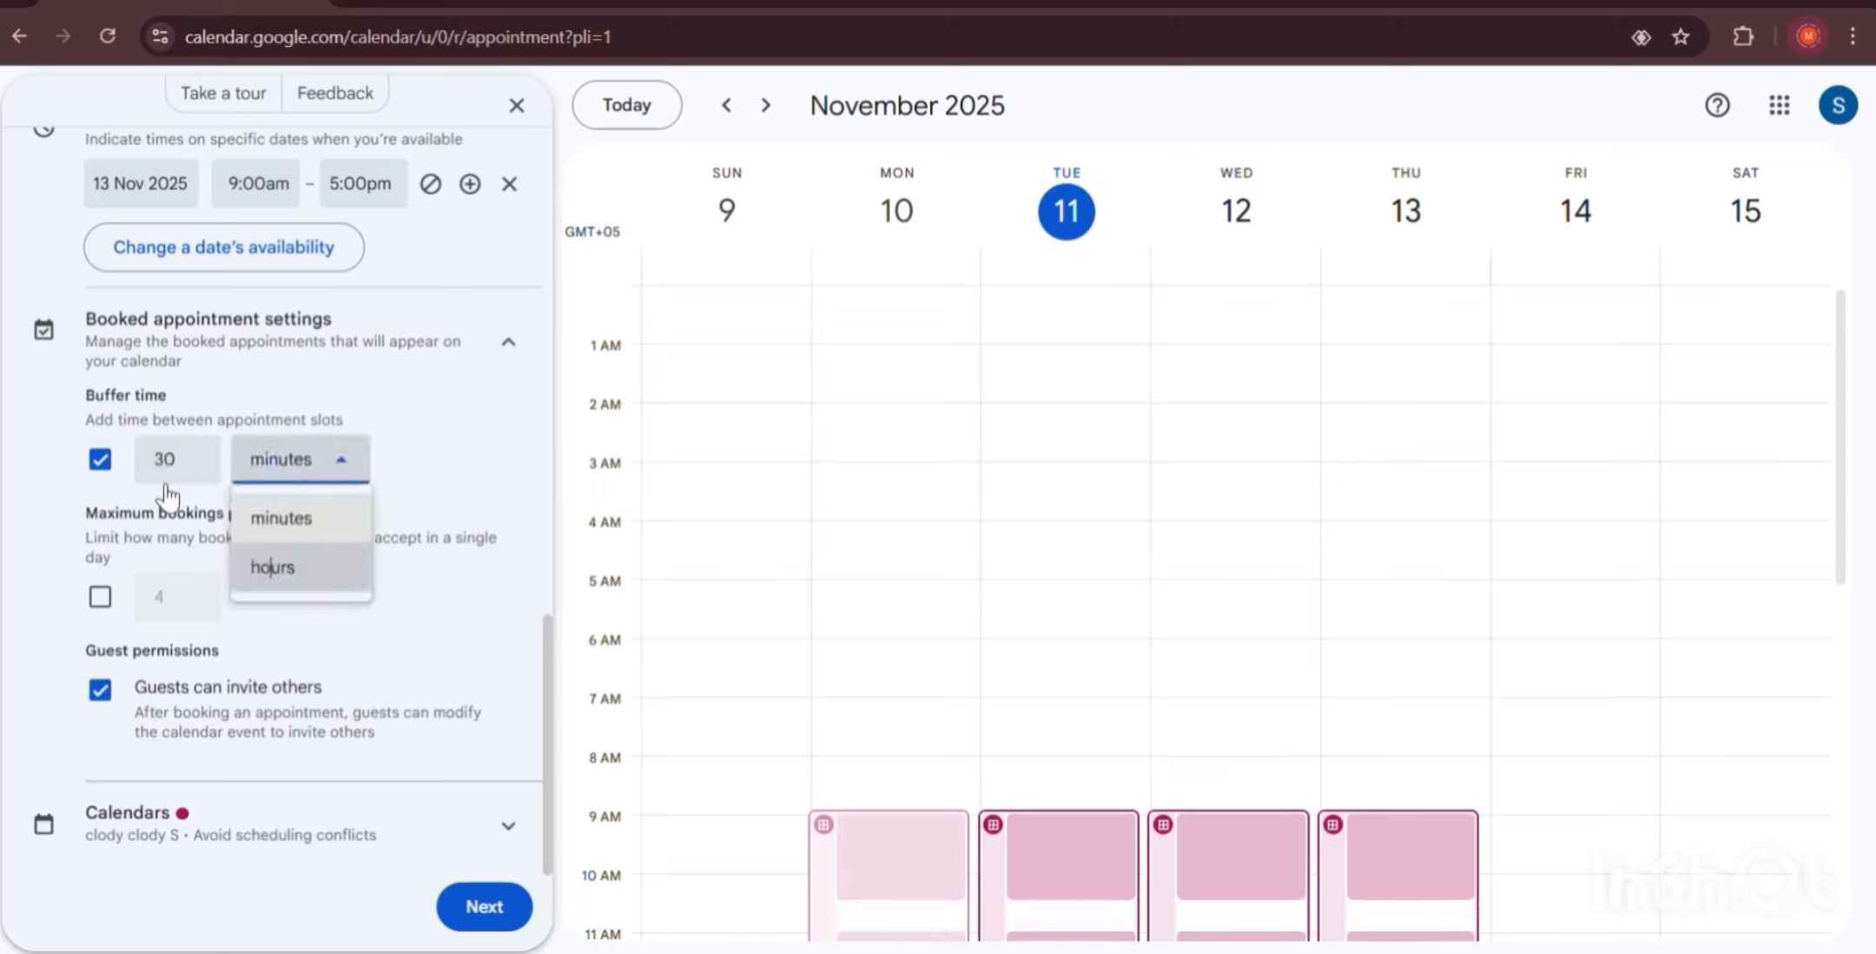
left_click(271, 567)
left_click(162, 469)
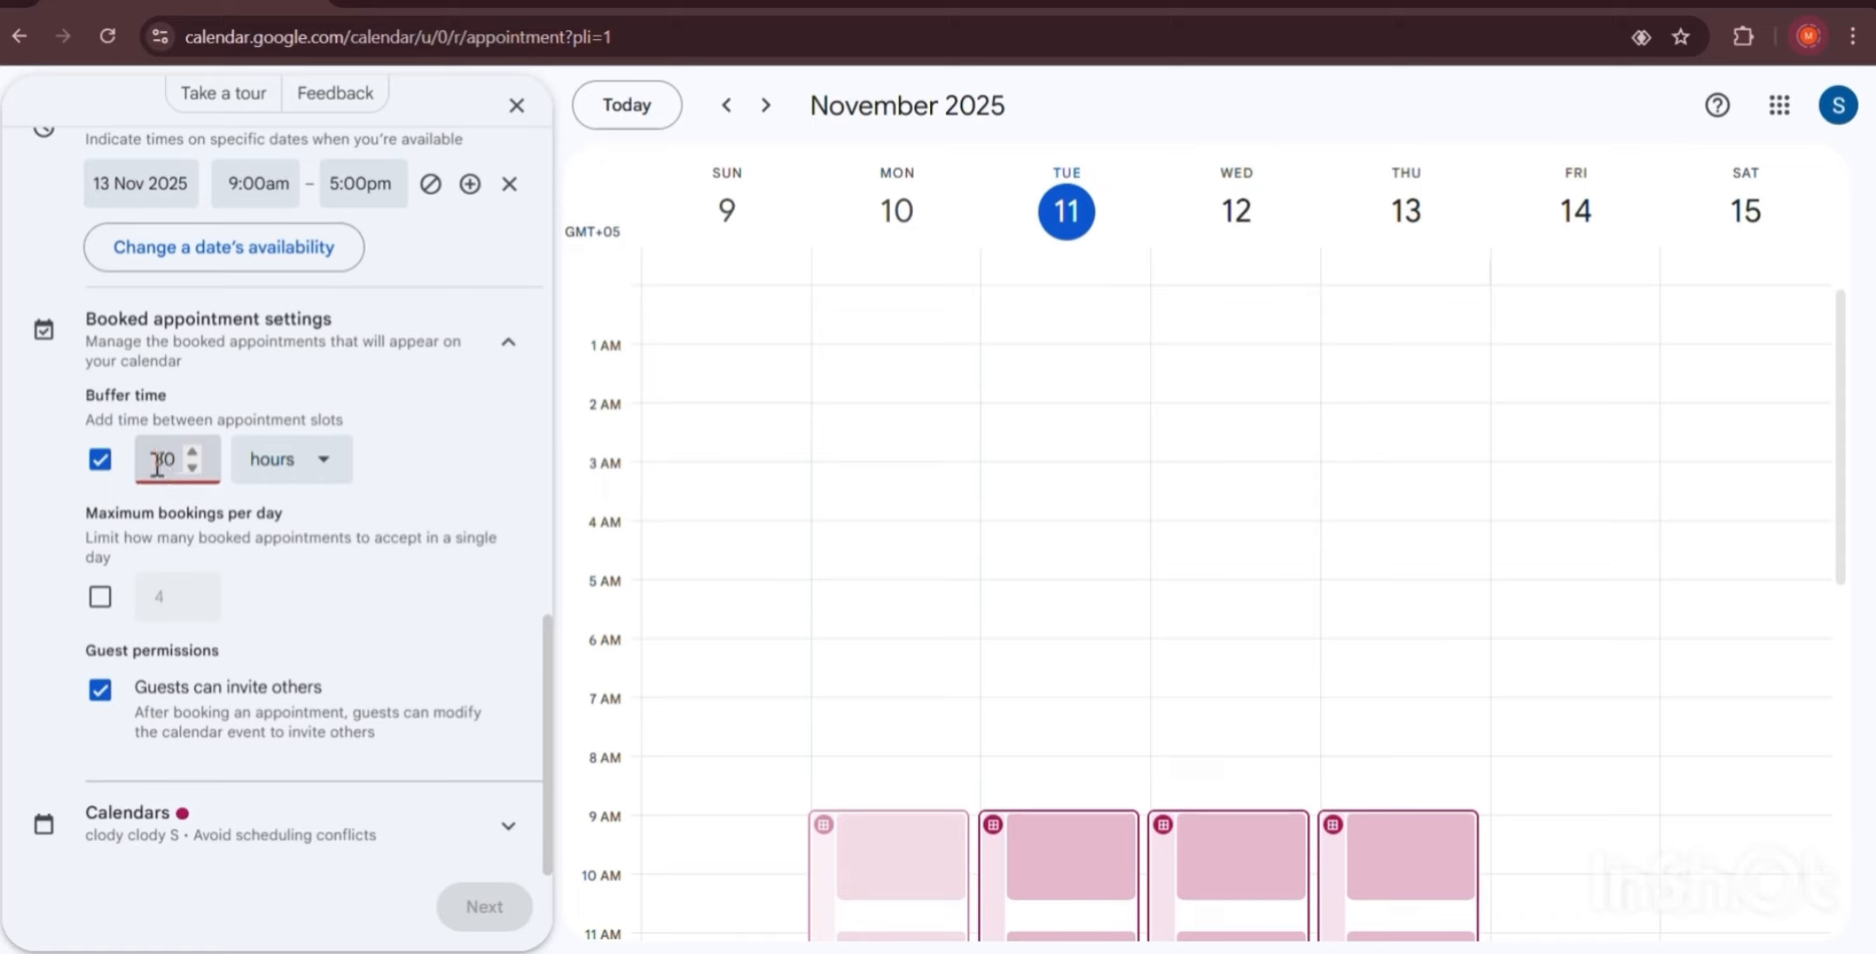
double_click(157, 466)
type("1")
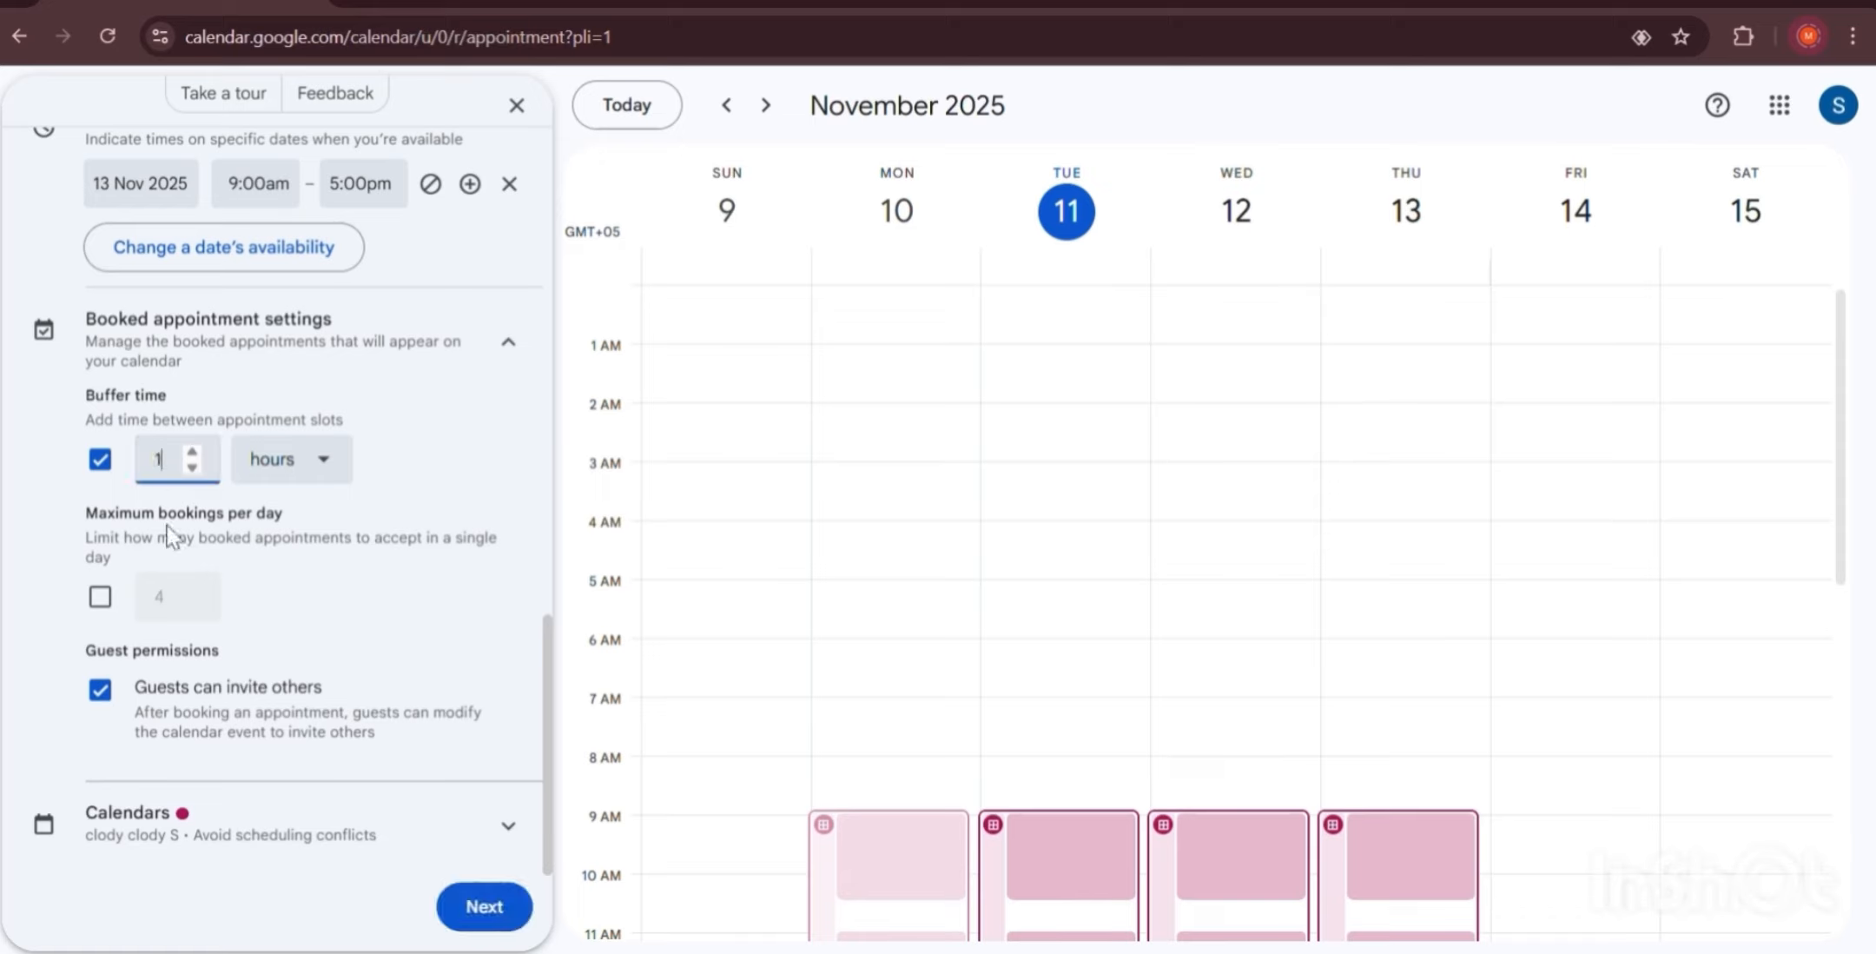
double_click(157, 469)
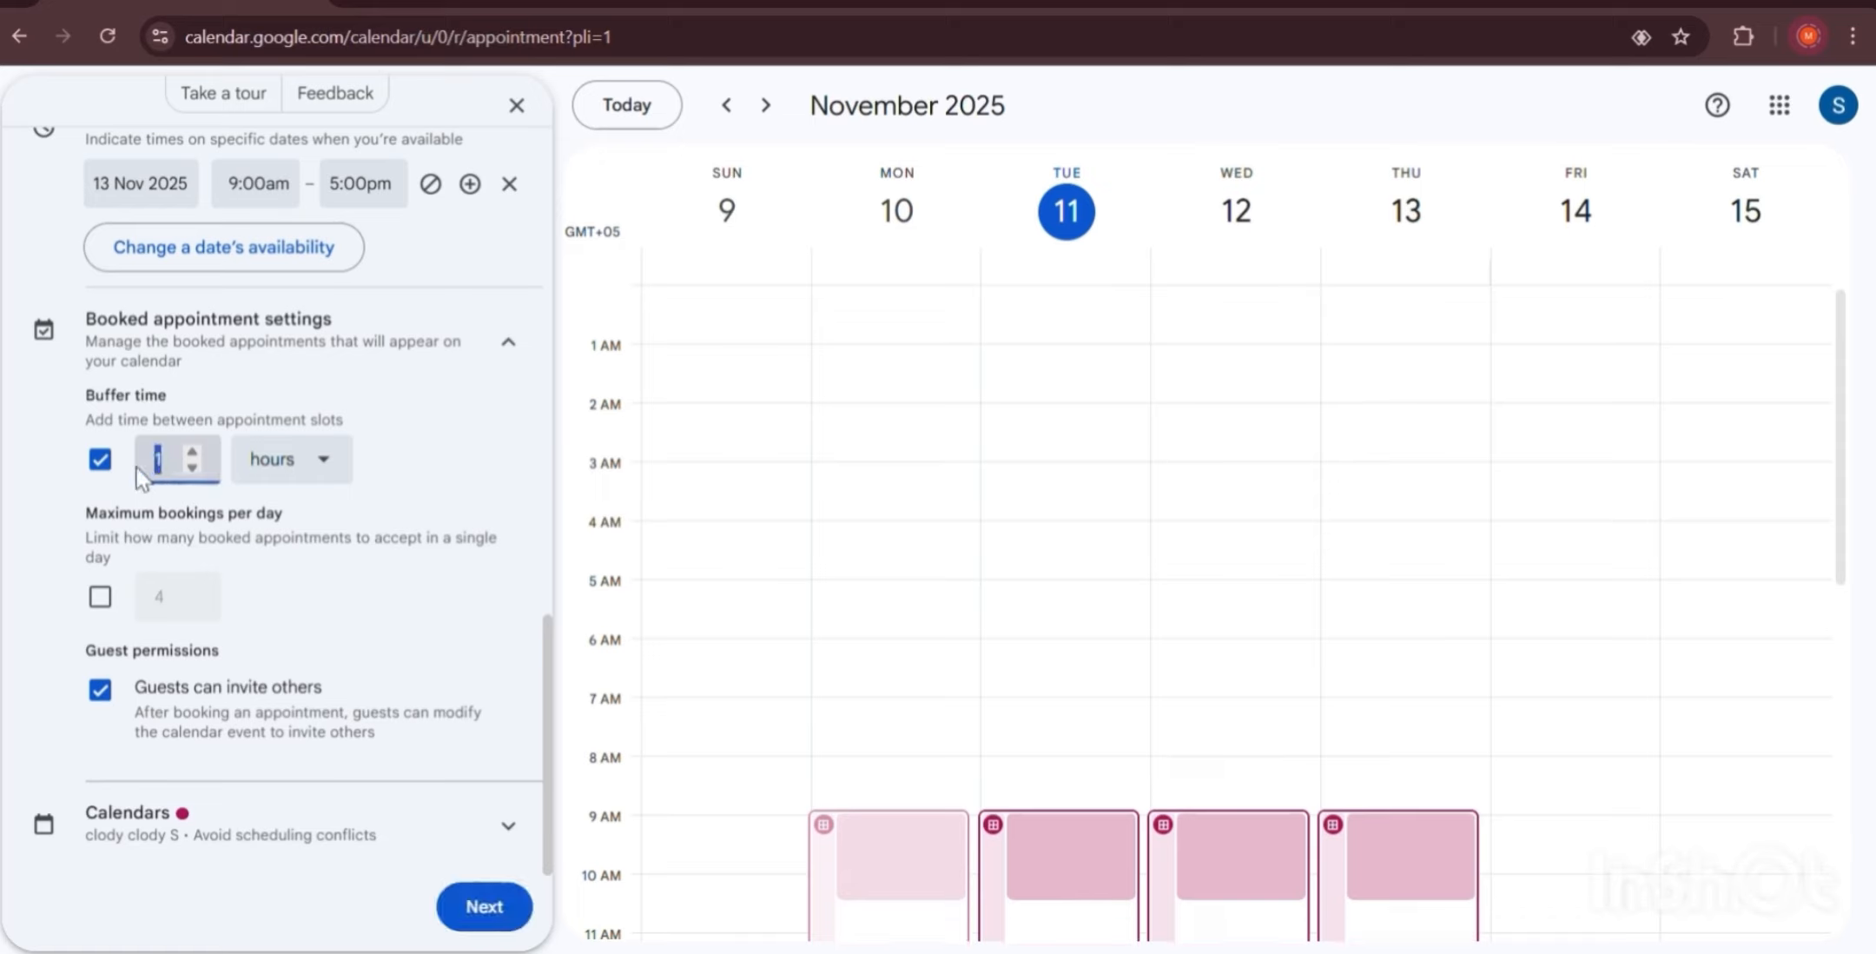
type("15")
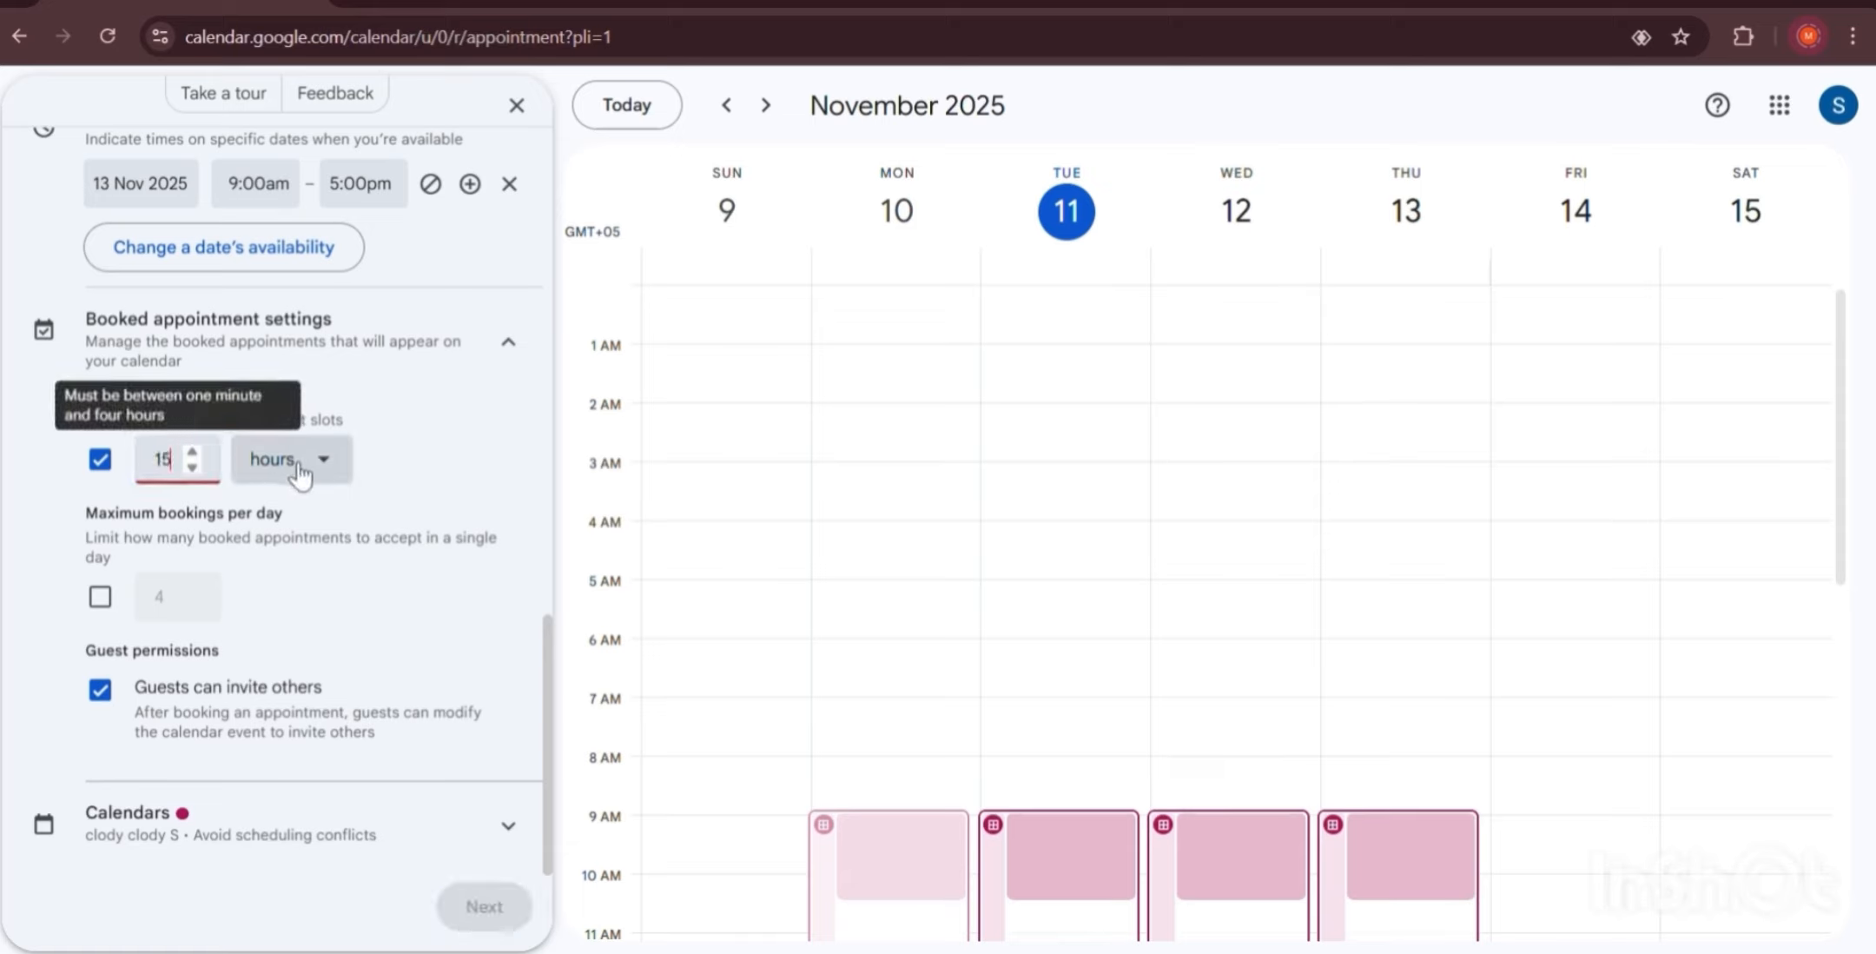
left_click(299, 473)
left_click(306, 517)
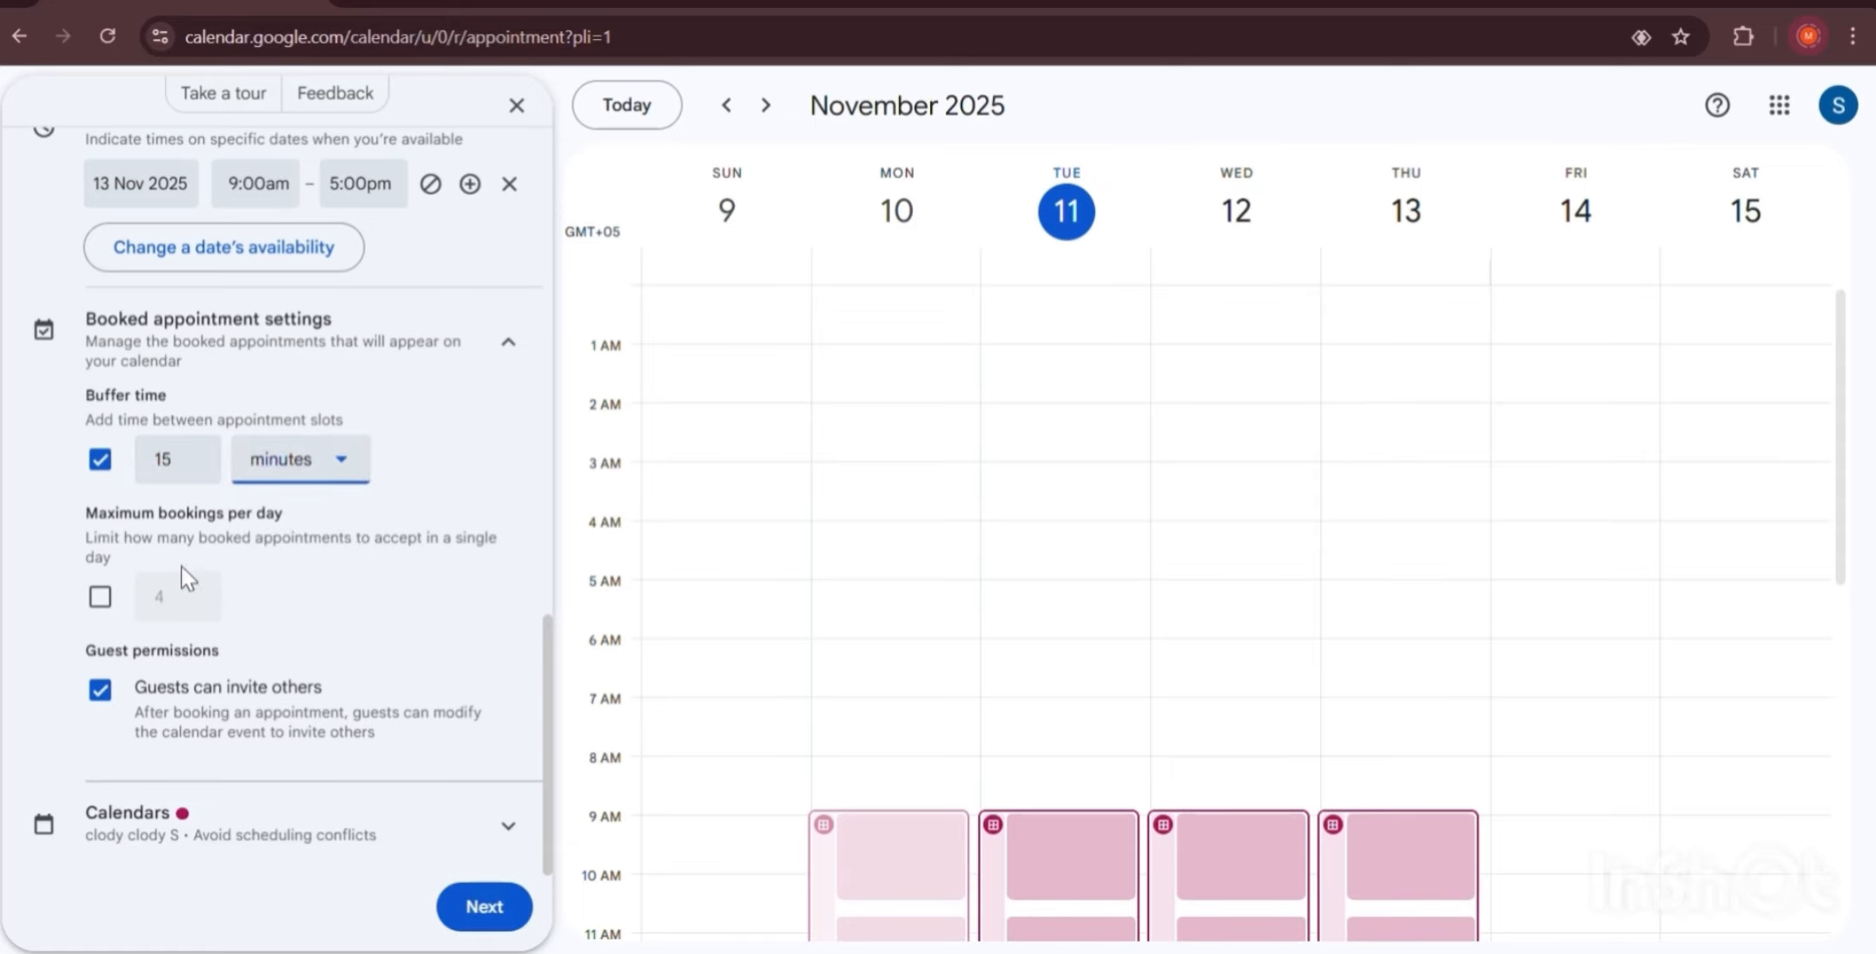
Cap bookings at 5 per day and stop guests from inviting others.
left_click(98, 598)
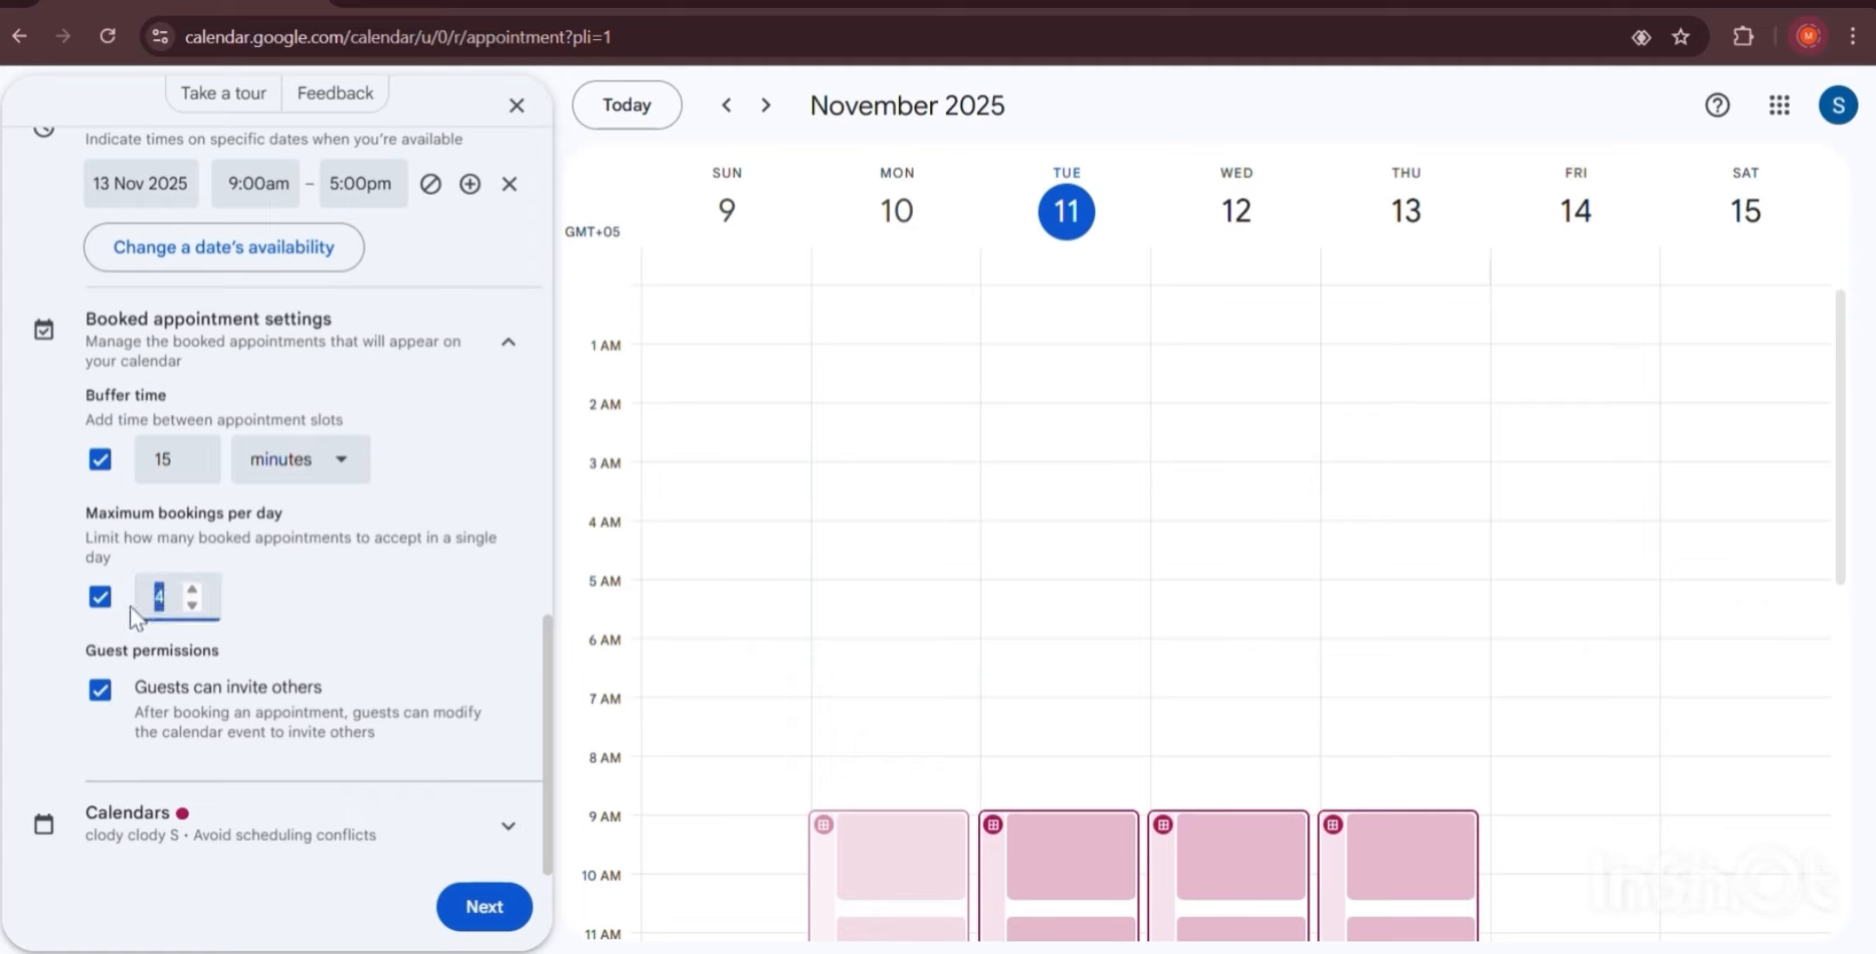
type("5")
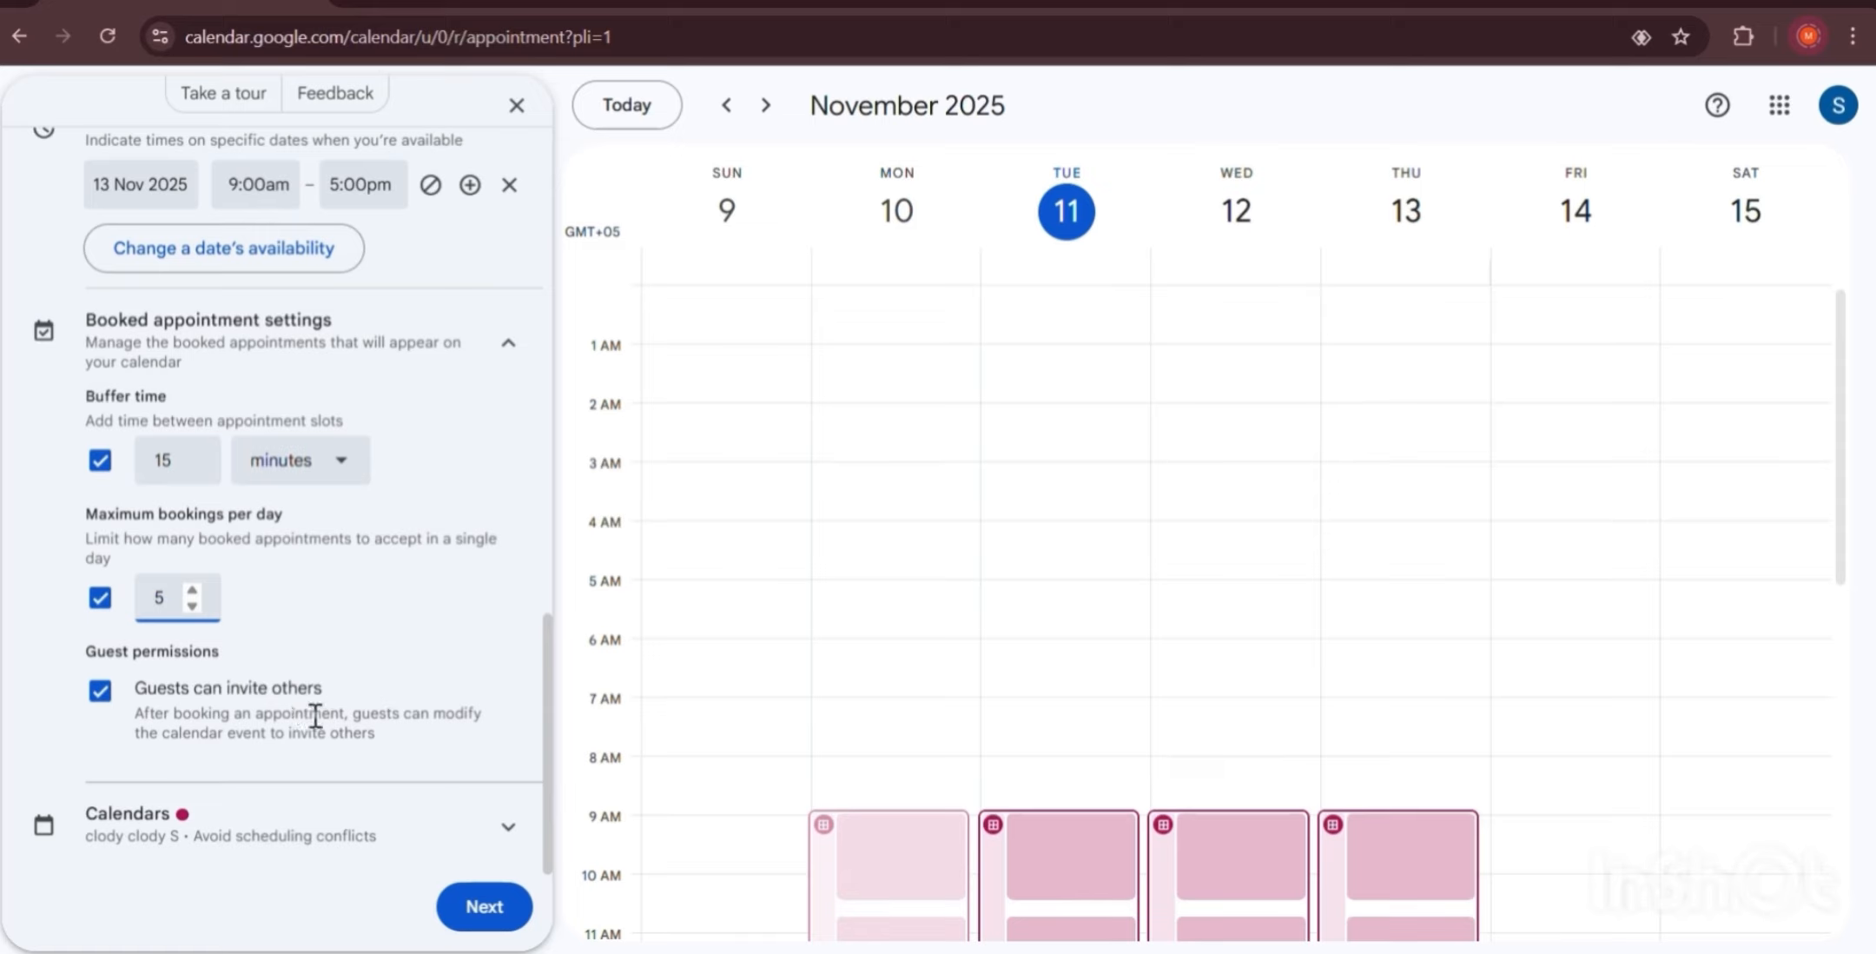
left_click_drag(346, 717, 382, 735)
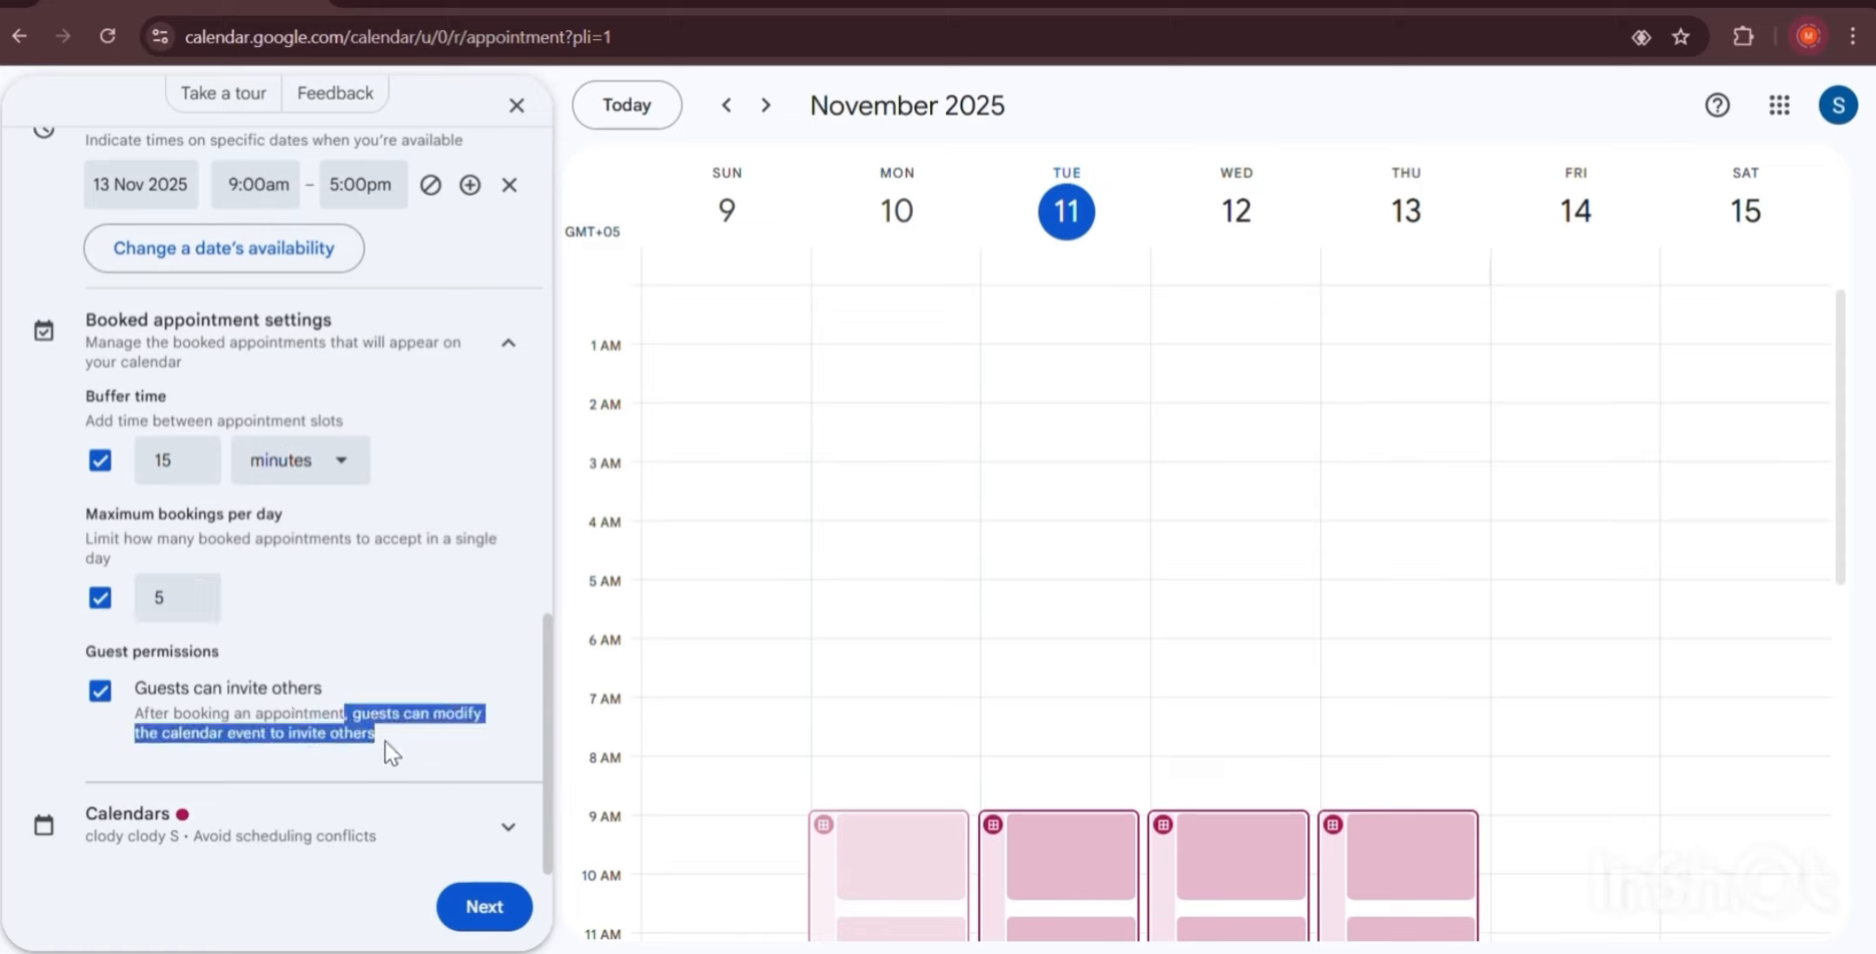
left_click(386, 748)
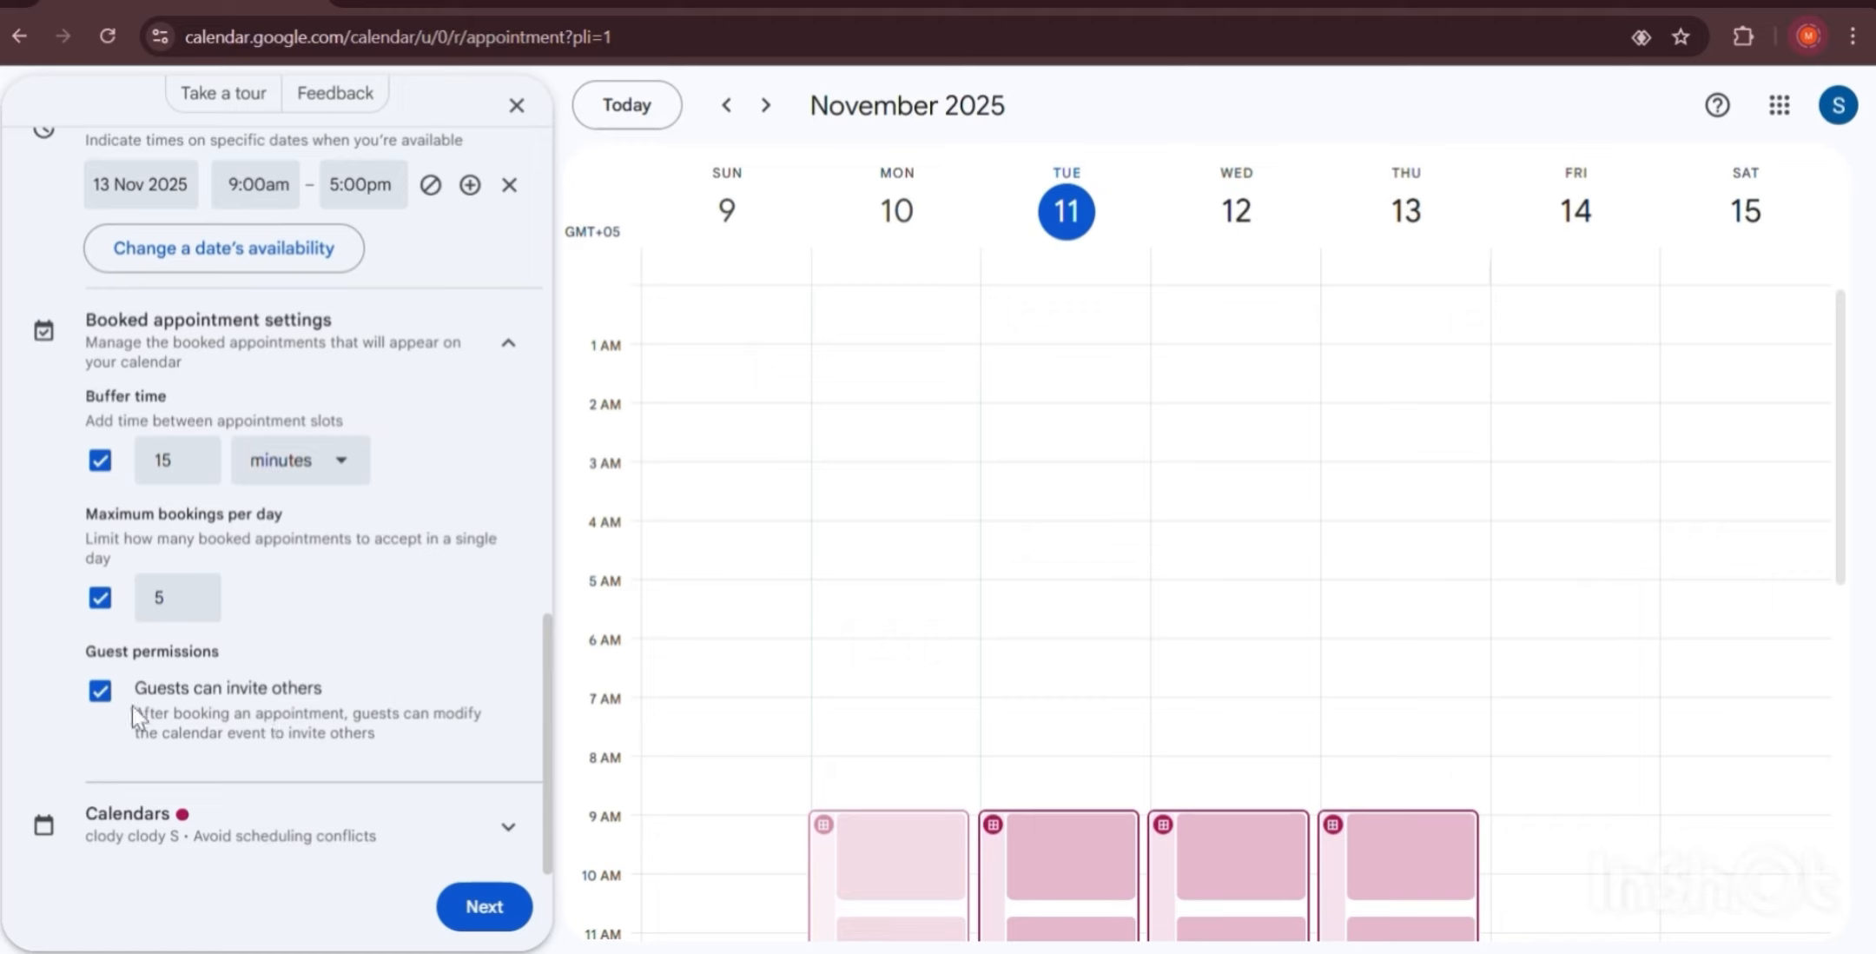
left_click(100, 690)
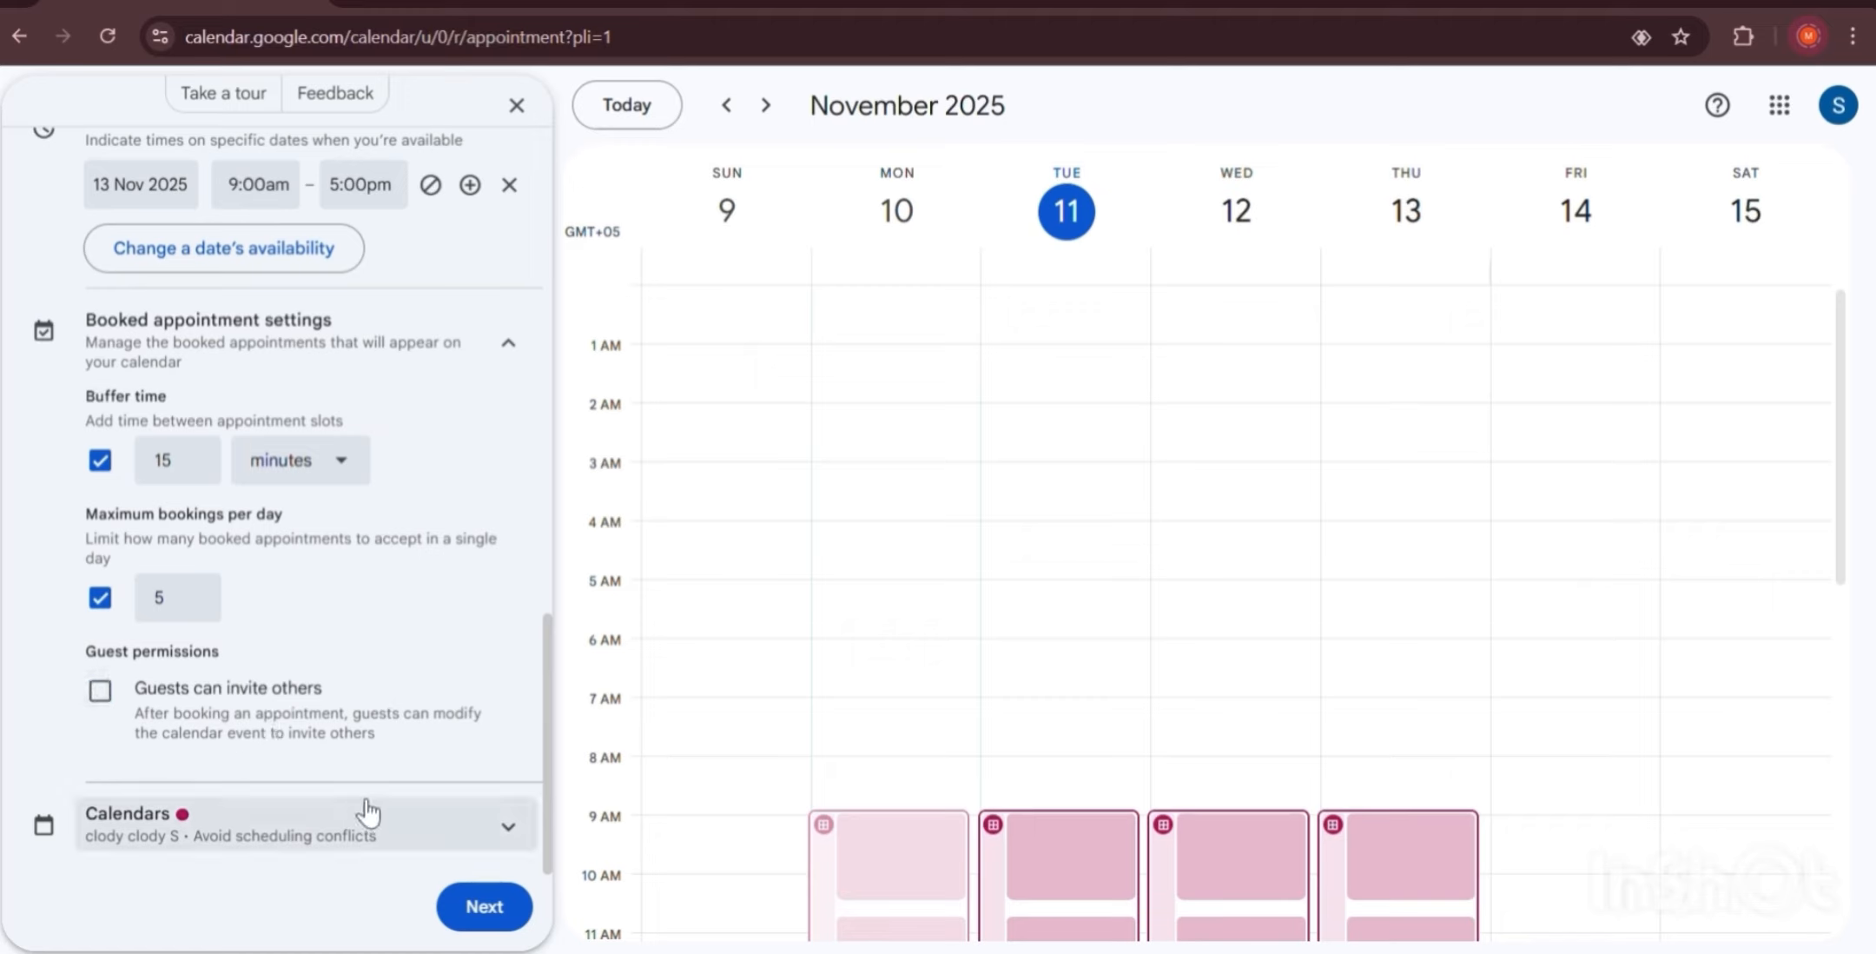
scroll(369, 812, "up", 10)
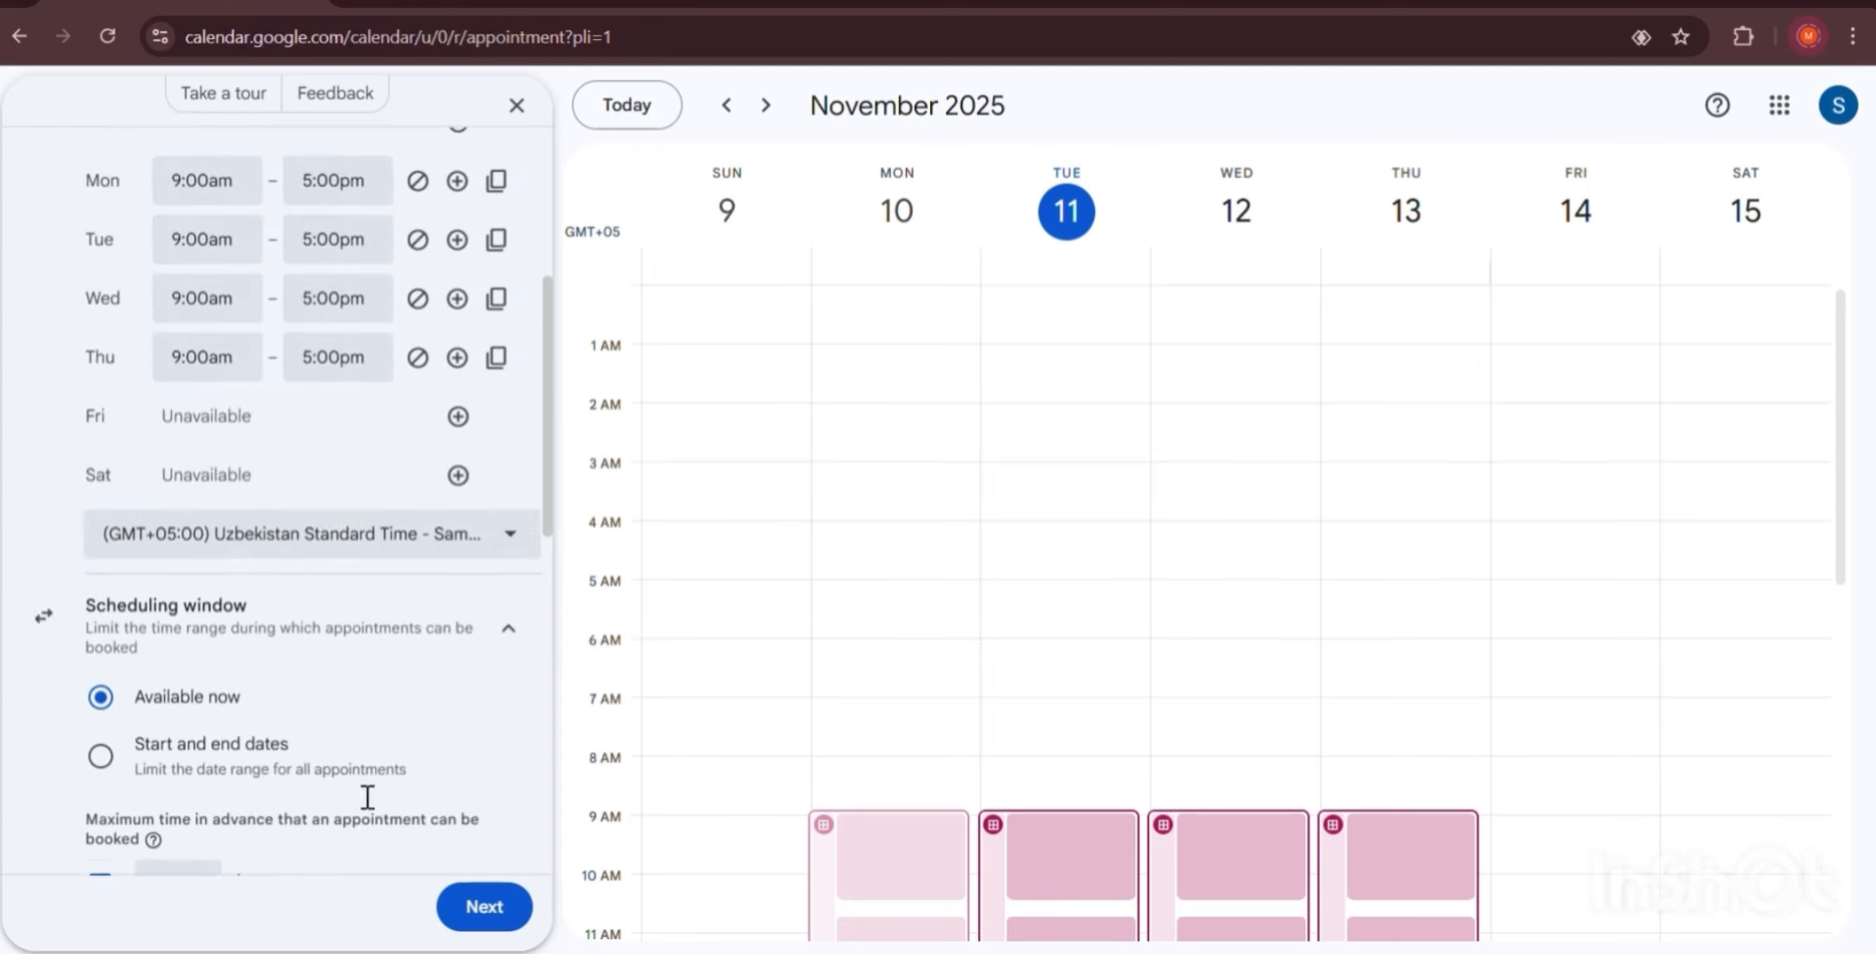
scroll(365, 796, "up", 5)
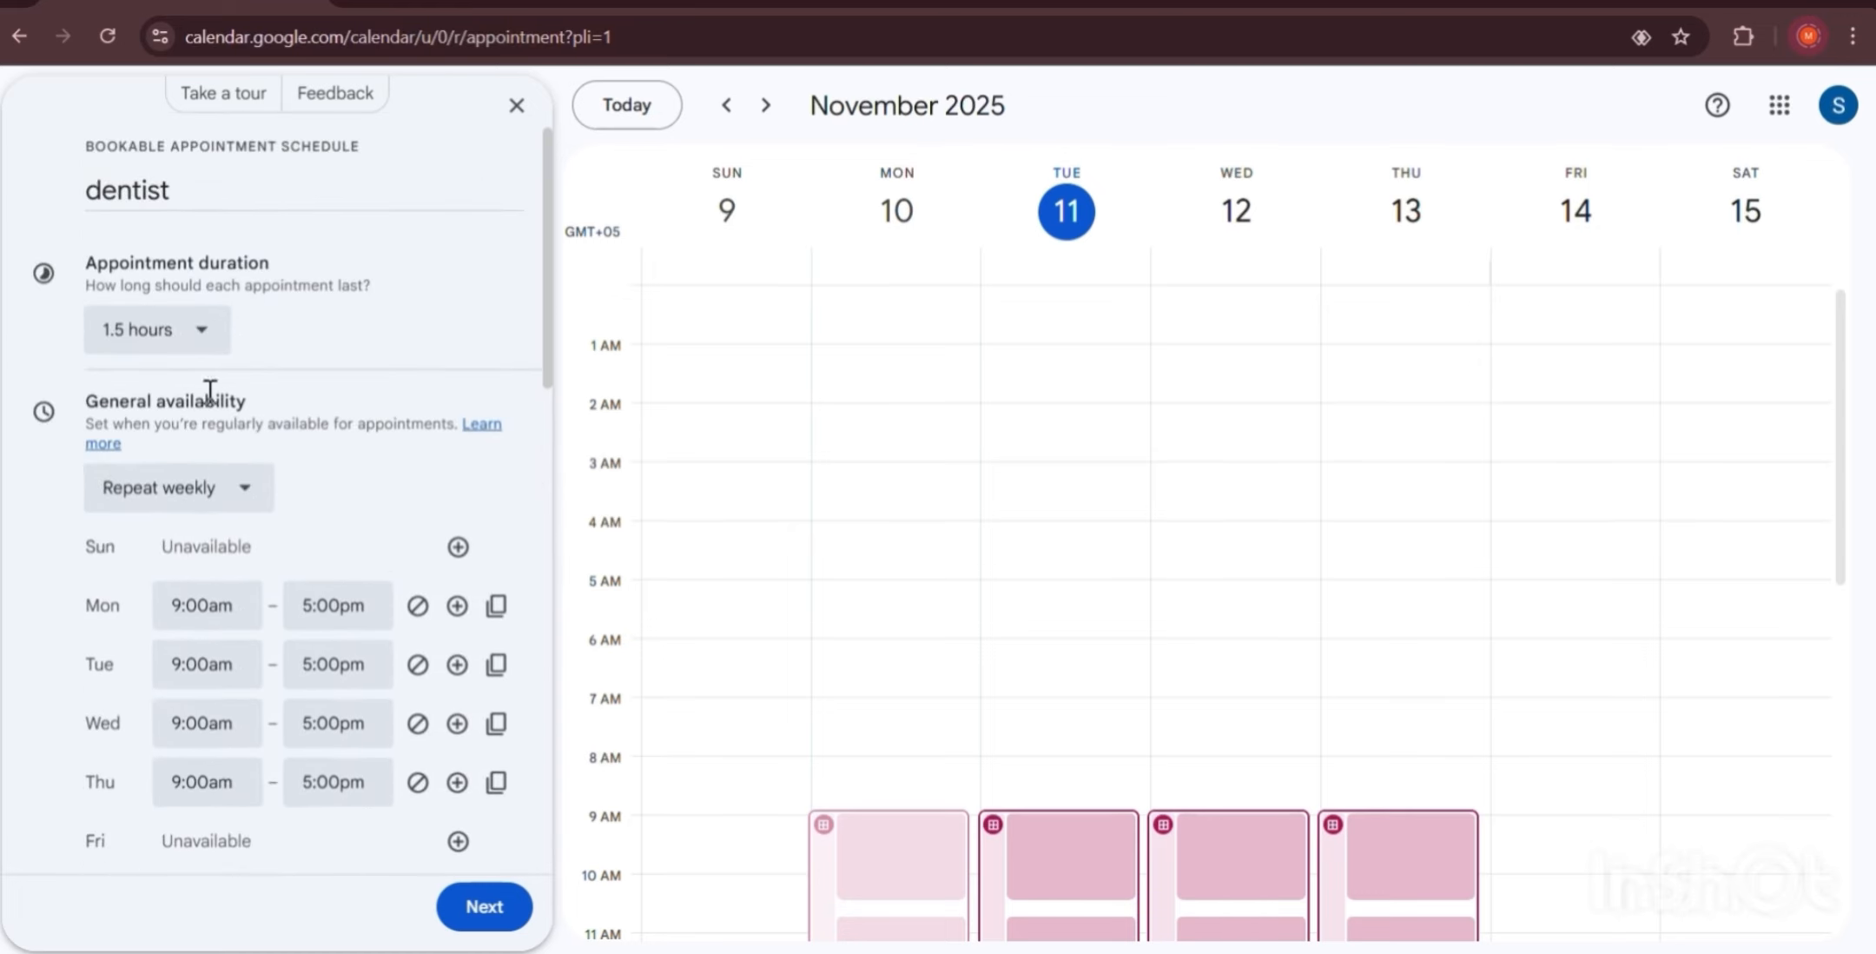
scroll(223, 447, "down", 1)
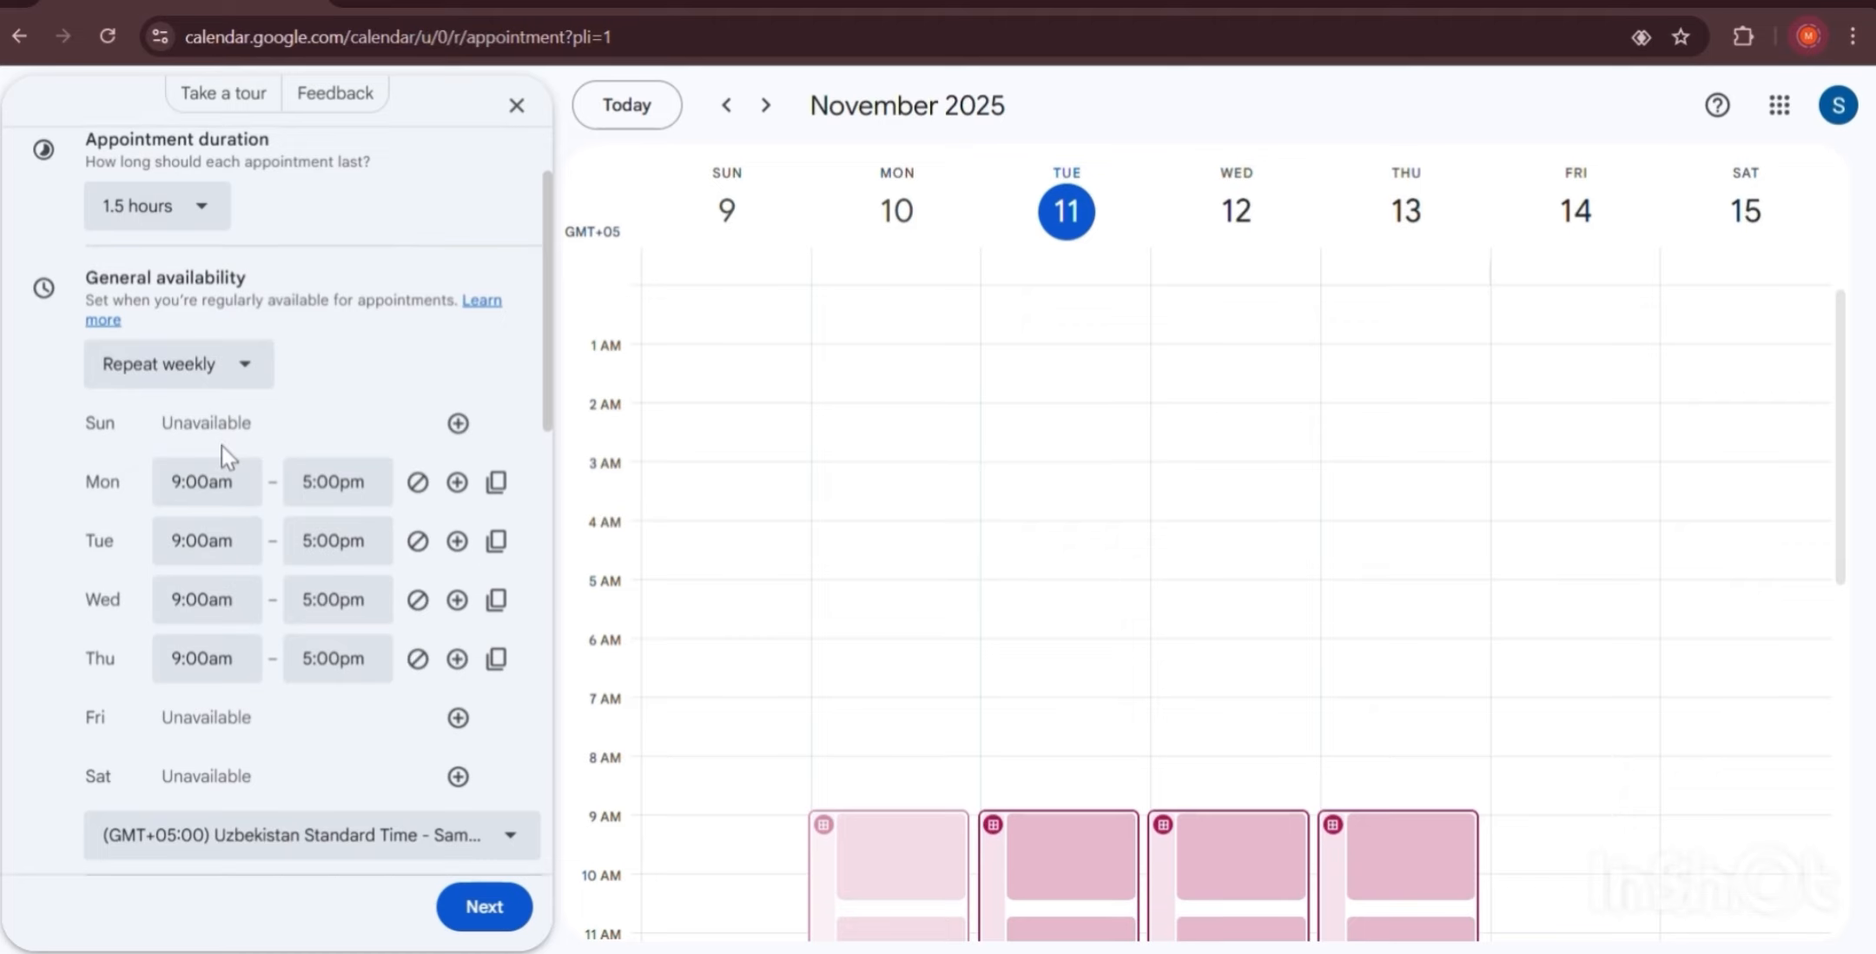
scroll(223, 447, "down", 5)
scroll(228, 460, "down", 3)
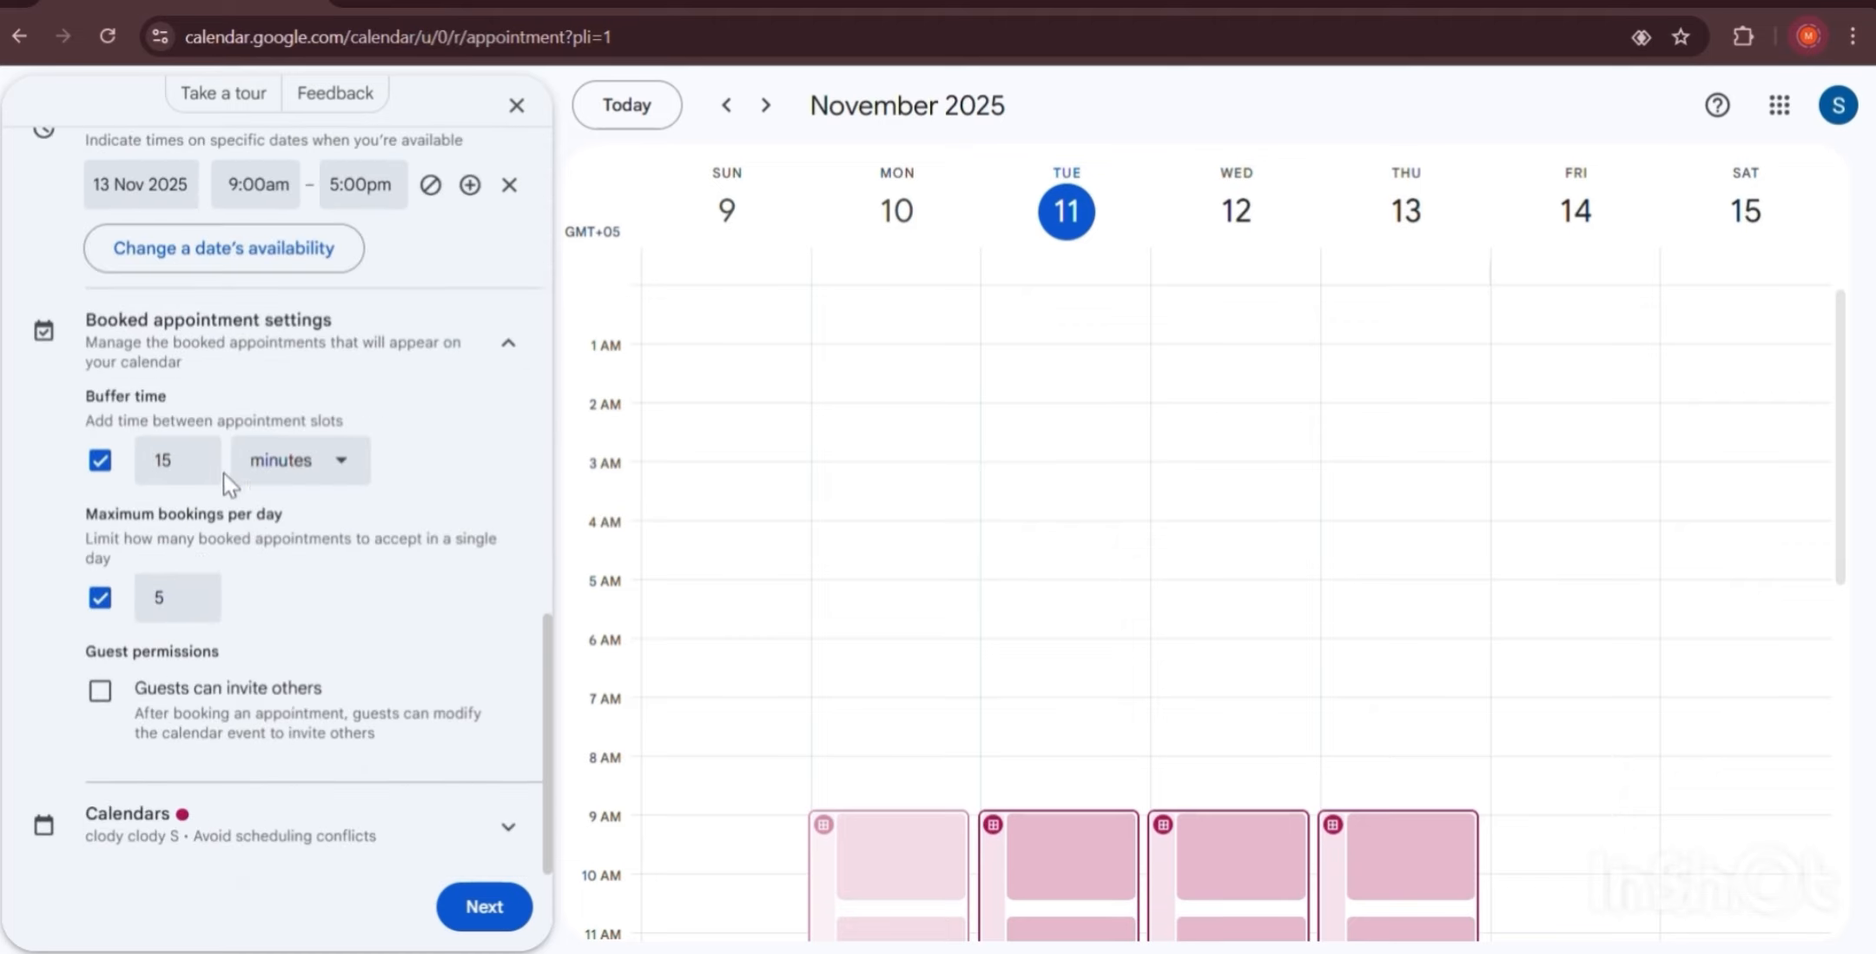
Move on to the booking page settings and review the booking page photo and name.
left_click(473, 912)
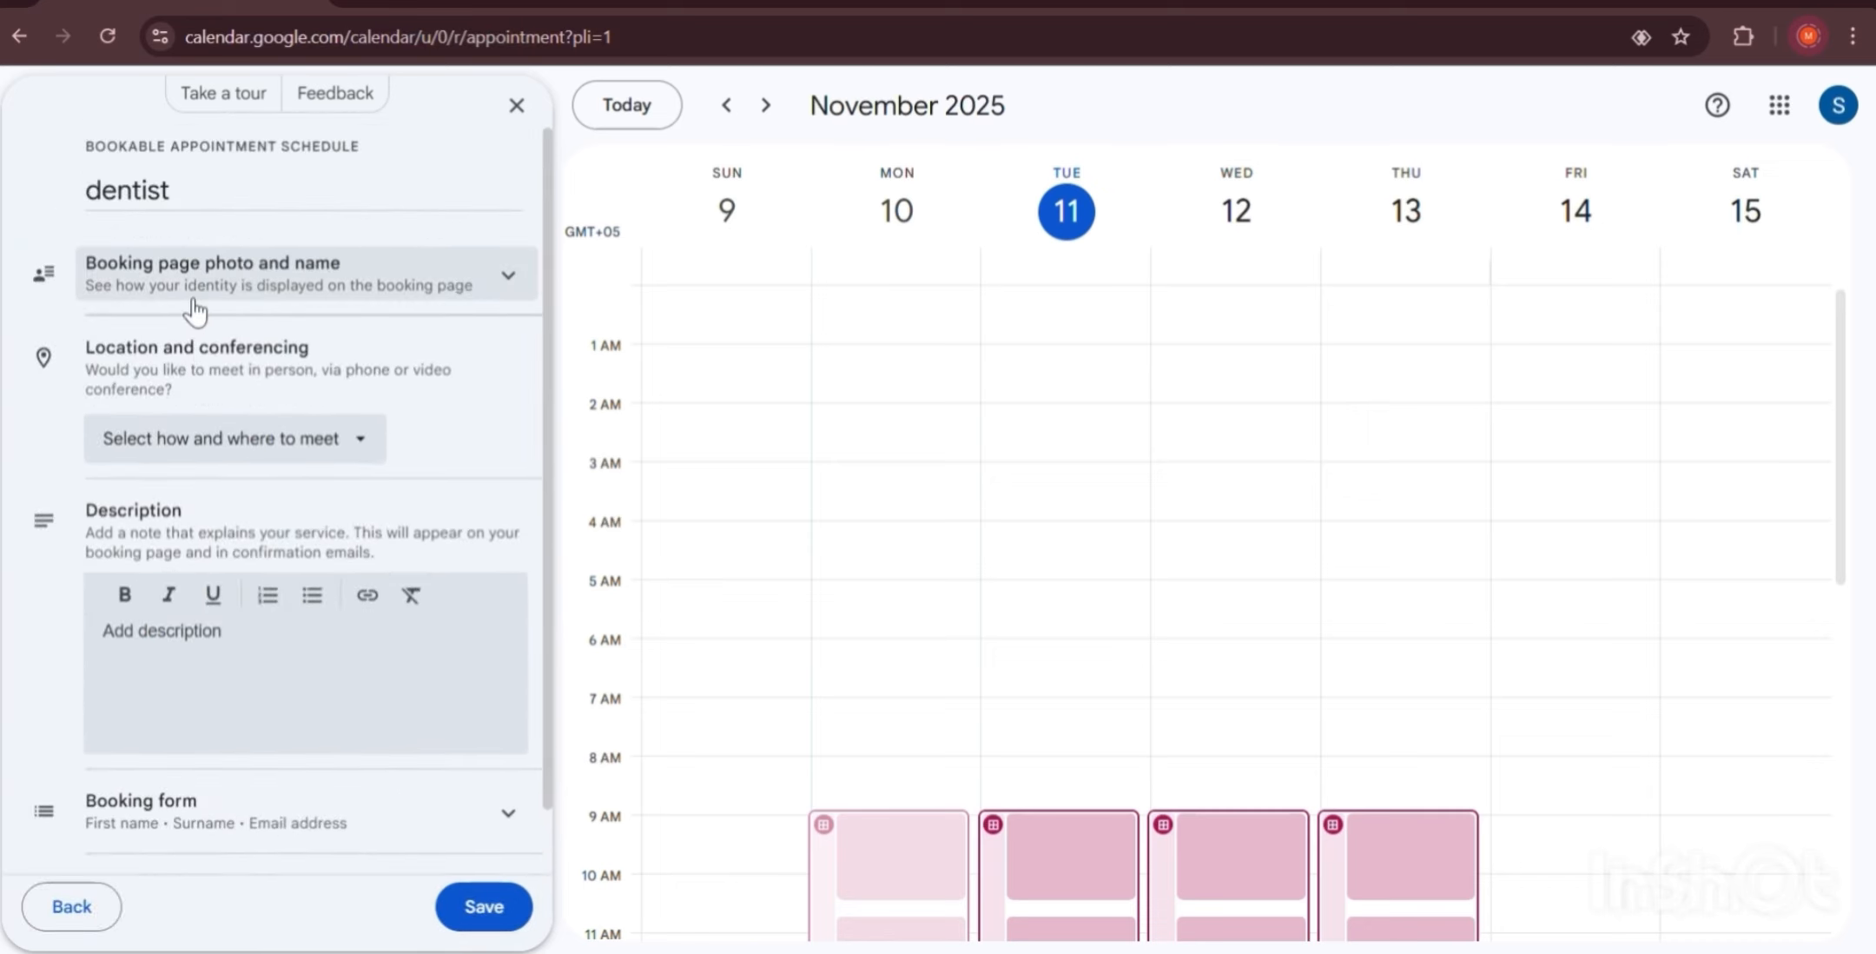
left_click(243, 303)
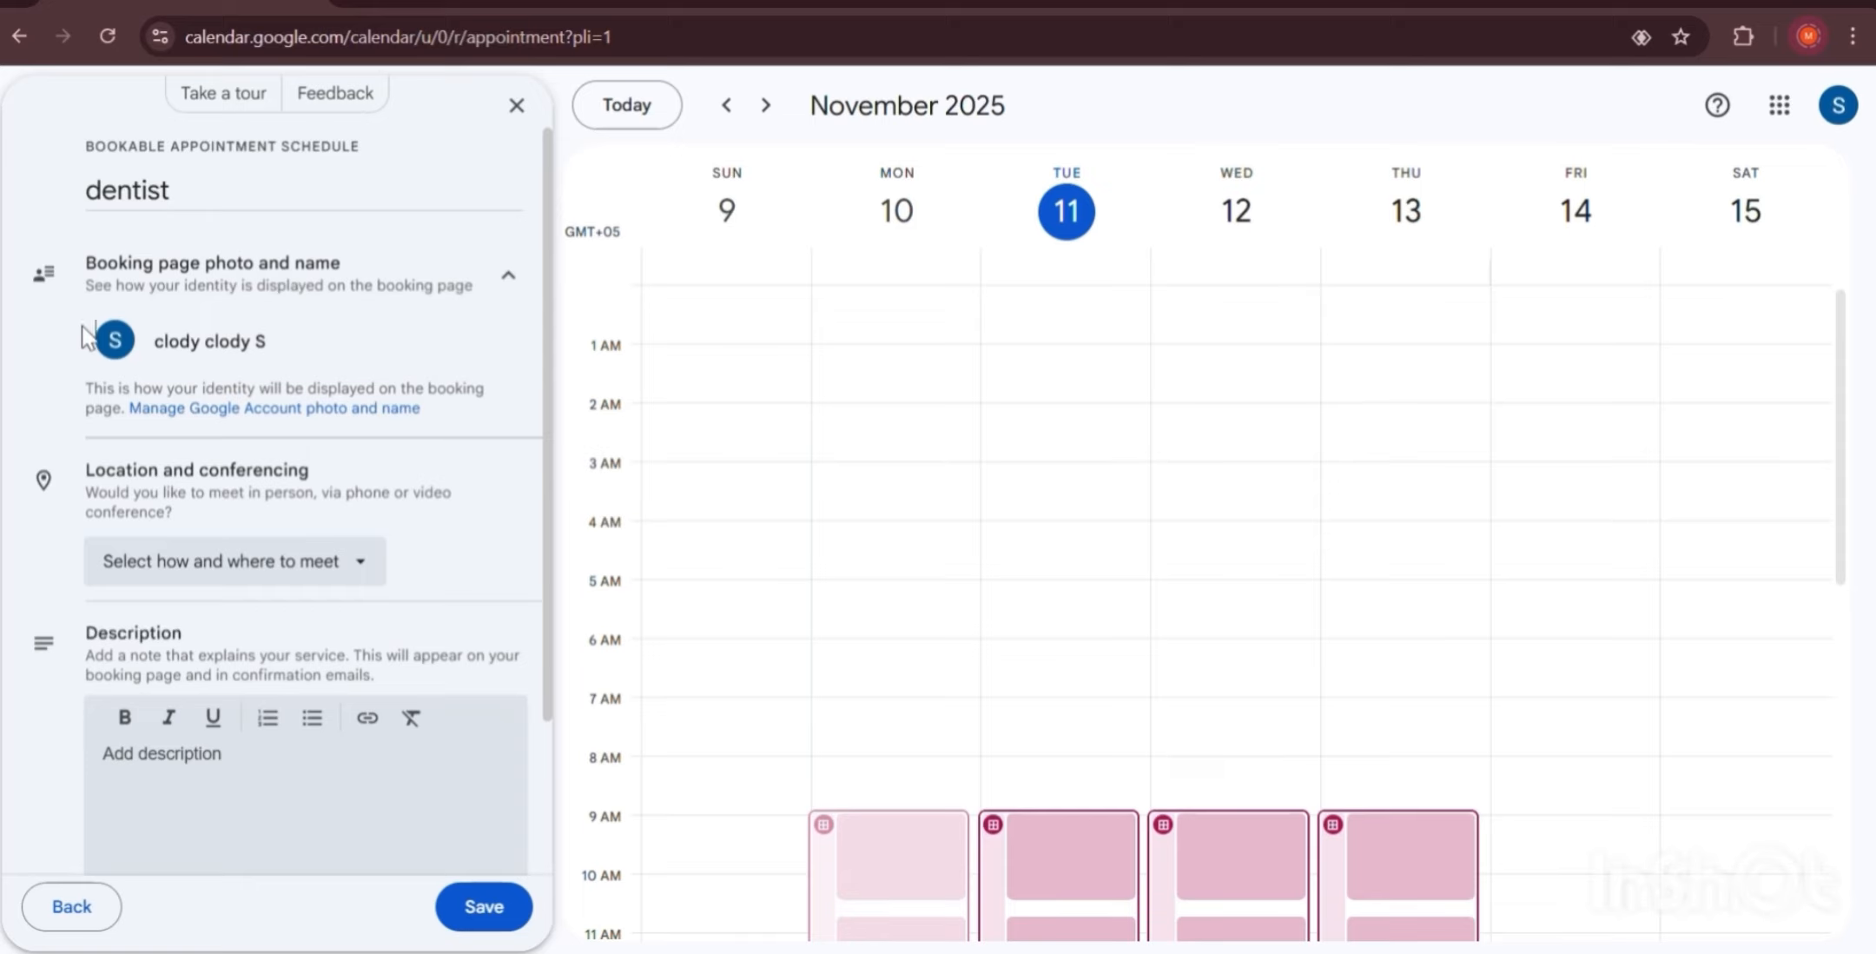
left_click_drag(85, 341, 435, 415)
left_click(435, 415)
Set the location to an in-person meeting at Tashkent City Mall, Tashkent, Uzbekistan.
left_click(230, 581)
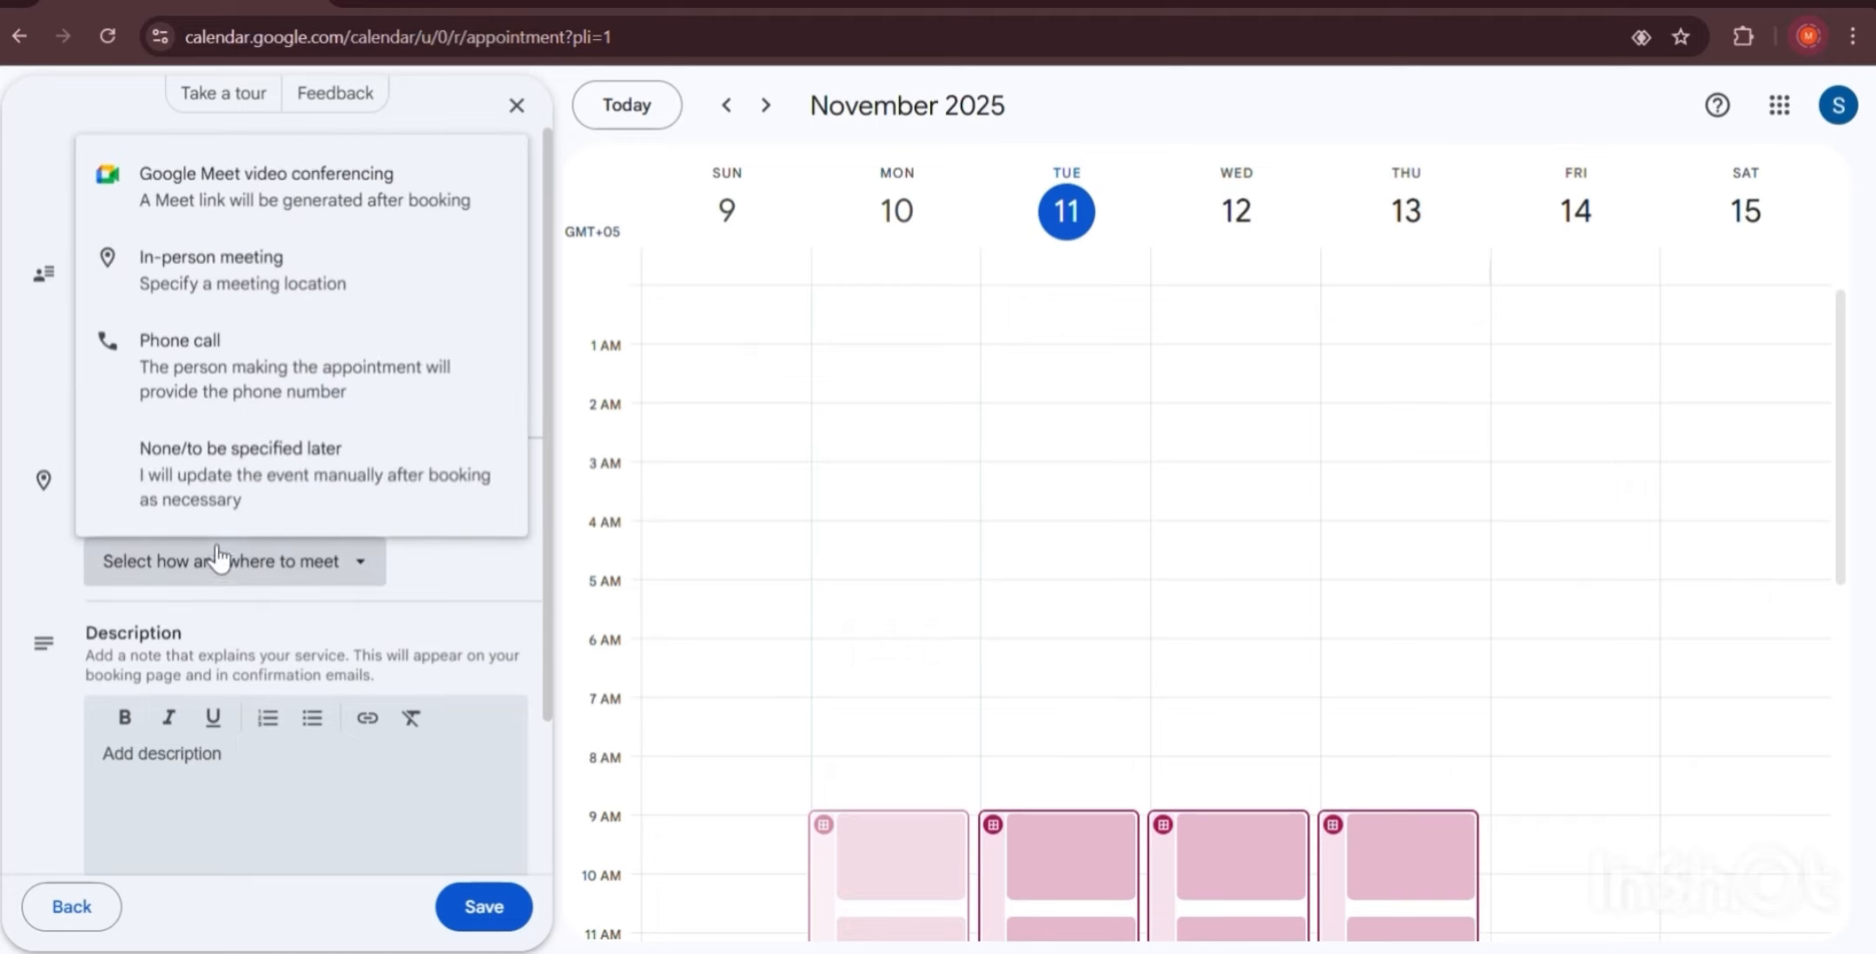
left_click(265, 202)
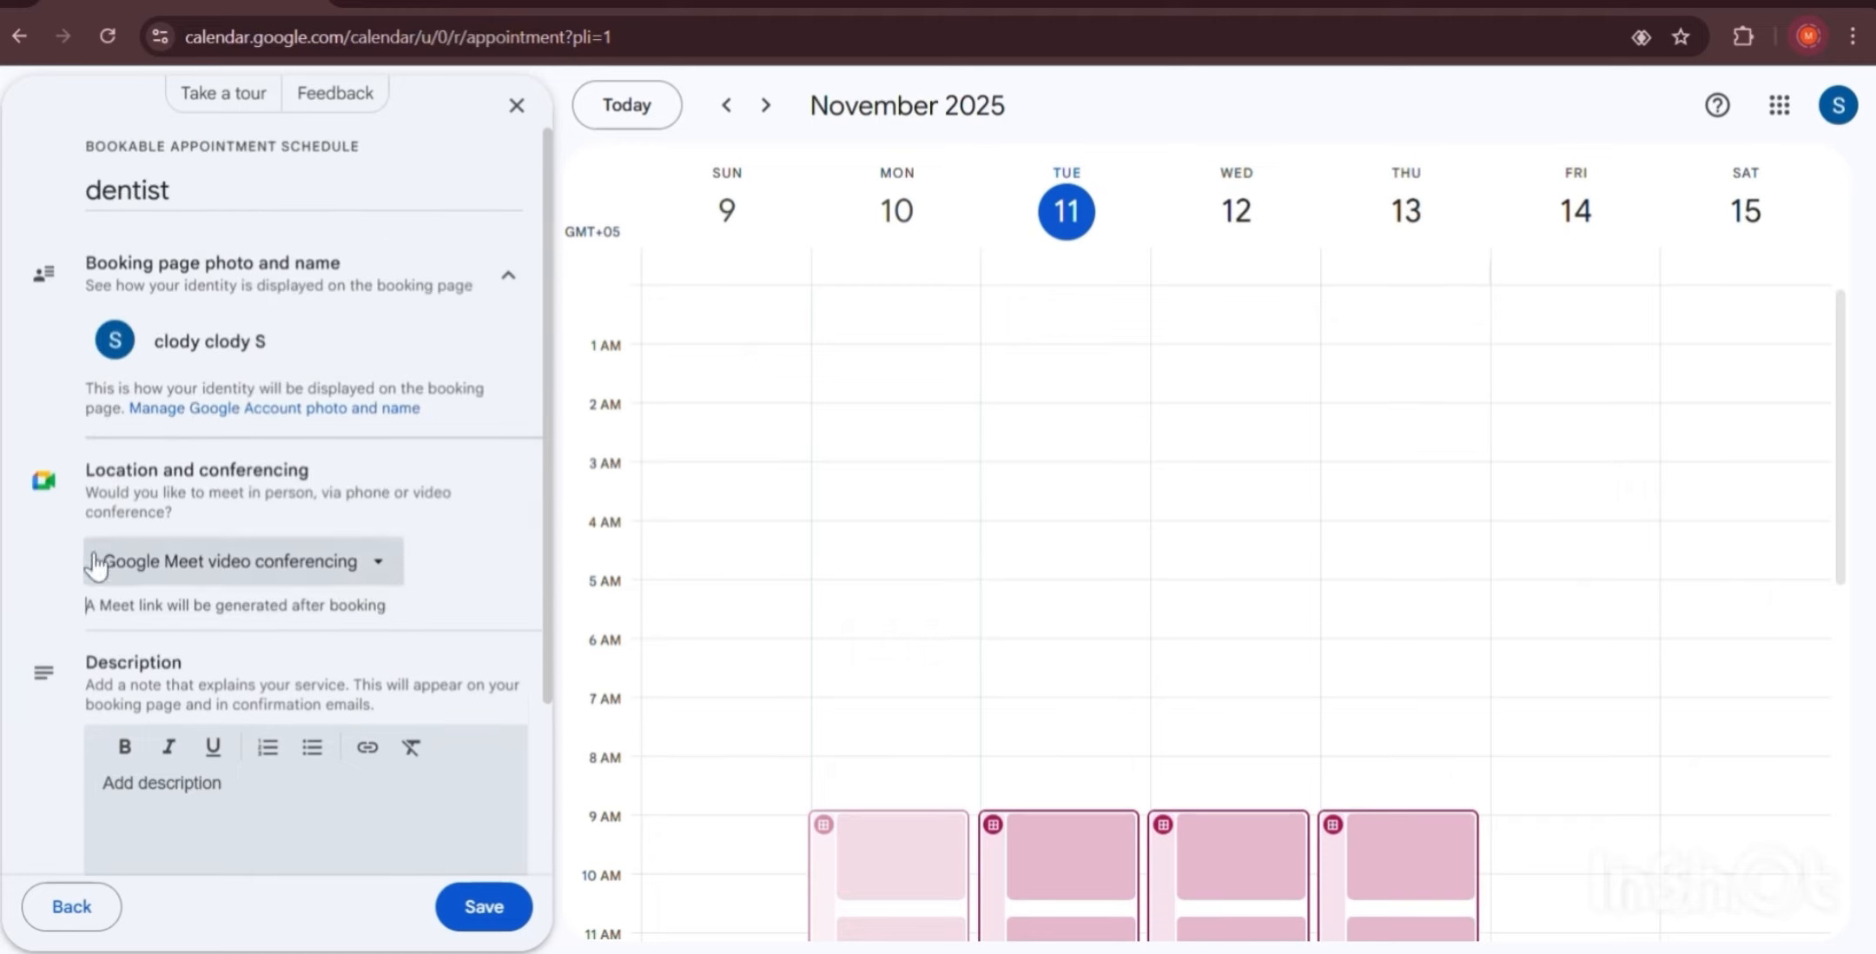
left_click(370, 564)
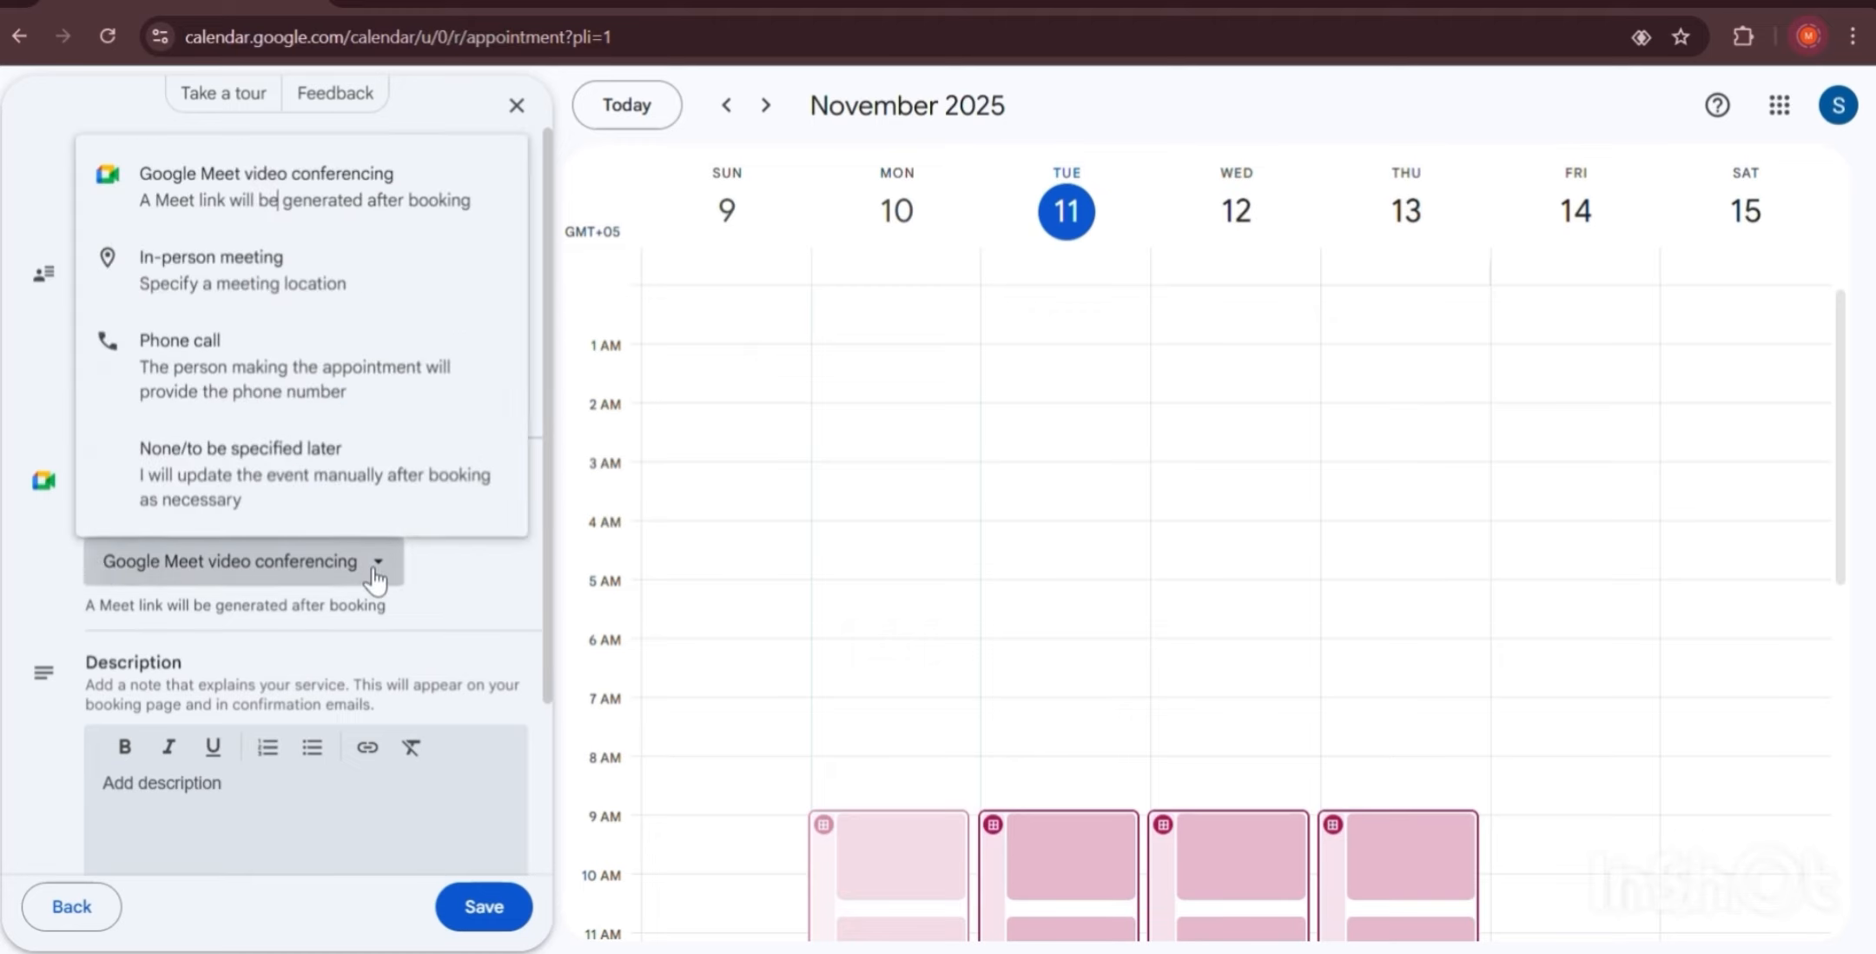
left_click(217, 276)
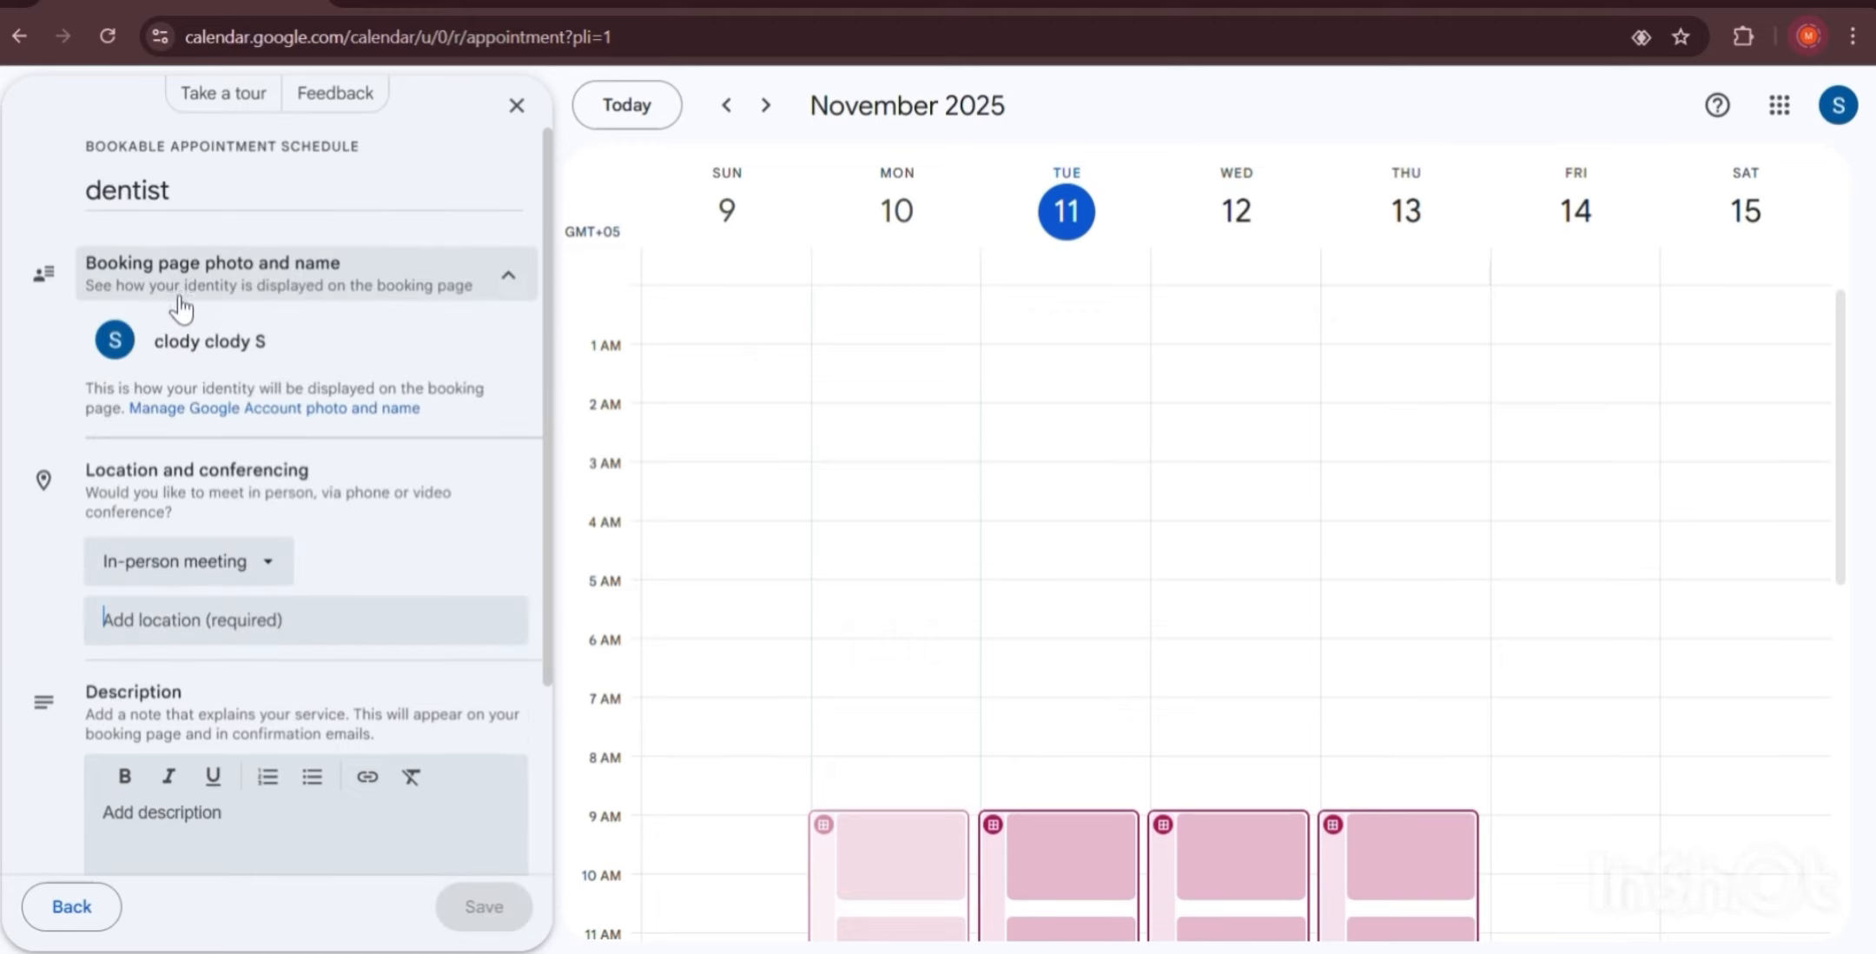
left_click(300, 615)
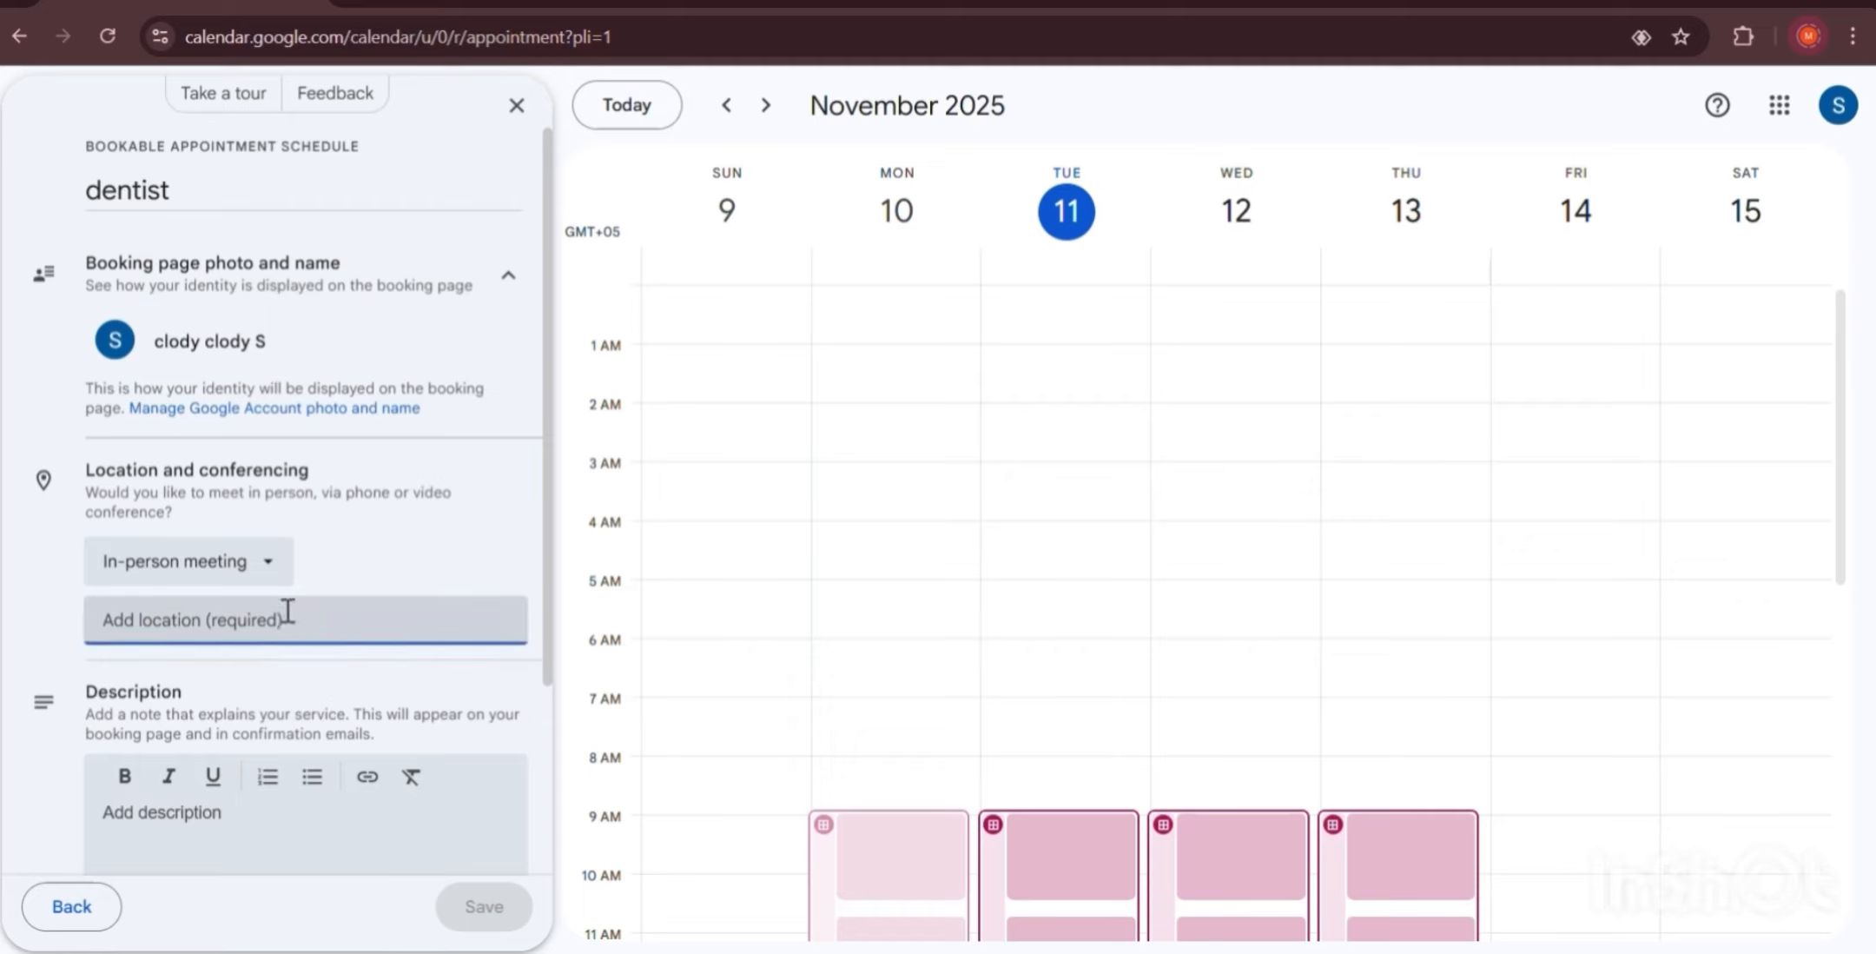
type("c")
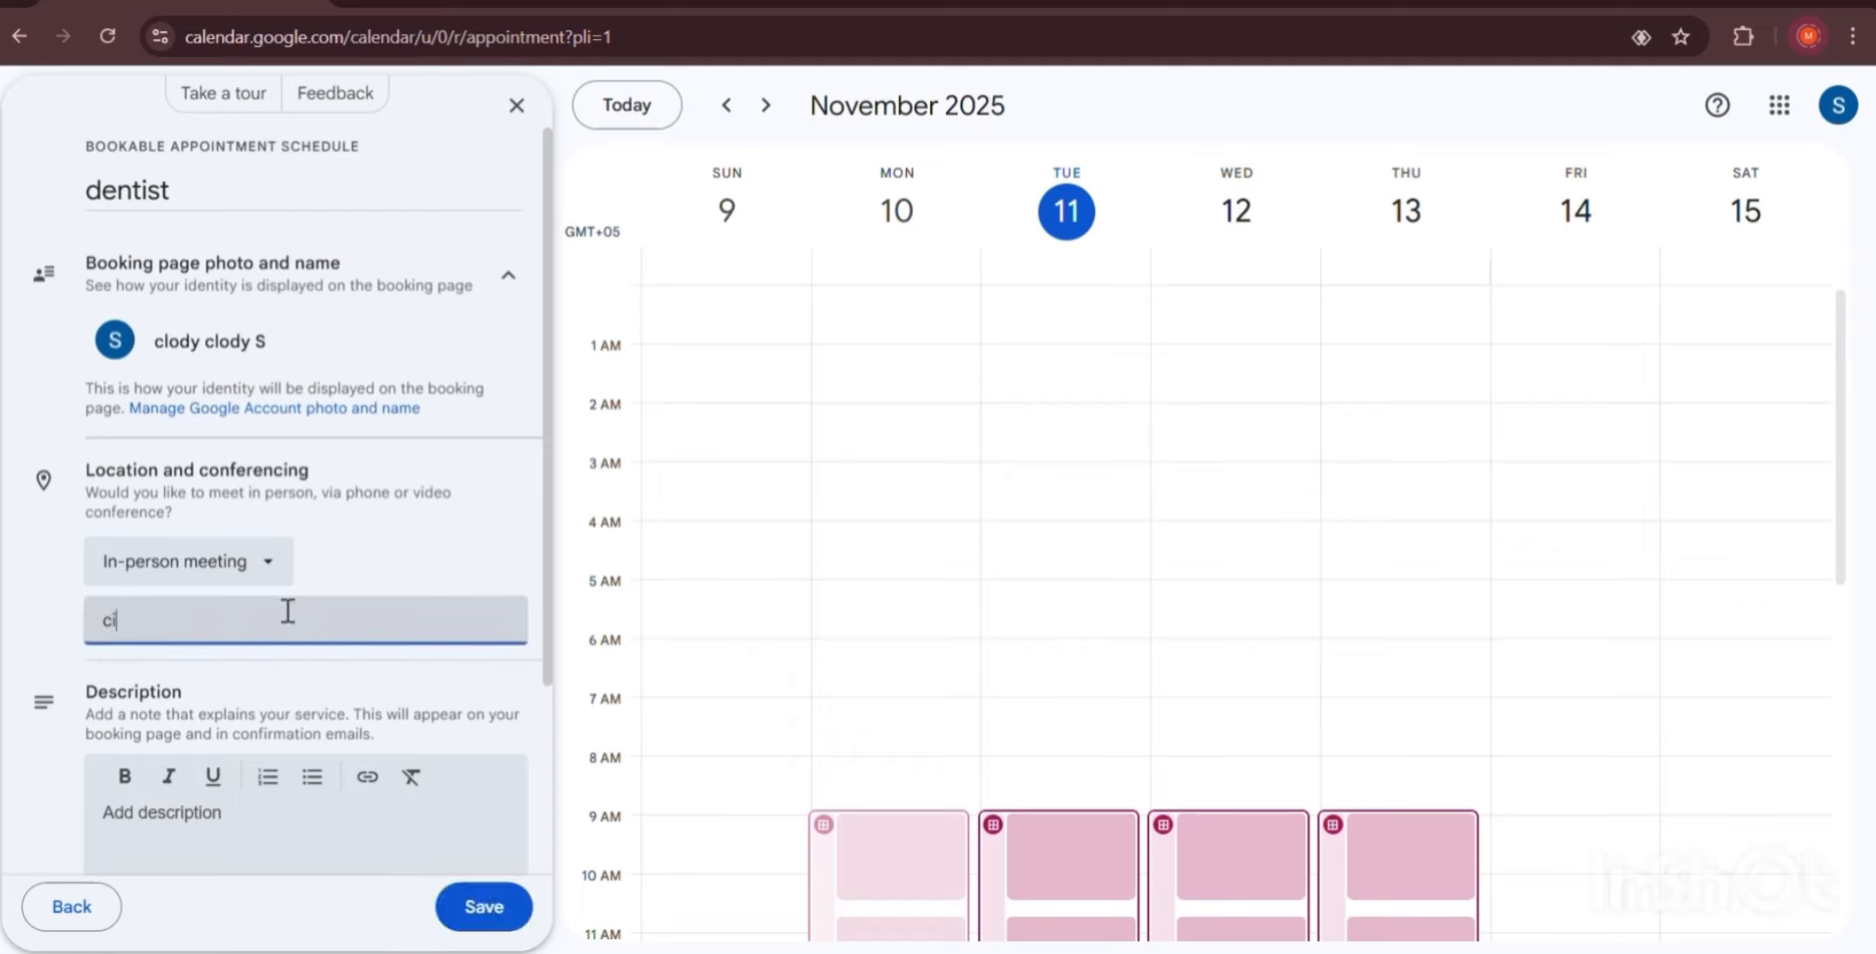
type("i")
left_click(214, 679)
scroll(214, 678, "down", 1)
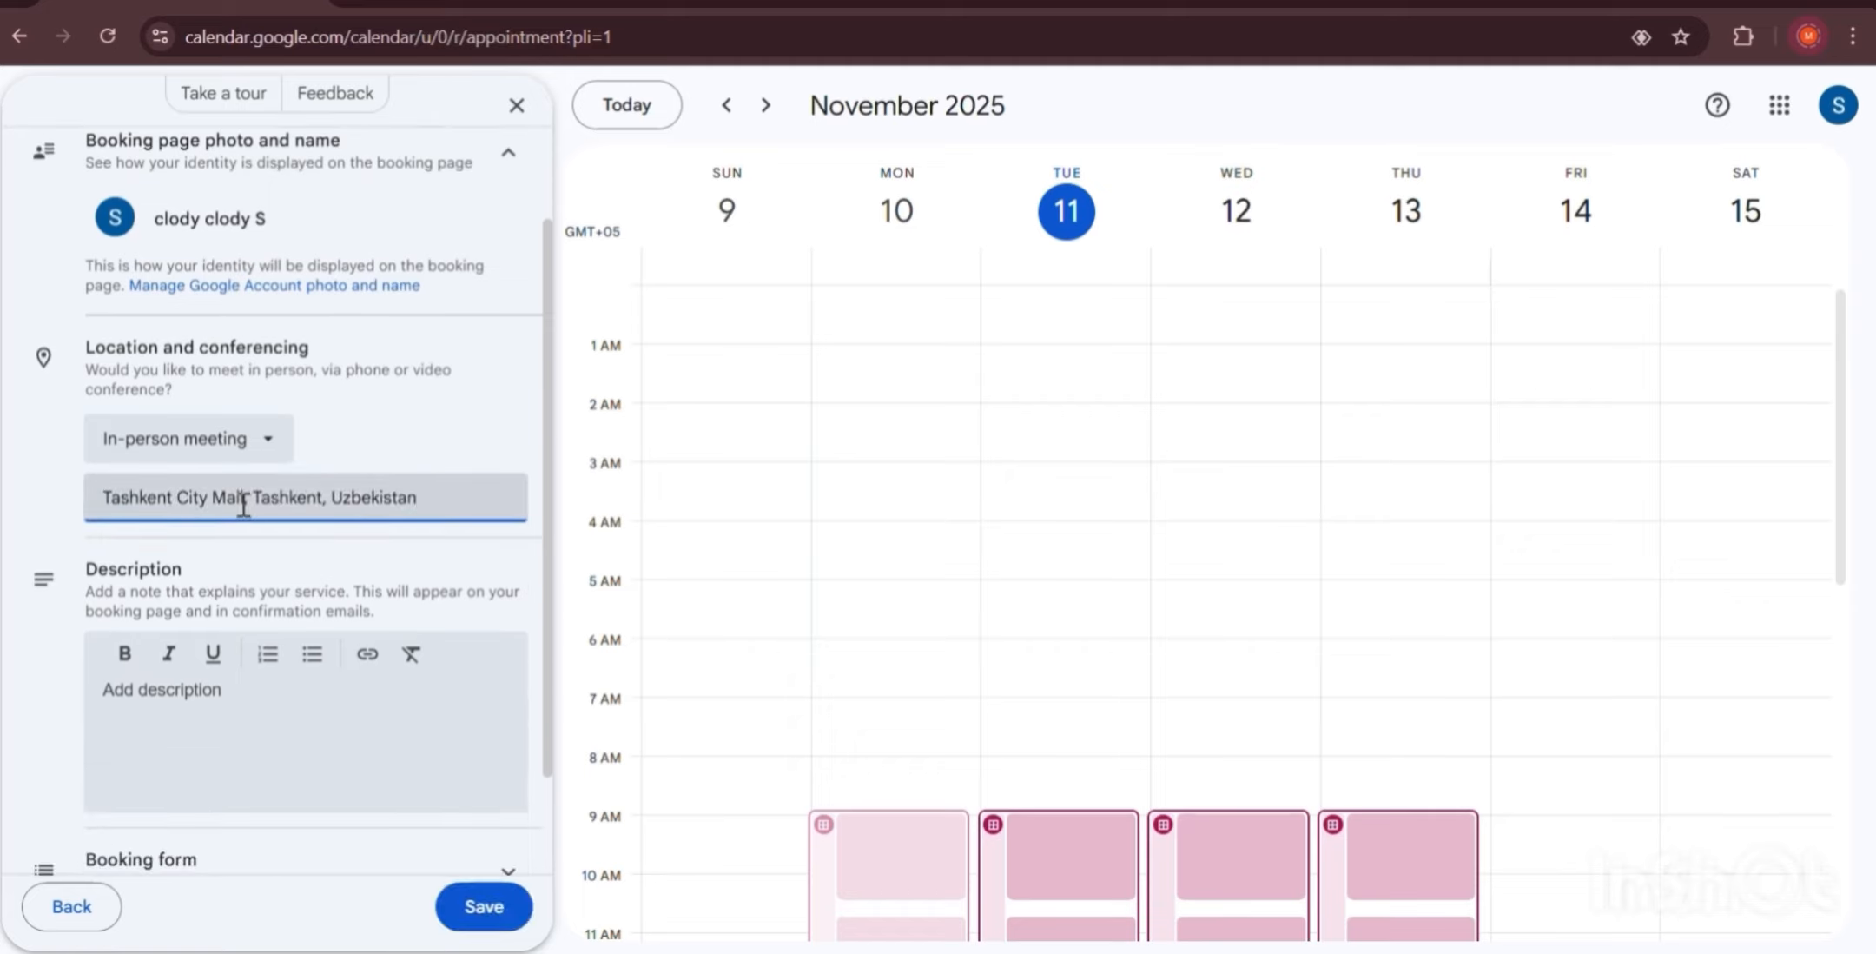
scroll(247, 582, "down", 1)
Enter the description 'i am an ordinary dentist' and expand the Booking form section.
left_click(245, 576)
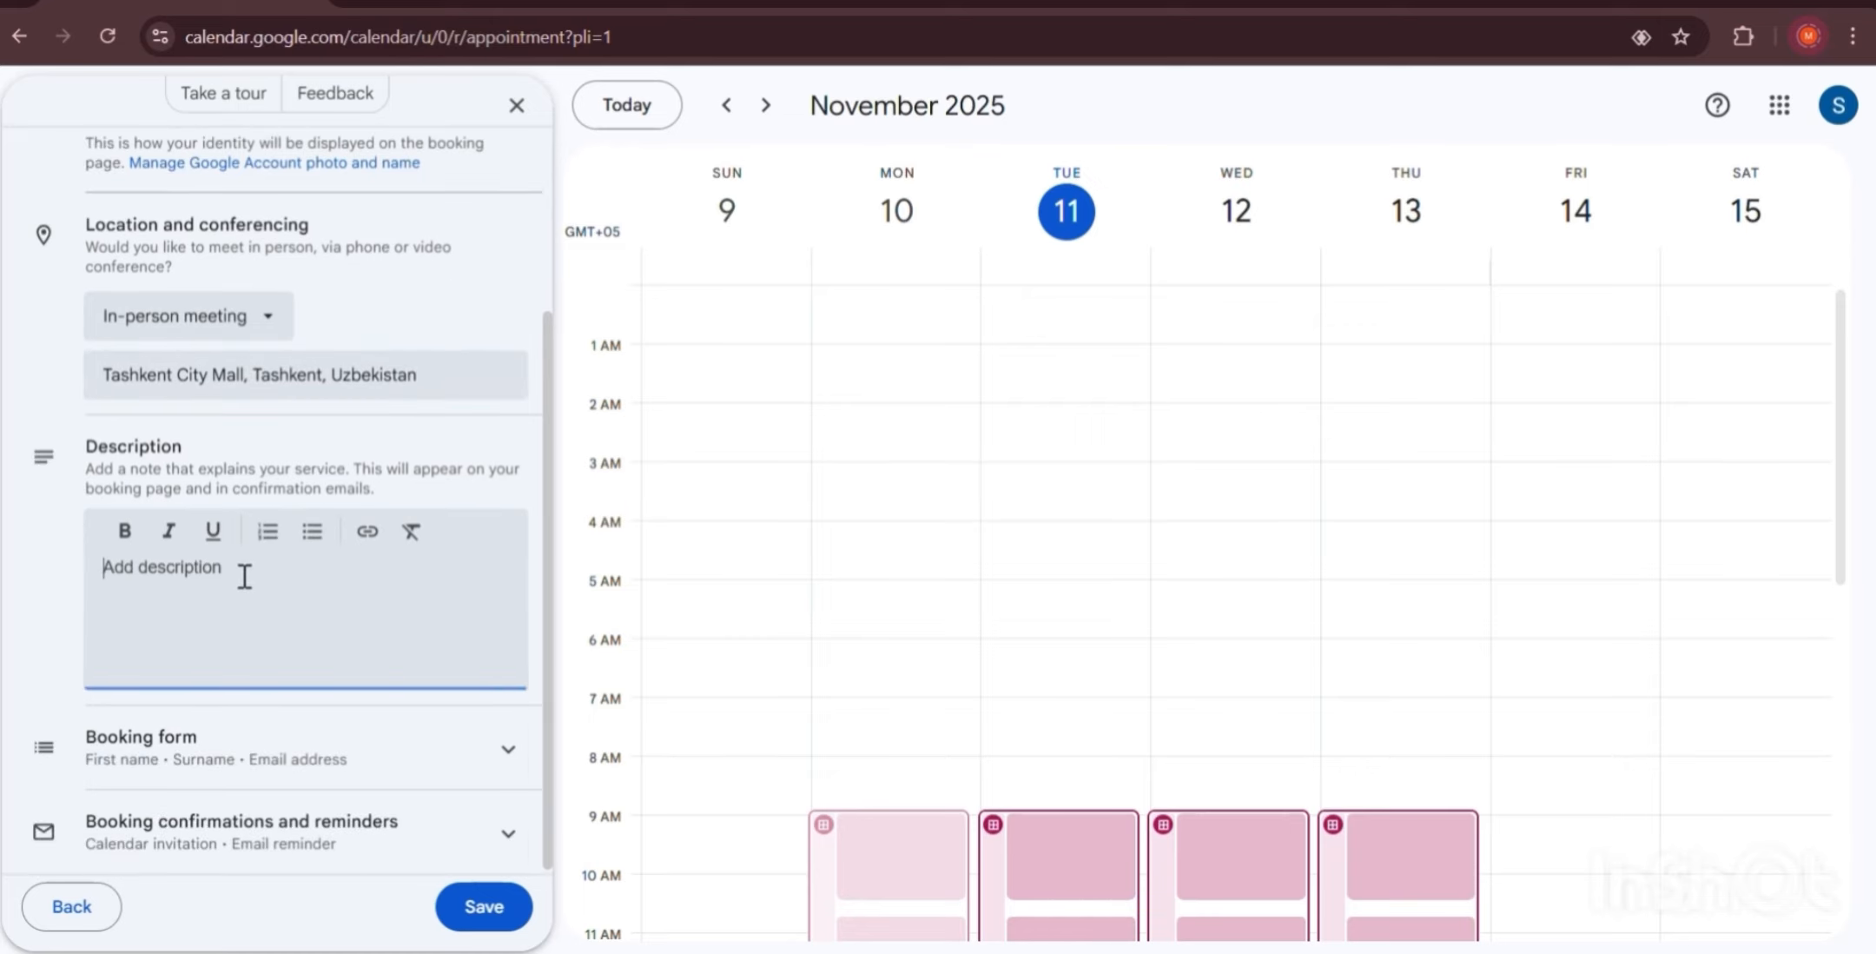
type("i a")
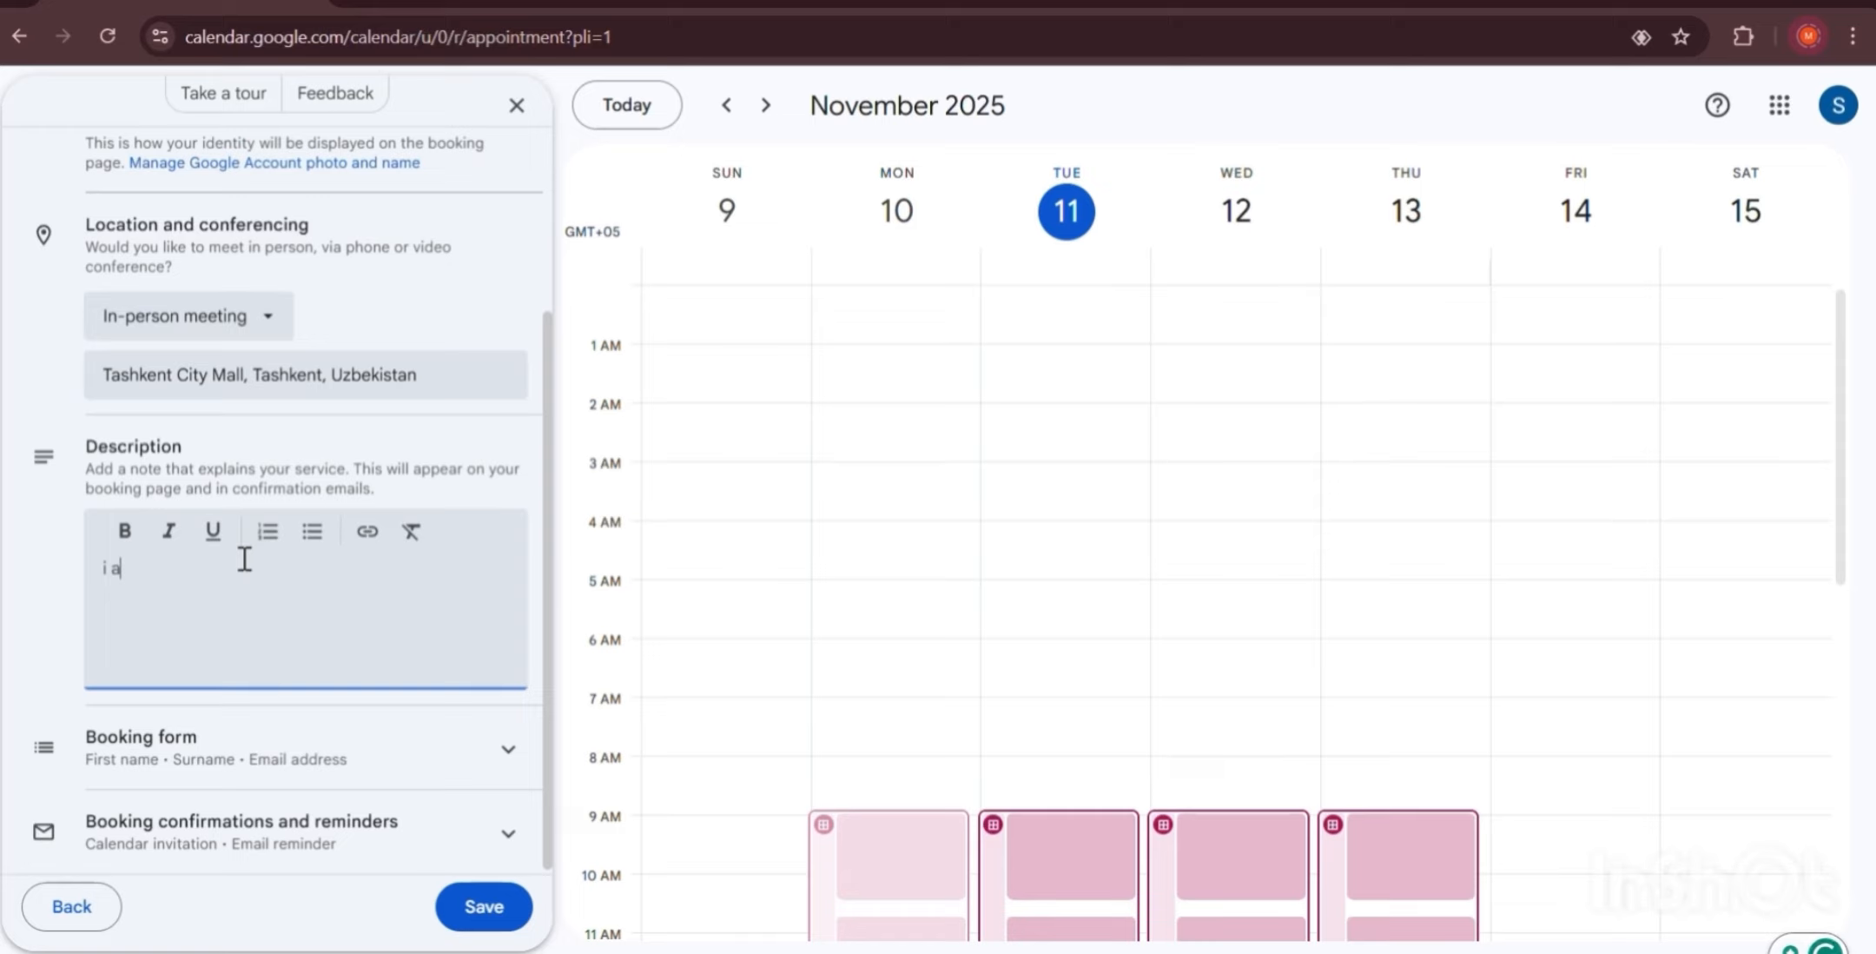
type("m an ordin")
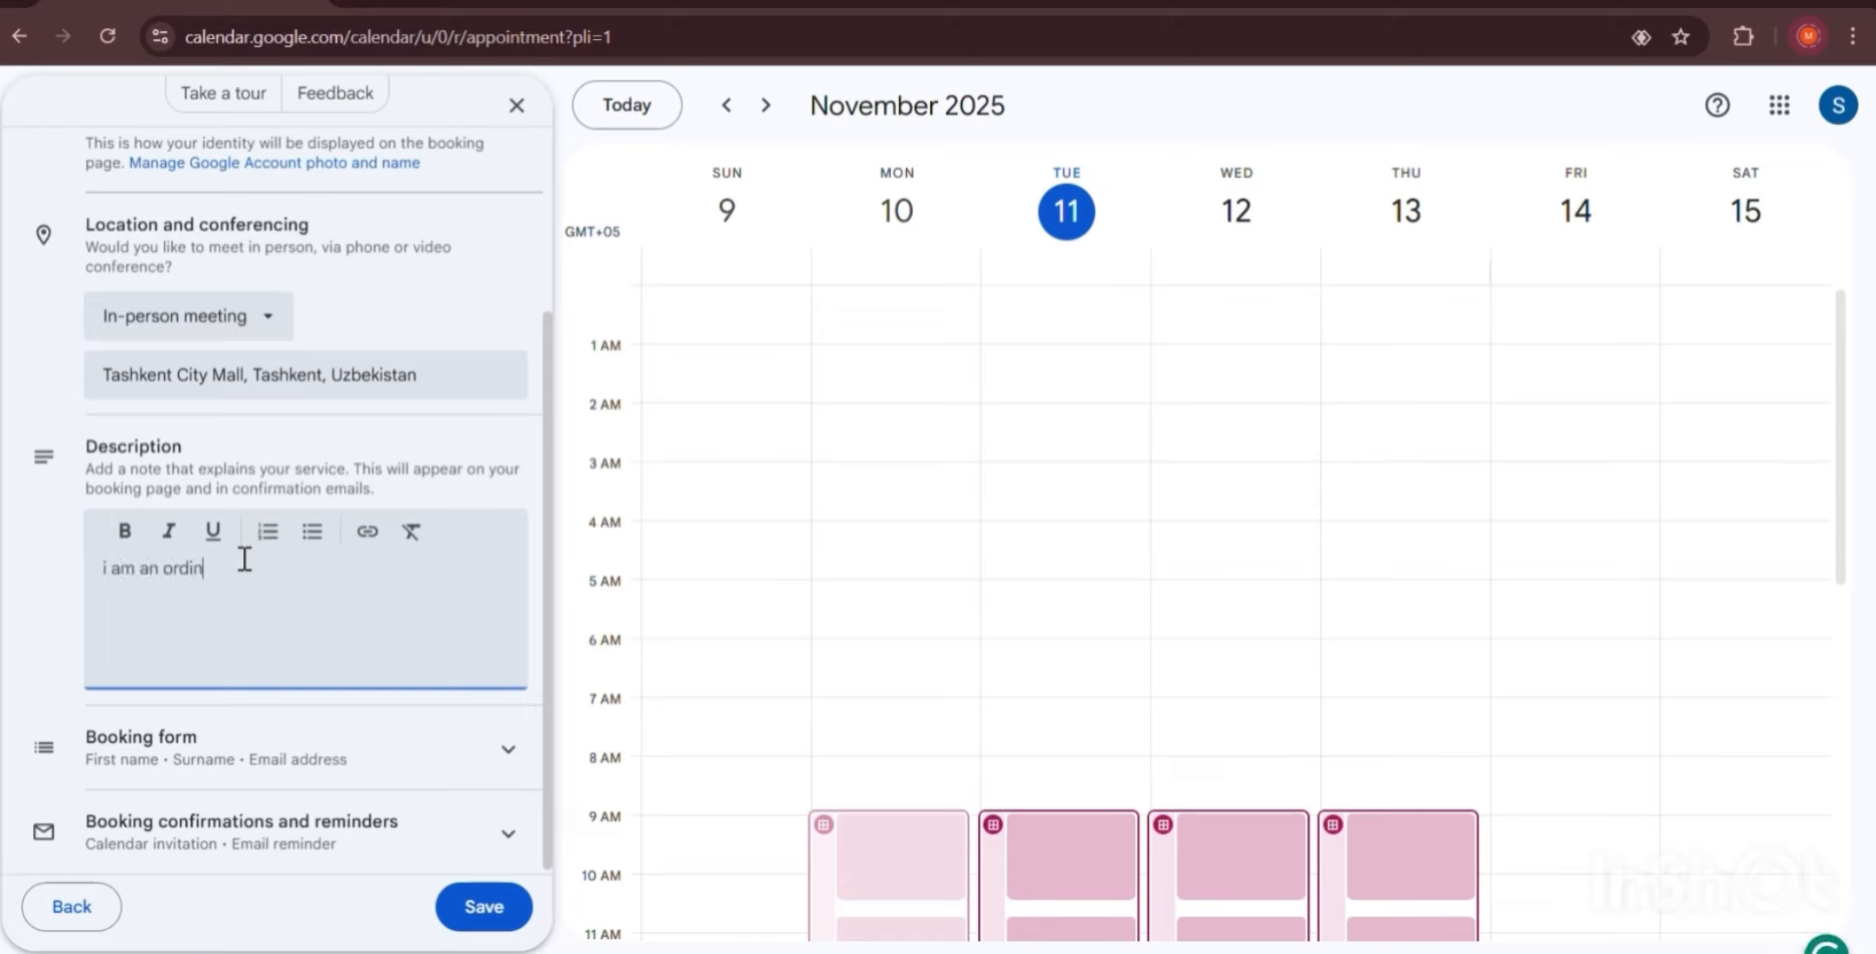
type("ary dentist")
scroll(297, 649, "down", 1)
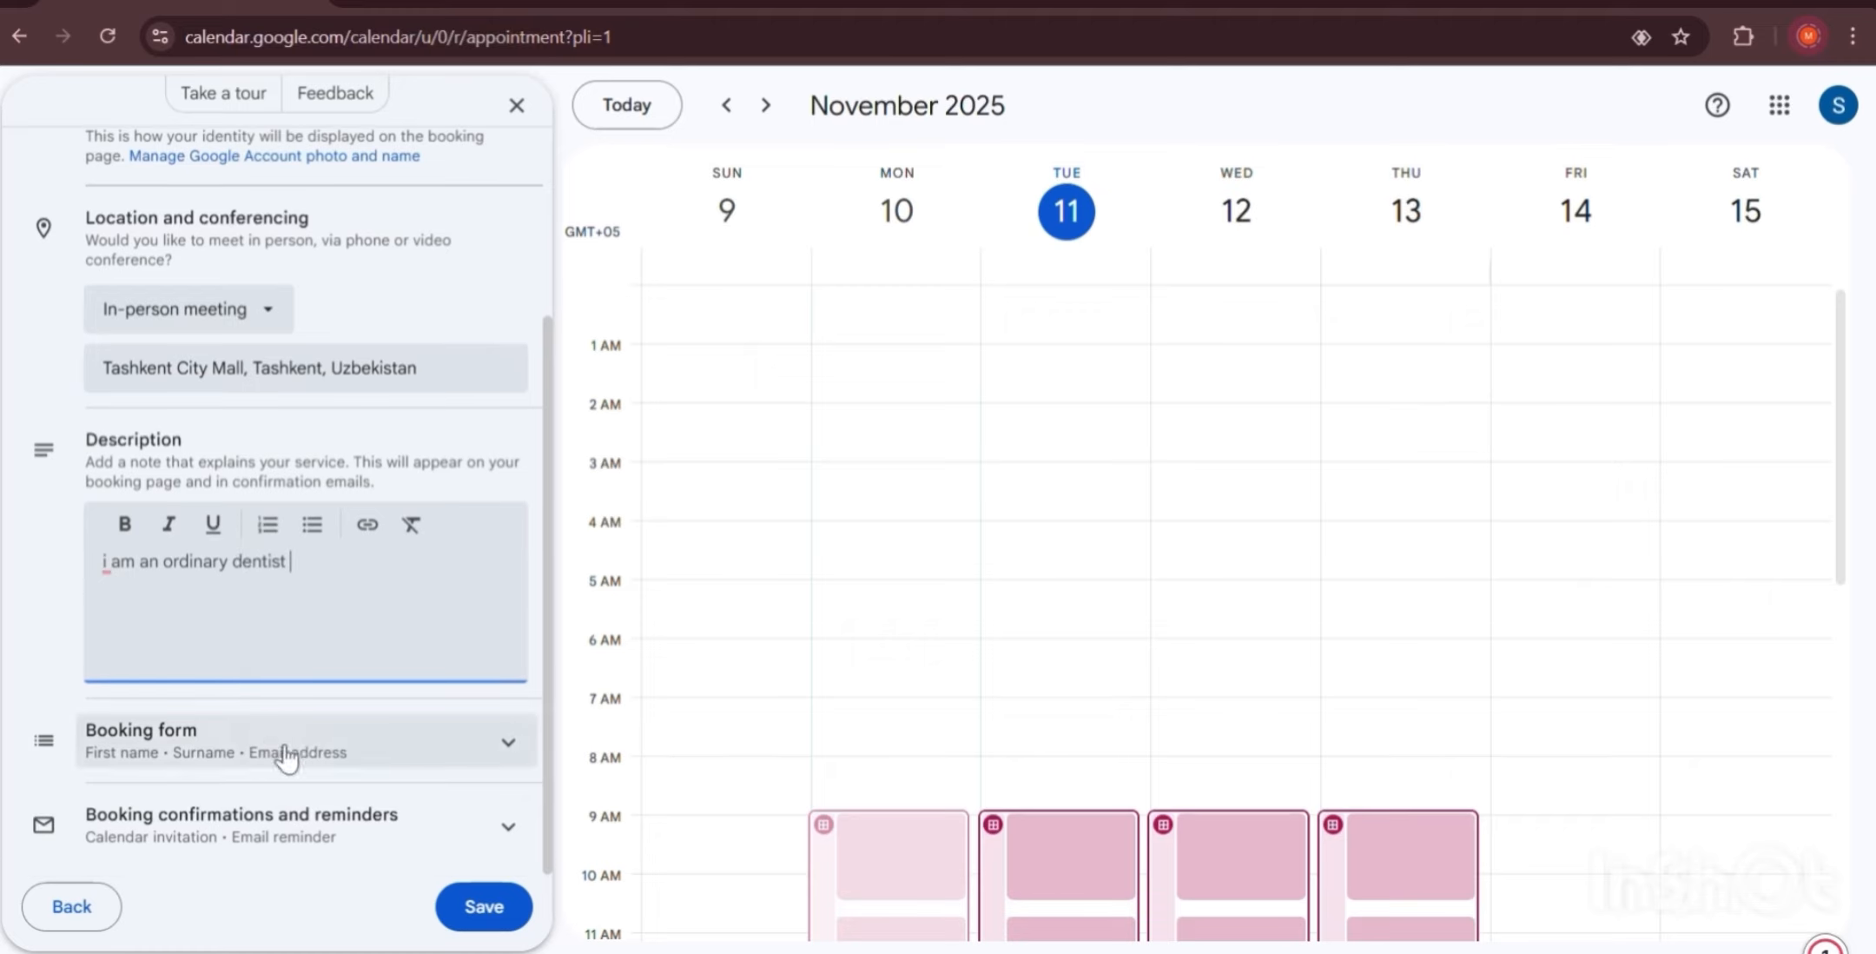
left_click(369, 752)
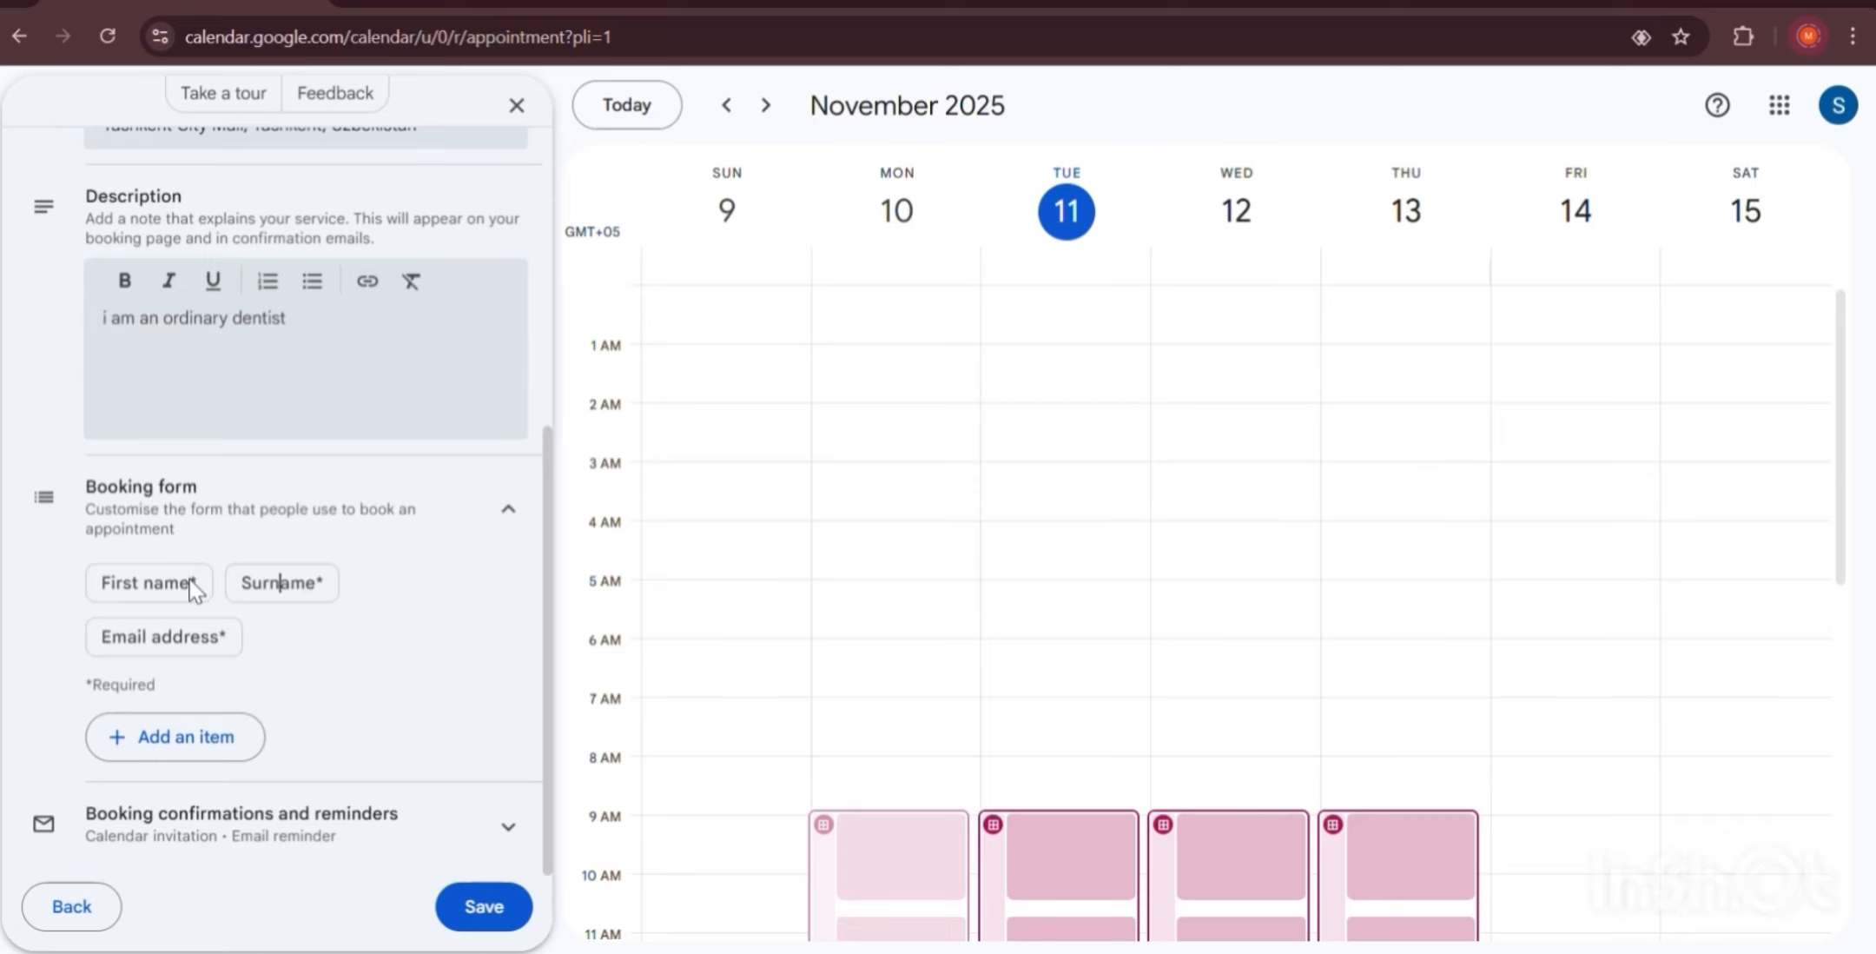
Zoom the page to 150% and review the required First name, Surname and Email address fields.
key("ctrl+plus")
key("ctrl+plus")
key("ctrl+plus")
scroll(226, 512, "down", 2)
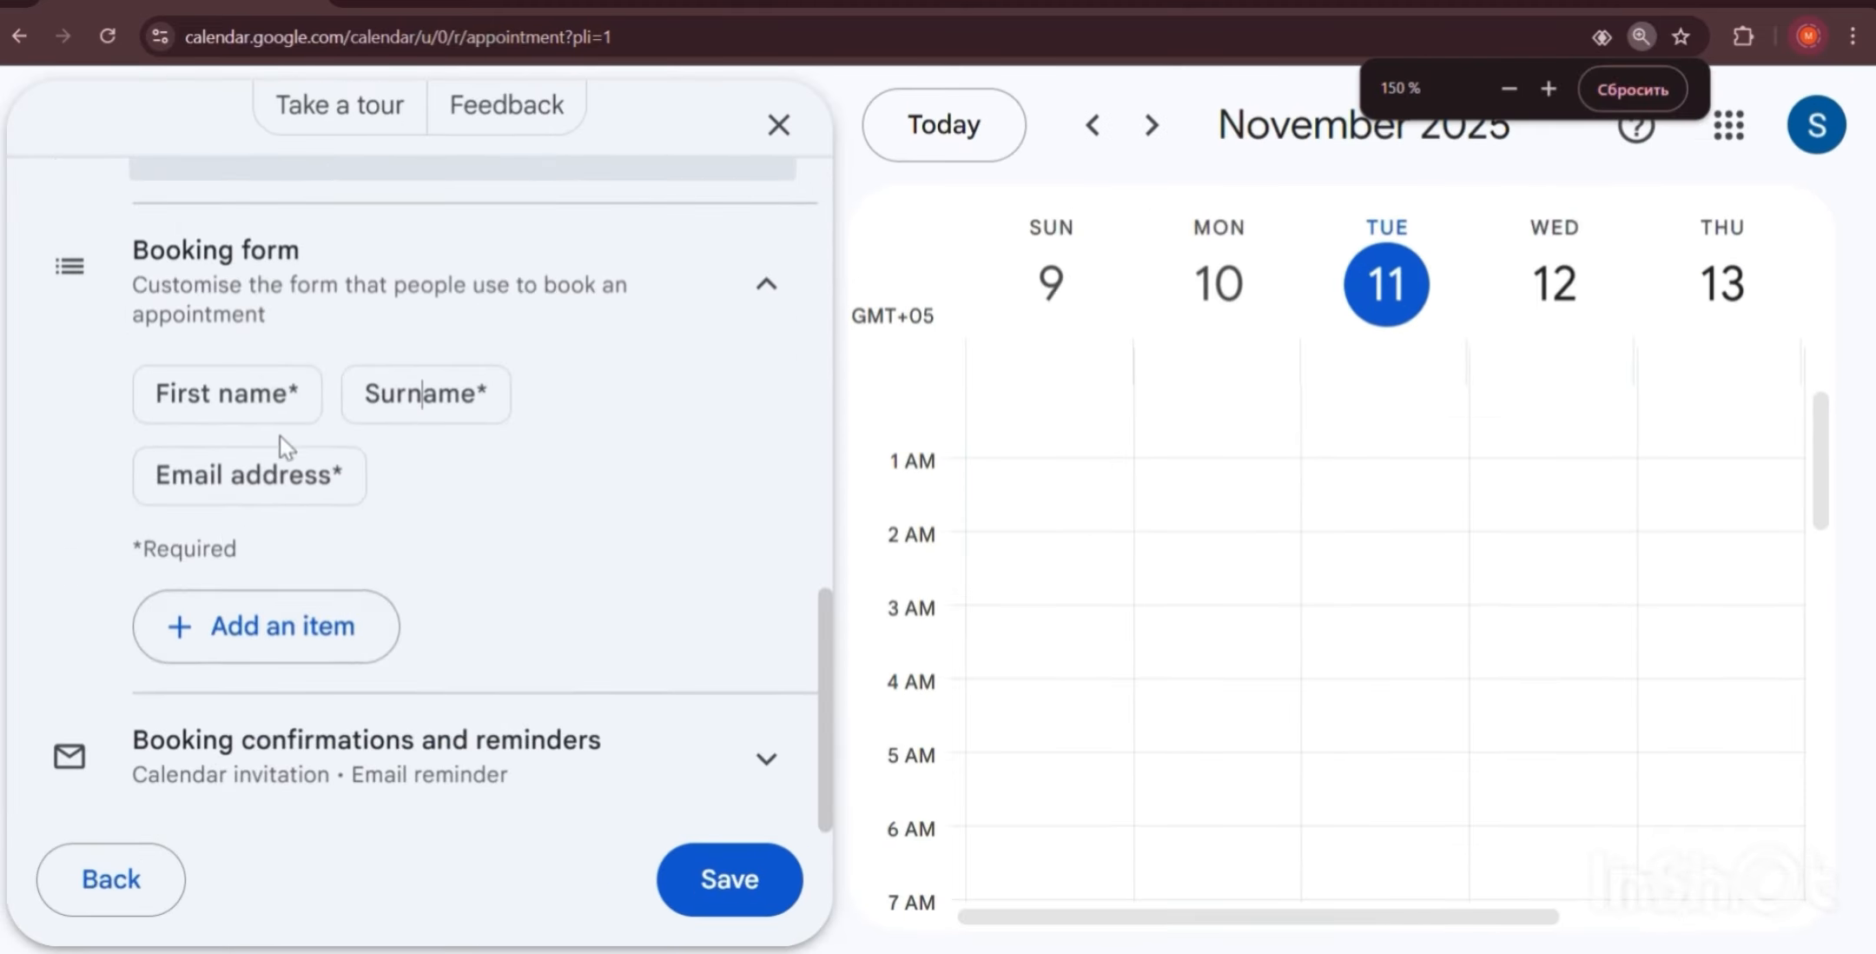
double_click(294, 392)
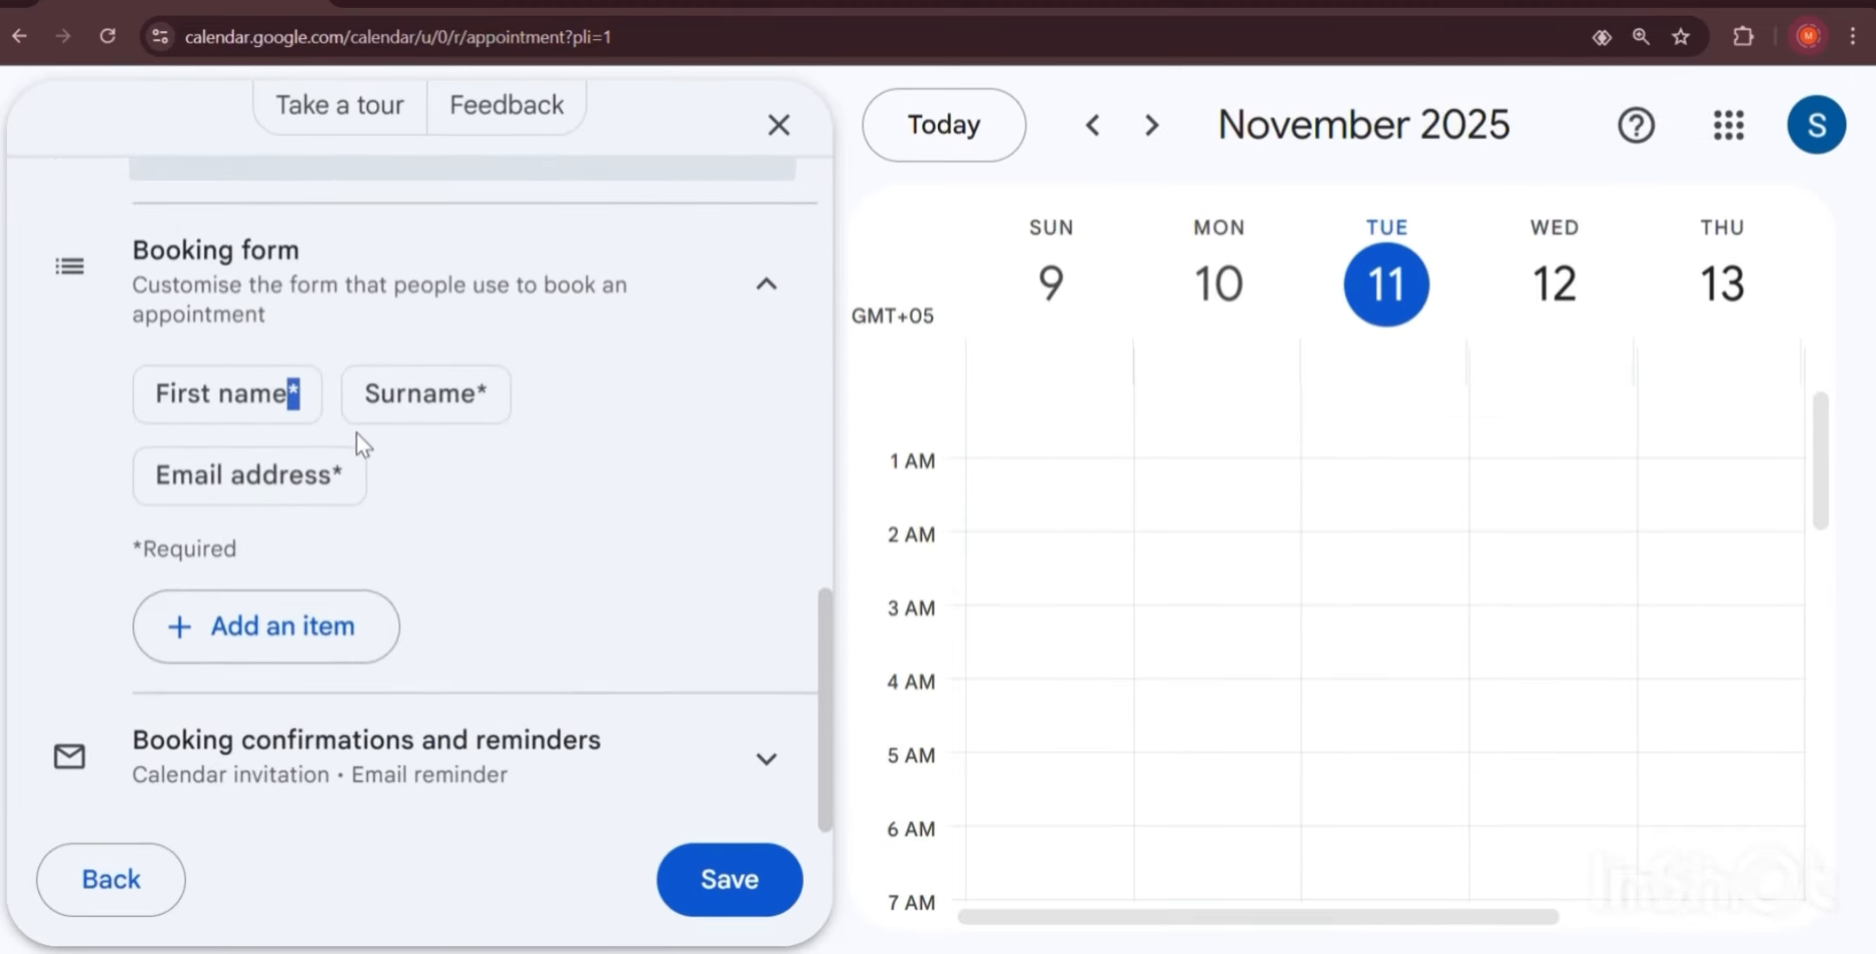
double_click(481, 394)
double_click(336, 475)
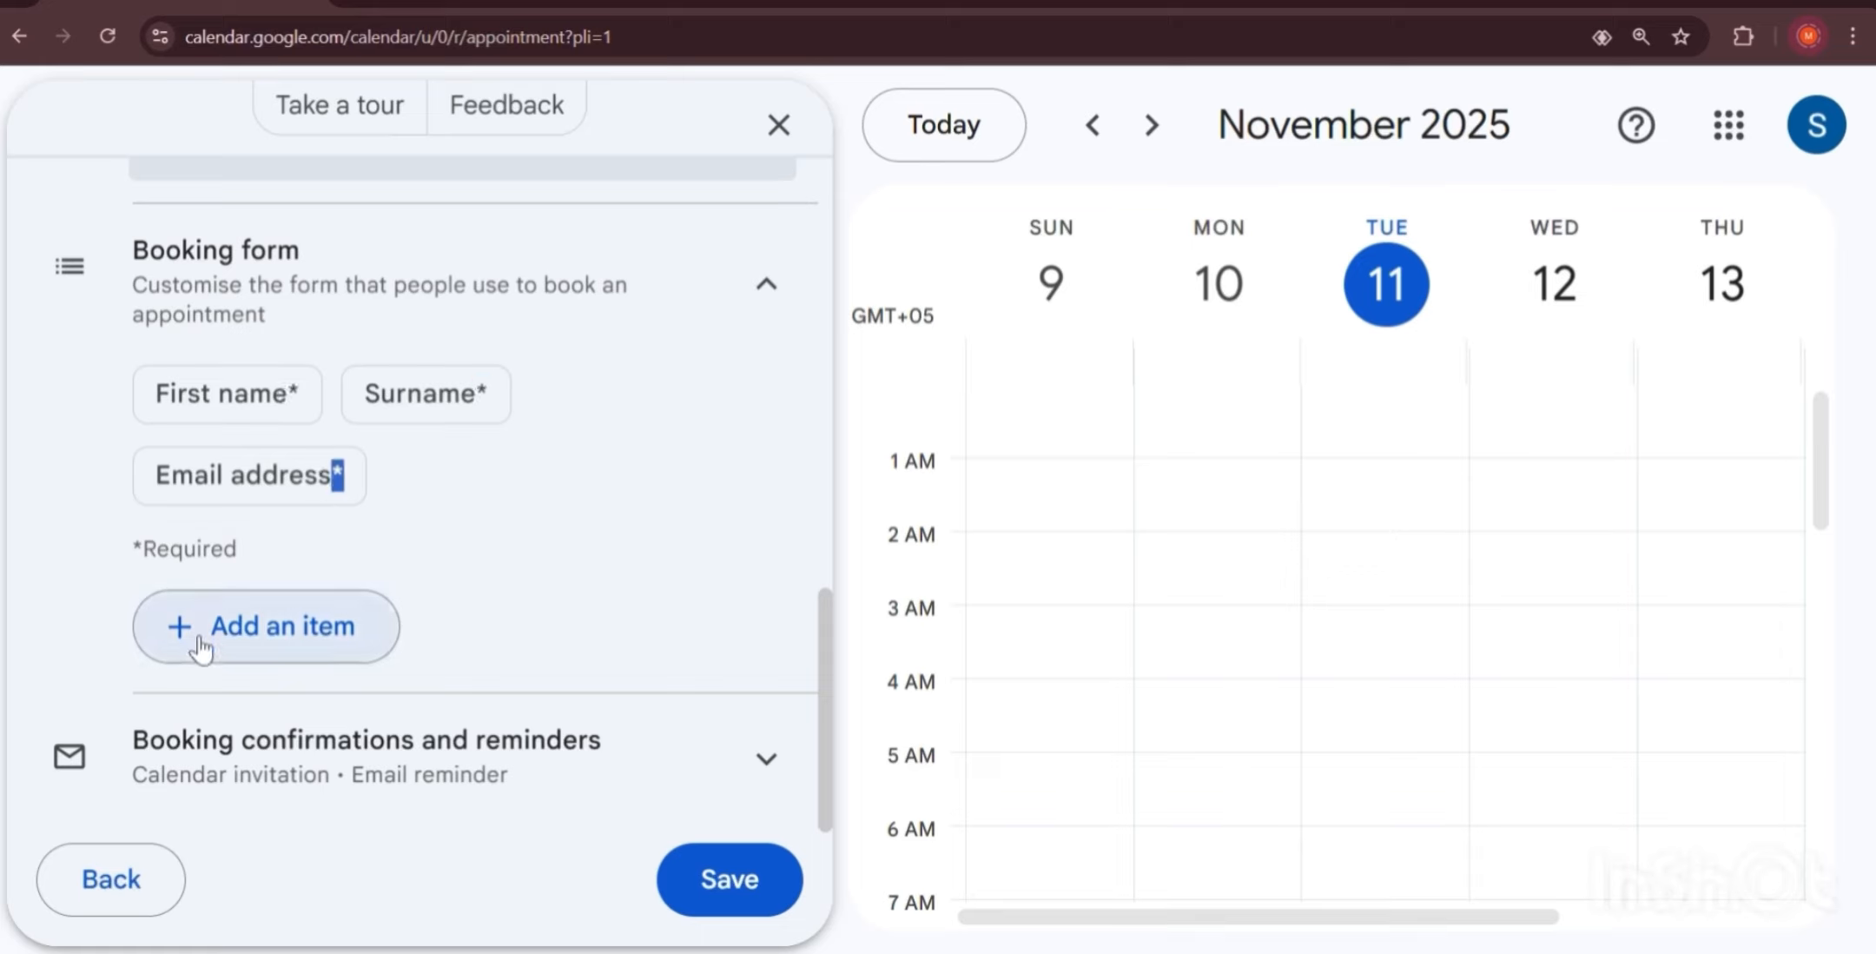
Add a Phone number field and an optional custom 'gender' question to the booking form.
left_click(224, 629)
left_click(224, 629)
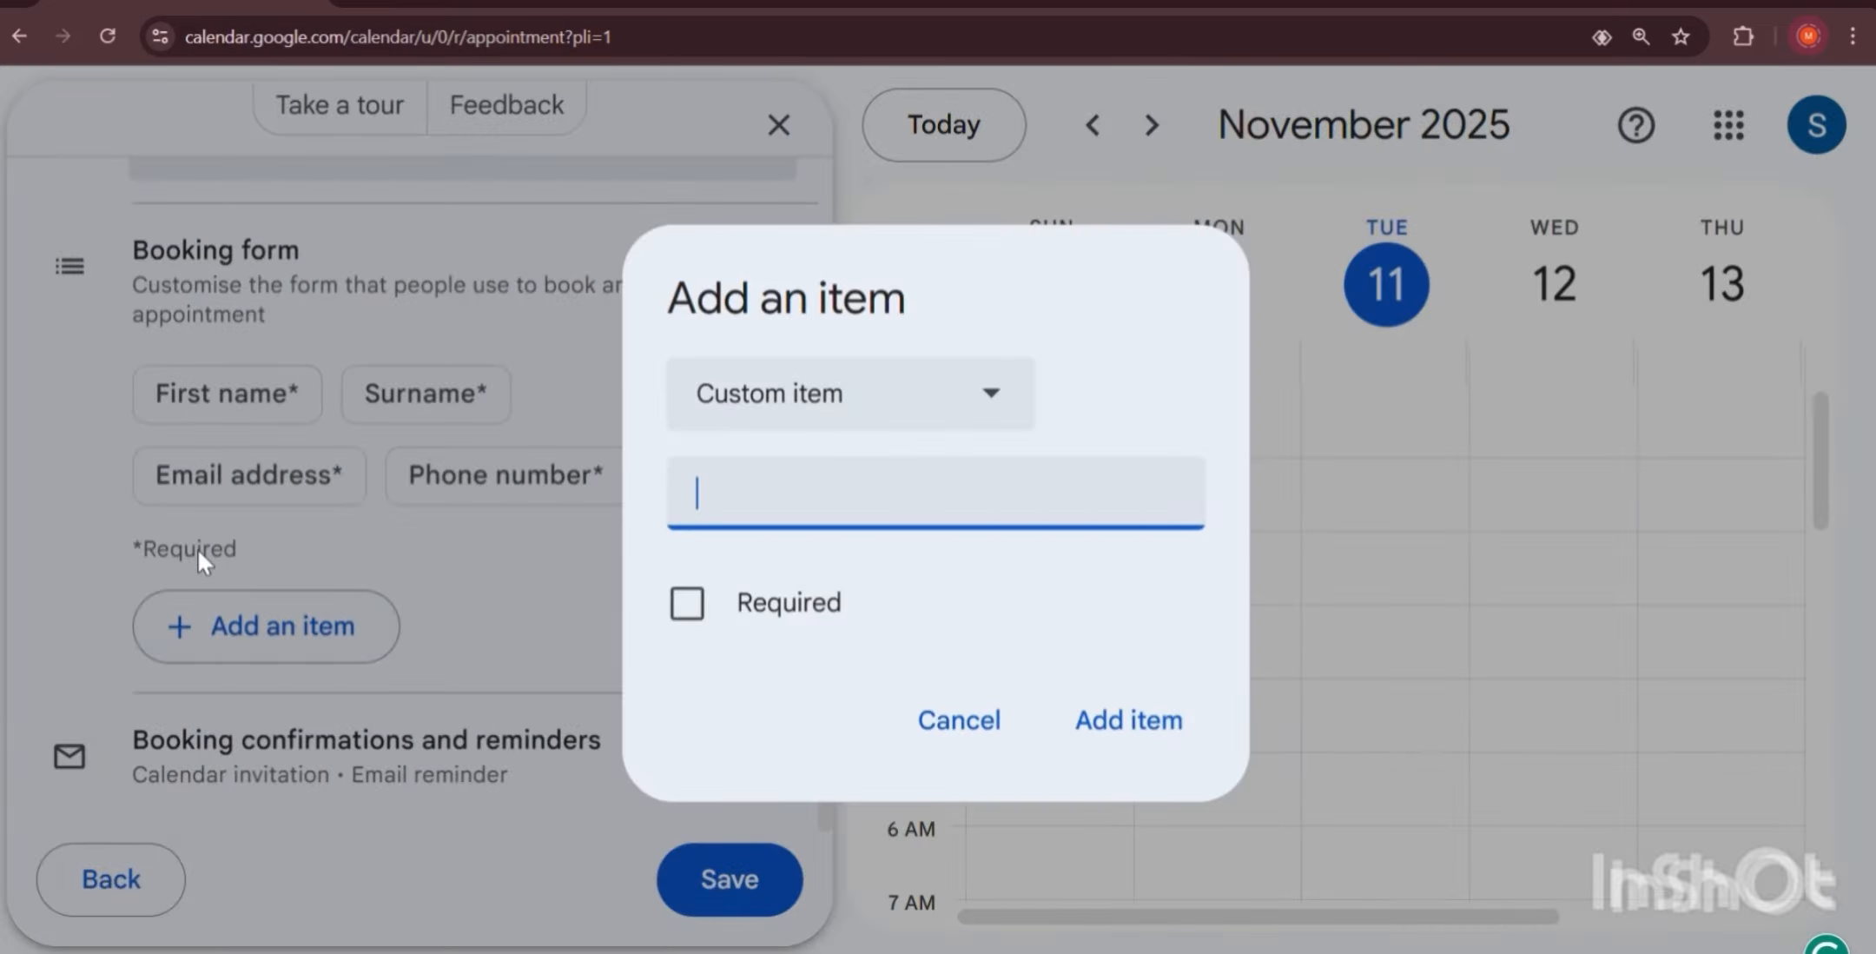
type("gender")
left_click(1133, 734)
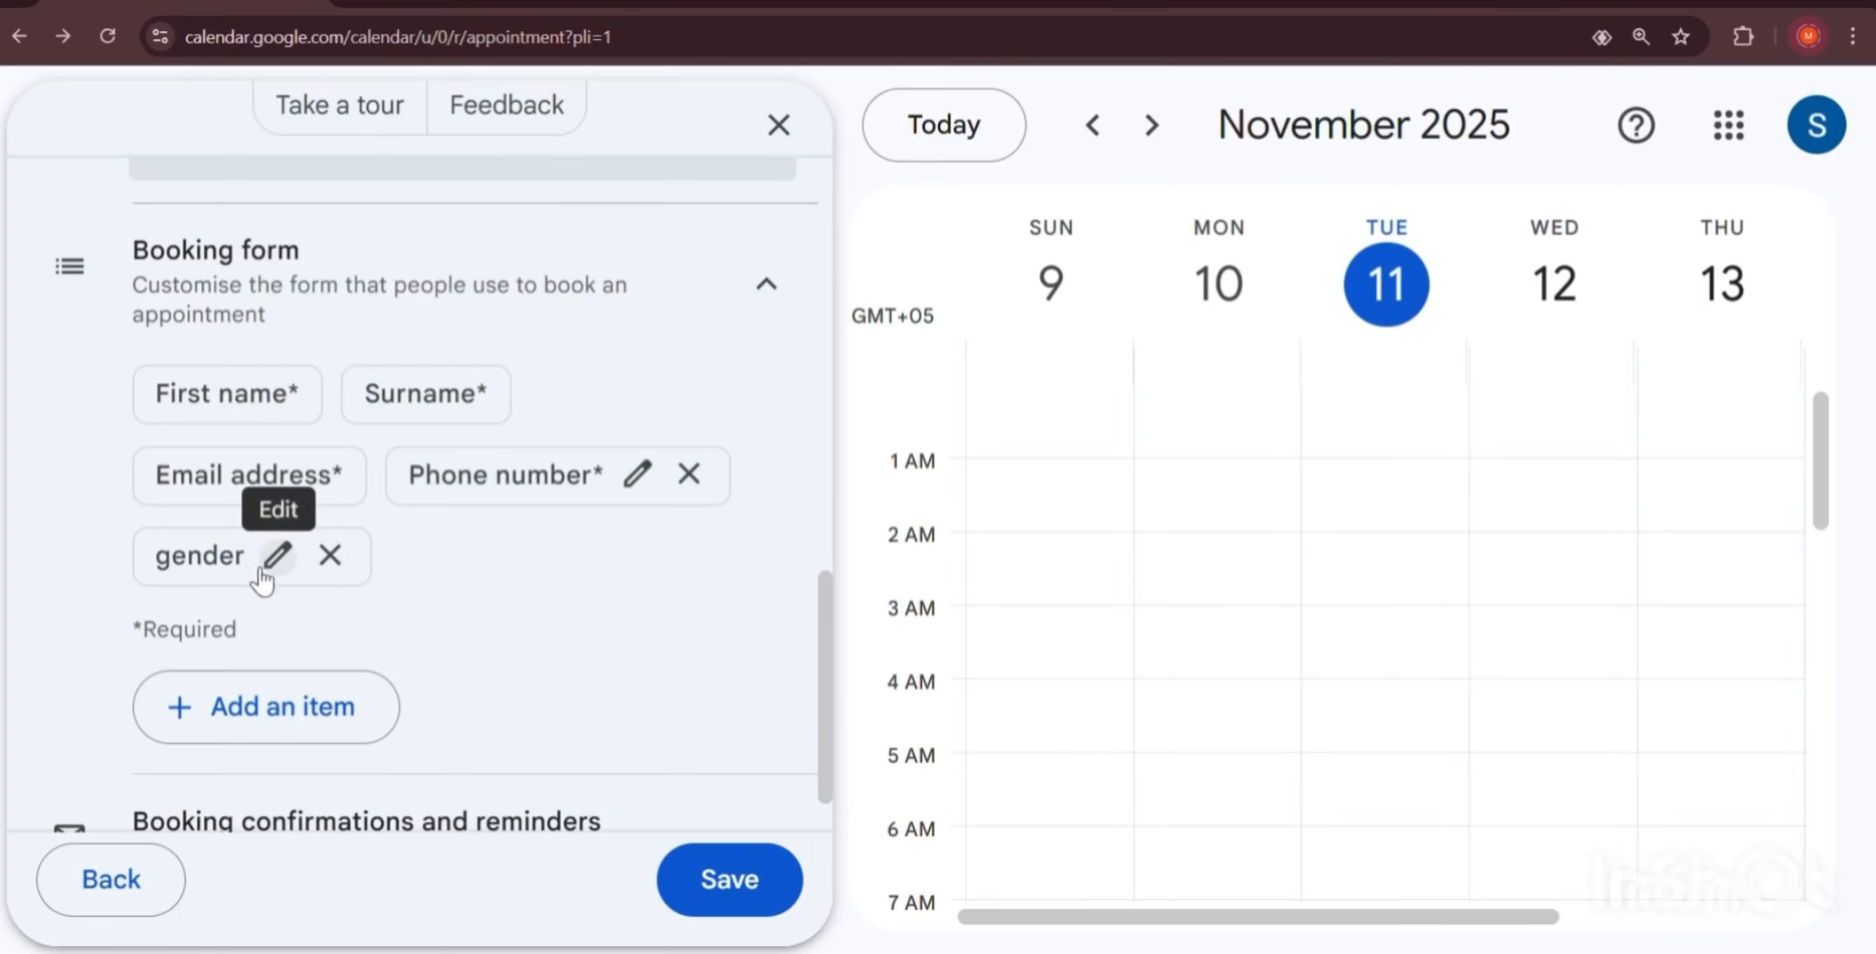
left_click(275, 555)
left_click(1143, 736)
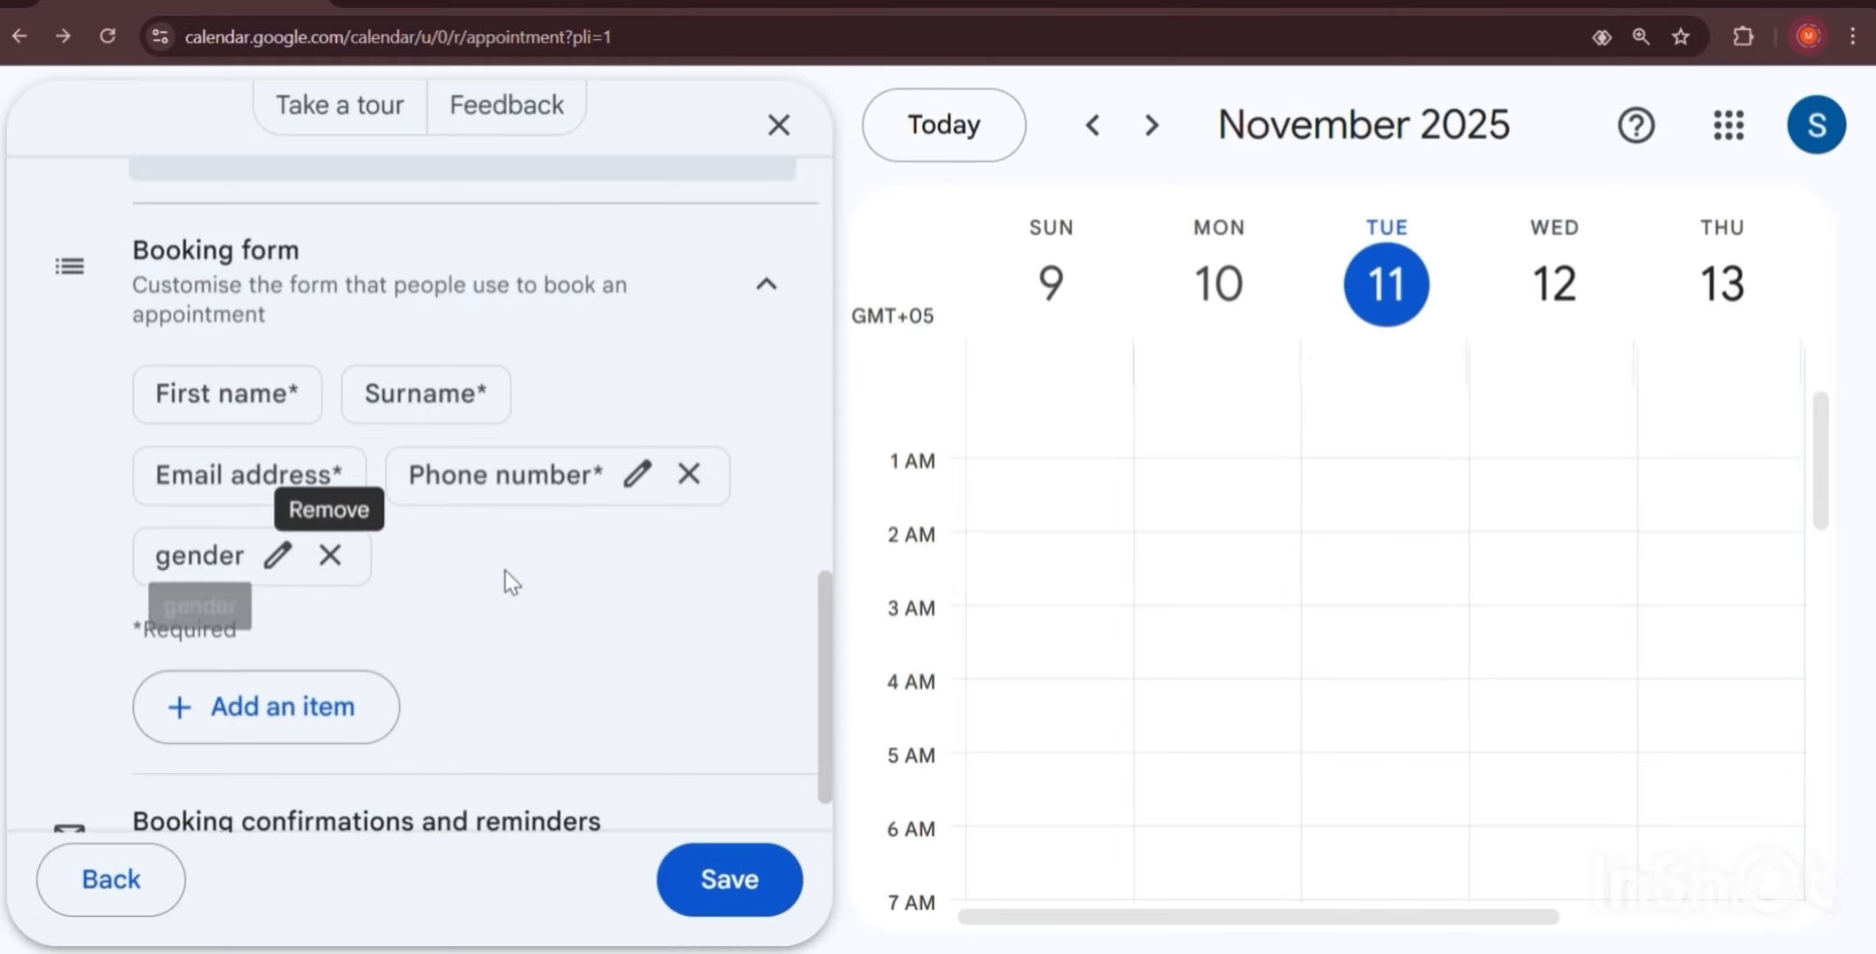
Restore the page zoom to 110% and save the dentist schedule.
scroll(452, 580, "down", 1)
key("ctrl+minus")
key("ctrl+minus")
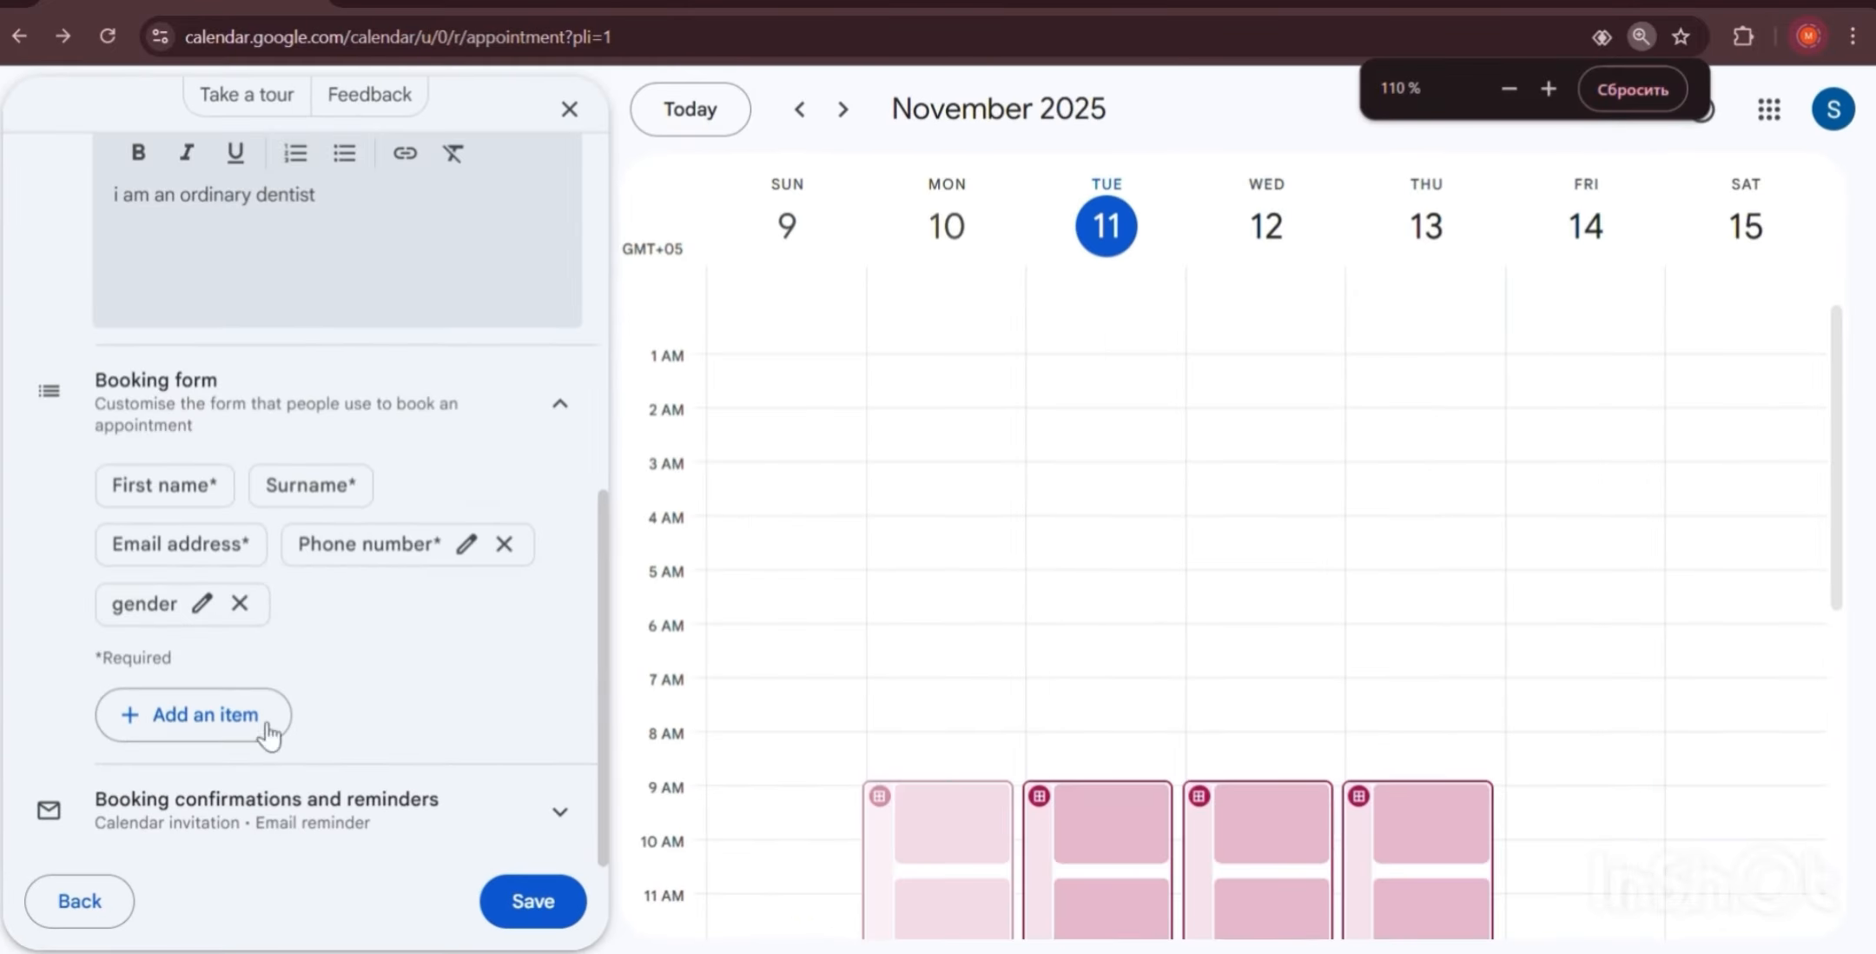
left_click(533, 900)
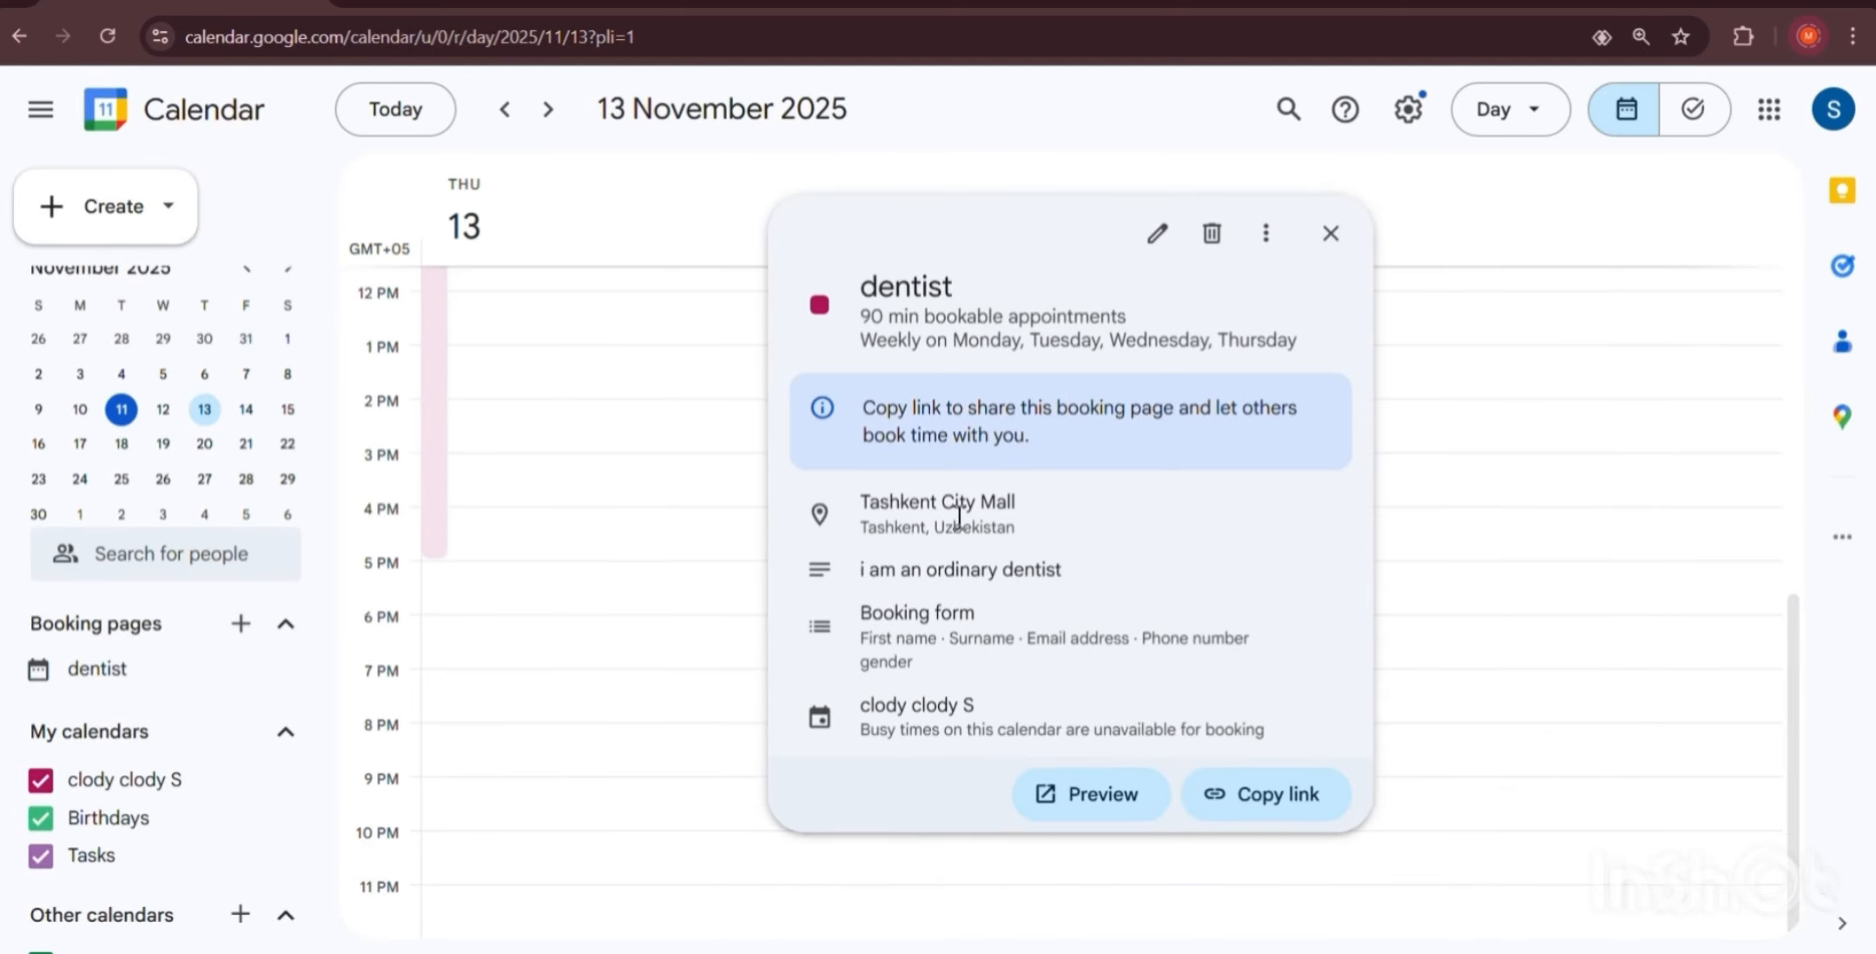
Preview the dentist booking page as clients see it and open Wednesday's 9:00am slot.
left_click(1077, 812)
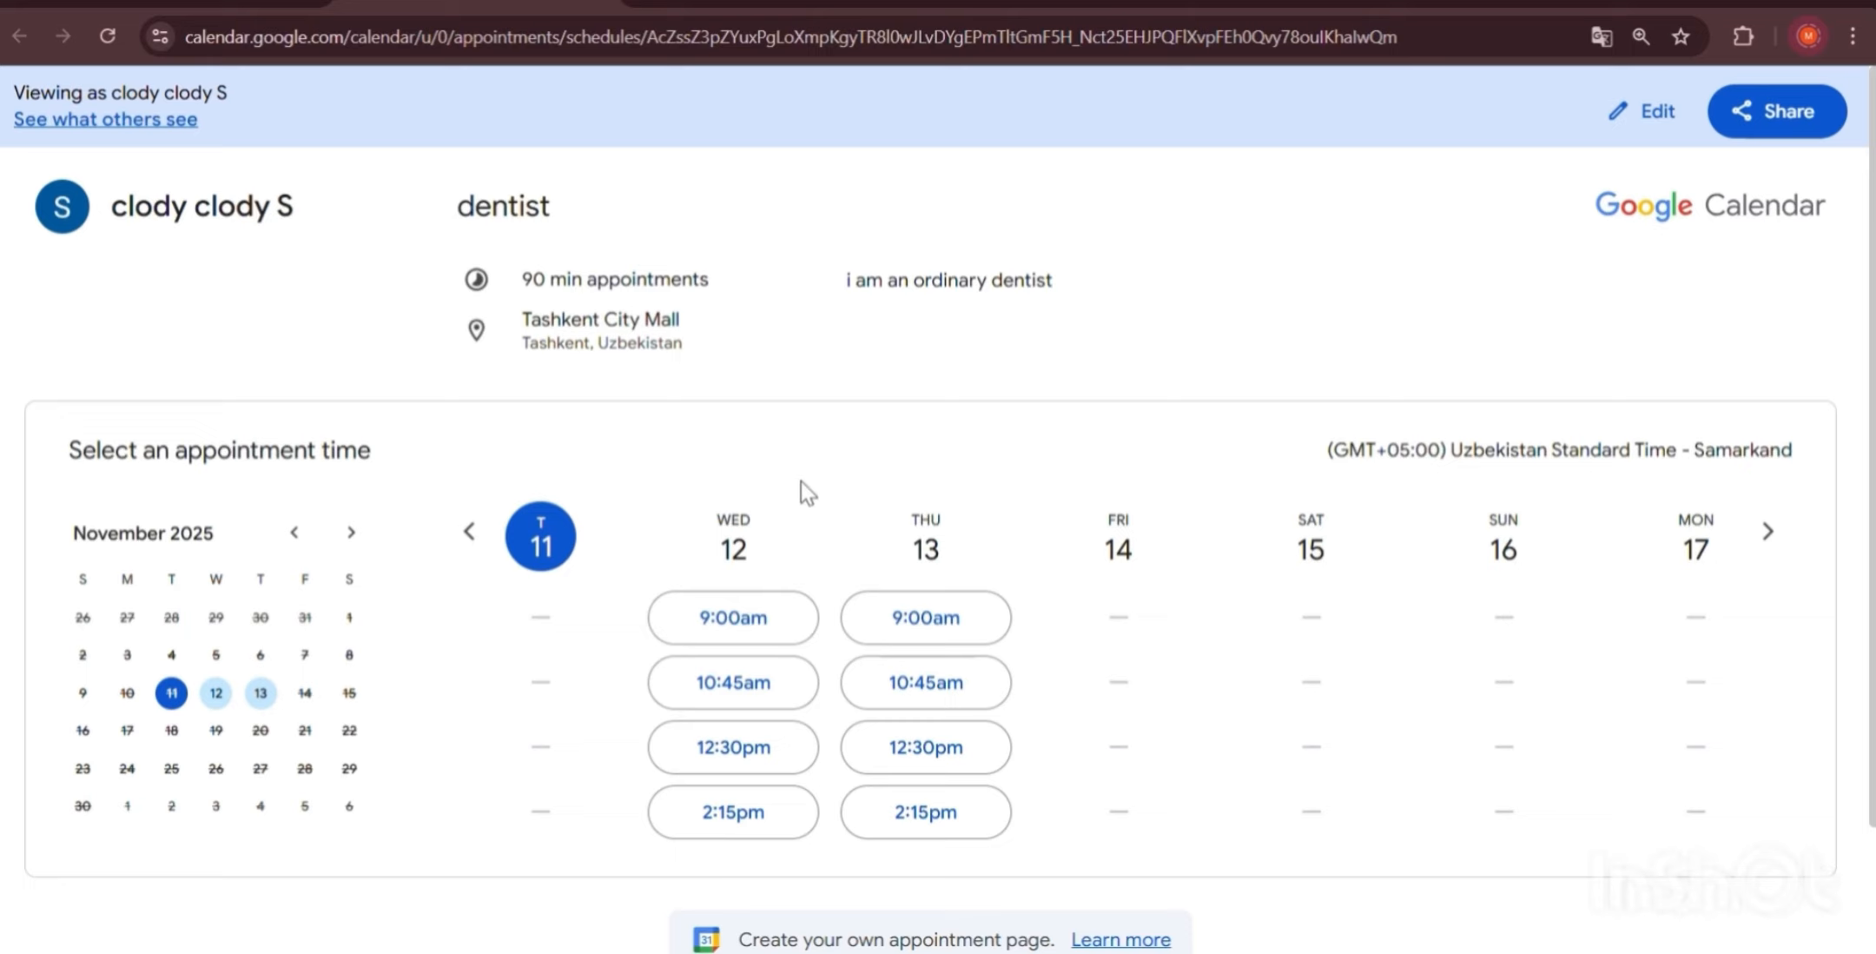
scroll(800, 482, "down", 2)
scroll(800, 481, "up", 2)
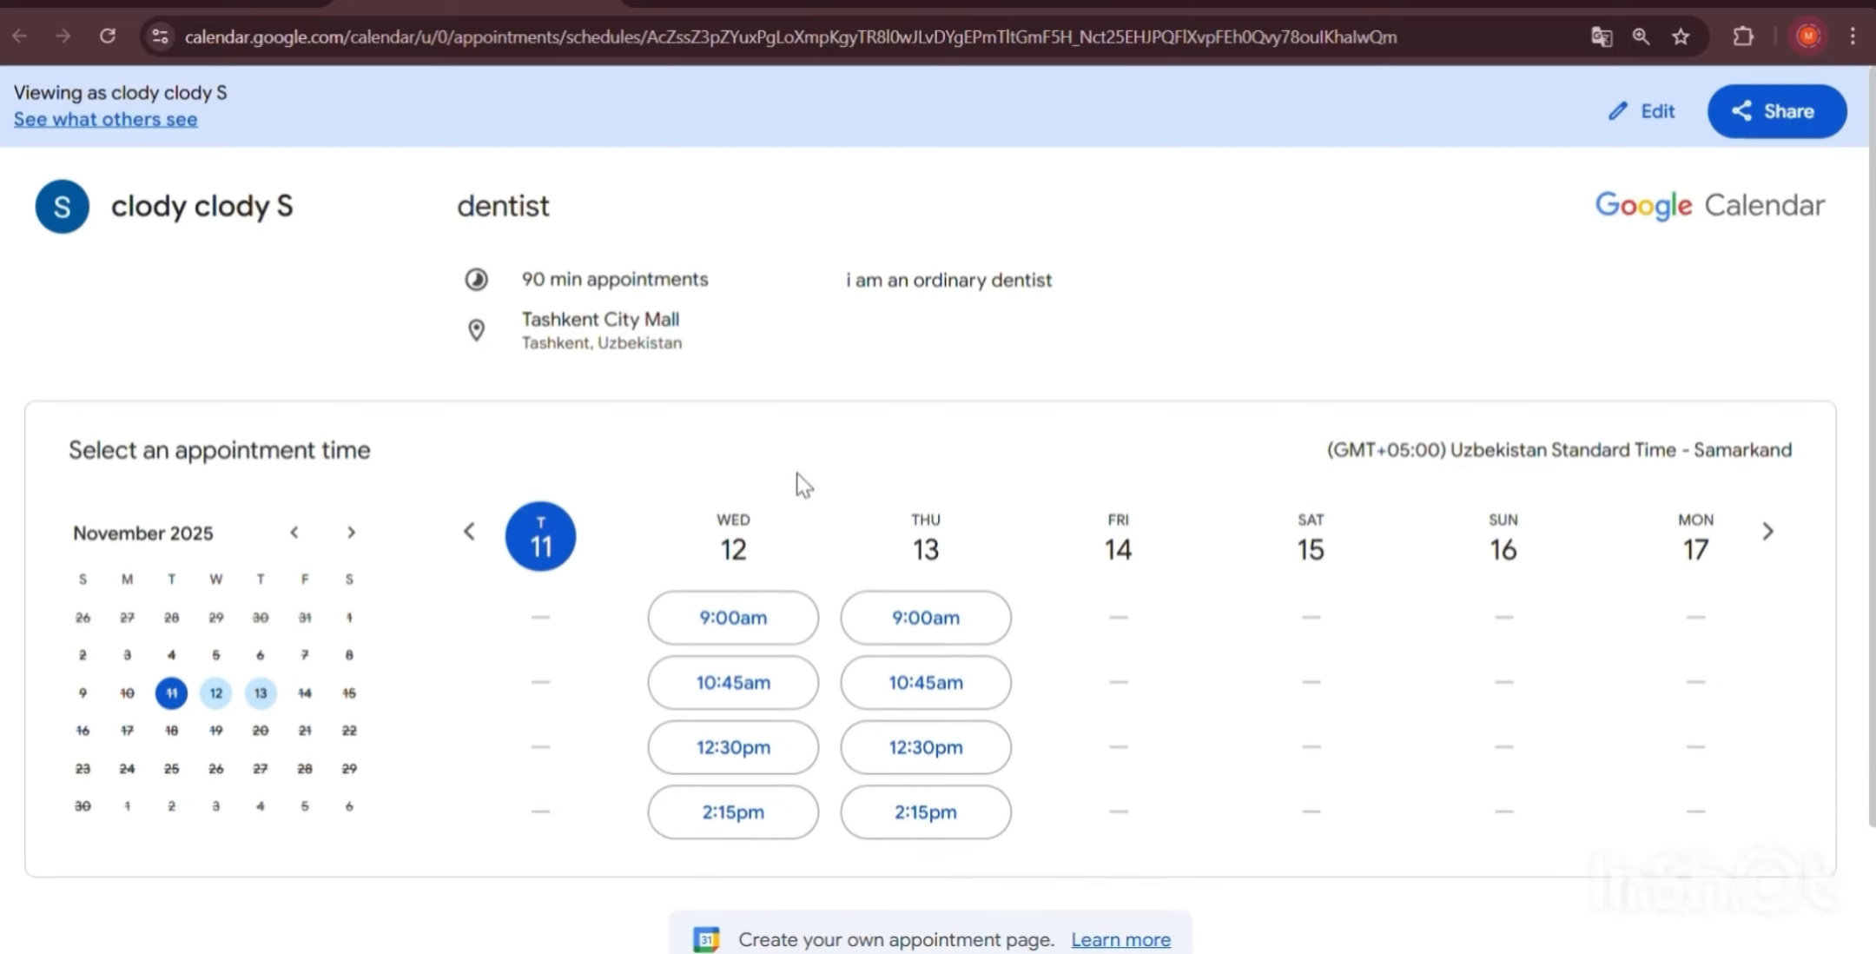
left_click(111, 121)
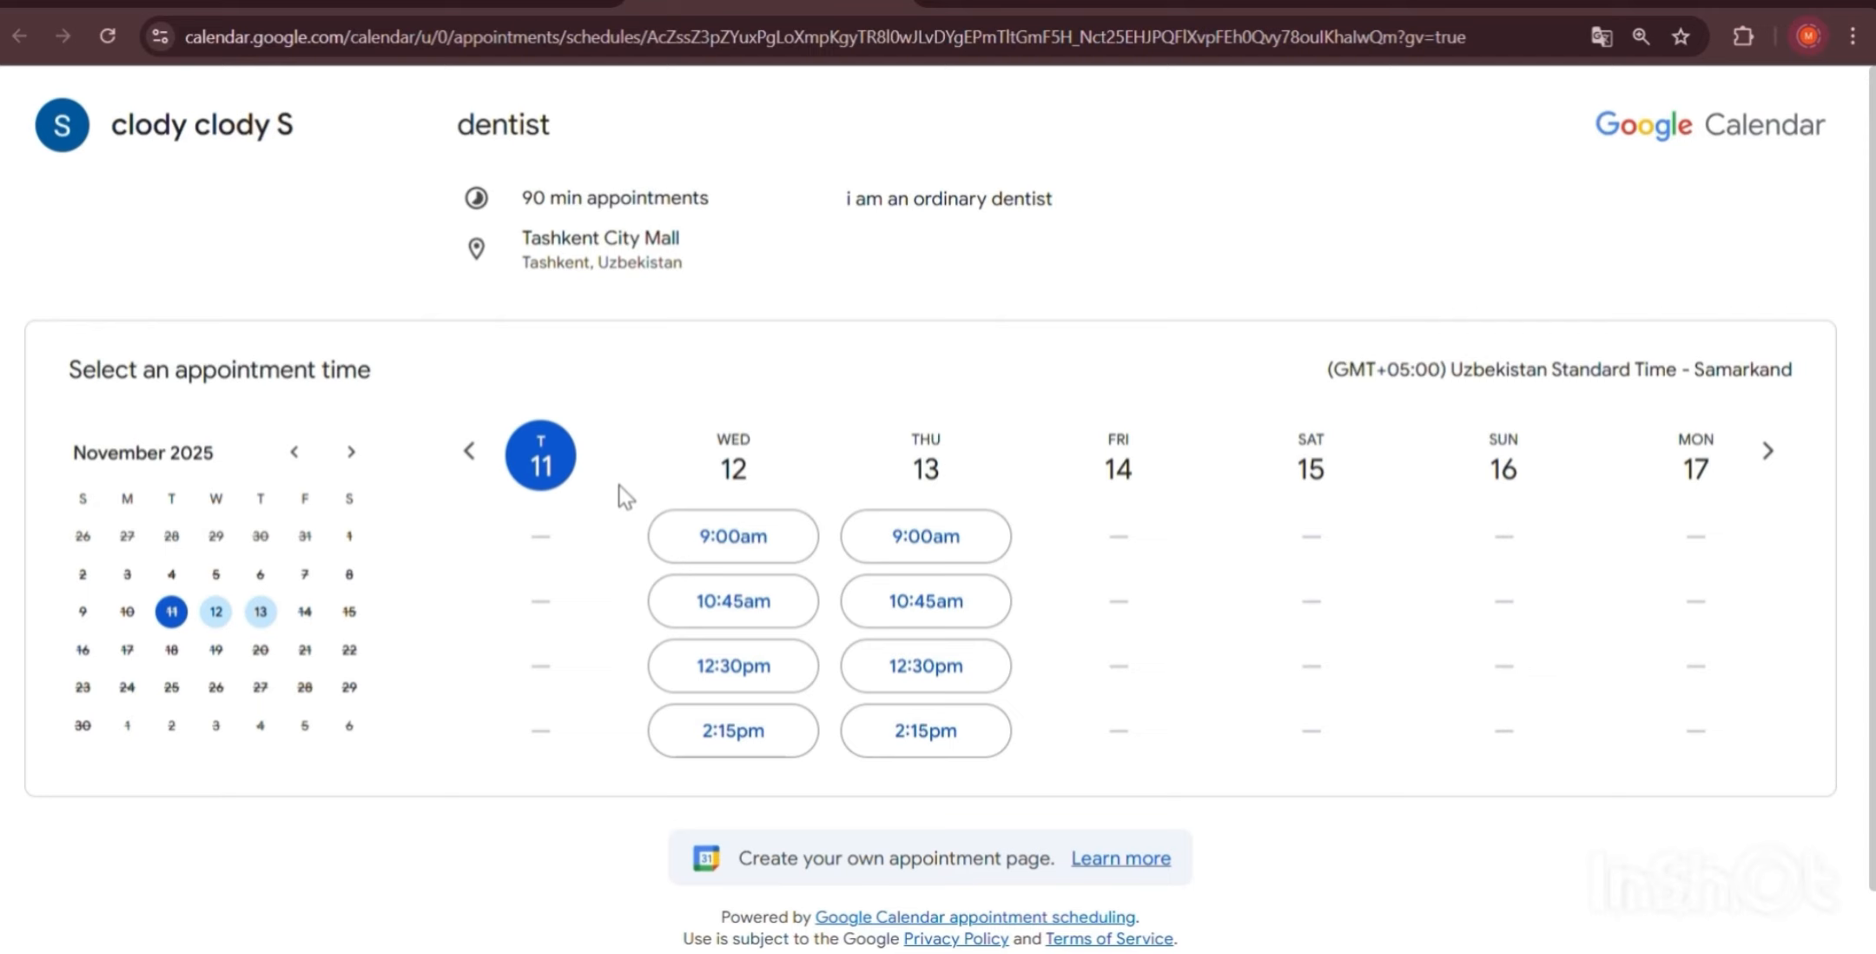
left_click(733, 536)
Clear the prefilled details and enter the test client's name and e-mail address.
left_click(1031, 681)
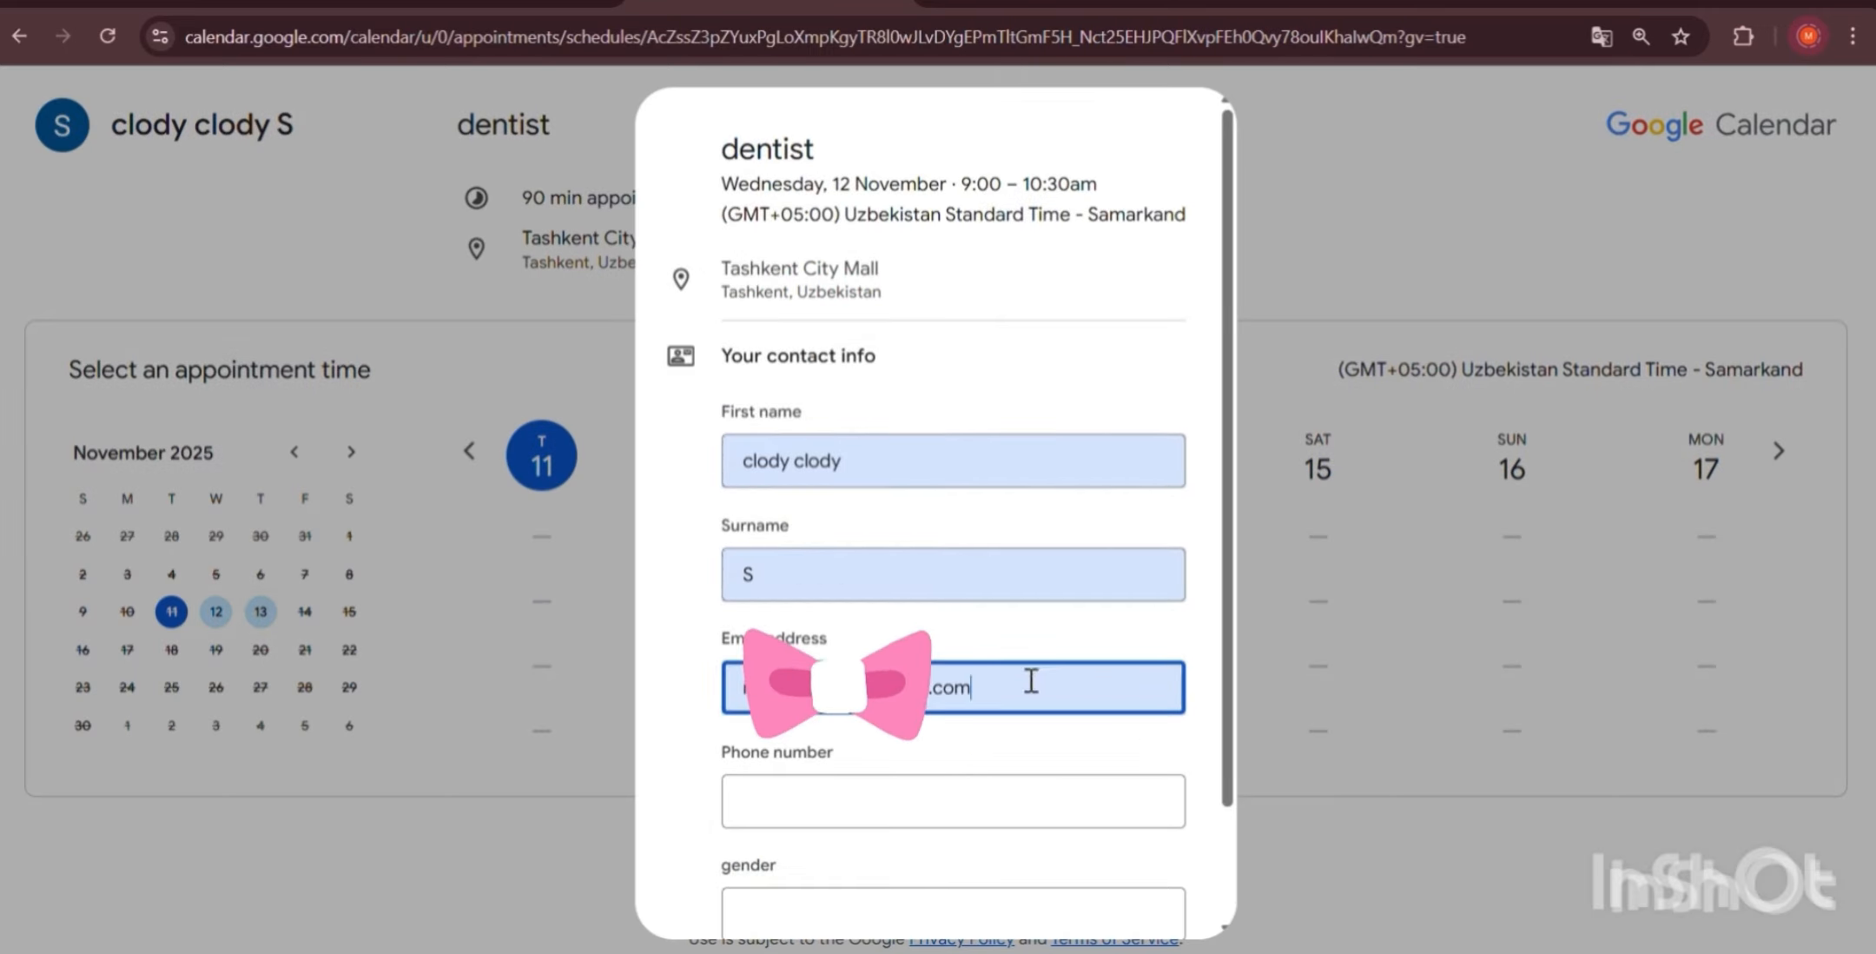
key("ctrl+a")
key("BackSpace")
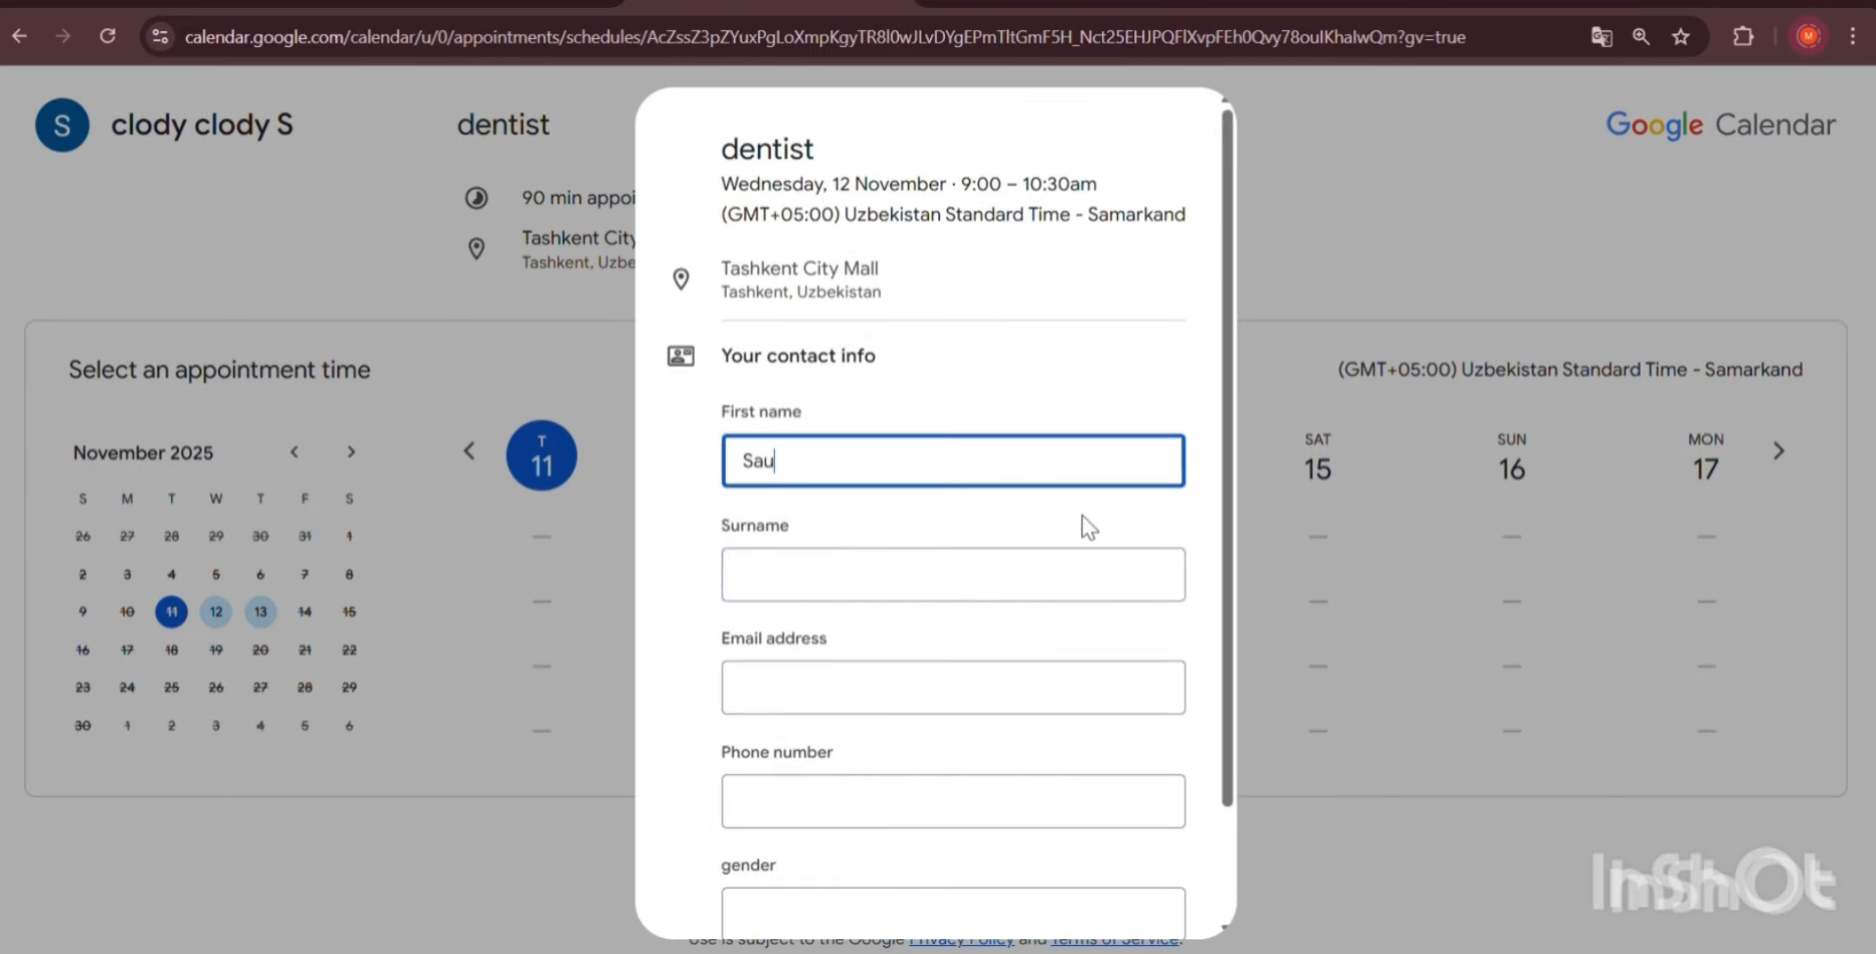
left_click(804, 566)
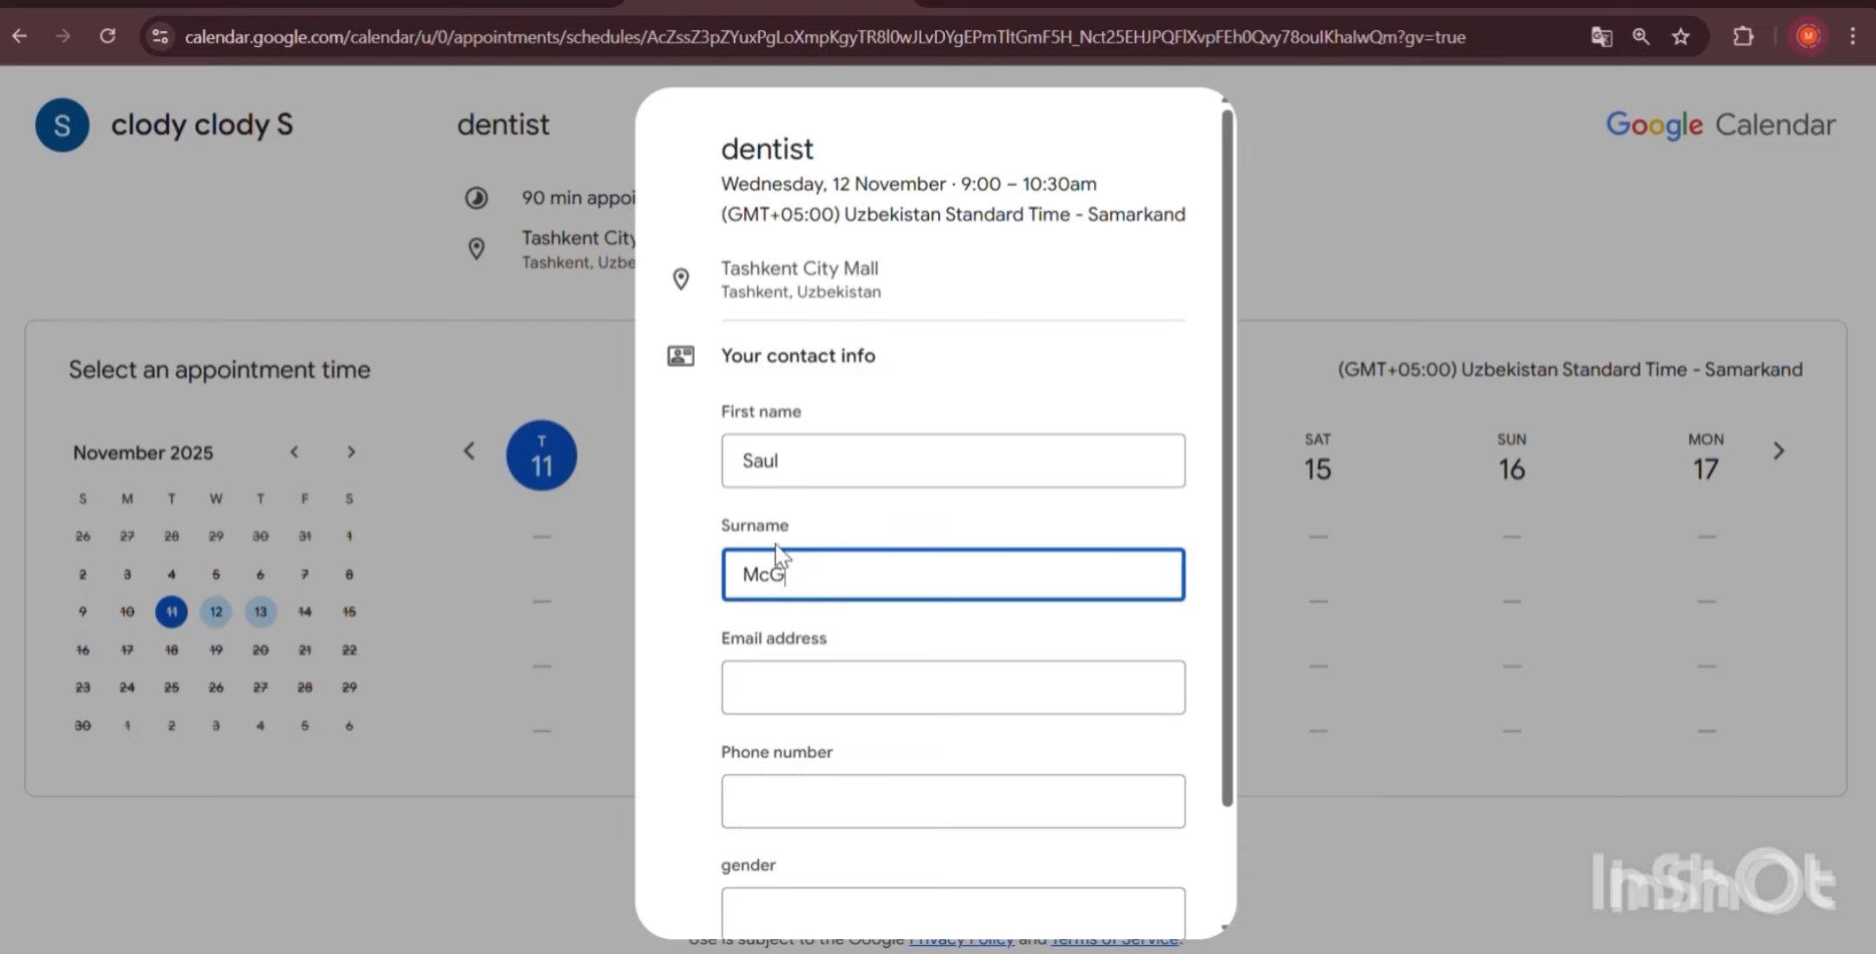
scroll(850, 565, "down", 2)
left_click(830, 556)
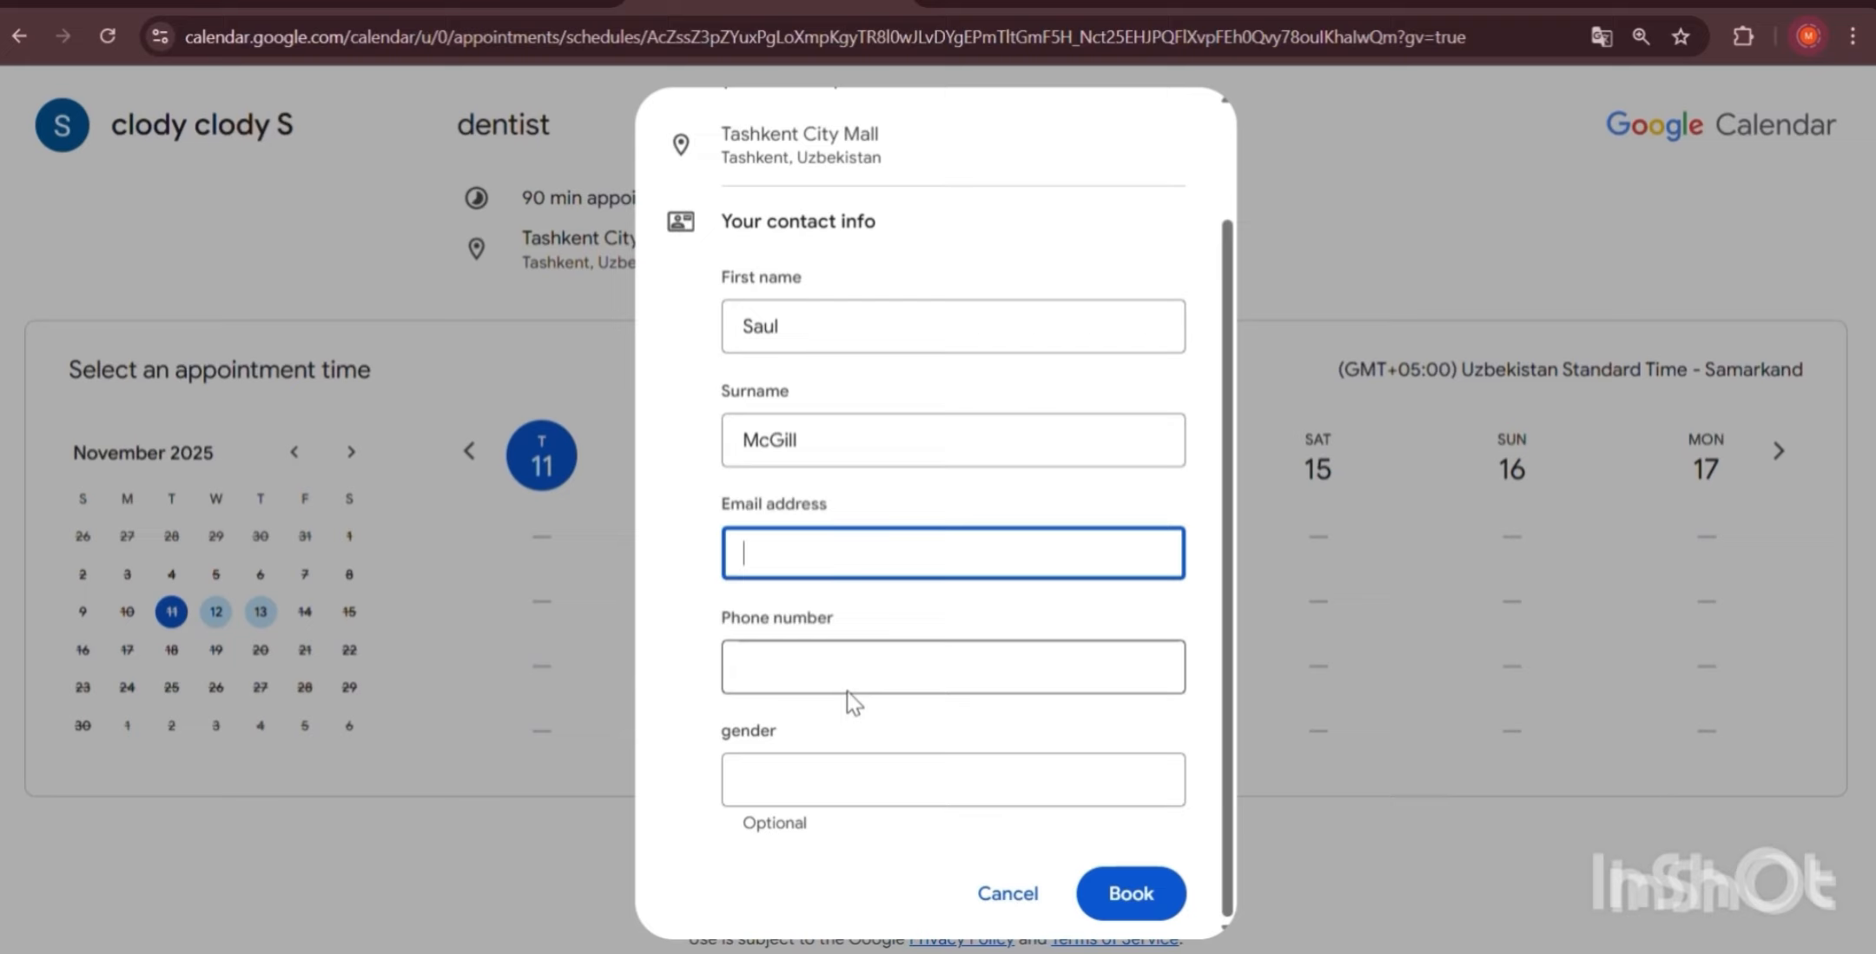
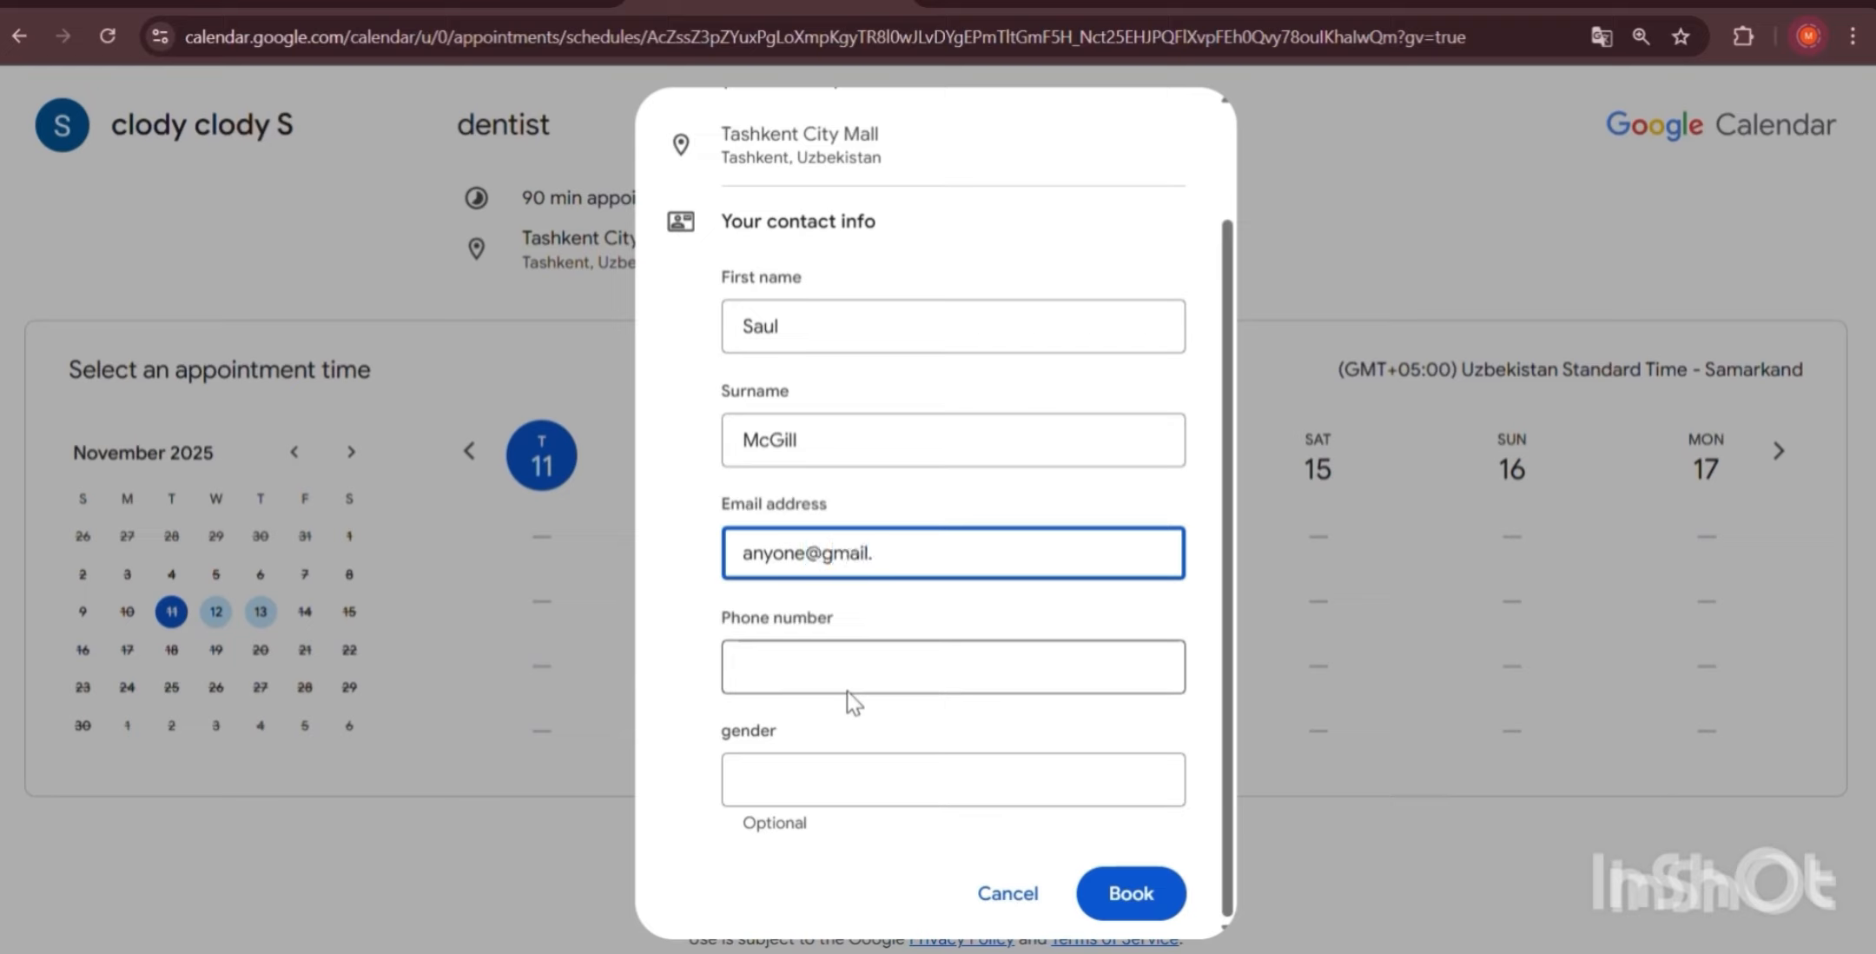
Enter the client's phone number, leave gender blank, and book the Wednesday 12 November 9:00am slot.
left_click(867, 660)
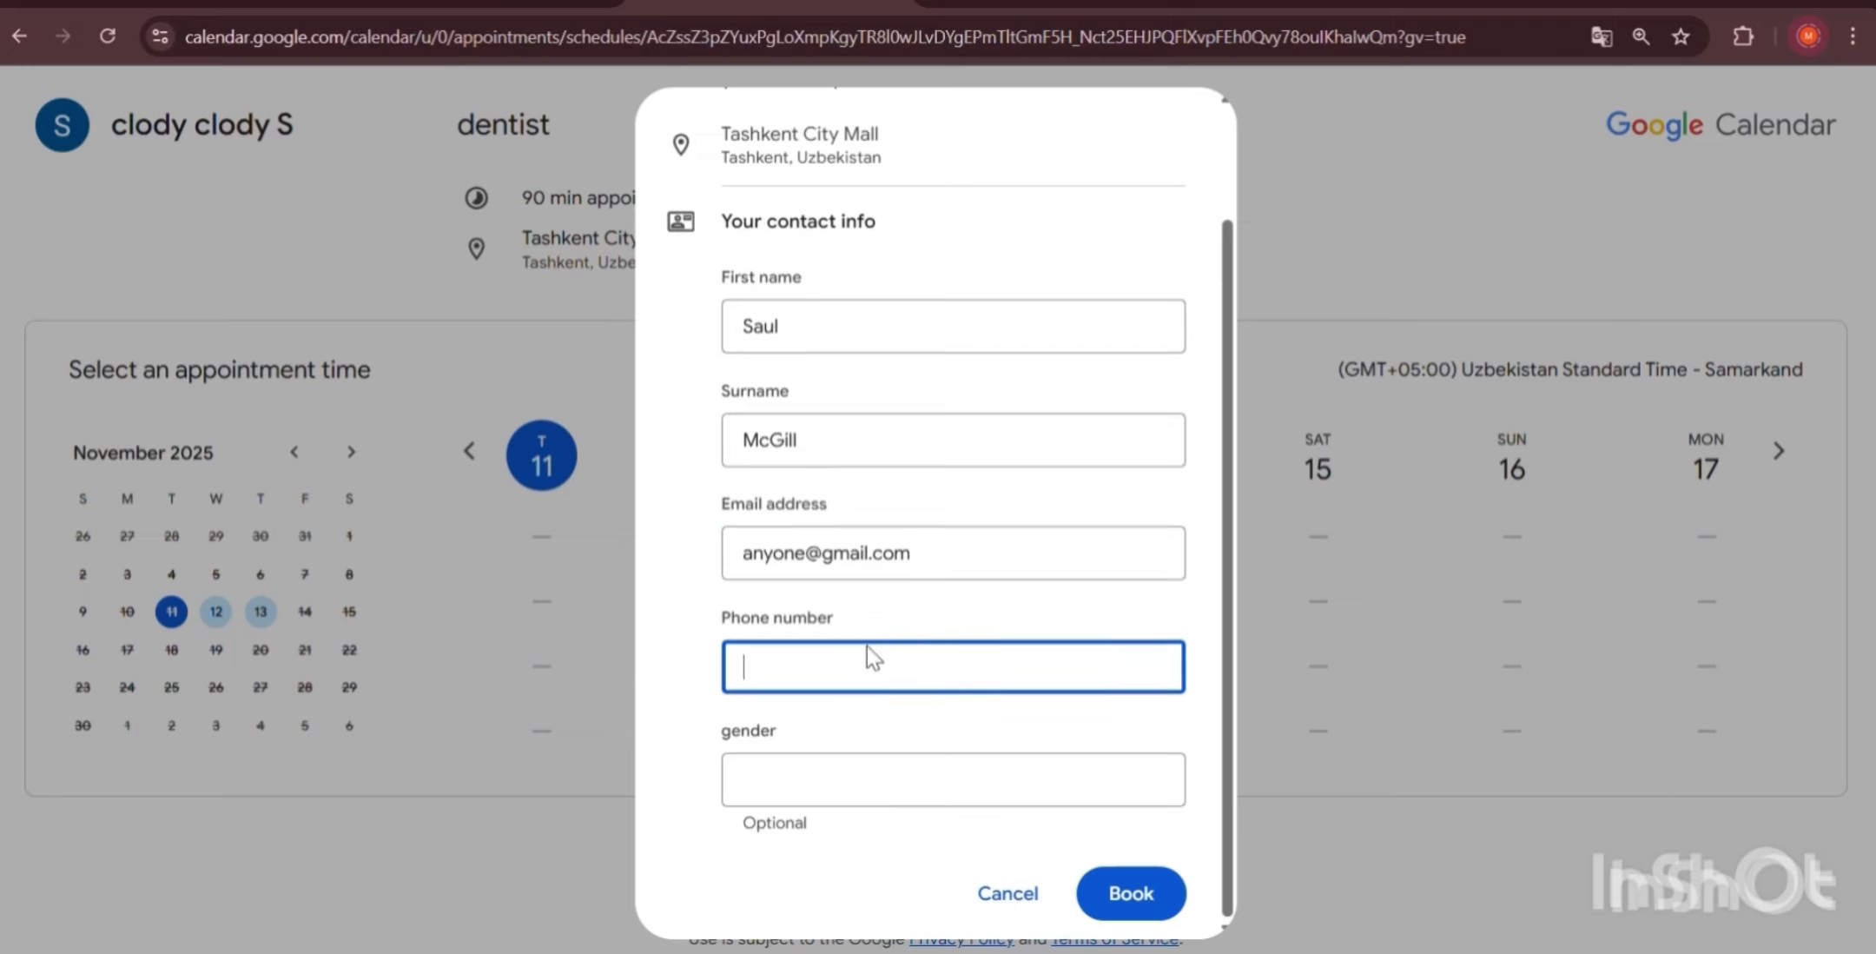
type("23456789")
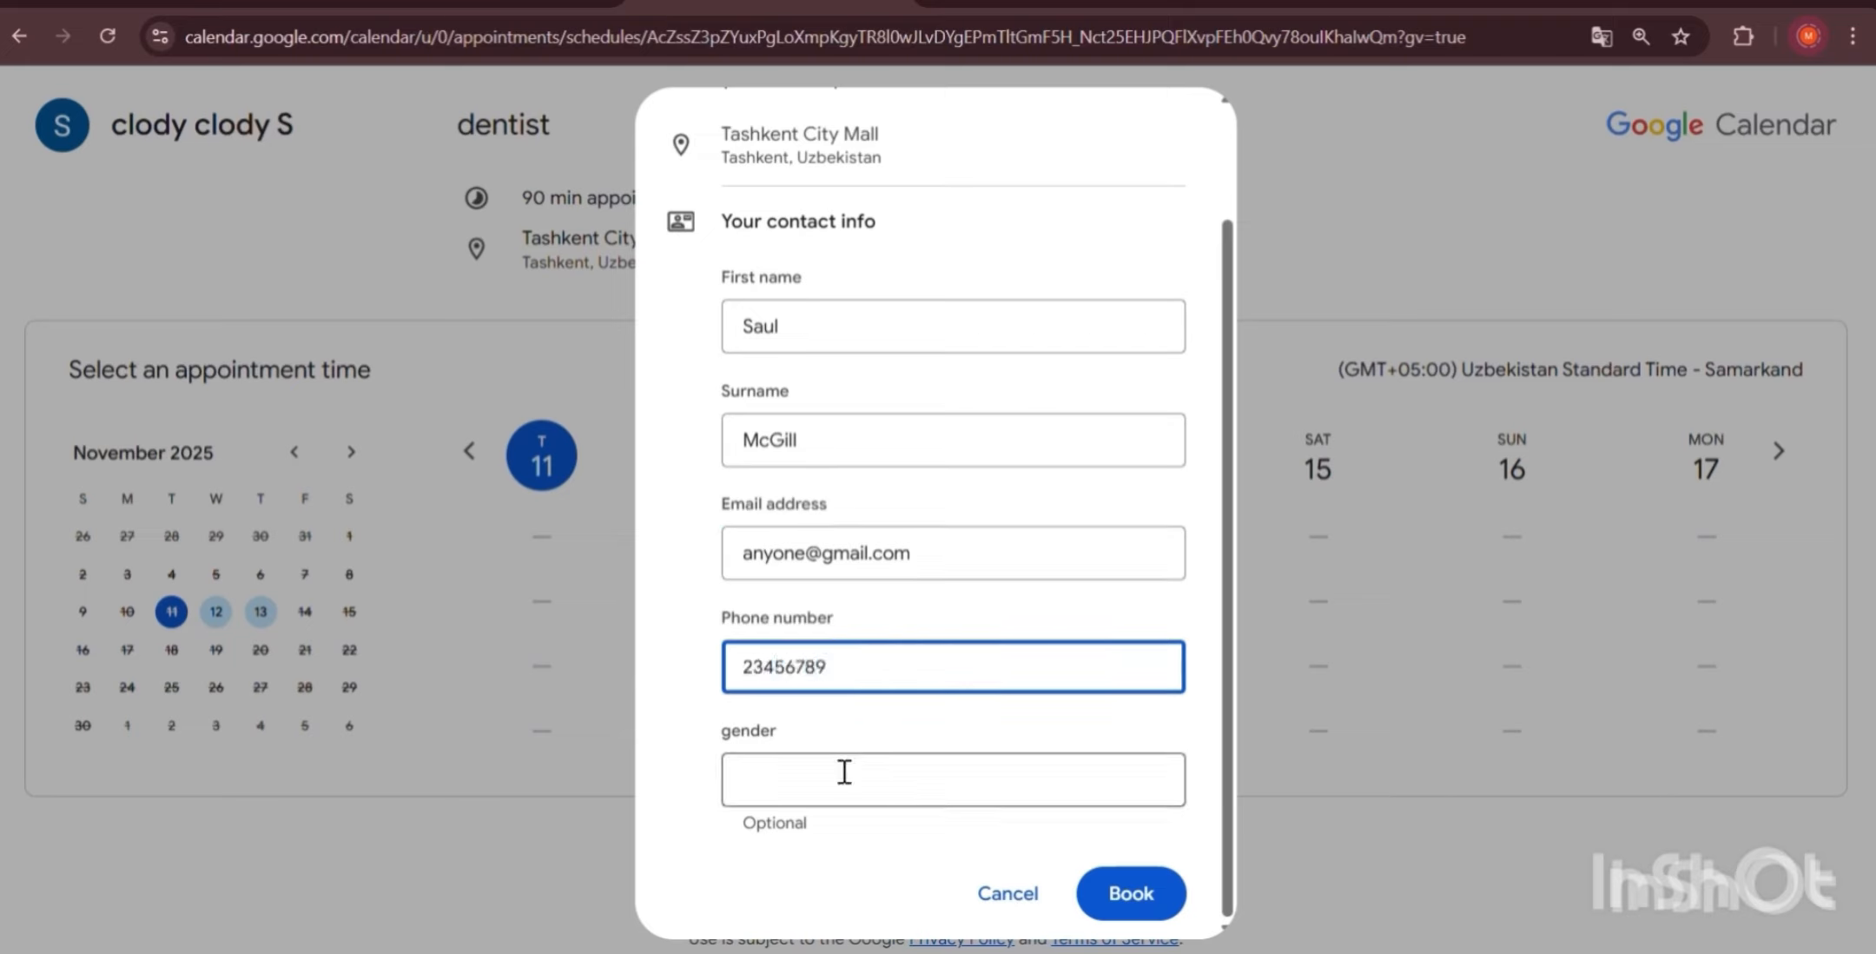
left_click(812, 780)
left_click(814, 826)
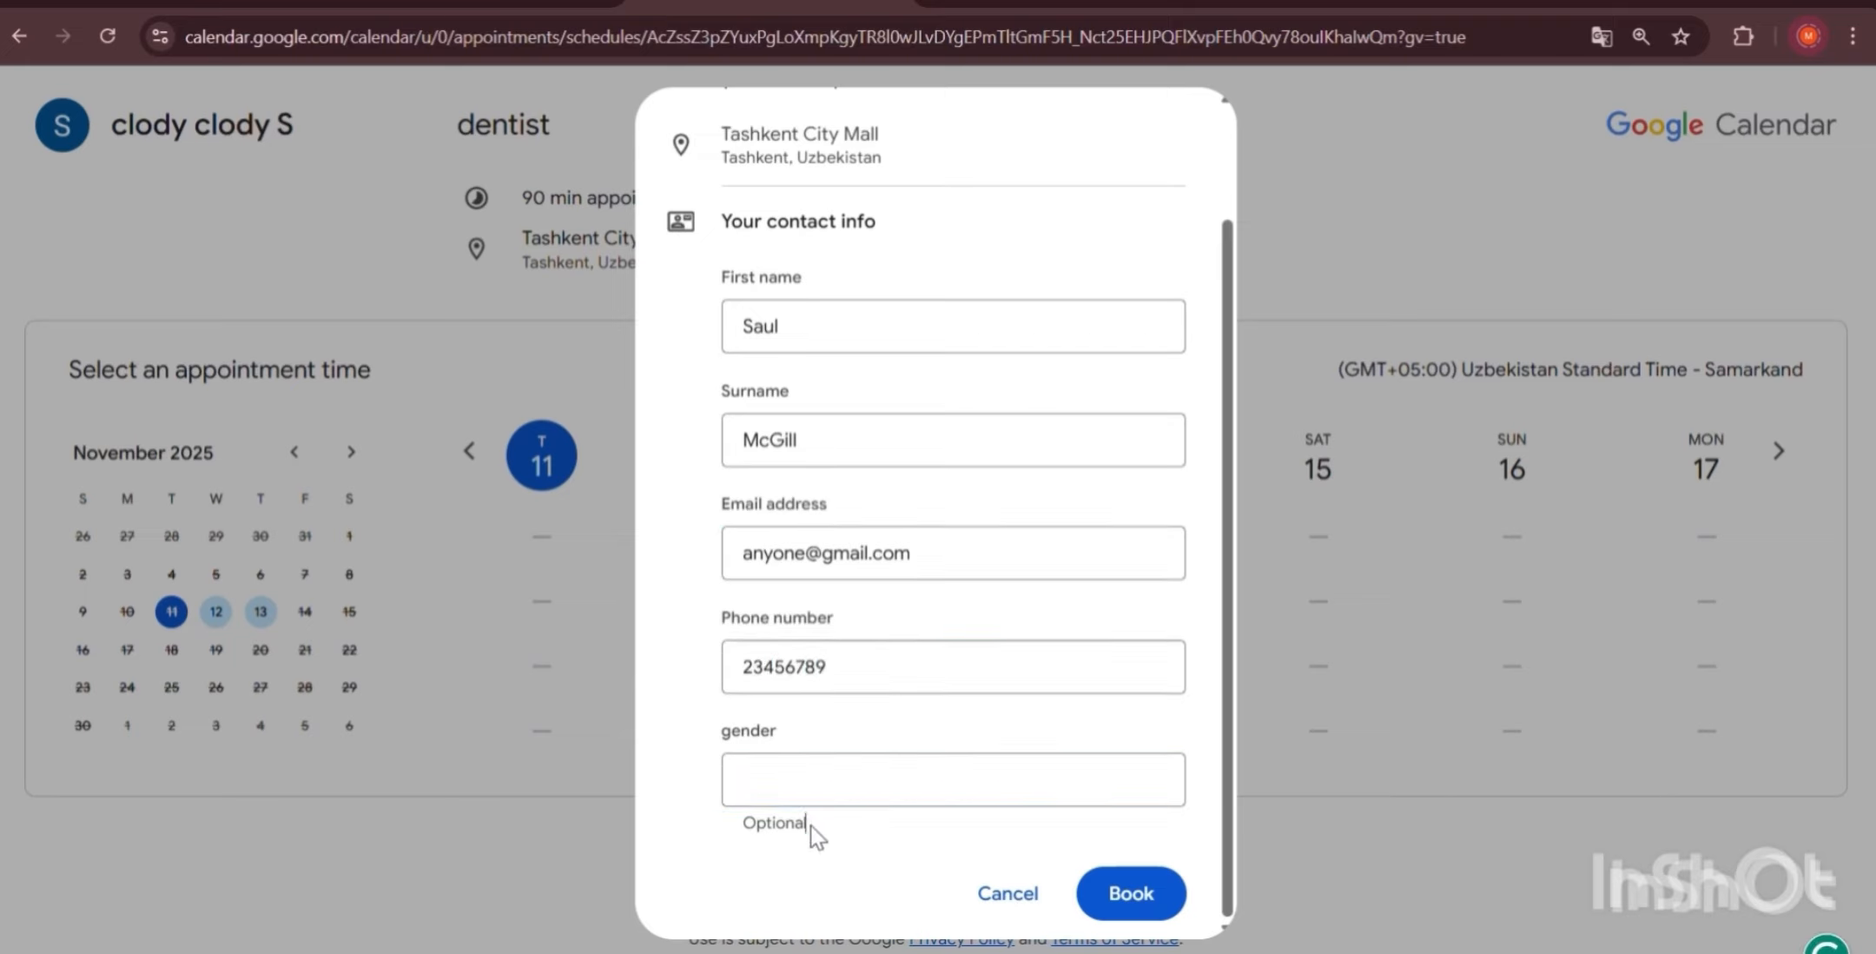
left_click_drag(811, 825, 710, 823)
left_click_drag(828, 827, 747, 829)
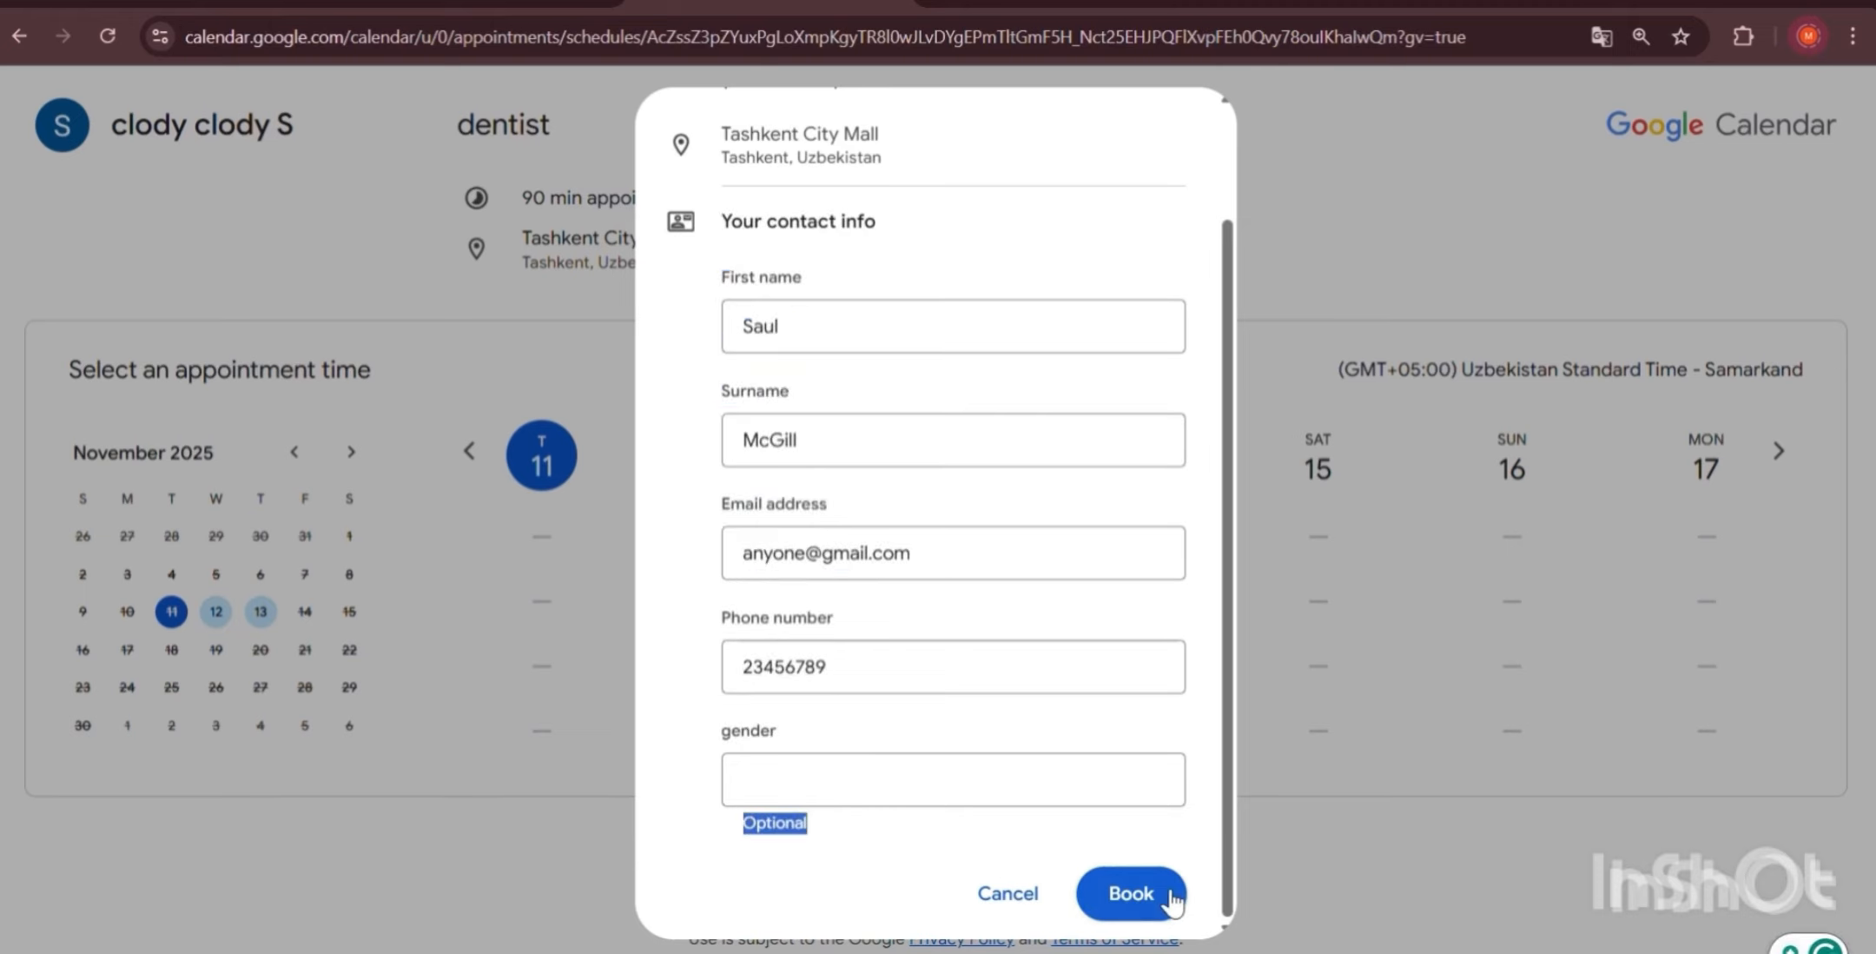
left_click(1129, 888)
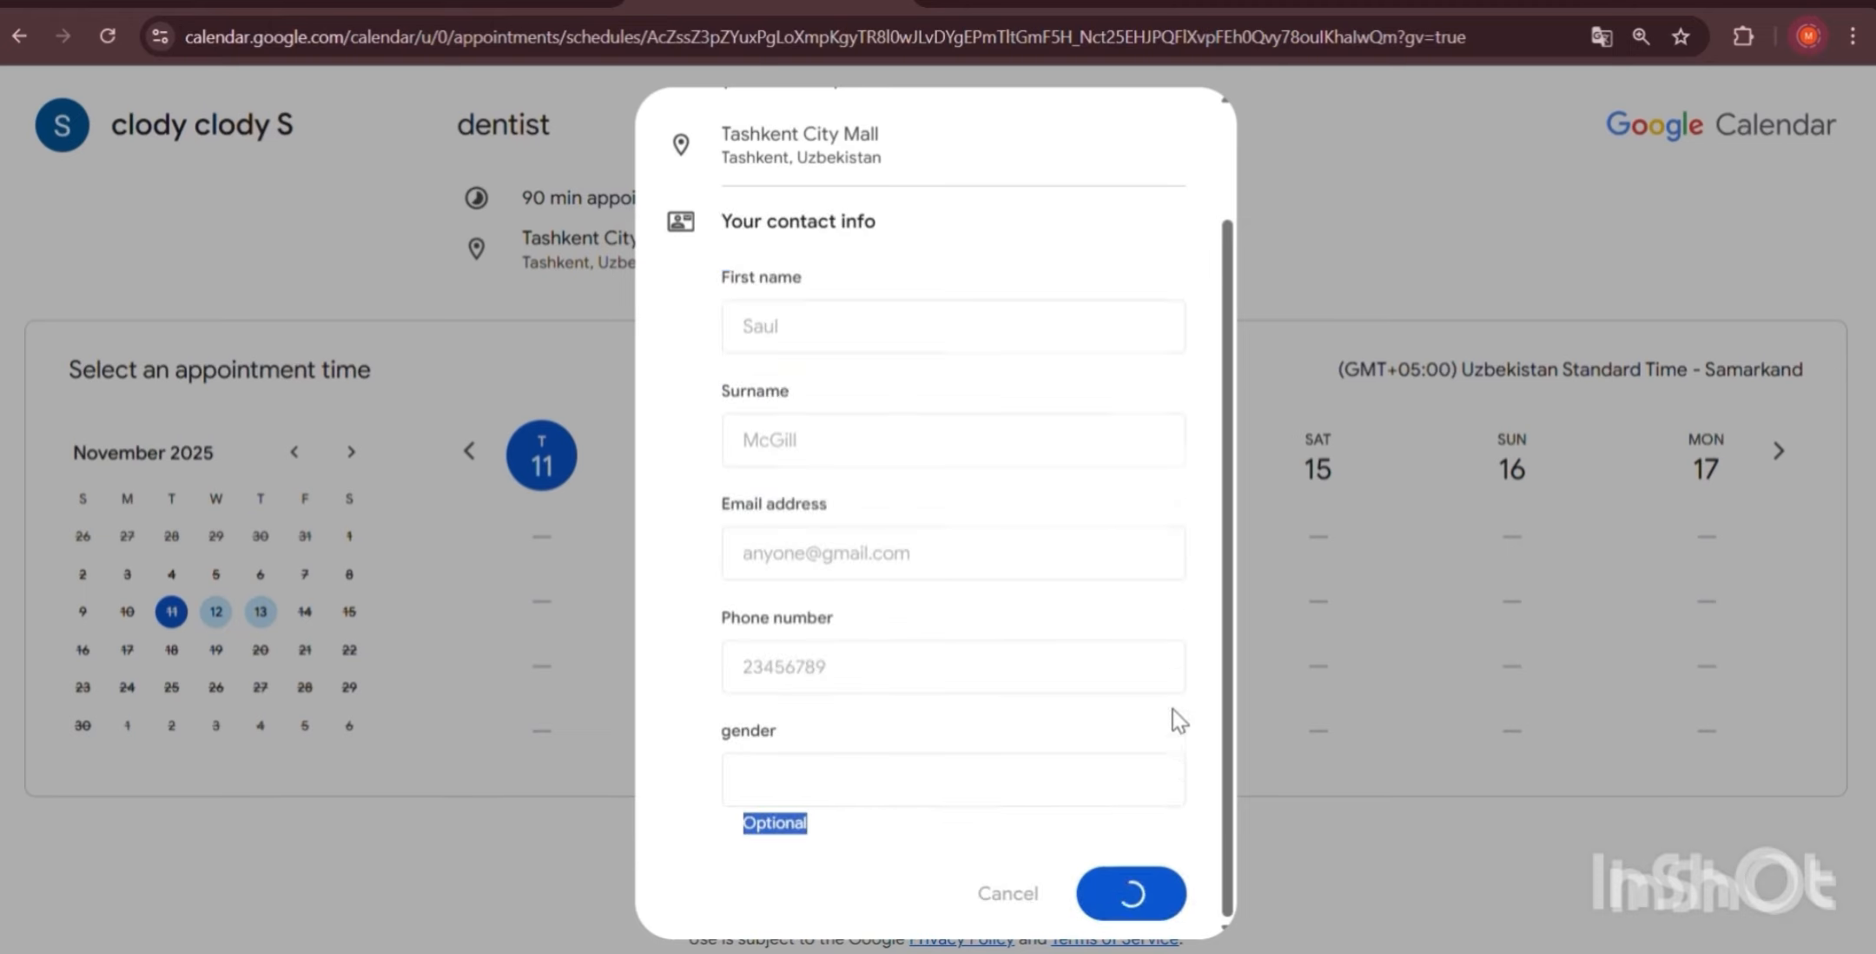
Review the booking confirmation, then close it.
scroll(1092, 599, "up", 1)
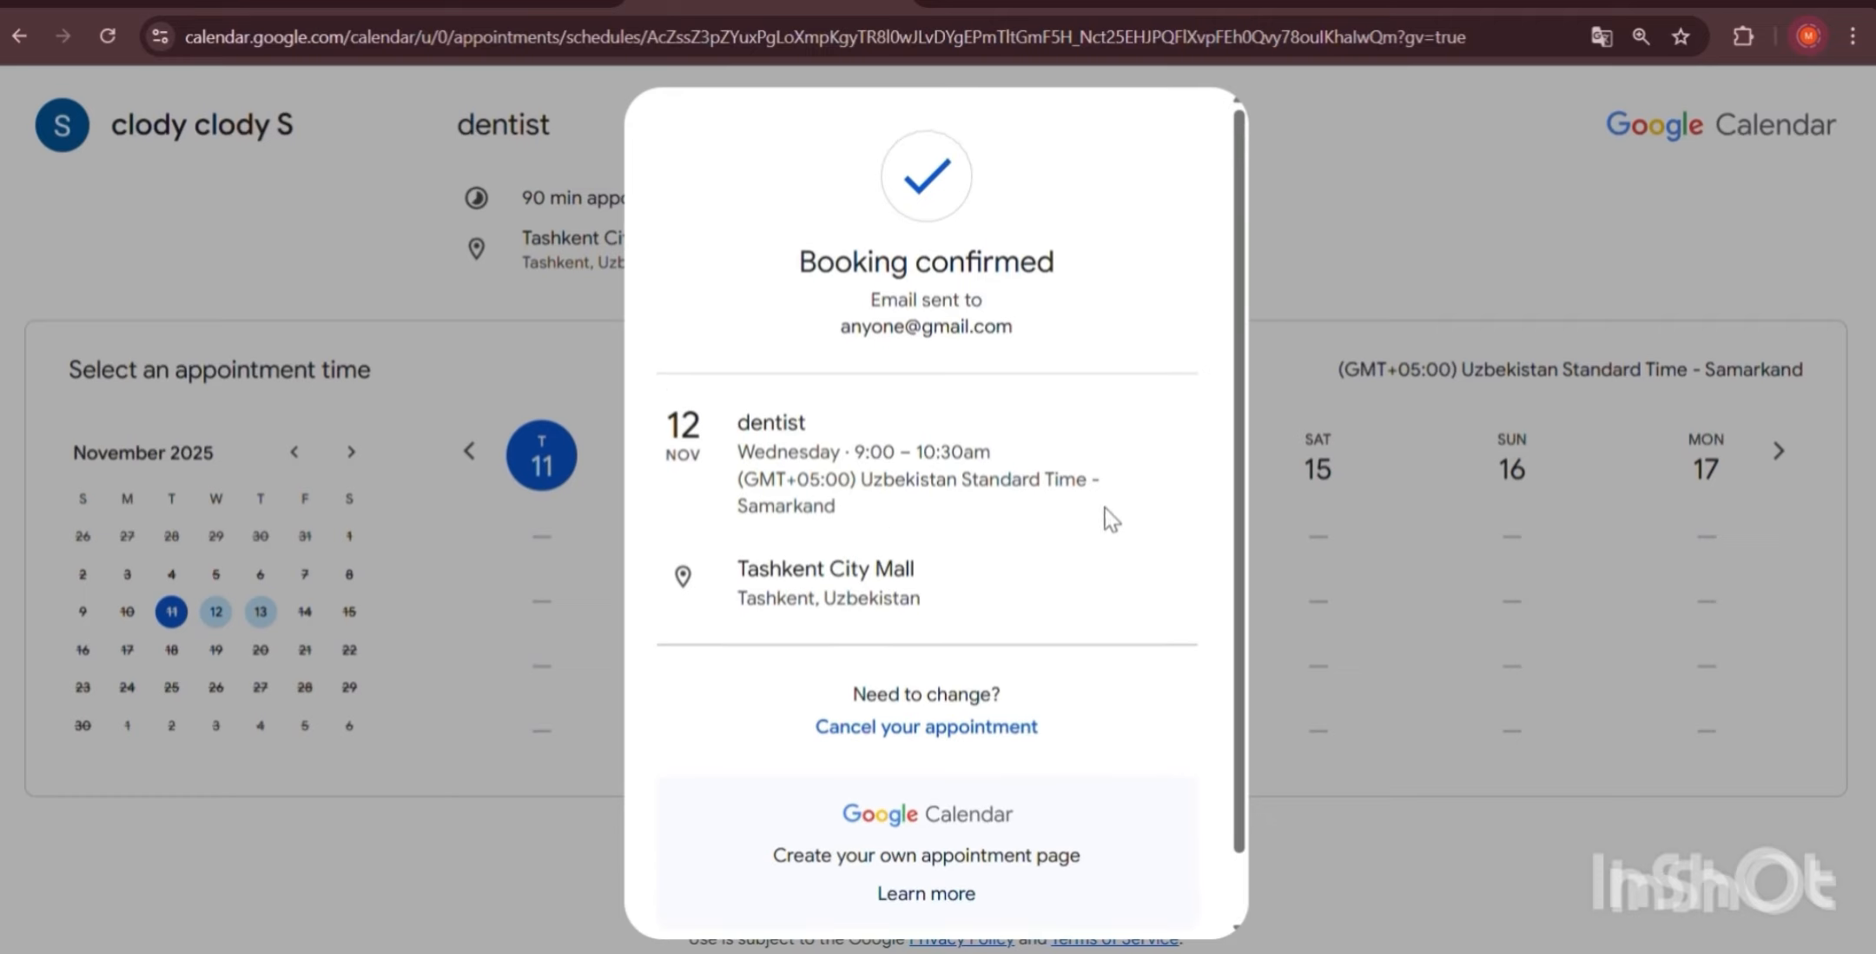
scroll(712, 537, "down", 1)
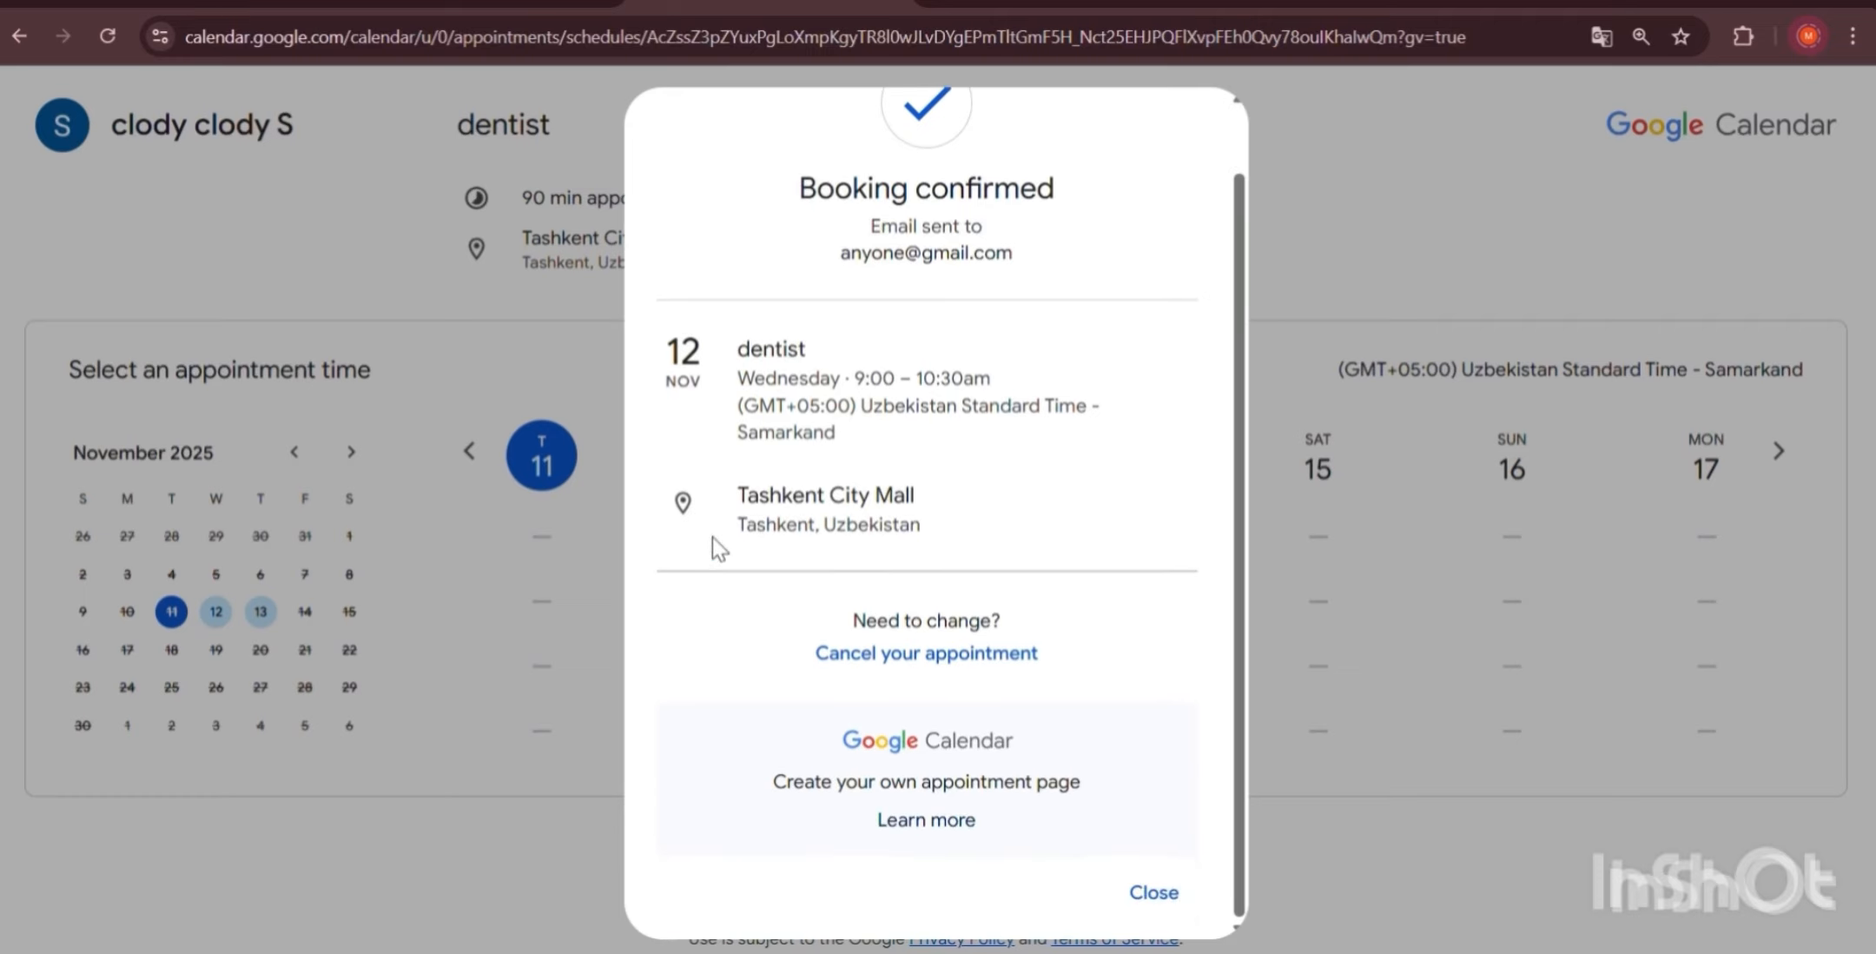
scroll(713, 537, "up", 1)
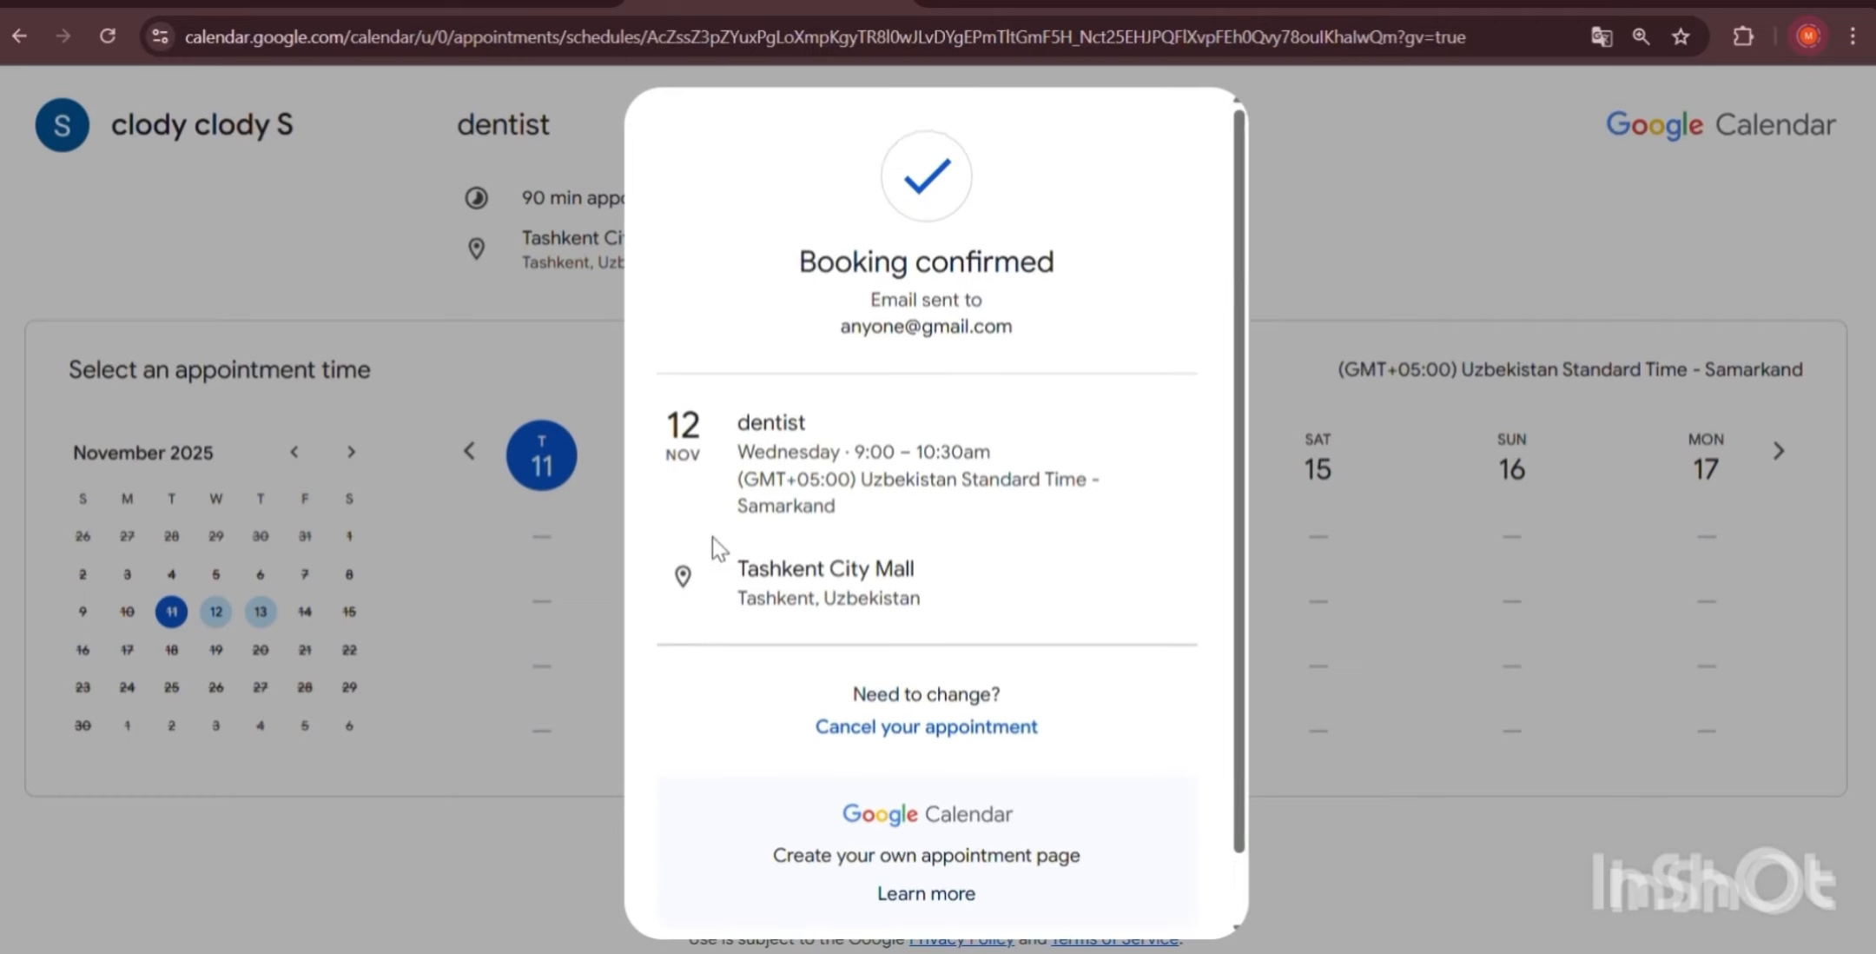
scroll(777, 526, "down", 1)
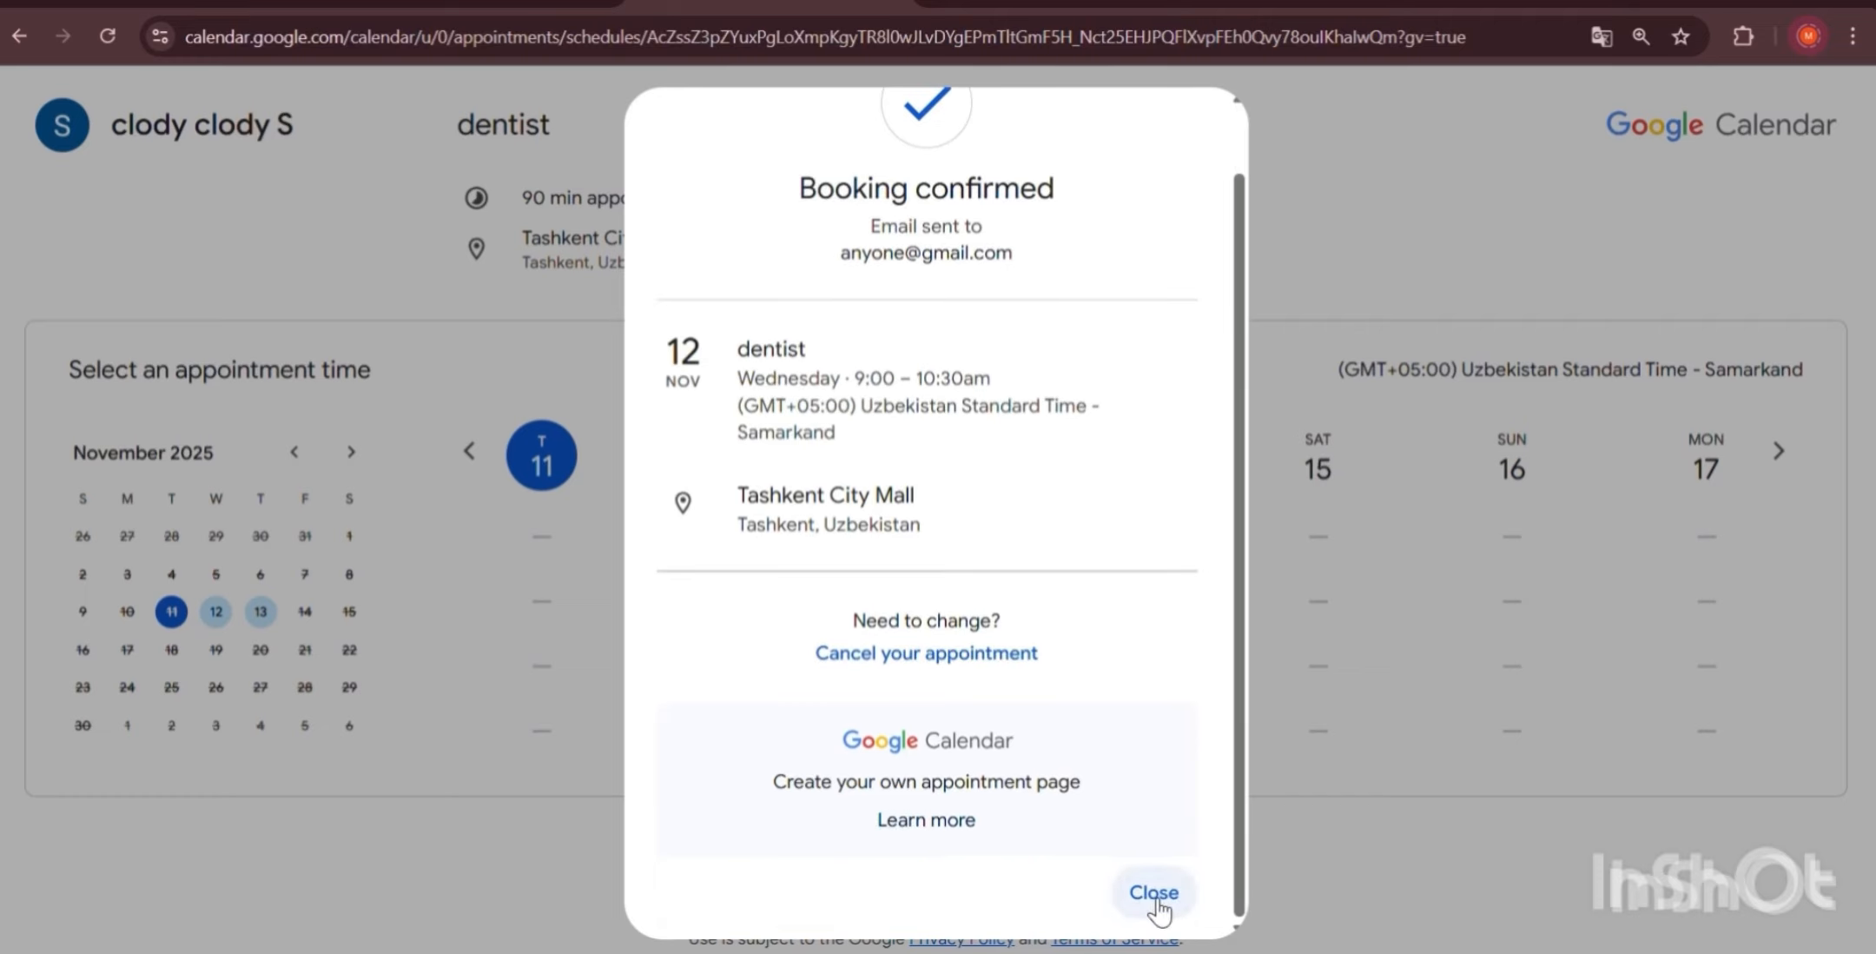
left_click(1154, 893)
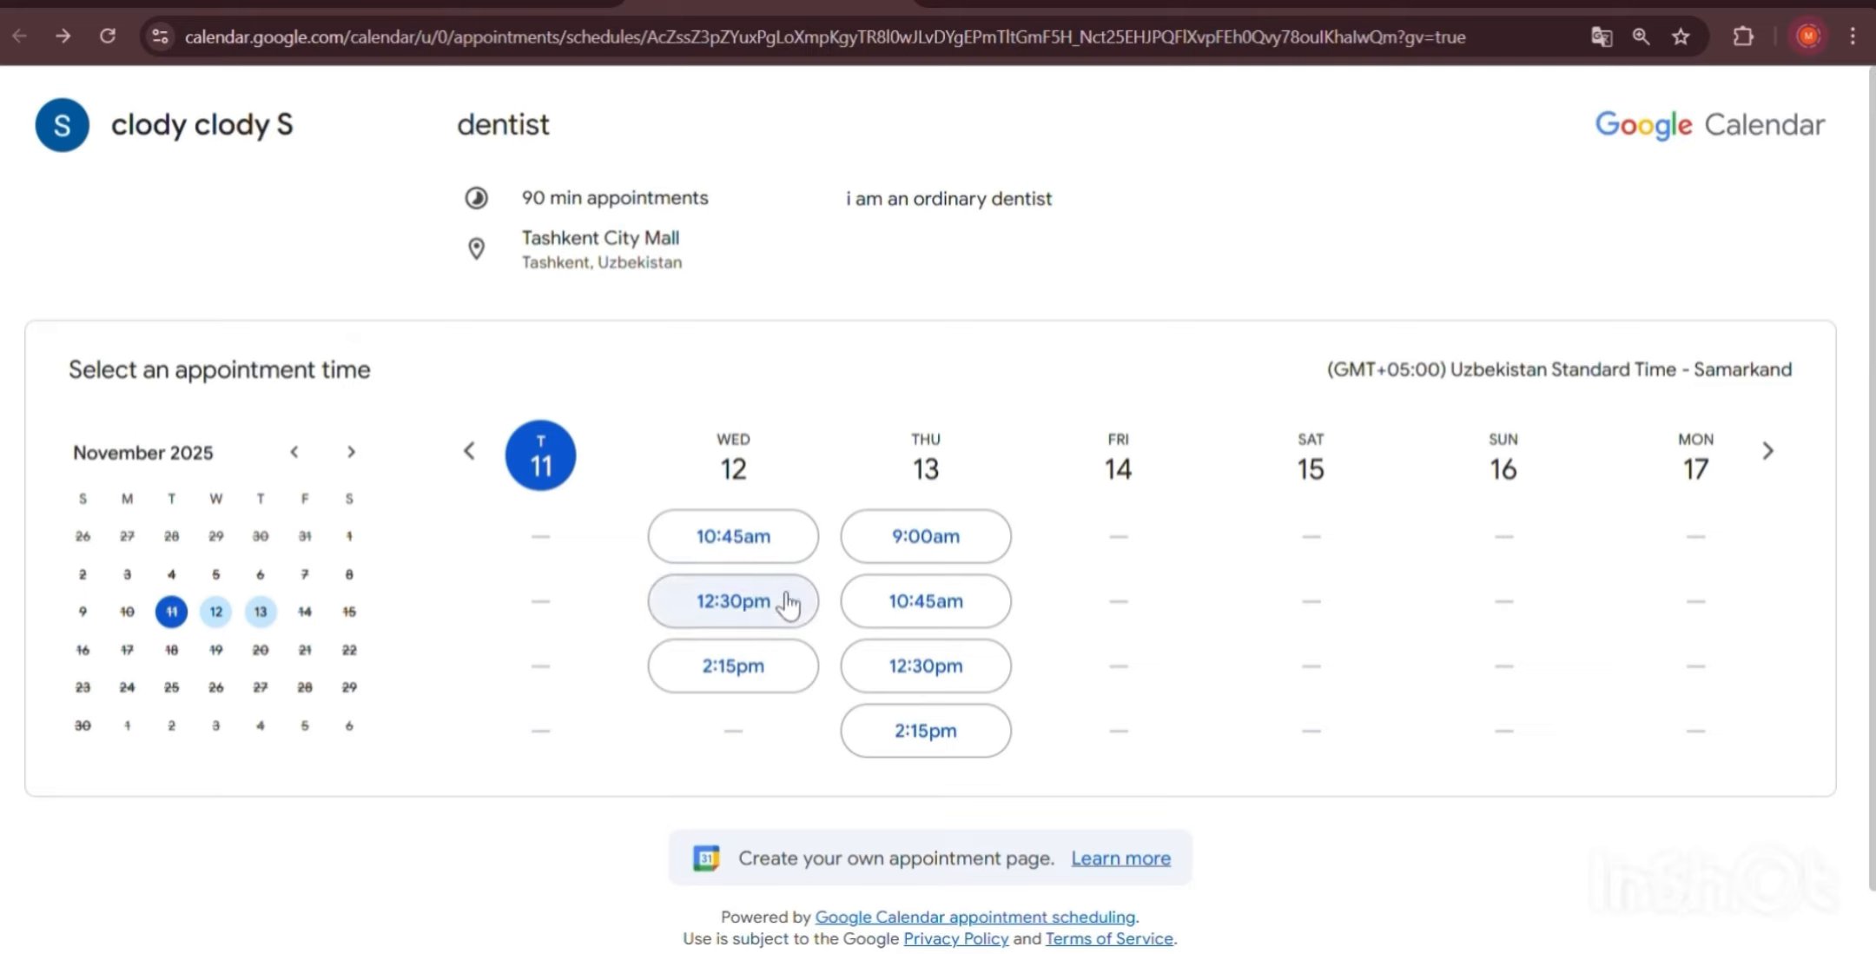
Open the booking form for the Thursday 10:45am slot and abandon it without booking.
left_click(951, 608)
scroll(1074, 513, "down", 2)
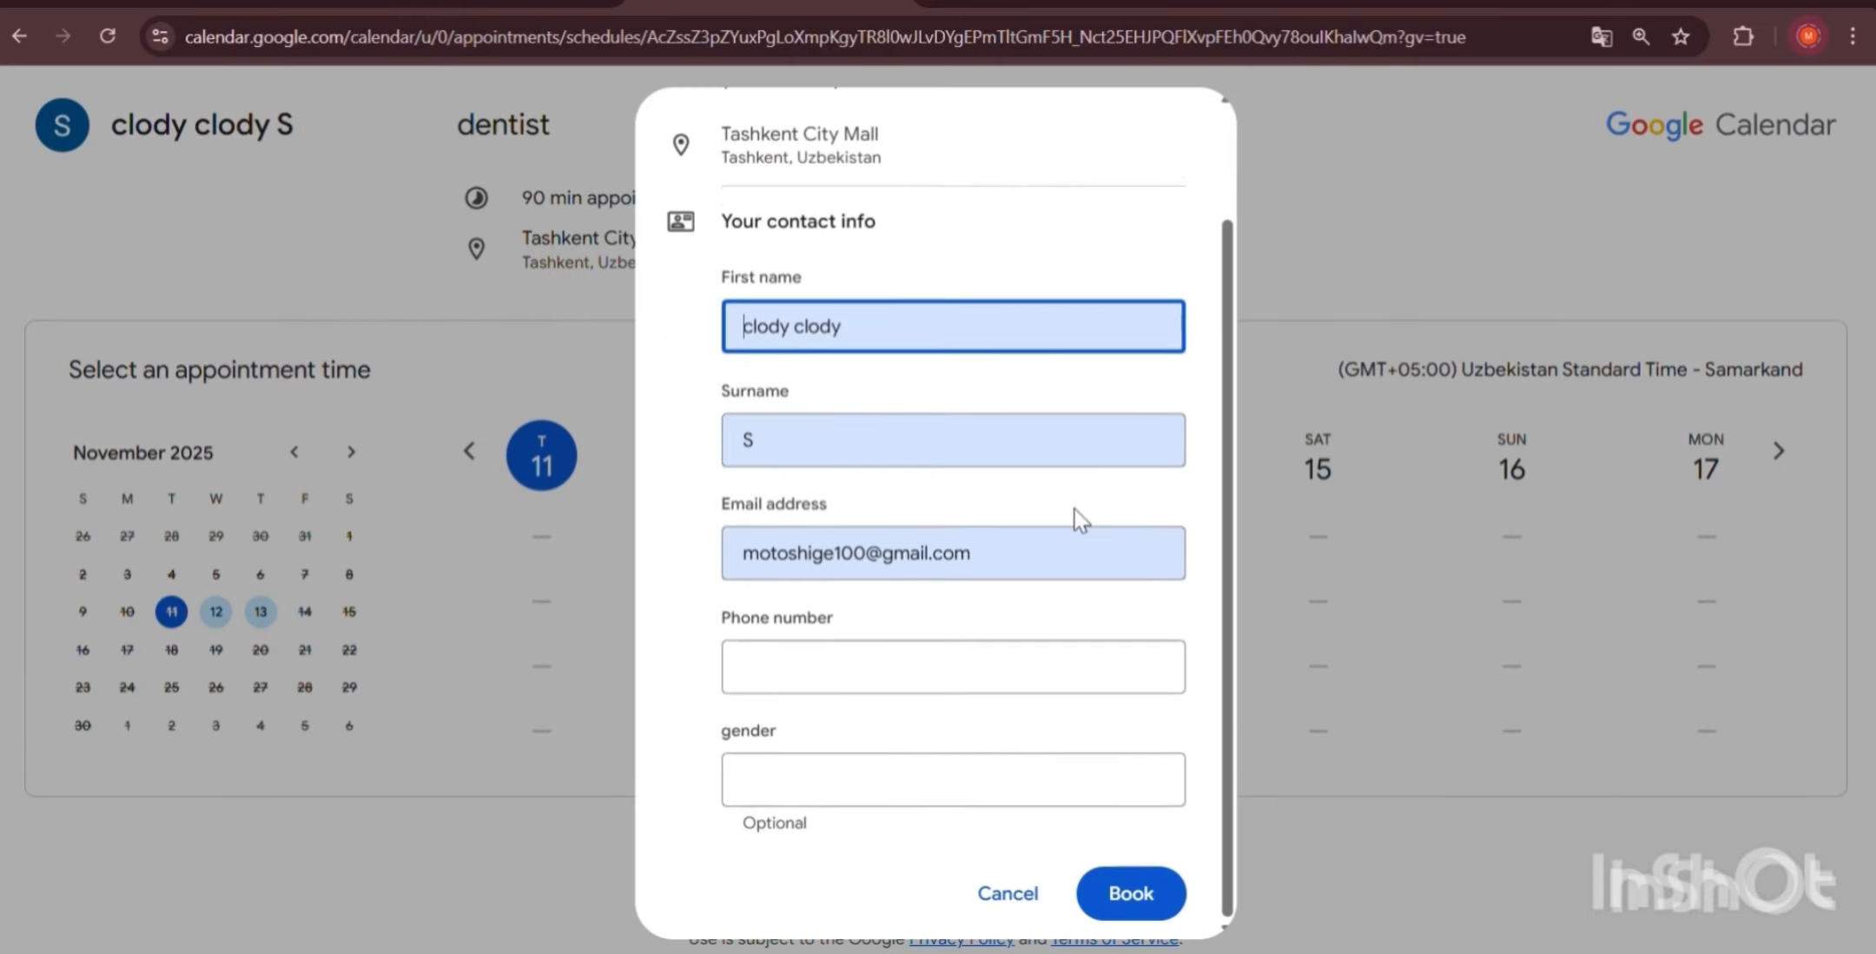
left_click(1005, 895)
scroll(879, 774, "down", 1)
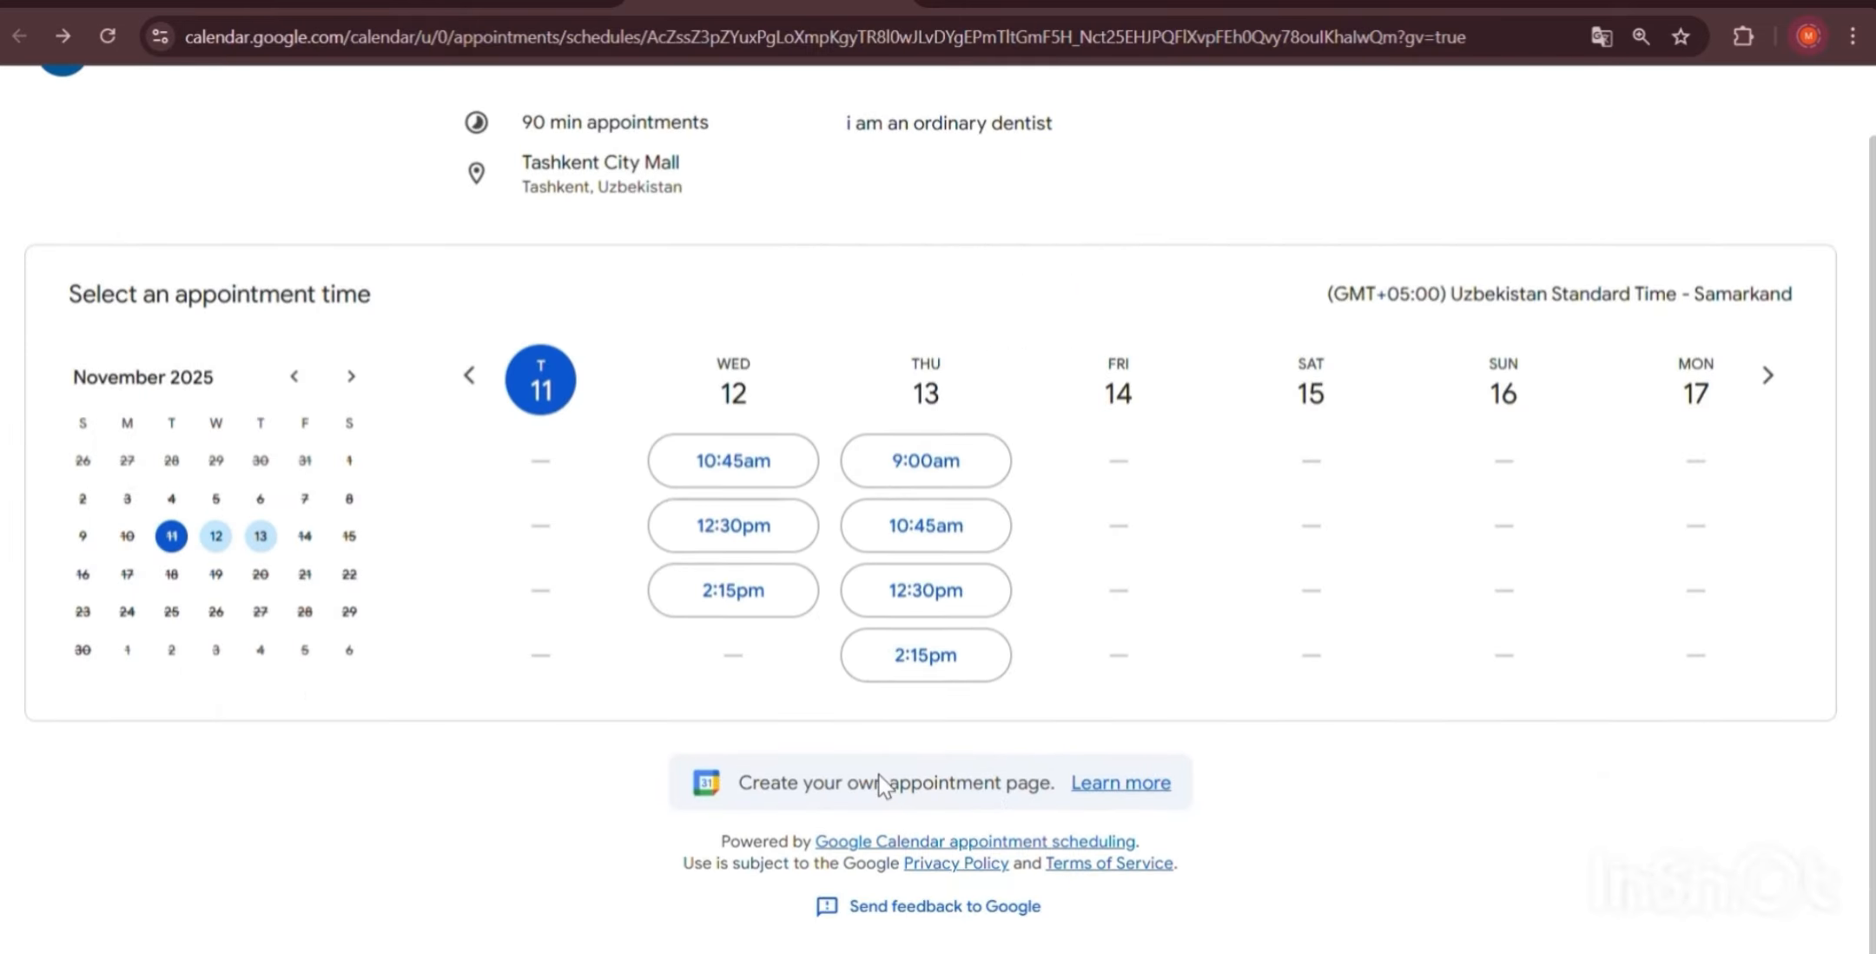
scroll(878, 774, "up", 1)
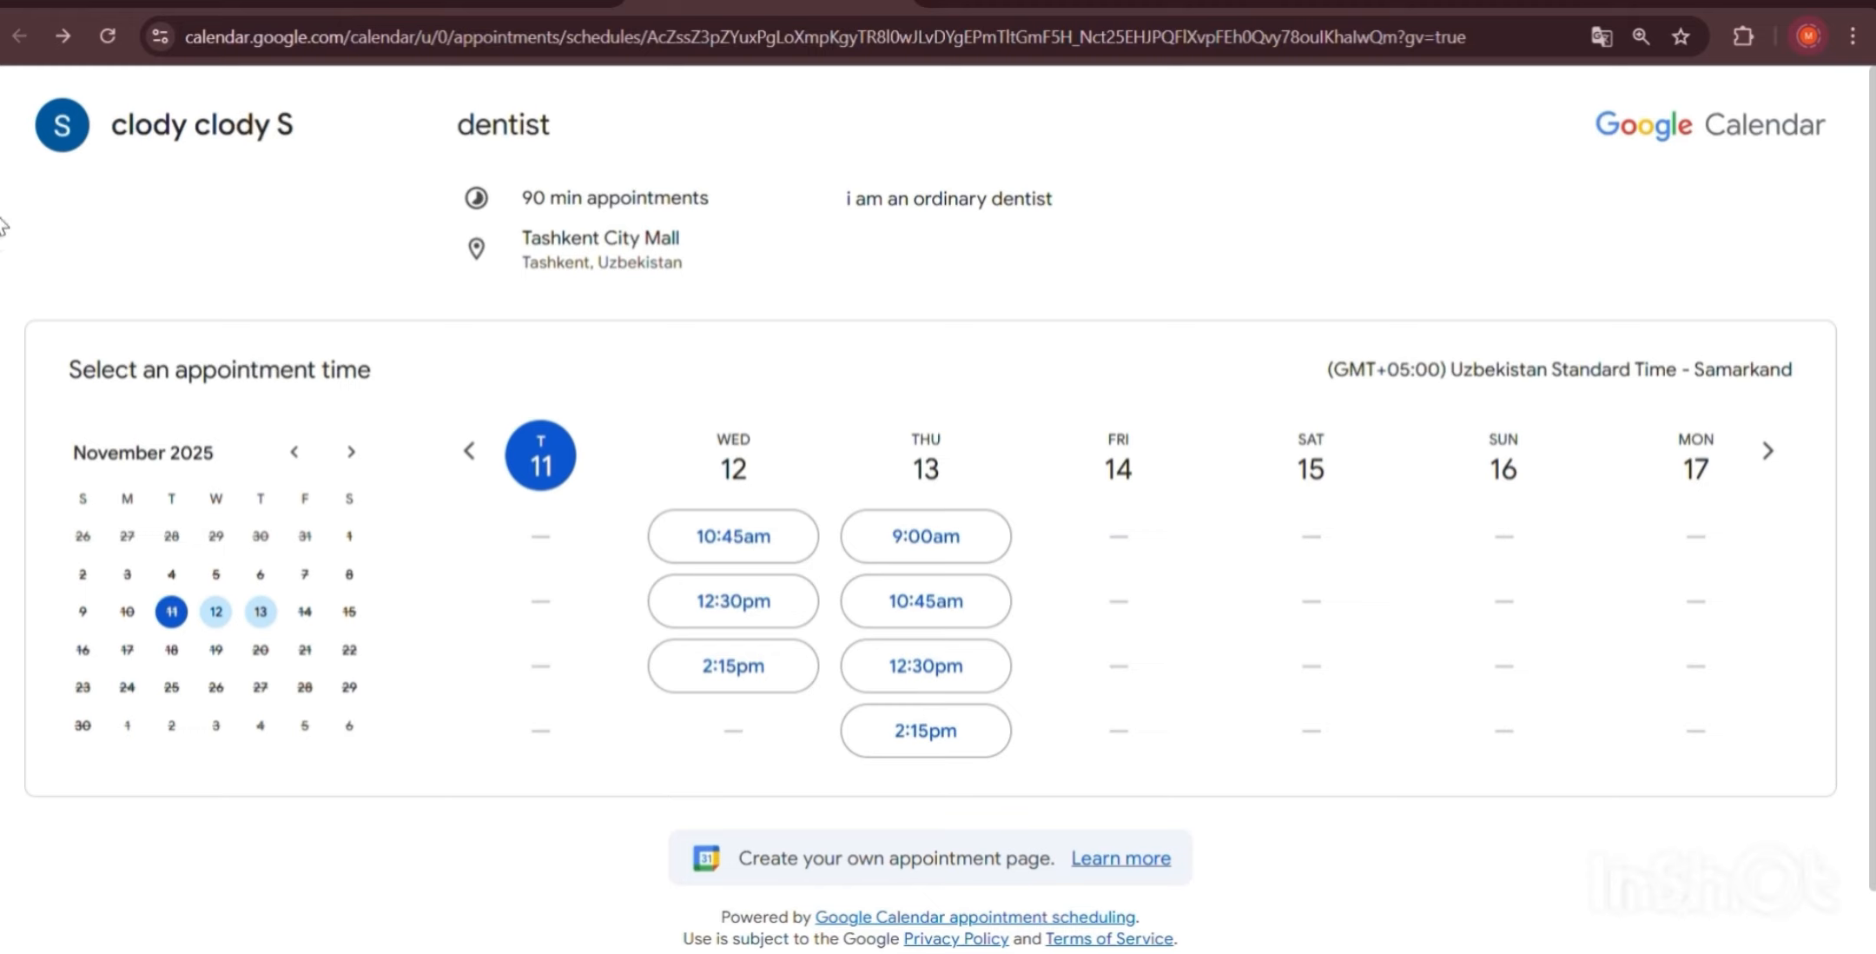
Switch the booking page to the owner's view and return to the calendar showing the dentist details.
left_click(516, 4)
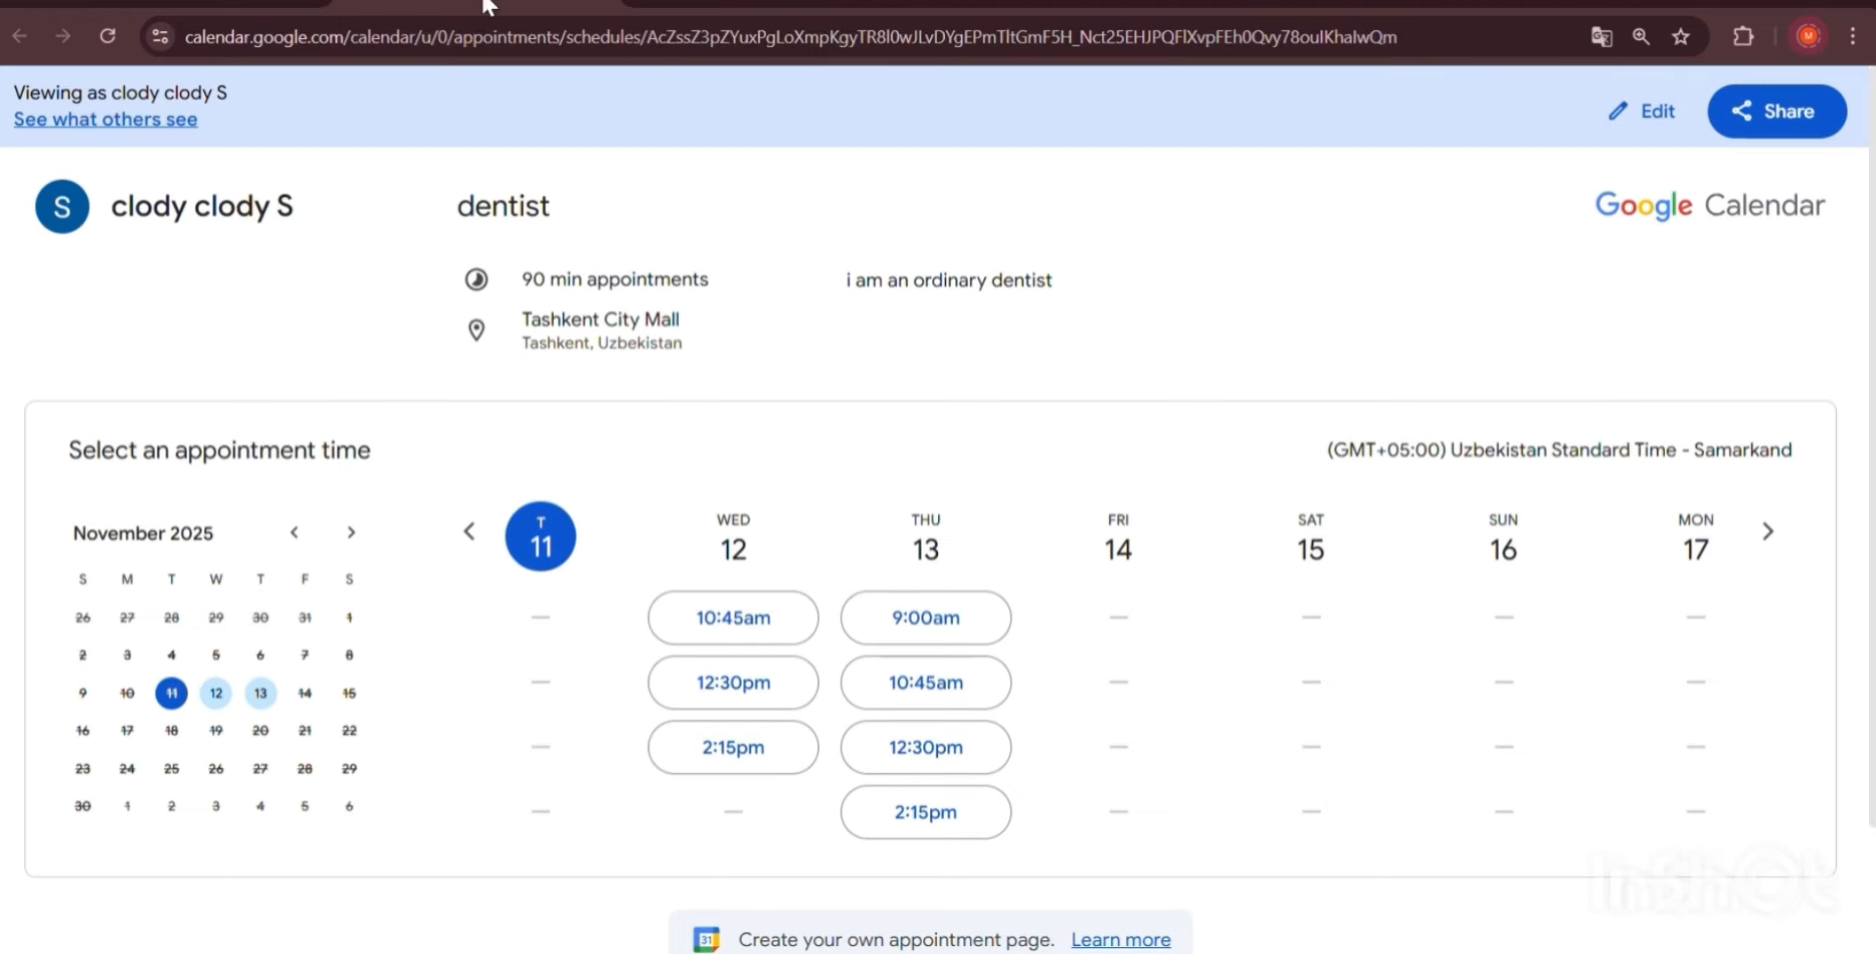
scroll(861, 345, "down", 2)
scroll(862, 346, "up", 2)
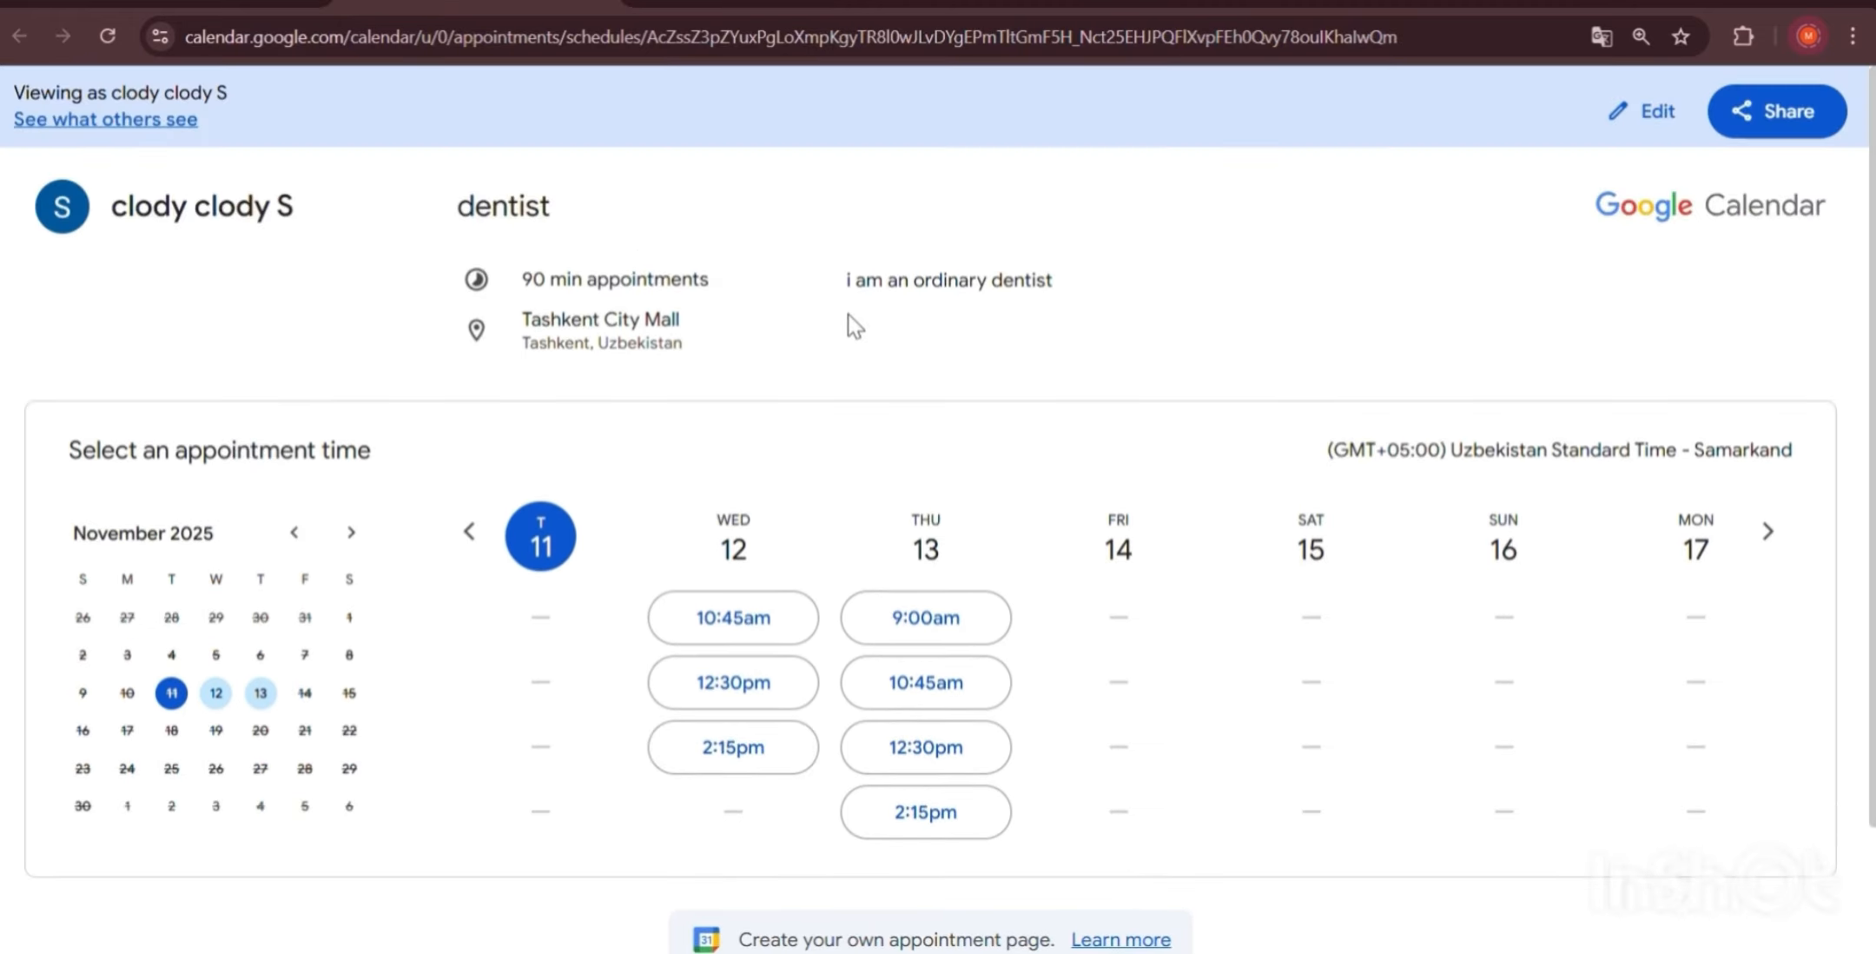
left_click(200, 3)
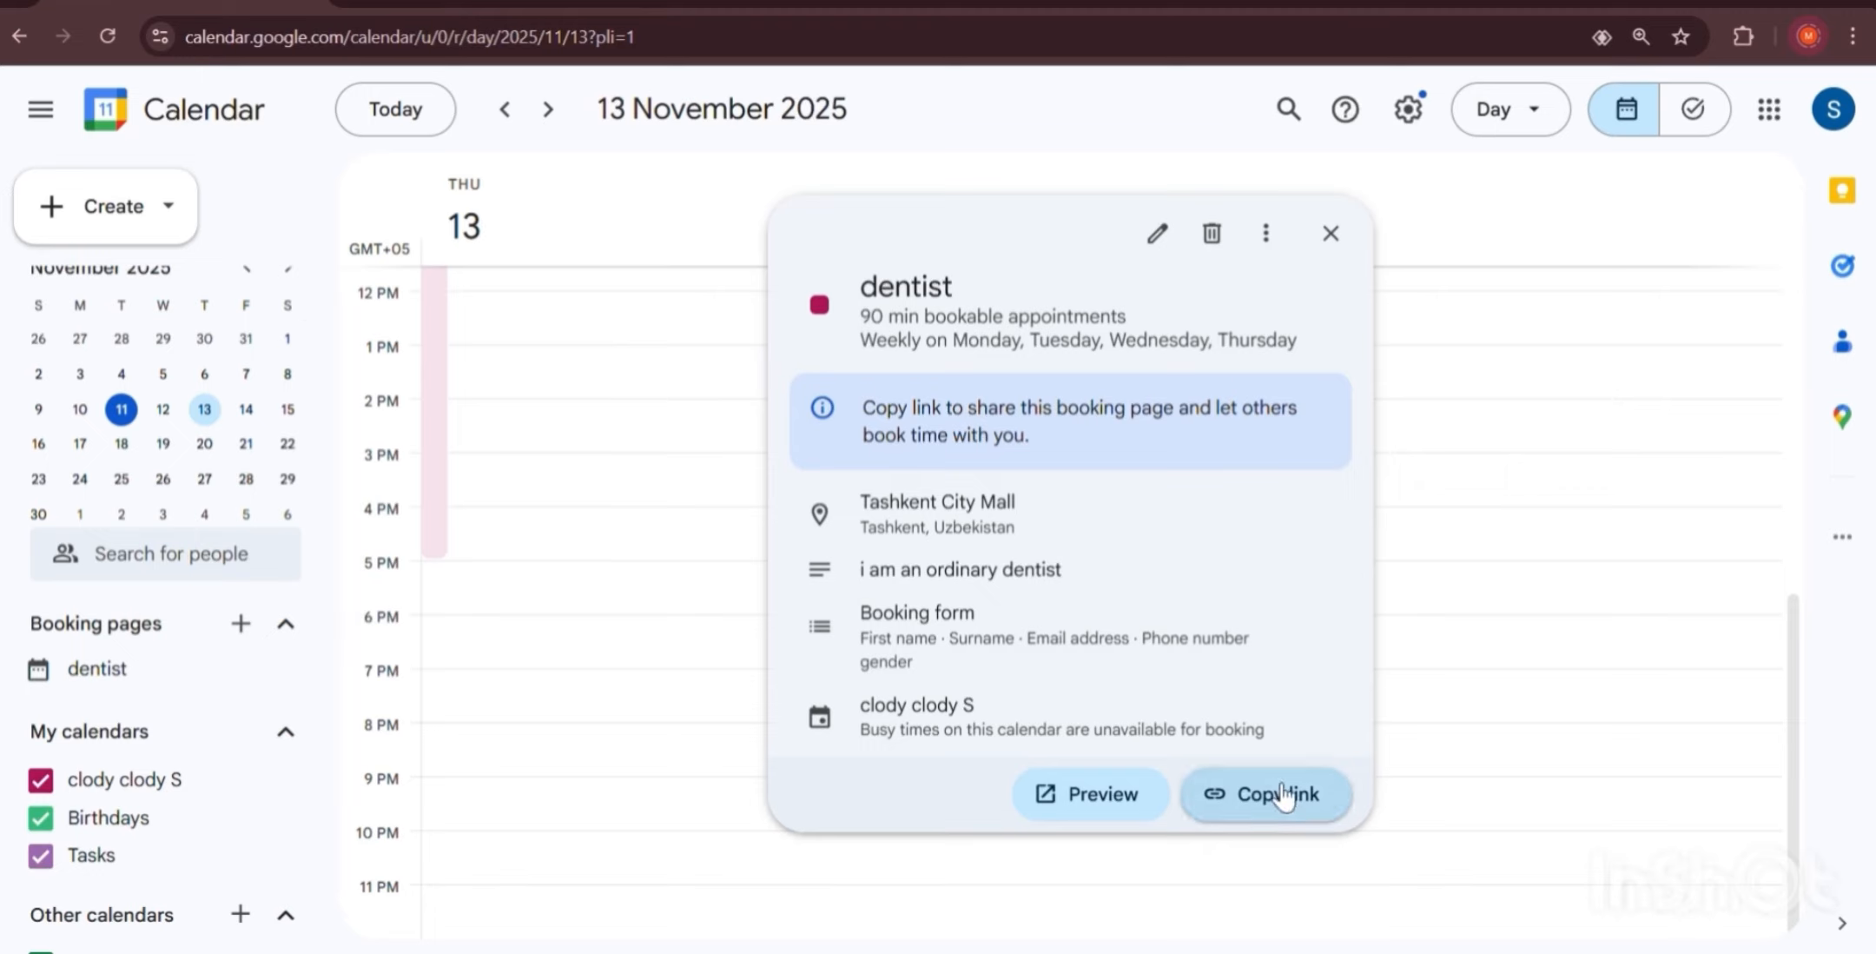
Copy the dentist booking link, dismiss the link-copied notice, then choose See all booking pages from more options.
left_click(1243, 810)
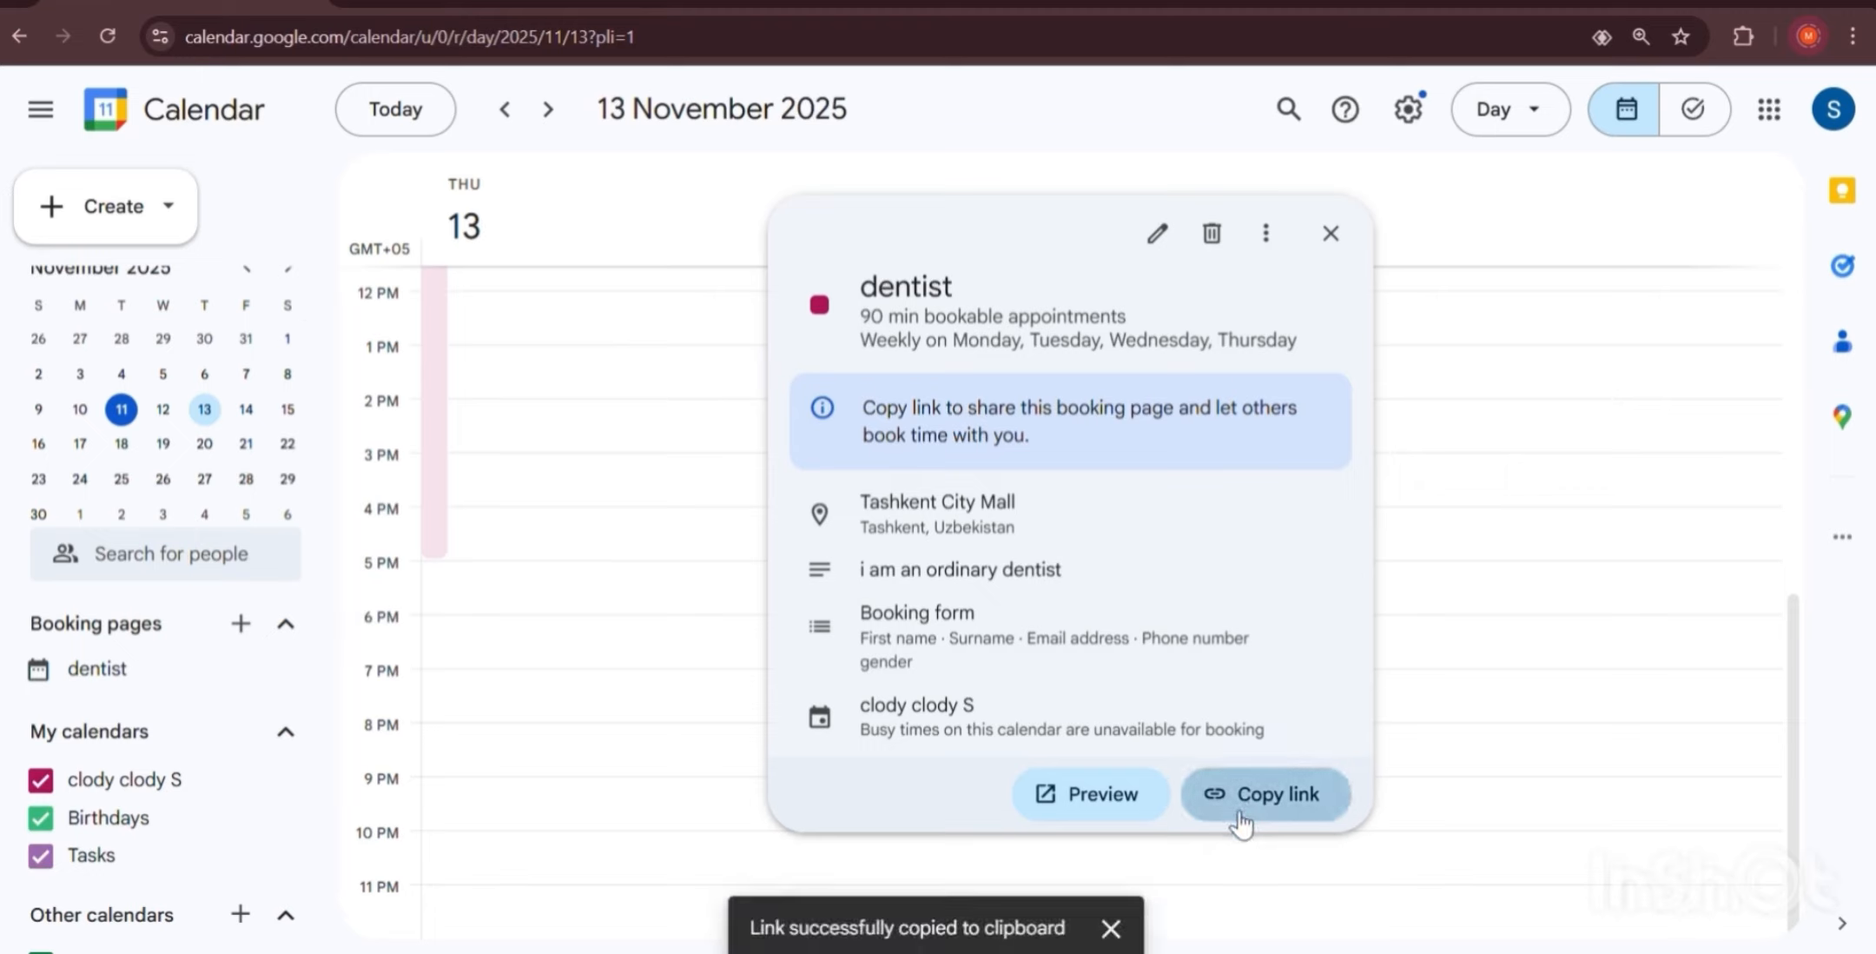
left_click(1111, 928)
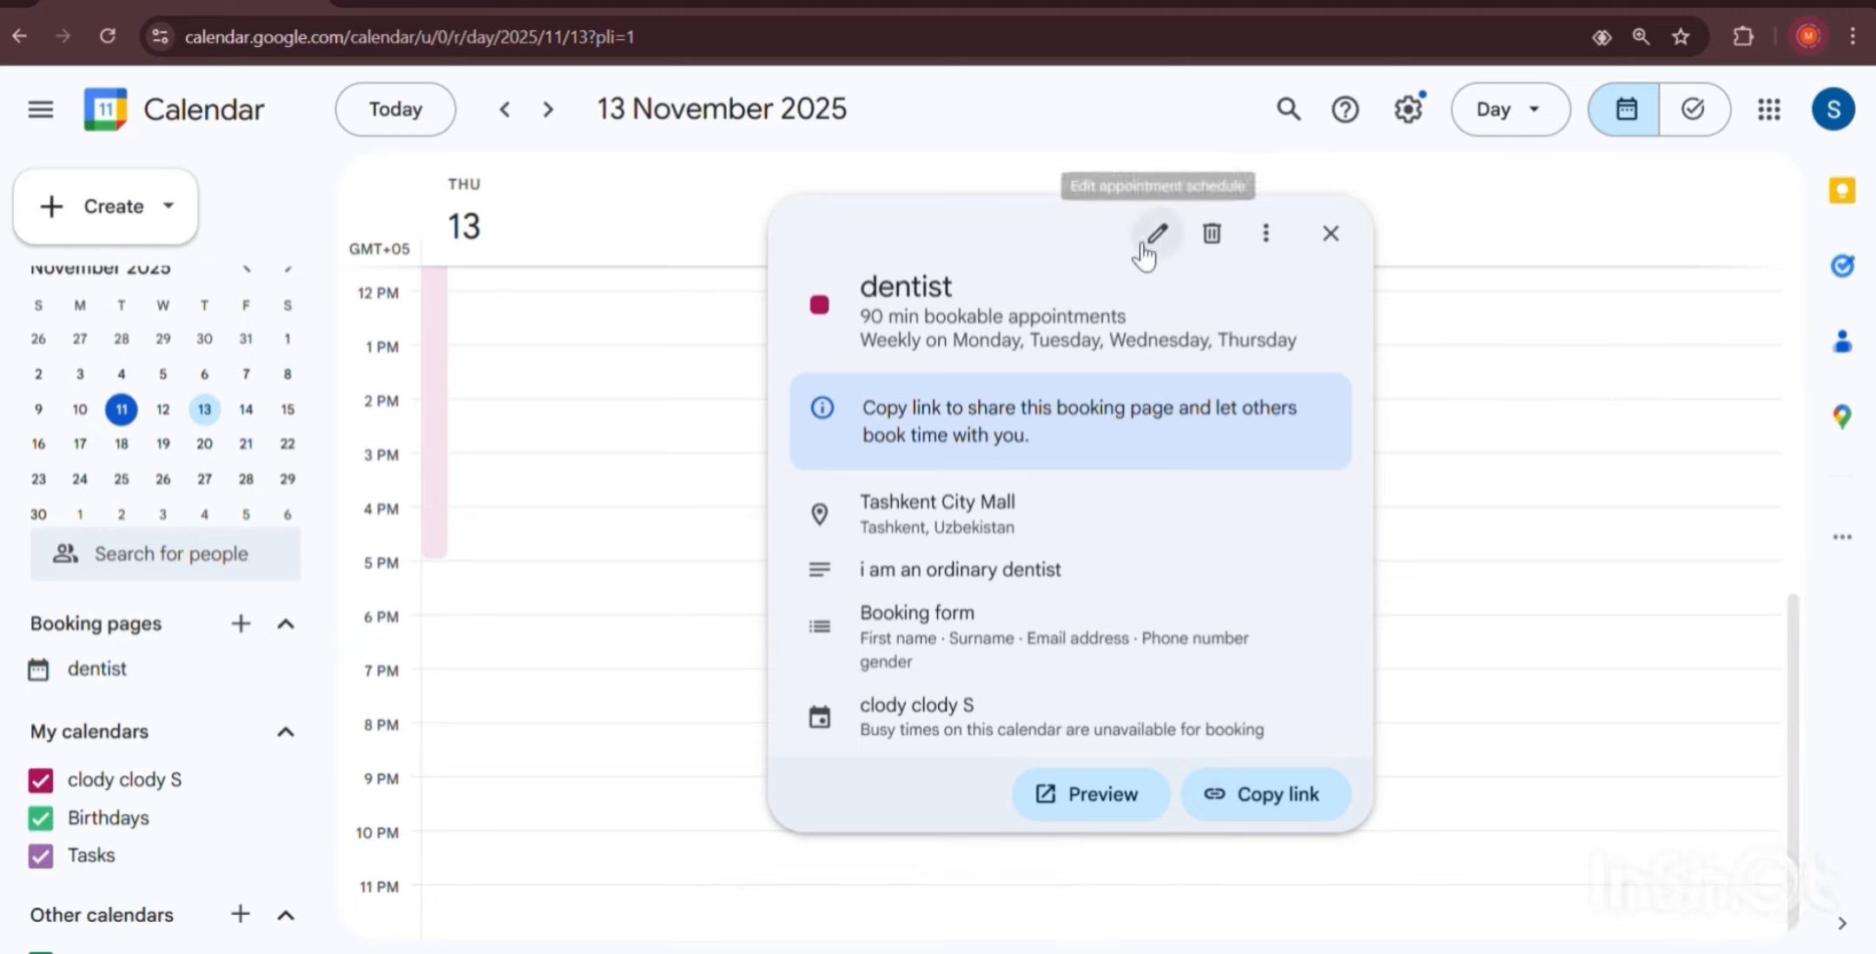
left_click(1266, 234)
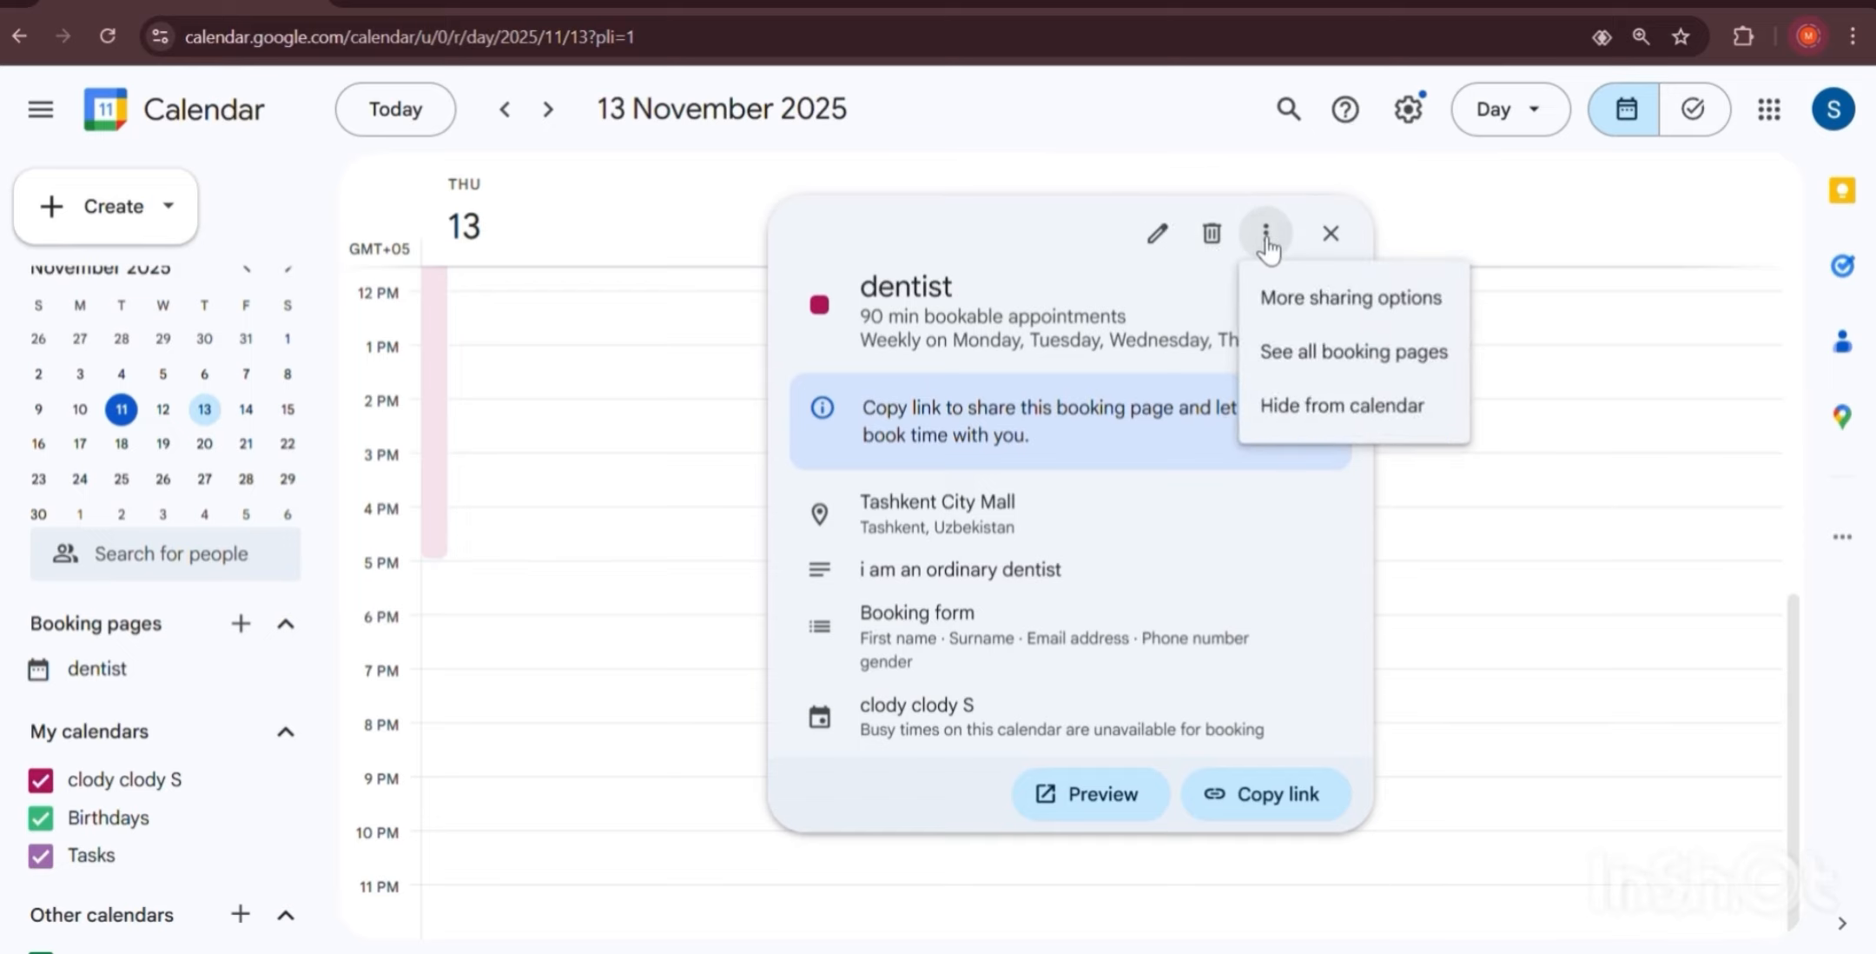
left_click(1284, 350)
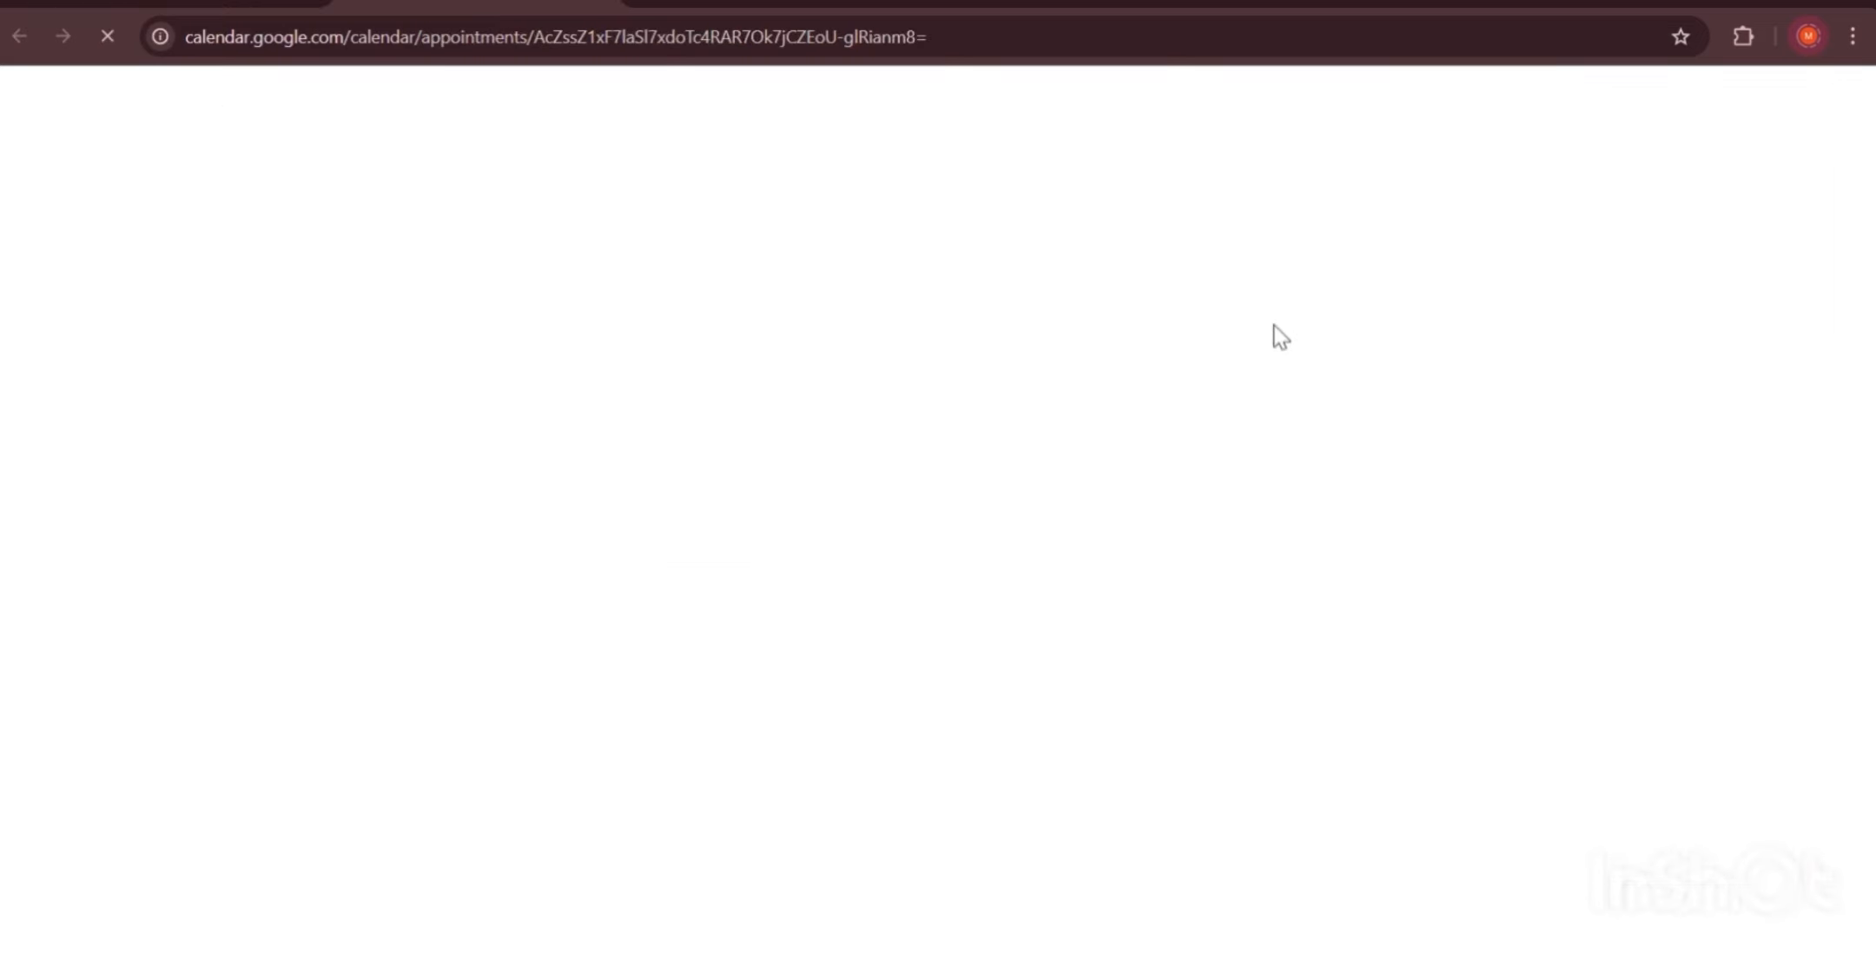